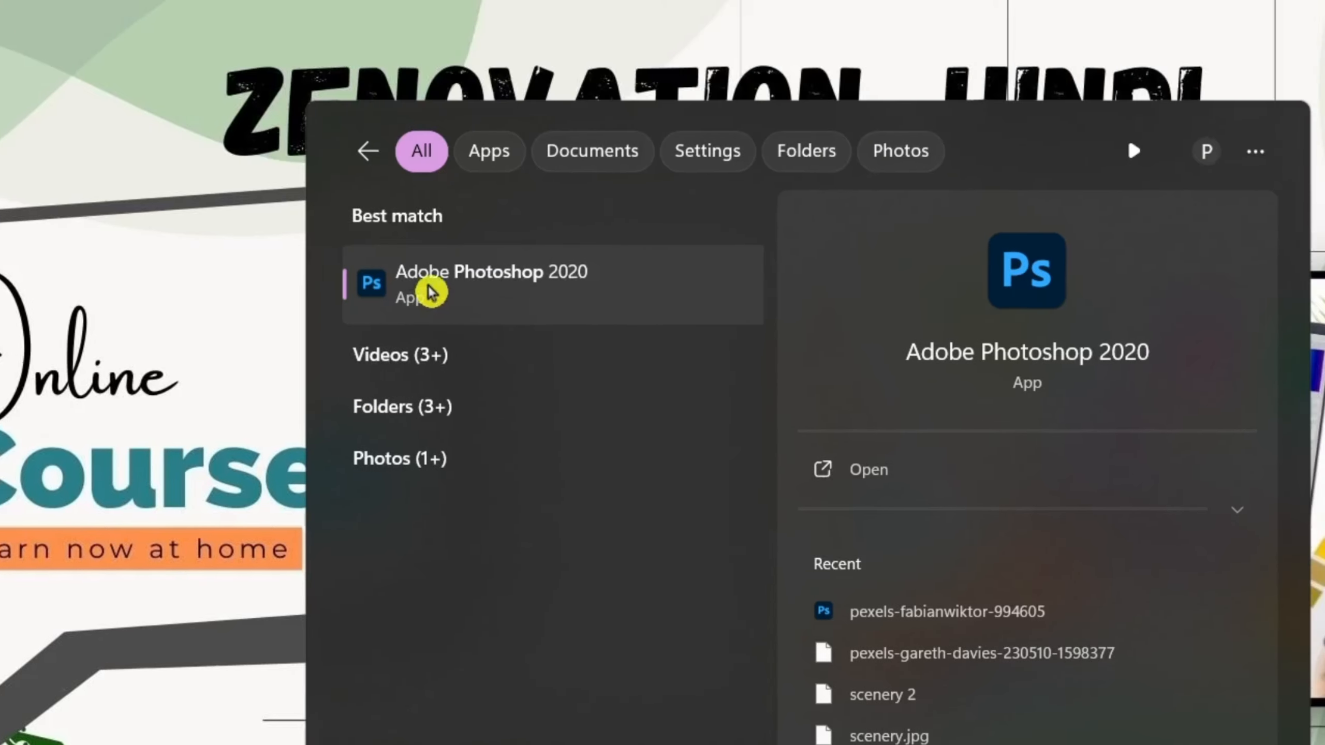
Launch Photoshop and create a blank 1280 x 1920 px document at 72 pixels/inch in RGB Color.
{"action": "left_click", "coordinate": [428, 290]}
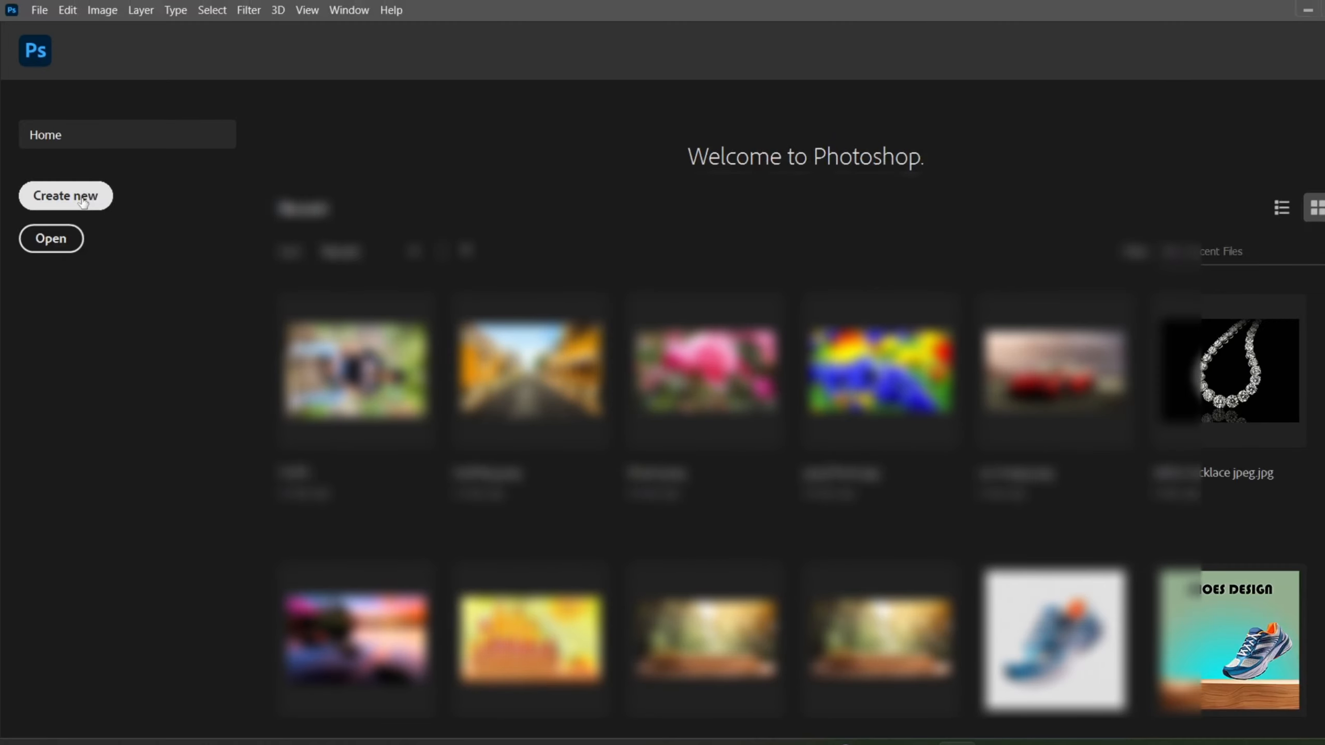
{"action": "left_click", "coordinate": [83, 202]}
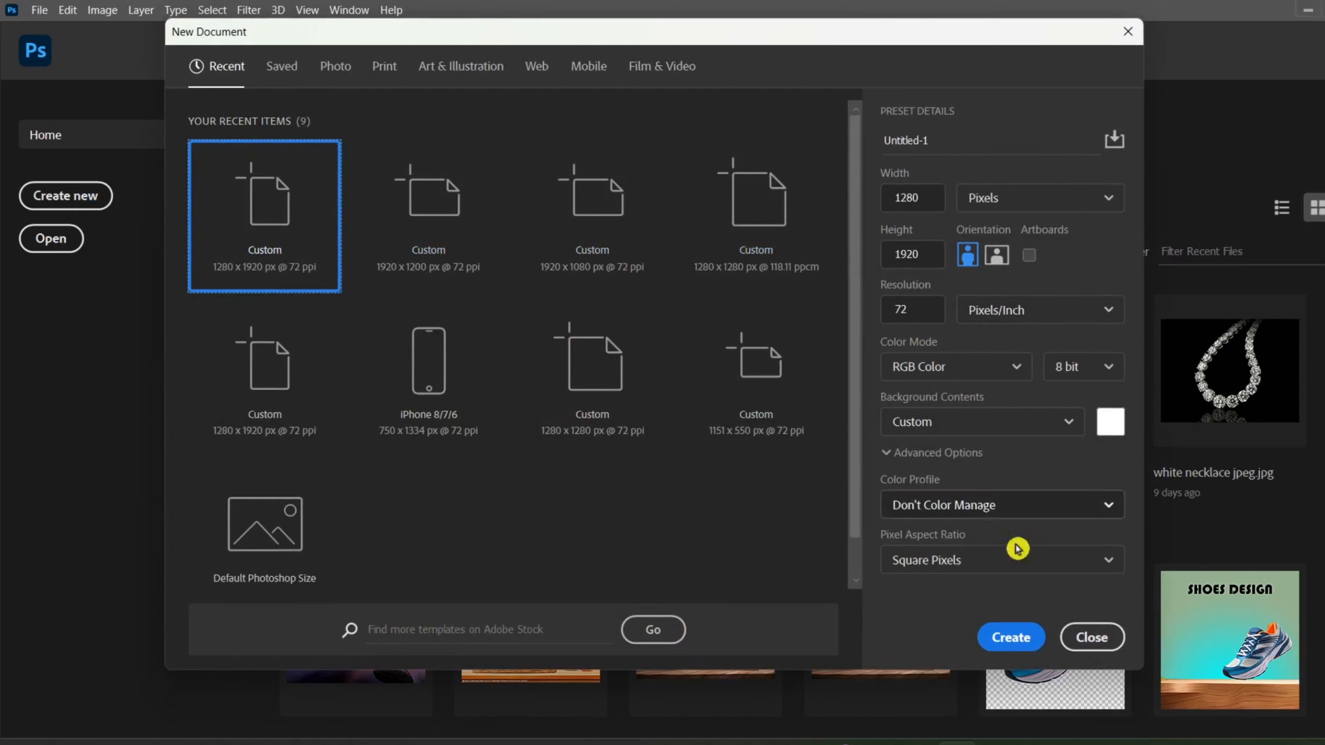
{"action": "left_click", "coordinate": [988, 637]}
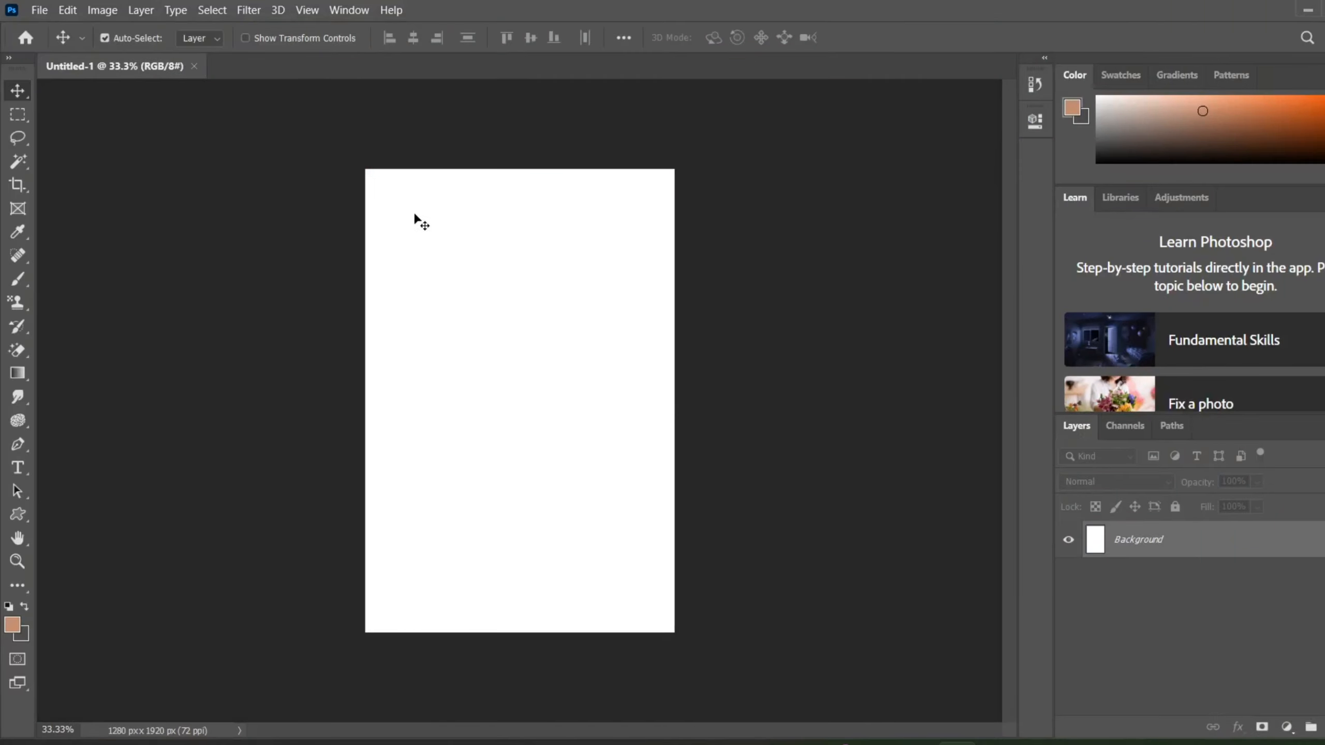
{"action": "scroll", "coordinate": [462, 159], "scroll_direction": "up", "scroll_amount": 2}
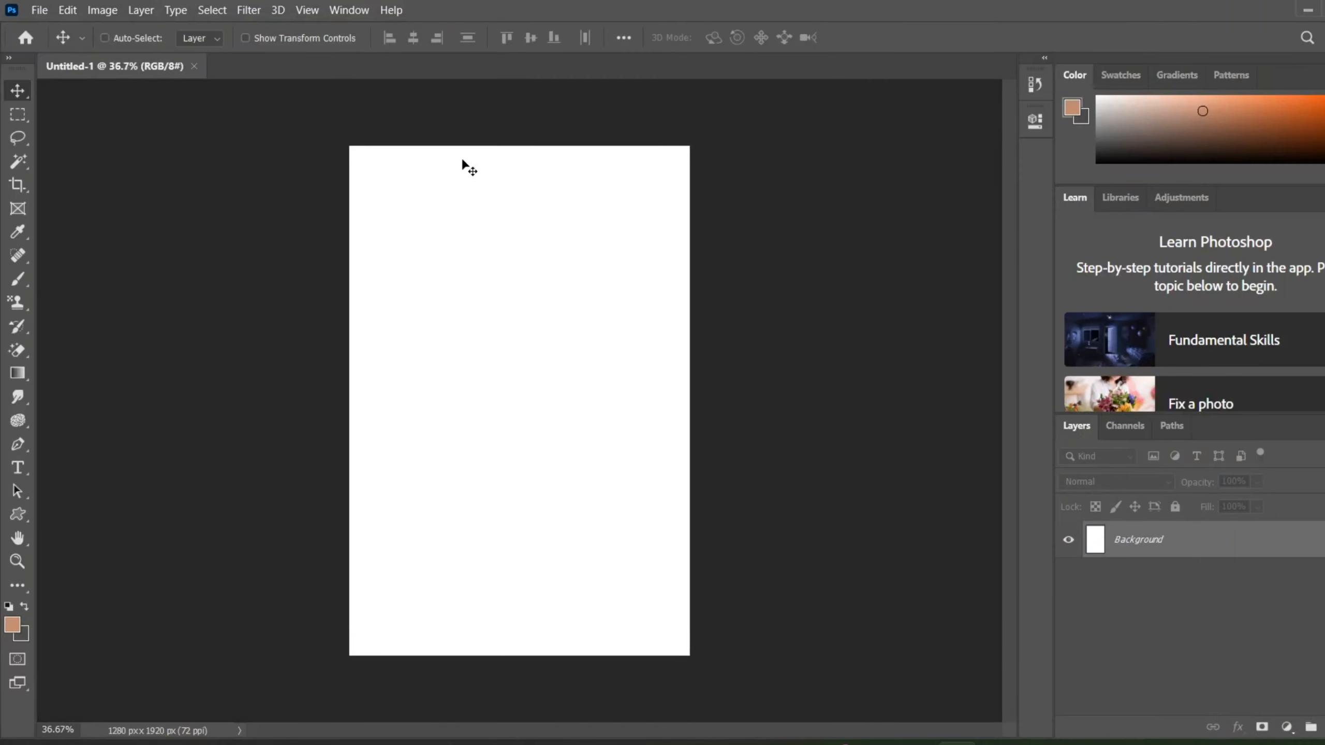
{"action": "left_click", "coordinate": [43, 11]}
{"action": "mouse_move", "coordinate": [62, 11]}
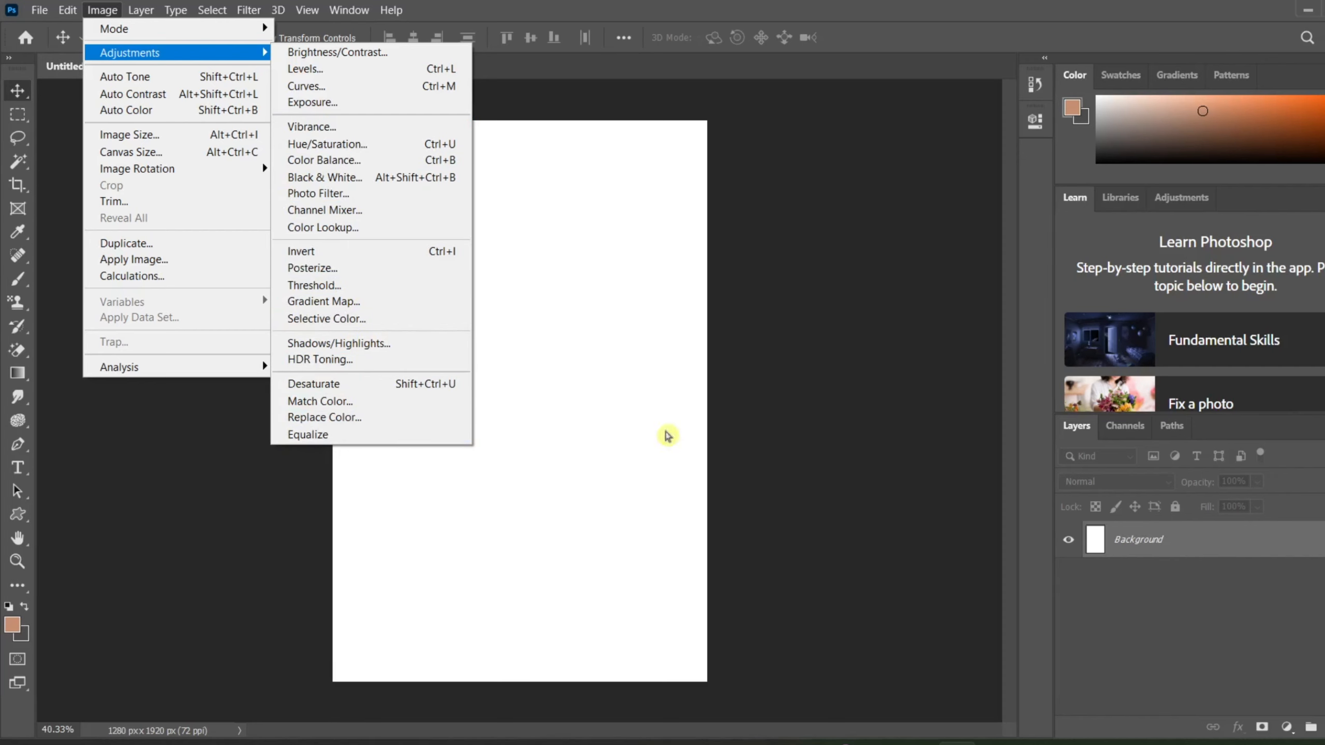
{"action": "left_click", "coordinate": [779, 487]}
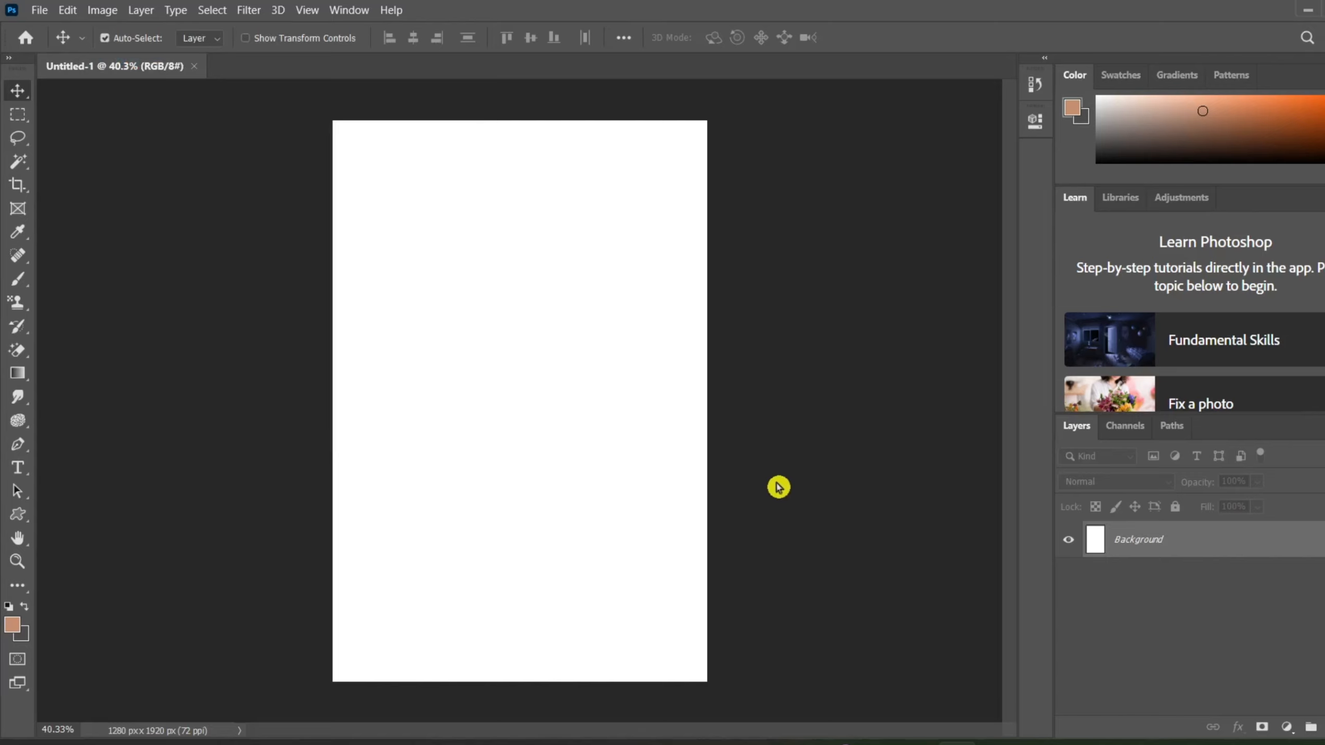
{"action": "key", "text": "ctrl+o"}
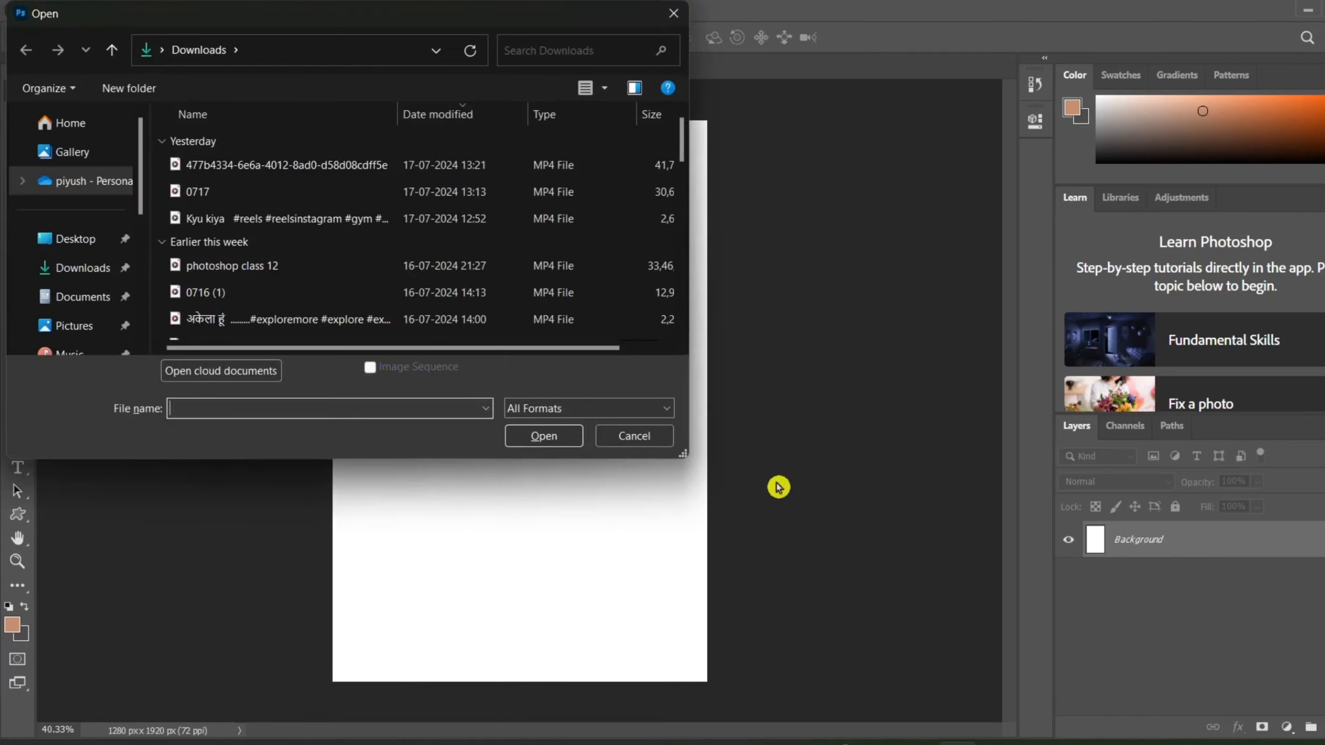
{"action": "scroll", "coordinate": [381, 207], "scroll_direction": "down", "scroll_amount": 1}
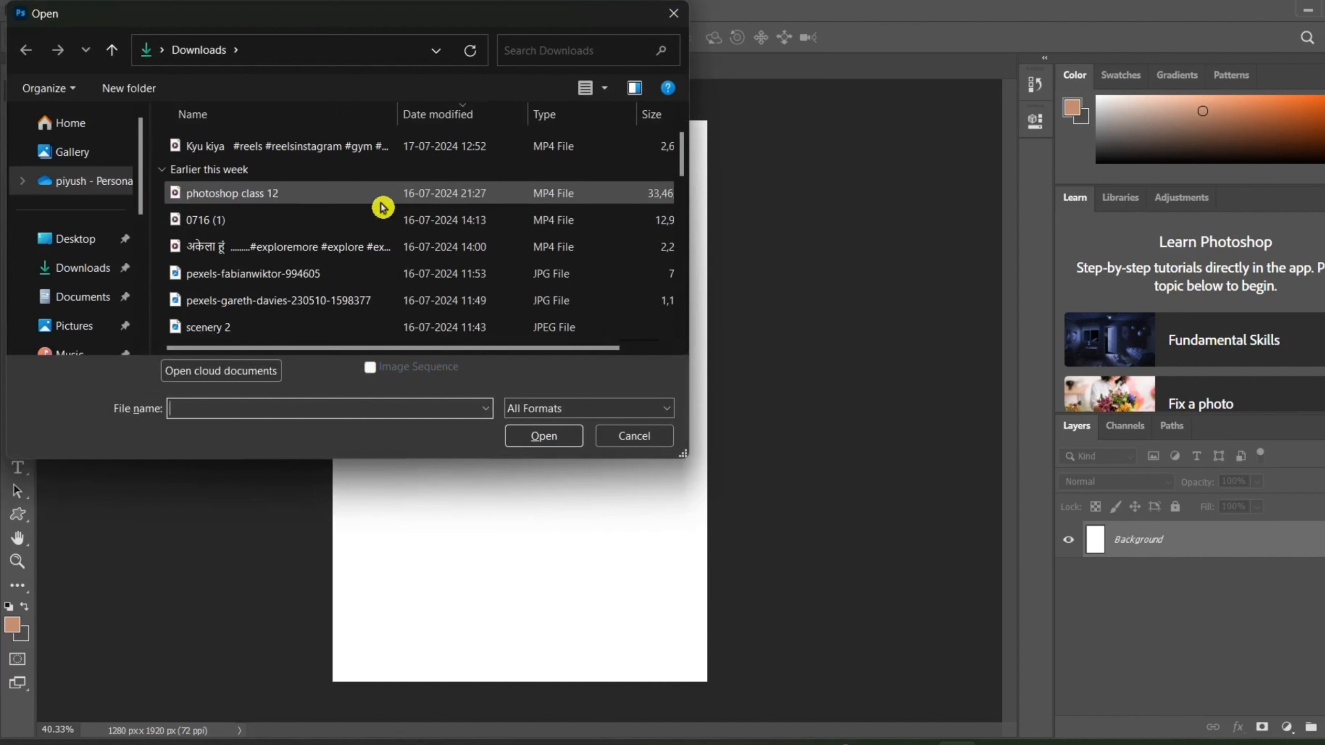
{"action": "left_click", "coordinate": [273, 332]}
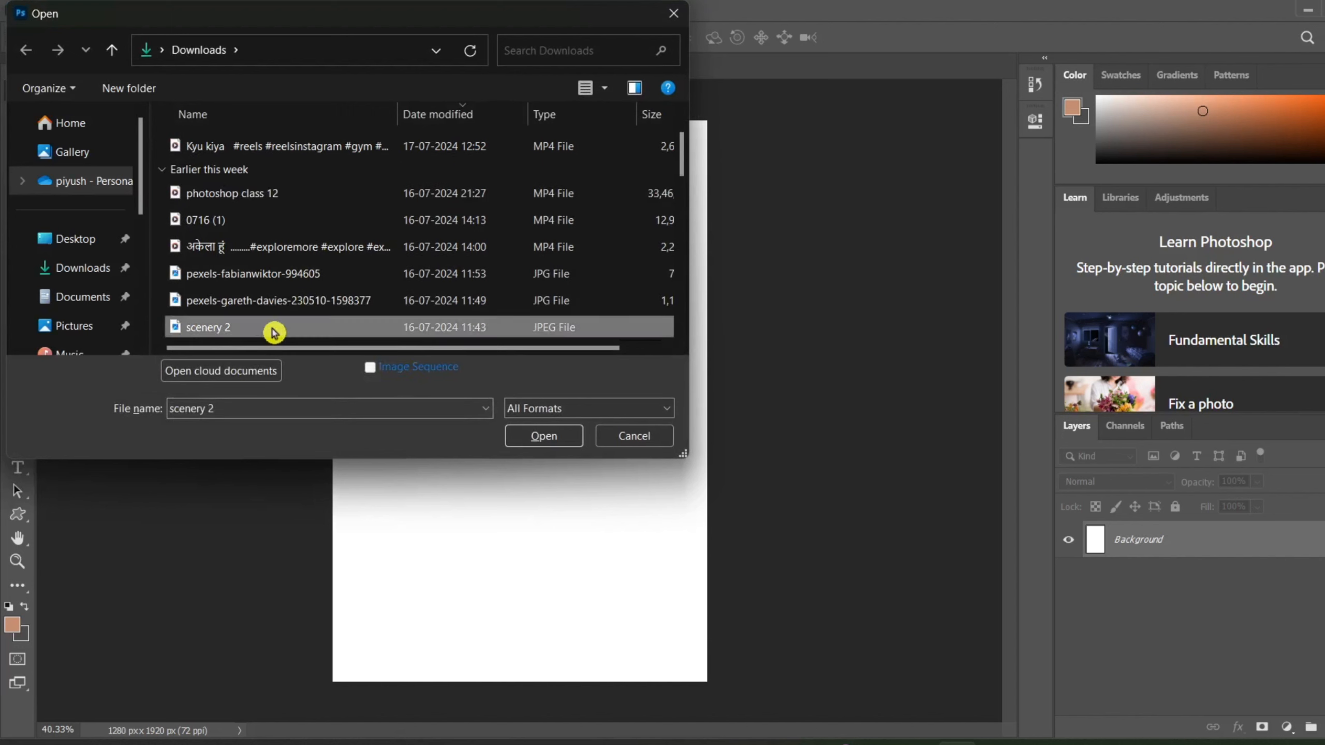
{"action": "left_click", "coordinate": [283, 279], "text": "shift"}
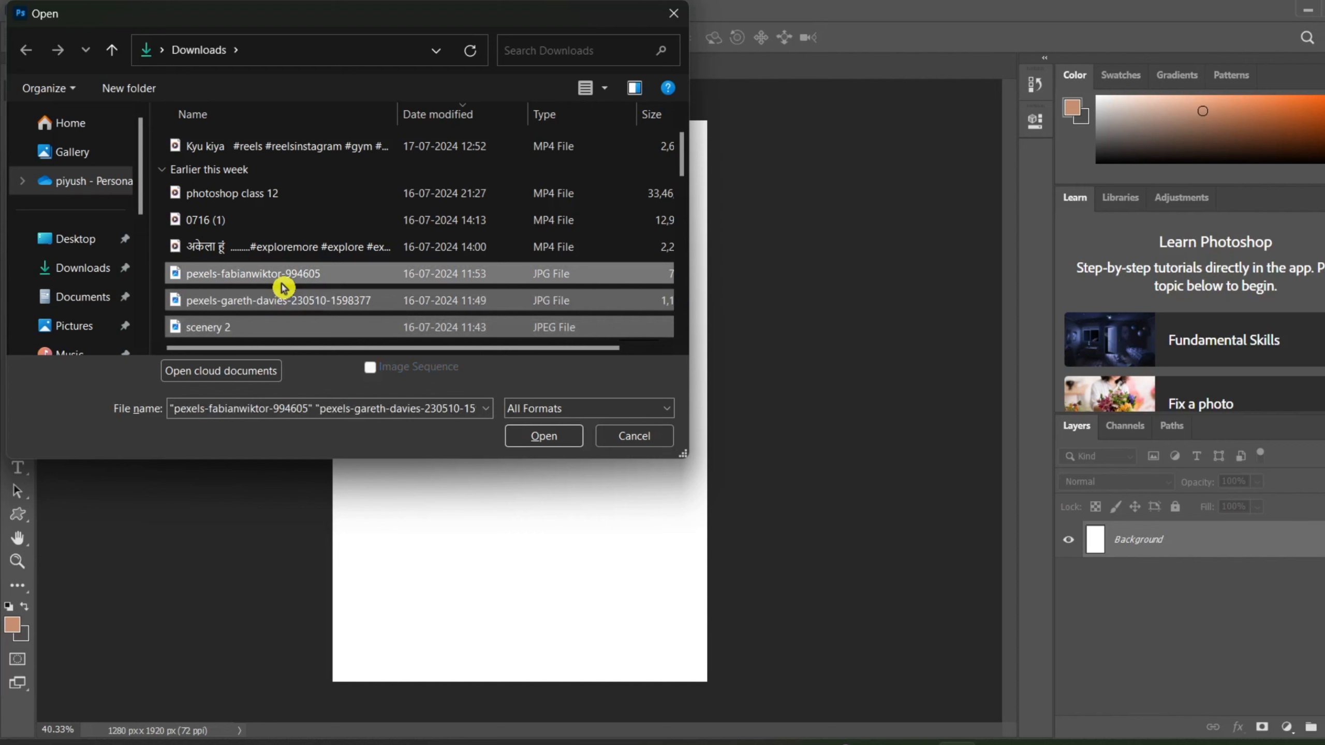
{"action": "left_click", "coordinate": [524, 432]}
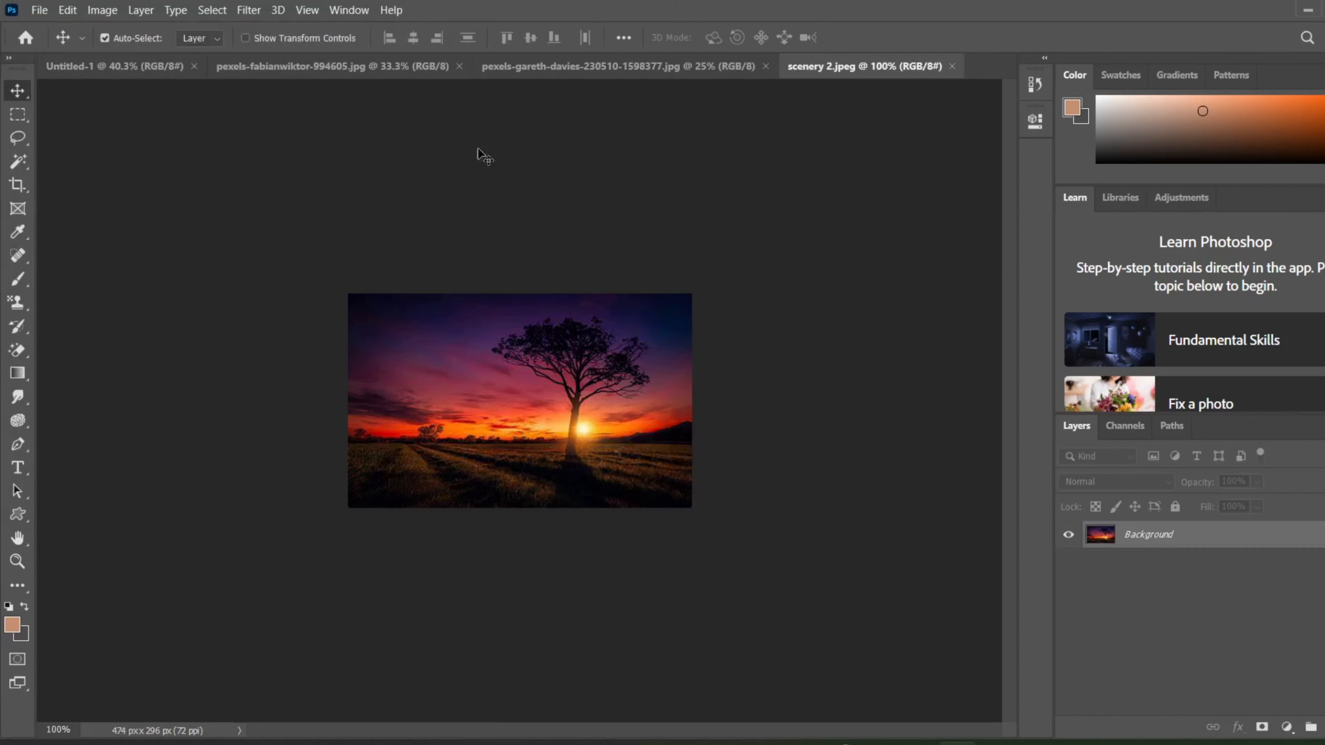
Close the scenery 2 image and convert the lion photo's locked background into a regular layer.
{"action": "left_click", "coordinate": [956, 68]}
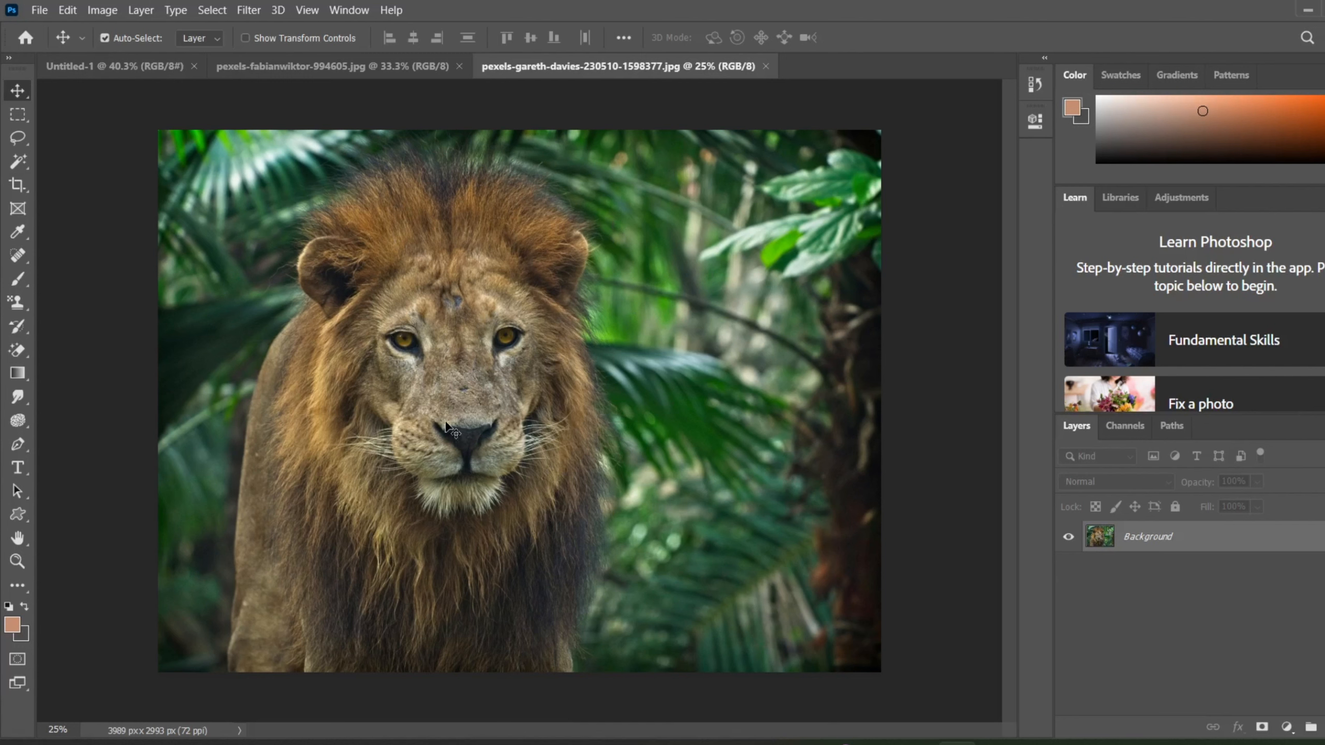
{"action": "double_click", "coordinate": [1196, 553]}
{"action": "left_click", "coordinate": [838, 219]}
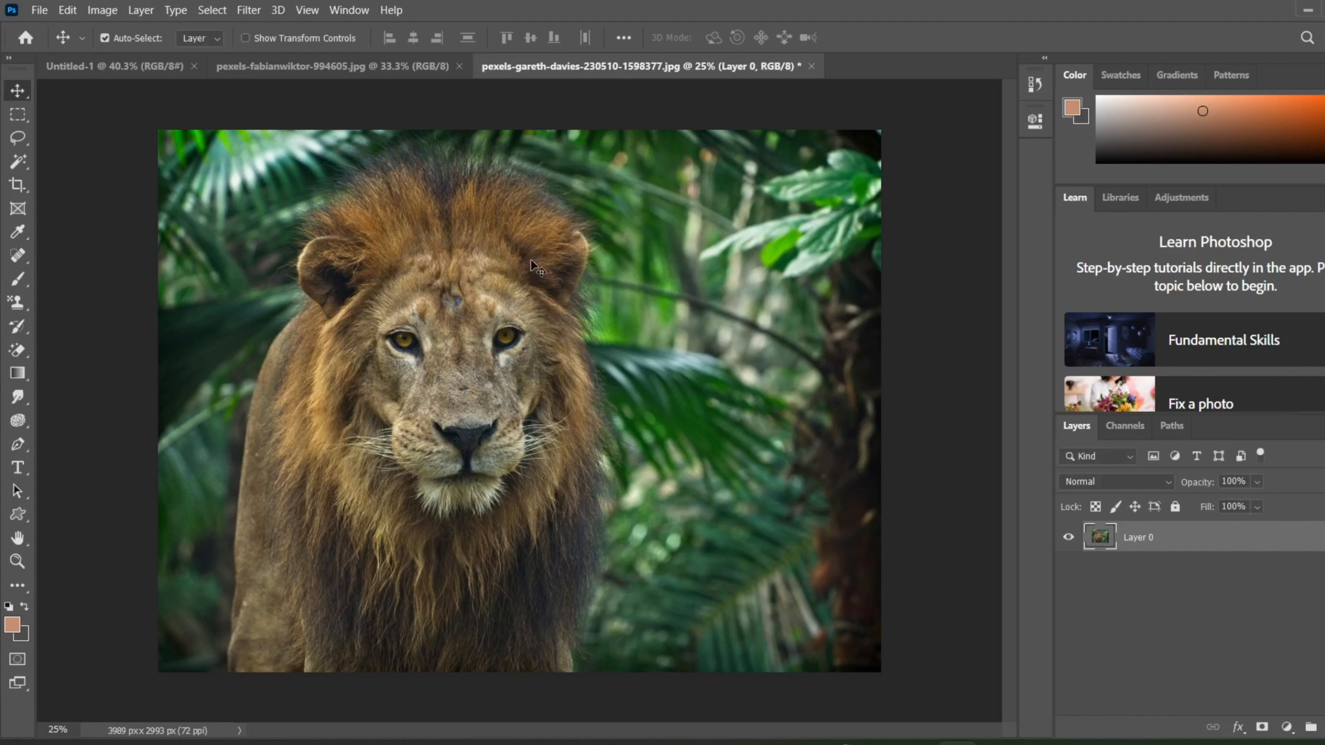
Try the Invert adjustment on the lion photo and undo it.
{"action": "left_click", "coordinate": [103, 12]}
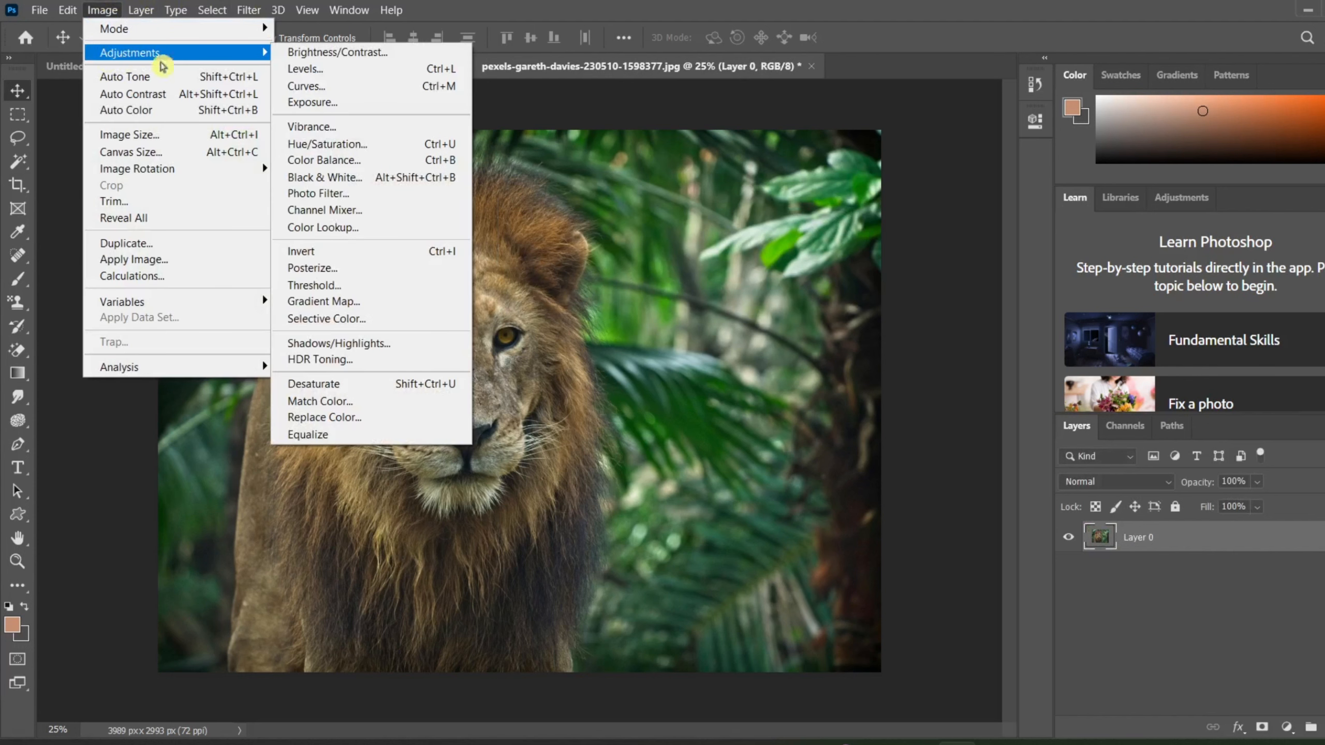
{"action": "left_click", "coordinate": [350, 251]}
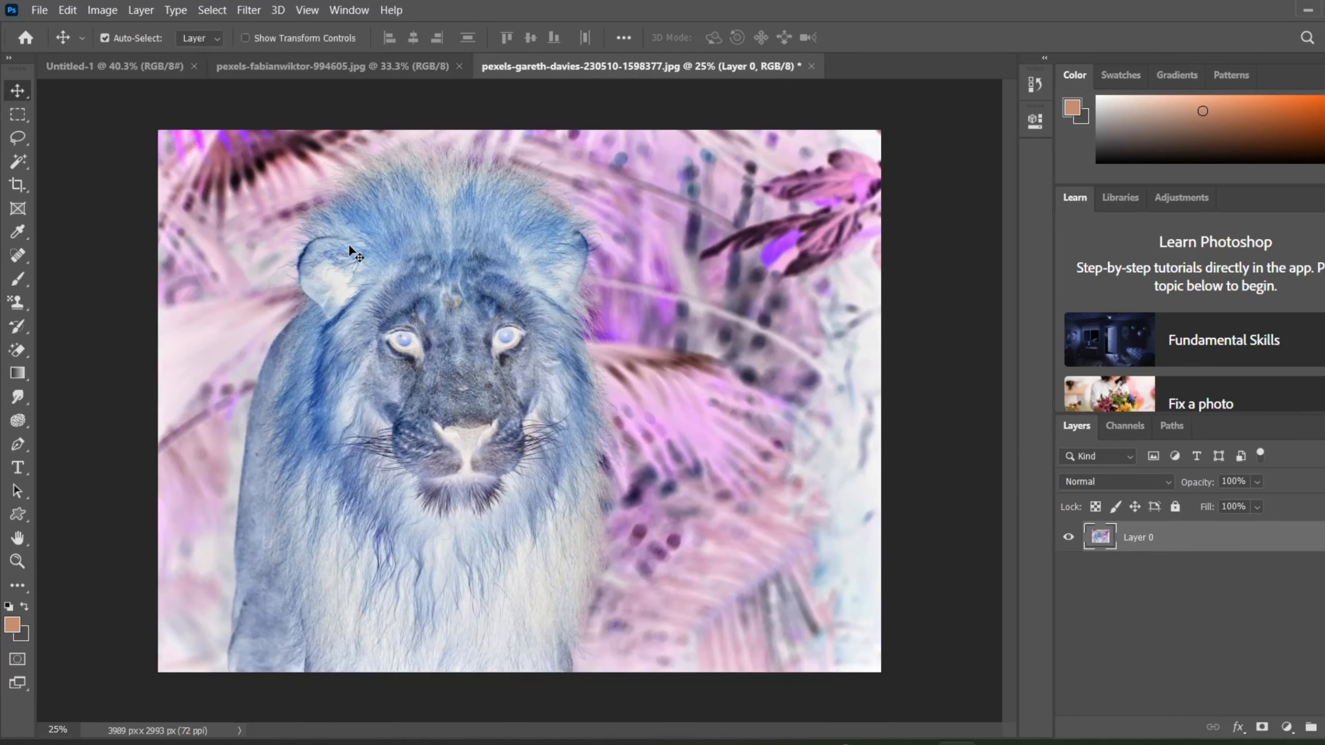
{"action": "key", "text": "ctrl+z"}
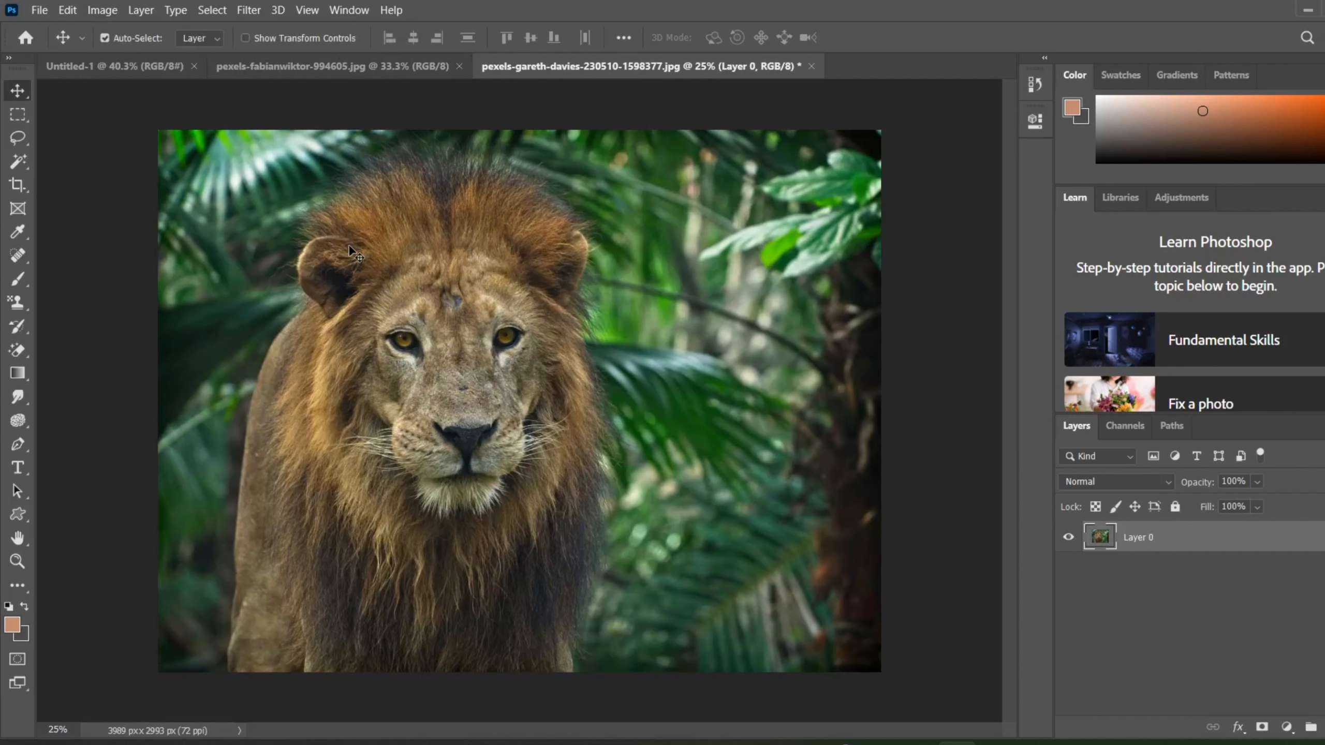
Invert the colors of the lion photo's layer.
{"action": "left_click", "coordinate": [105, 11]}
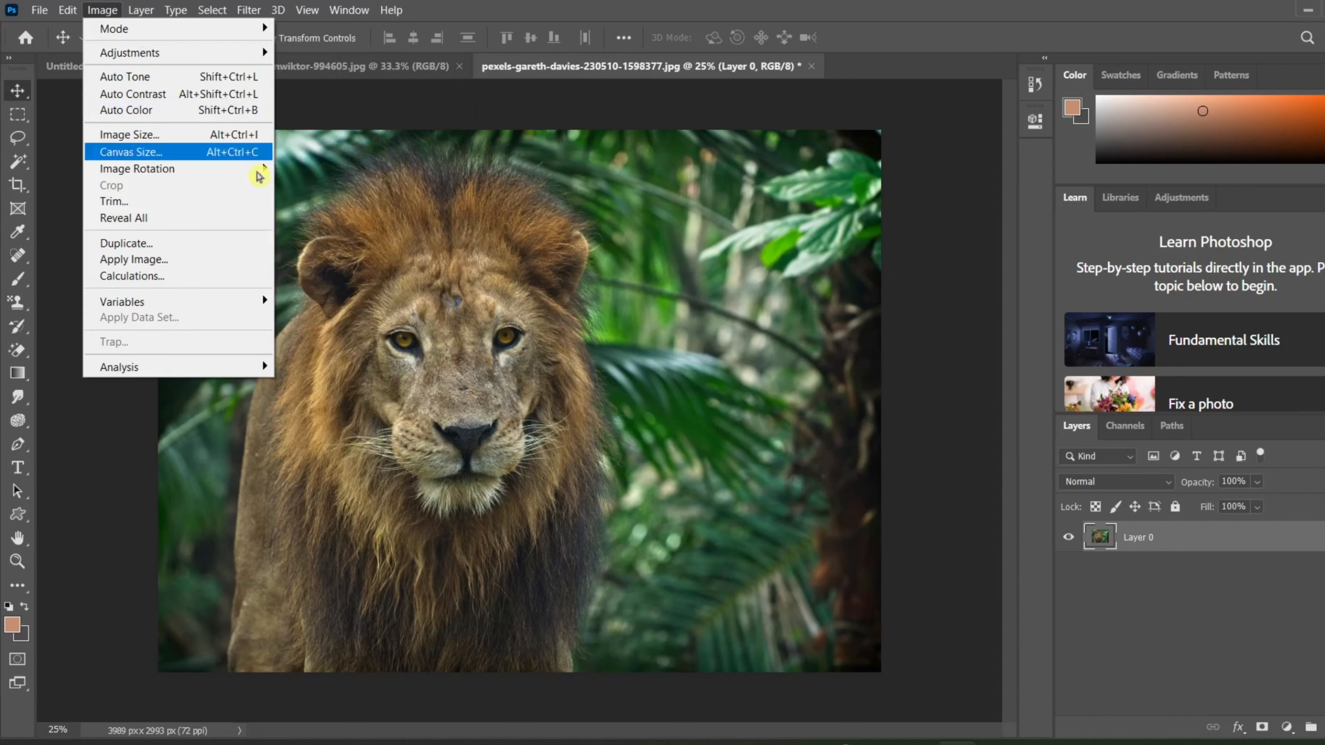
{"action": "mouse_move", "coordinate": [186, 53]}
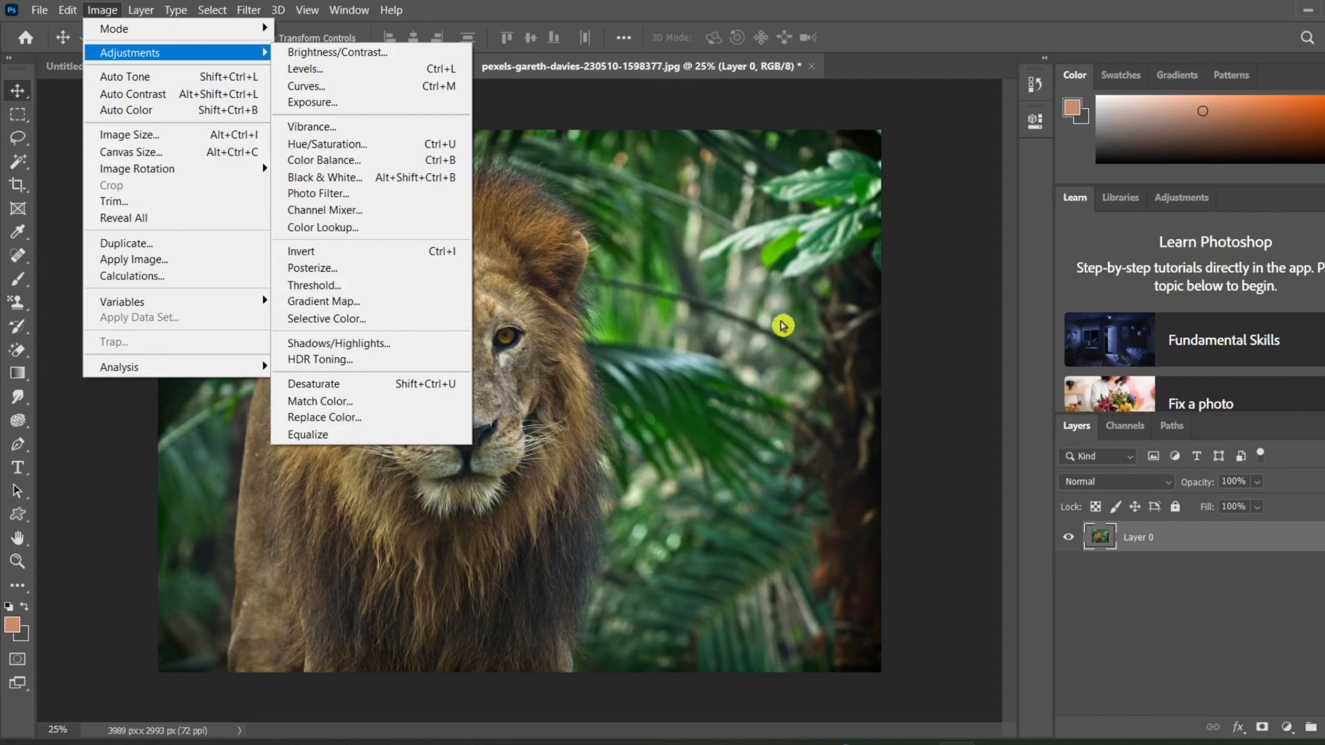
{"action": "left_click", "coordinate": [328, 251]}
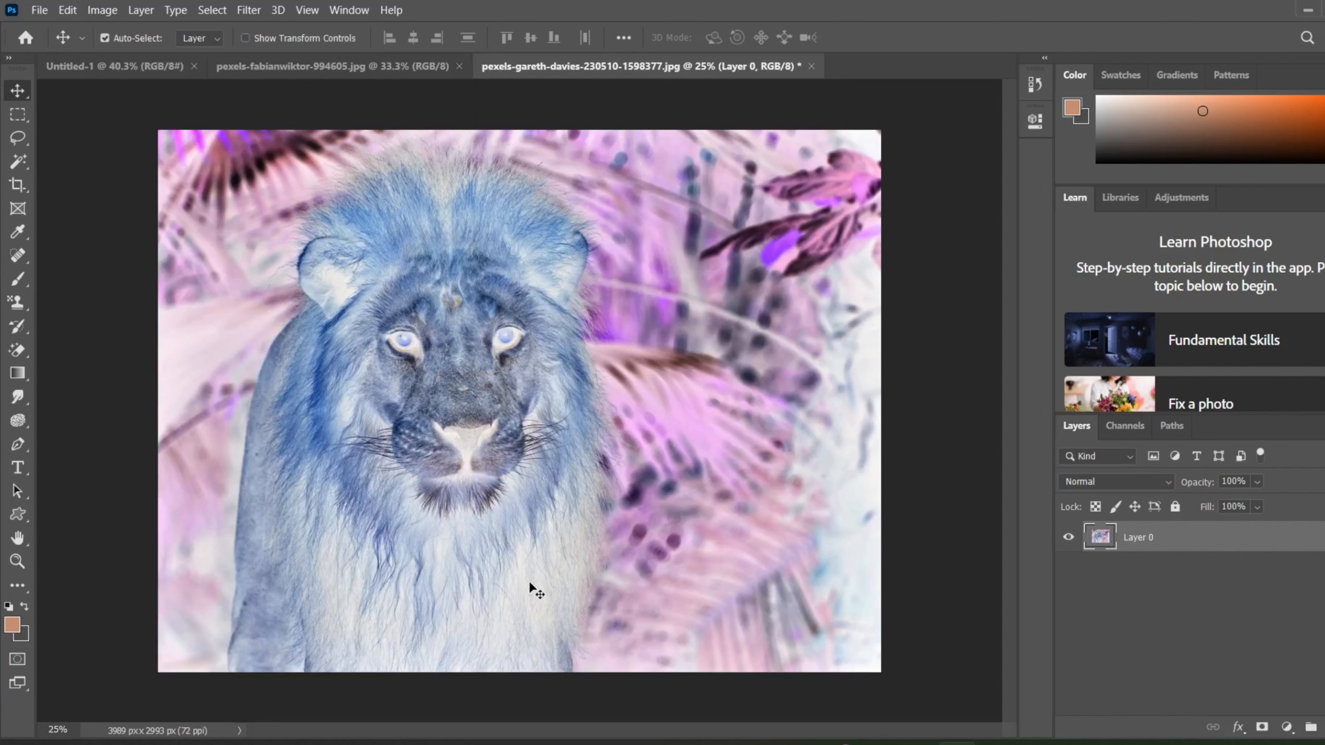
Try Brightness/Contrast on the inverted lion with brightness -150 and contrast 98, and undo it together with the inversion.
{"action": "left_click", "coordinate": [111, 6]}
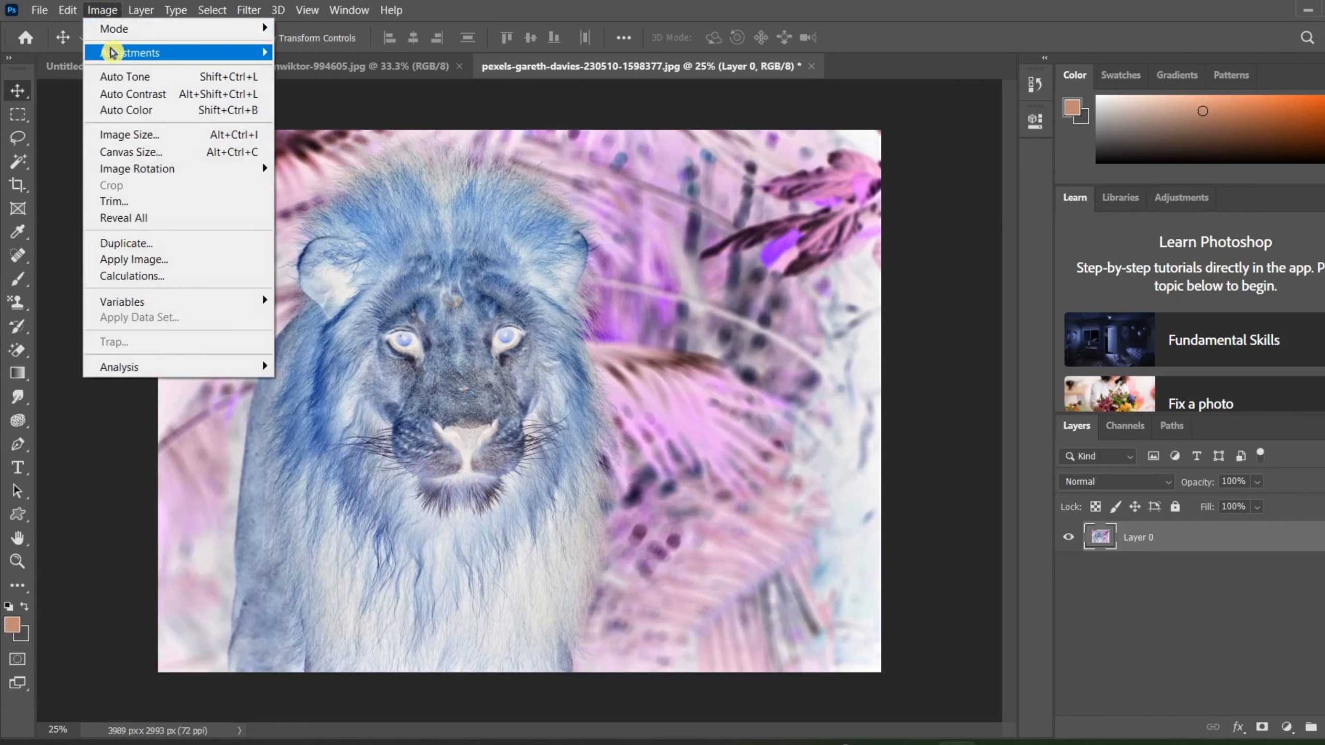
{"action": "left_click", "coordinate": [313, 56]}
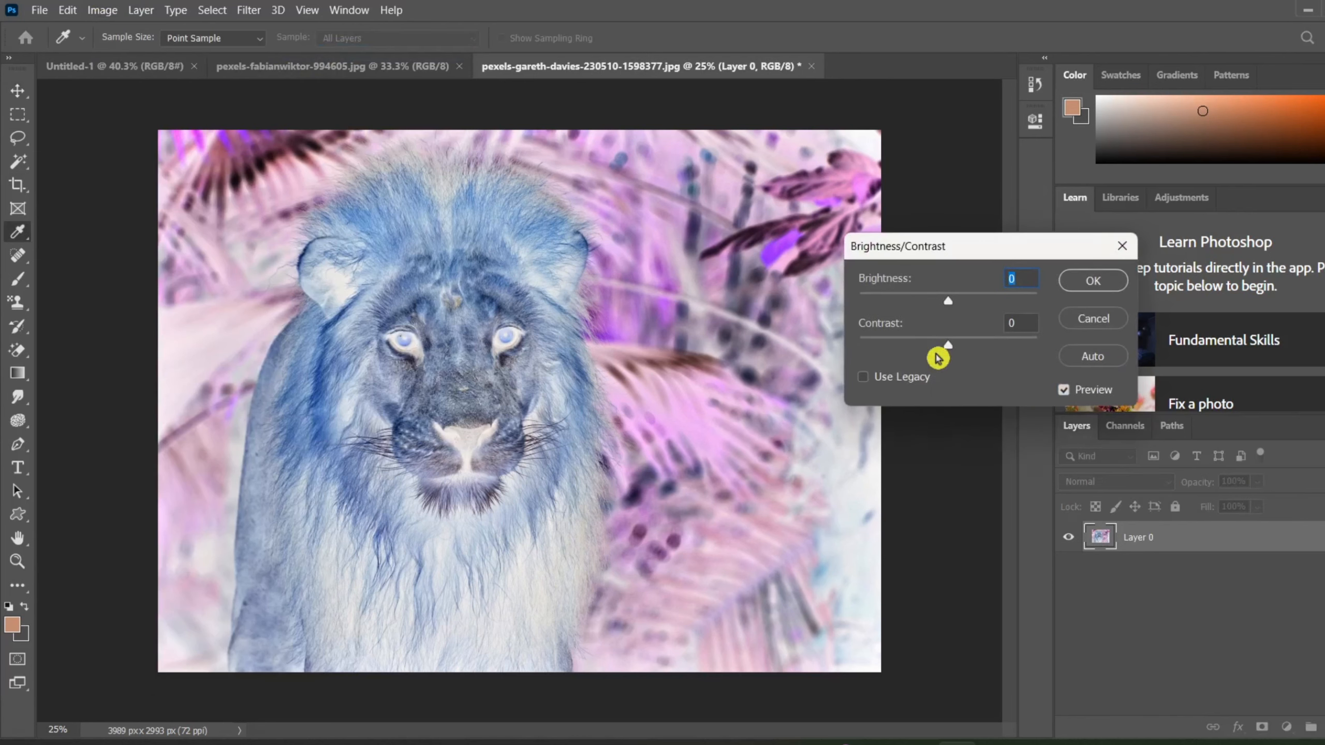
{"action": "left_click_drag", "start_coordinate": [950, 302], "coordinate": [866, 335]}
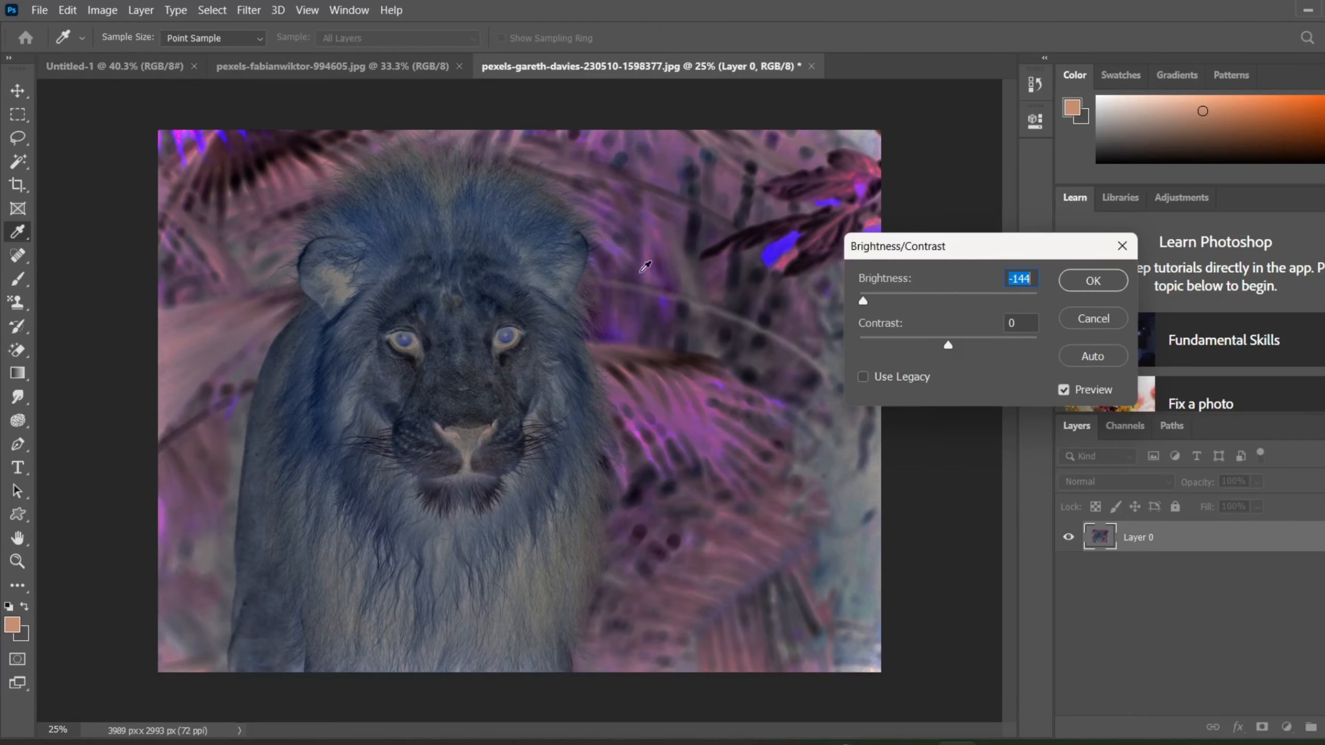
{"action": "left_click_drag", "start_coordinate": [863, 302], "coordinate": [842, 355]}
{"action": "left_click_drag", "start_coordinate": [949, 348], "coordinate": [1035, 392]}
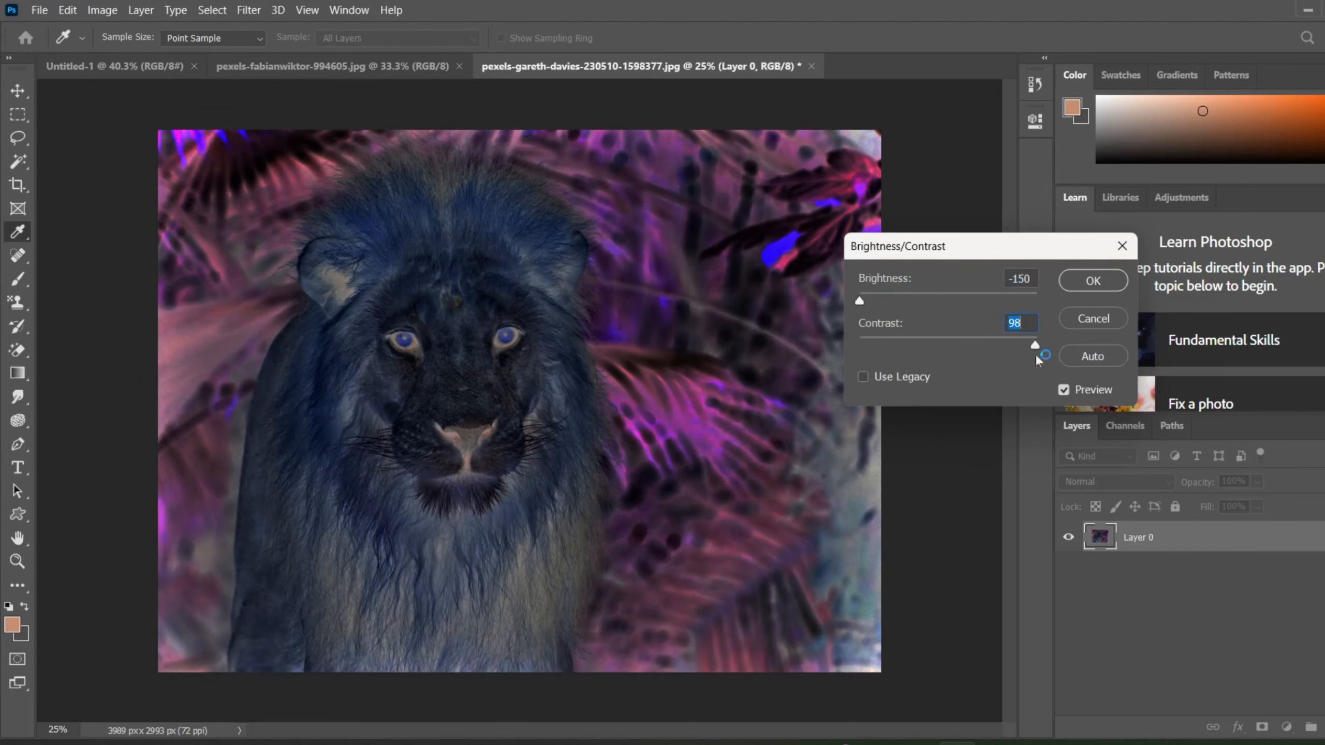
{"action": "left_click", "coordinate": [1111, 281]}
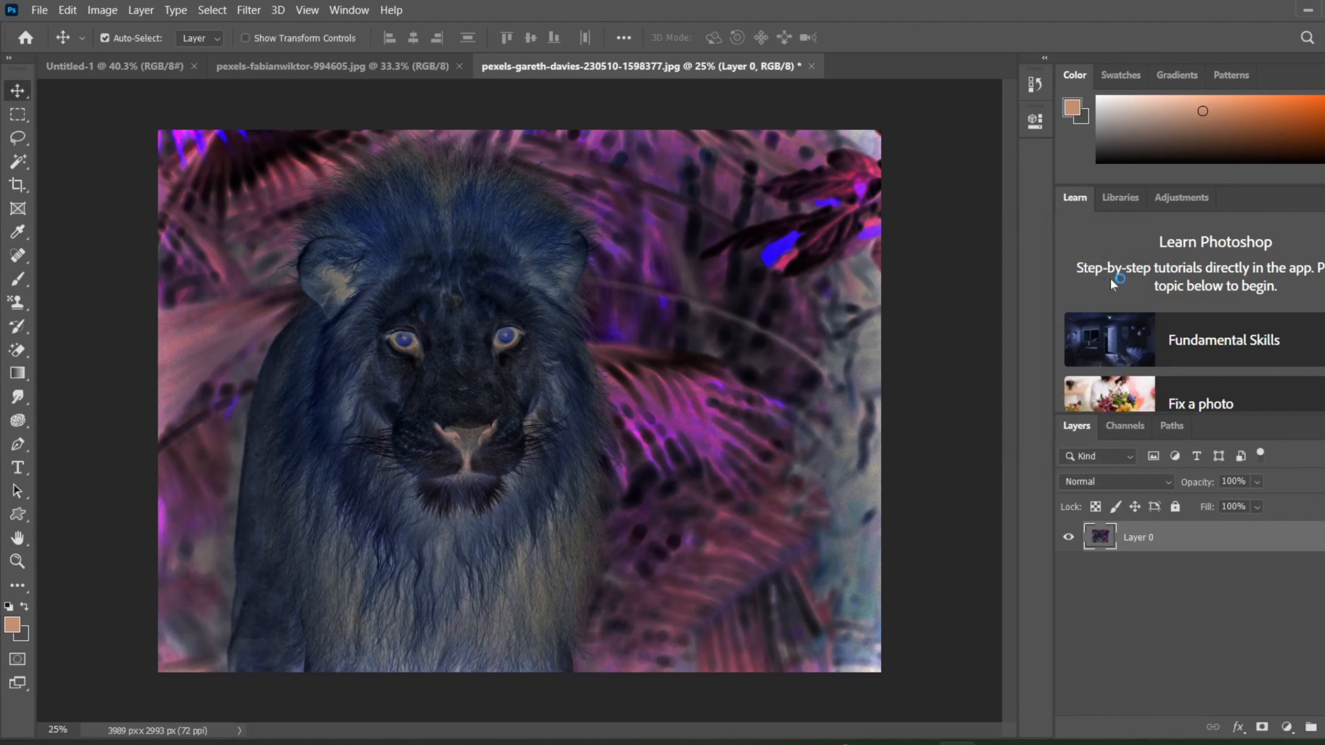
{"action": "key", "text": "ctrl+z"}
{"action": "key", "text": "ctrl+z"}
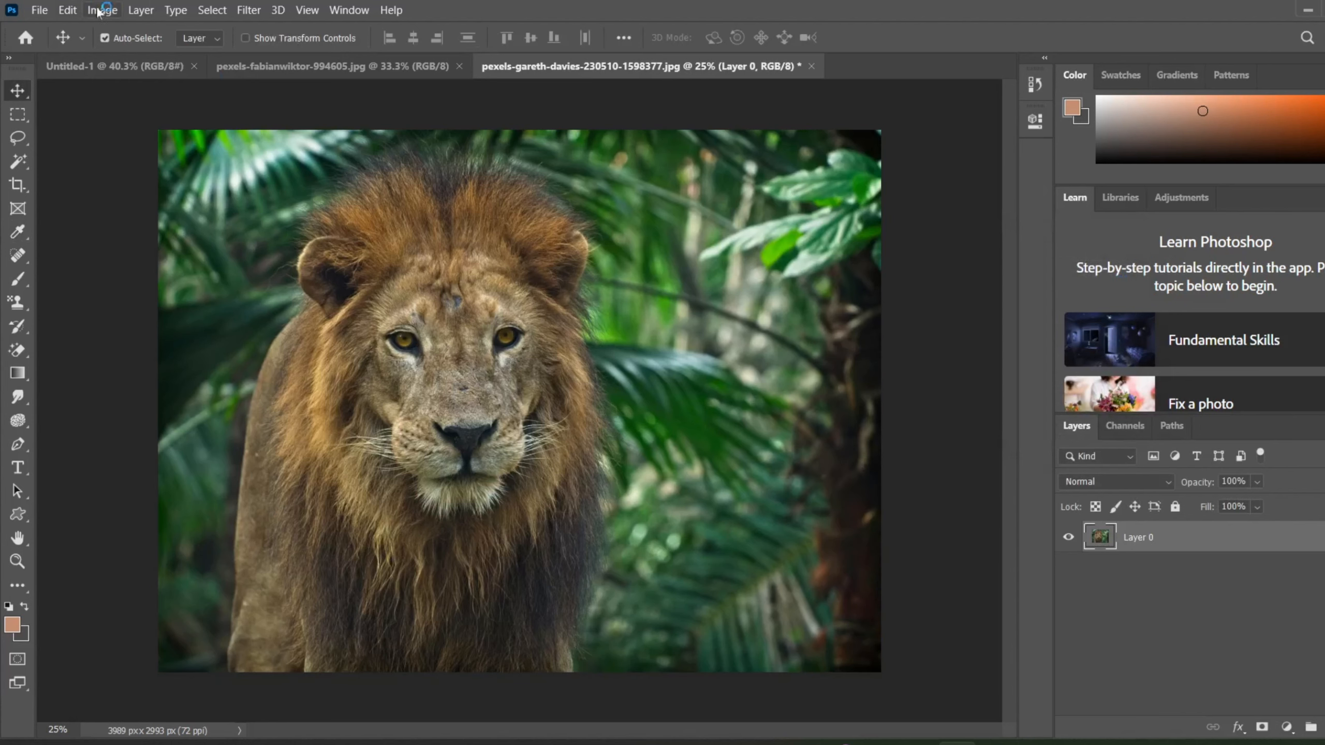
Apply a Posterize adjustment with 255 levels to the lion photo.
{"action": "left_click", "coordinate": [120, 13]}
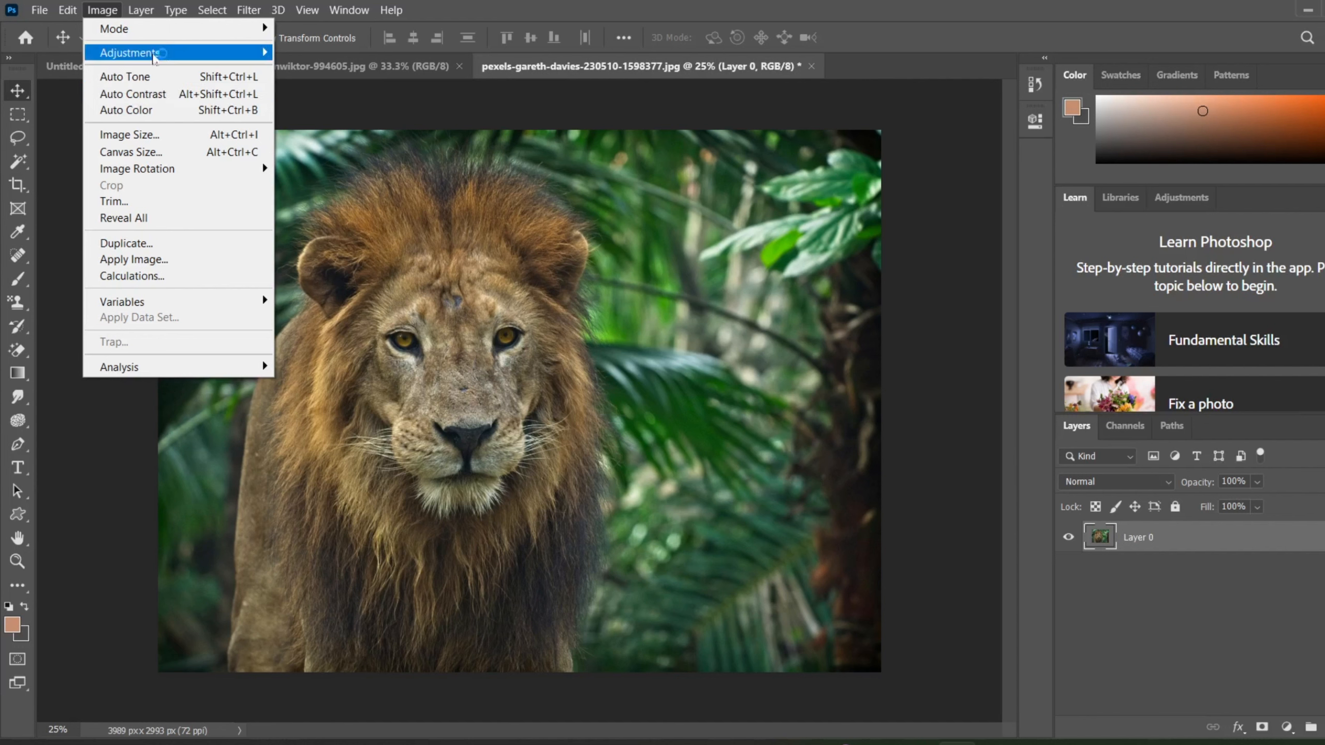
{"action": "mouse_move", "coordinate": [173, 57]}
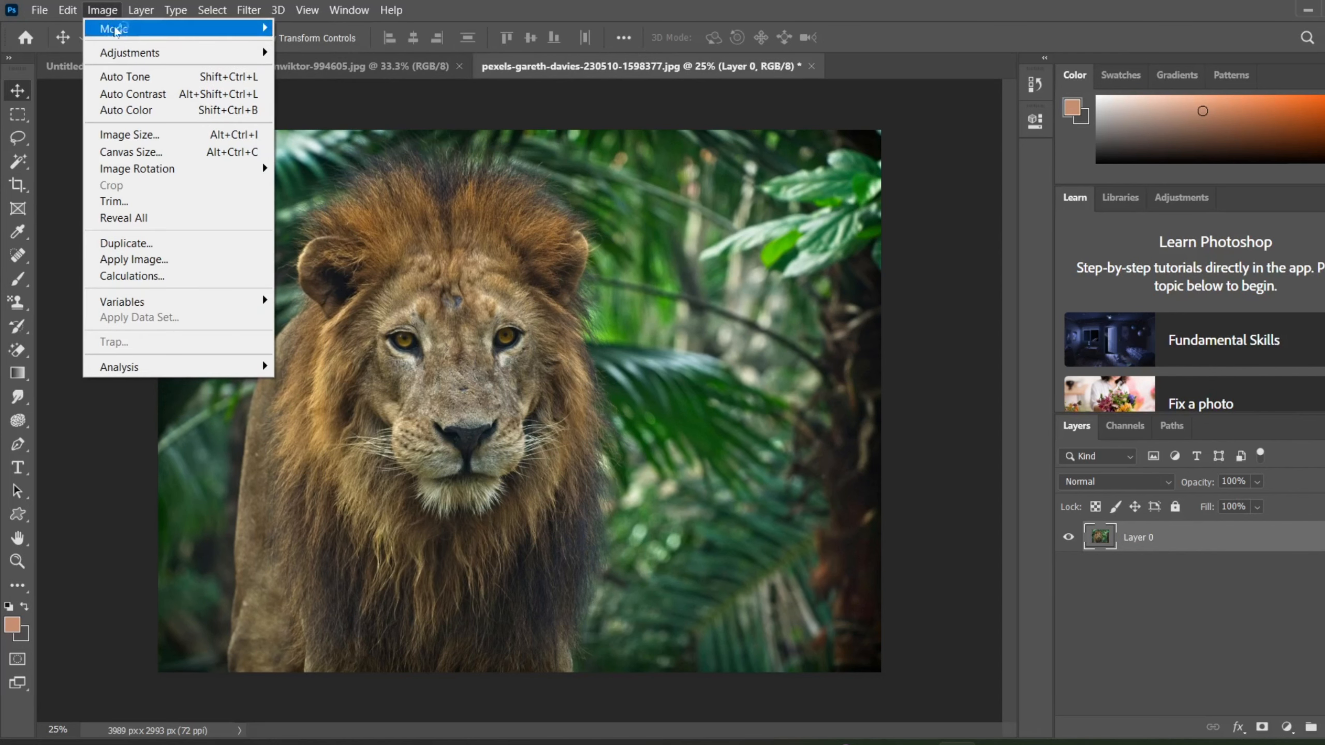
{"action": "mouse_move", "coordinate": [115, 51]}
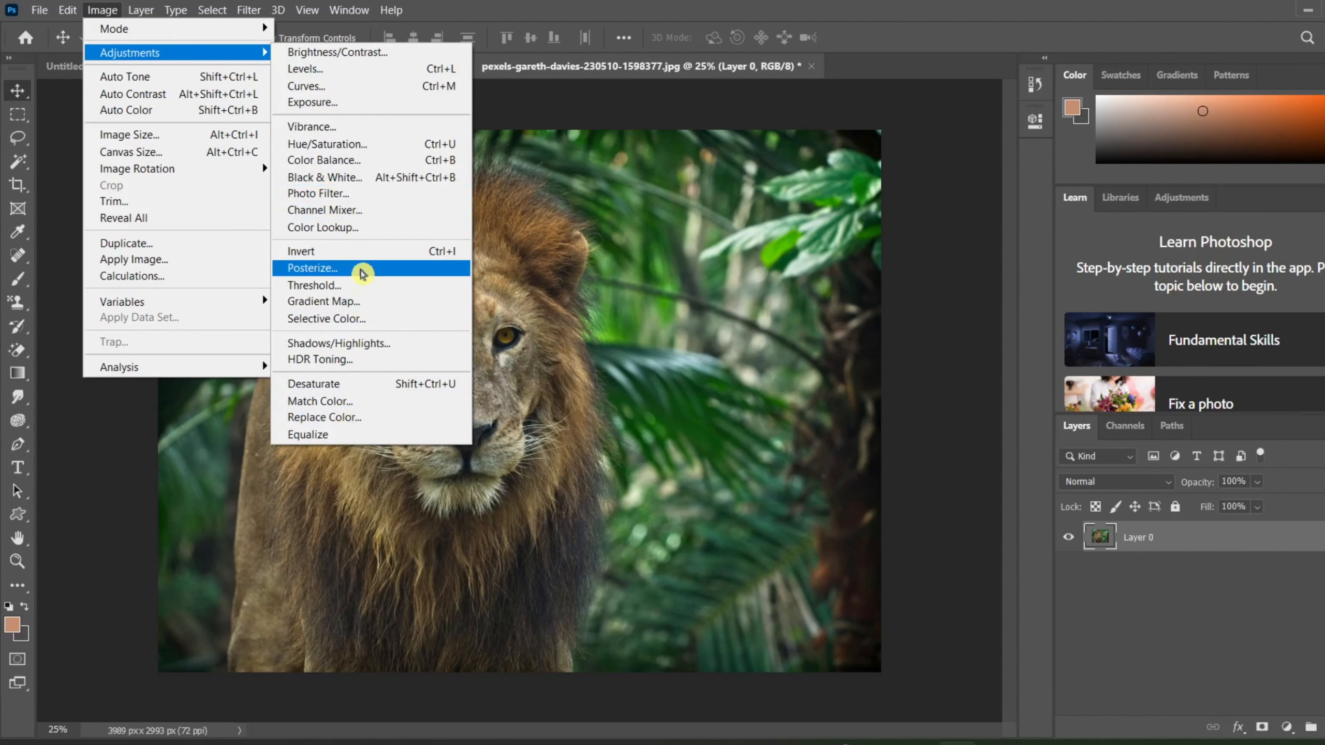
{"action": "left_click", "coordinate": [363, 269]}
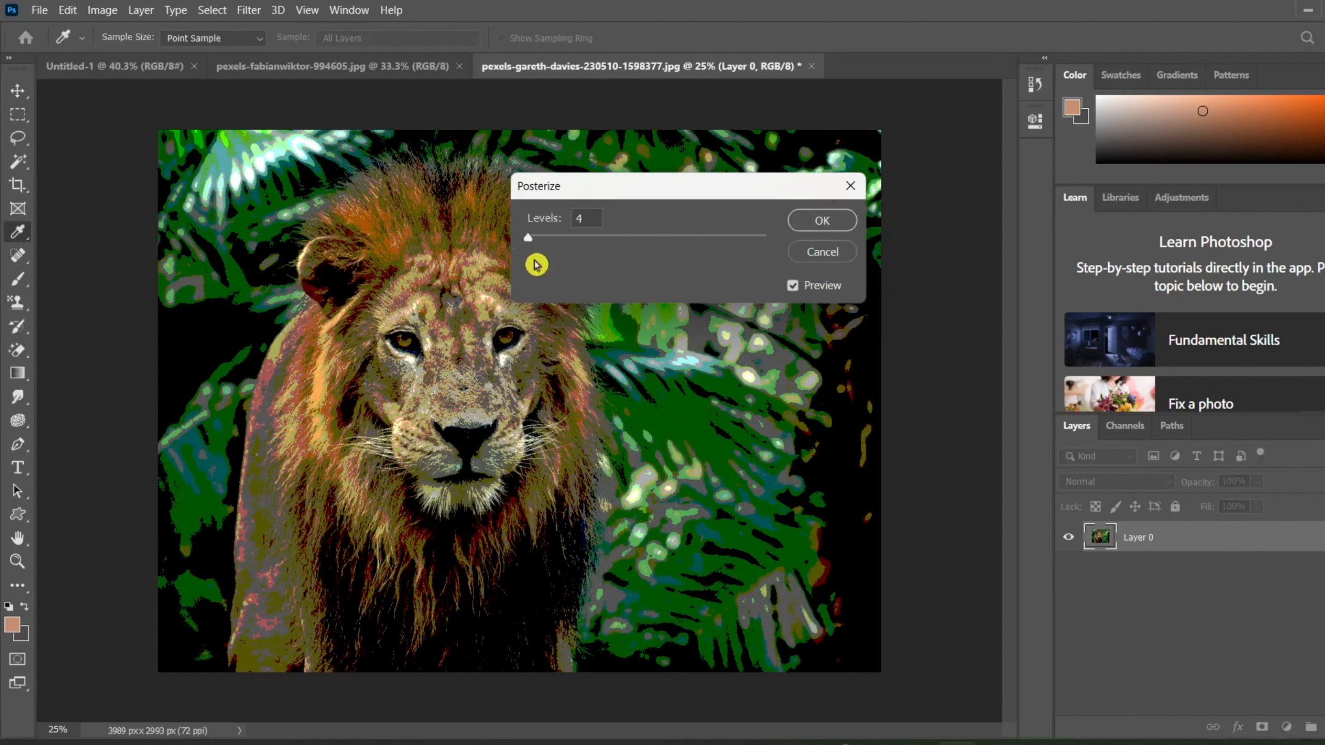
{"action": "left_click_drag", "start_coordinate": [528, 238], "coordinate": [871, 276]}
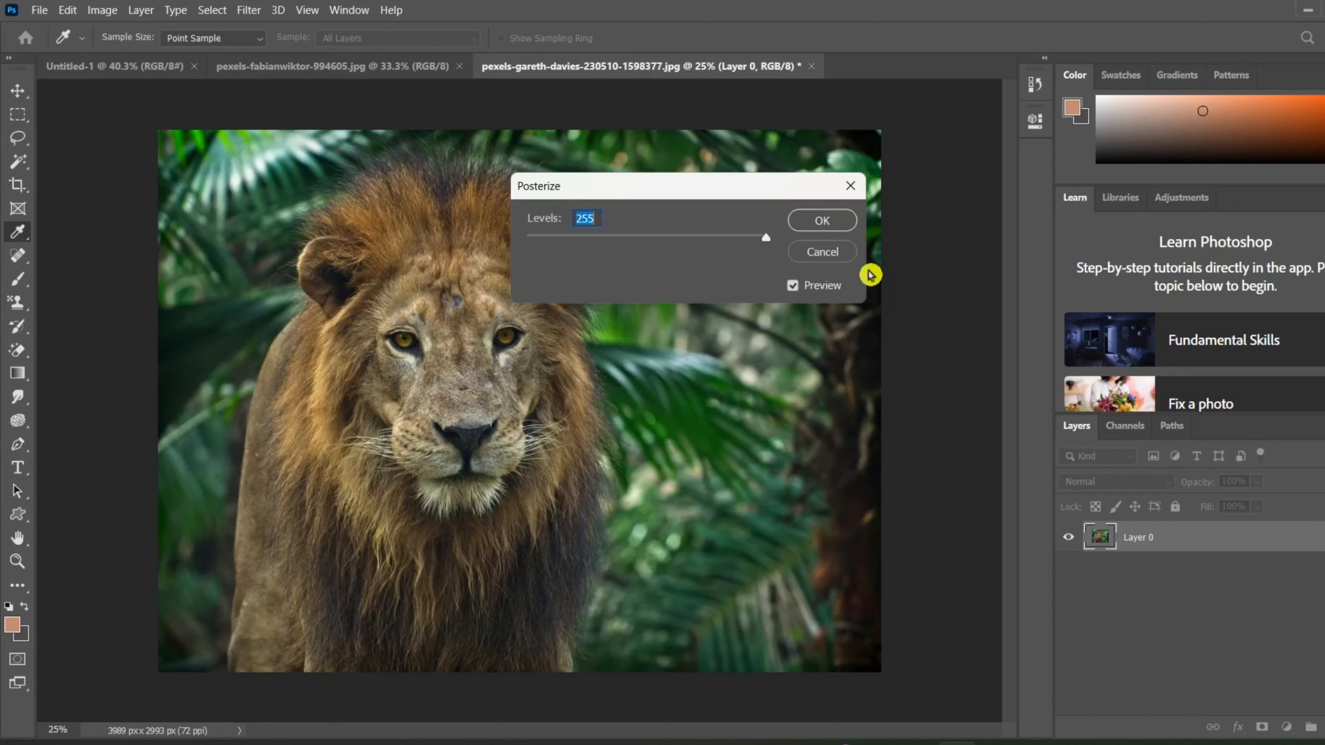
{"action": "left_click", "coordinate": [830, 221]}
{"action": "key", "text": "v"}
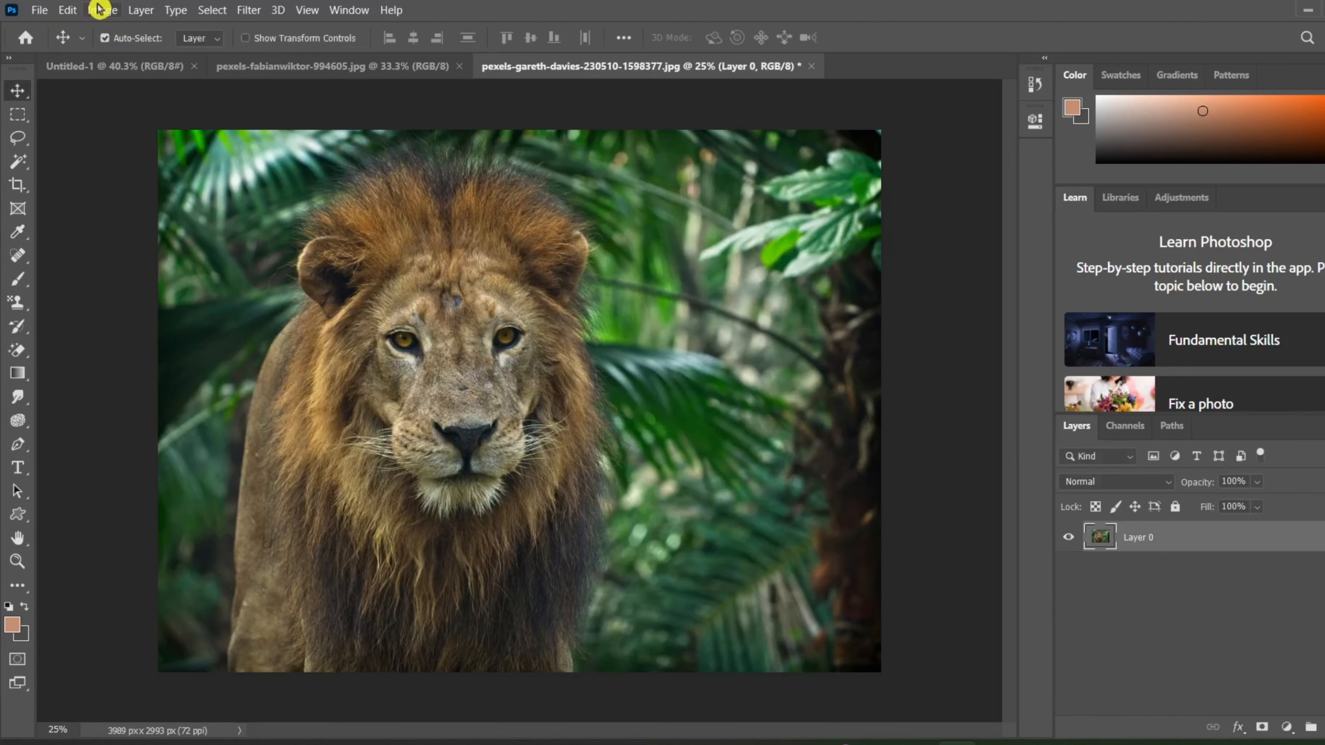
Preview a Threshold adjustment on the lion photo at level 1 and at level 127.
{"action": "left_click", "coordinate": [99, 10]}
{"action": "mouse_move", "coordinate": [126, 53]}
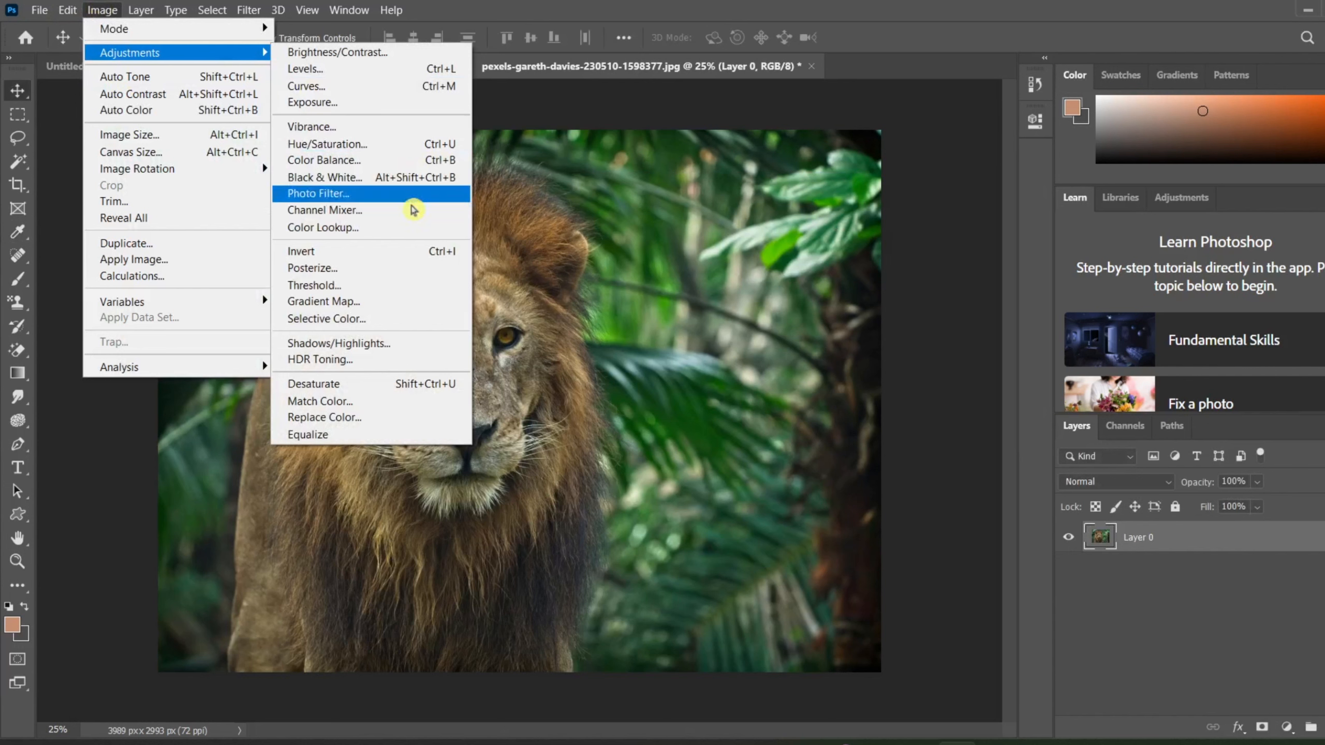
{"action": "left_click", "coordinate": [367, 286]}
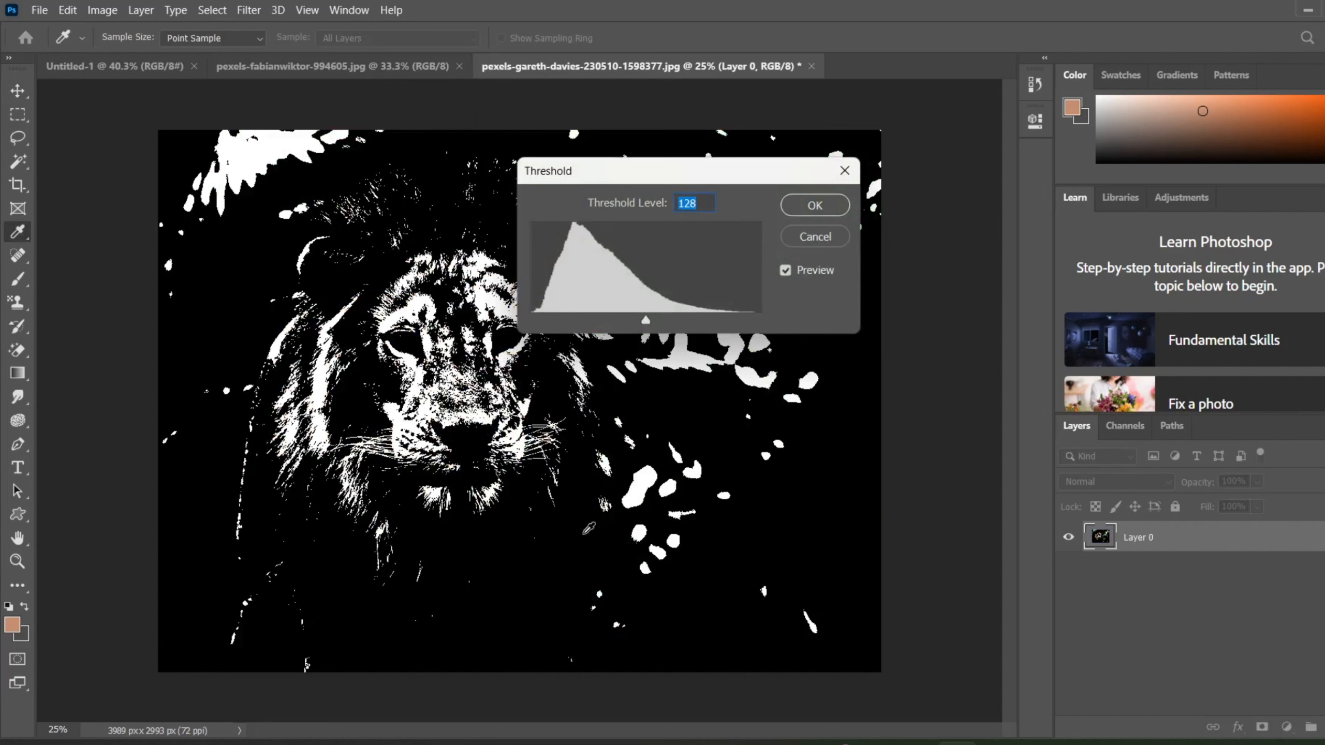
{"action": "left_click", "coordinate": [471, 398]}
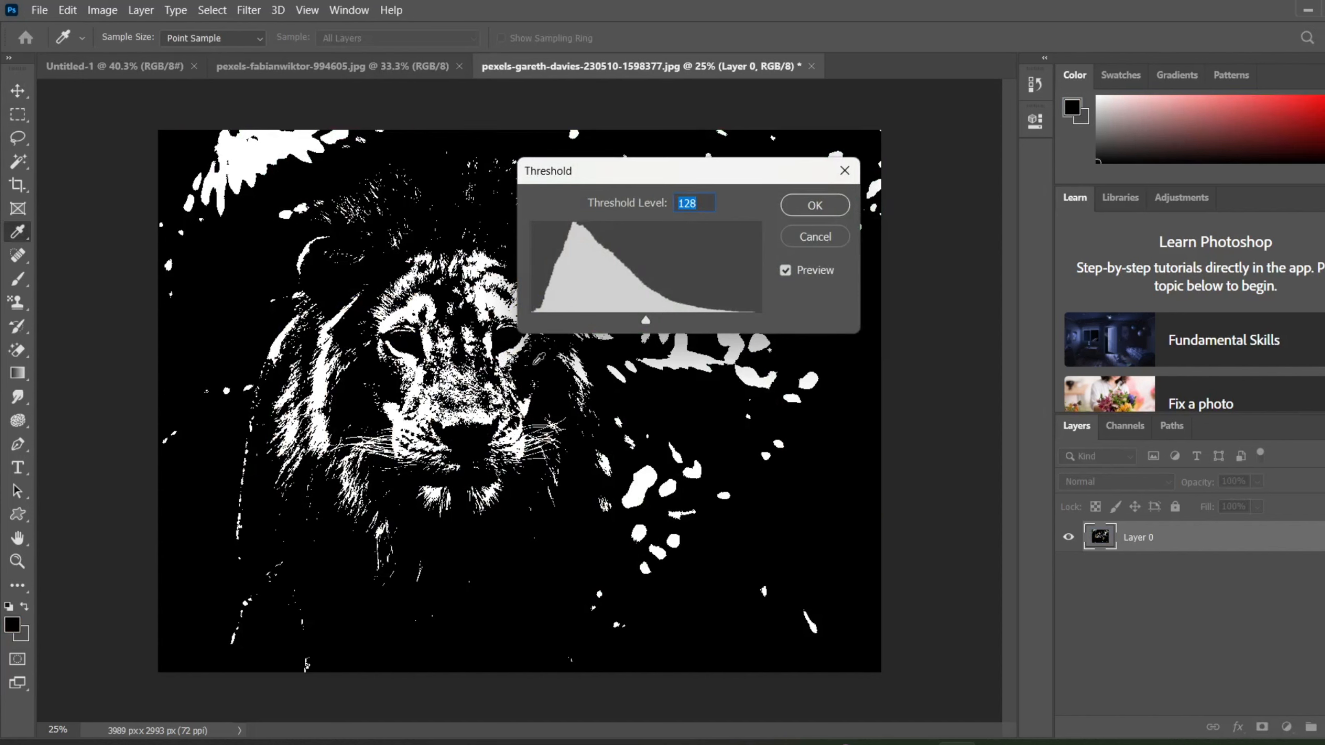
{"action": "left_click_drag", "start_coordinate": [747, 181], "coordinate": [1003, 267]}
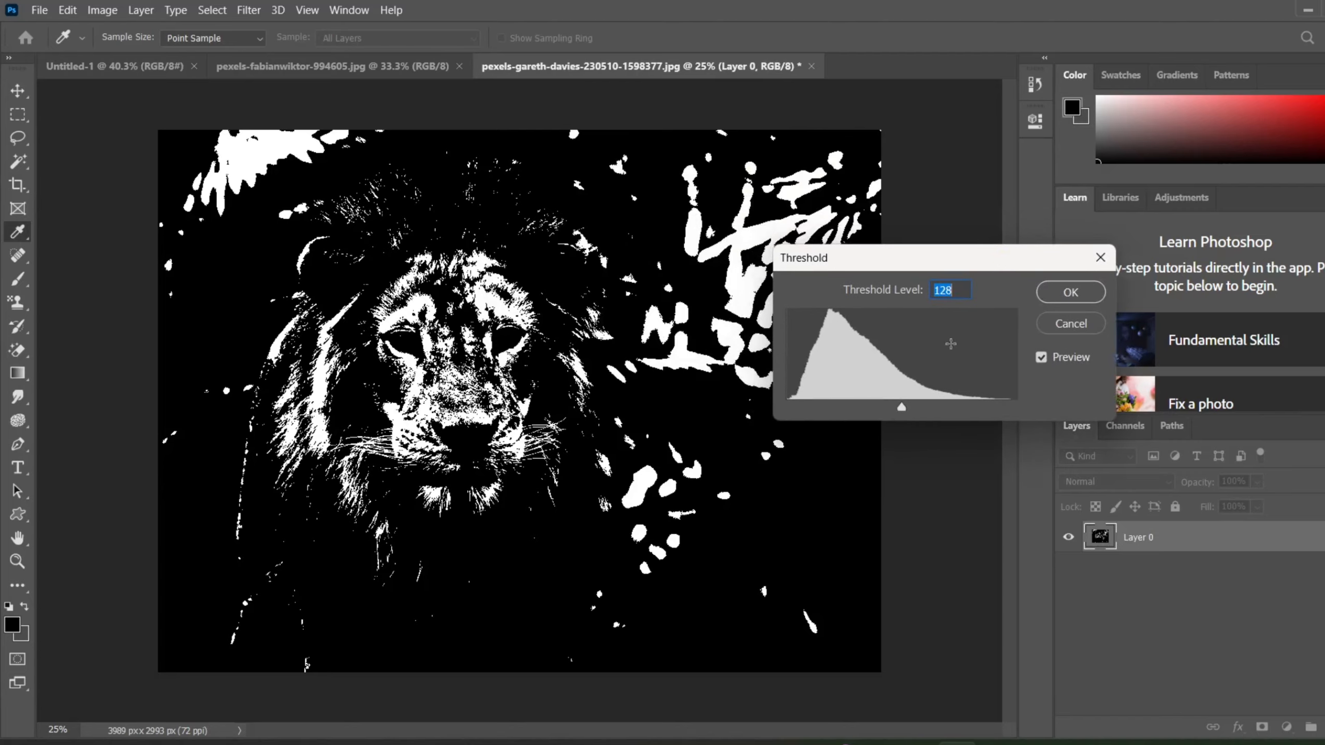
{"action": "left_click", "coordinate": [904, 411]}
{"action": "left_click_drag", "start_coordinate": [904, 411], "coordinate": [779, 424]}
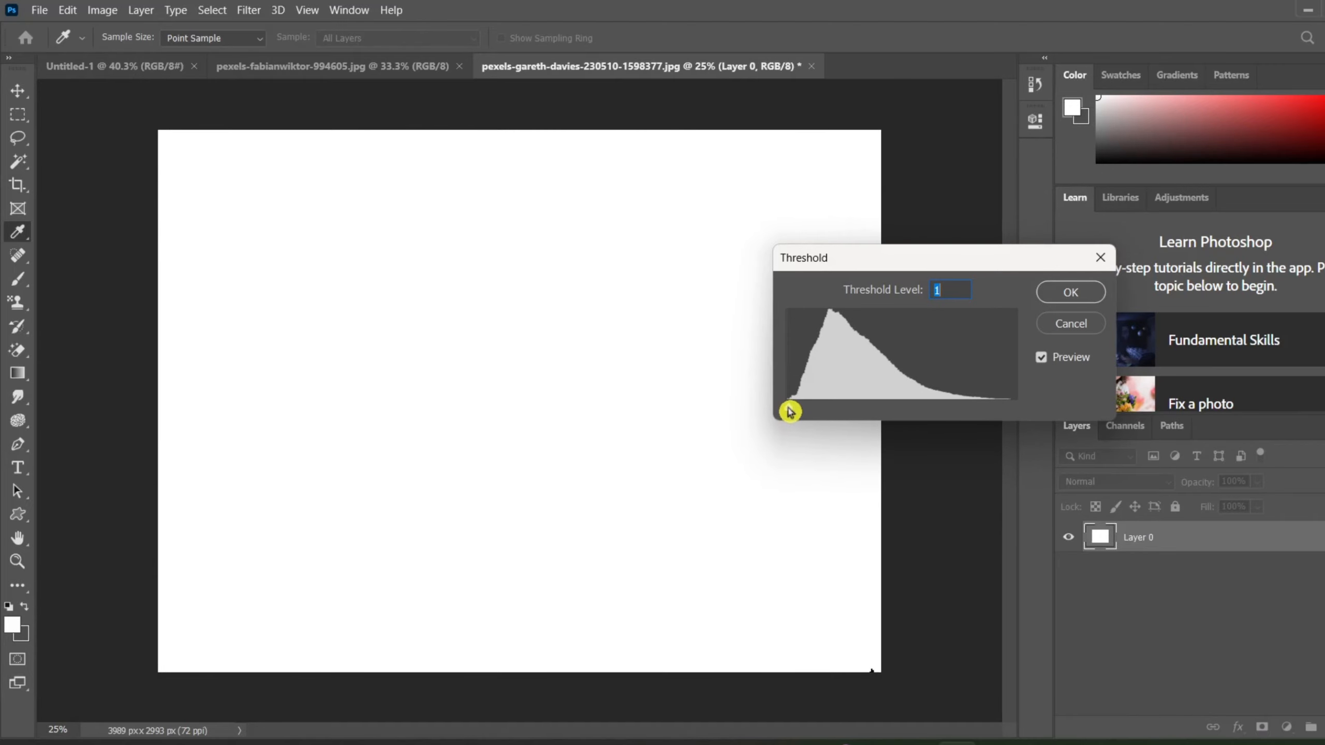
{"action": "left_click_drag", "start_coordinate": [790, 411], "coordinate": [903, 406]}
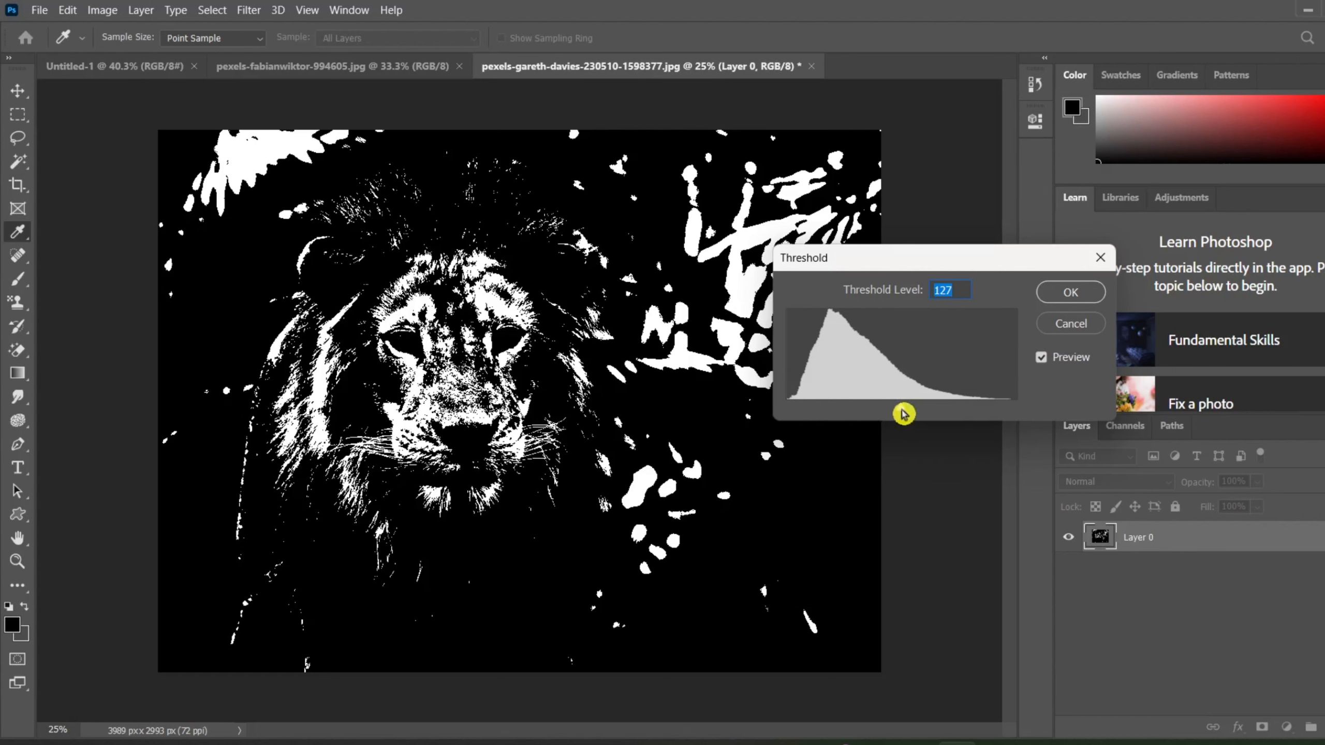
Try applying the Threshold at level 69 to the lion photo and undo it.
{"action": "left_click_drag", "start_coordinate": [902, 411], "coordinate": [853, 433]}
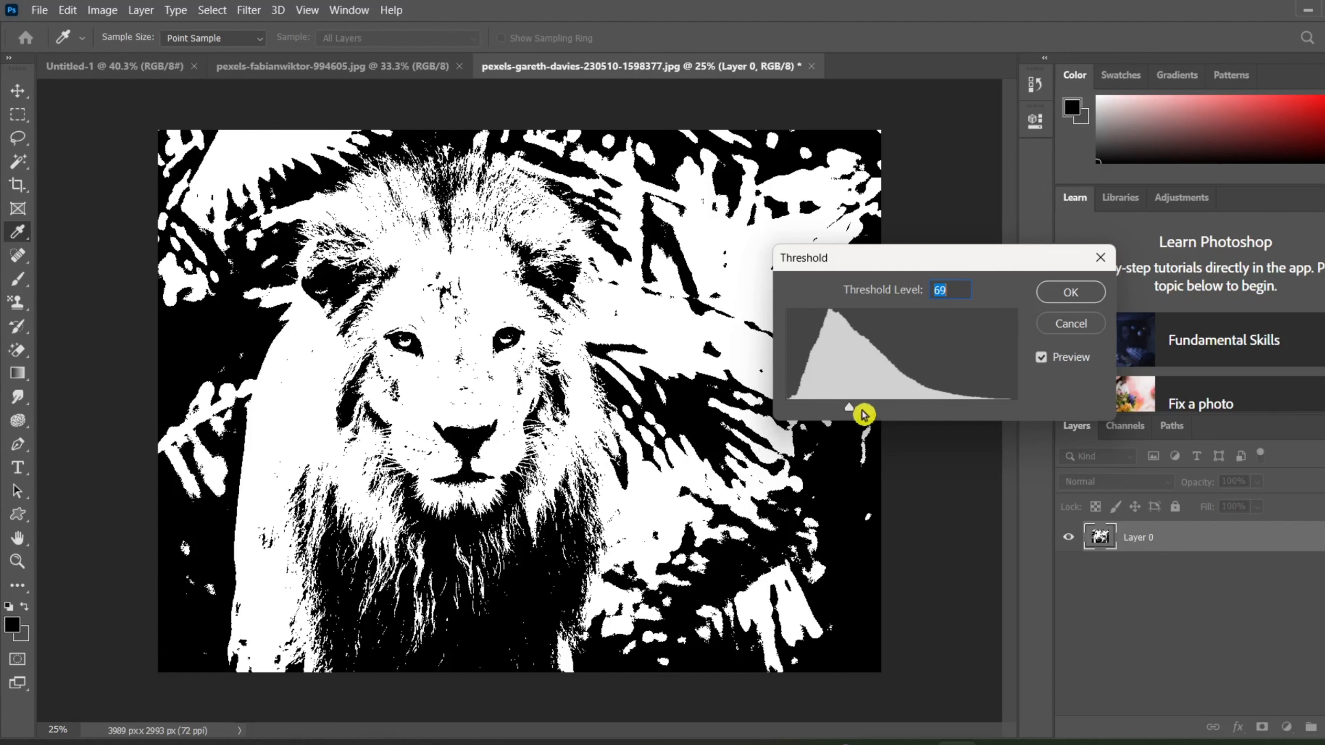
{"action": "left_click", "coordinate": [654, 524]}
{"action": "left_click", "coordinate": [1094, 290]}
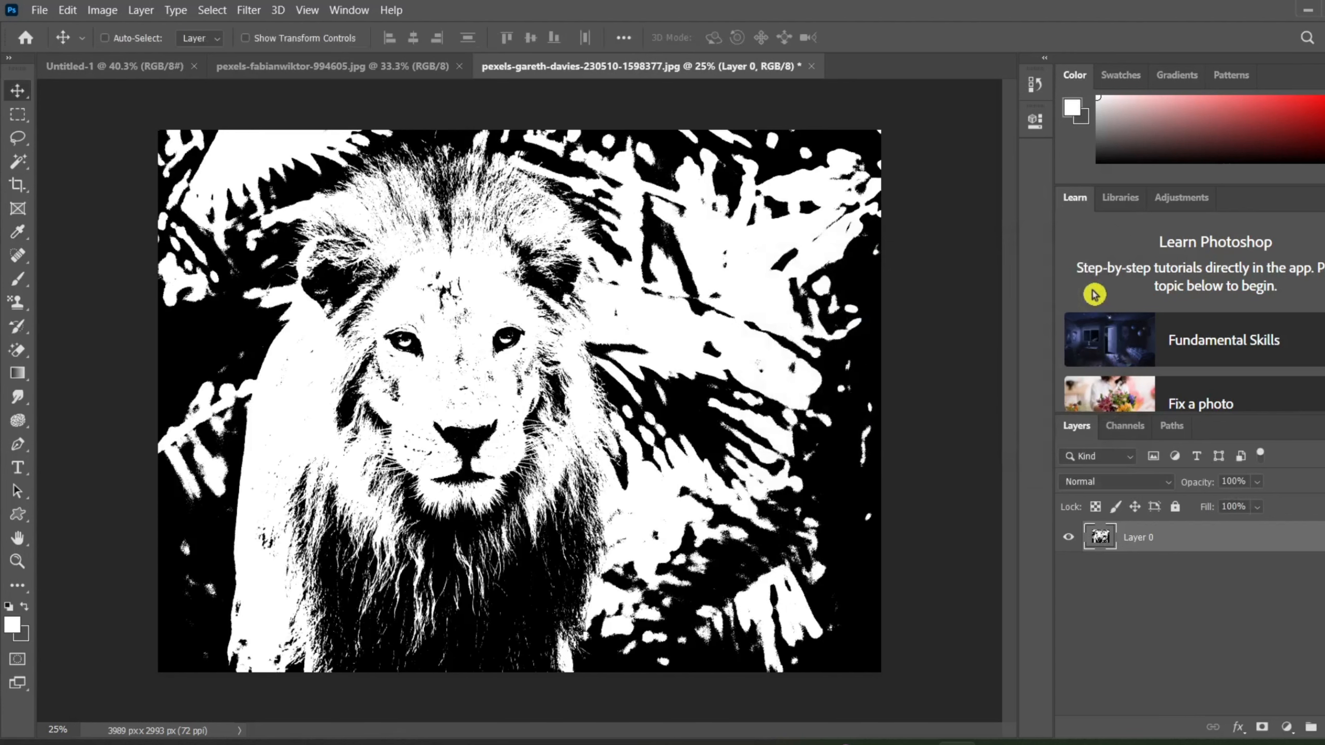
{"action": "key", "text": "ctrl+z"}
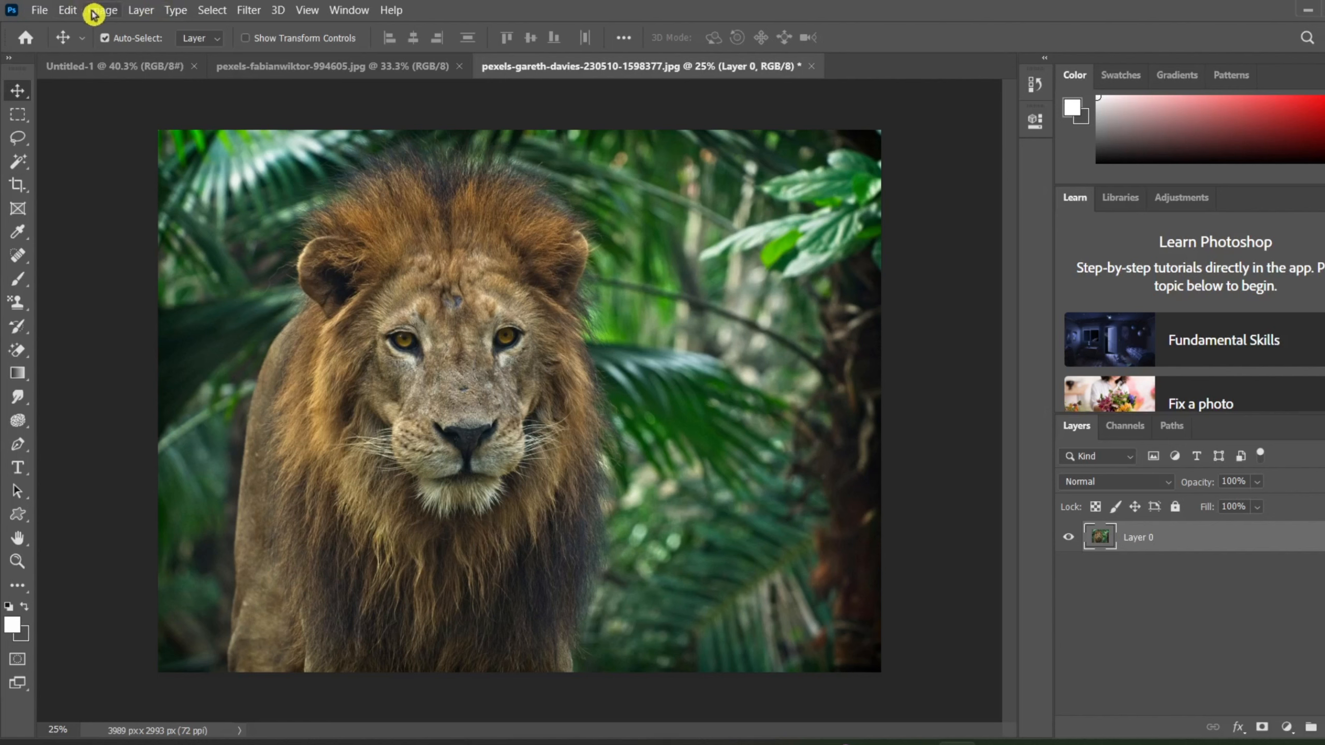
Try a Threshold adjustment at level 118 on the lion photo and undo it.
{"action": "left_click", "coordinate": [93, 11]}
{"action": "mouse_move", "coordinate": [170, 52]}
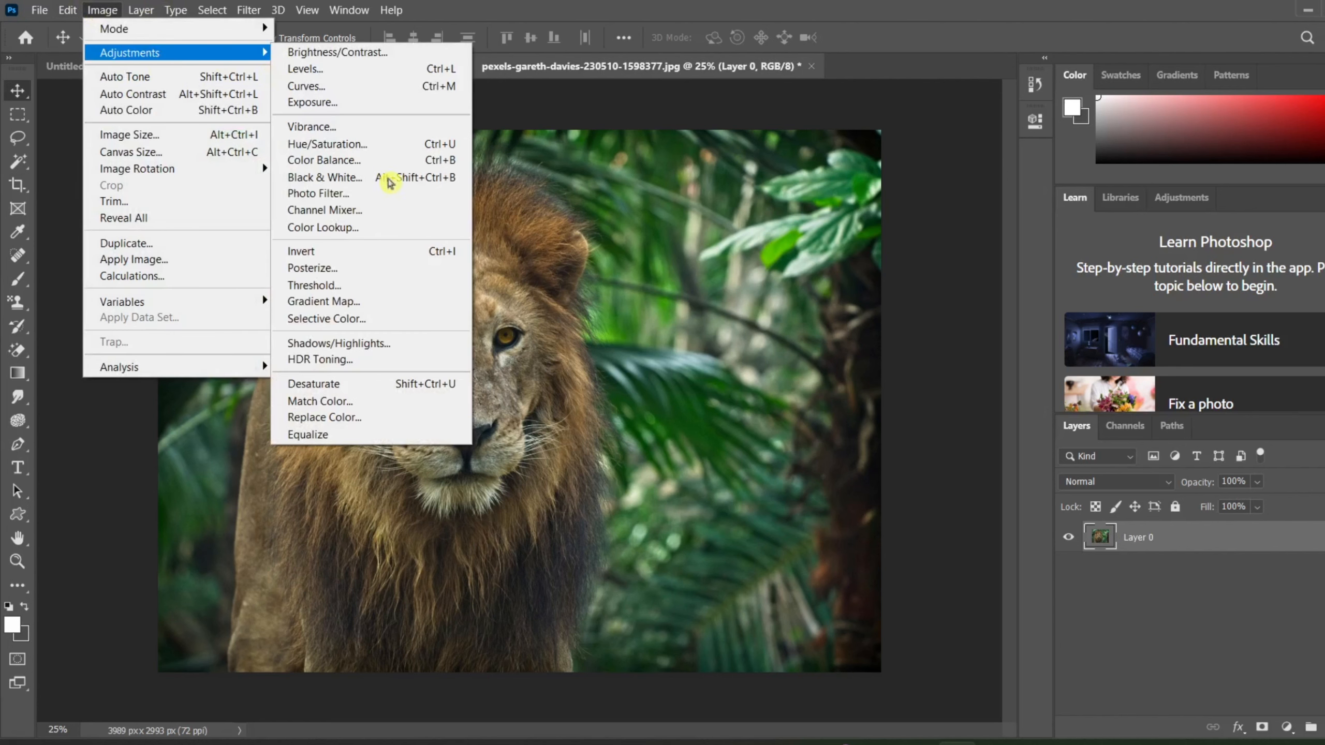
{"action": "left_click", "coordinate": [359, 285]}
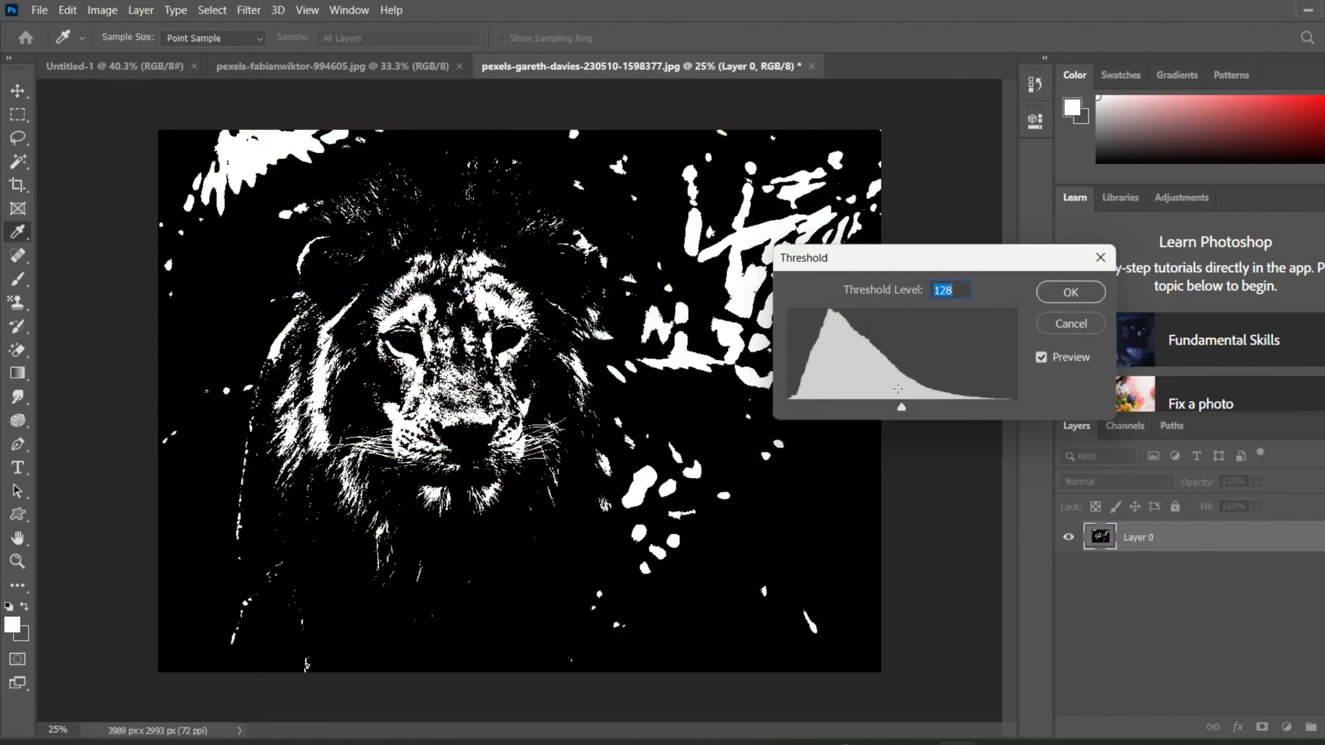
{"action": "left_click_drag", "start_coordinate": [897, 388], "coordinate": [896, 429]}
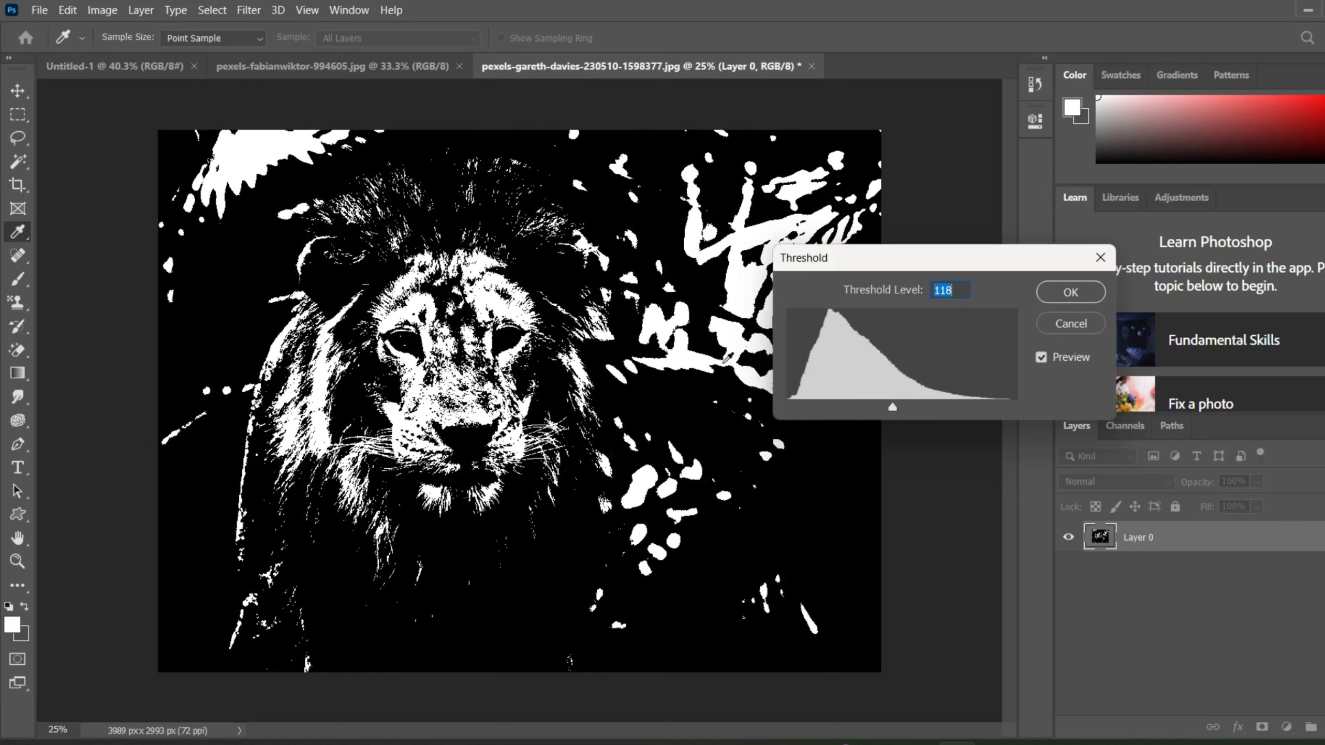
{"action": "left_click", "coordinate": [1071, 298]}
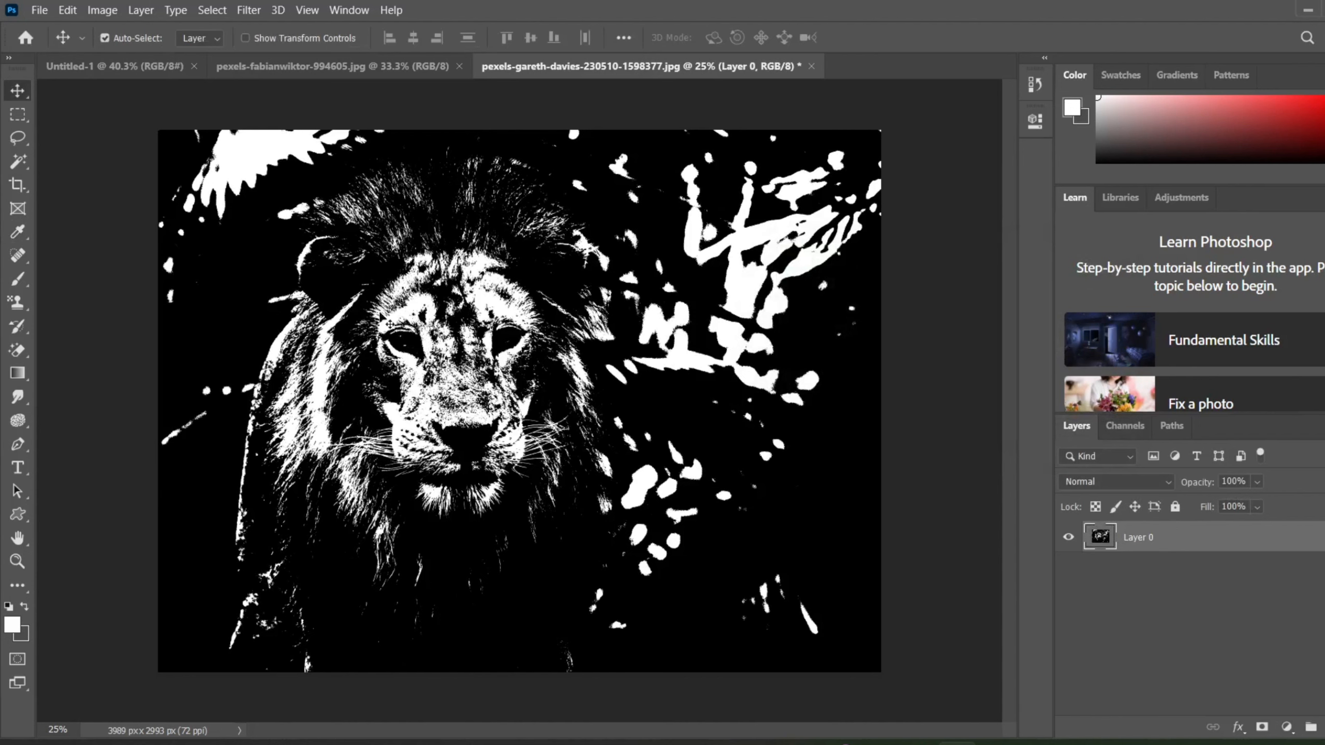
{"action": "key", "text": "ctrl+z"}
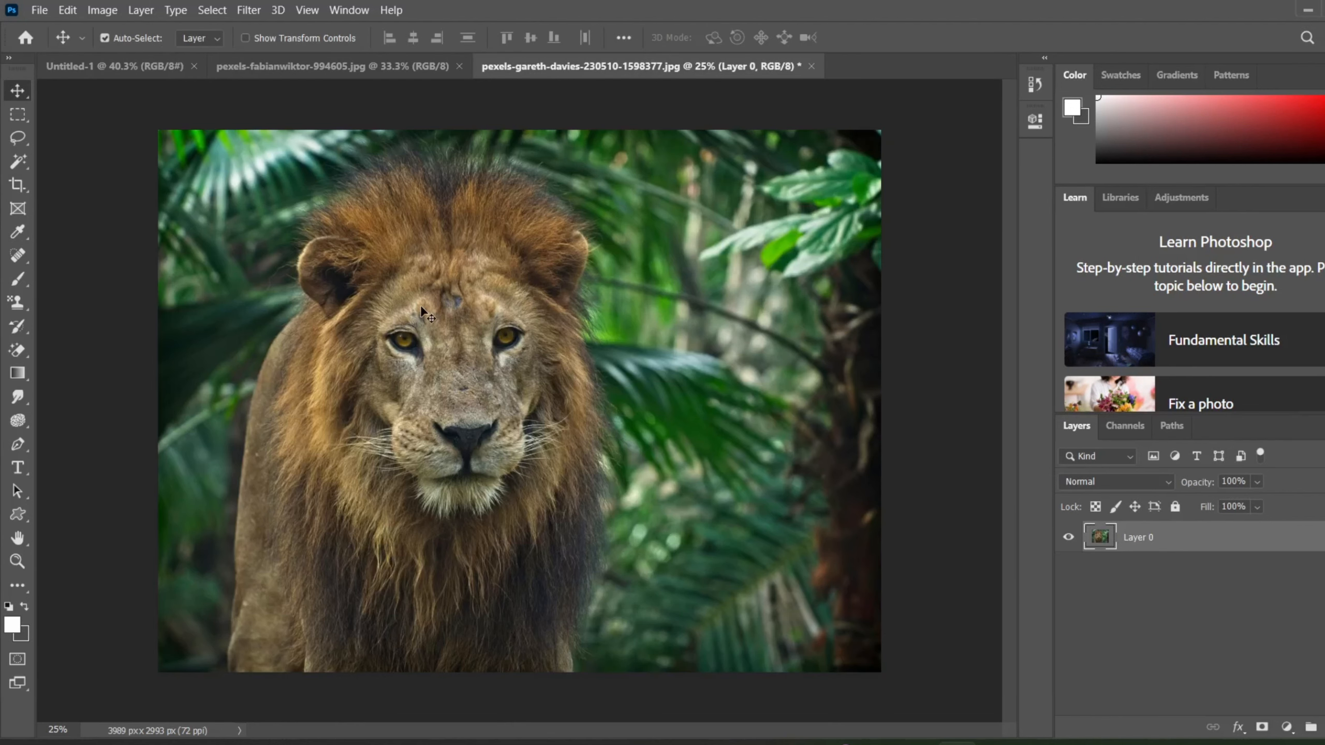
Examine the lion's face and the surrounding foliage up close and in the full picture.
{"action": "scroll", "coordinate": [420, 304], "scroll_direction": "up", "scroll_amount": 2}
{"action": "scroll", "coordinate": [421, 304], "scroll_direction": "up", "scroll_amount": 1}
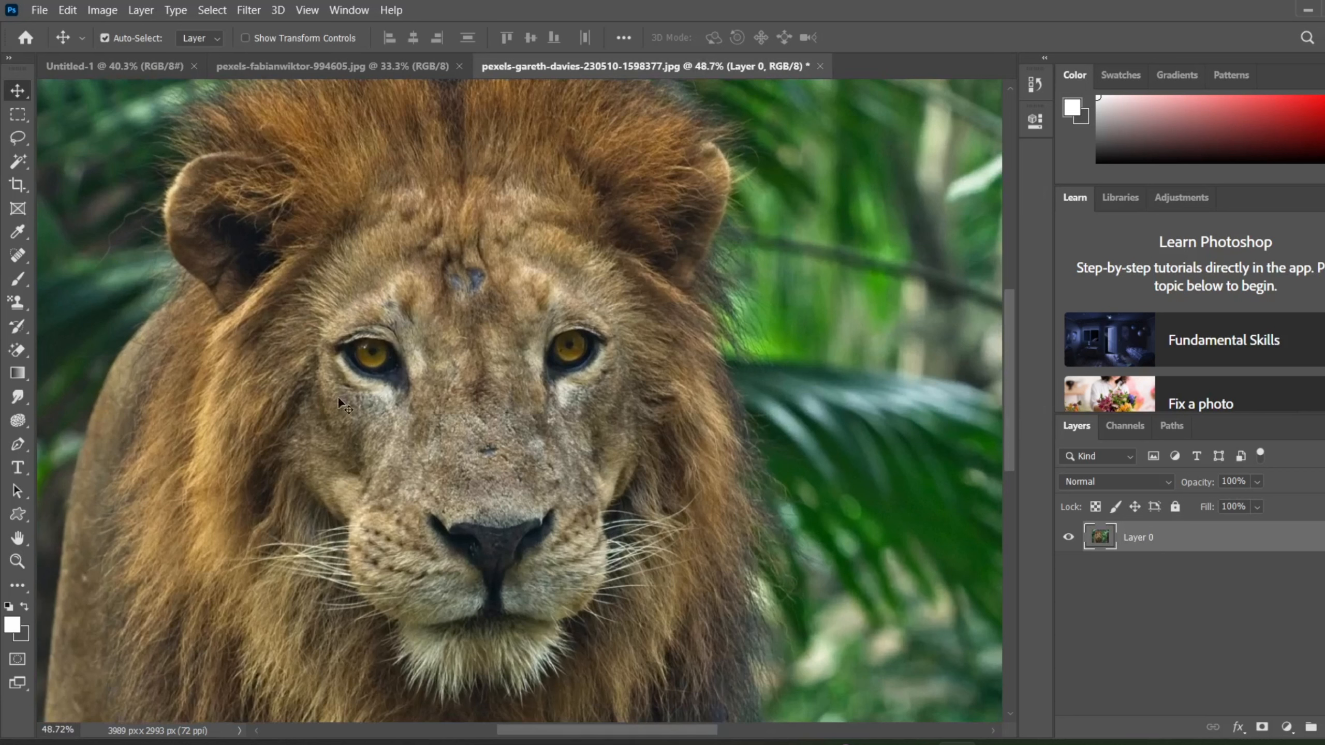
{"action": "scroll", "coordinate": [361, 381], "scroll_direction": "down", "scroll_amount": 2}
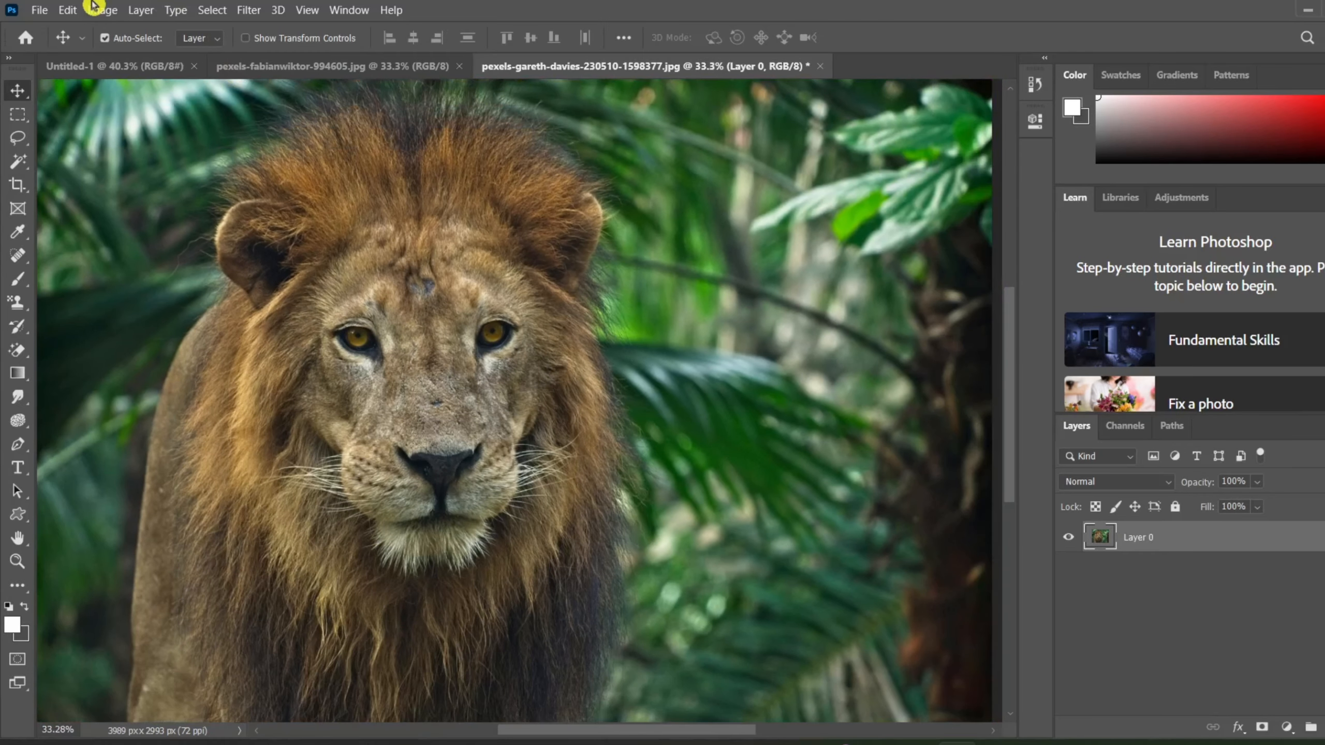
{"action": "left_click", "coordinate": [96, 8]}
{"action": "mouse_move", "coordinate": [145, 58]}
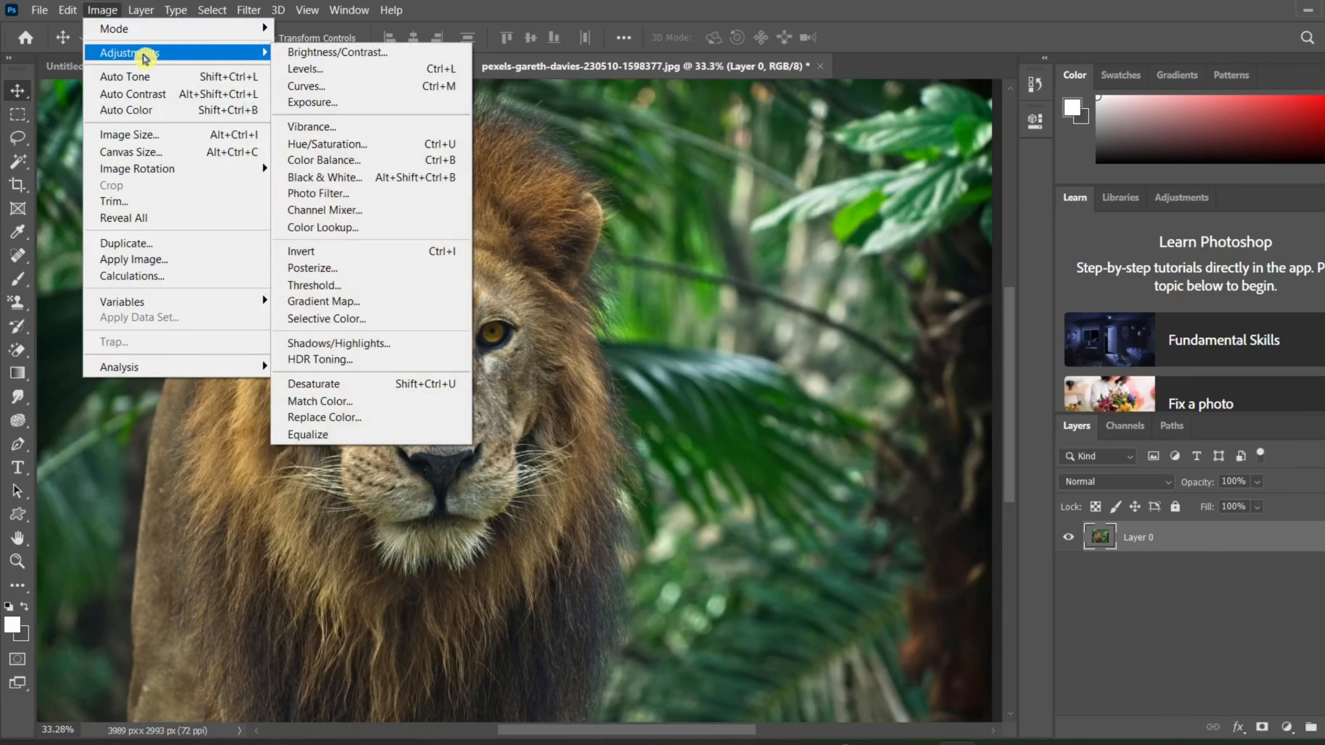
{"action": "left_click", "coordinate": [633, 561]}
{"action": "key", "text": "ctrl+minus"}
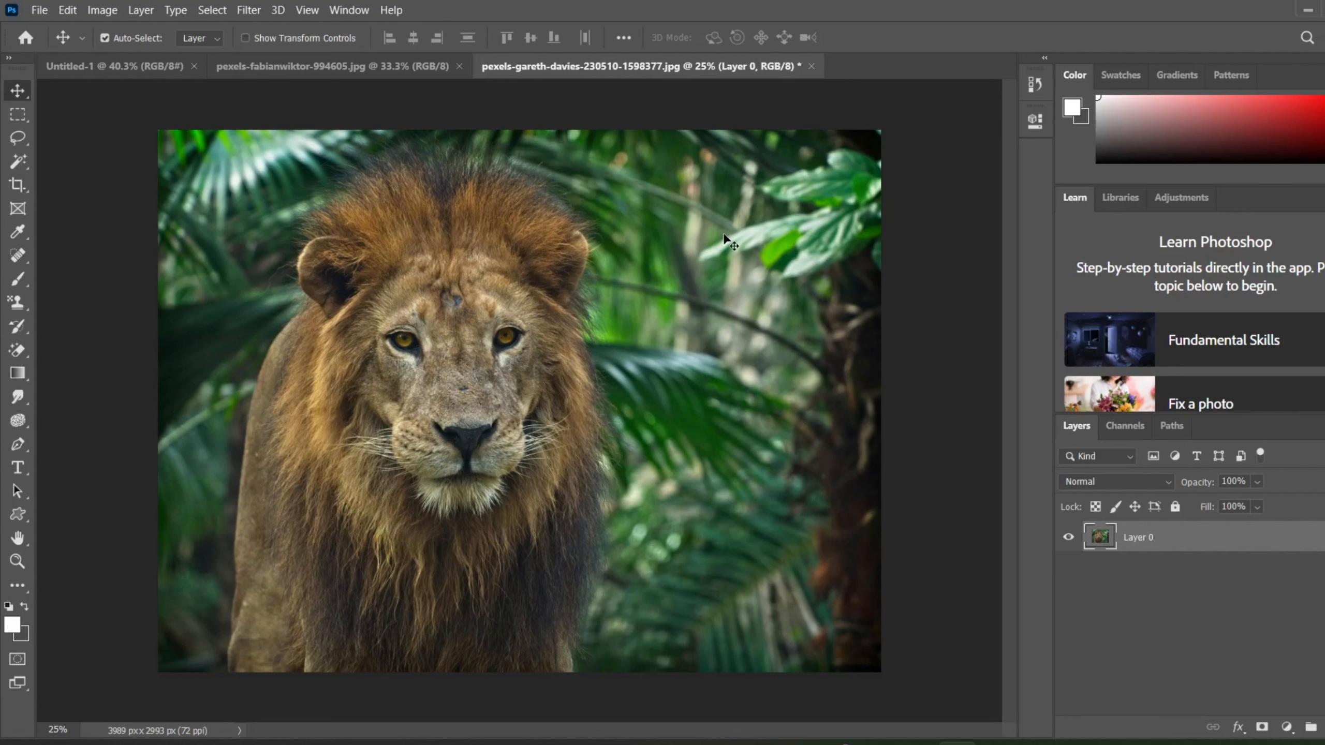
{"action": "scroll", "coordinate": [723, 236], "scroll_direction": "up", "scroll_amount": 3}
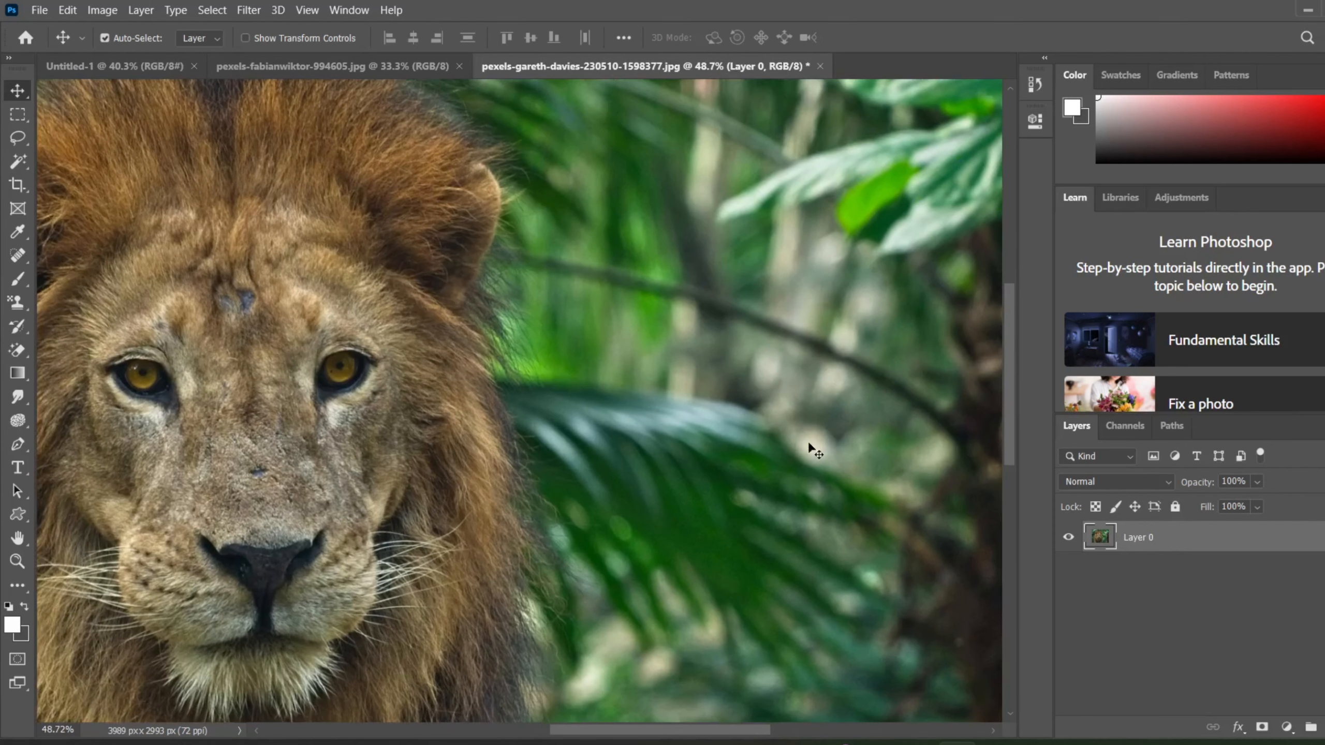
{"action": "scroll", "coordinate": [737, 262], "scroll_direction": "down", "scroll_amount": 4}
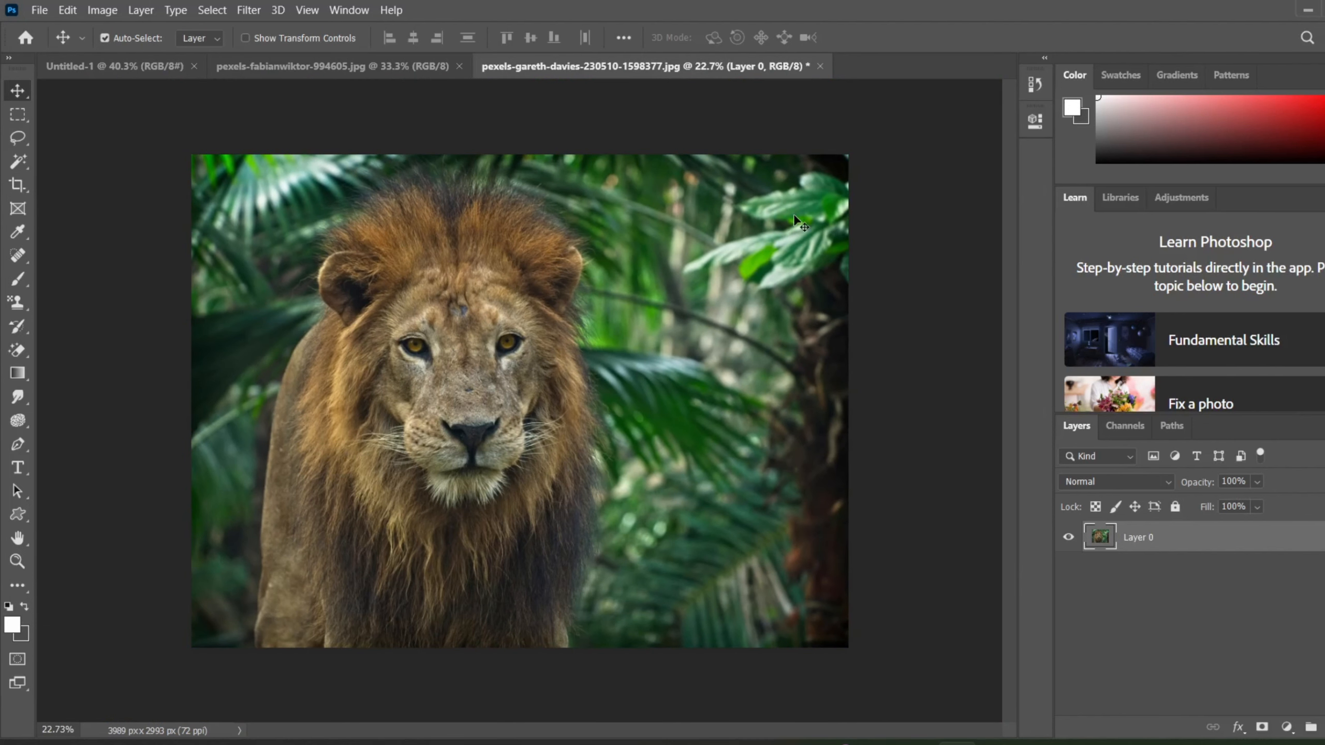
{"action": "scroll", "coordinate": [793, 213], "scroll_direction": "up", "scroll_amount": 2}
{"action": "scroll", "coordinate": [811, 440], "scroll_direction": "up", "scroll_amount": 1}
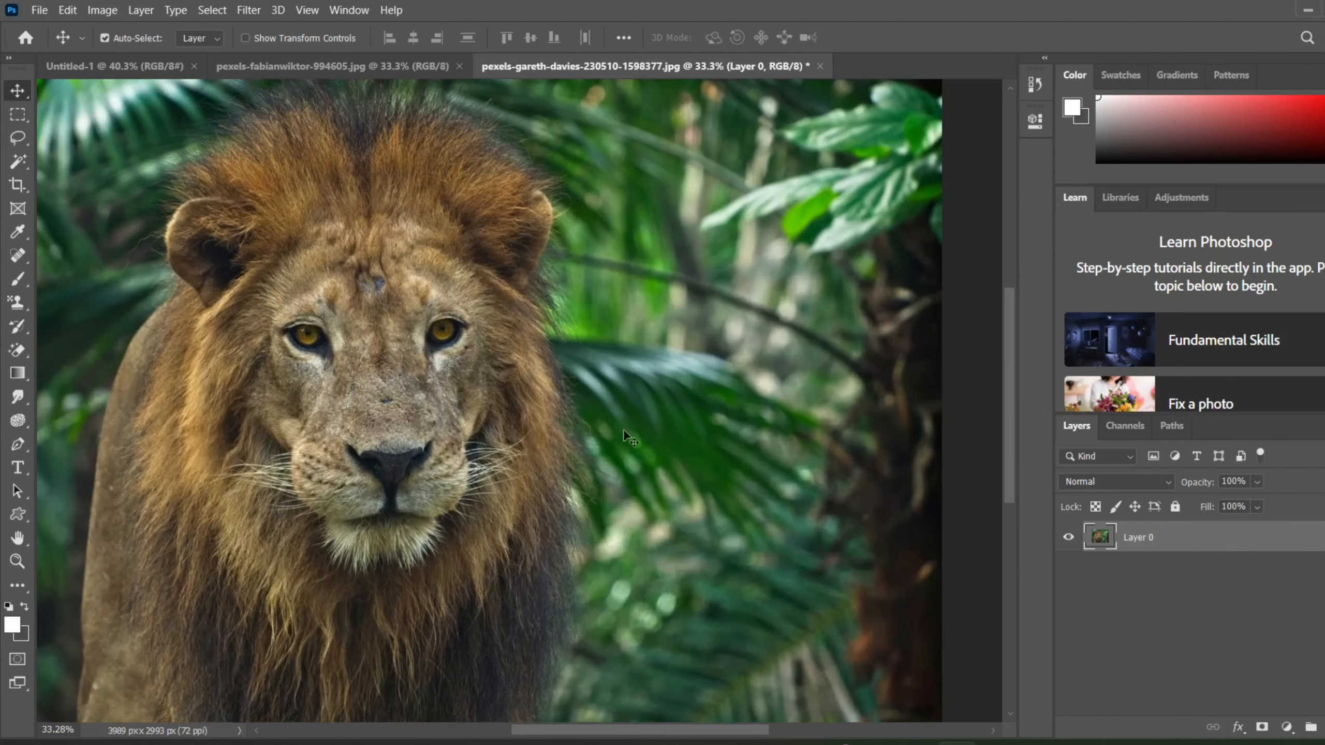
{"action": "scroll", "coordinate": [615, 302], "scroll_direction": "down", "scroll_amount": 3}
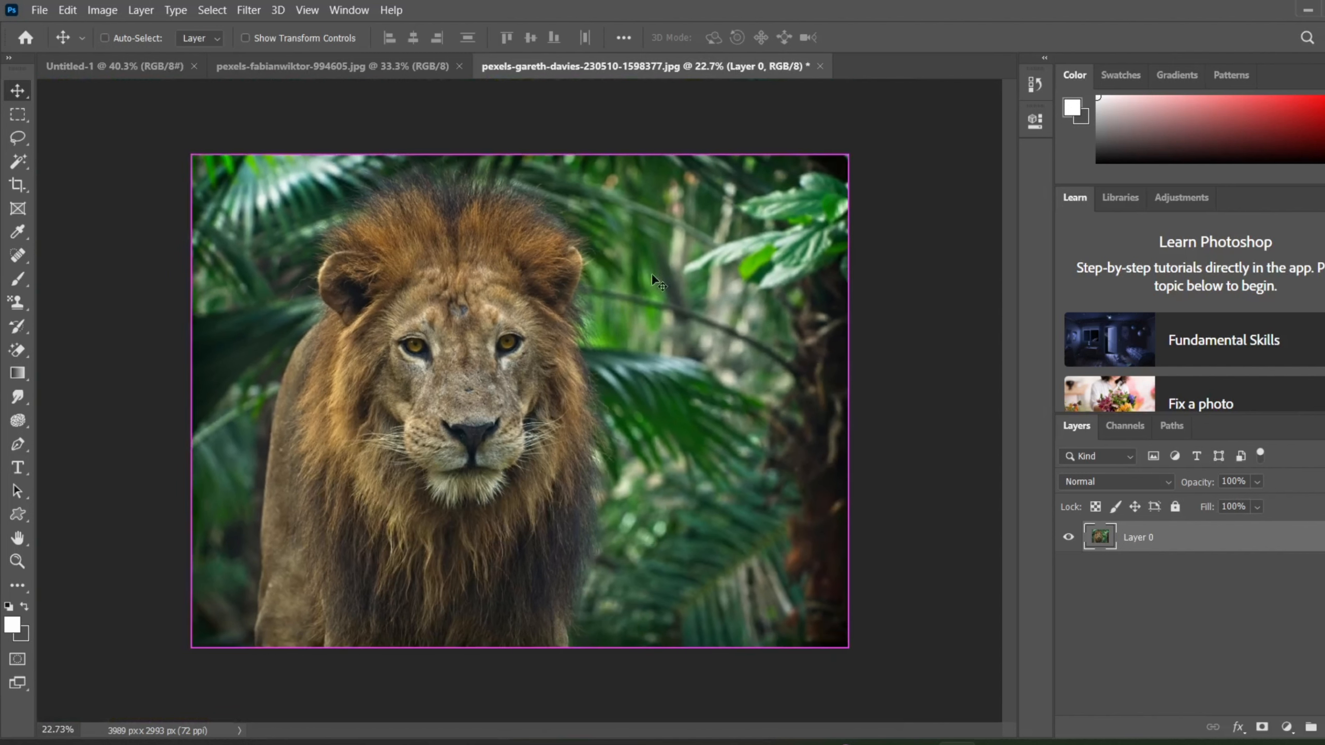
{"action": "scroll", "coordinate": [746, 429], "scroll_direction": "down", "scroll_amount": 1}
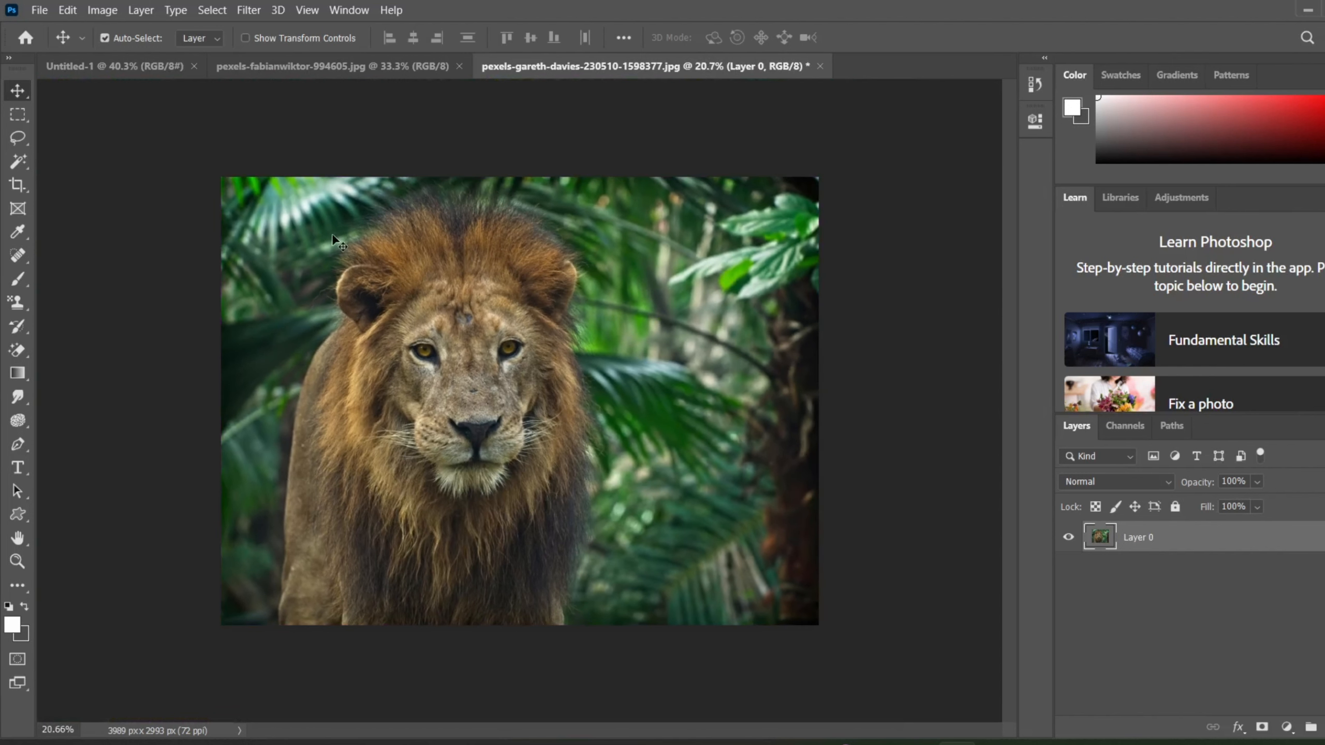
Start a Gradient Map adjustment on the lion photo and choose the Purple_04 gradient from the Purples group.
{"action": "left_click", "coordinate": [92, 11]}
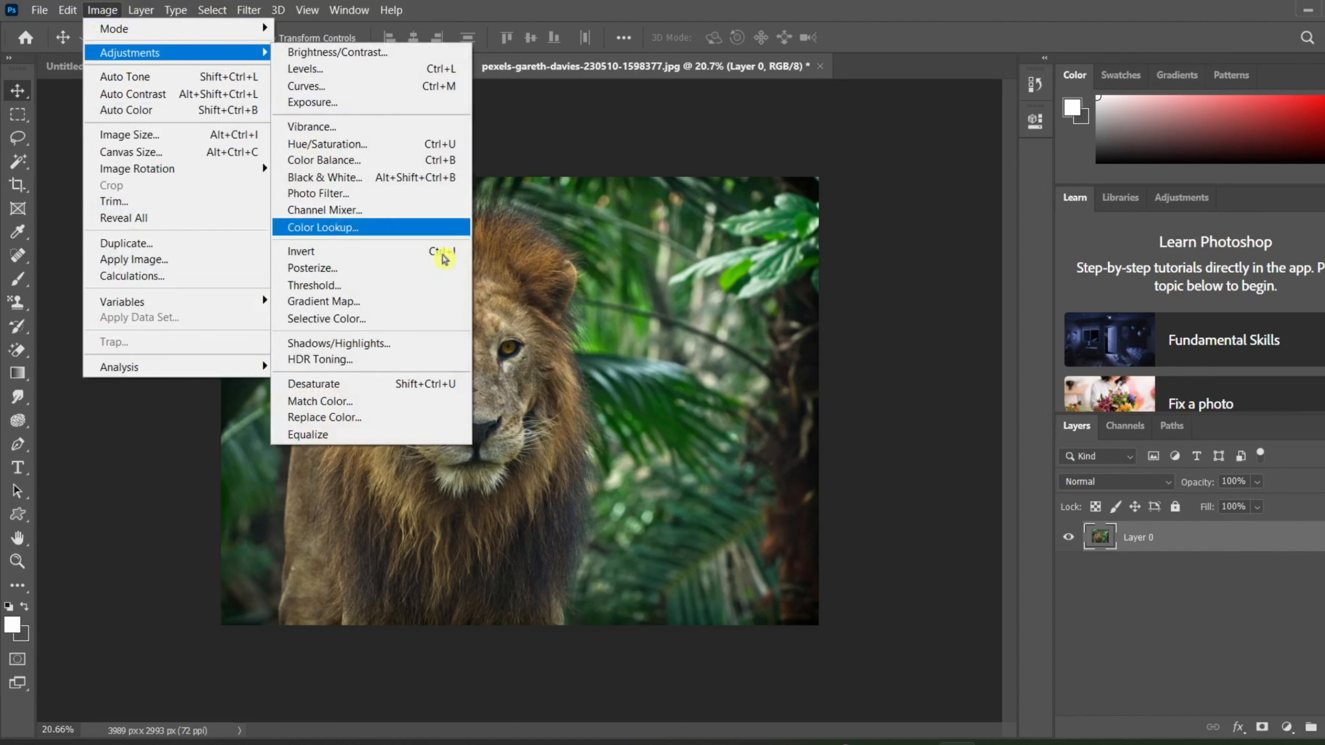
{"action": "left_click", "coordinate": [417, 301]}
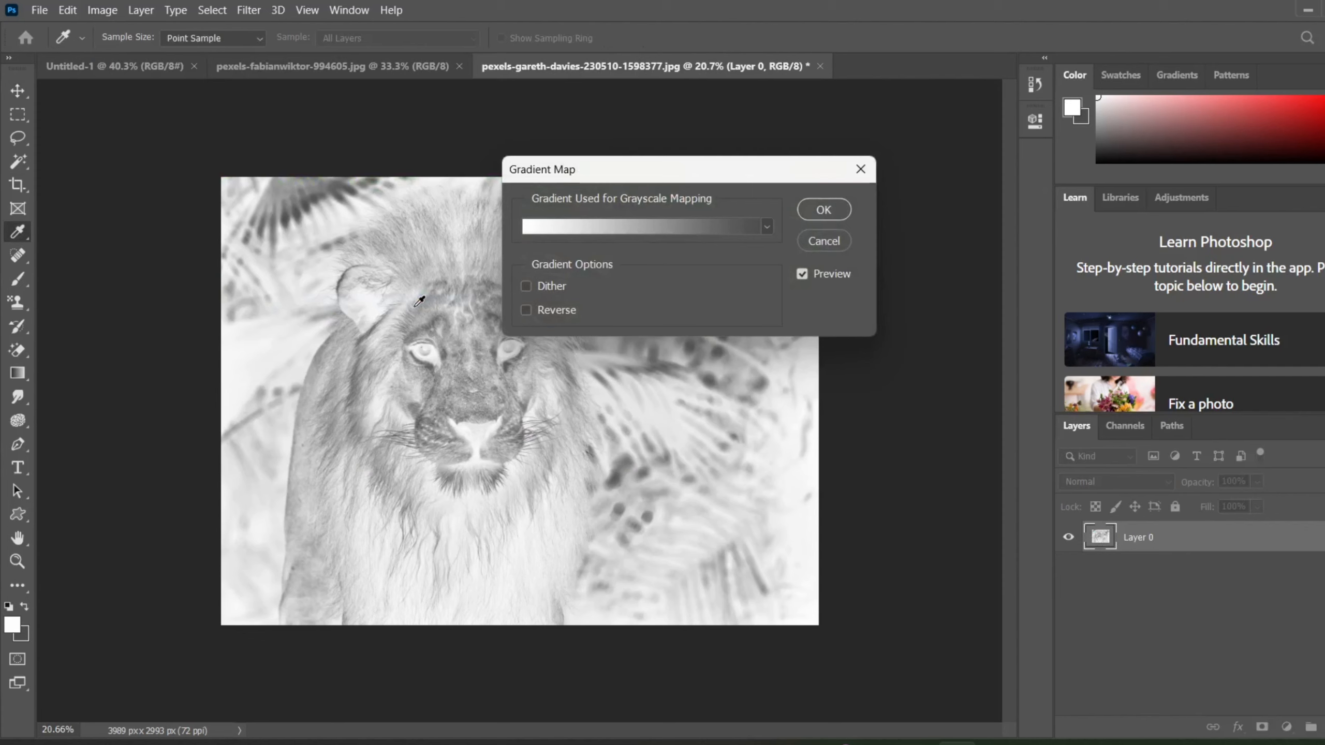
{"action": "left_click", "coordinate": [767, 228]}
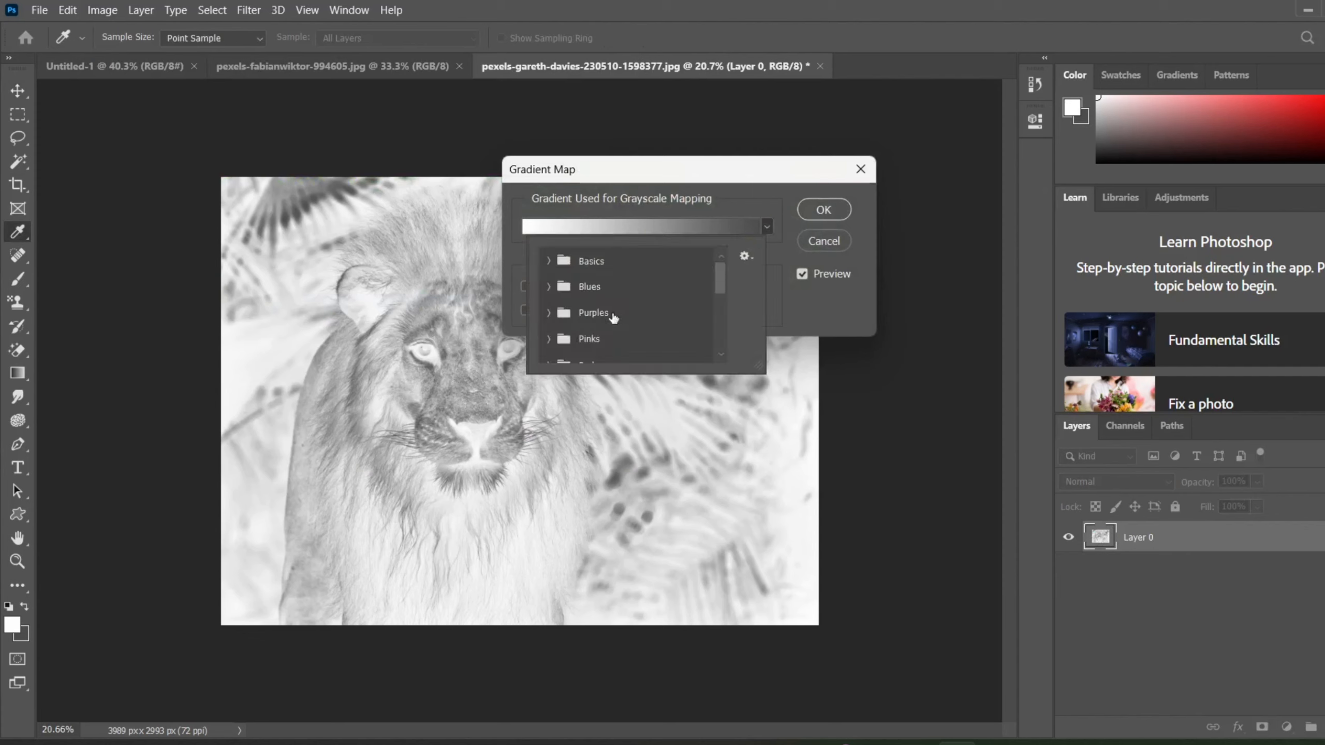
{"action": "scroll", "coordinate": [612, 318], "scroll_direction": "down", "scroll_amount": 2}
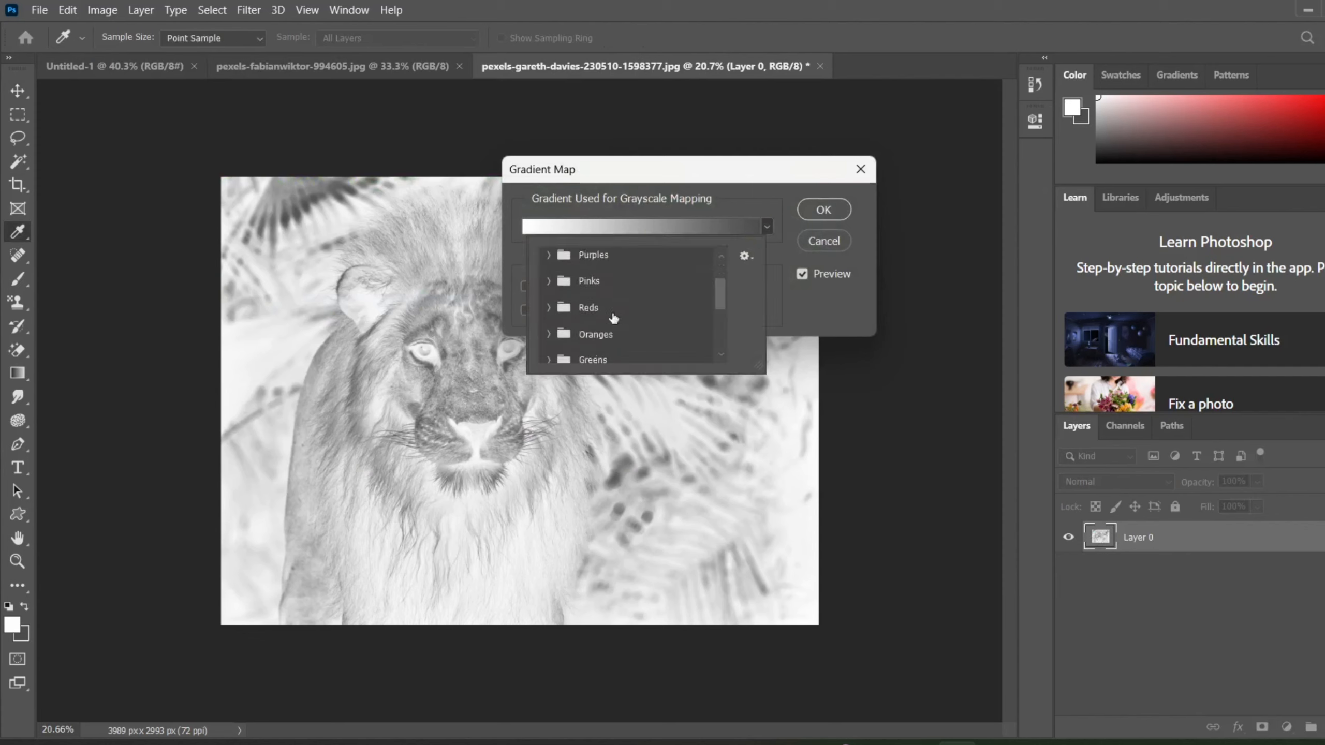
{"action": "left_click", "coordinate": [548, 308]}
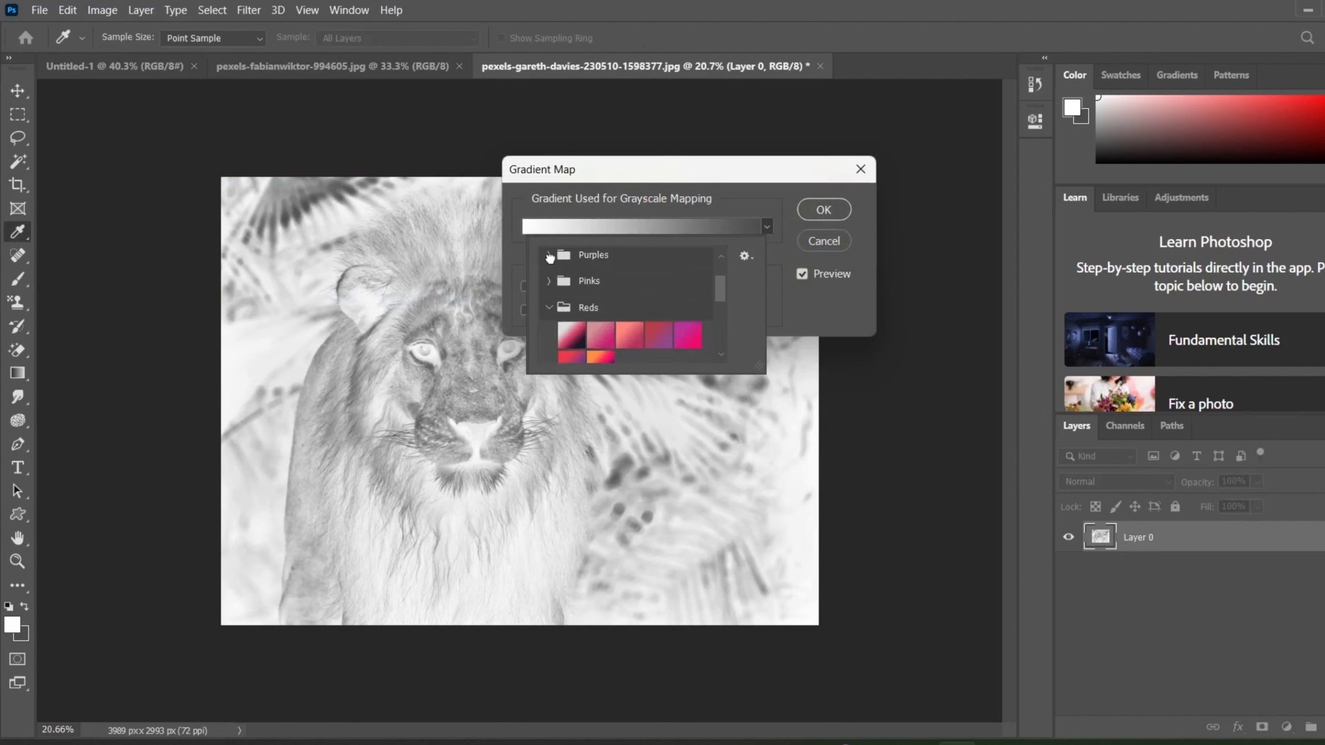
{"action": "left_click", "coordinate": [549, 255]}
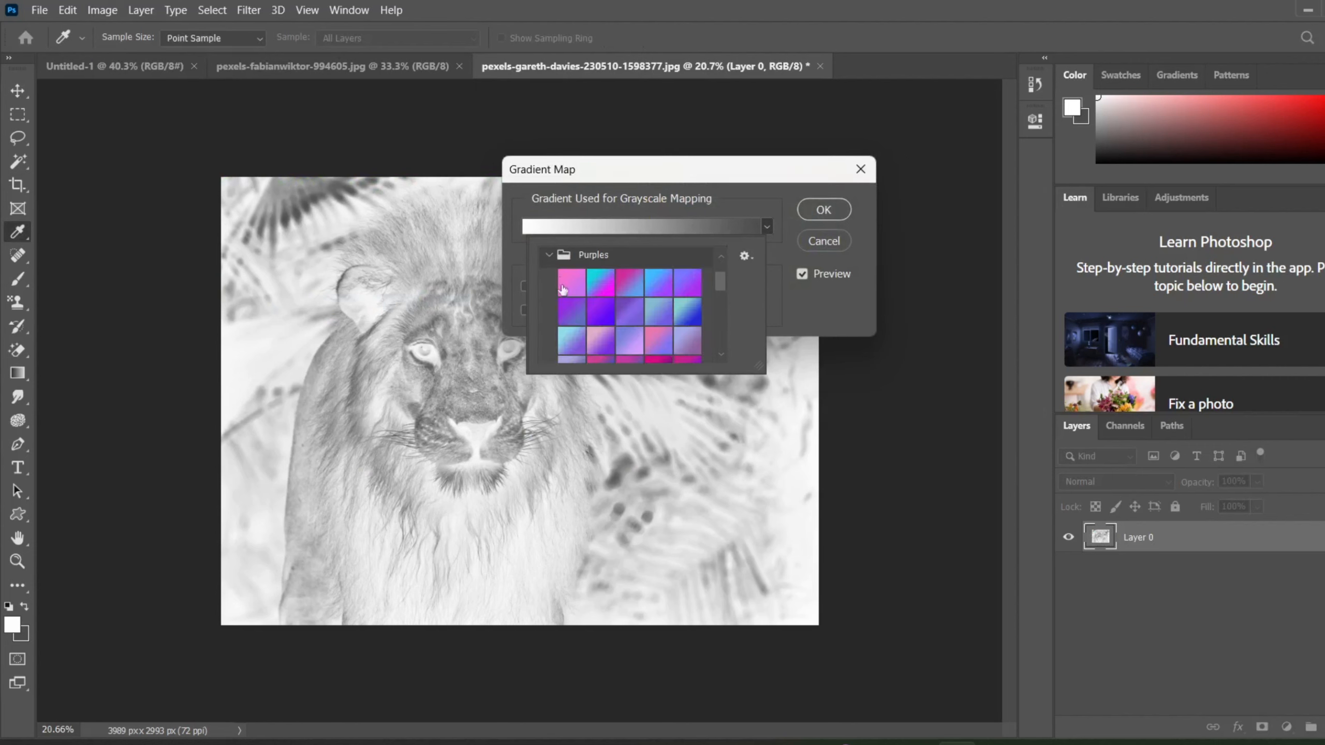
{"action": "left_click", "coordinate": [661, 287]}
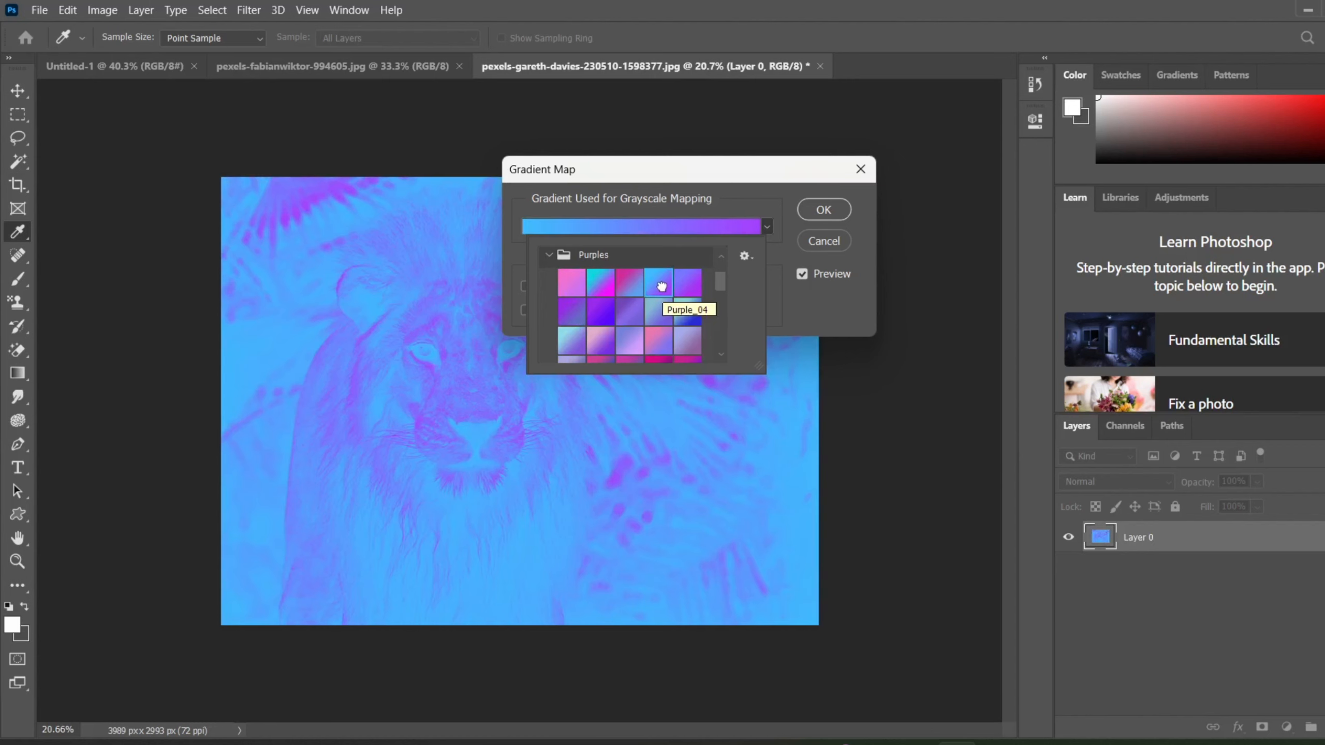
Switch the gradient map to the third gradient of the Blues group.
{"action": "scroll", "coordinate": [661, 287], "scroll_direction": "up", "scroll_amount": 2}
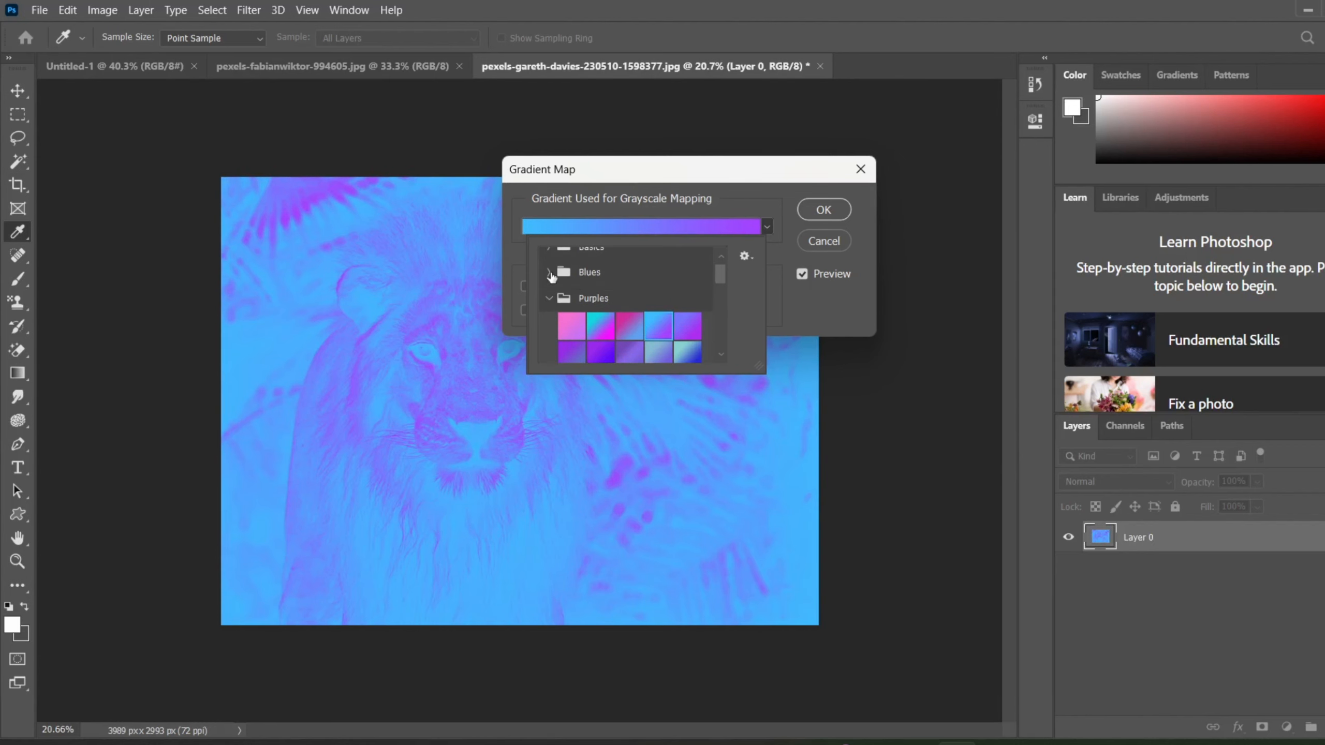
{"action": "left_click", "coordinate": [549, 272]}
{"action": "left_click", "coordinate": [624, 307]}
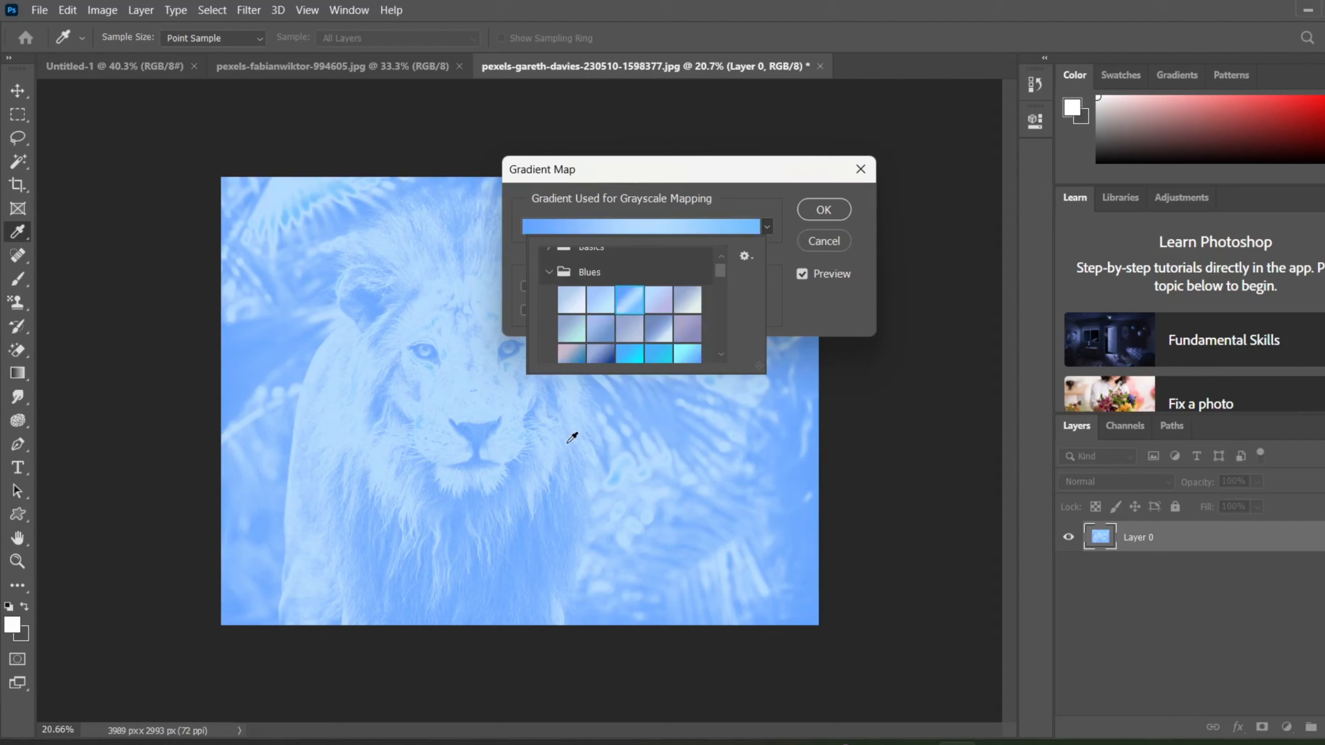
Set the gradient map to the third gradient of the Cloud group.
{"action": "scroll", "coordinate": [612, 326], "scroll_direction": "down", "scroll_amount": 10}
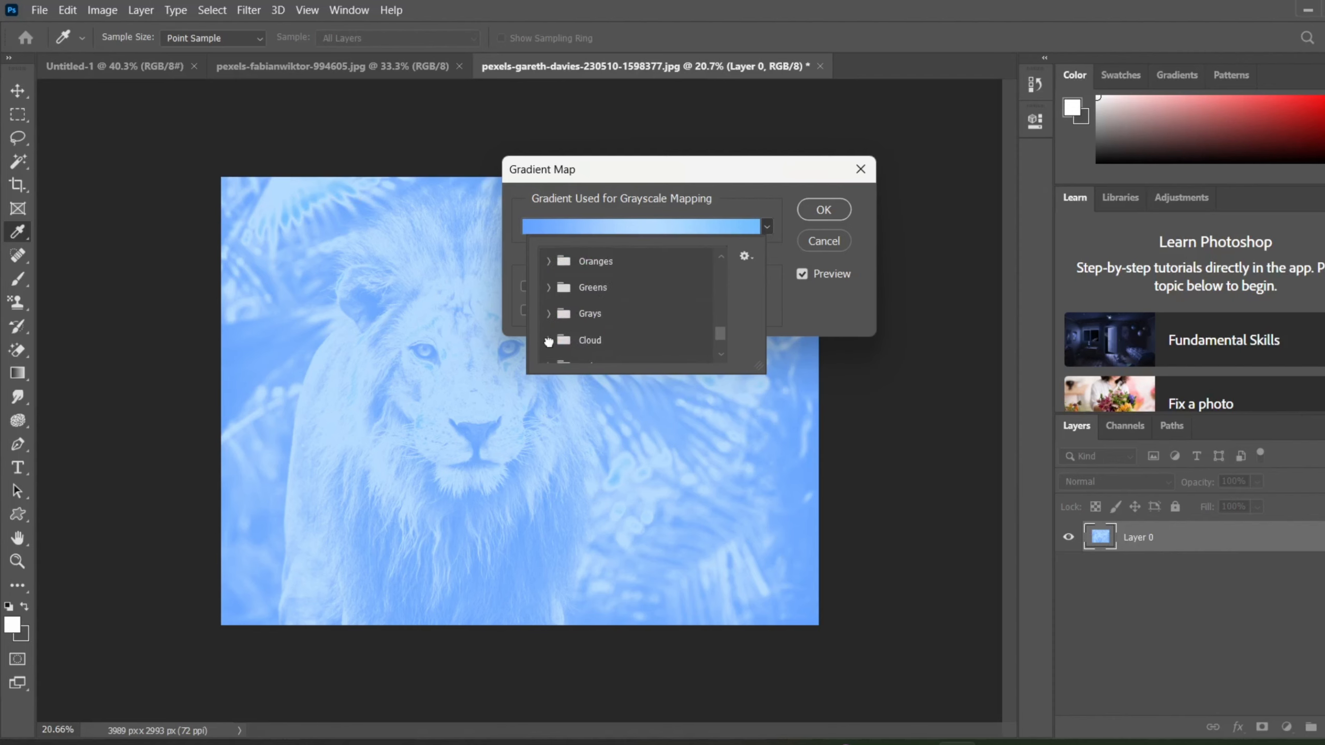
{"action": "left_click", "coordinate": [548, 340]}
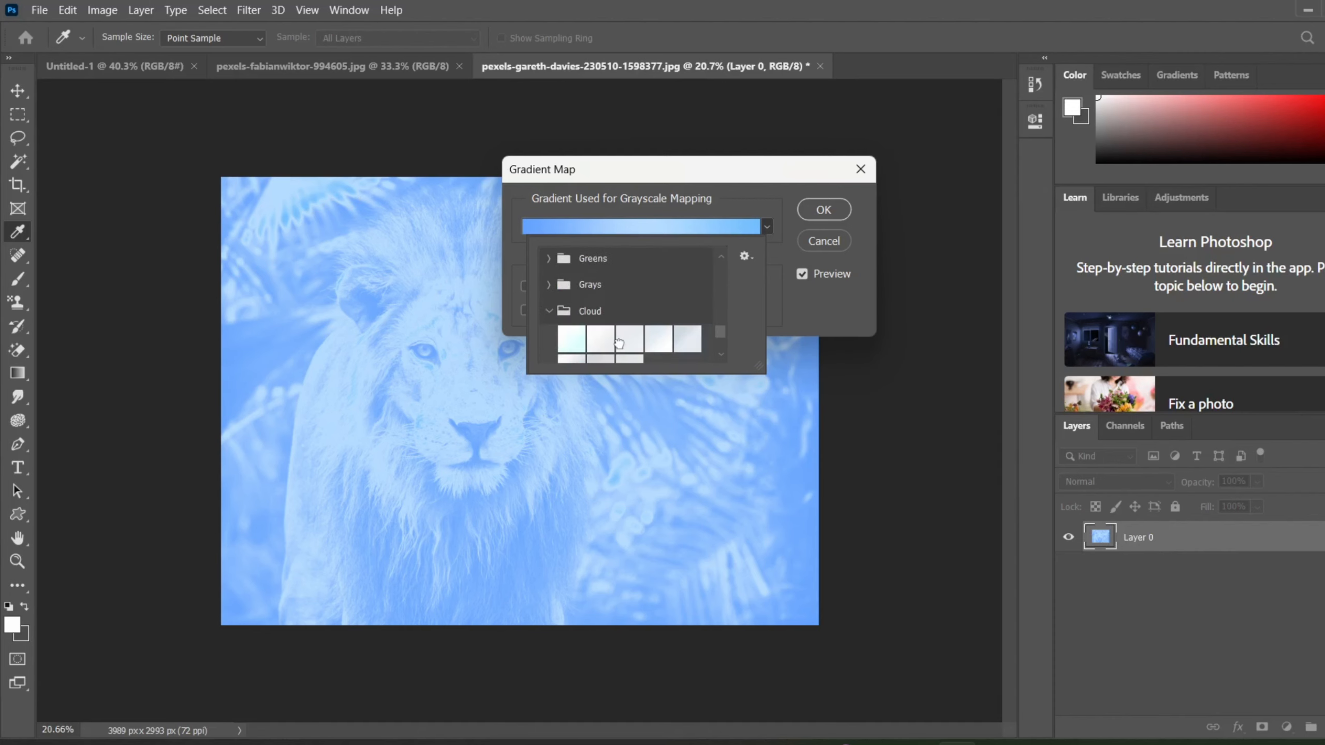
{"action": "left_click", "coordinate": [618, 343]}
{"action": "scroll", "coordinate": [619, 343], "scroll_direction": "down", "scroll_amount": 2}
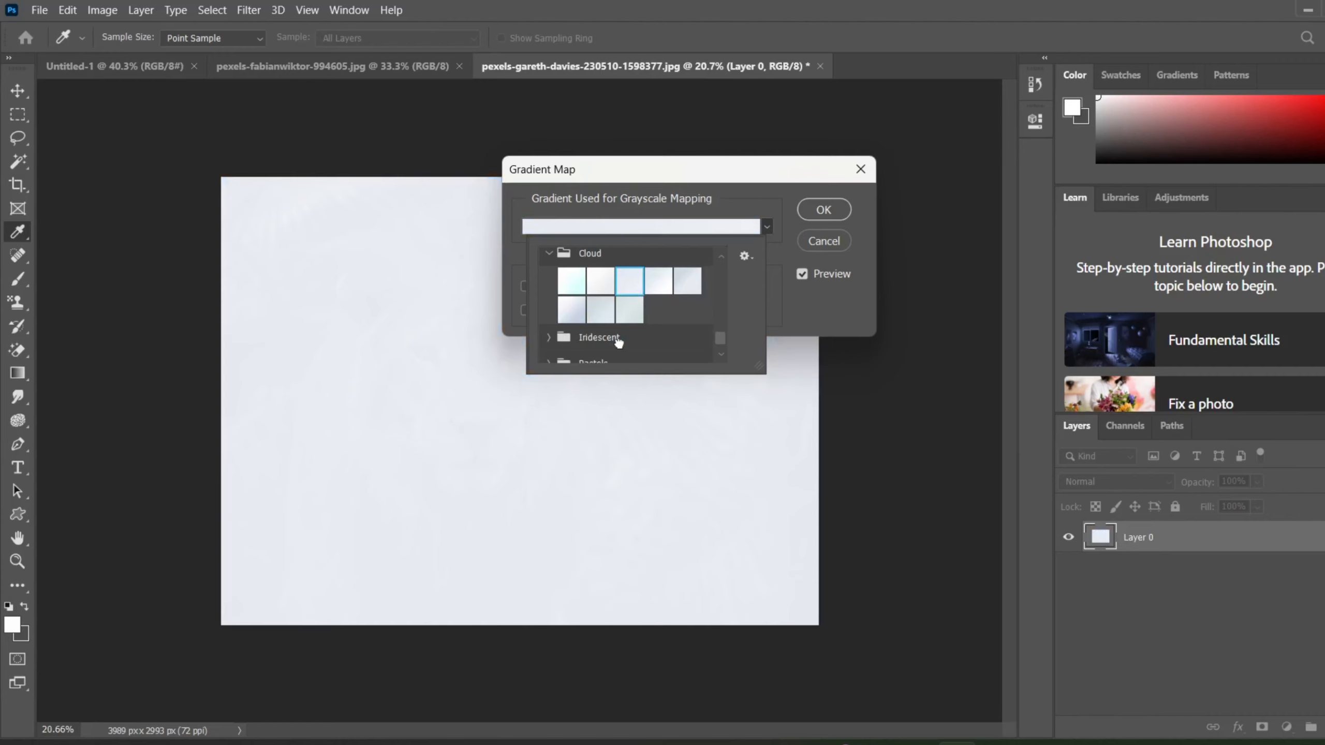
Switch the gradient map to the last, near-black gradient of the Grays group.
{"action": "scroll", "coordinate": [607, 296], "scroll_direction": "up", "scroll_amount": 1}
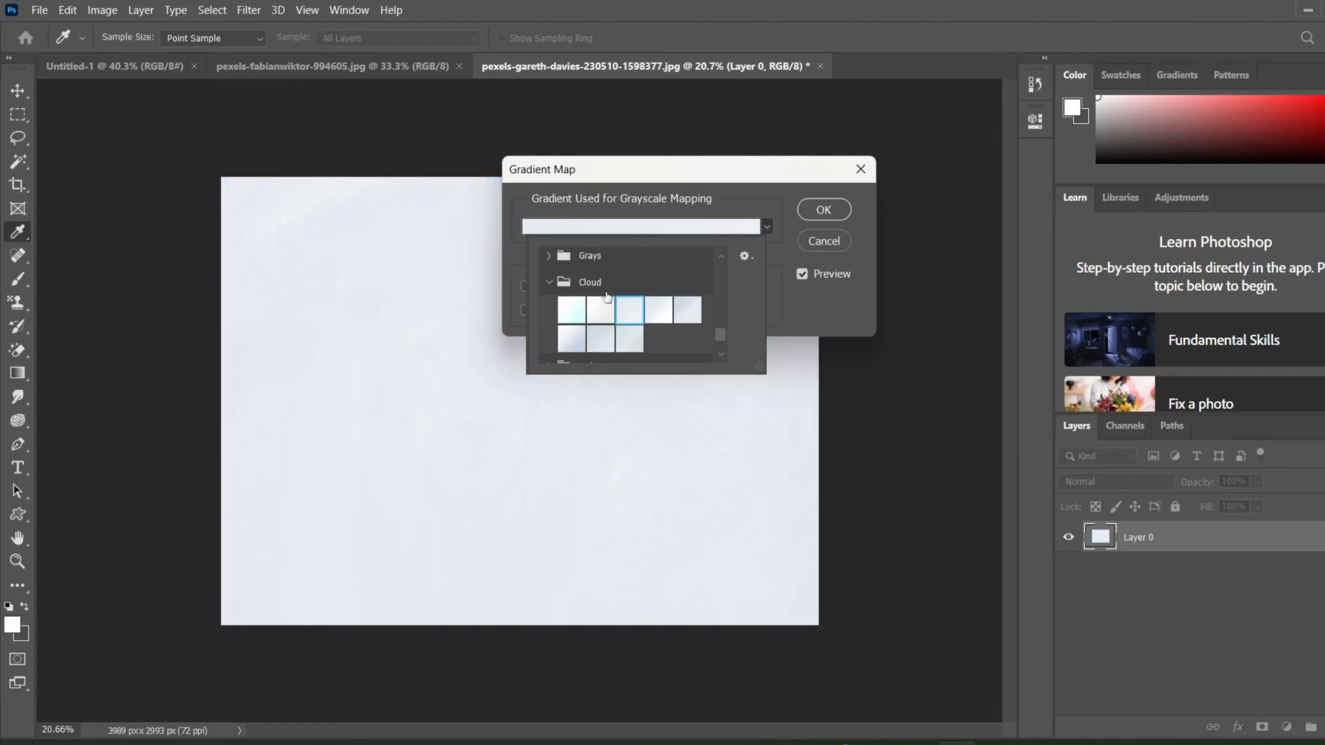
{"action": "left_click", "coordinate": [549, 256]}
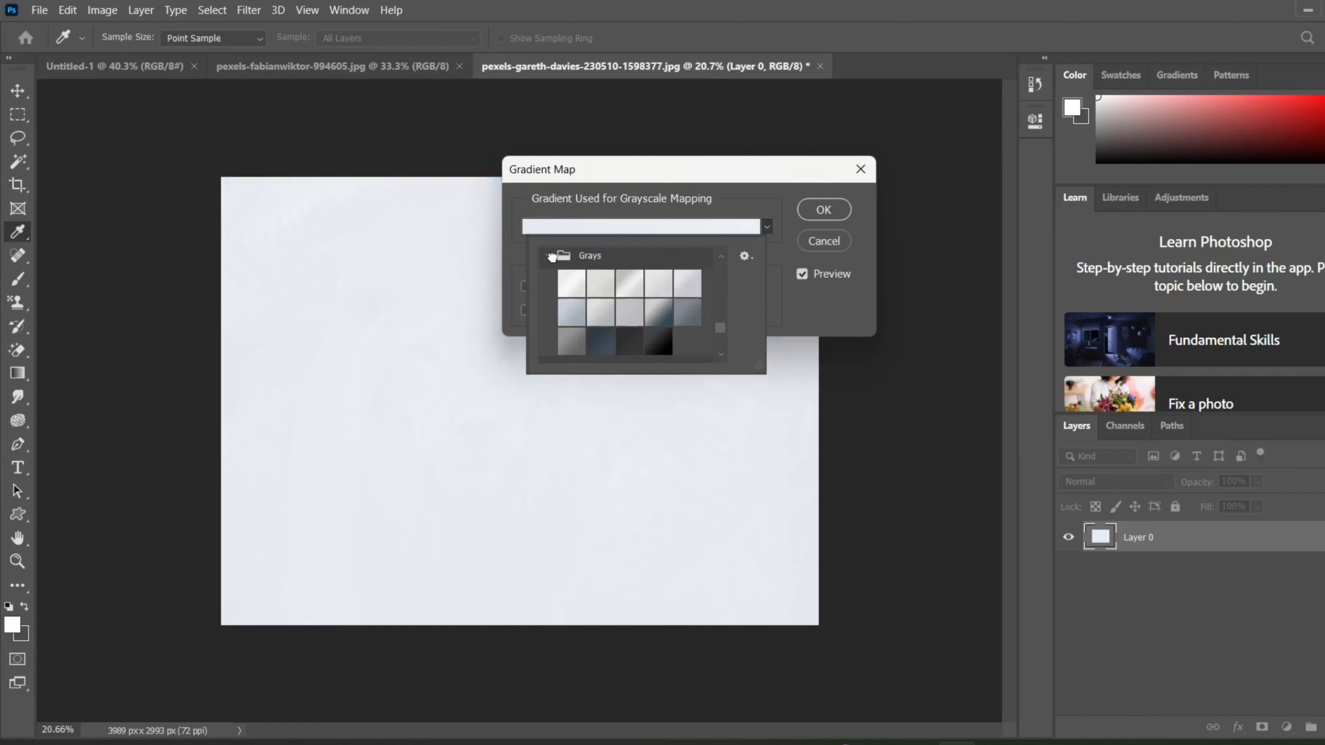
{"action": "left_click", "coordinate": [661, 344]}
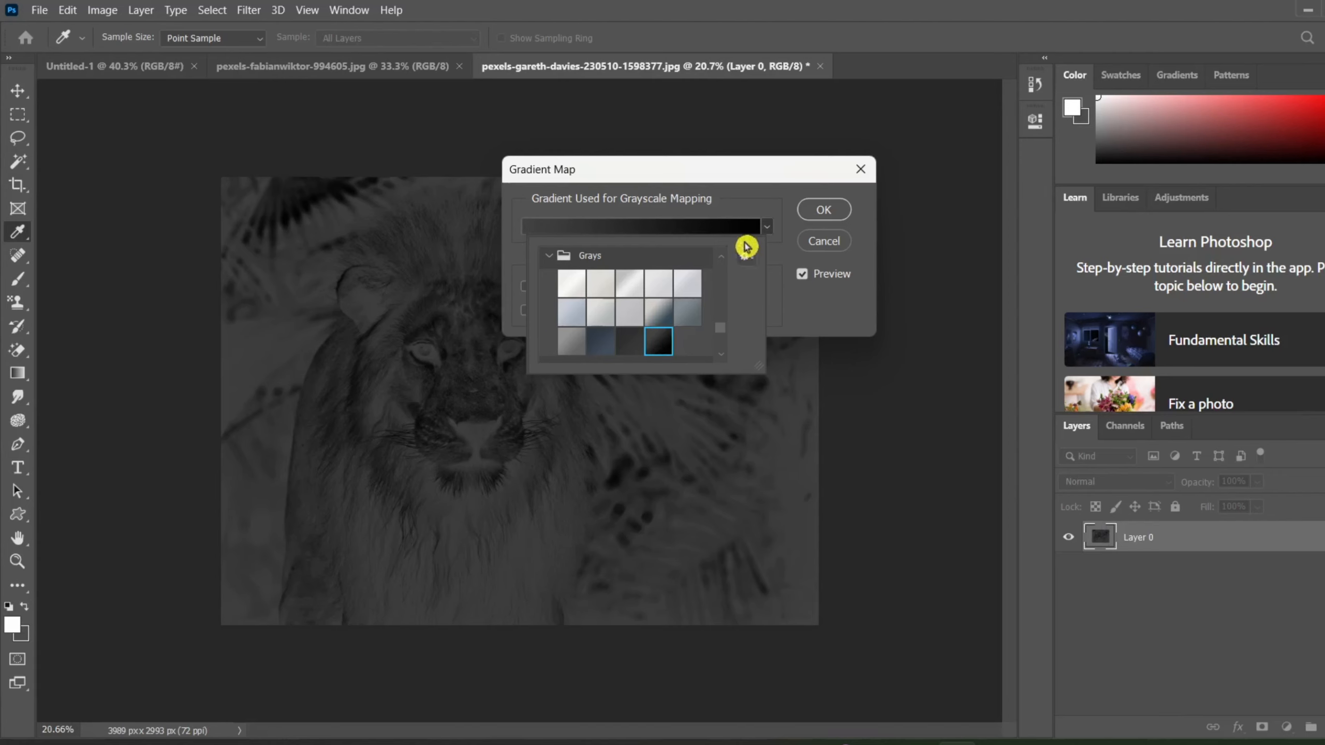
{"action": "left_click", "coordinate": [766, 232]}
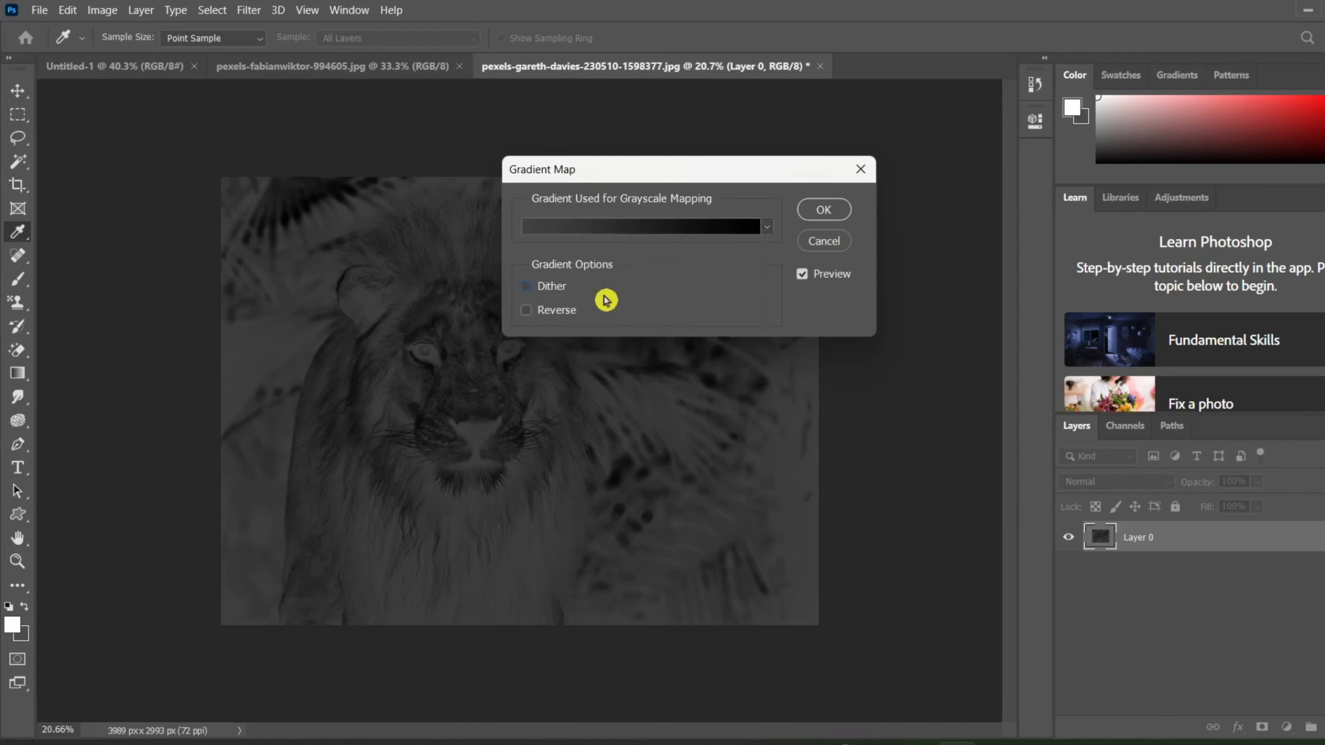
Enable Dither and Reverse for the gradient map and move its dialog off the lion's face.
{"action": "left_click", "coordinate": [525, 310]}
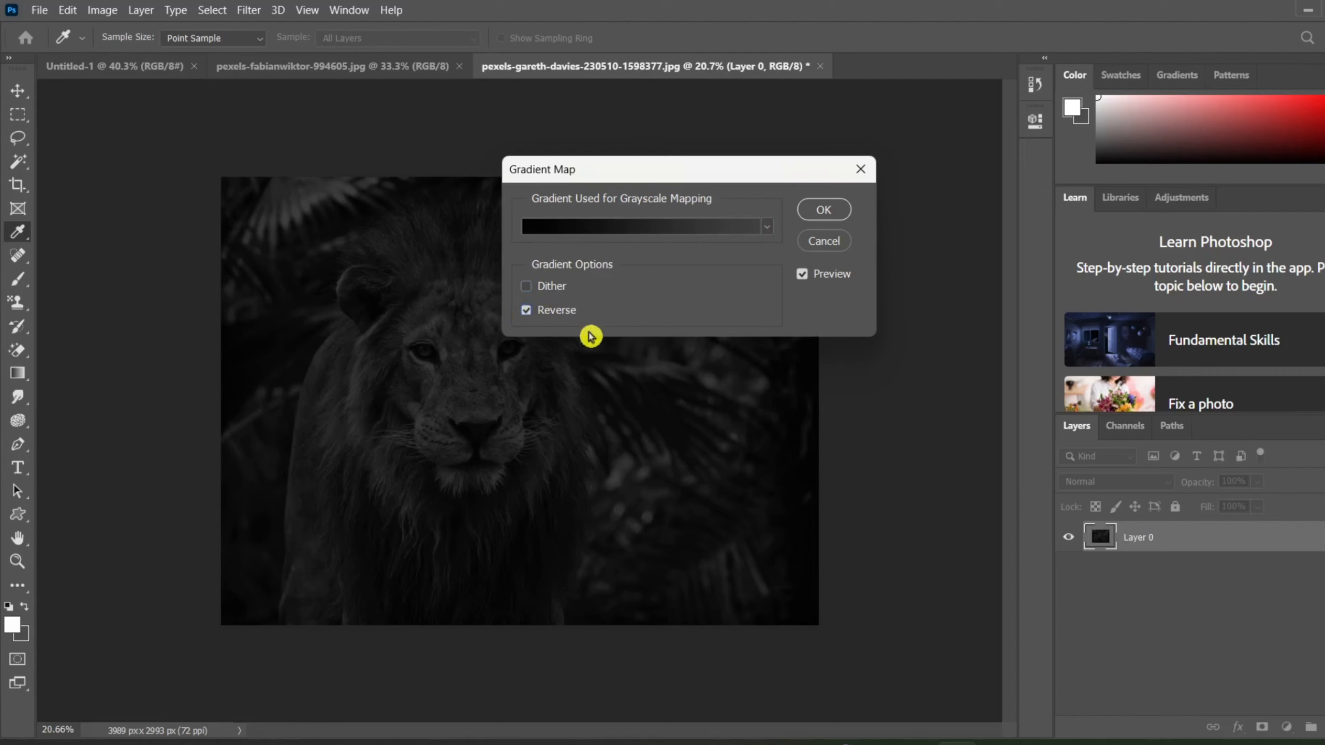
{"action": "left_click", "coordinate": [526, 288]}
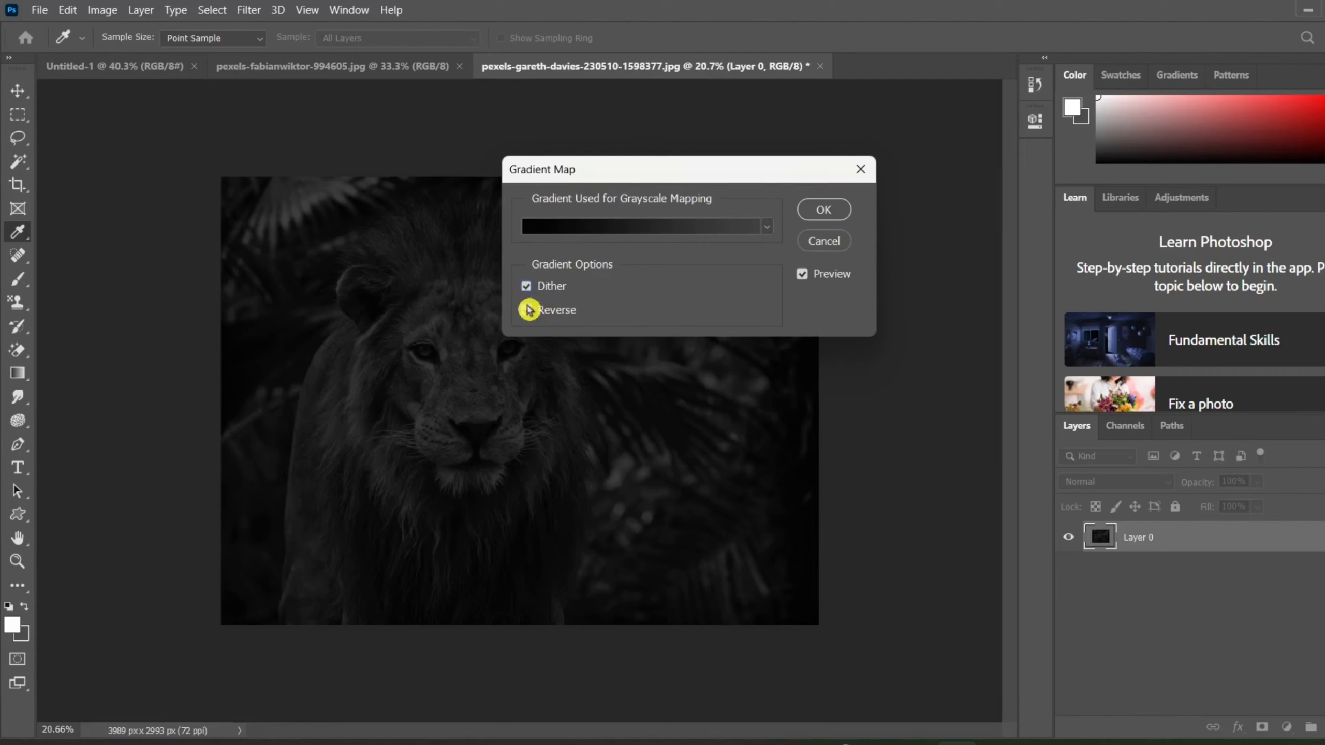
{"action": "left_click", "coordinate": [528, 311]}
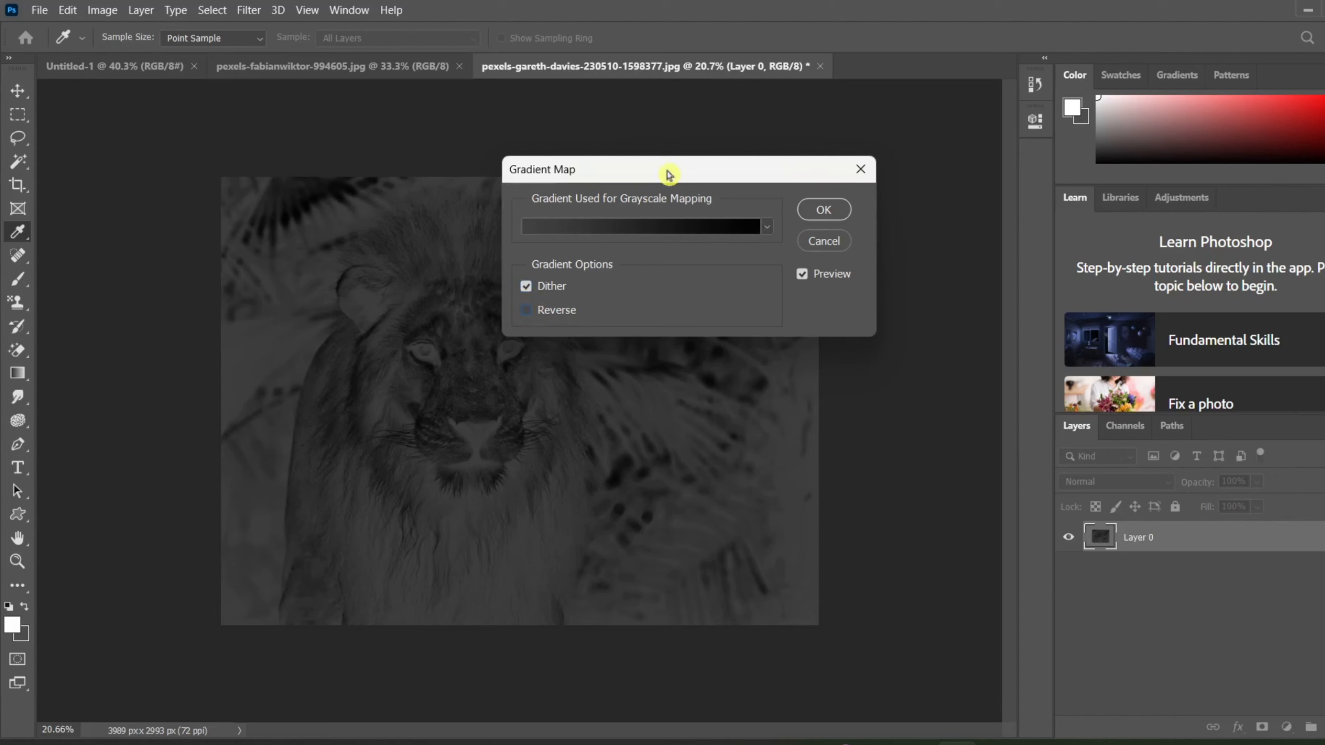
{"action": "left_click_drag", "start_coordinate": [674, 168], "coordinate": [959, 166]}
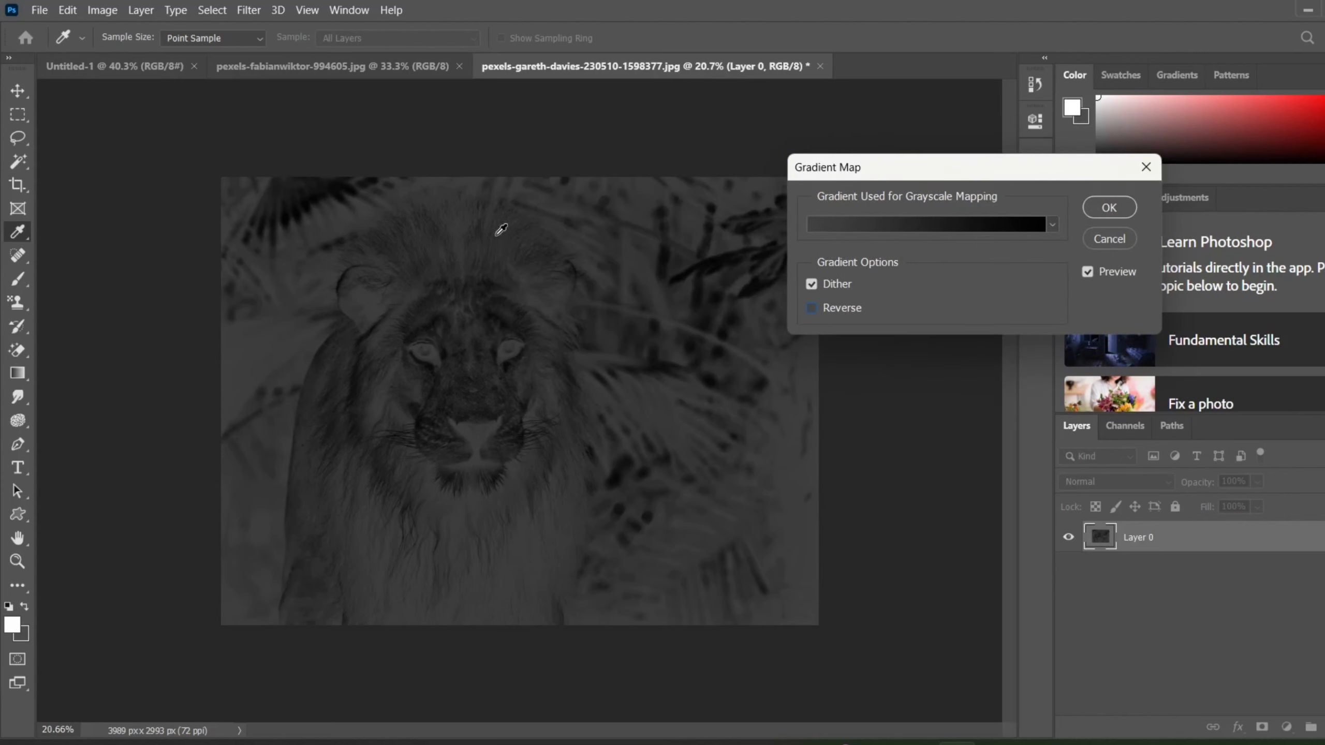
{"action": "left_click", "coordinate": [813, 313]}
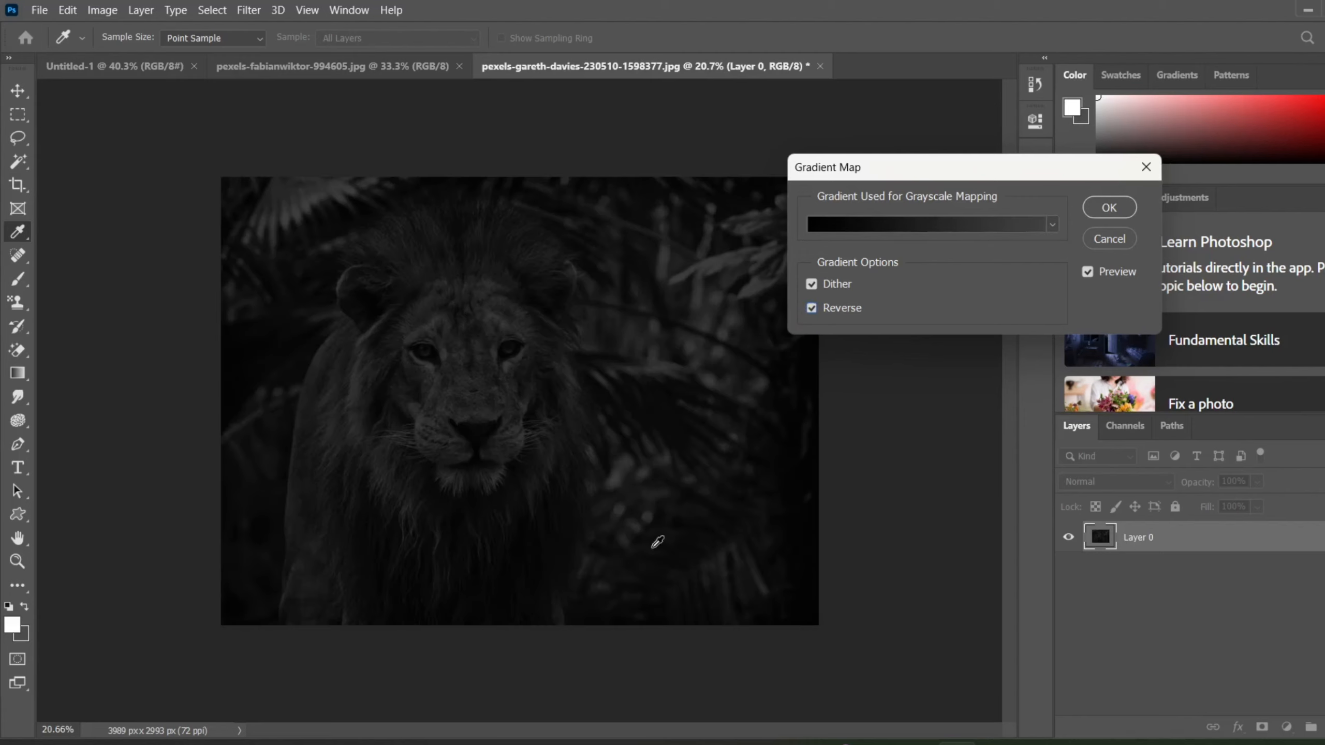
Examine the reversed gradient map on the lion's face up close and across the full picture.
{"action": "scroll", "coordinate": [469, 448], "scroll_direction": "up", "scroll_amount": 6}
{"action": "scroll", "coordinate": [504, 422], "scroll_direction": "down", "scroll_amount": 4}
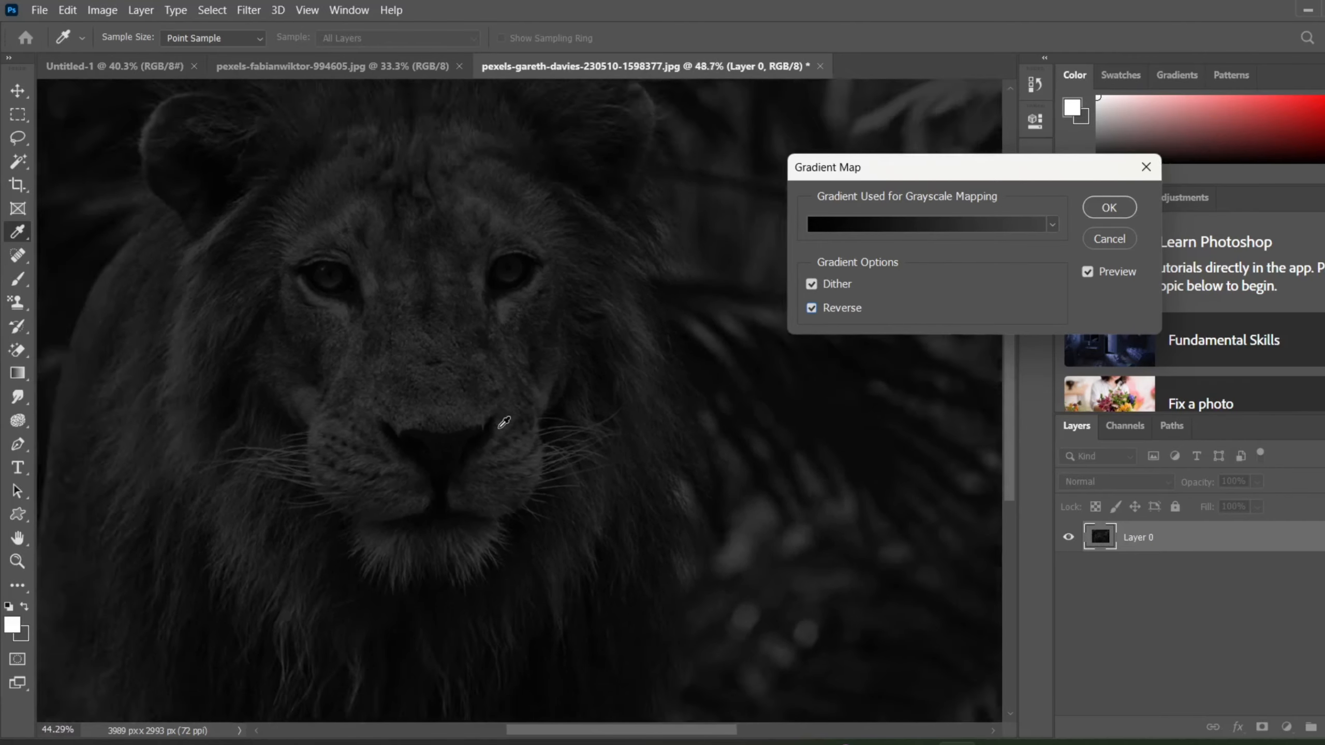
{"action": "scroll", "coordinate": [504, 422], "scroll_direction": "up", "scroll_amount": 3}
{"action": "scroll", "coordinate": [504, 421], "scroll_direction": "down", "scroll_amount": 3}
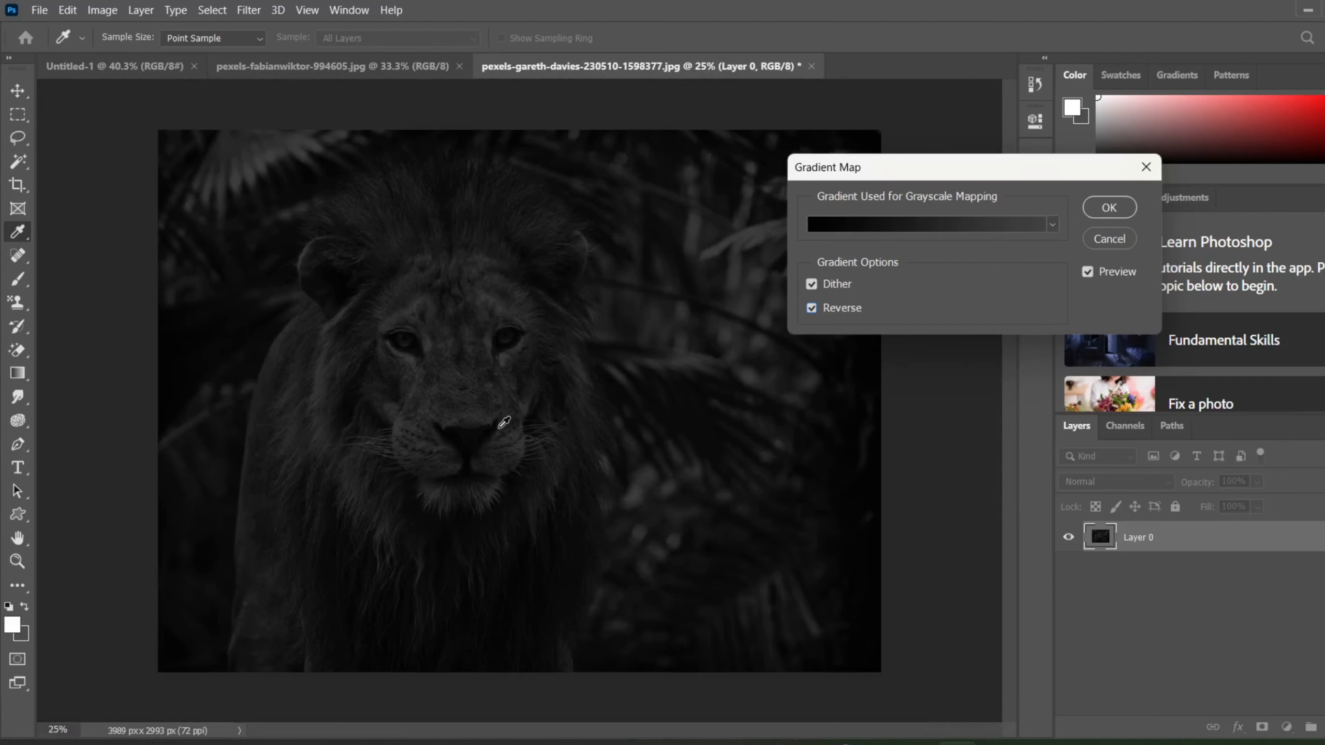
{"action": "scroll", "coordinate": [504, 422], "scroll_direction": "up", "scroll_amount": 4}
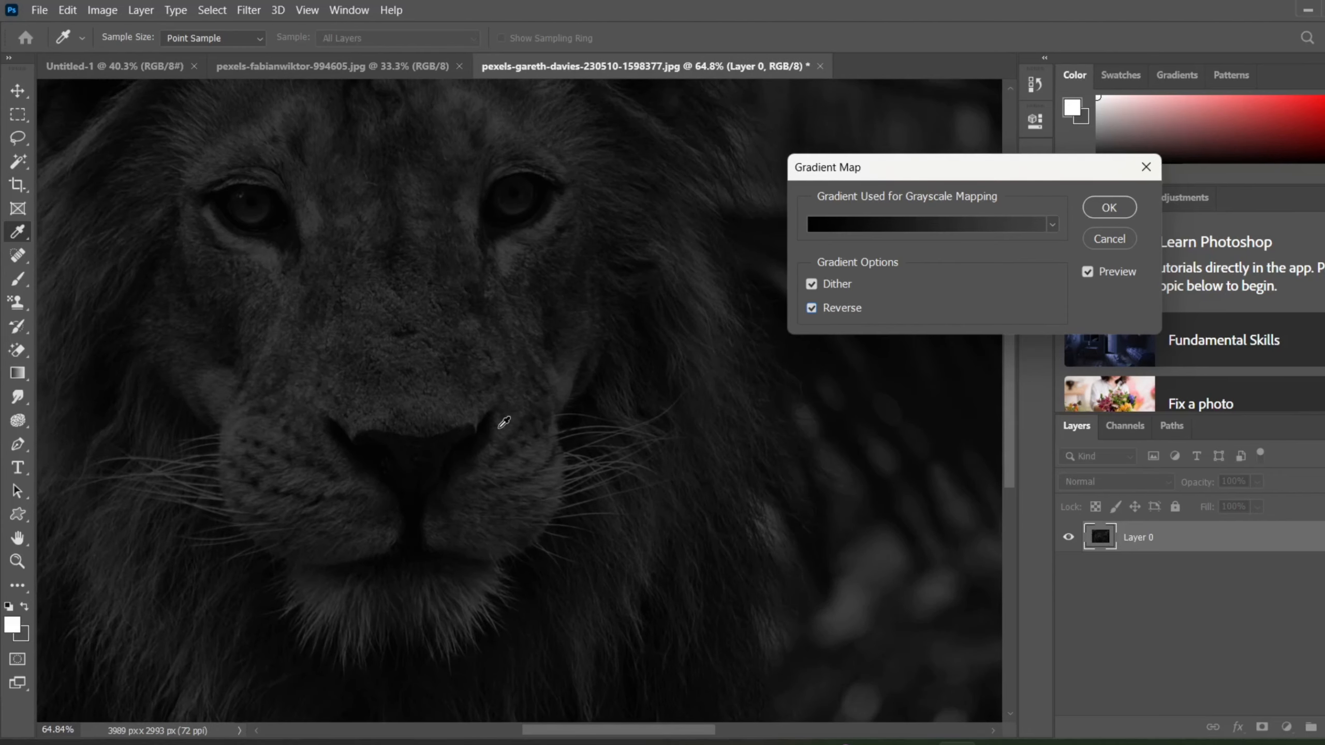
{"action": "scroll", "coordinate": [504, 421], "scroll_direction": "down", "scroll_amount": 2}
{"action": "scroll", "coordinate": [504, 422], "scroll_direction": "down", "scroll_amount": 2}
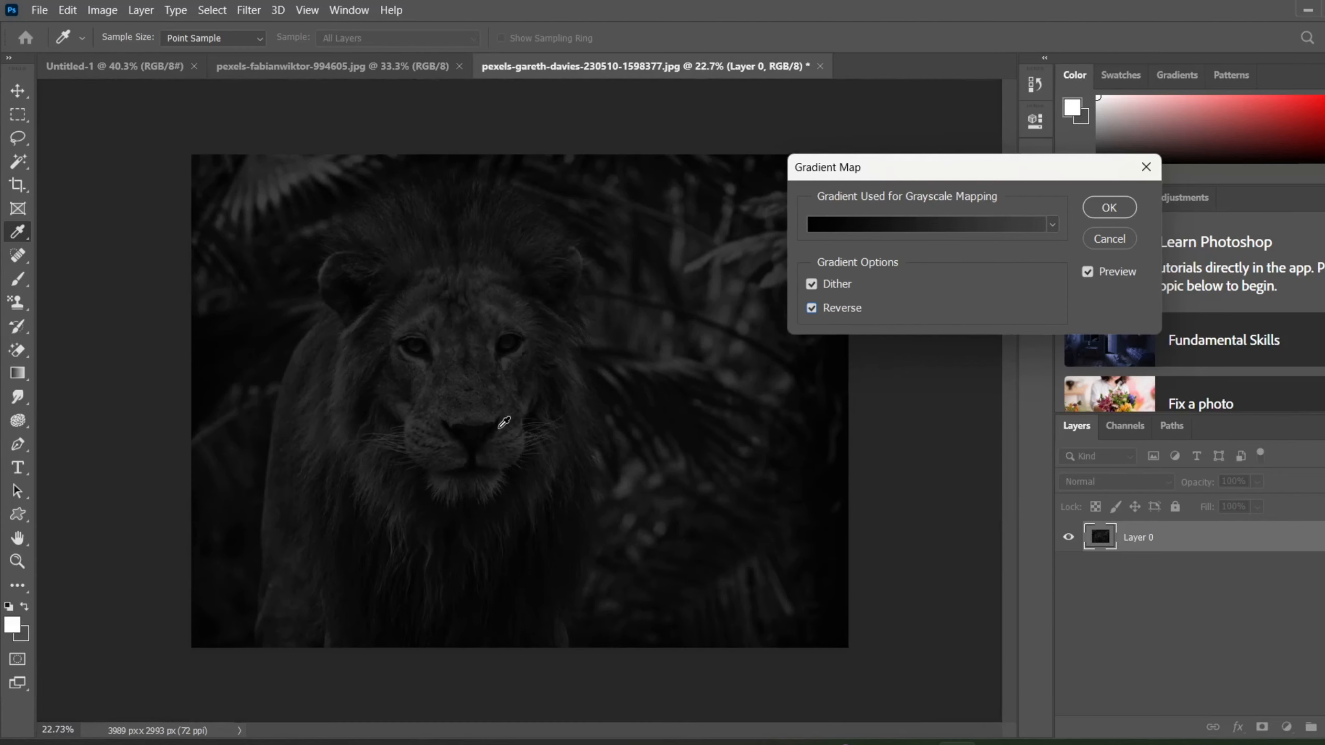
Compare the gradient map with and without Reverse, and apply it with Reverse enabled.
{"action": "left_click", "coordinate": [813, 309]}
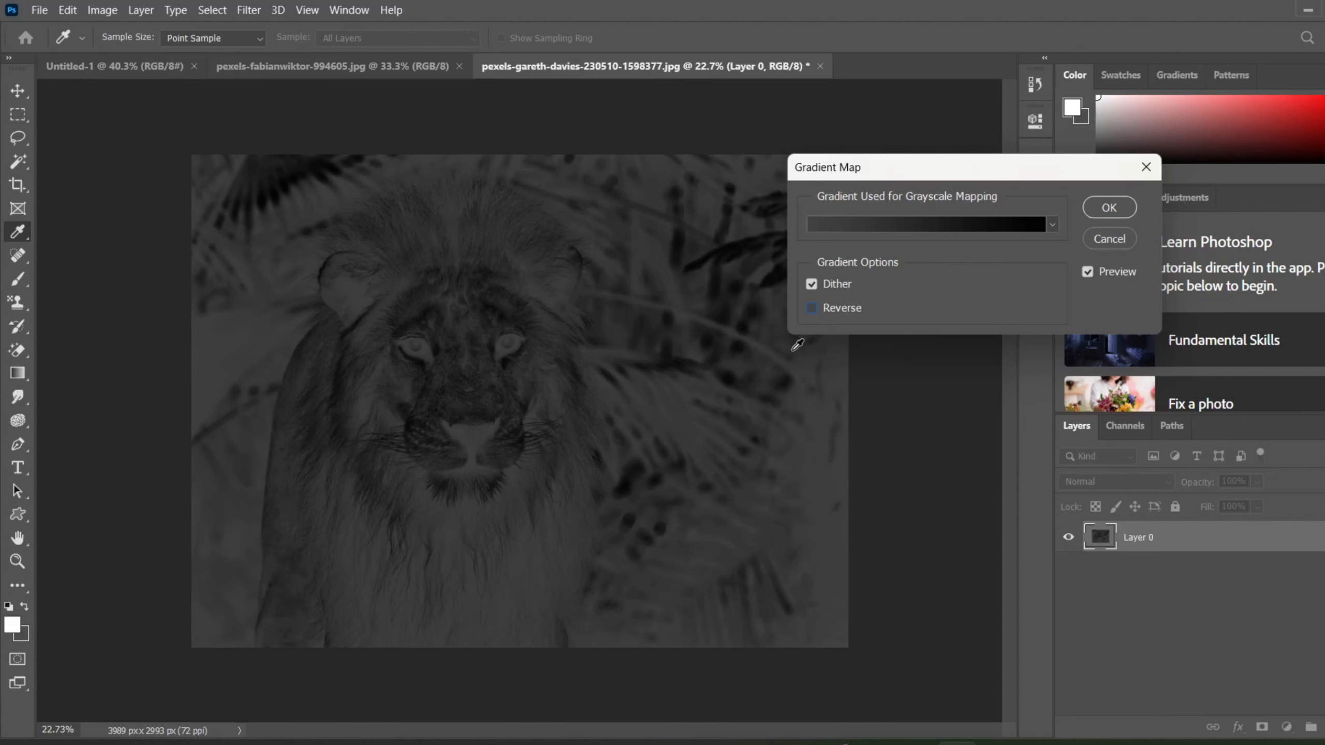
{"action": "left_click", "coordinate": [813, 312]}
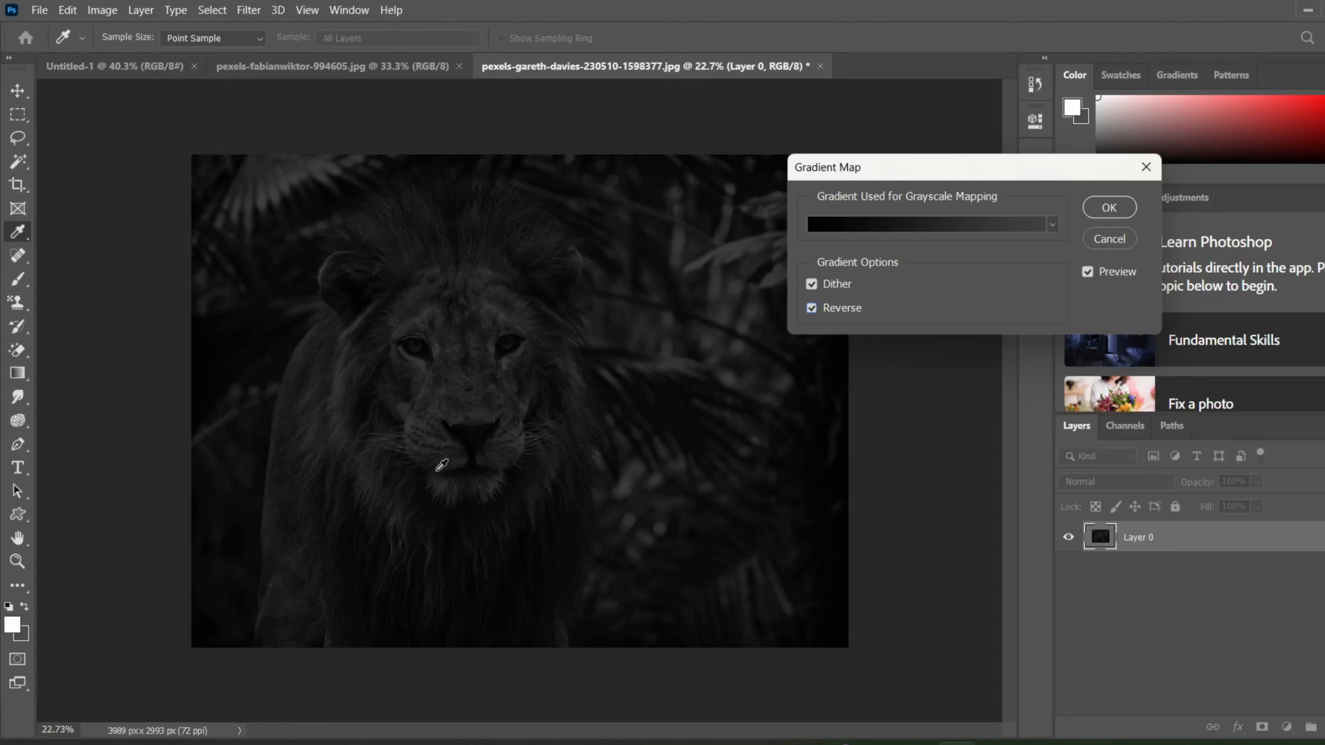
{"action": "left_click", "coordinate": [812, 308]}
{"action": "left_click", "coordinate": [815, 312]}
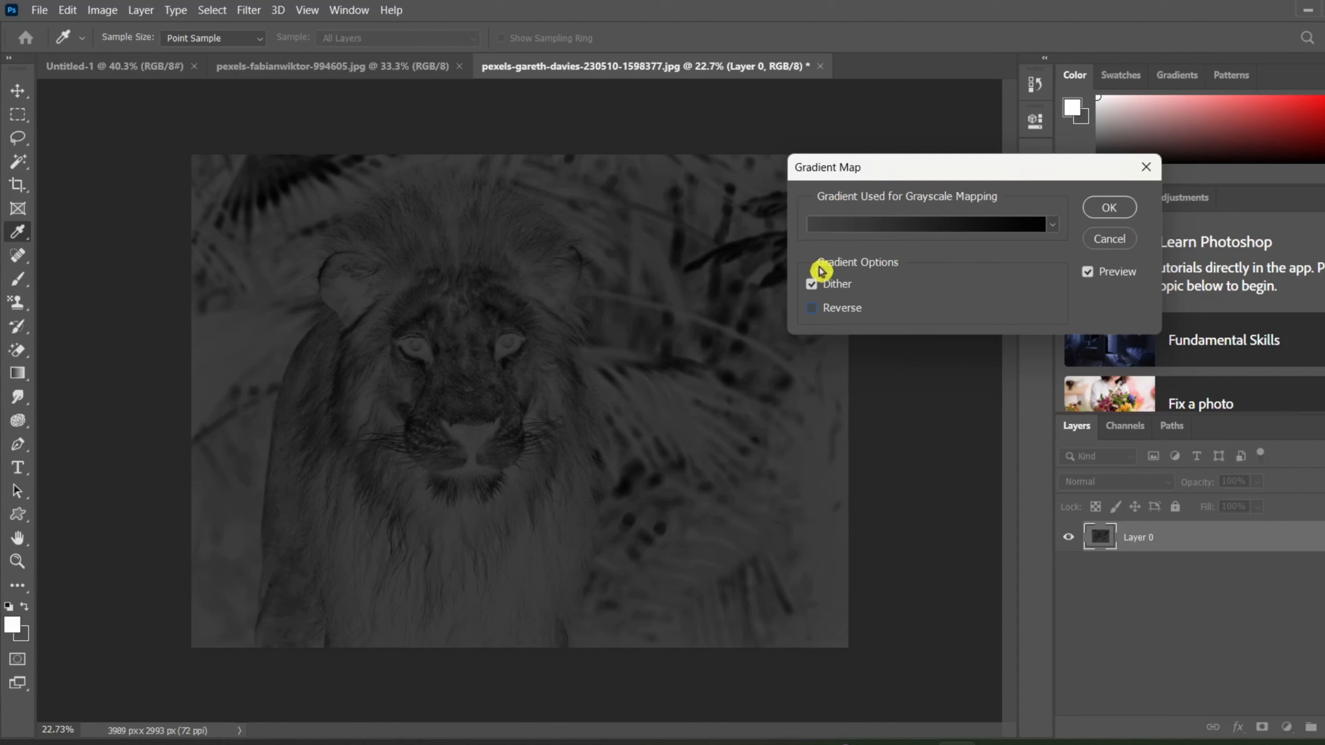
{"action": "left_click", "coordinate": [815, 308]}
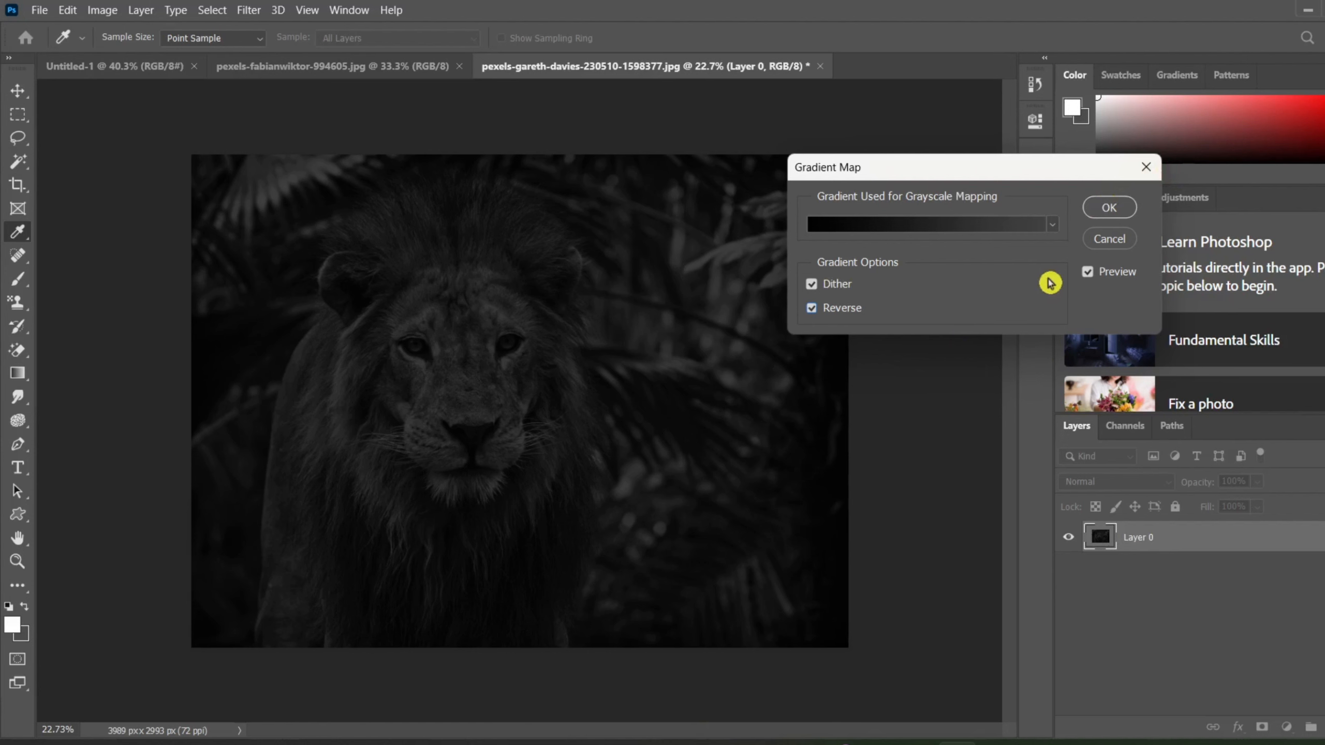
{"action": "left_click", "coordinate": [1111, 211]}
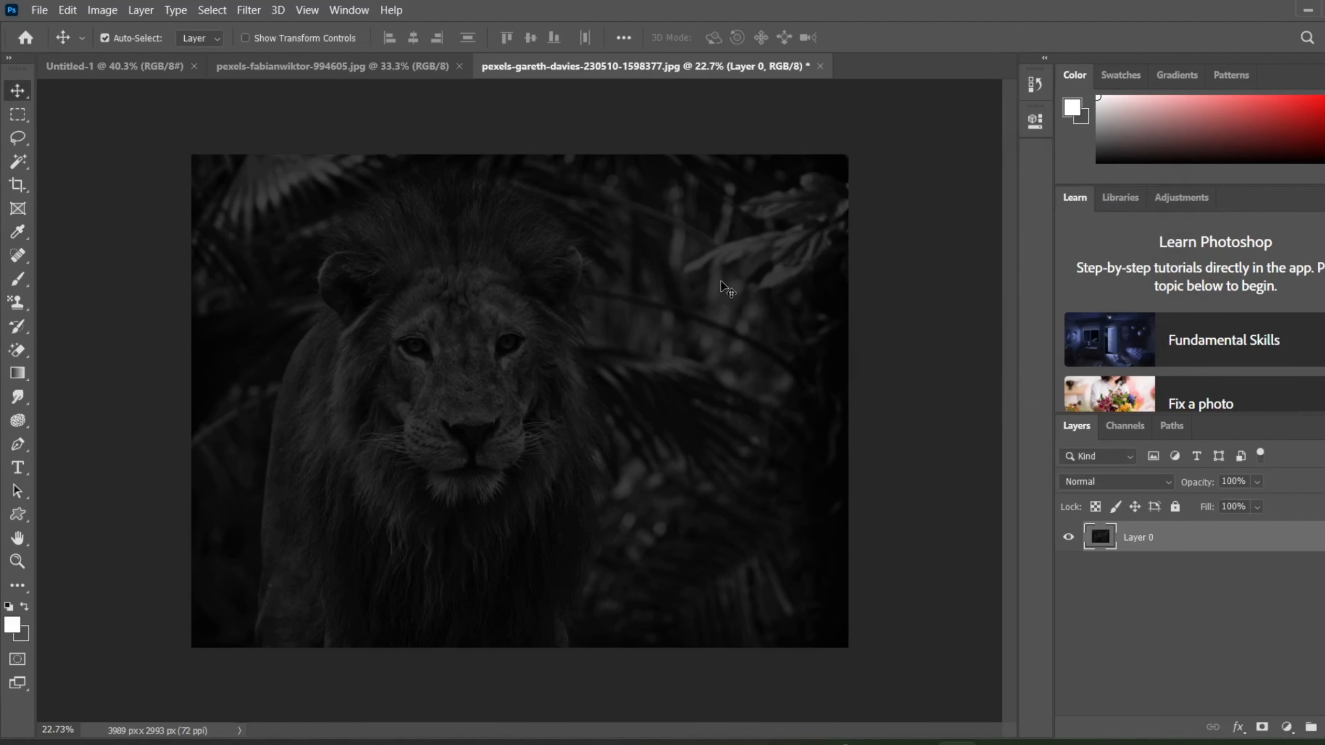
Undo the gradient map and start a Selective Color adjustment, keeping its dialog clear of the lion.
{"action": "key", "text": "ctrl+z"}
{"action": "left_click", "coordinate": [104, 37]}
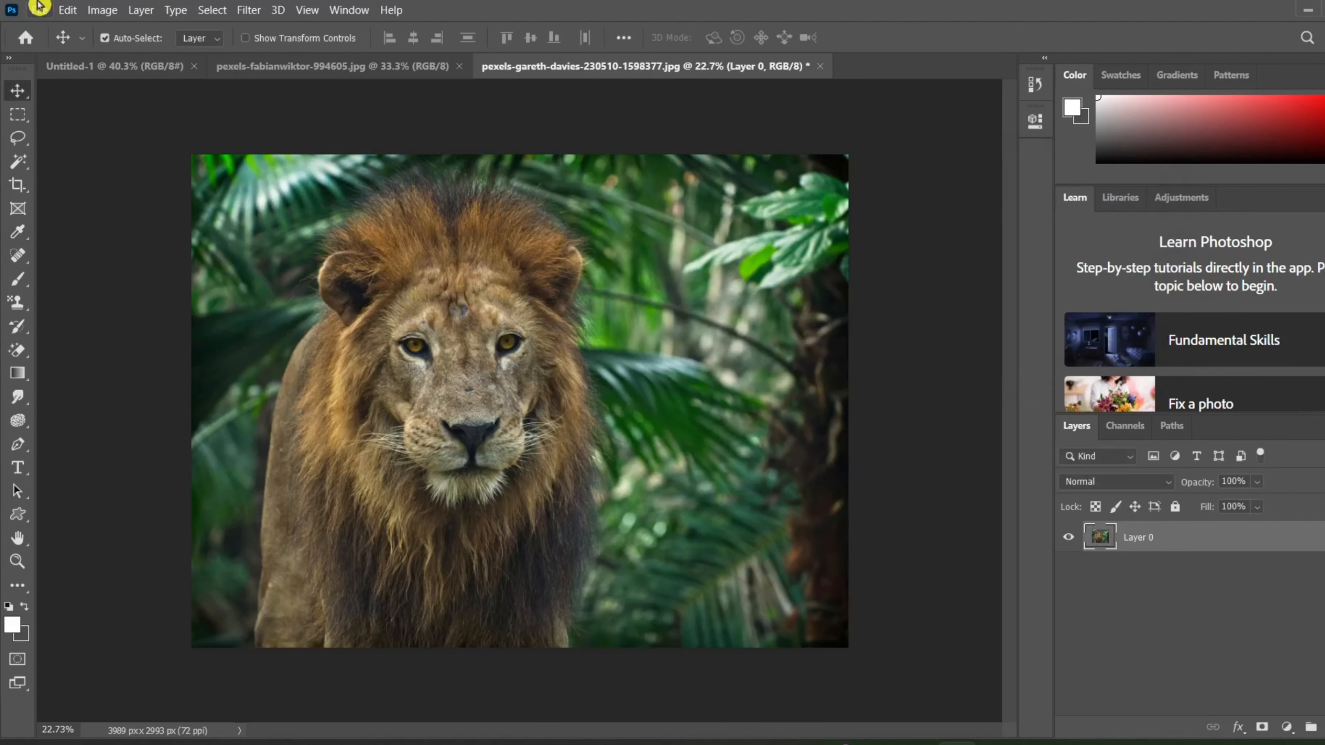
{"action": "left_click", "coordinate": [102, 10]}
{"action": "mouse_move", "coordinate": [213, 56]}
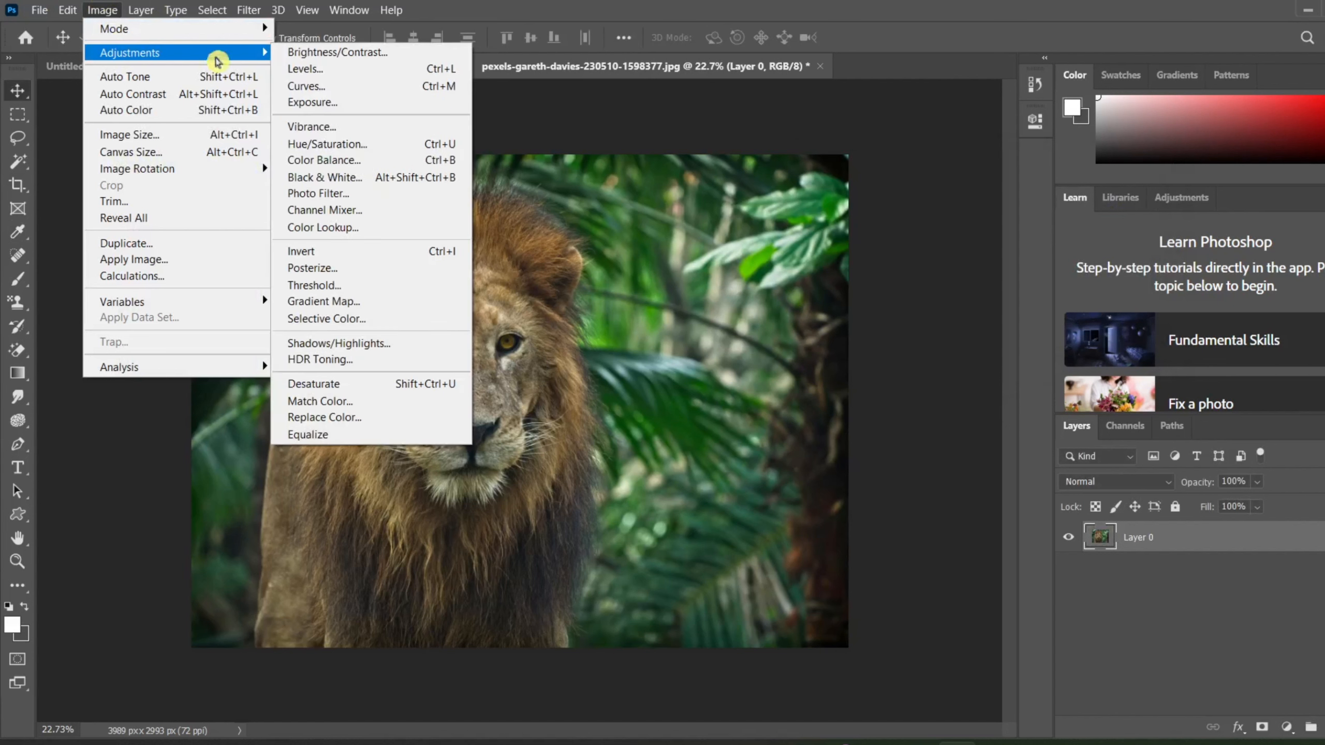
{"action": "left_click", "coordinate": [370, 319]}
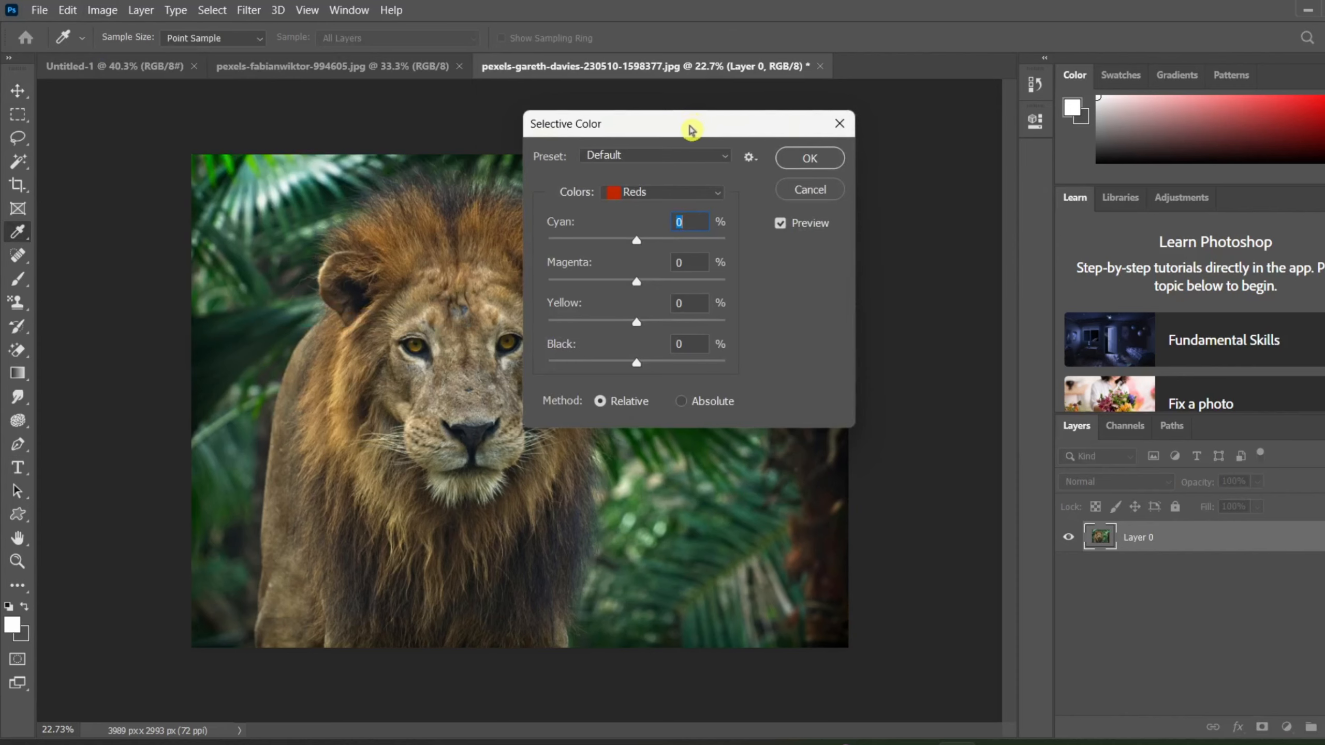
{"action": "left_click_drag", "start_coordinate": [689, 129], "coordinate": [1008, 188]}
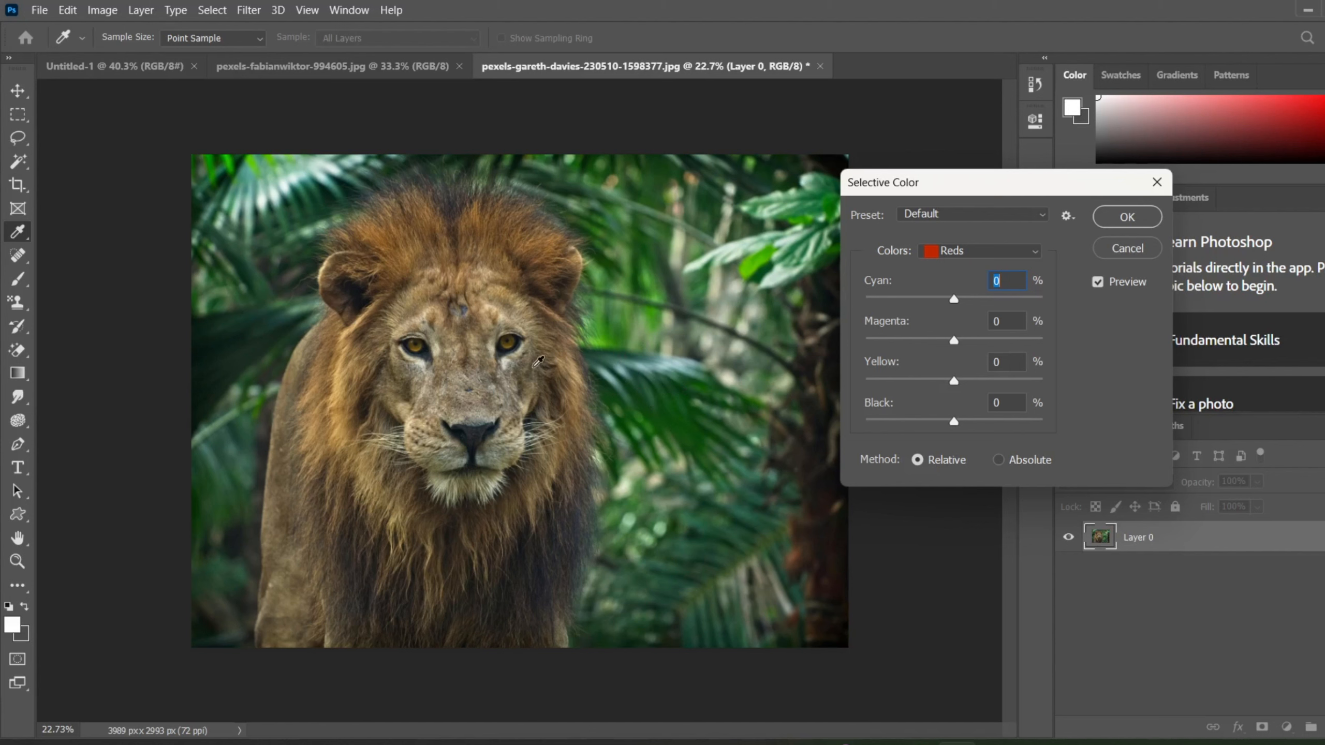
Choose the Greens range in Selective Color, try its cyan at +100%, and set it to -100%.
{"action": "left_click", "coordinate": [491, 376]}
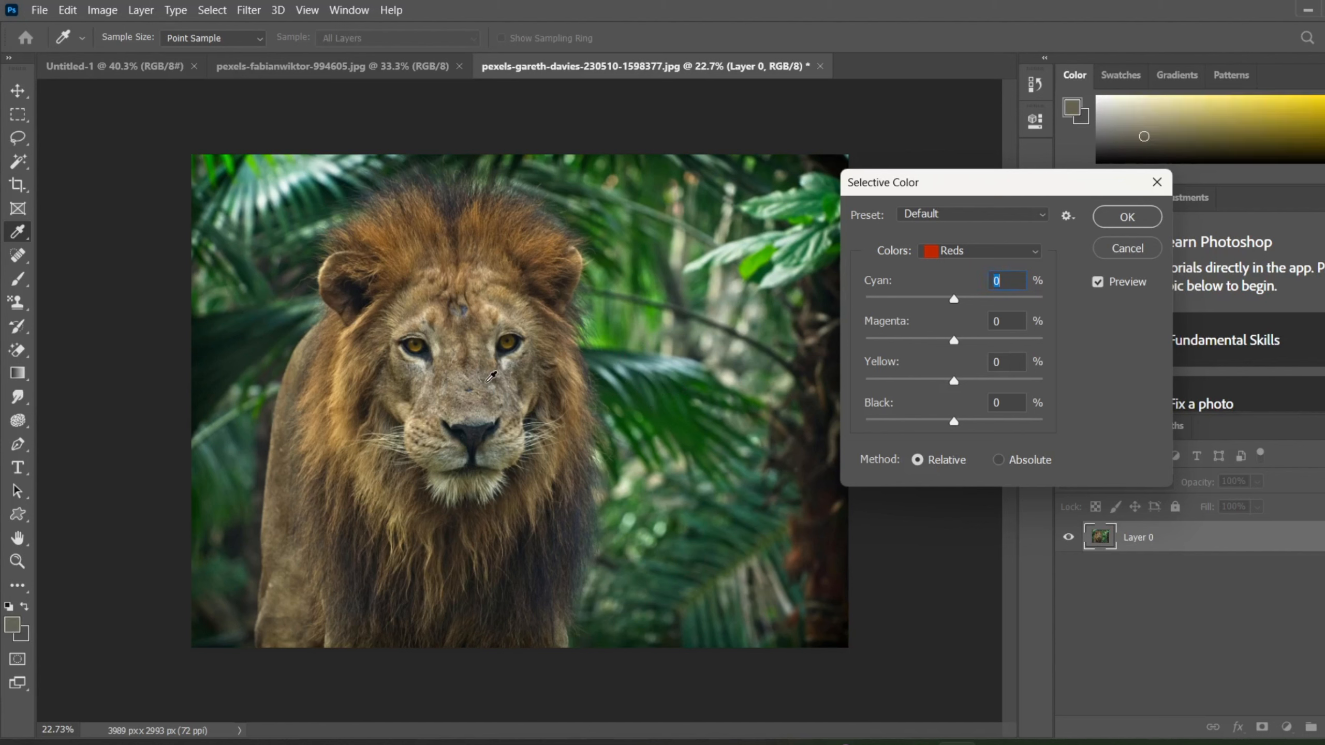
{"action": "left_click", "coordinate": [672, 384]}
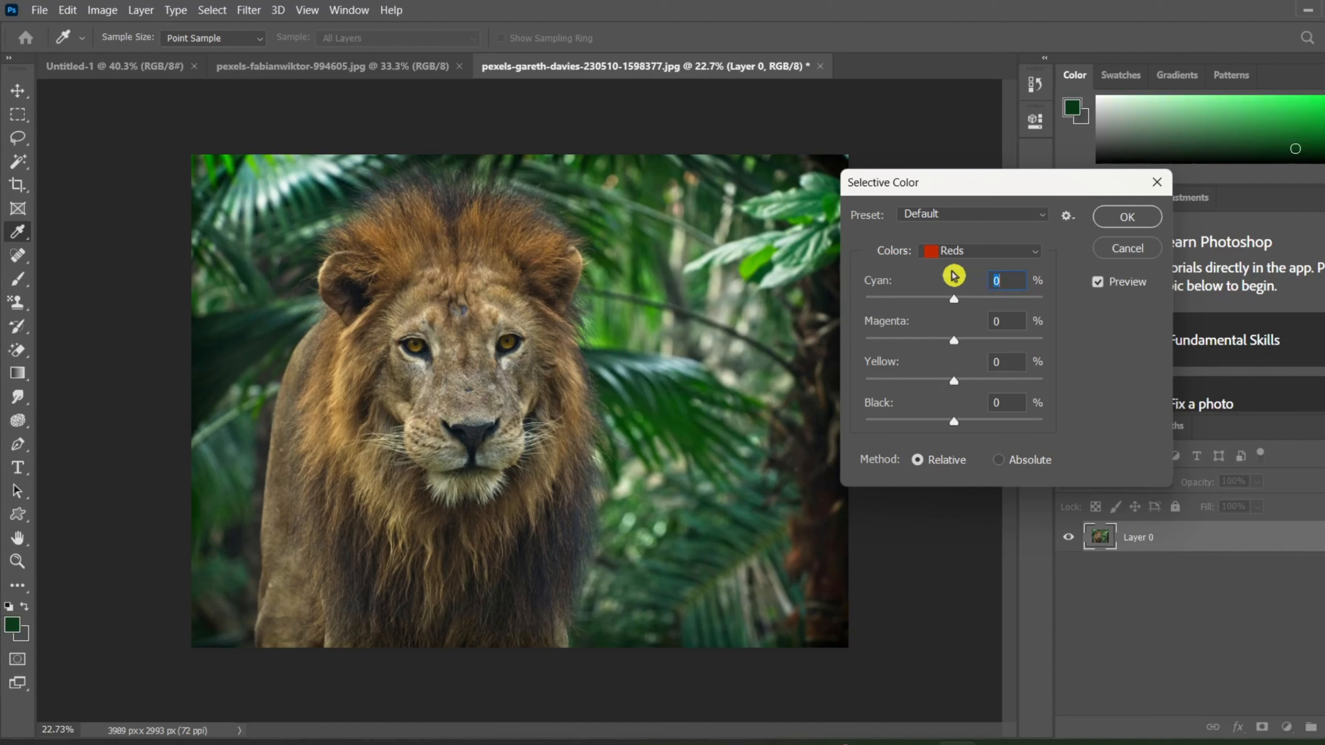
{"action": "left_click", "coordinate": [985, 258]}
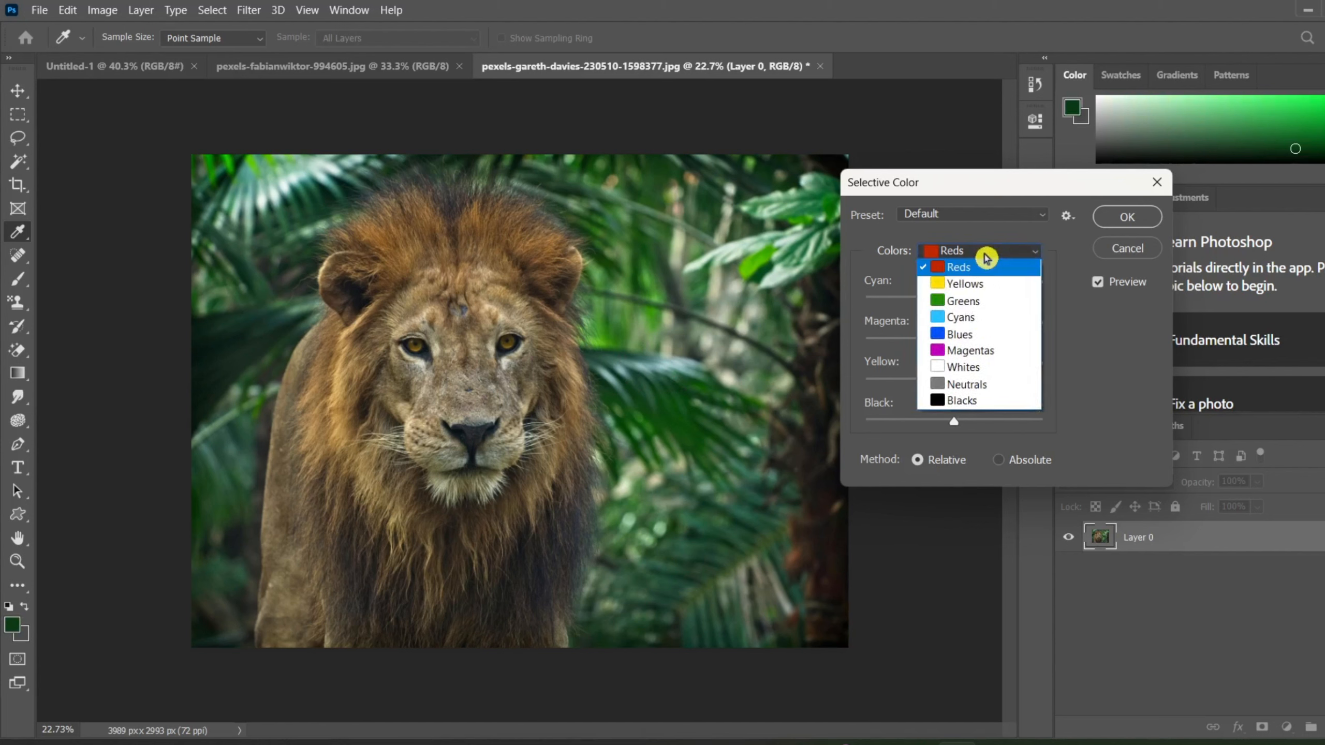
{"action": "left_click", "coordinate": [977, 302]}
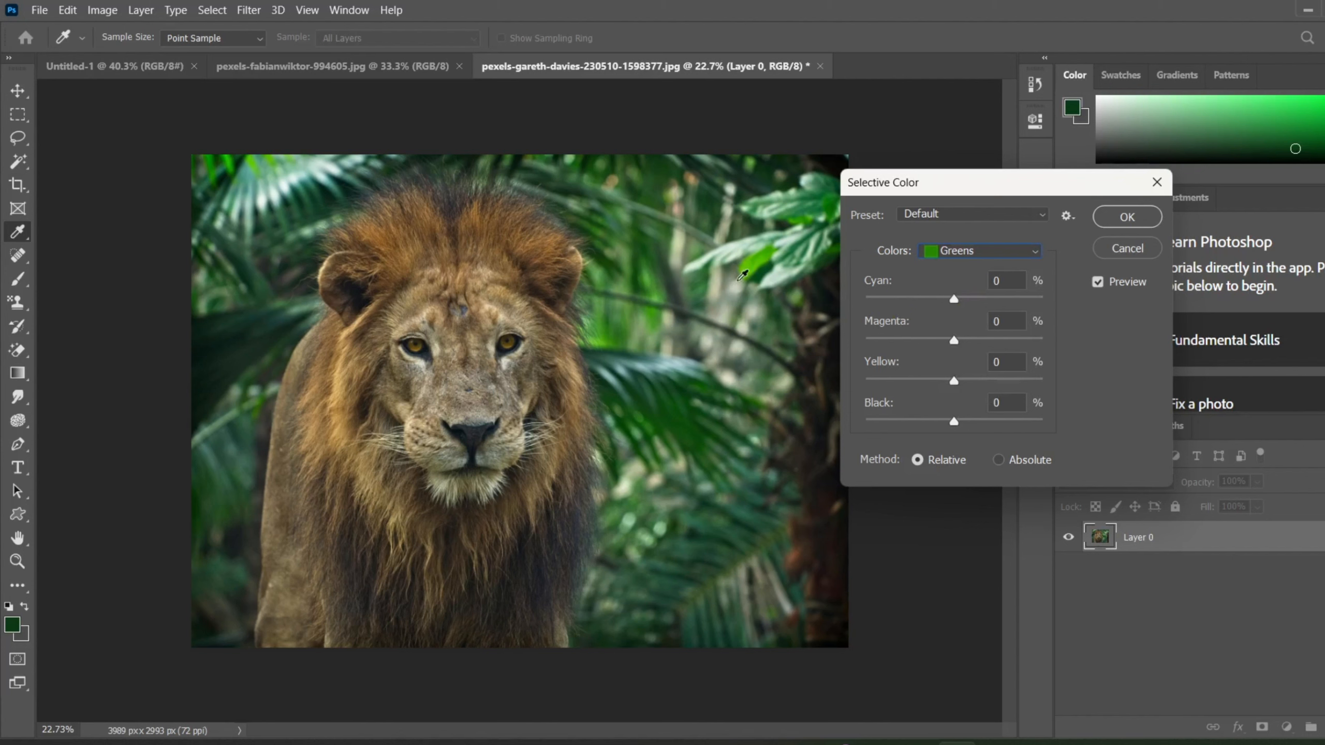
{"action": "left_click", "coordinate": [766, 254]}
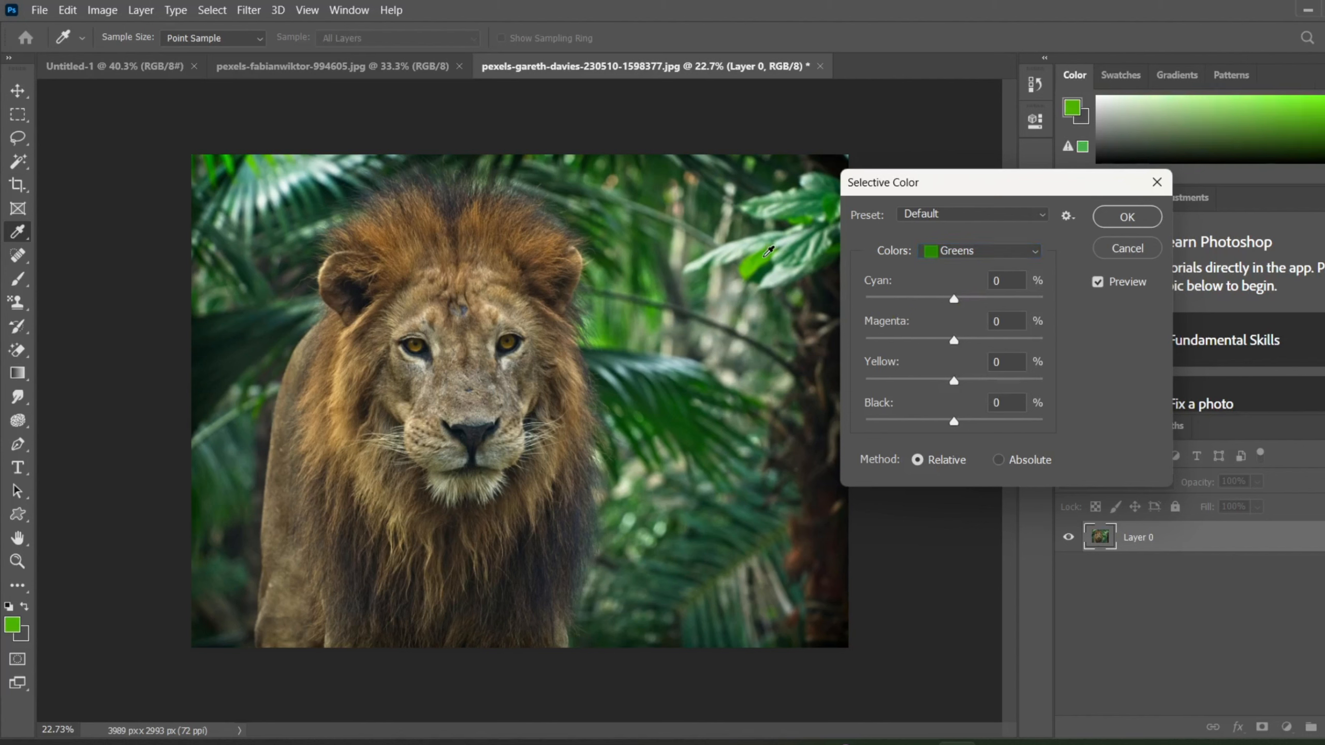
{"action": "left_click_drag", "start_coordinate": [768, 253], "coordinate": [1047, 317]}
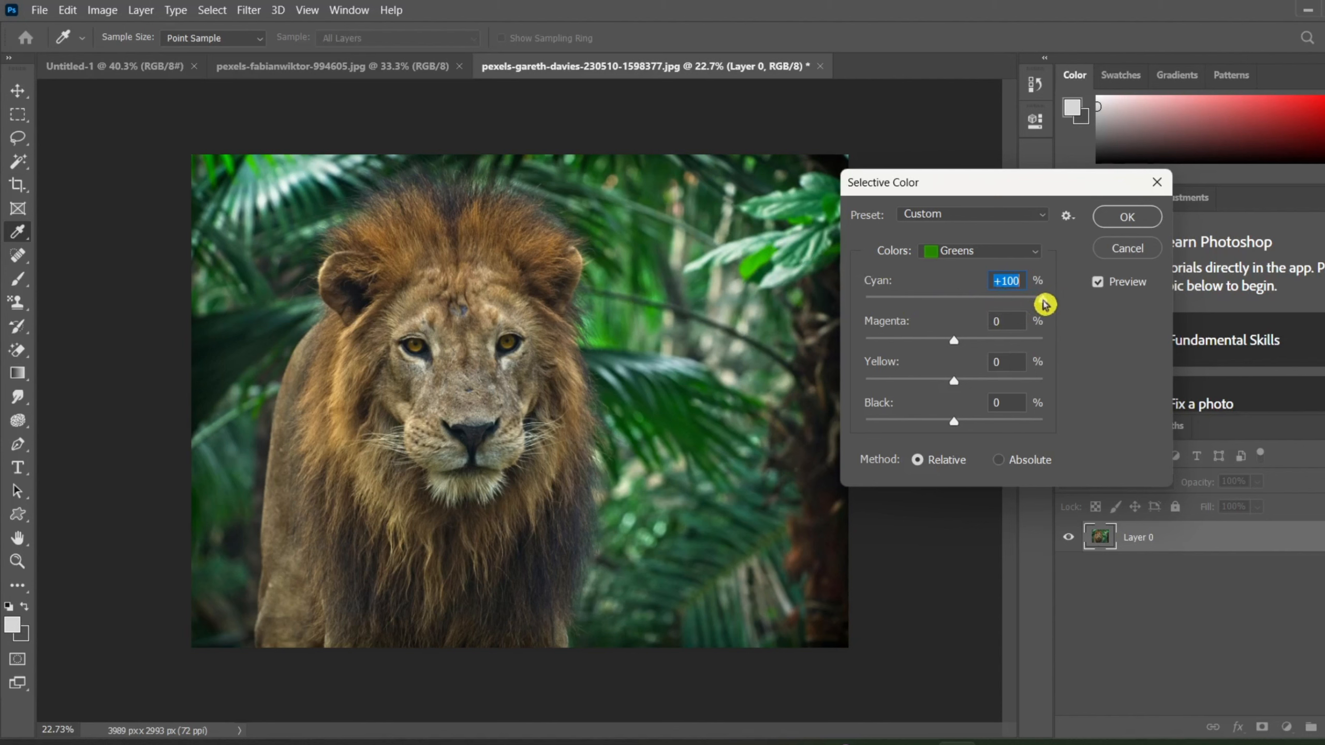
{"action": "left_click_drag", "start_coordinate": [1044, 305], "coordinate": [840, 328]}
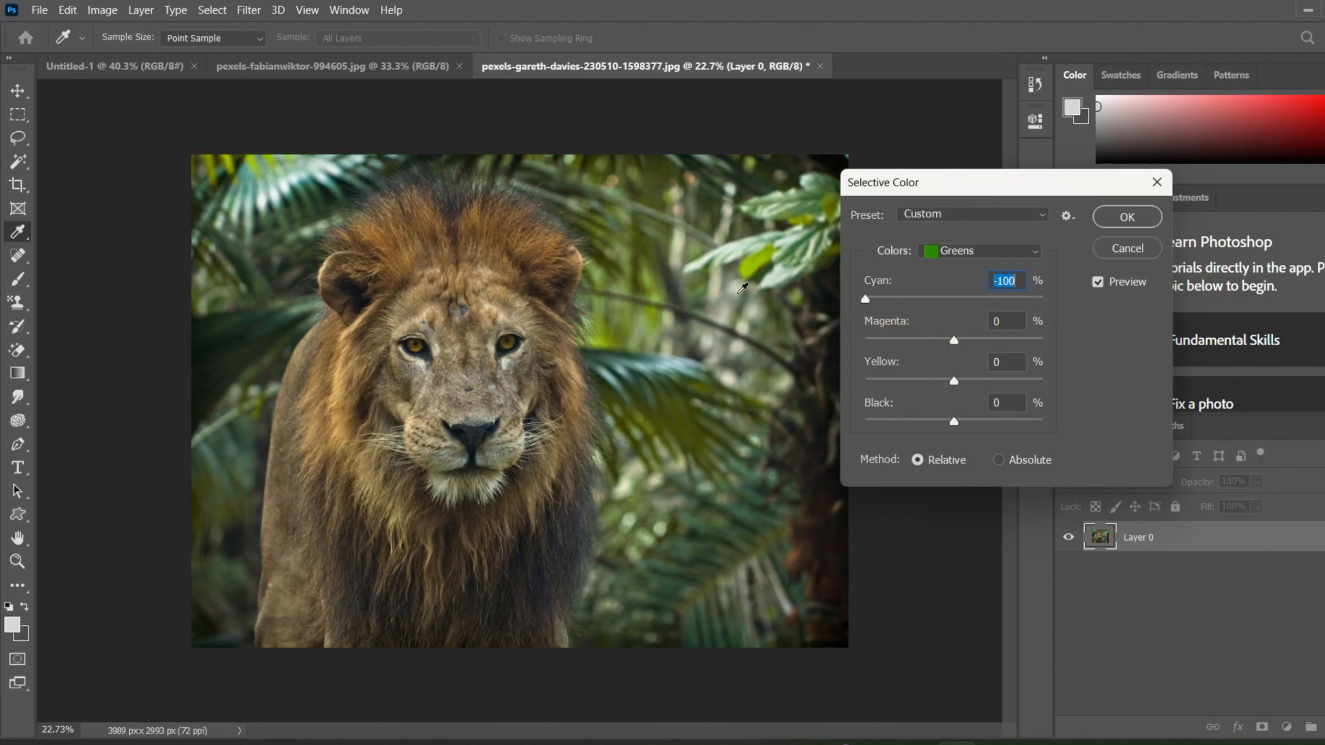
Choose the Yellows range in Selective Color, try its cyan at +100%, and set it to -100%.
{"action": "left_click", "coordinate": [465, 373]}
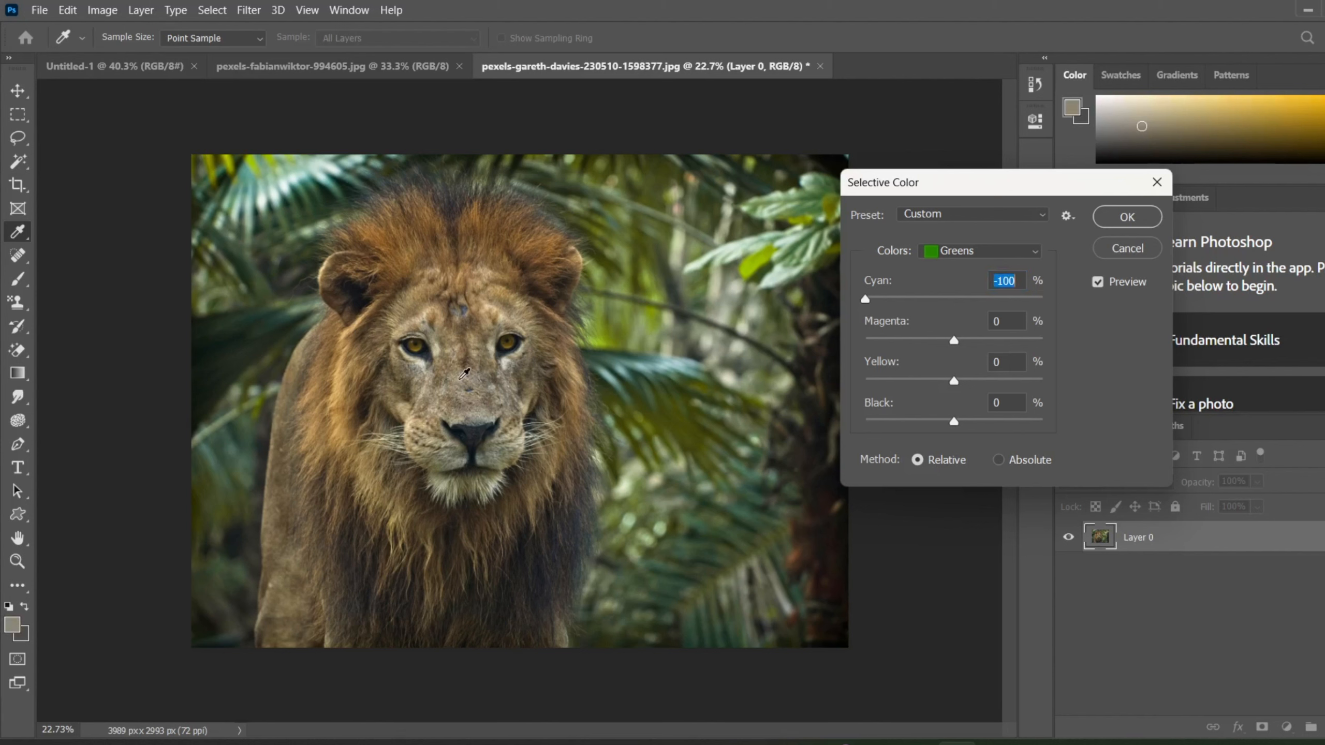
{"action": "left_click", "coordinate": [443, 232]}
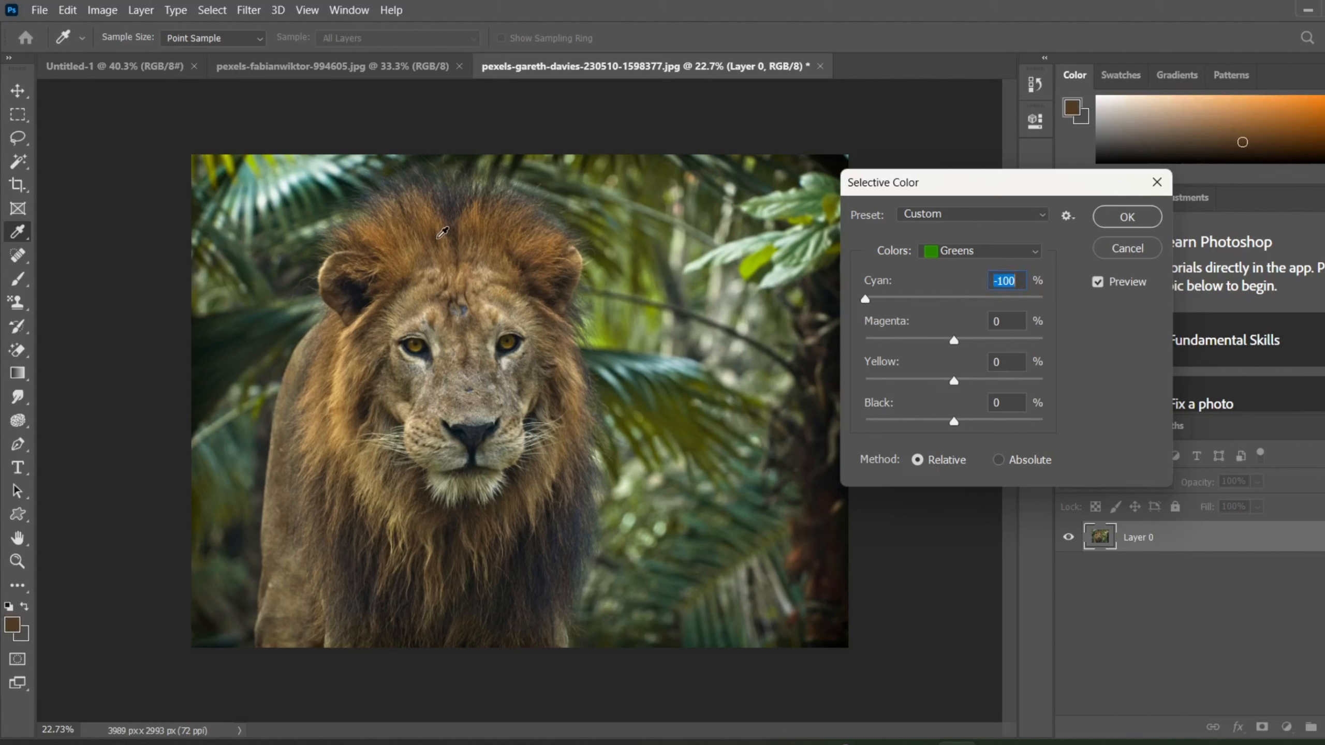
{"action": "left_click", "coordinate": [1037, 258]}
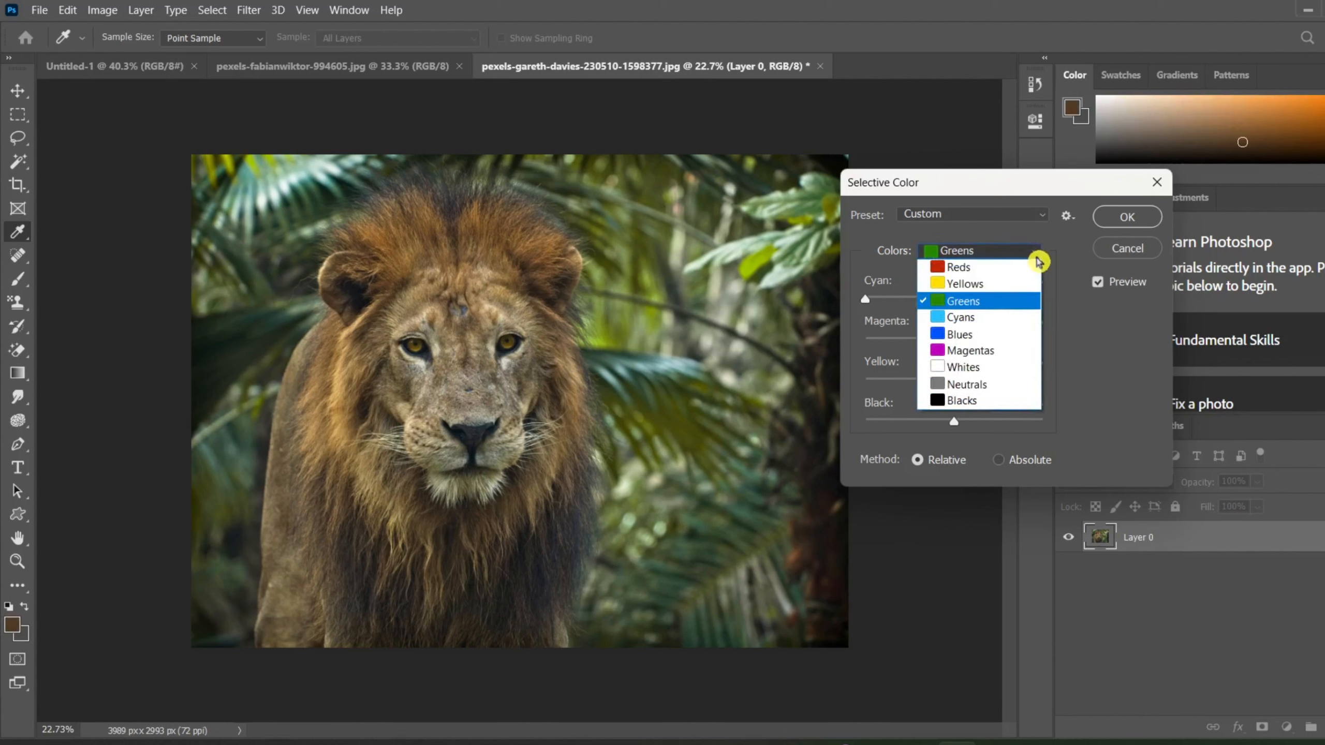
{"action": "left_click", "coordinate": [983, 319]}
{"action": "left_click", "coordinate": [1030, 254]}
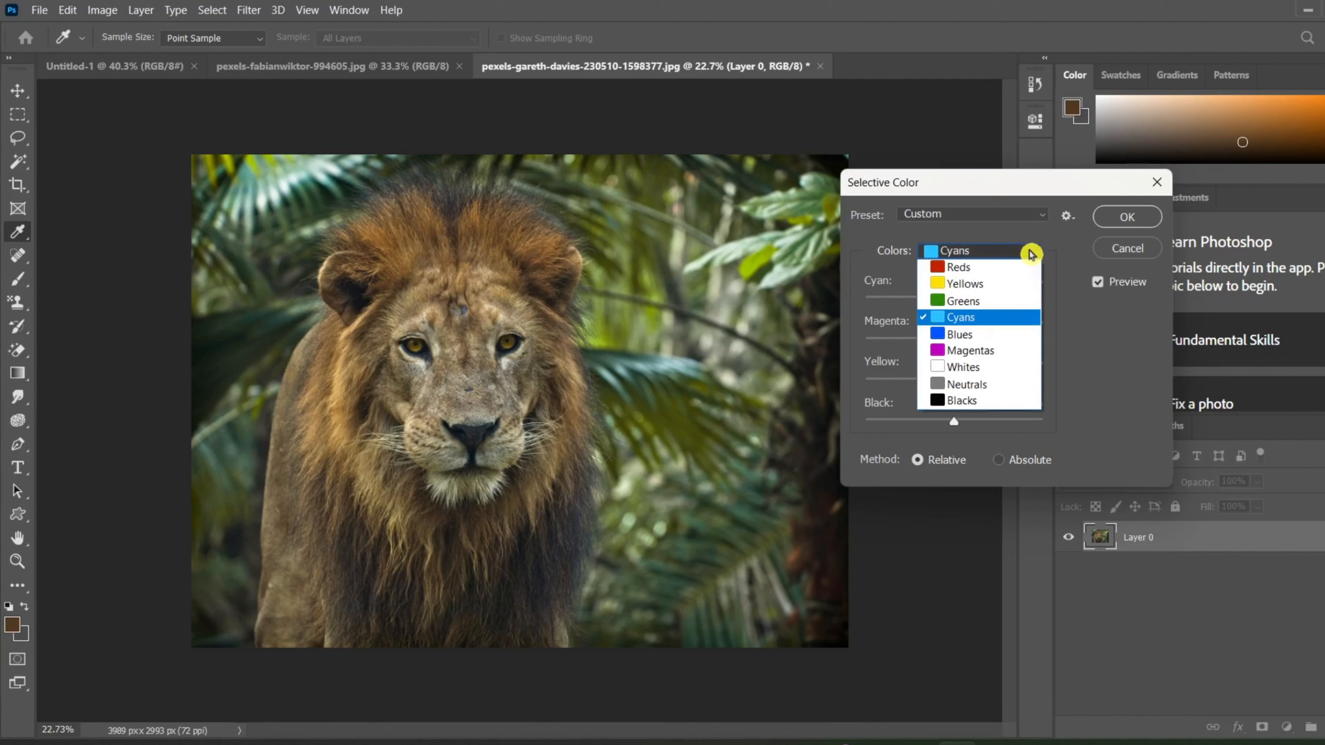
{"action": "left_click", "coordinate": [968, 285]}
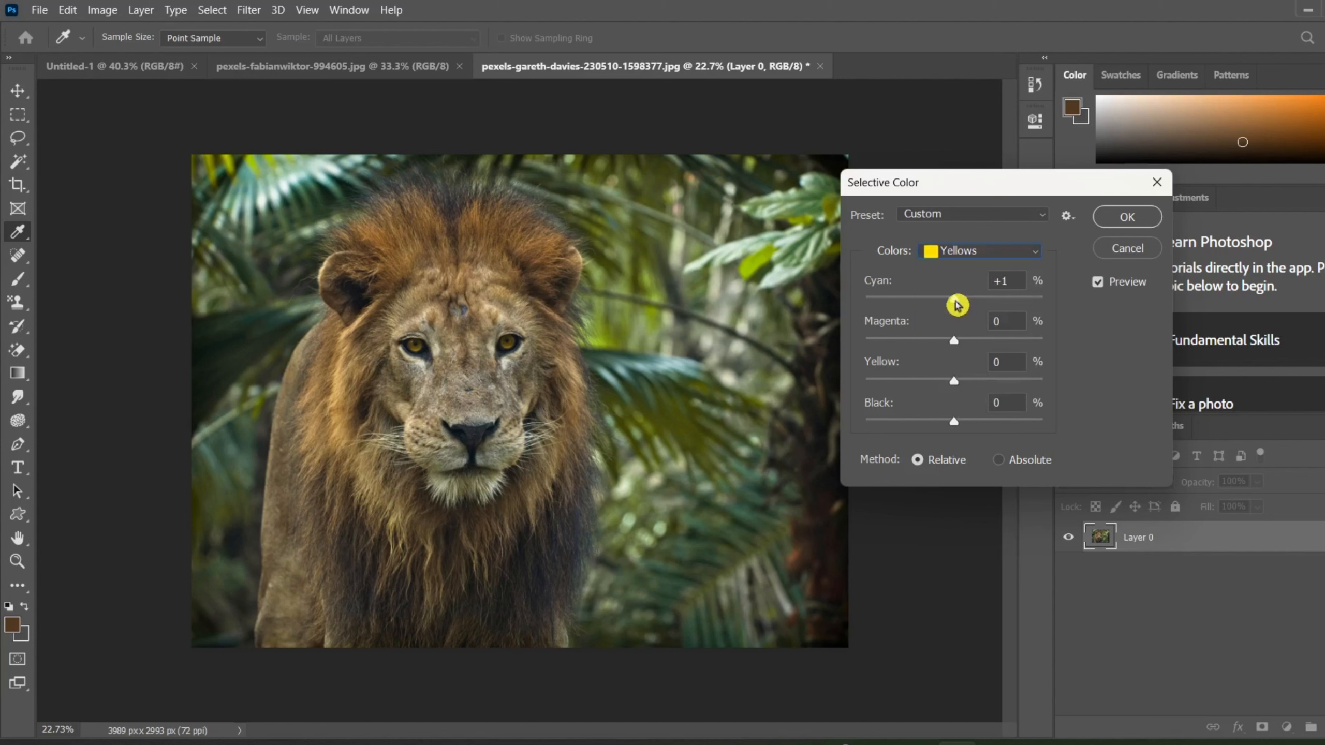
{"action": "left_click_drag", "start_coordinate": [957, 305], "coordinate": [1077, 288]}
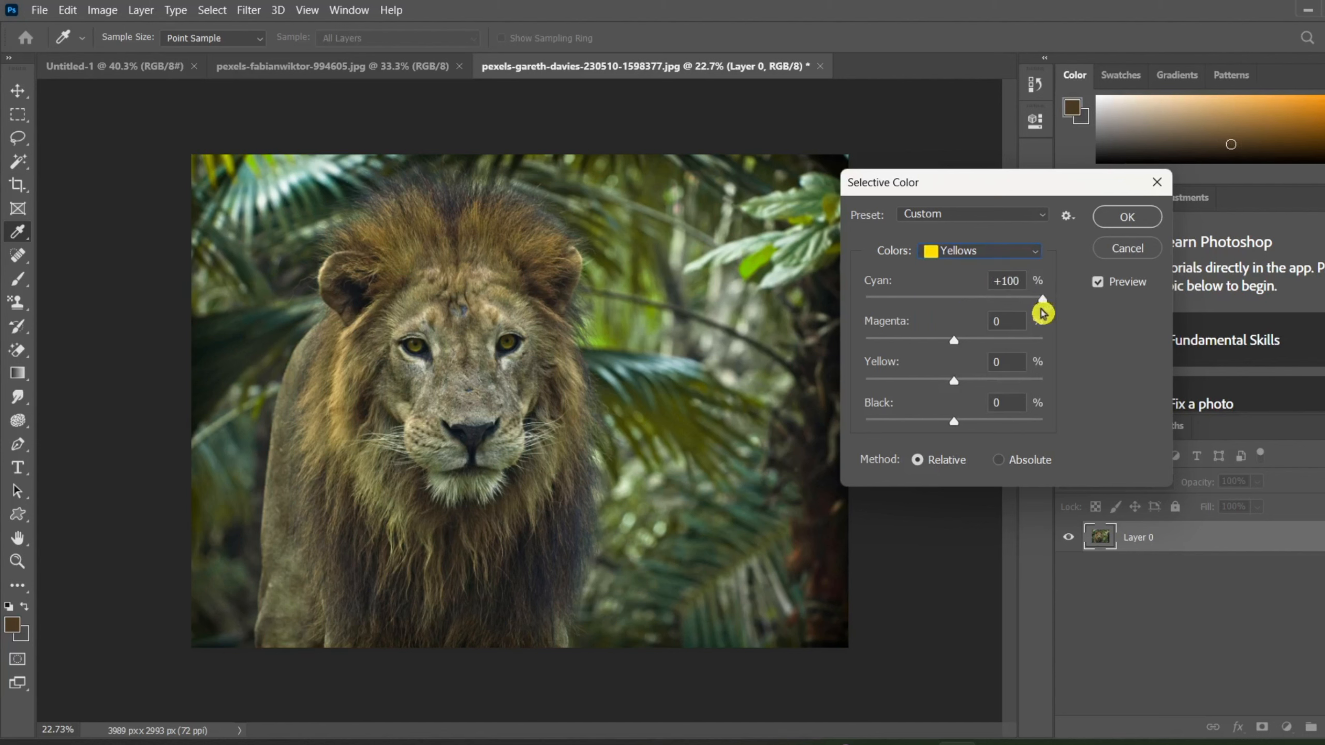
{"action": "left_click_drag", "start_coordinate": [1042, 300], "coordinate": [784, 334]}
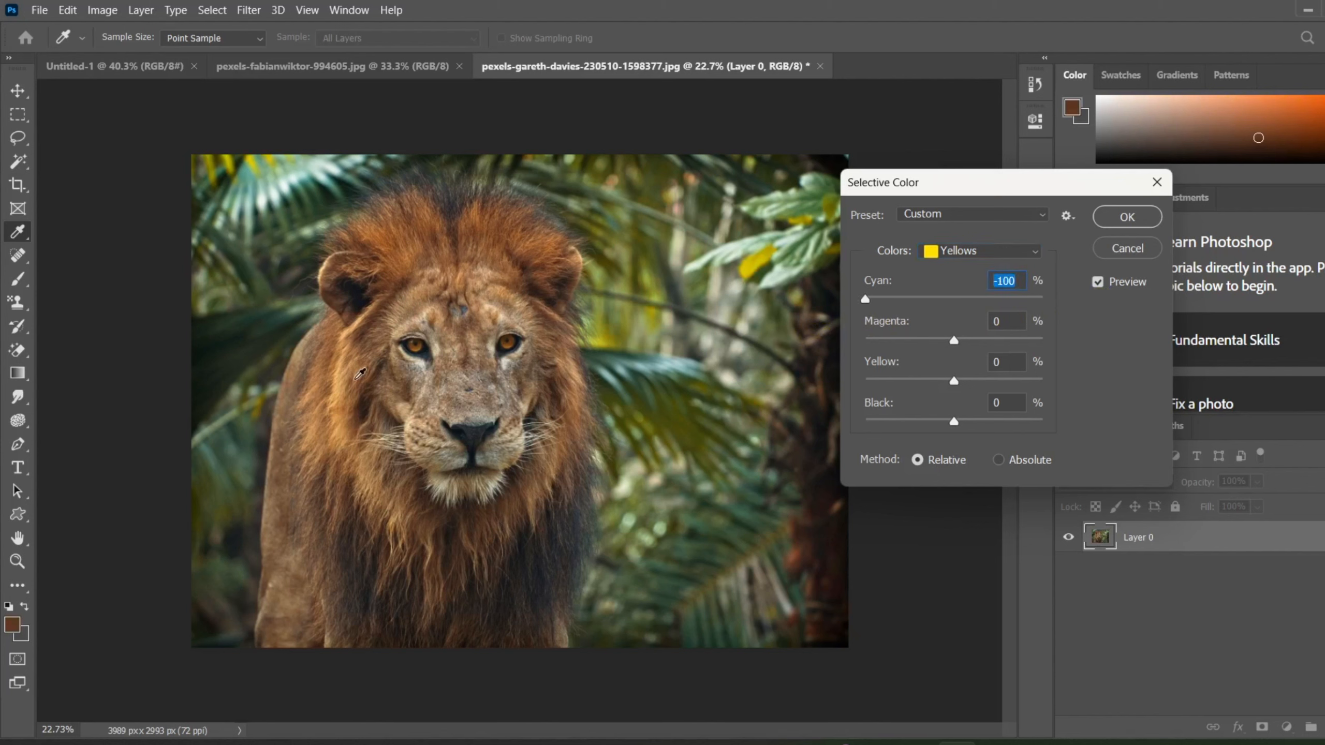
For the Yellows range, try cyan at +100%, return it to -100%, and set magenta and yellow to +100%.
{"action": "left_click_drag", "start_coordinate": [867, 302], "coordinate": [1165, 316]}
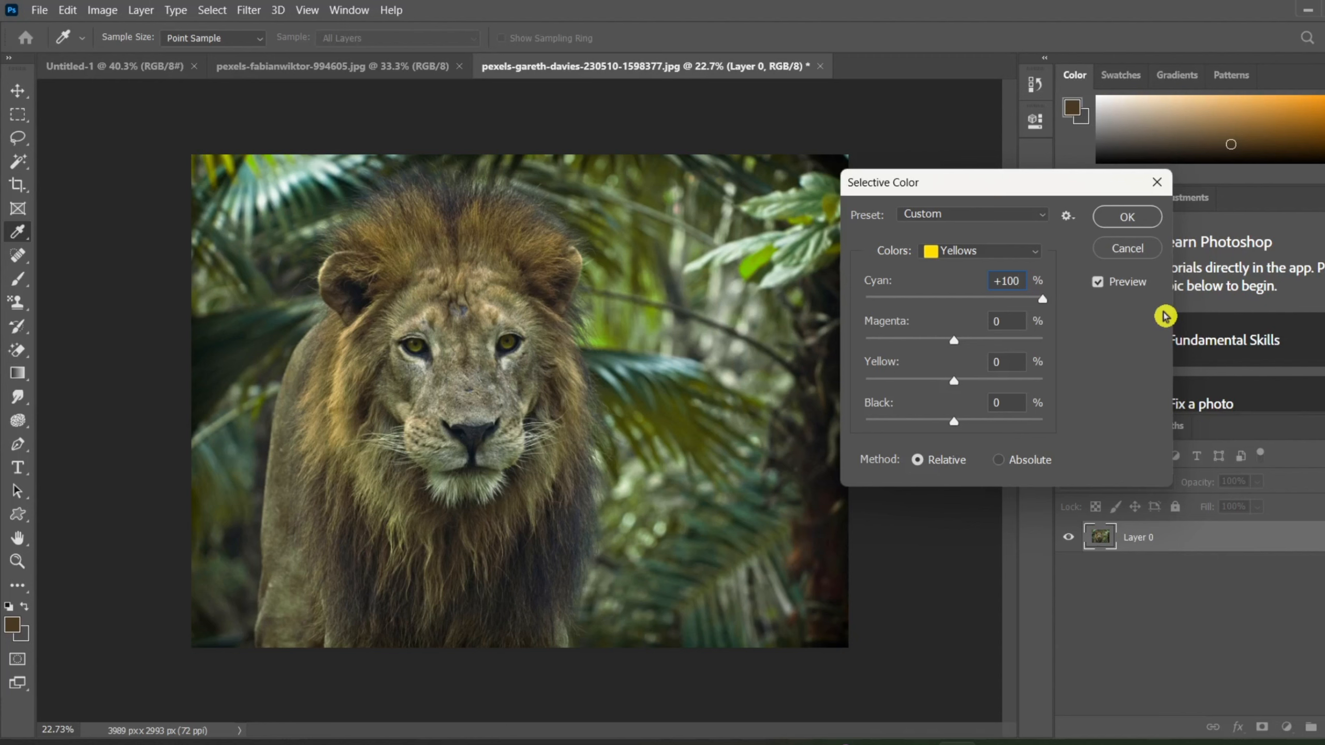
{"action": "left_click_drag", "start_coordinate": [1165, 316], "coordinate": [765, 374]}
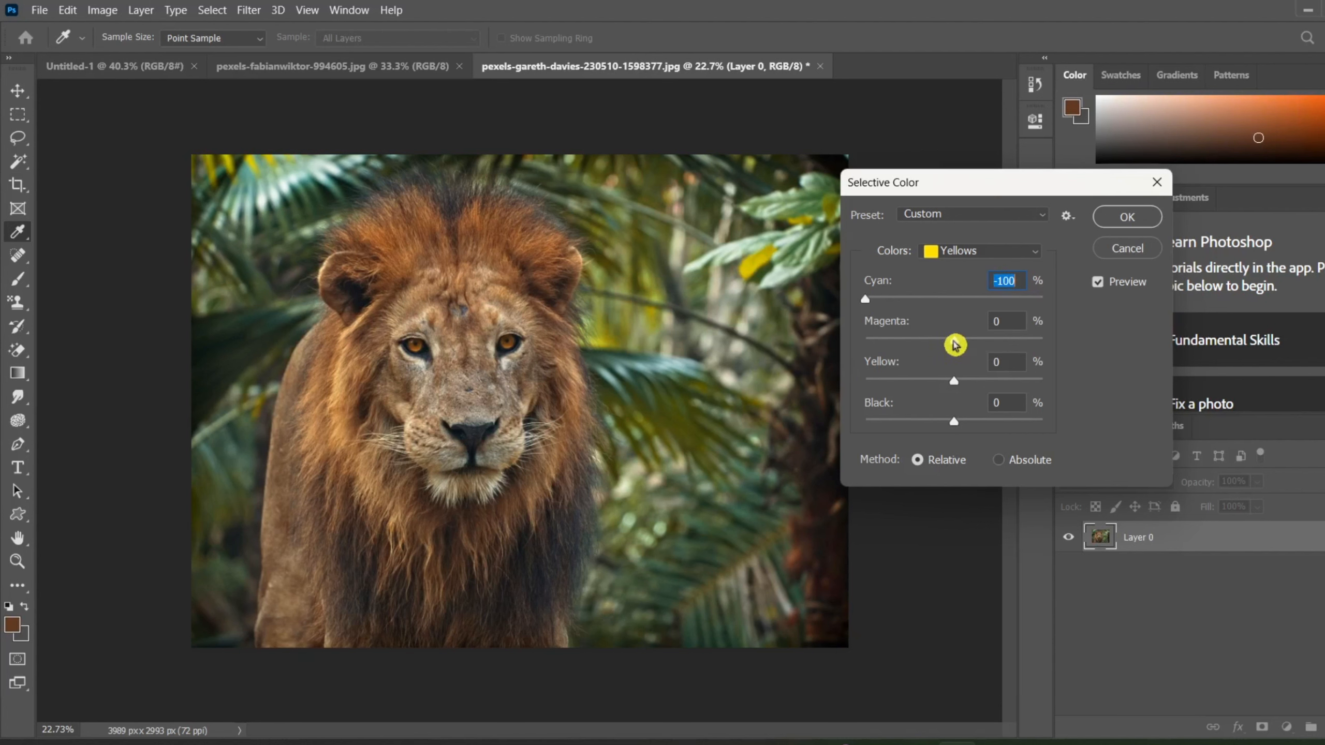
{"action": "left_click_drag", "start_coordinate": [953, 341], "coordinate": [1155, 376]}
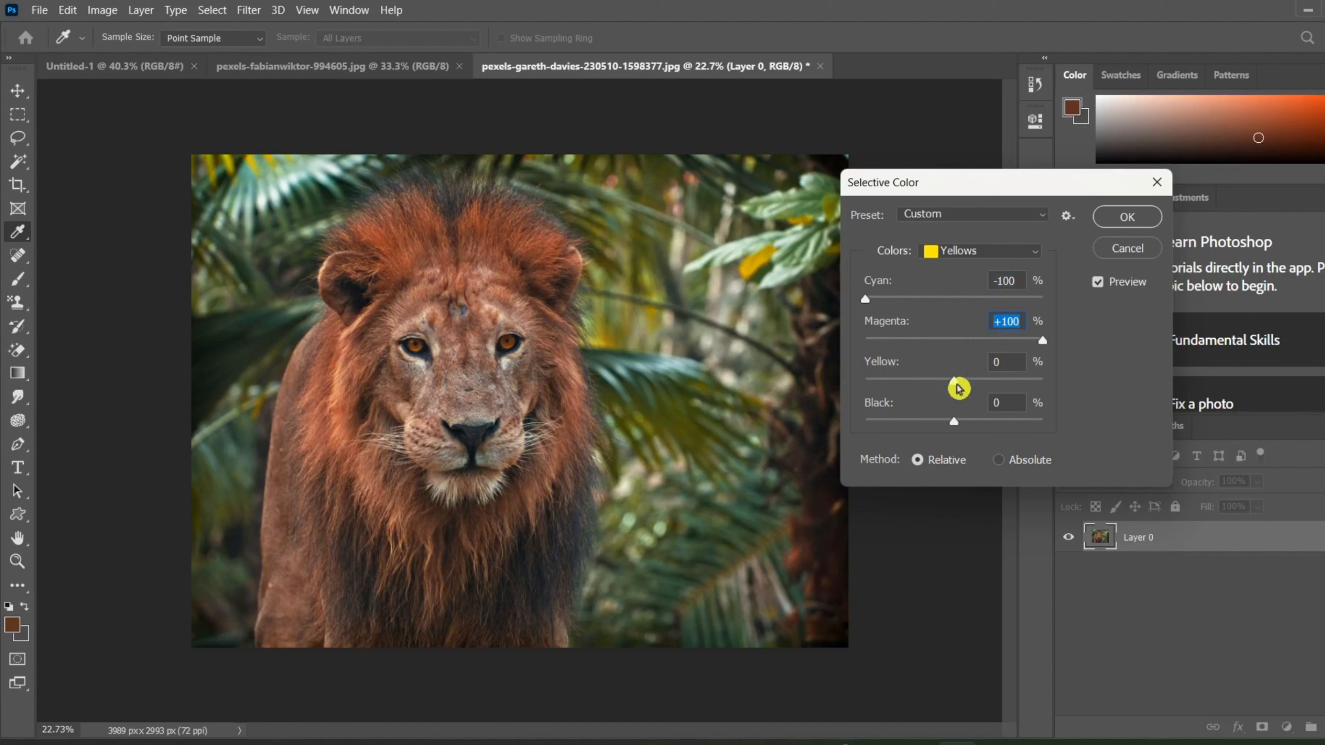
{"action": "left_click_drag", "start_coordinate": [954, 382], "coordinate": [1085, 349]}
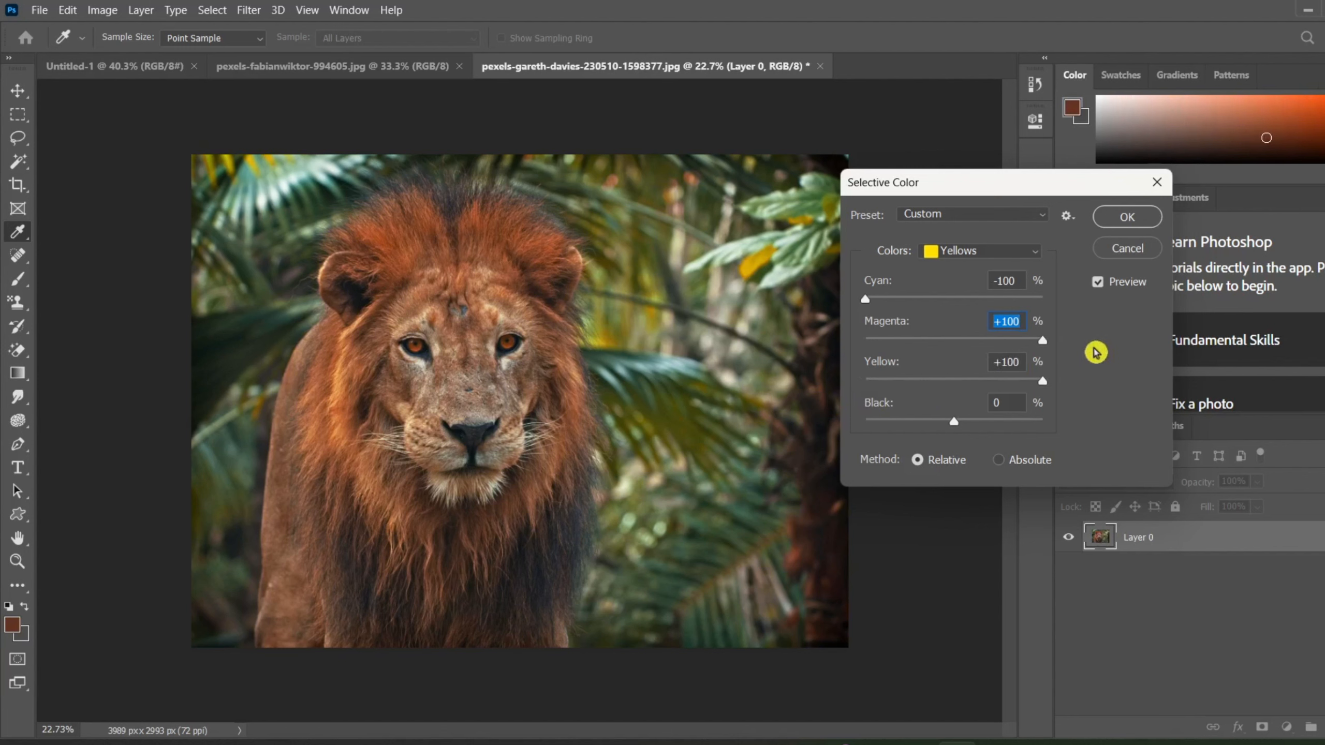
{"action": "key", "text": "Tab"}
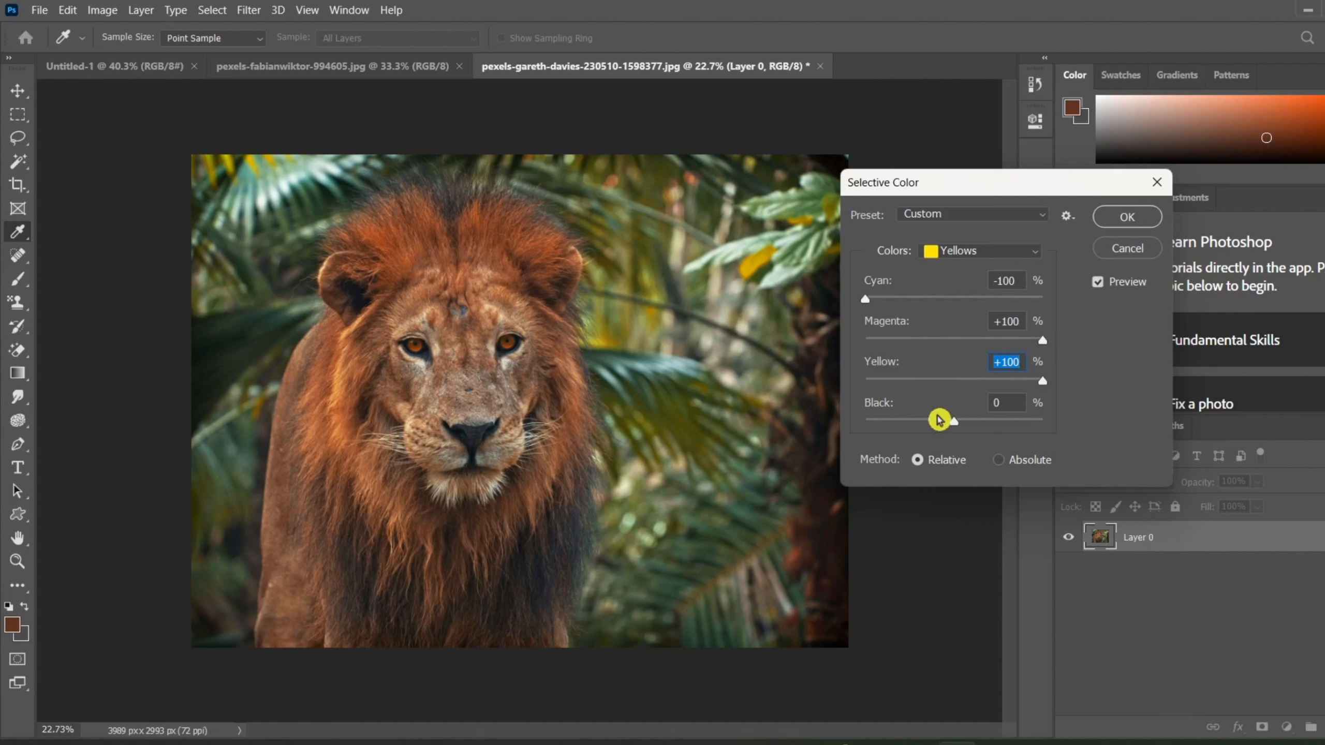
Try black at +100% for the Yellows range, and set it to -54%.
{"action": "left_click_drag", "start_coordinate": [953, 421], "coordinate": [946, 422]}
{"action": "left_click_drag", "start_coordinate": [841, 441], "coordinate": [1097, 397]}
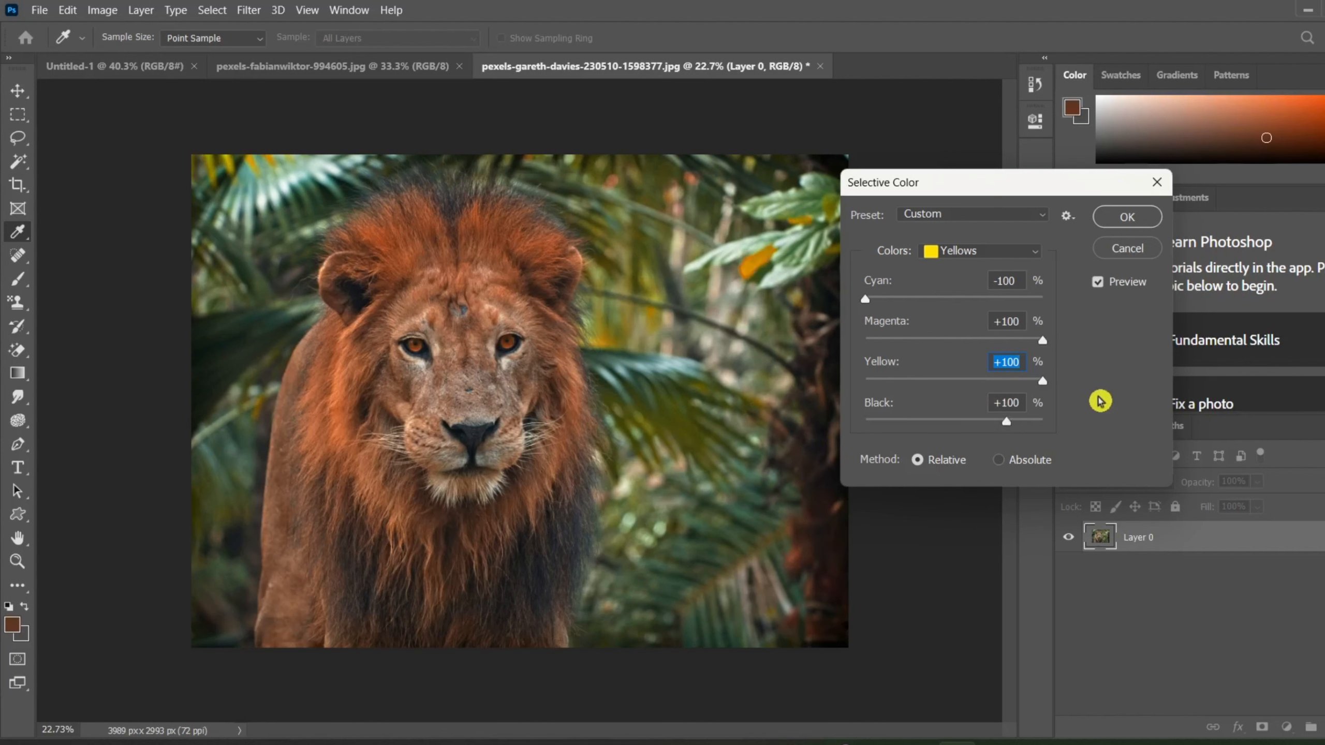
{"action": "mouse_move", "coordinate": [911, 468]}
{"action": "left_mouse_down"}
{"action": "mouse_move", "coordinate": [940, 459]}
{"action": "mouse_move", "coordinate": [878, 471]}
{"action": "mouse_move", "coordinate": [912, 466]}
{"action": "left_mouse_up"}
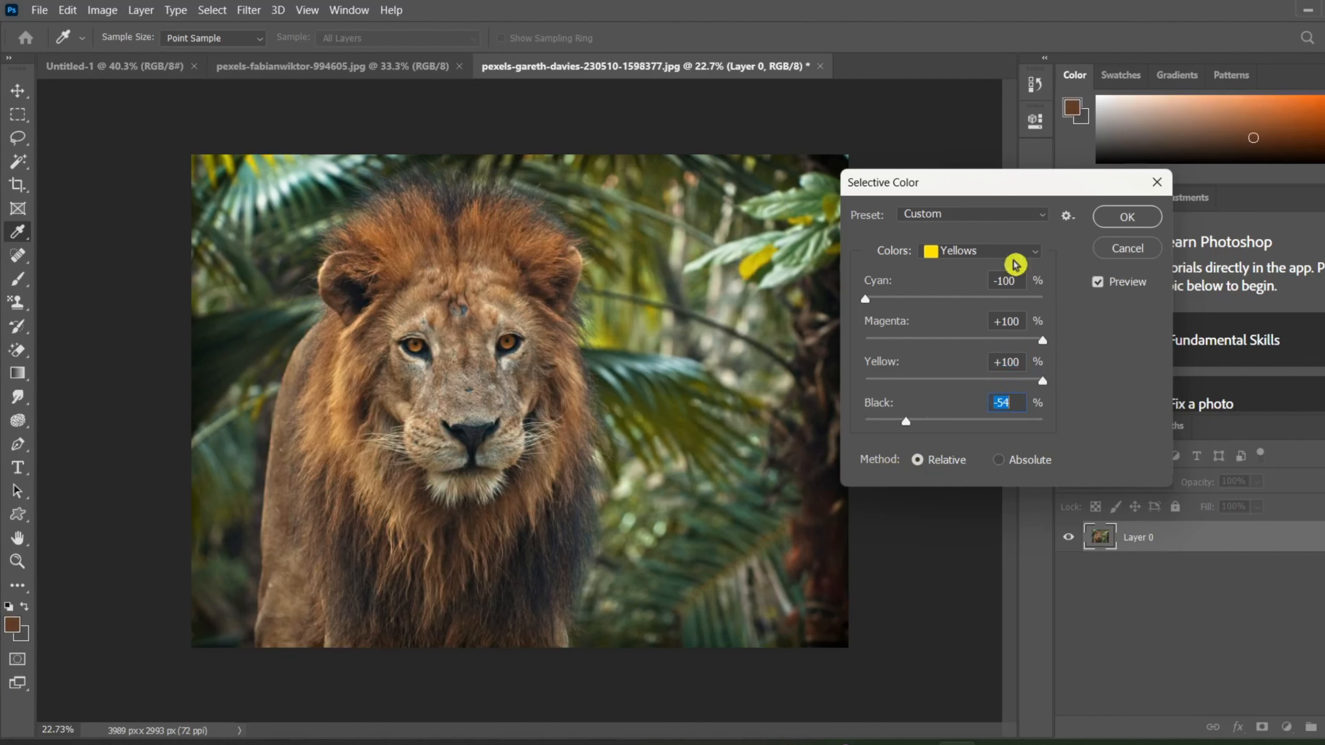
Reset the Selective Color settings with the Default preset, and switch the preset back to Custom.
{"action": "left_click", "coordinate": [1031, 214]}
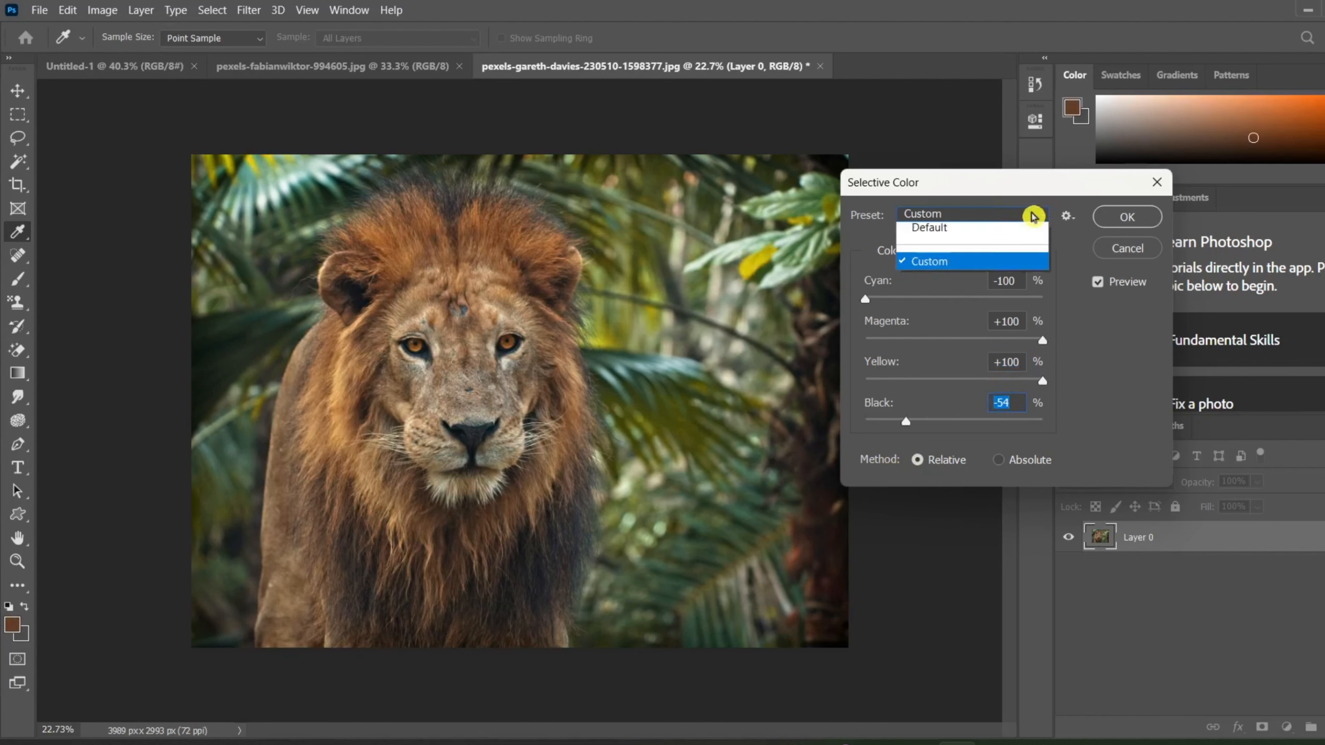
{"action": "left_click", "coordinate": [958, 267]}
{"action": "left_click", "coordinate": [978, 215]}
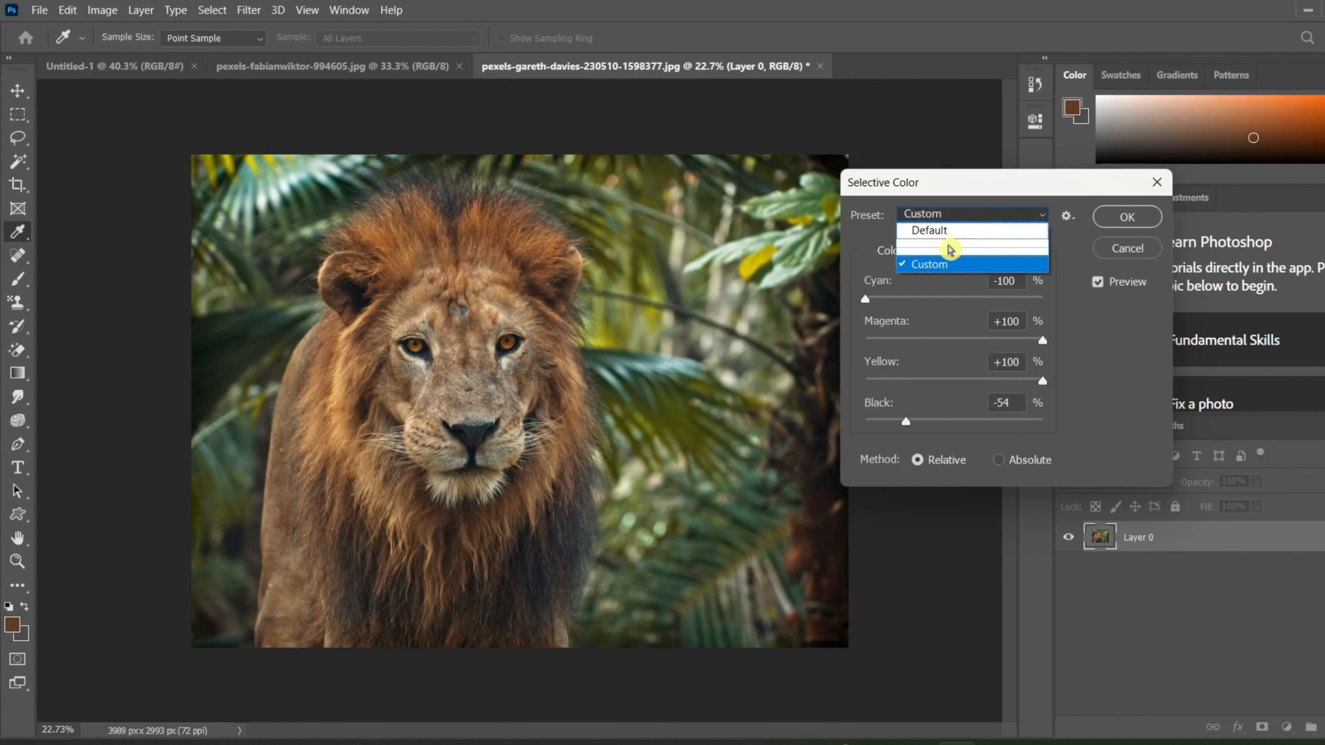
{"action": "left_click", "coordinate": [926, 231]}
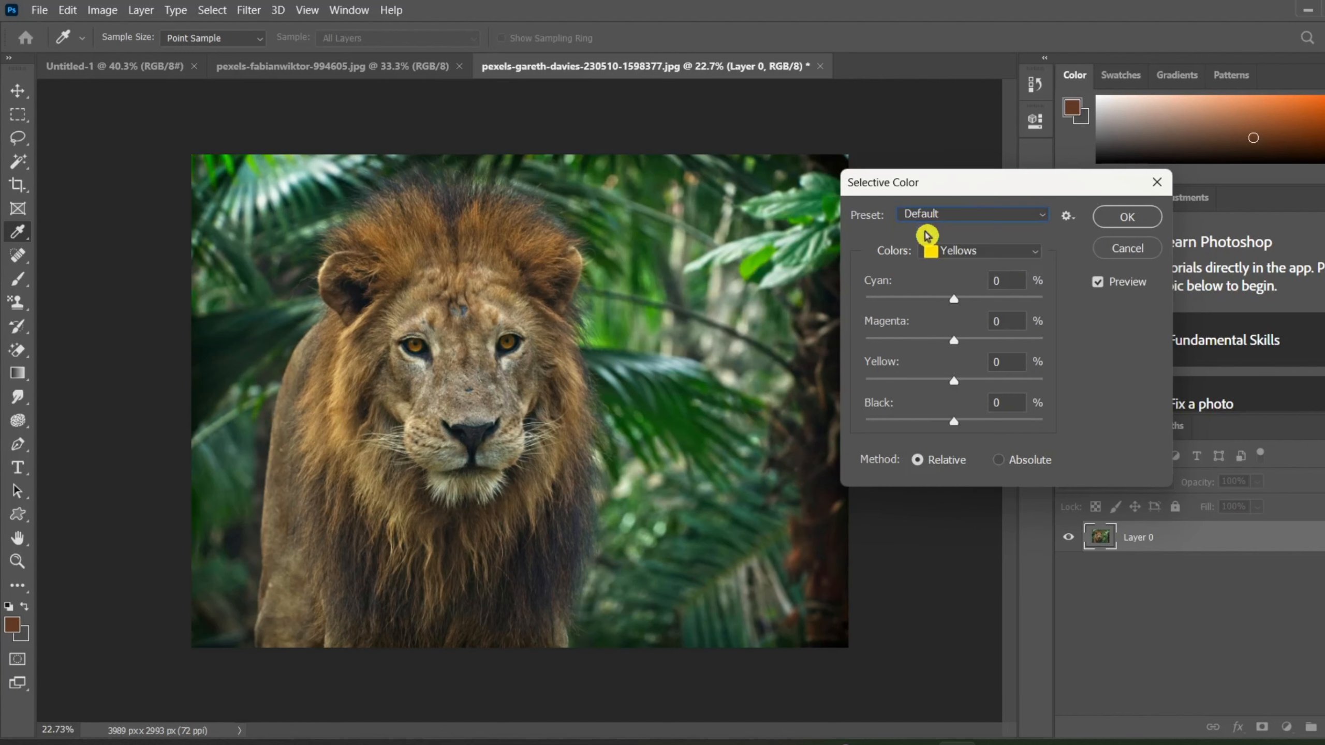
{"action": "left_click", "coordinate": [989, 214]}
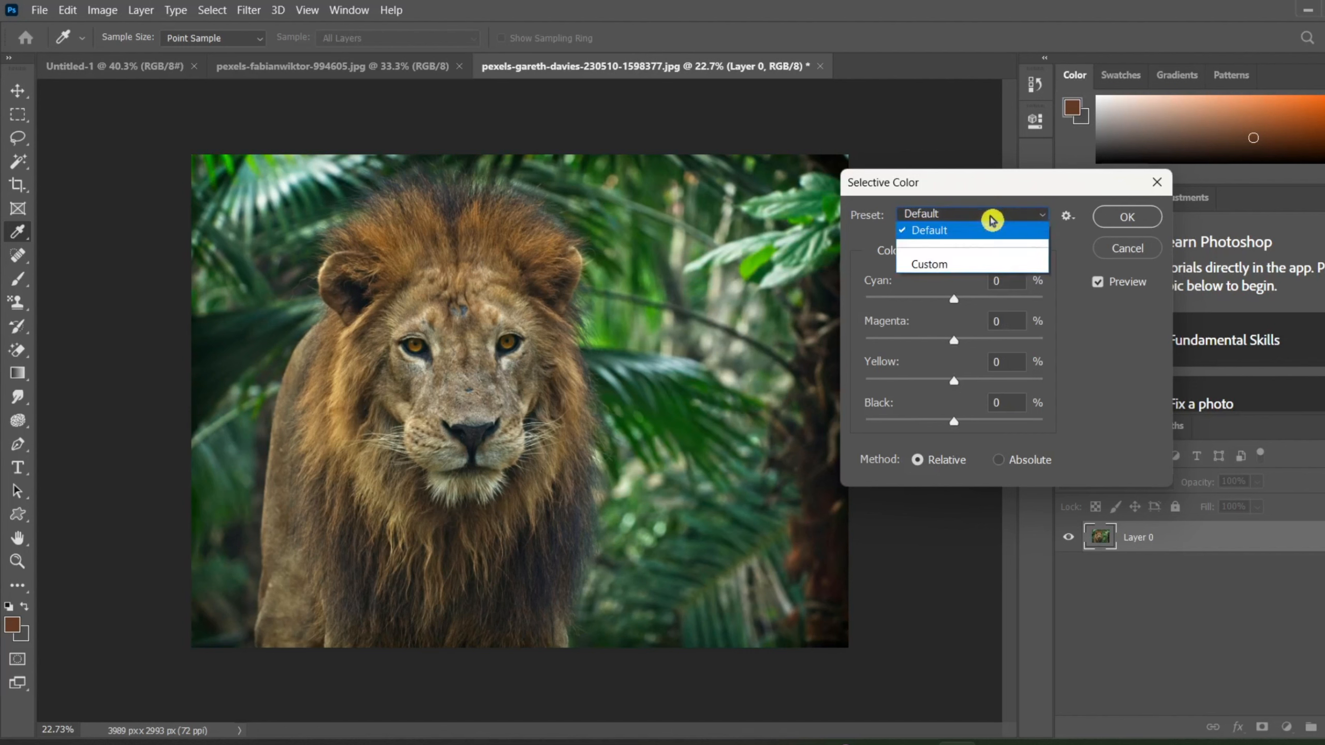
{"action": "left_click", "coordinate": [961, 262]}
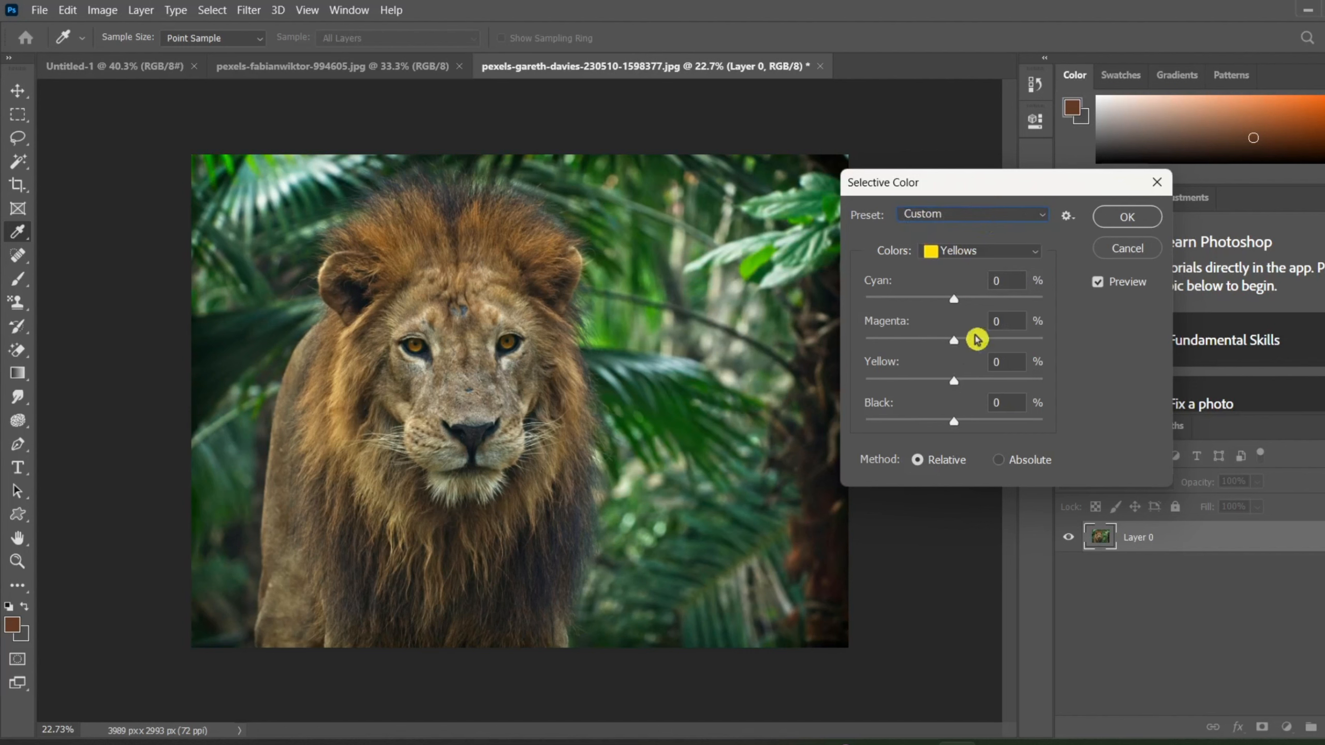
Using the Absolute method on the Yellows, set cyan to -10%, compare magenta at -100% and +100%, and apply it at +100%.
{"action": "left_click", "coordinate": [1009, 461]}
{"action": "left_click_drag", "start_coordinate": [952, 307], "coordinate": [999, 389]}
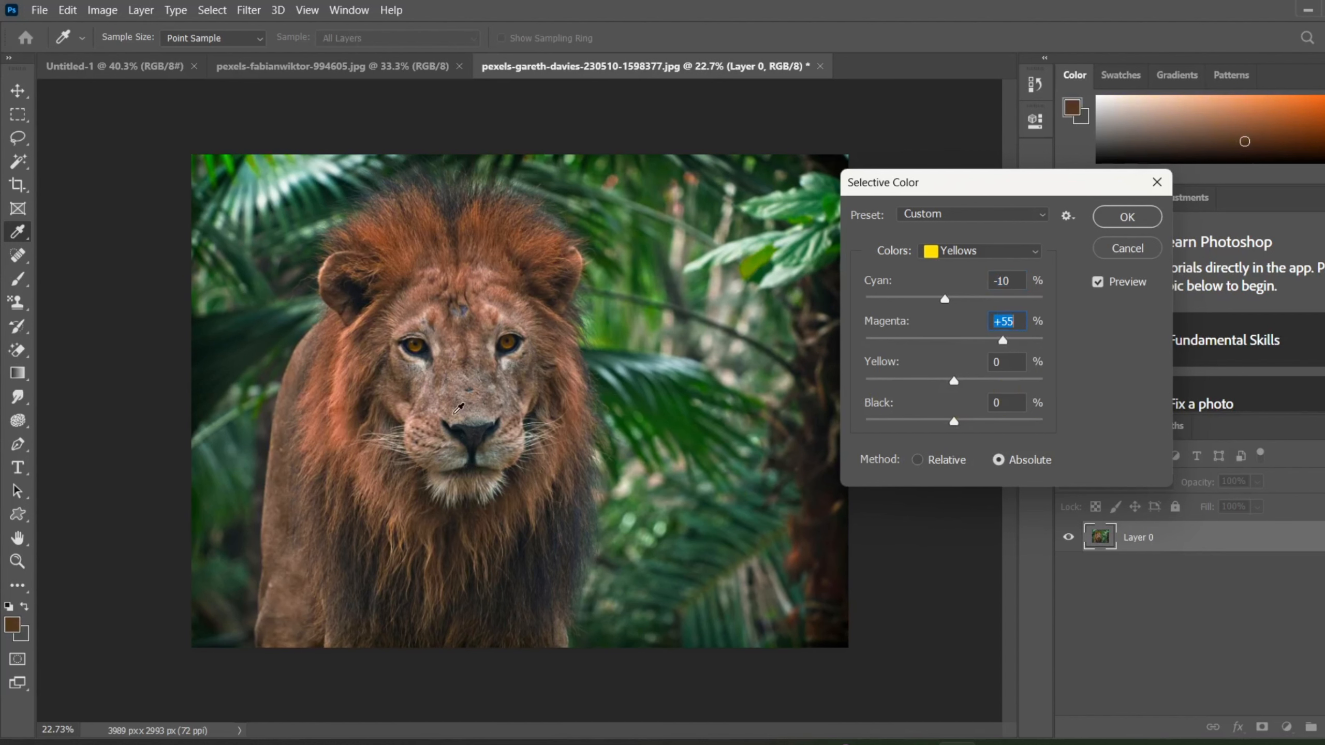
{"action": "left_click", "coordinate": [418, 342]}
{"action": "left_click_drag", "start_coordinate": [1004, 345], "coordinate": [840, 348]}
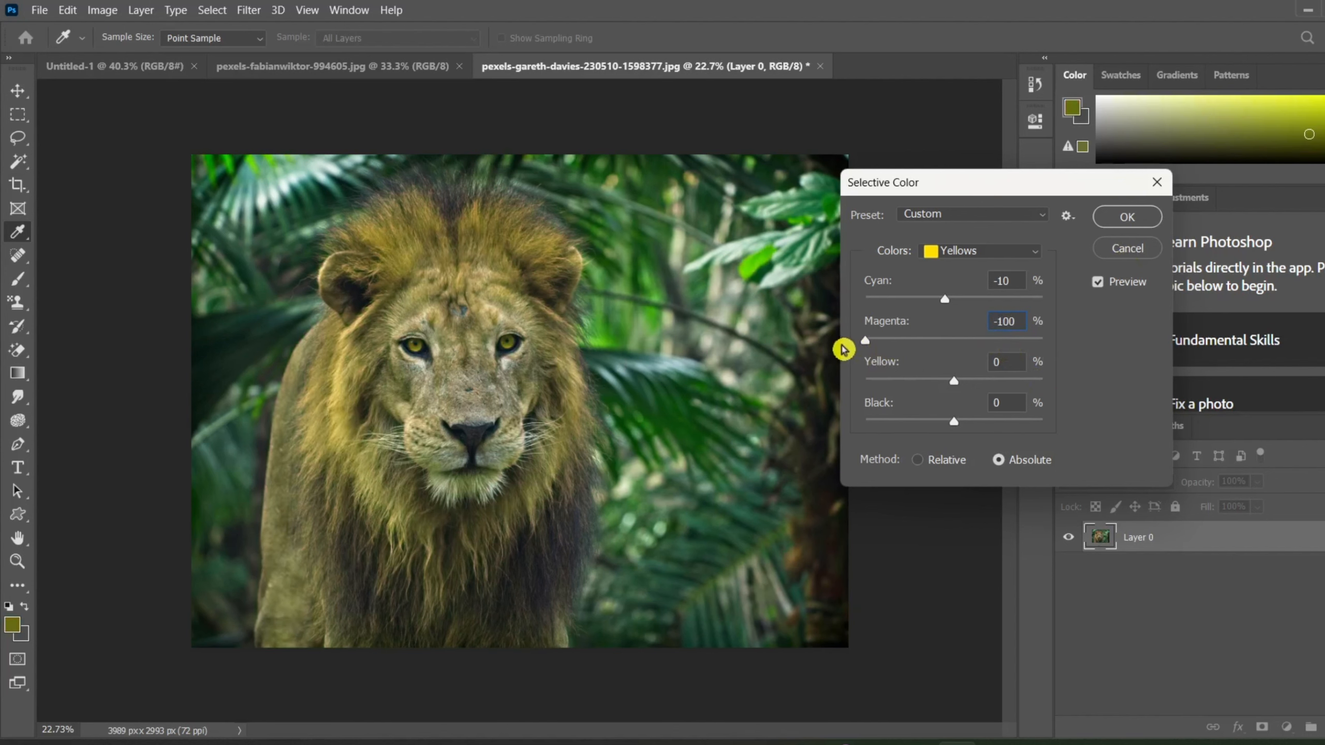
{"action": "left_click_drag", "start_coordinate": [844, 349], "coordinate": [1058, 371]}
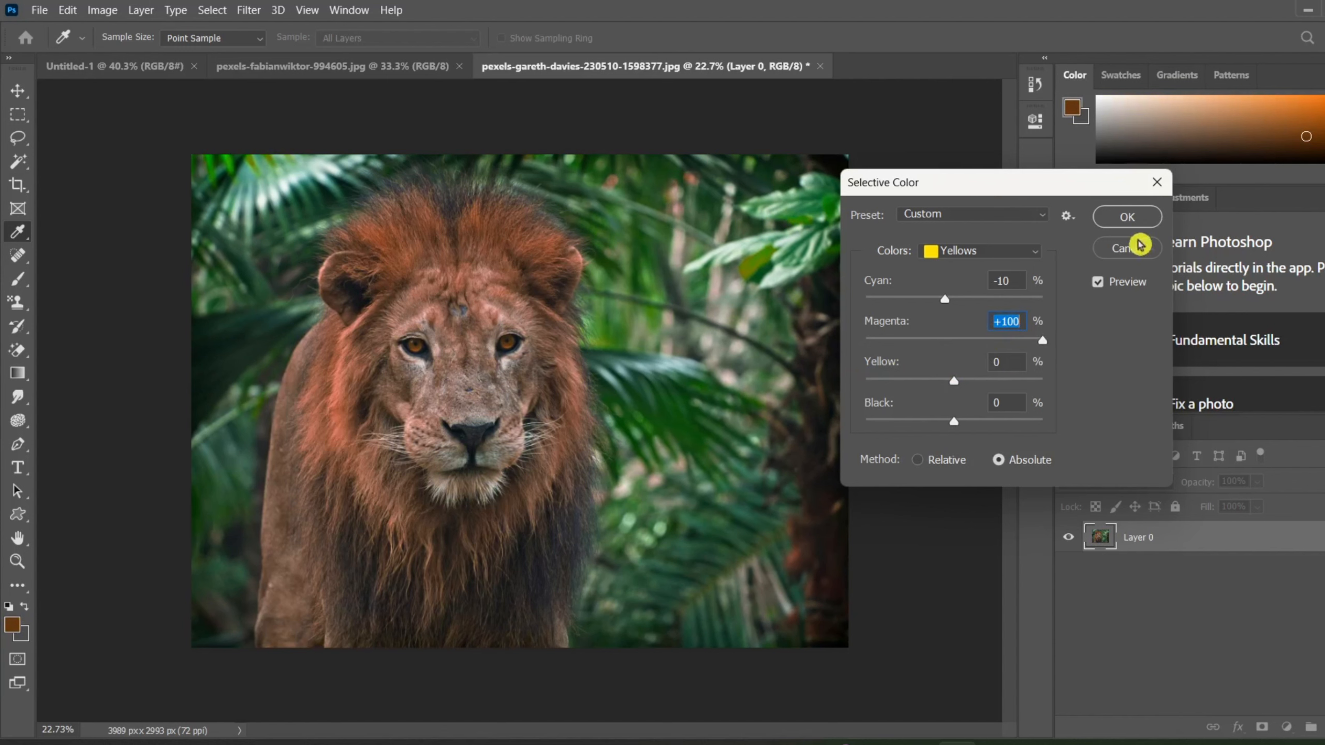
{"action": "left_click", "coordinate": [1136, 222]}
Undo the Selective Color adjustment and the conversion of the background into a regular layer.
{"action": "key", "text": "v"}
{"action": "key", "text": "ctrl+z"}
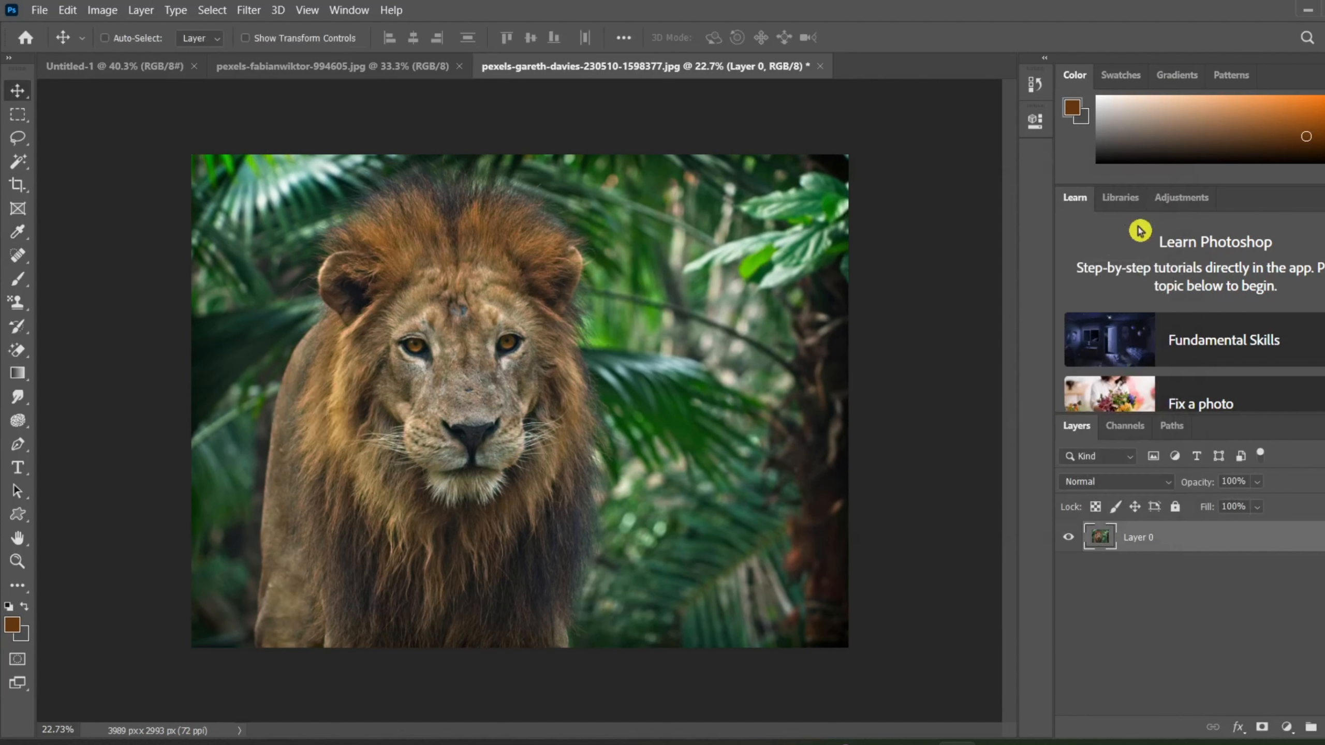
{"action": "key", "text": "ctrl+z"}
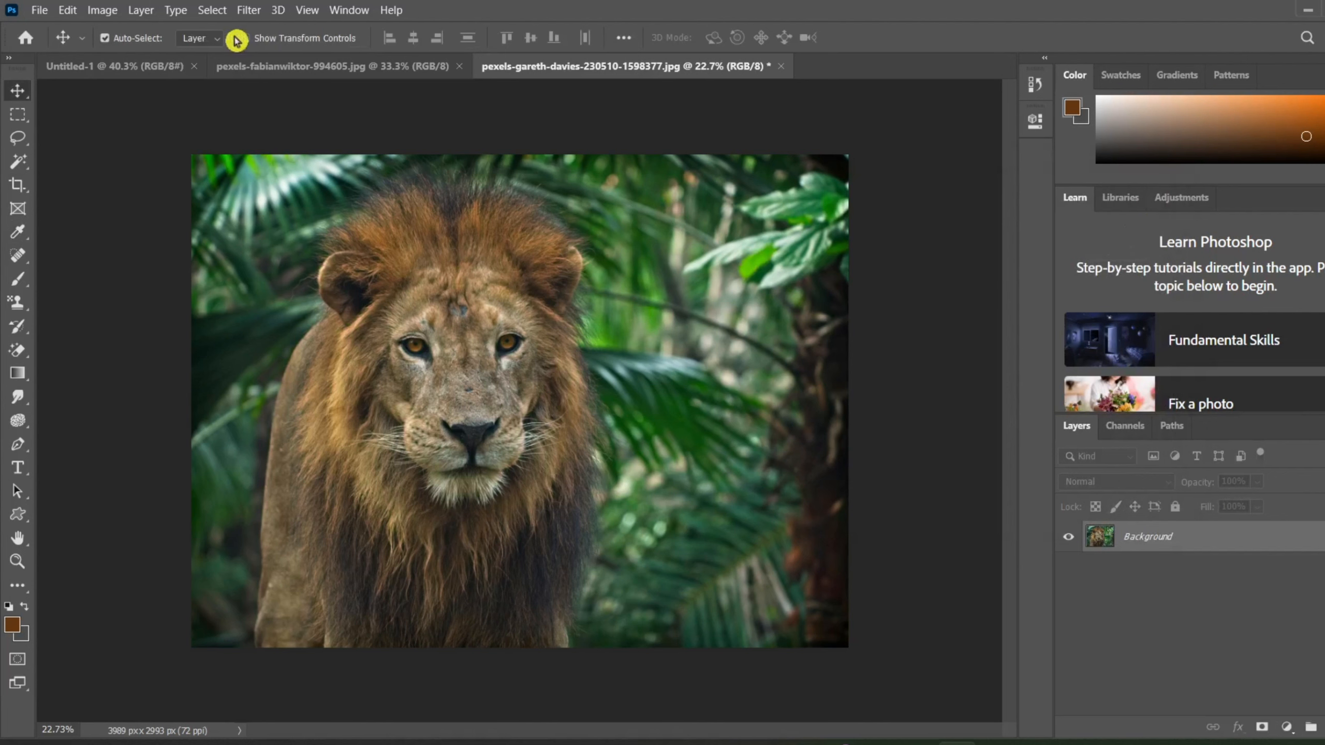
Start a Shadows/Highlights adjustment with its dialog clear of the lion, and try the shadows amount at 100%.
{"action": "left_click", "coordinate": [102, 10]}
{"action": "mouse_move", "coordinate": [116, 56]}
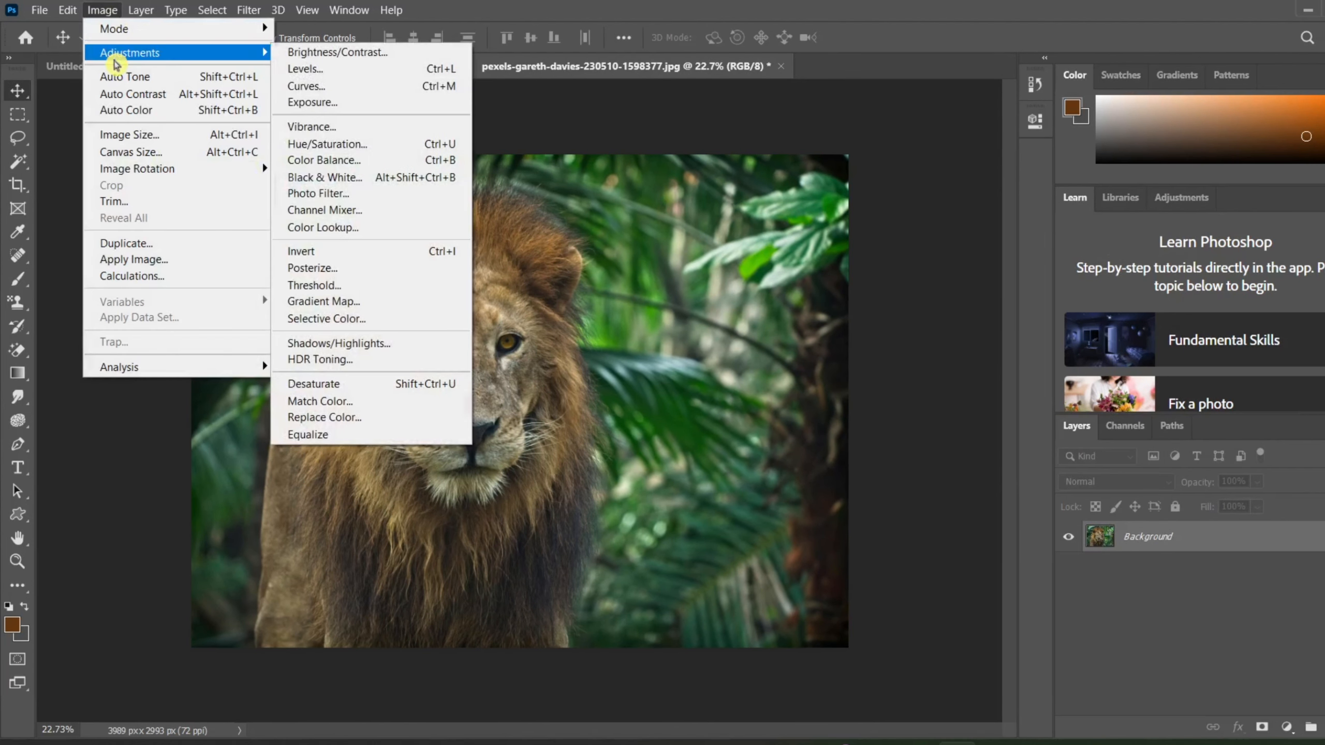
{"action": "left_click", "coordinate": [401, 343]}
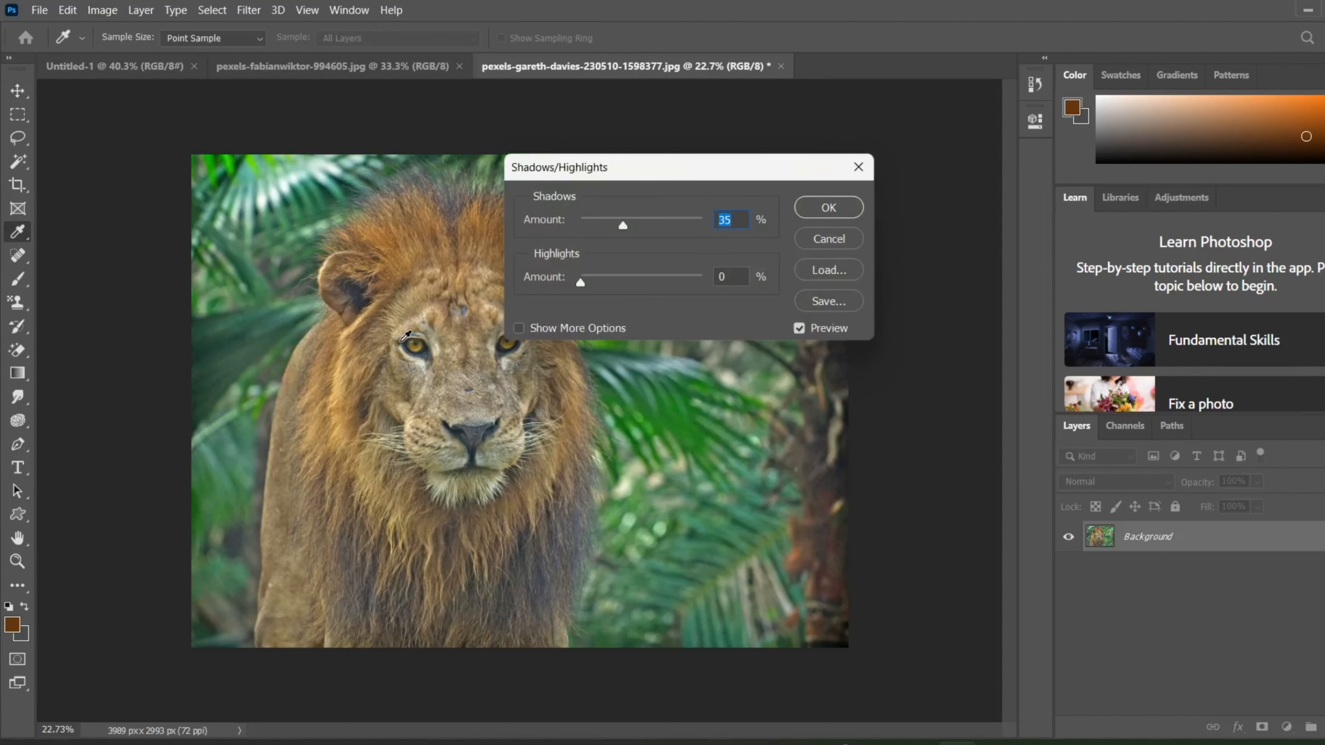
{"action": "left_click_drag", "start_coordinate": [689, 179], "coordinate": [1011, 233]}
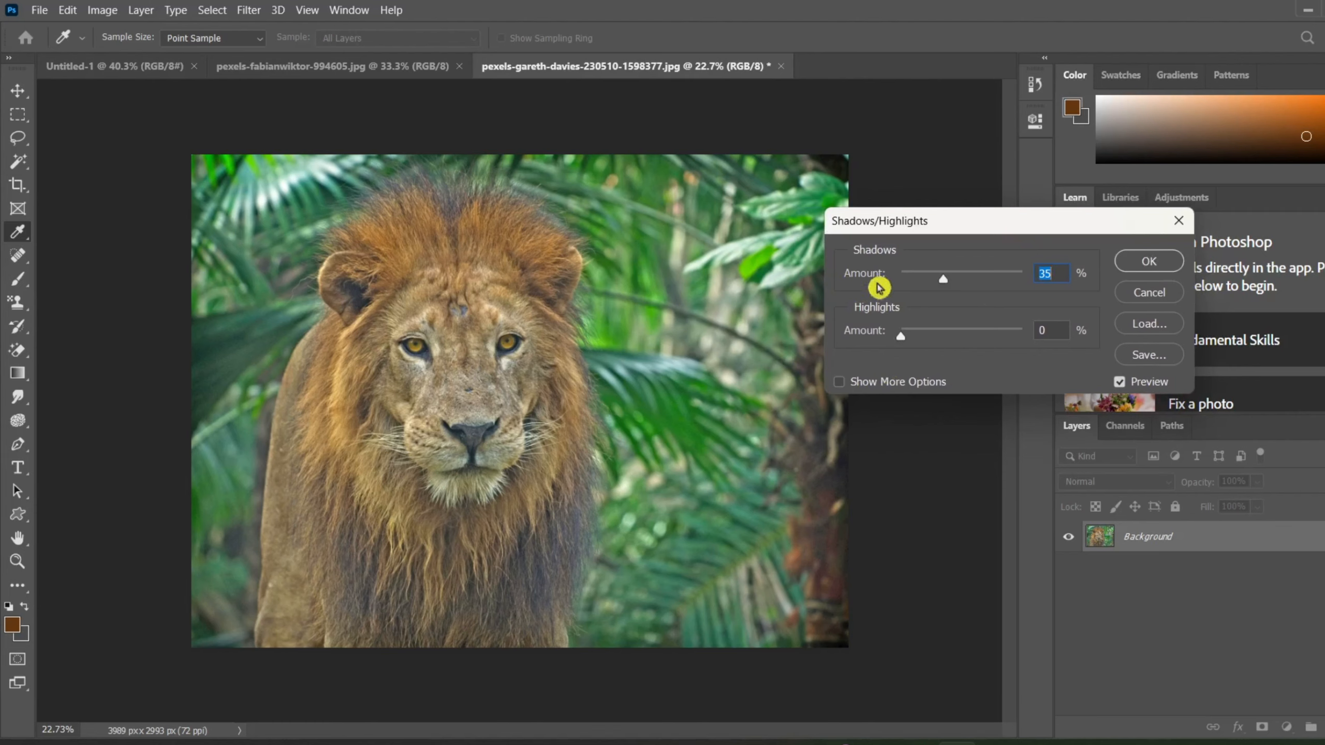
{"action": "left_click_drag", "start_coordinate": [945, 285], "coordinate": [1038, 277]}
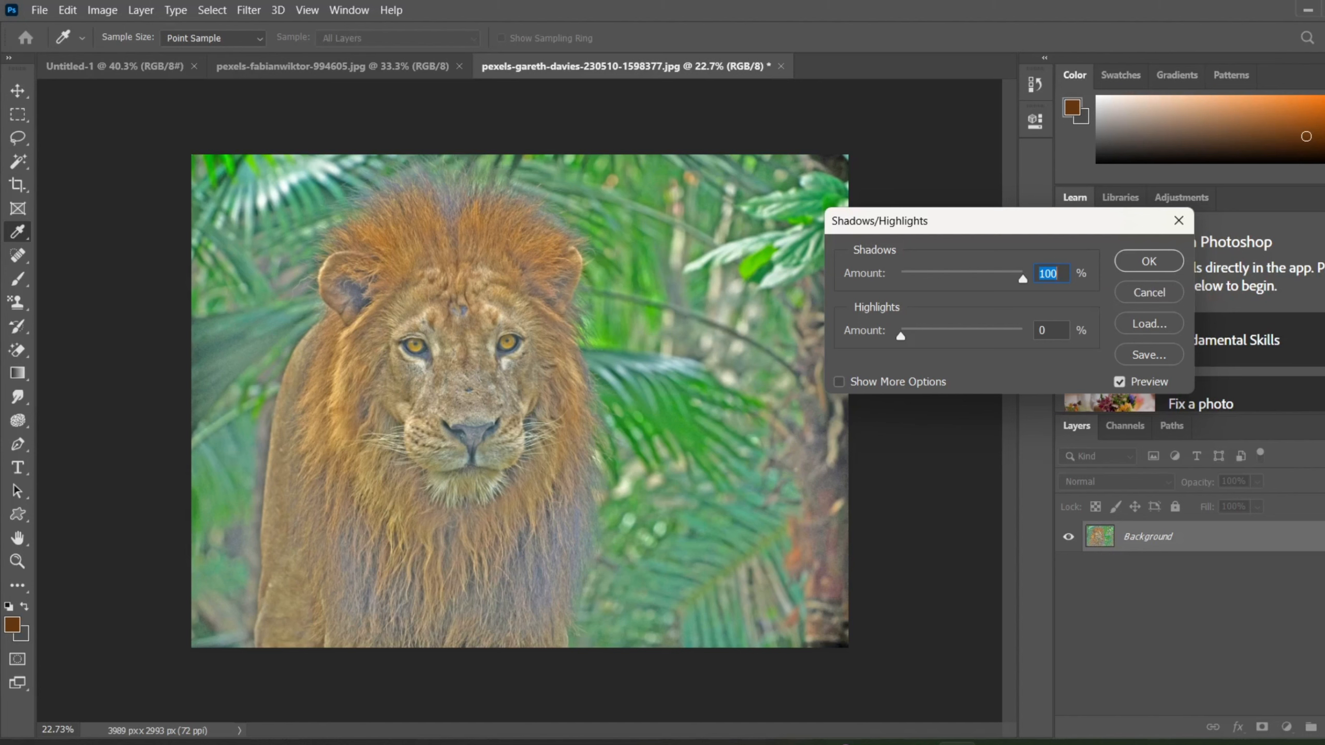
{"action": "left_click", "coordinate": [1040, 273]}
{"action": "mouse_move", "coordinate": [1021, 267]}
{"action": "left_mouse_down"}
{"action": "mouse_move", "coordinate": [985, 272]}
{"action": "mouse_move", "coordinate": [1023, 278]}
{"action": "left_mouse_up"}
{"action": "left_click", "coordinate": [853, 177]}
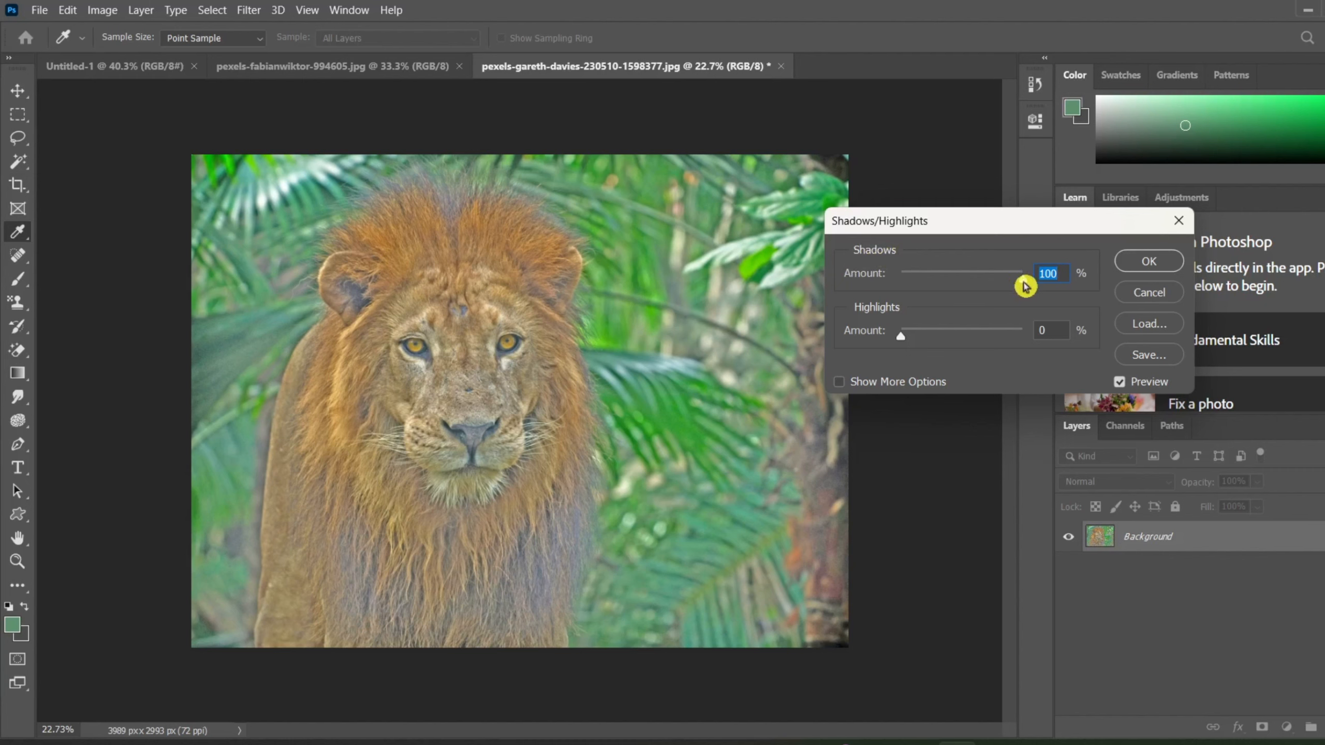
Set the shadows amount to 0% and the highlights amount to 100%, and apply the Shadows/Highlights adjustment.
{"action": "left_click_drag", "start_coordinate": [1021, 284], "coordinate": [852, 300]}
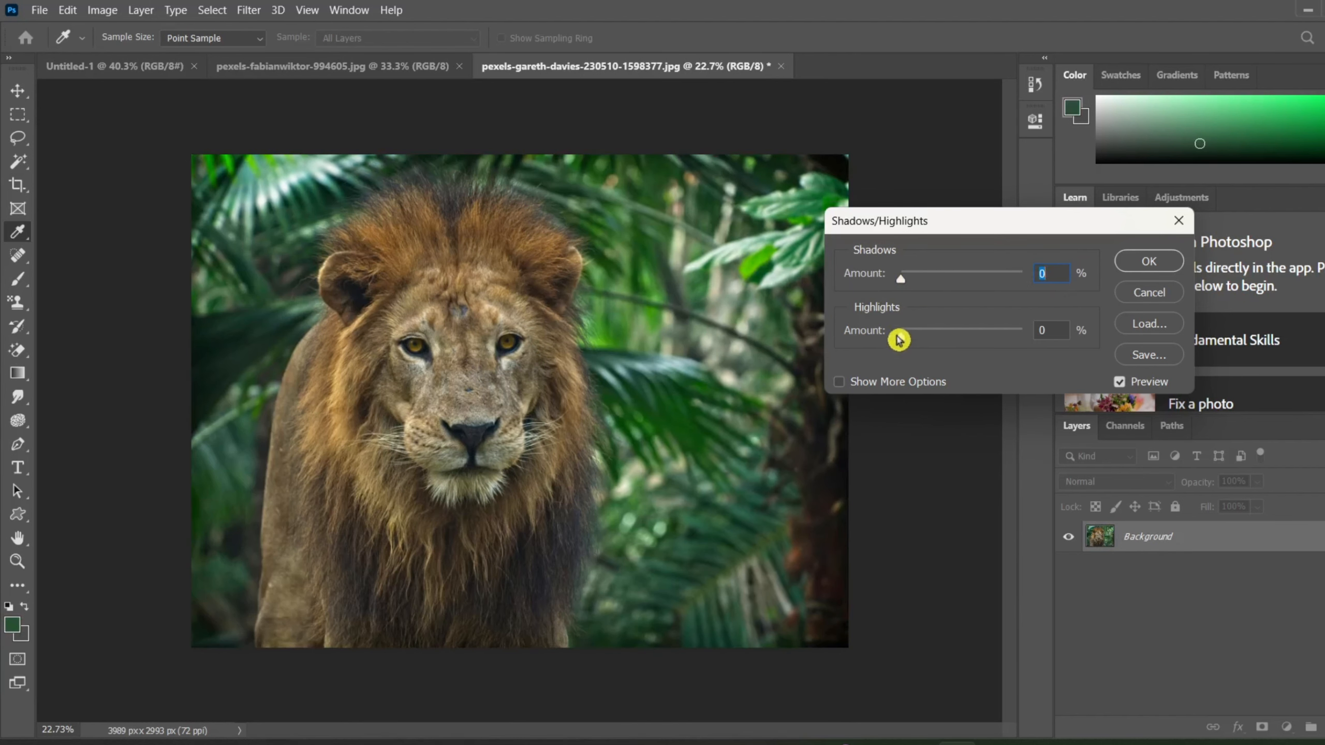
{"action": "mouse_move", "coordinate": [898, 339]}
{"action": "left_mouse_down"}
{"action": "mouse_move", "coordinate": [1147, 336]}
{"action": "mouse_move", "coordinate": [863, 325]}
{"action": "mouse_move", "coordinate": [791, 342]}
{"action": "mouse_move", "coordinate": [1070, 331]}
{"action": "mouse_move", "coordinate": [900, 338]}
{"action": "left_mouse_up"}
{"action": "left_click_drag", "start_coordinate": [901, 343], "coordinate": [1038, 354]}
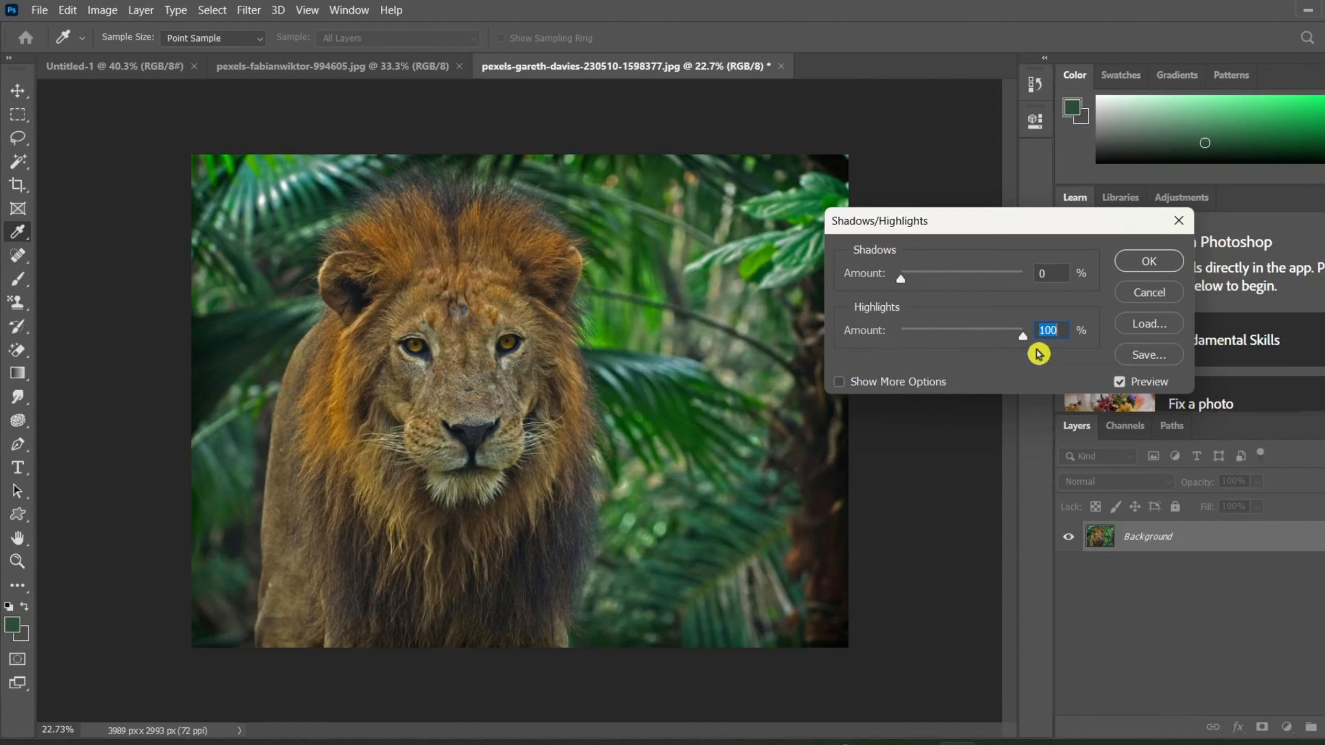
{"action": "left_click", "coordinate": [1148, 262]}
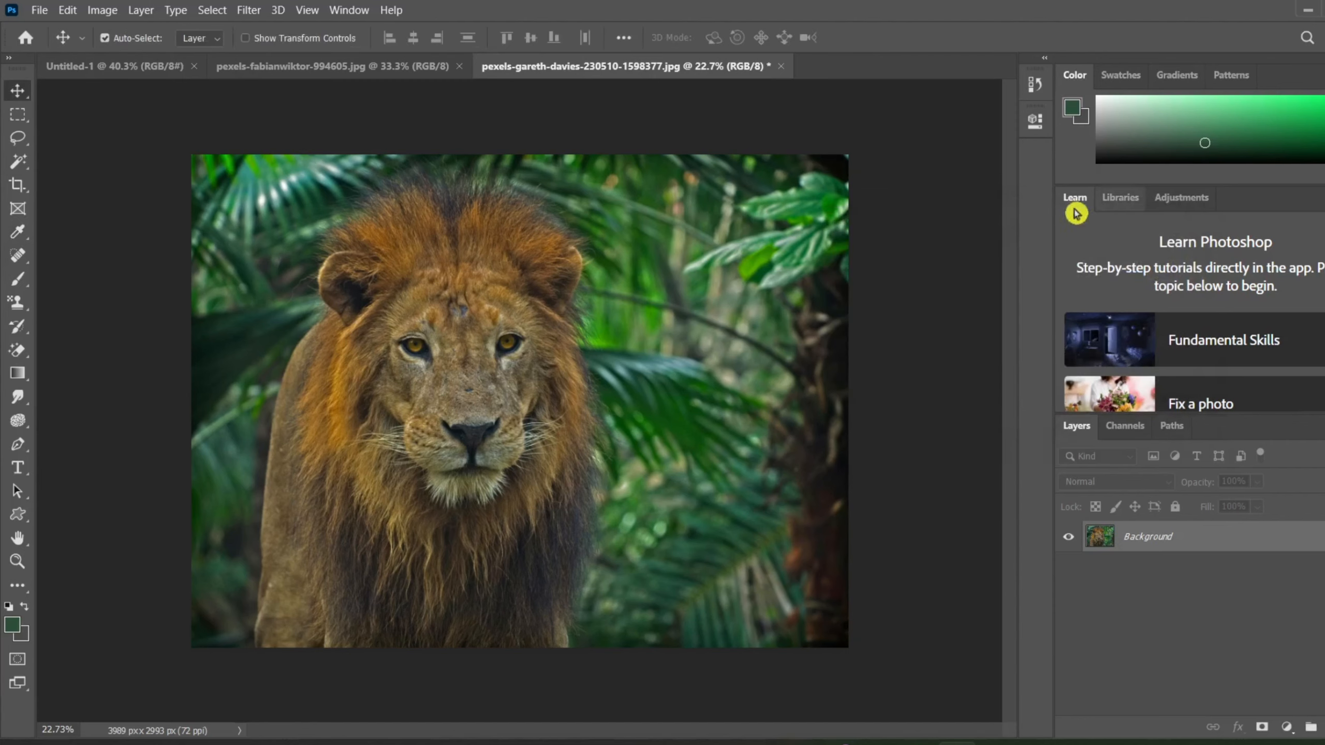
In the Untitled-1 document, add the horizontal text "hello" in the upper part of the blank canvas.
{"action": "left_click", "coordinate": [71, 64]}
{"action": "left_click", "coordinate": [17, 466]}
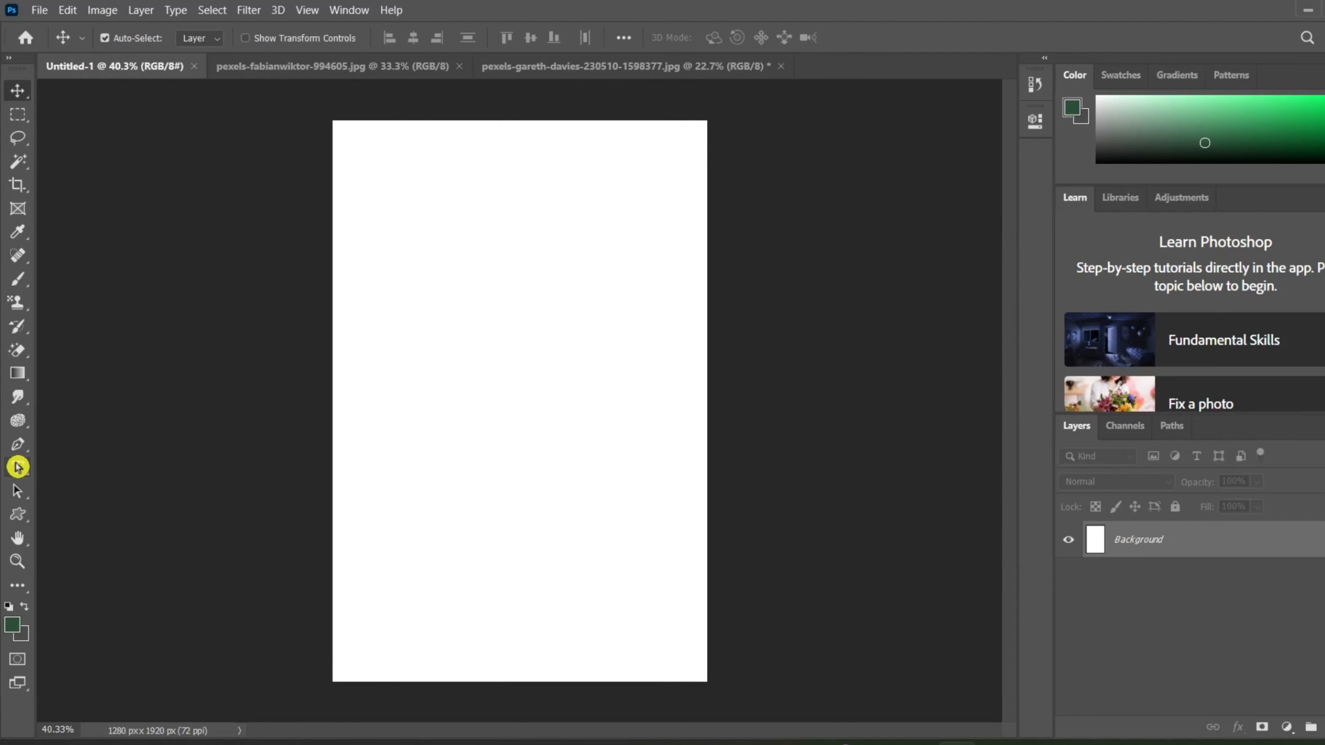
{"action": "right_click", "coordinate": [19, 466]}
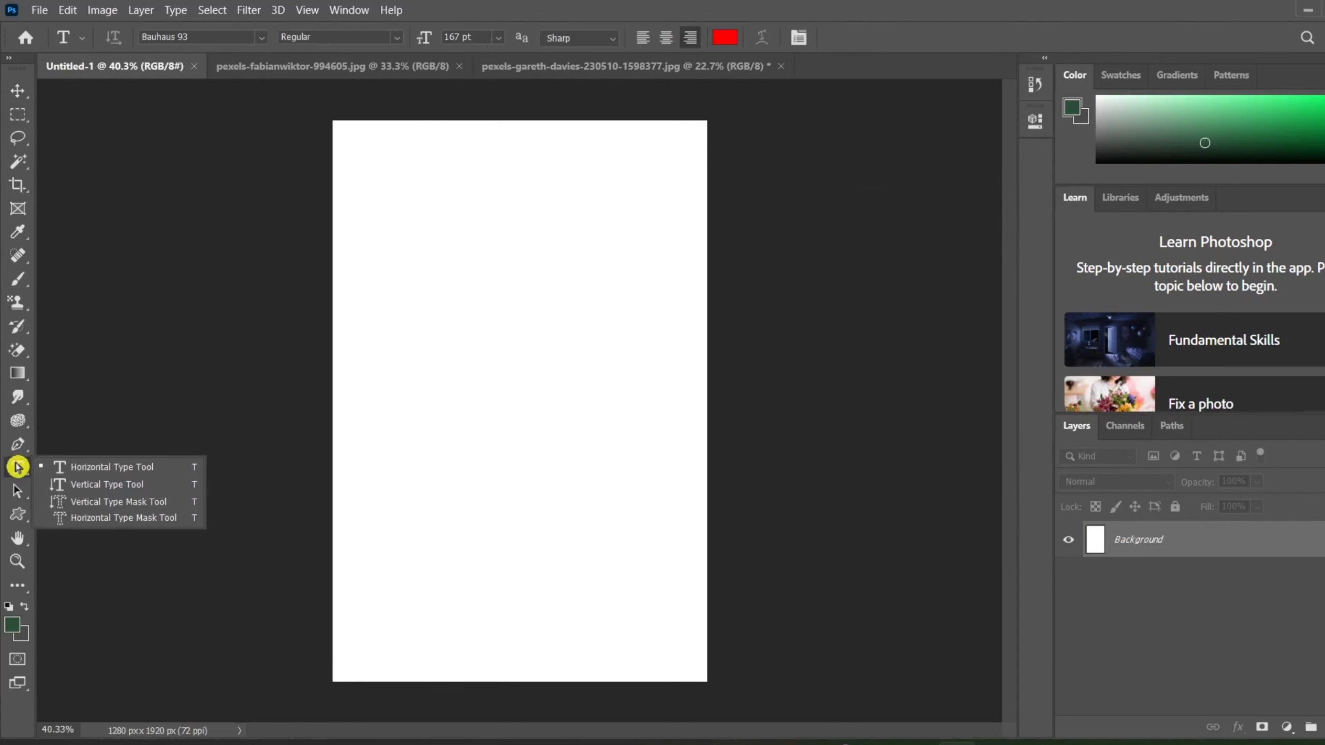
{"action": "left_click", "coordinate": [98, 473]}
{"action": "left_click", "coordinate": [451, 250]}
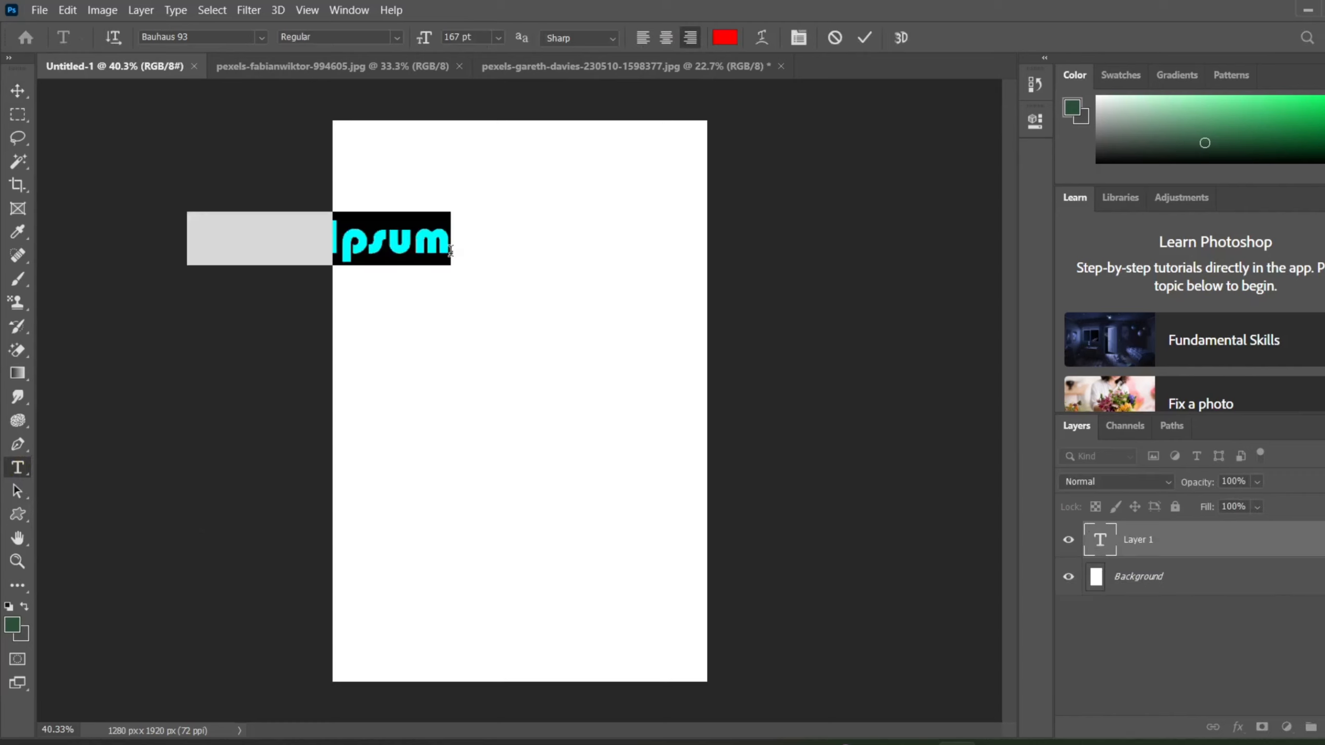
{"action": "key", "text": "BackSpace"}
{"action": "type", "text": "hello"}
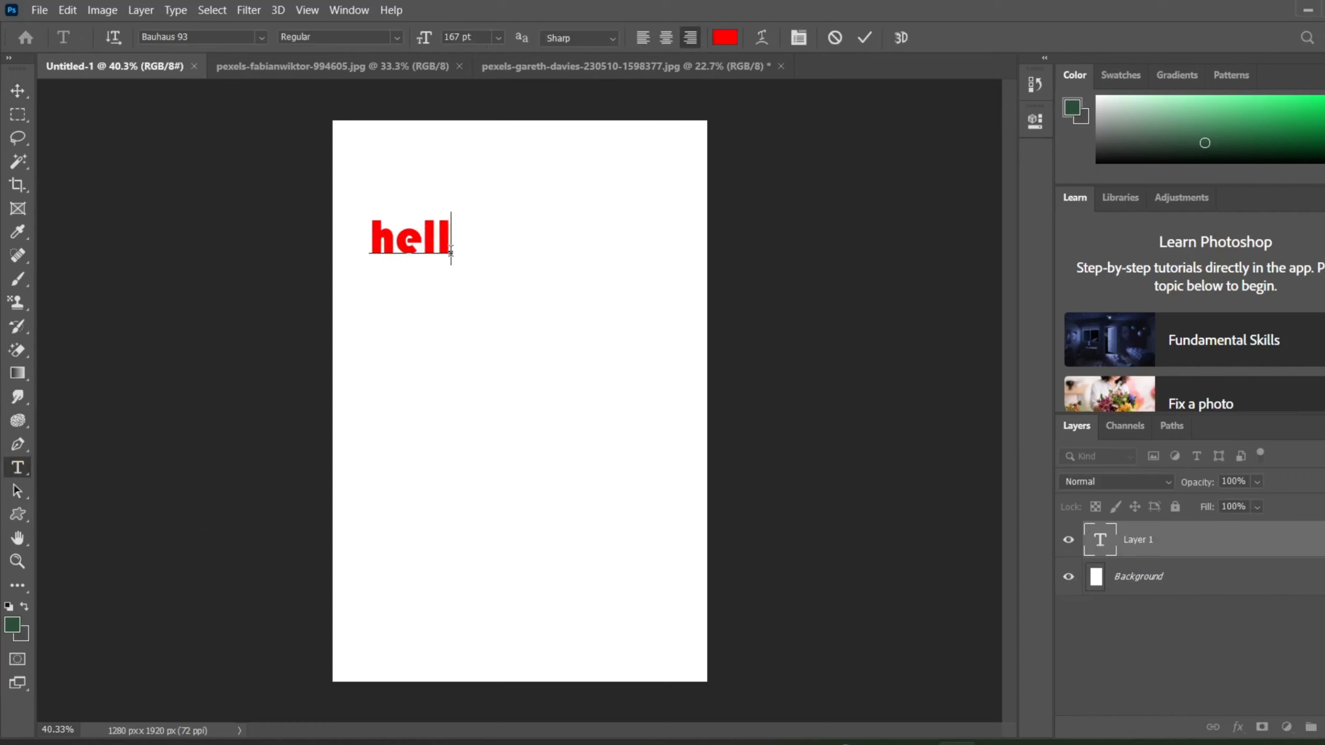
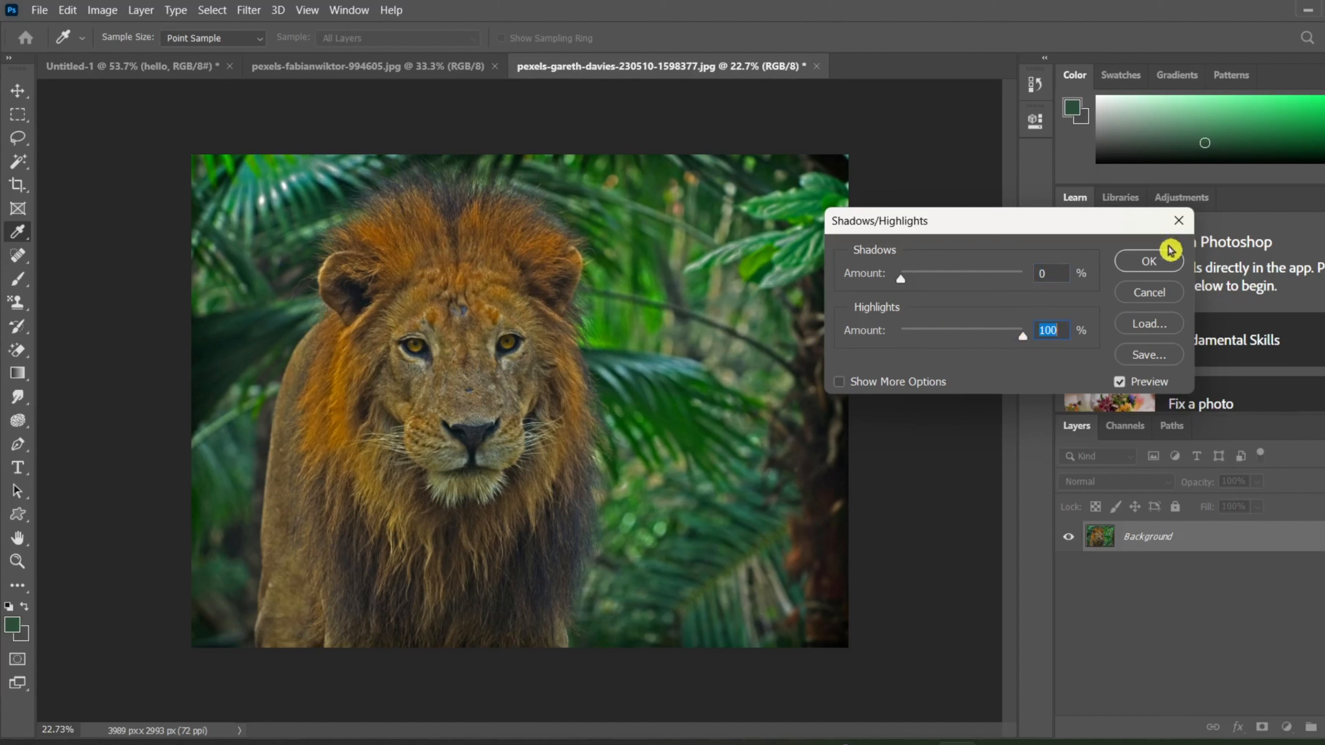
Apply the Shadows/Highlights adjustment to the lion photo with shadows at 0% and highlights at 100%.
{"action": "left_click", "coordinate": [1150, 265]}
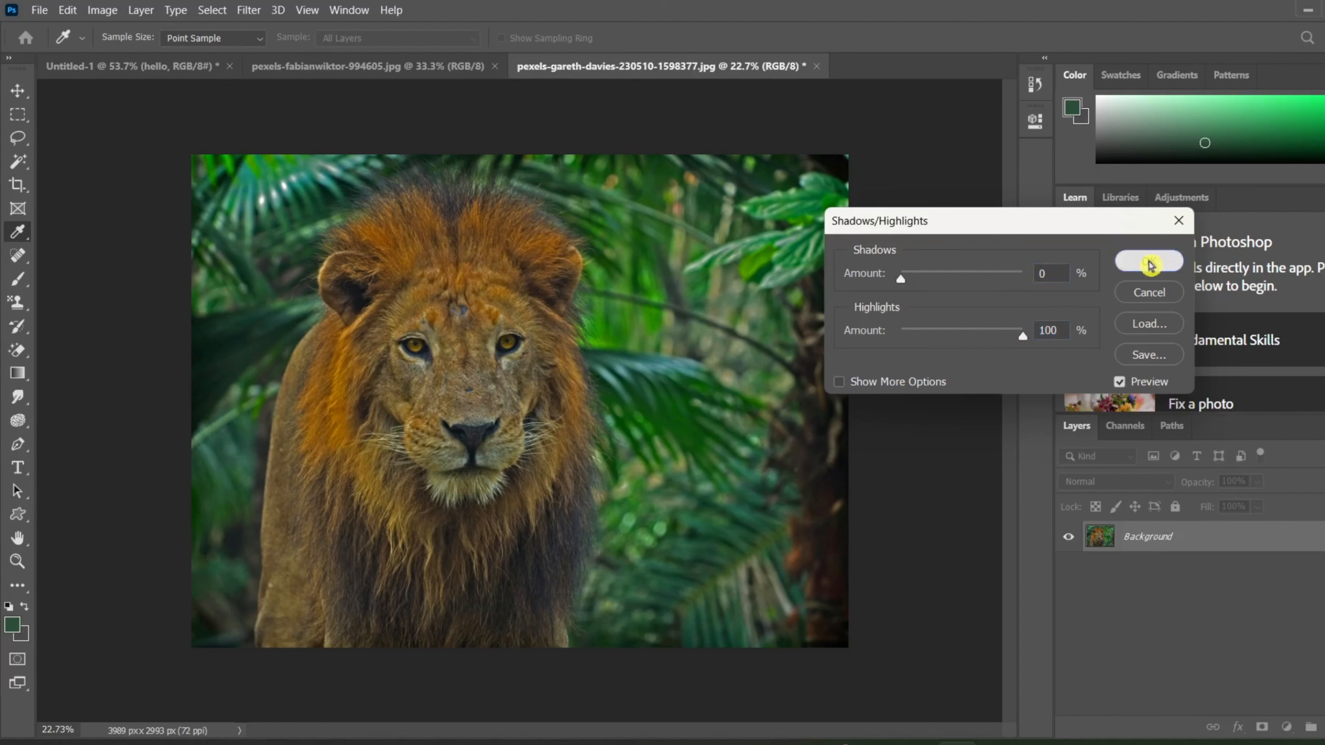
{"action": "key", "text": "t"}
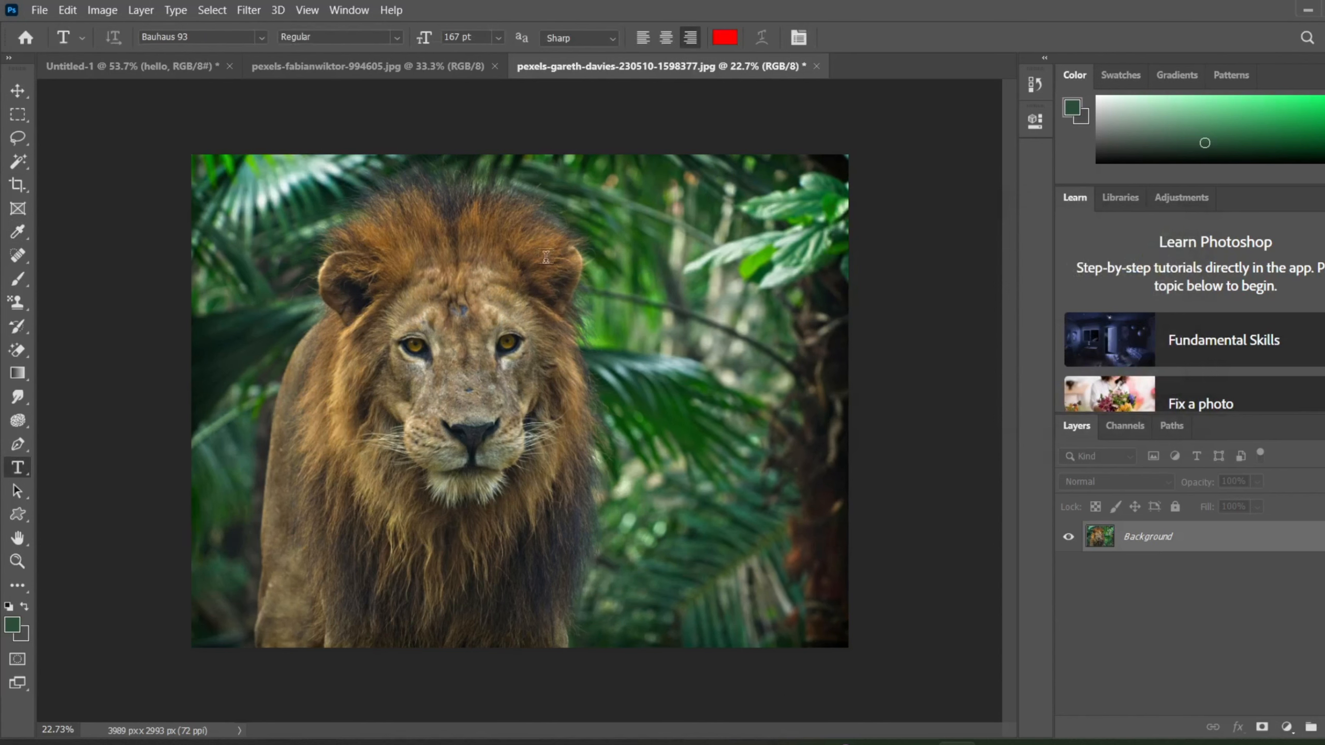
Start an HDR Toning adjustment on the lion photo, with its dialog clear of the lion.
{"action": "left_click", "coordinate": [102, 10]}
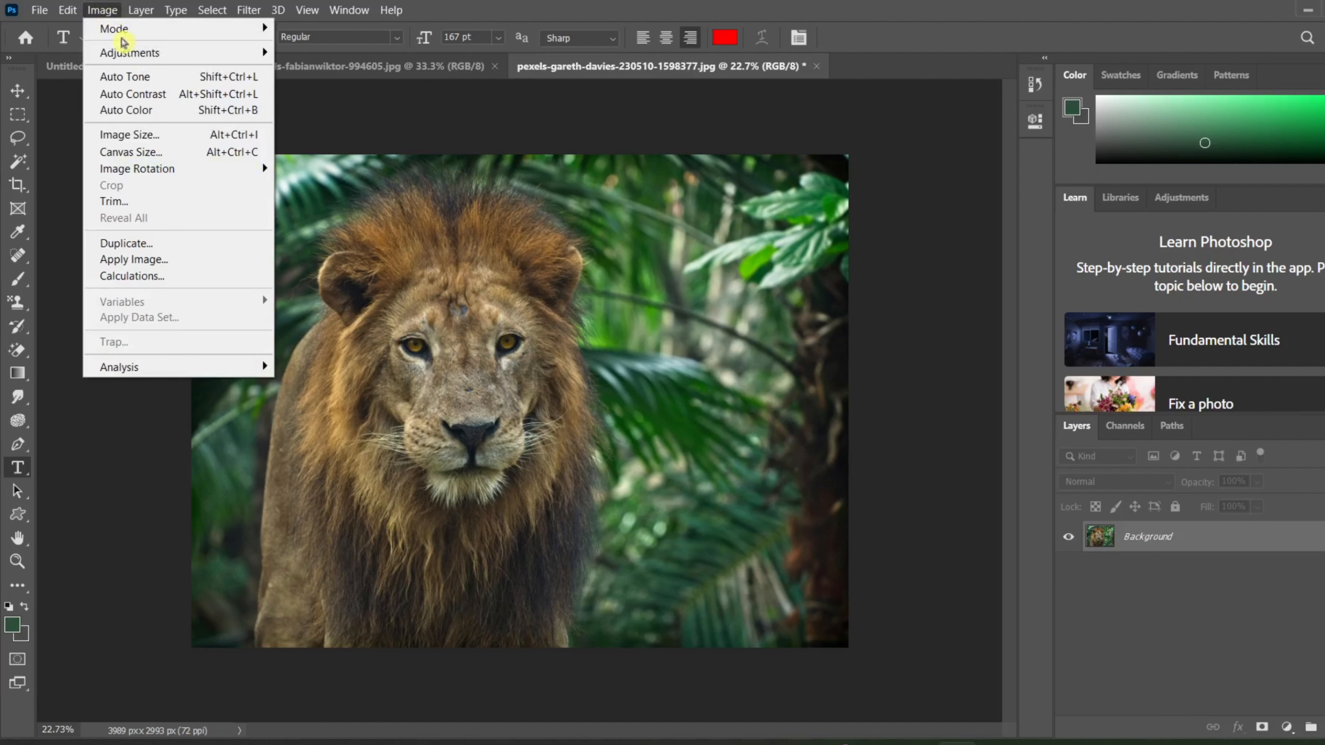
{"action": "mouse_move", "coordinate": [119, 52]}
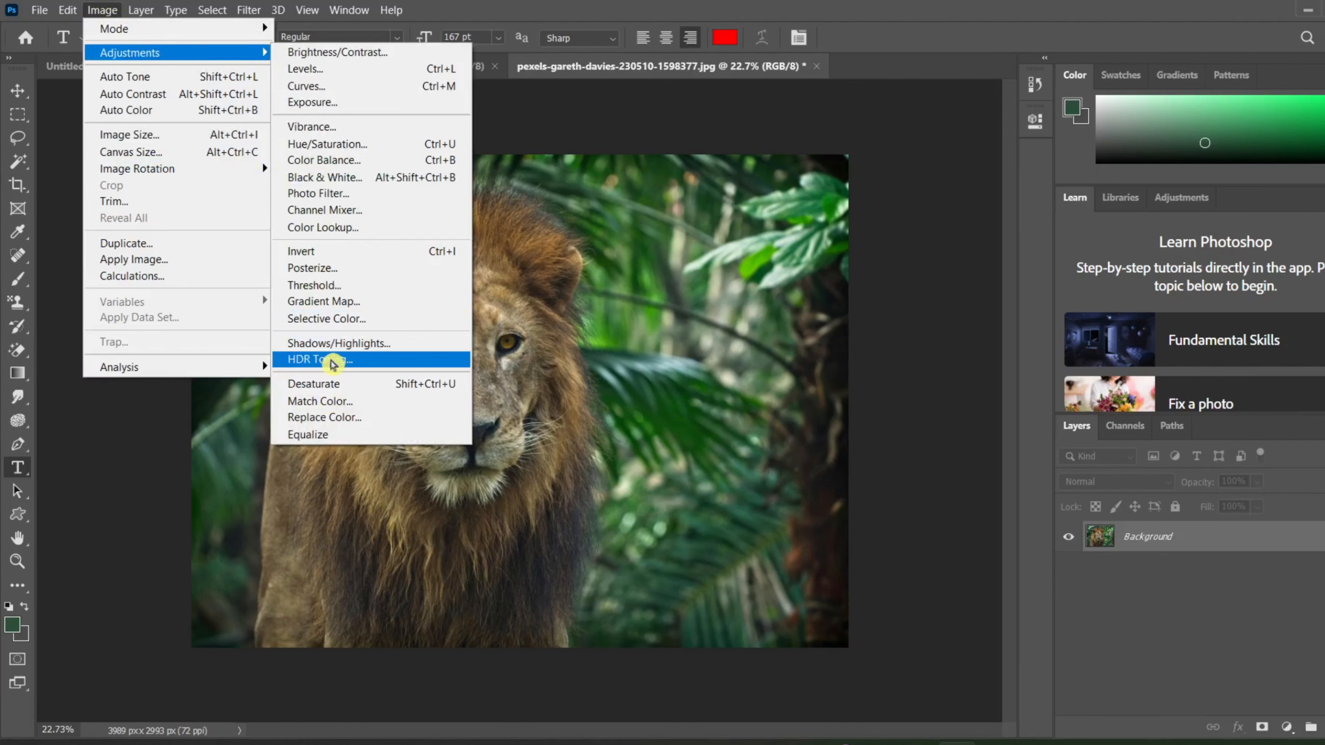
{"action": "left_click", "coordinate": [333, 364]}
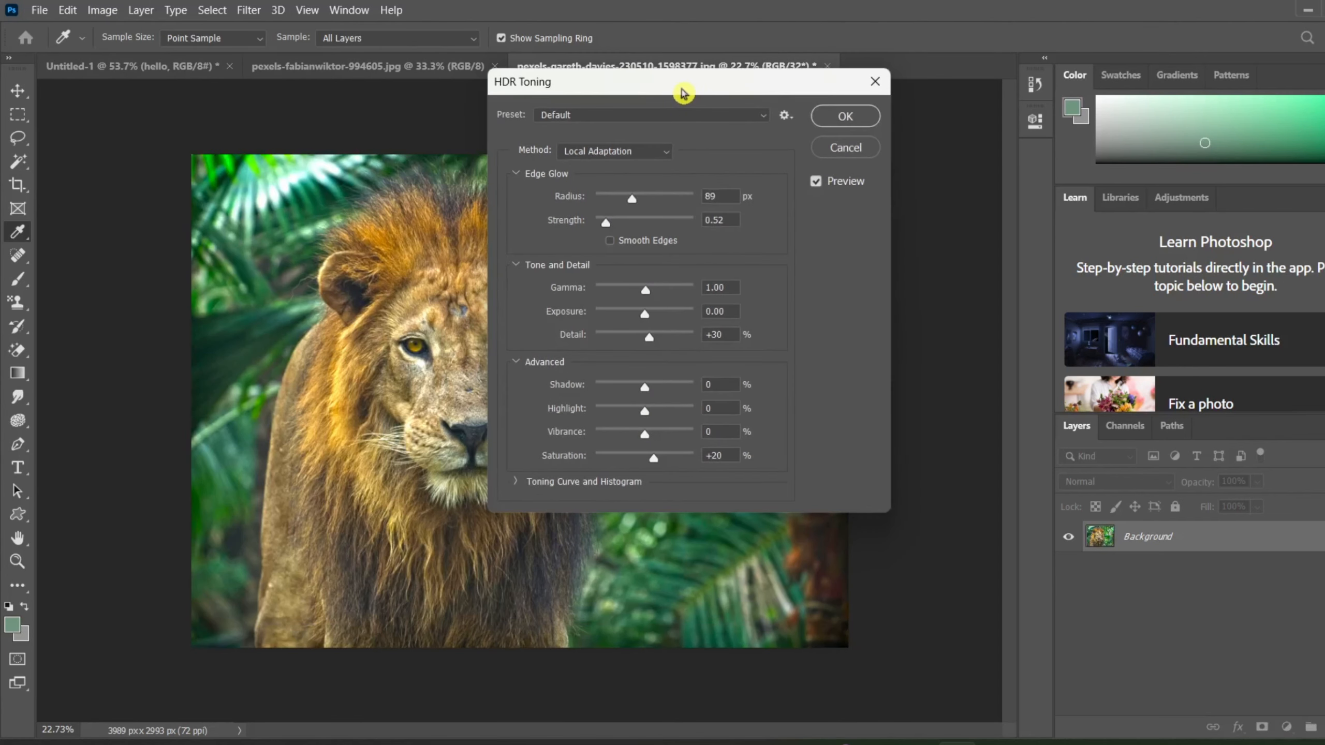
{"action": "left_click_drag", "start_coordinate": [678, 91], "coordinate": [1030, 150]}
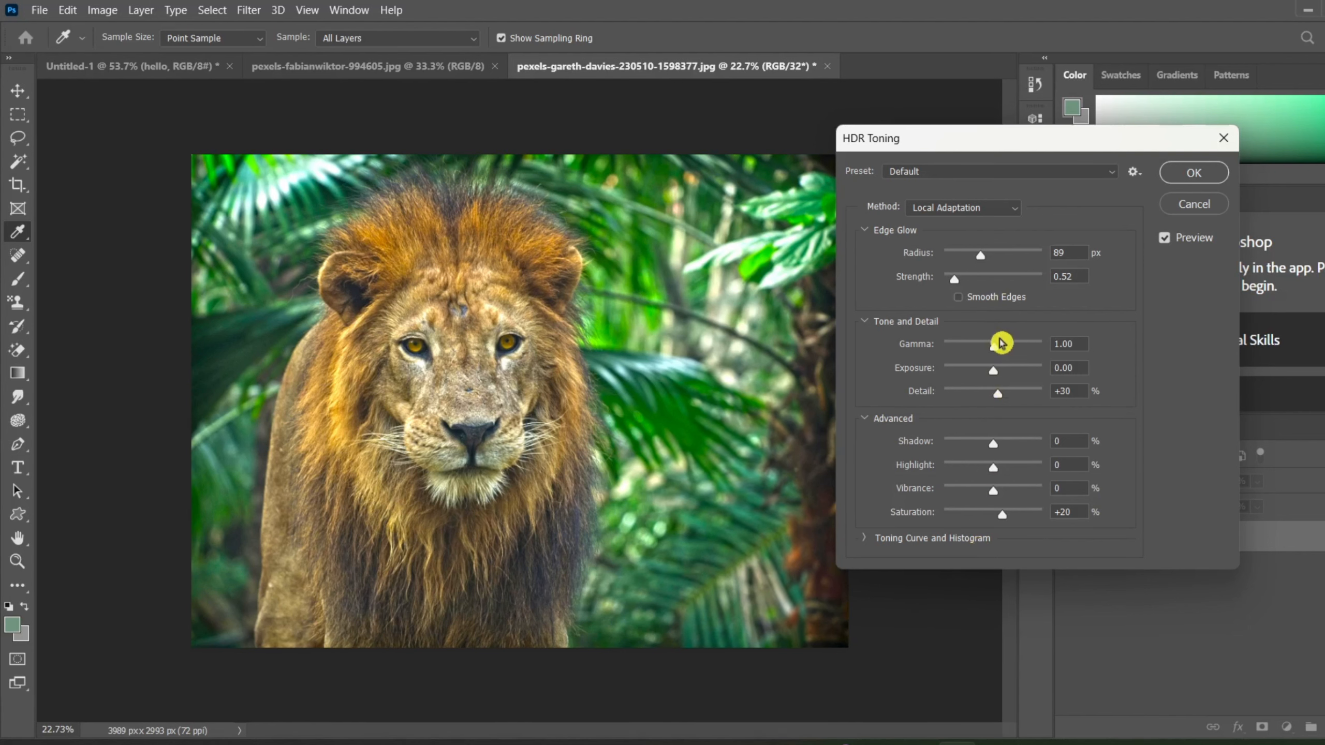
{"action": "scroll", "coordinate": [1001, 343], "scroll_direction": "down", "scroll_amount": 2}
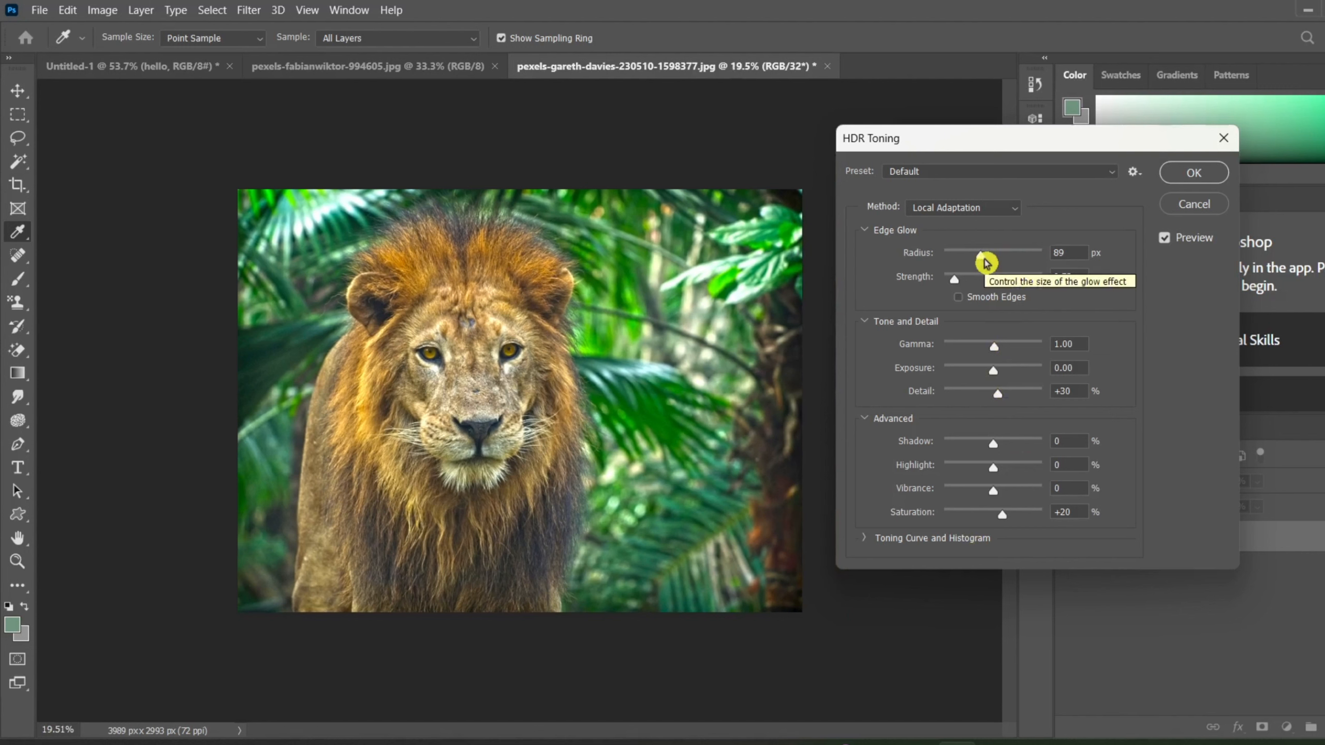
Set the HDR Toning edge glow to radius 237 px and strength 3.32, with gamma 1.21 and exposure -2.52.
{"action": "left_click_drag", "start_coordinate": [986, 263], "coordinate": [1068, 287]}
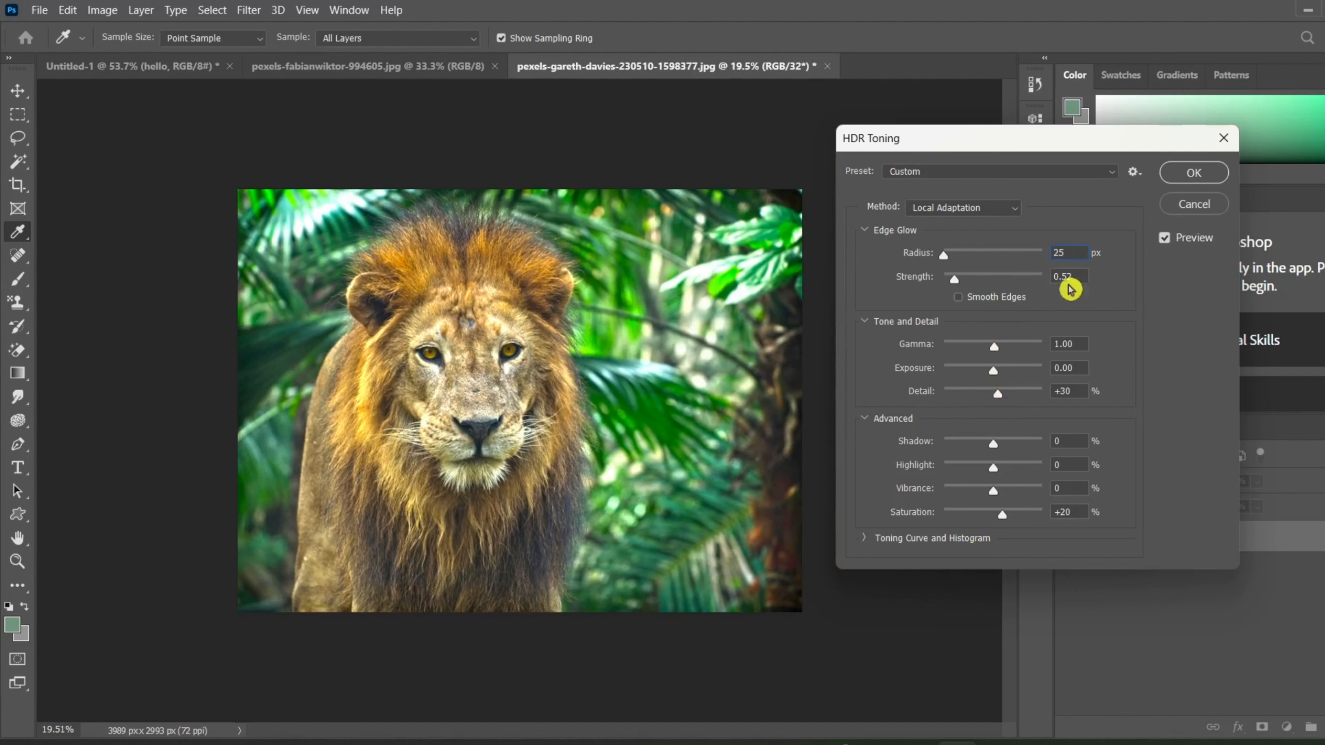
{"action": "left_click_drag", "start_coordinate": [1113, 324], "coordinate": [845, 303]}
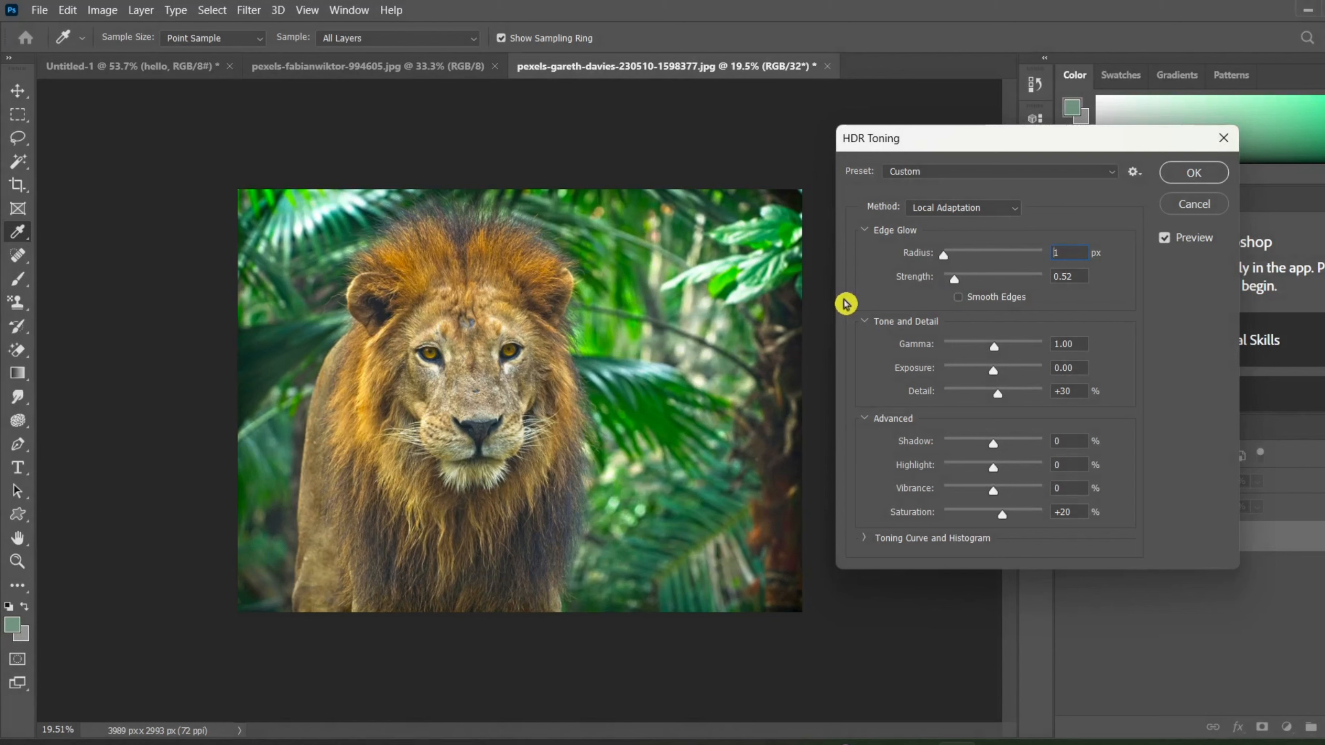
{"action": "left_click_drag", "start_coordinate": [845, 304], "coordinate": [957, 377]}
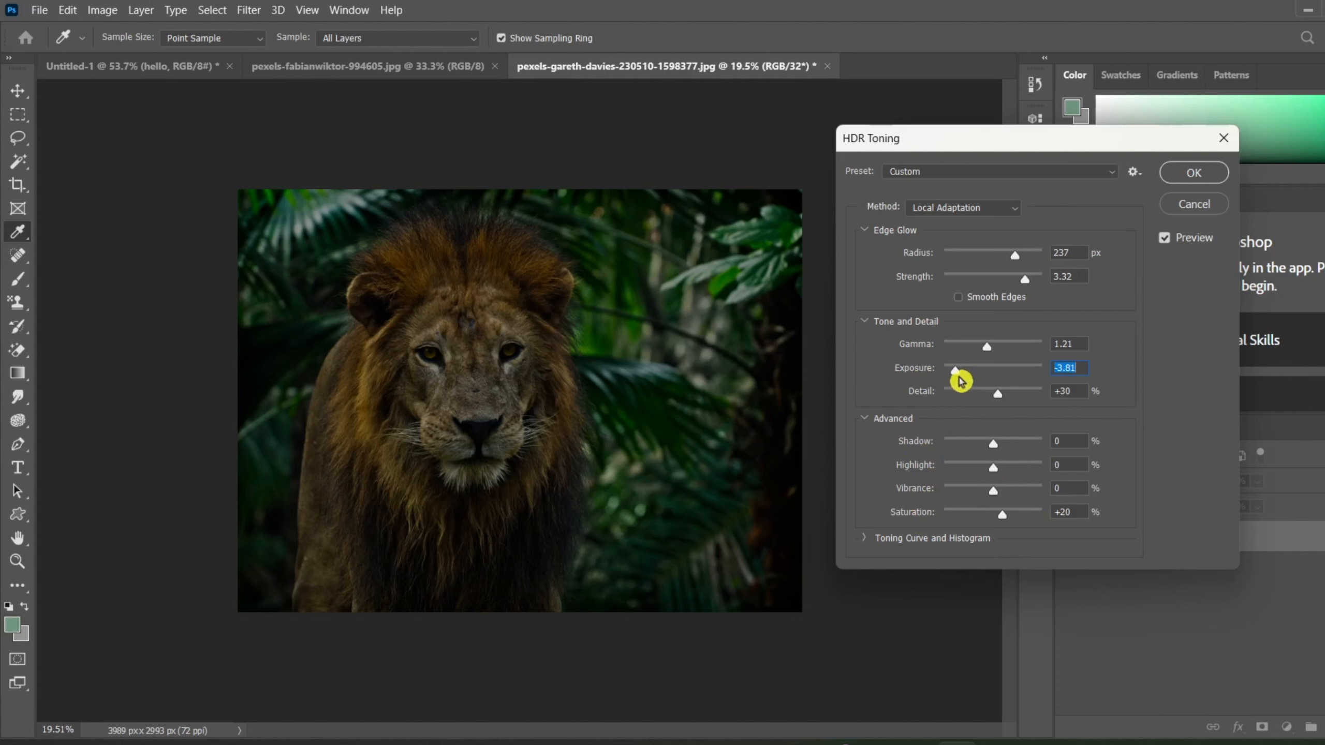
{"action": "left_click_drag", "start_coordinate": [955, 379], "coordinate": [983, 375]}
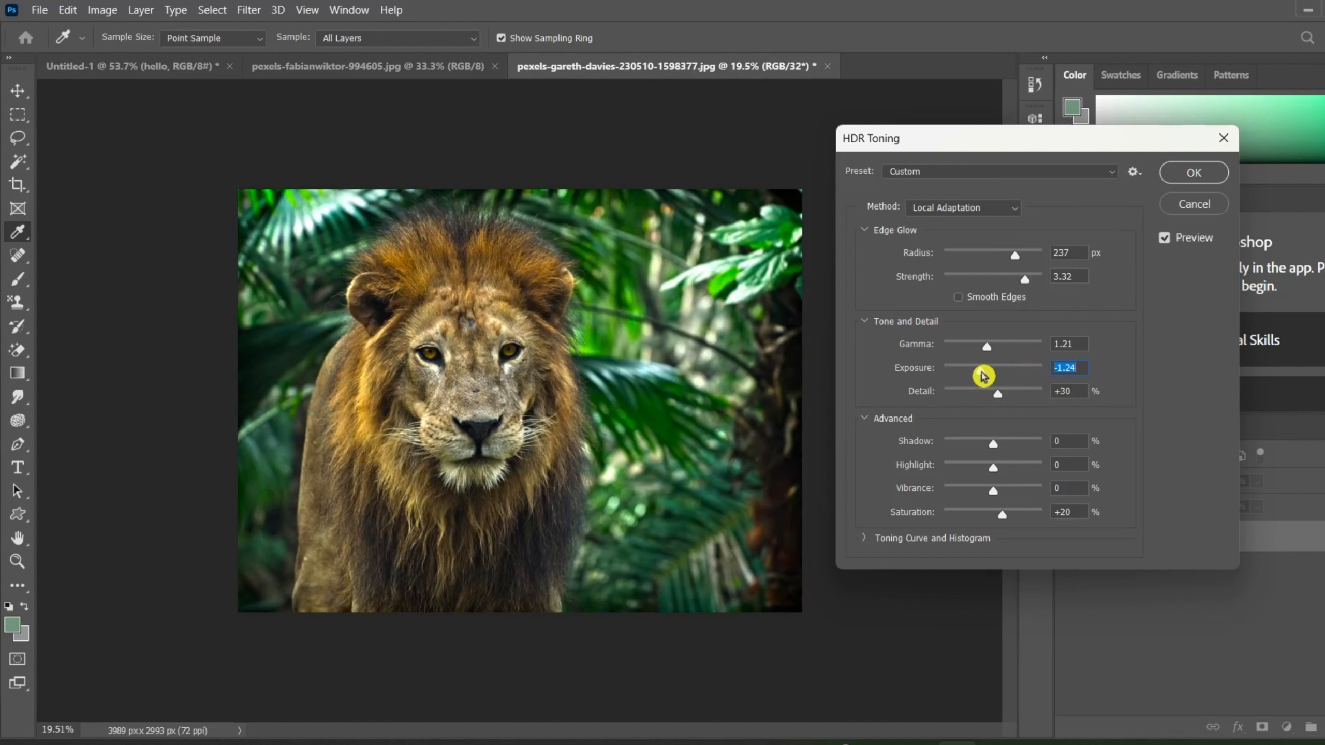
{"action": "mouse_move", "coordinate": [983, 376]}
{"action": "left_mouse_down"}
{"action": "mouse_move", "coordinate": [1015, 371]}
{"action": "mouse_move", "coordinate": [970, 386]}
{"action": "left_mouse_up"}
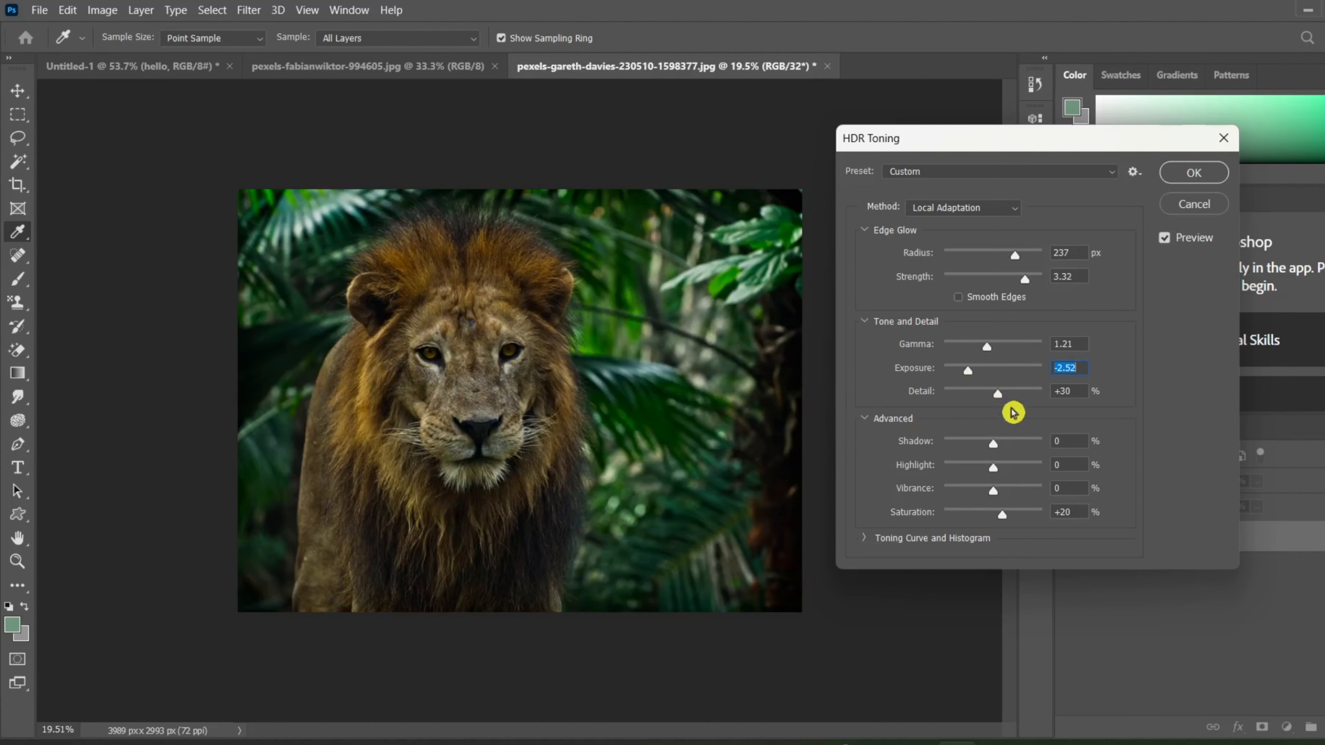
Try the HDR Toning detail at -100% and +300%, and settle it at +63%.
{"action": "left_click_drag", "start_coordinate": [997, 393], "coordinate": [908, 409]}
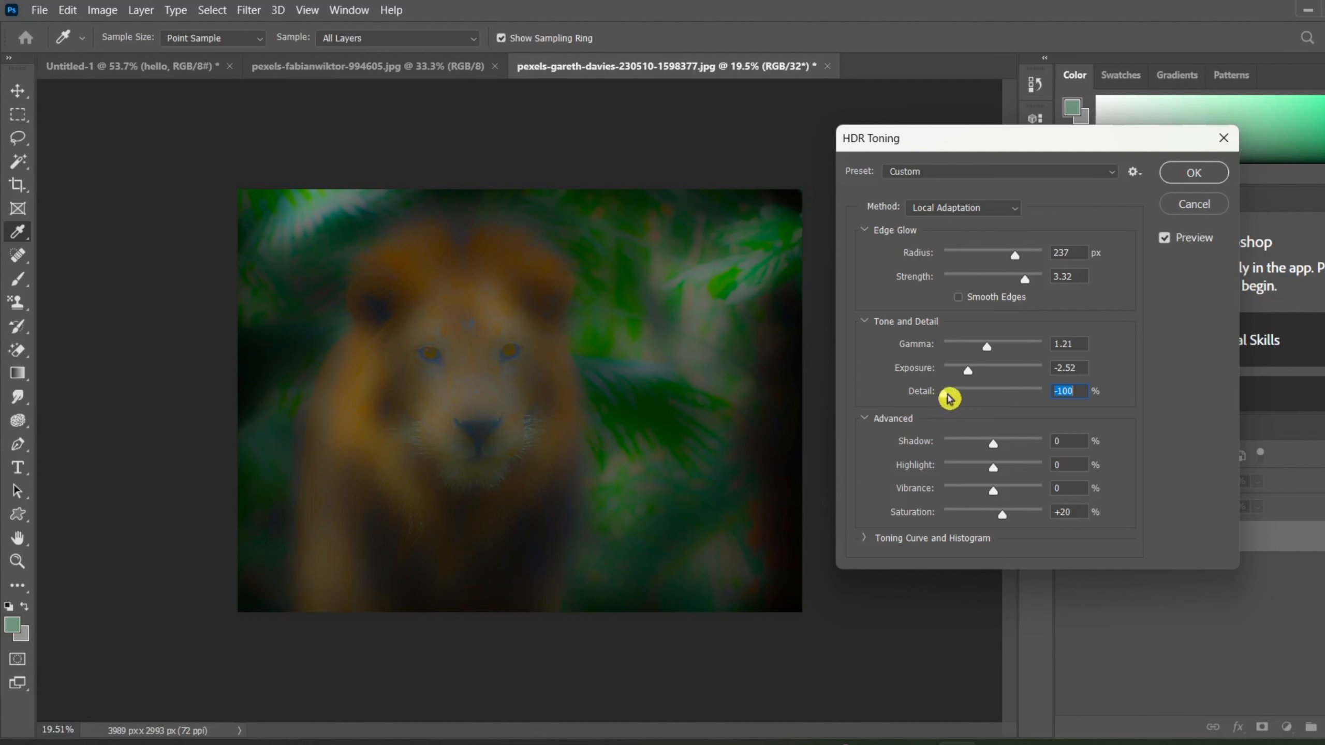
{"action": "left_click_drag", "start_coordinate": [948, 398], "coordinate": [1117, 417]}
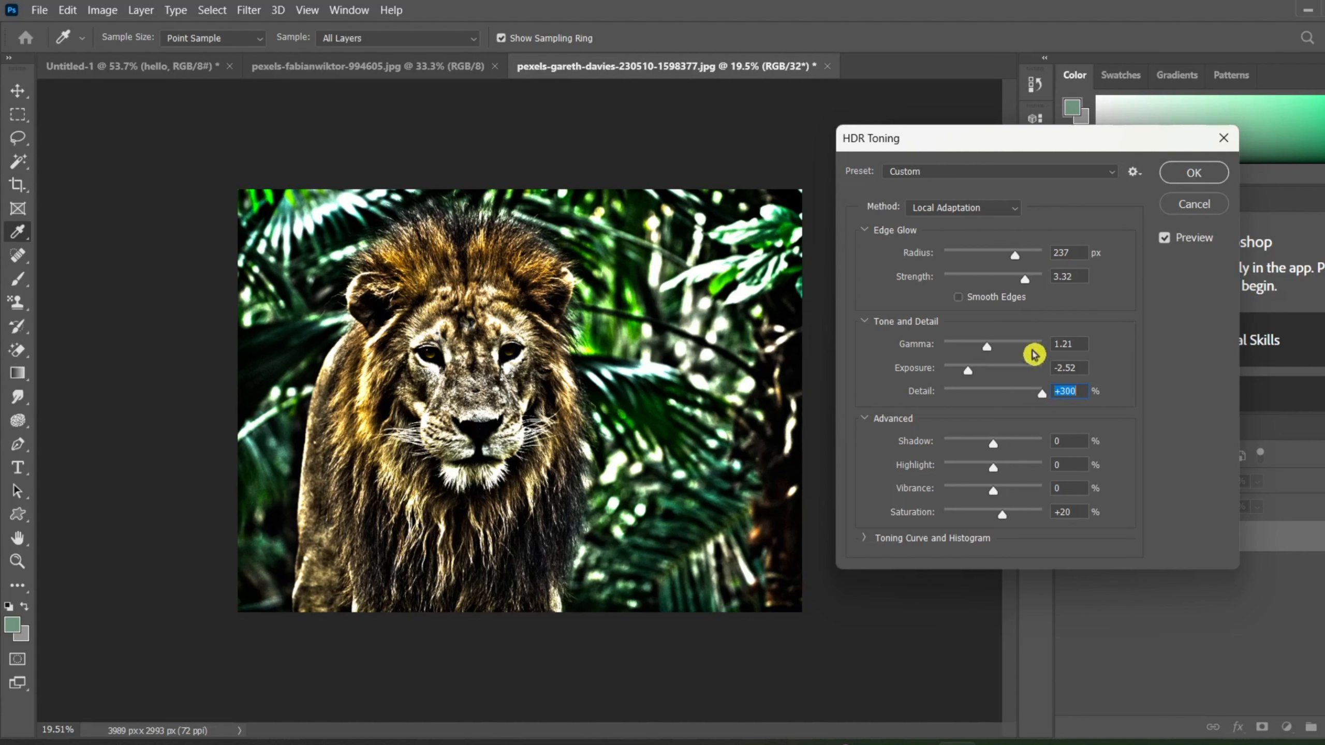
{"action": "left_click_drag", "start_coordinate": [1040, 393], "coordinate": [1003, 410]}
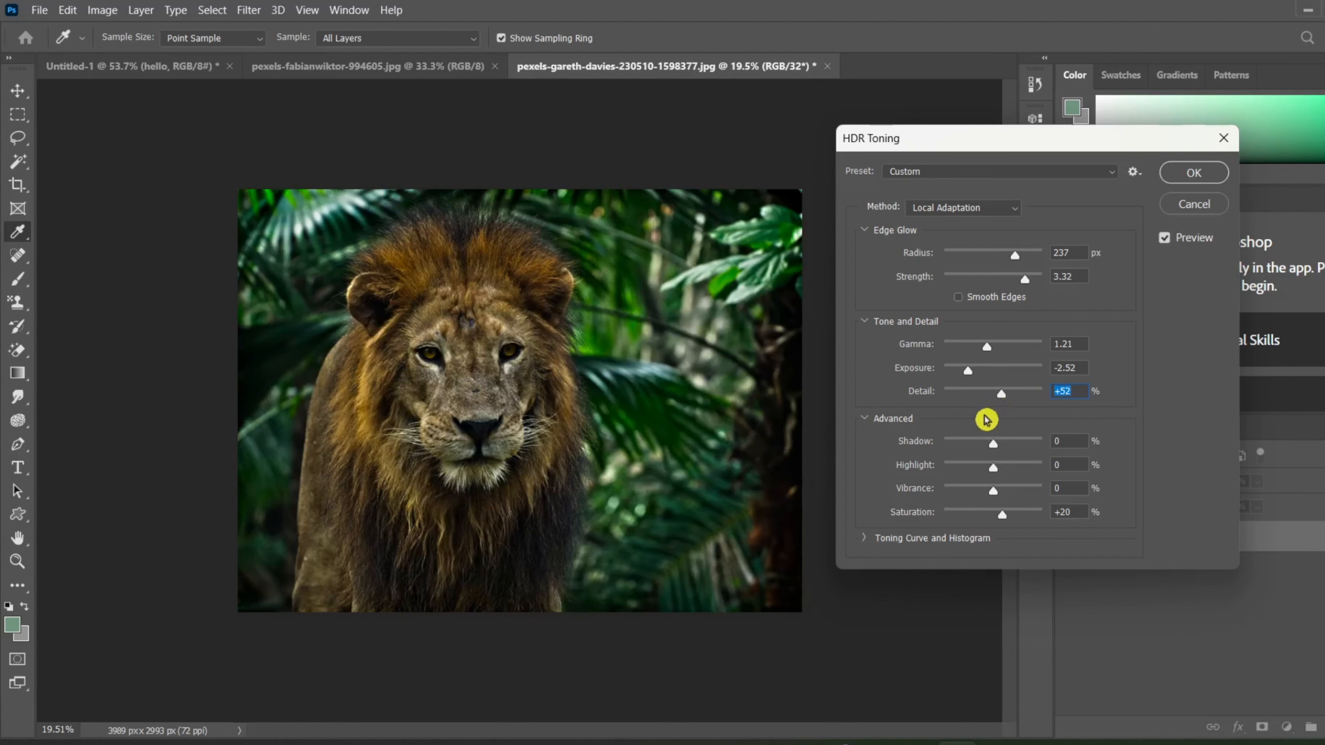
{"action": "left_click_drag", "start_coordinate": [1006, 398], "coordinate": [956, 407]}
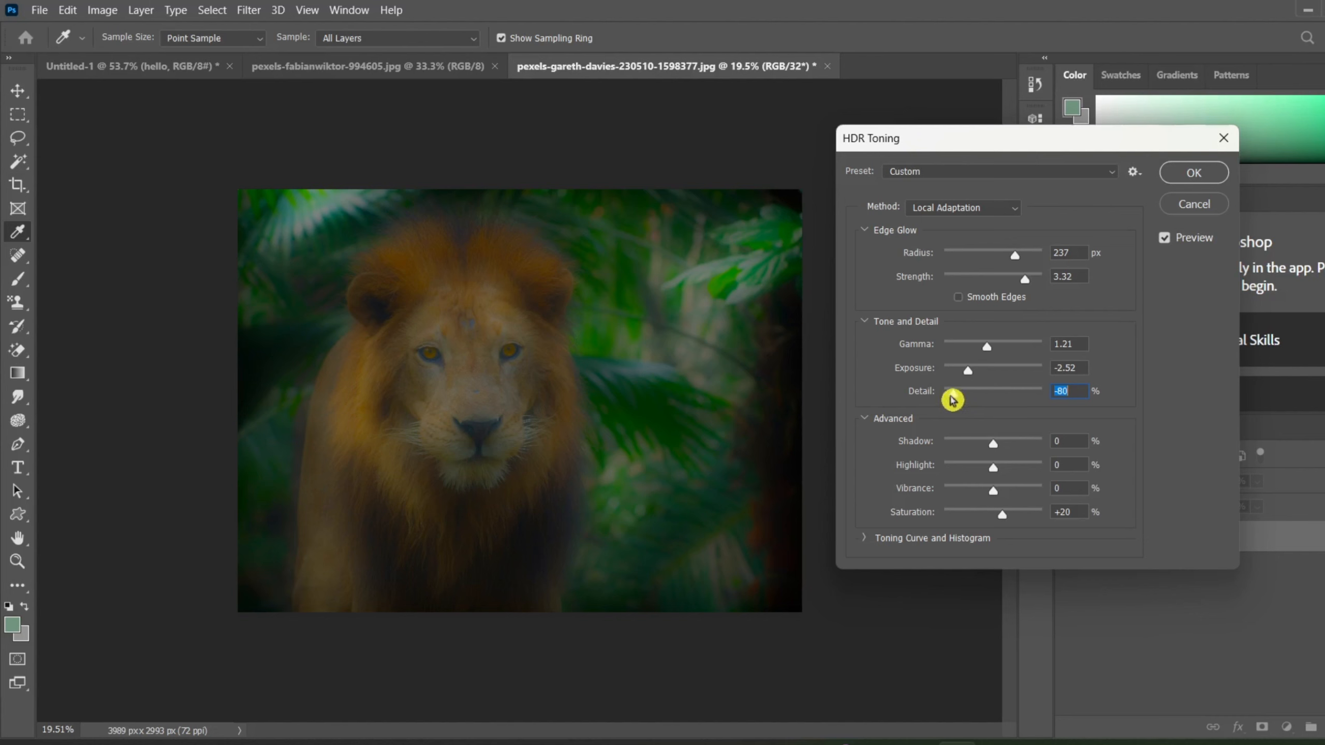
{"action": "type", "text": "-83"}
{"action": "mouse_move", "coordinate": [953, 399]}
{"action": "left_mouse_down"}
{"action": "mouse_move", "coordinate": [1019, 399]}
{"action": "mouse_move", "coordinate": [970, 408]}
{"action": "left_mouse_up"}
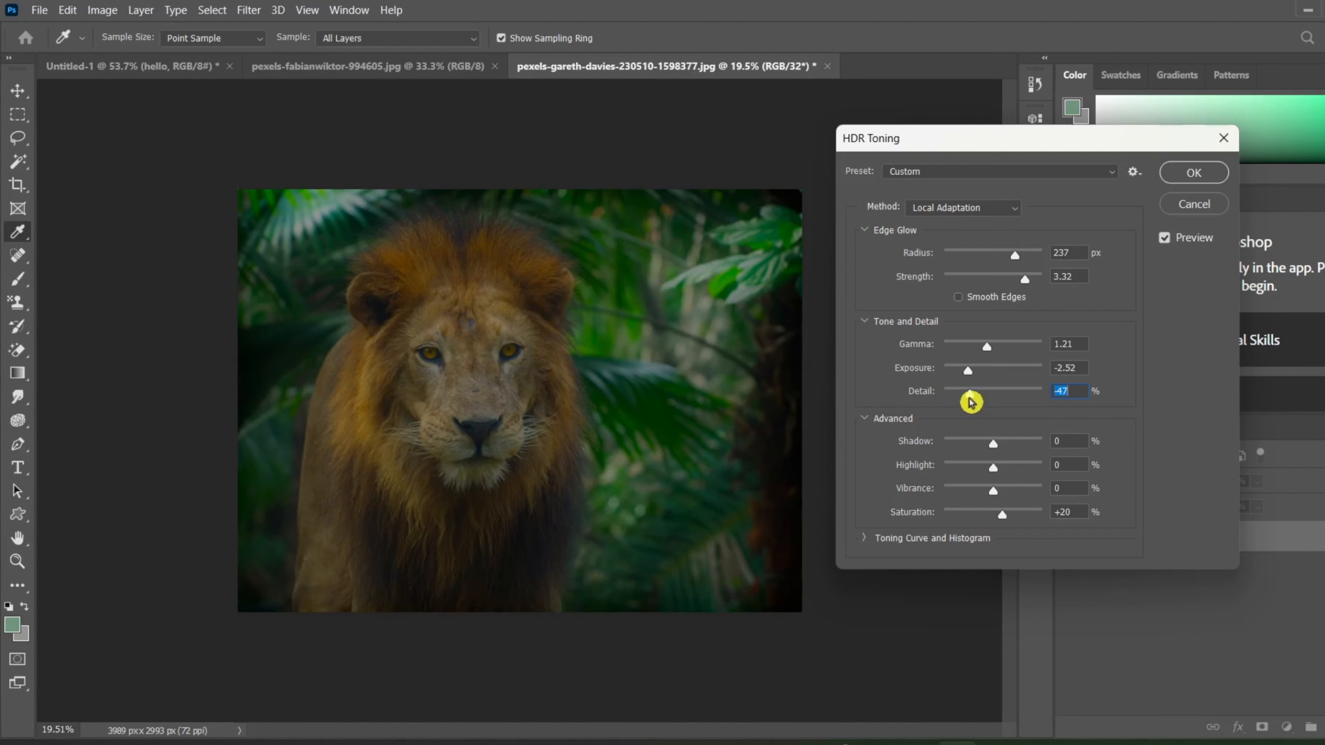
{"action": "type", "text": "-49"}
{"action": "left_click_drag", "start_coordinate": [972, 402], "coordinate": [1004, 402]}
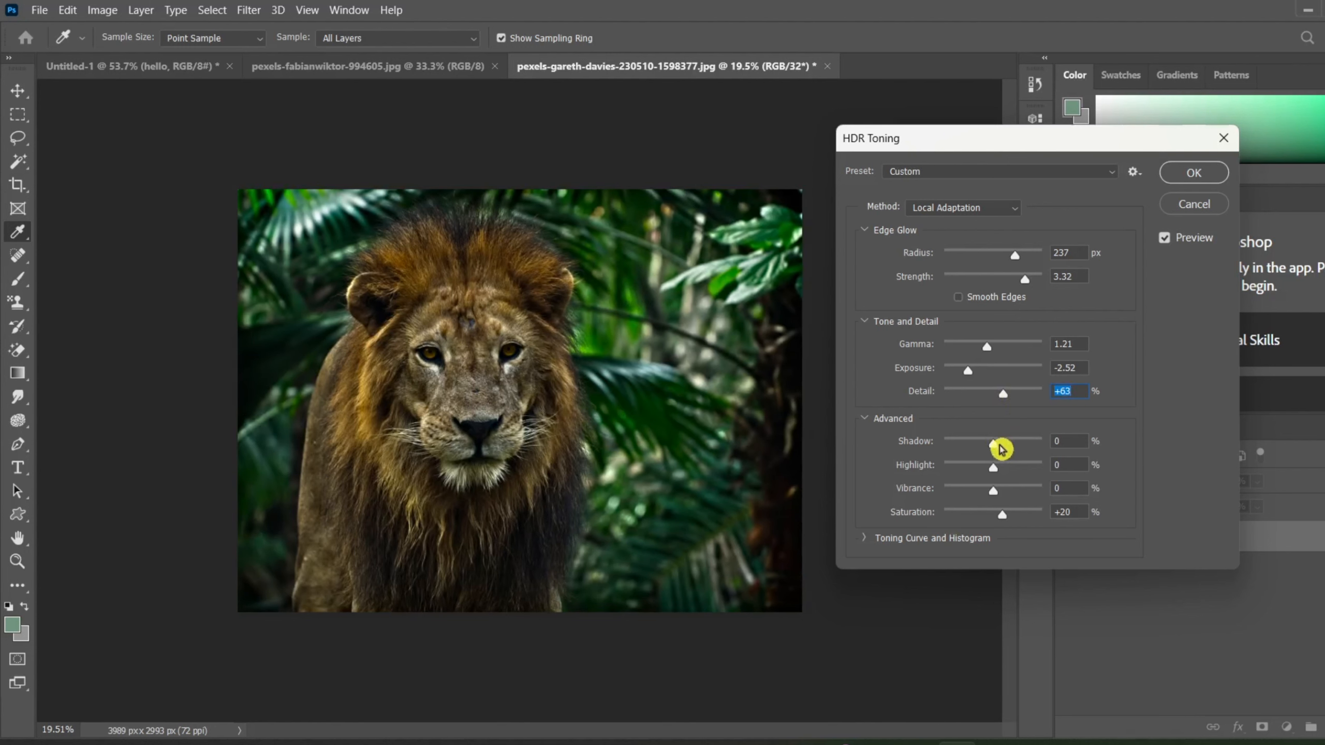
Compare the advanced shadow value at -100% and +100%, and leave it at +100%.
{"action": "left_click", "coordinate": [867, 422]}
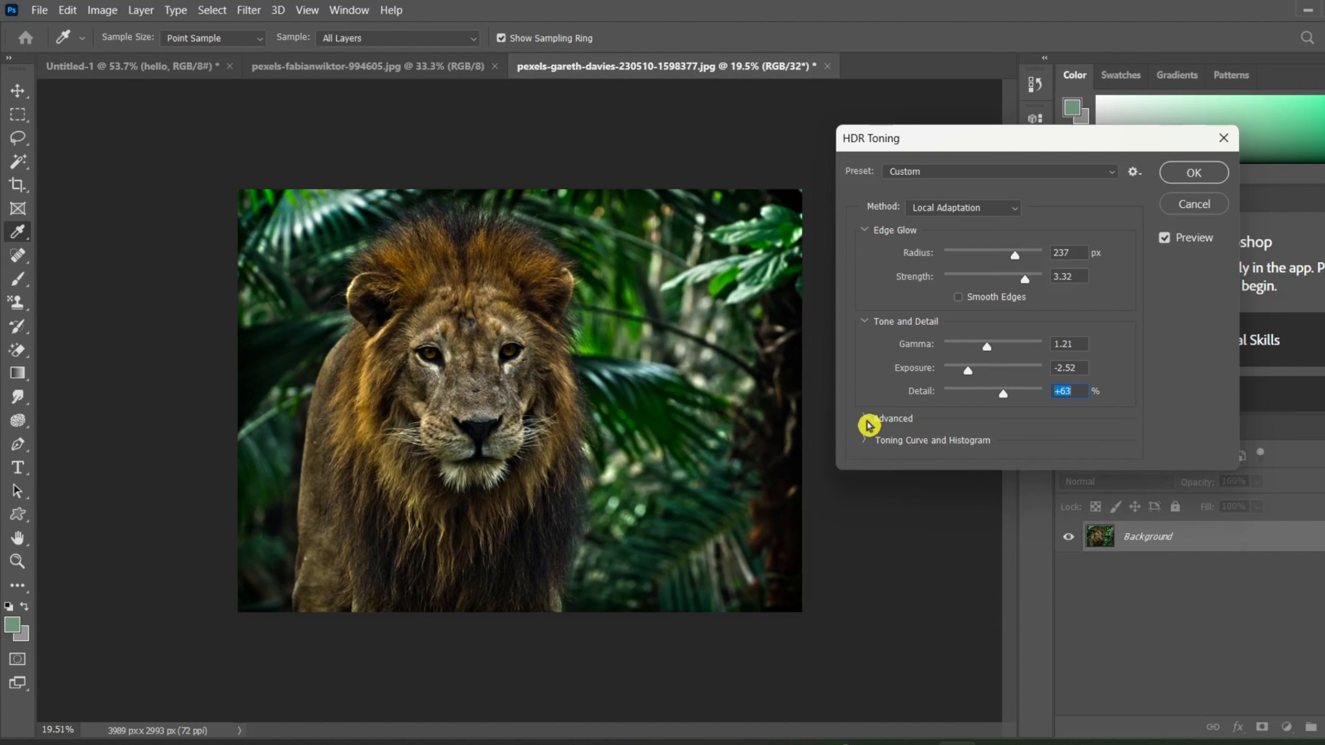
{"action": "left_click", "coordinate": [867, 421]}
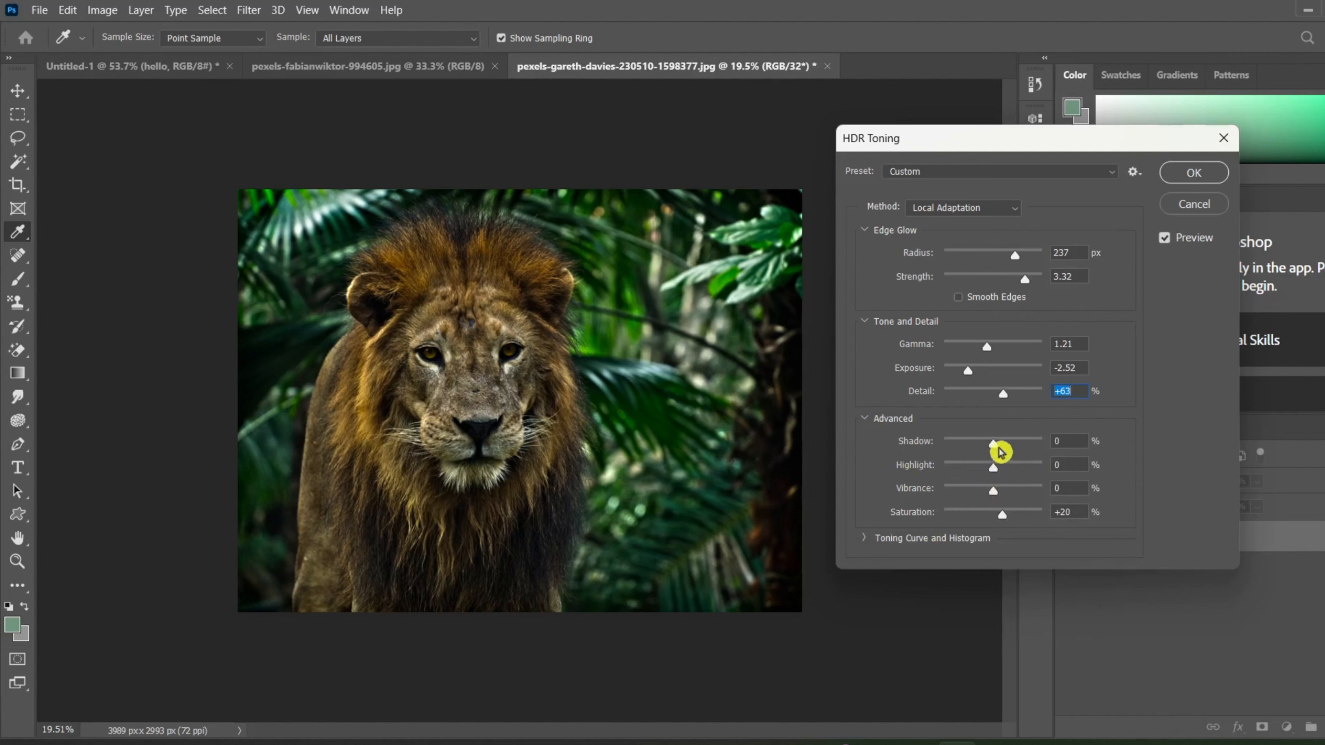
{"action": "left_click_drag", "start_coordinate": [999, 450], "coordinate": [898, 482]}
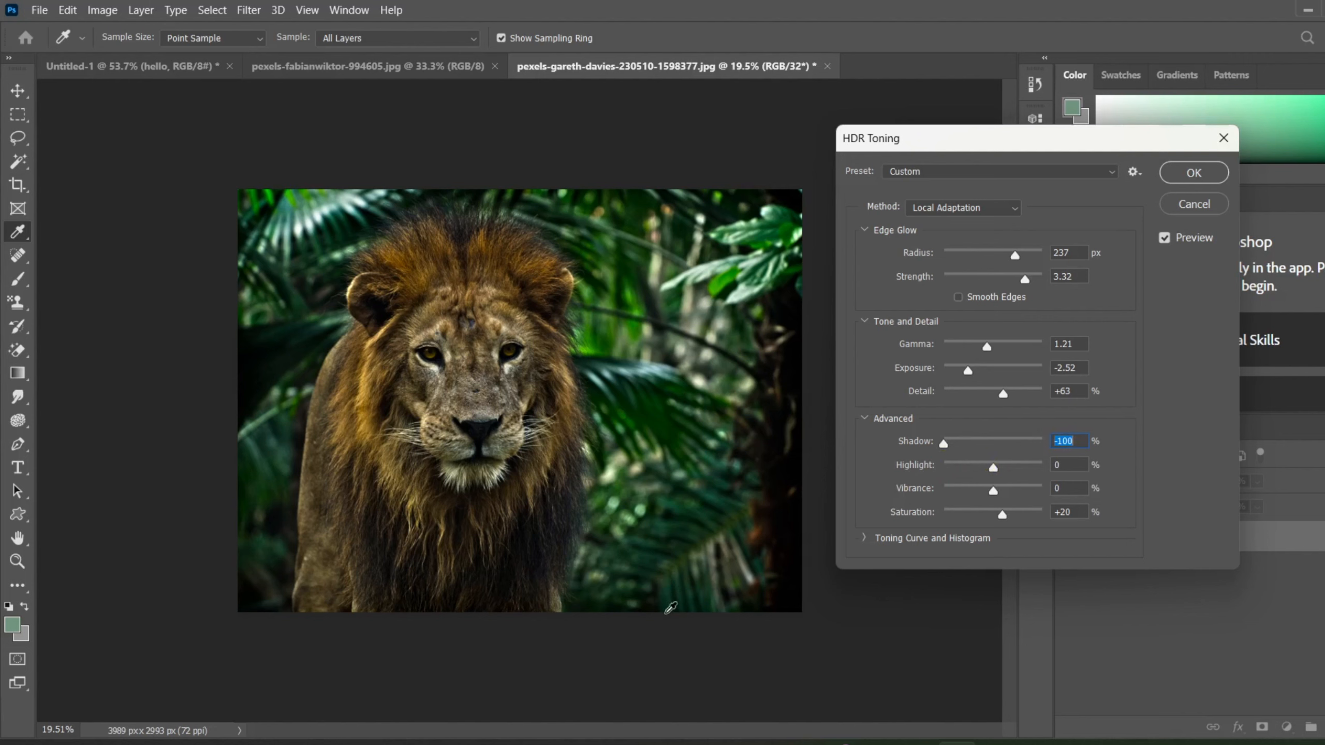
{"action": "left_click_drag", "start_coordinate": [946, 451], "coordinate": [1132, 447]}
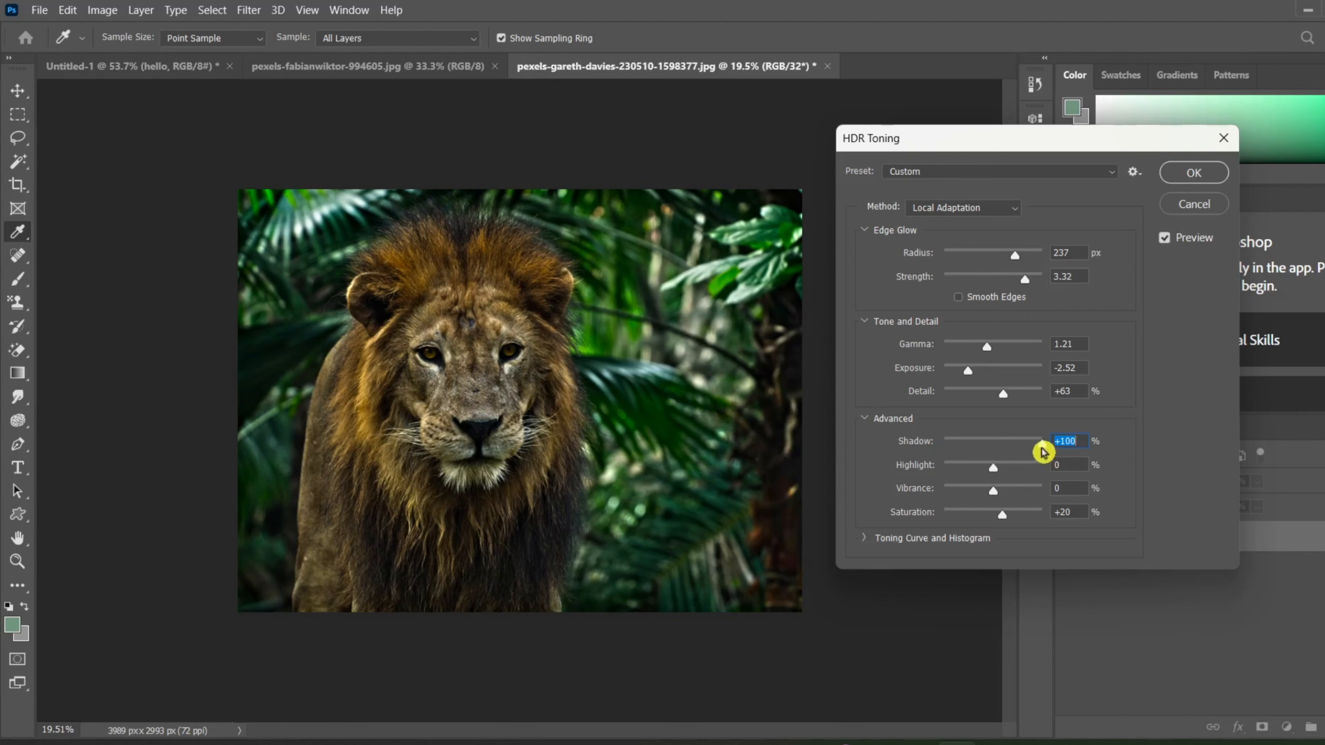
{"action": "left_click_drag", "start_coordinate": [1044, 450], "coordinate": [869, 452]}
Compare the advanced highlight value at +100% and -100%, and leave it at +100%.
{"action": "left_click_drag", "start_coordinate": [998, 464], "coordinate": [1088, 446]}
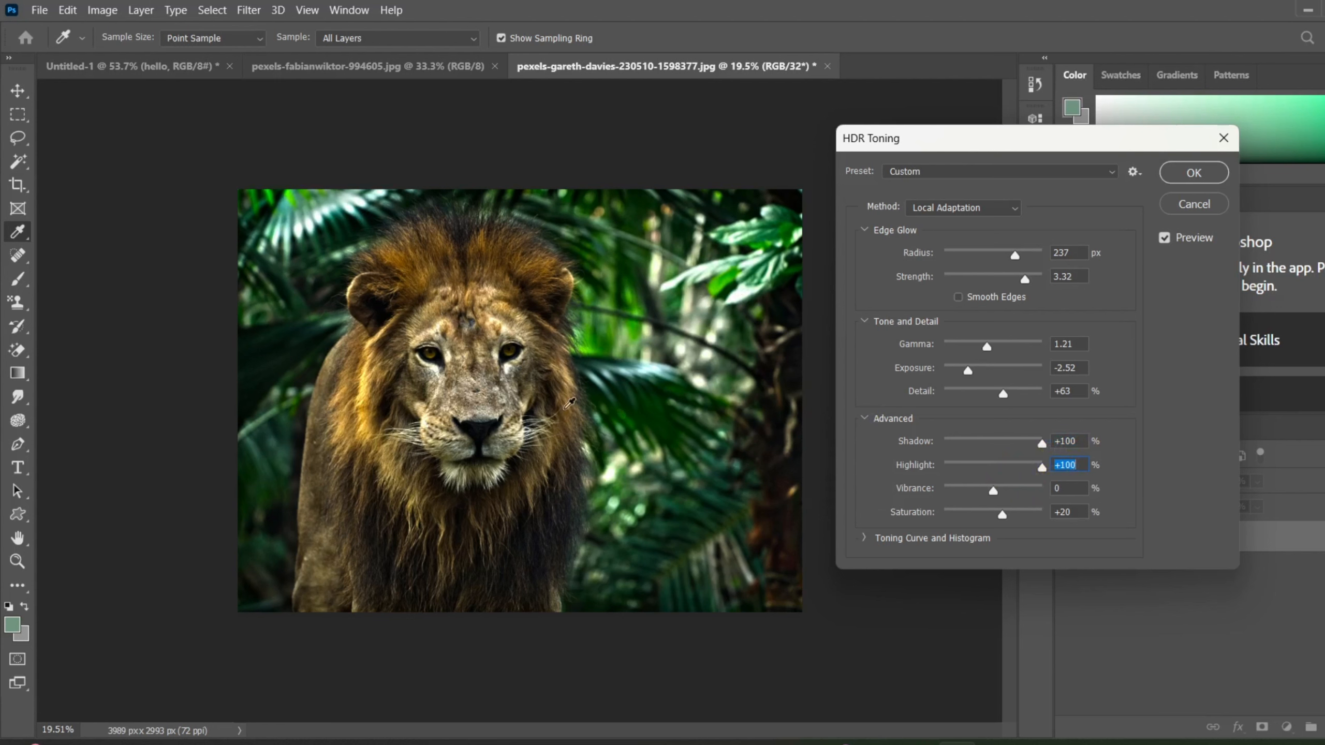
{"action": "left_click", "coordinate": [983, 464]}
{"action": "left_click_drag", "start_coordinate": [983, 464], "coordinate": [881, 497]}
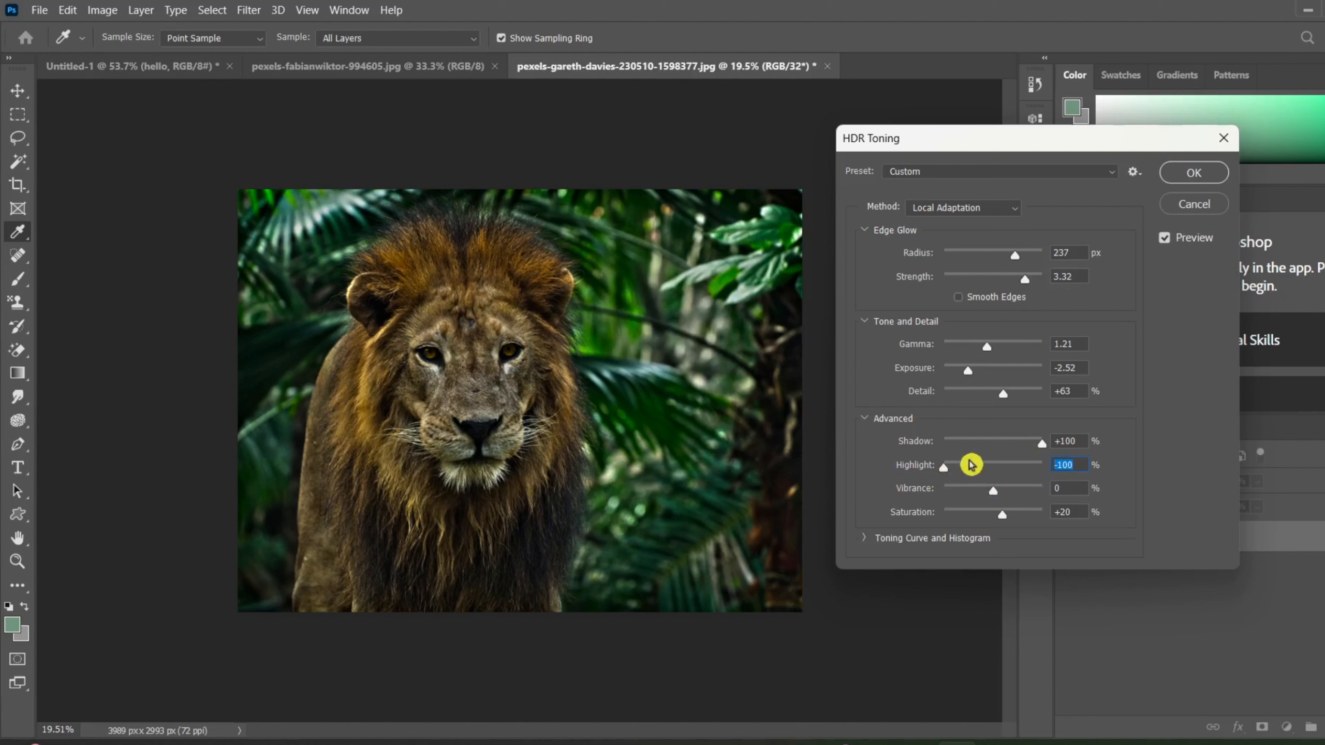
{"action": "left_click_drag", "start_coordinate": [945, 468], "coordinate": [1061, 463]}
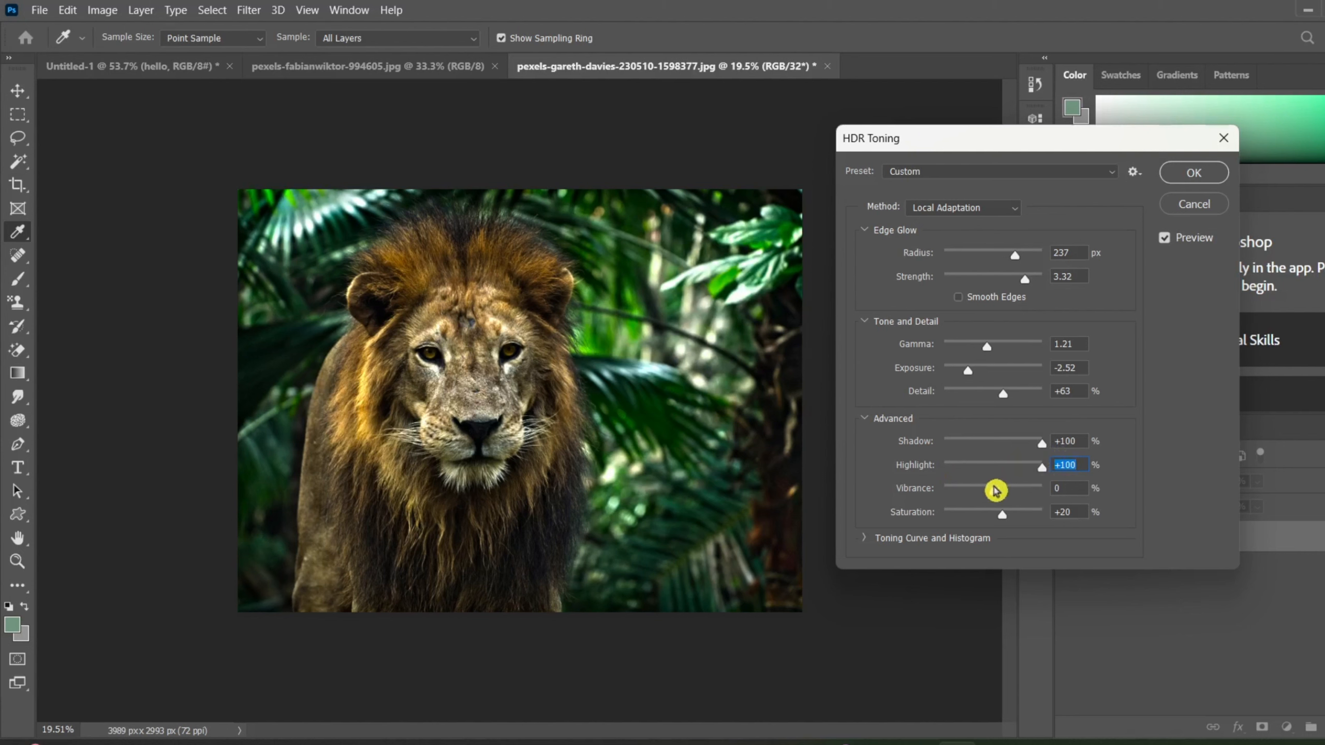
Try the vibrance at -100% and +100%, set it back to 0%, and apply the HDR Toning.
{"action": "left_click_drag", "start_coordinate": [994, 489], "coordinate": [902, 493]}
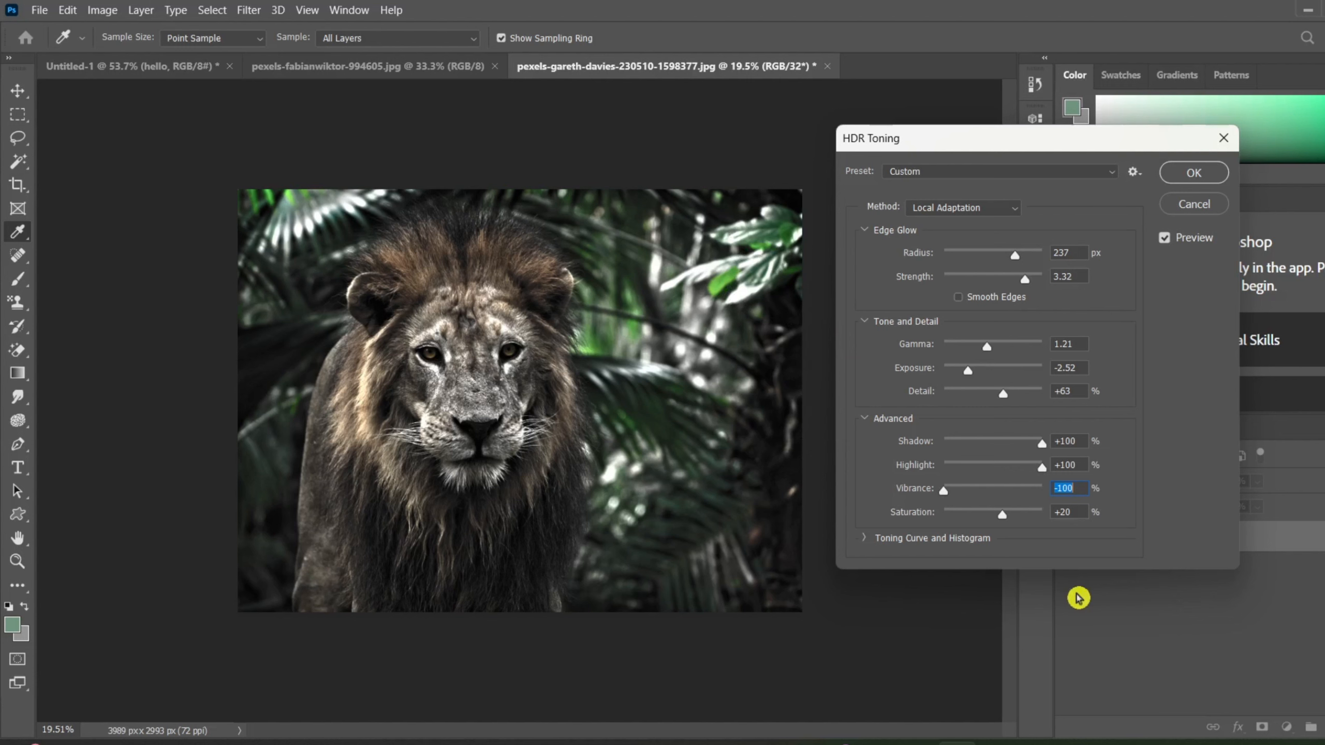
{"action": "left_click_drag", "start_coordinate": [943, 493], "coordinate": [1098, 489]}
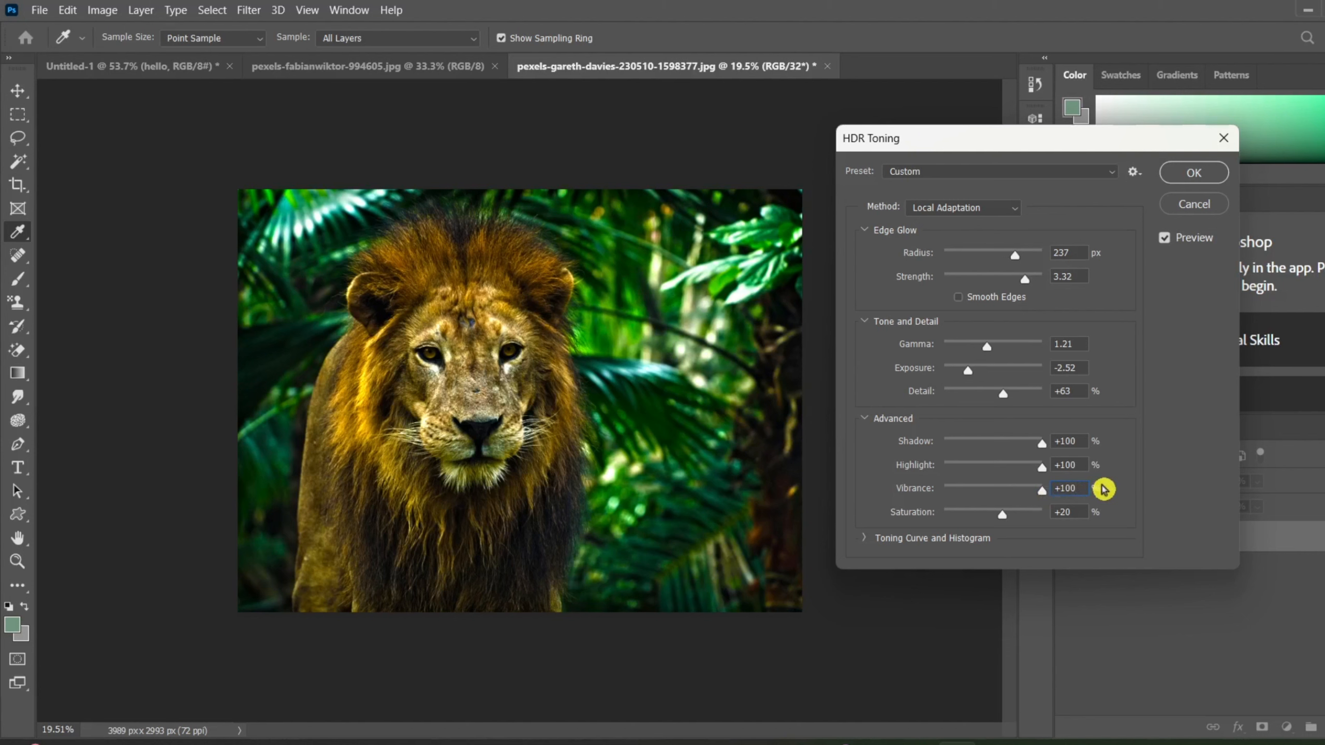
{"action": "left_click_drag", "start_coordinate": [1104, 489], "coordinate": [894, 515]}
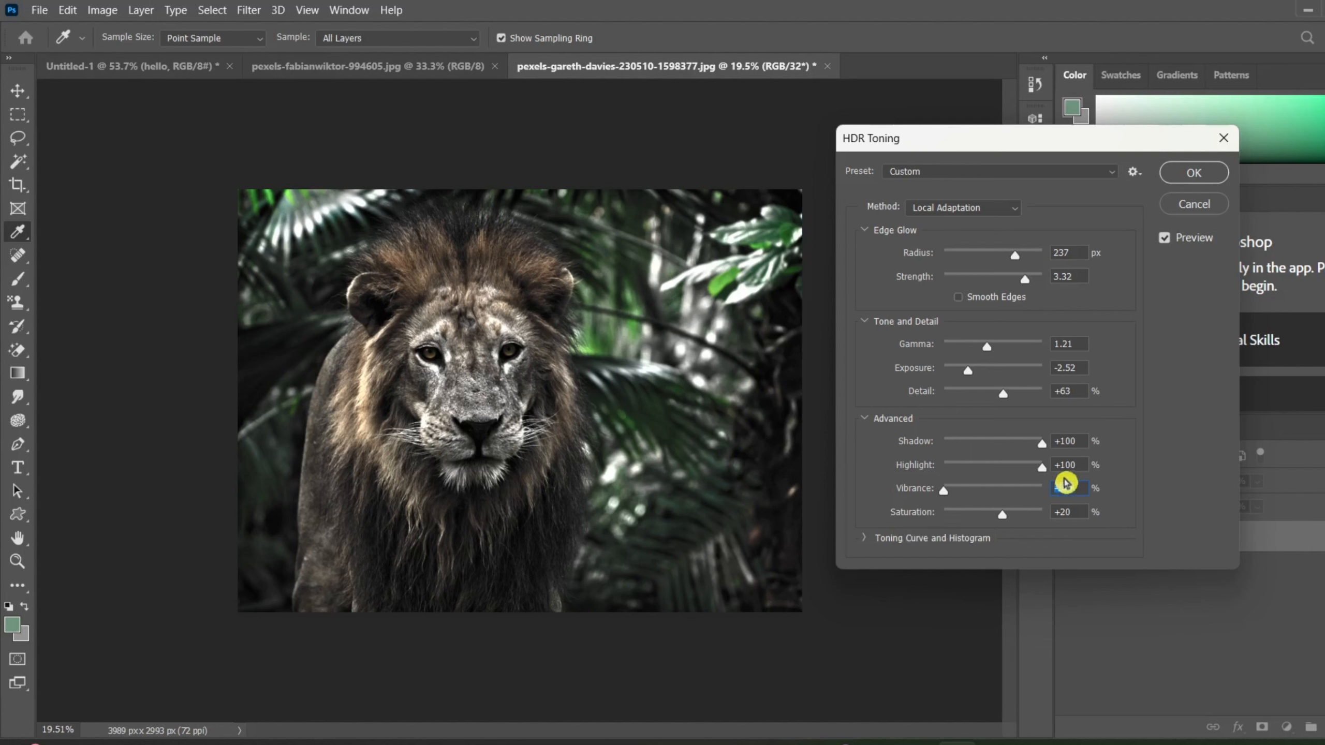
{"action": "key", "text": "BackSpace"}
{"action": "type", "text": "0"}
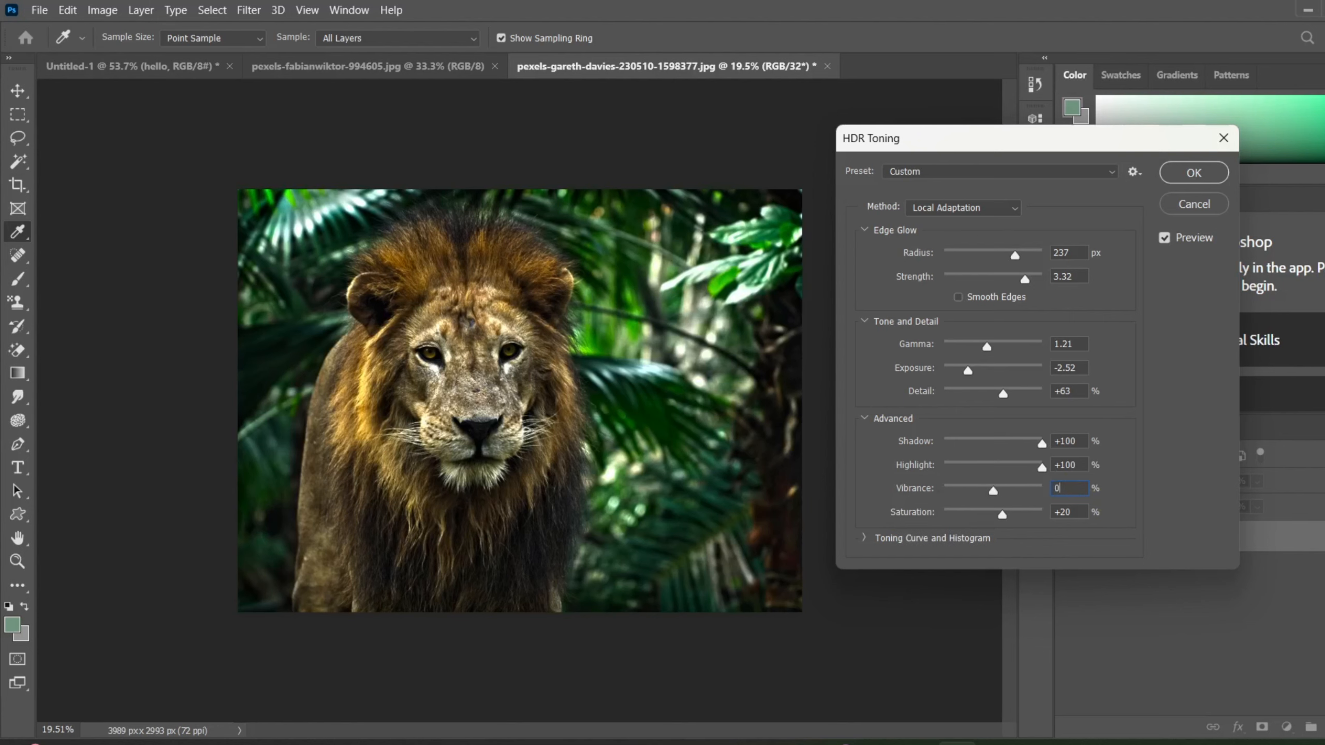
{"action": "key", "text": "Return"}
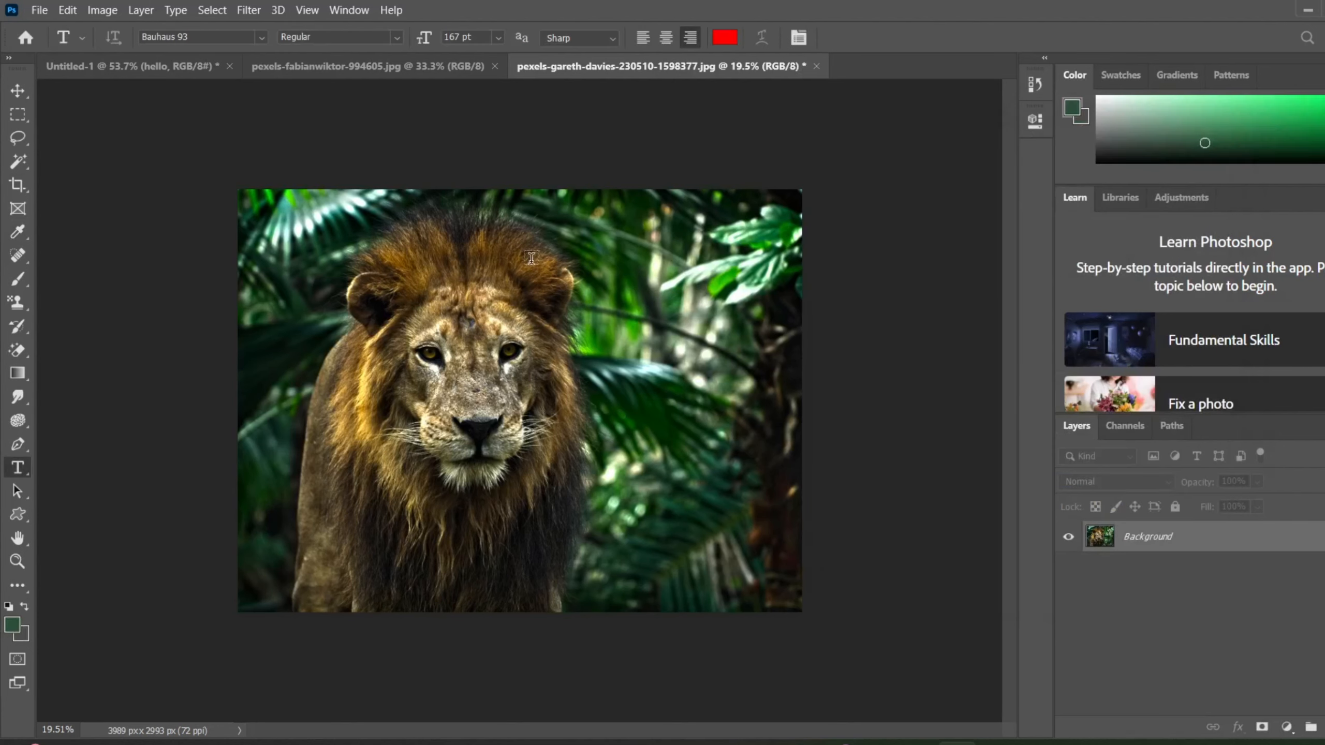
Start HDR Toning on the lion photo again with the Default preset and lower the saturation to -25%.
{"action": "left_click", "coordinate": [101, 9]}
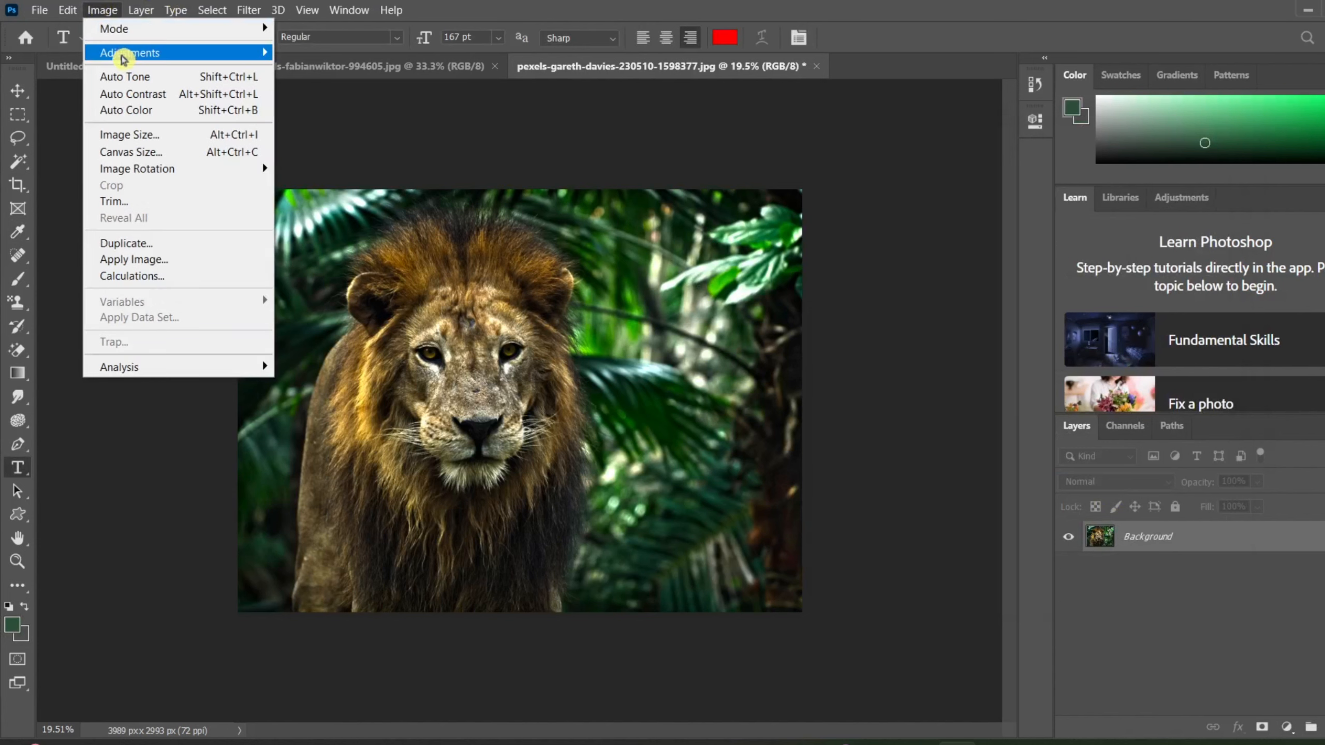
{"action": "mouse_move", "coordinate": [125, 55]}
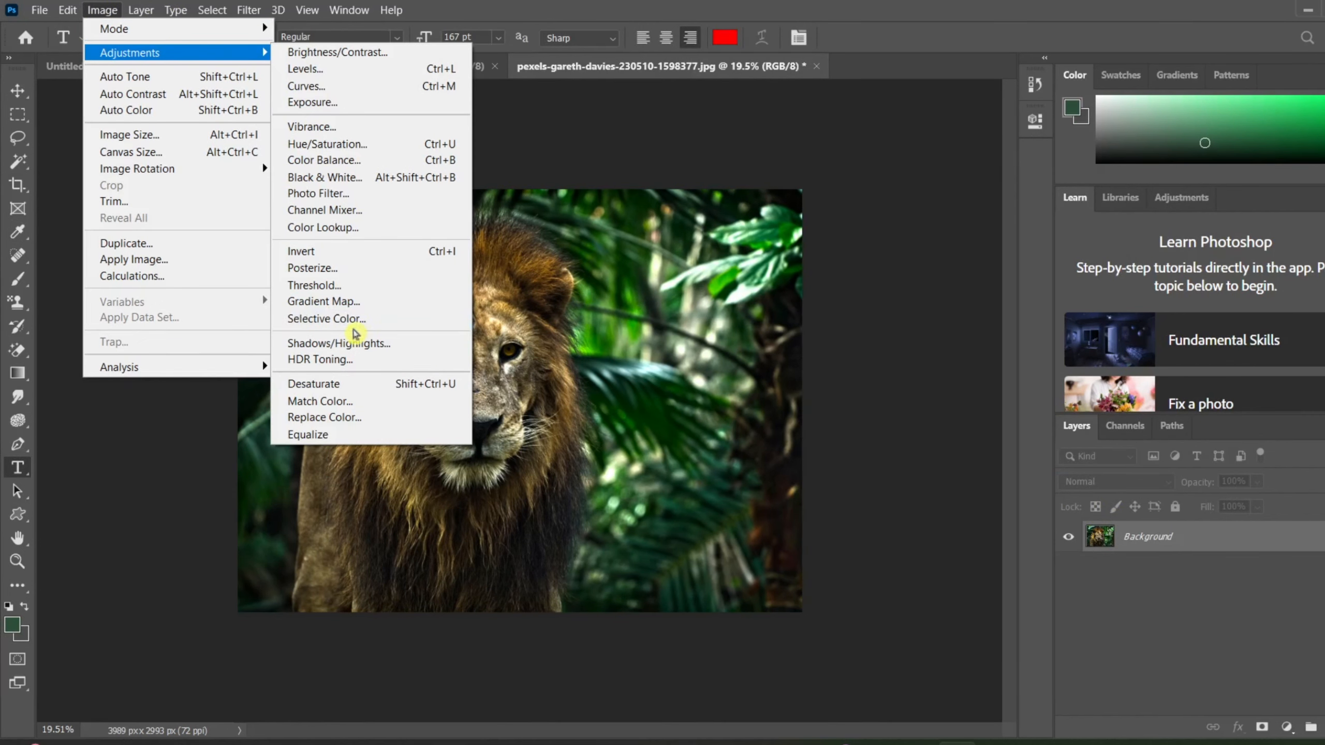
{"action": "left_click", "coordinate": [350, 360]}
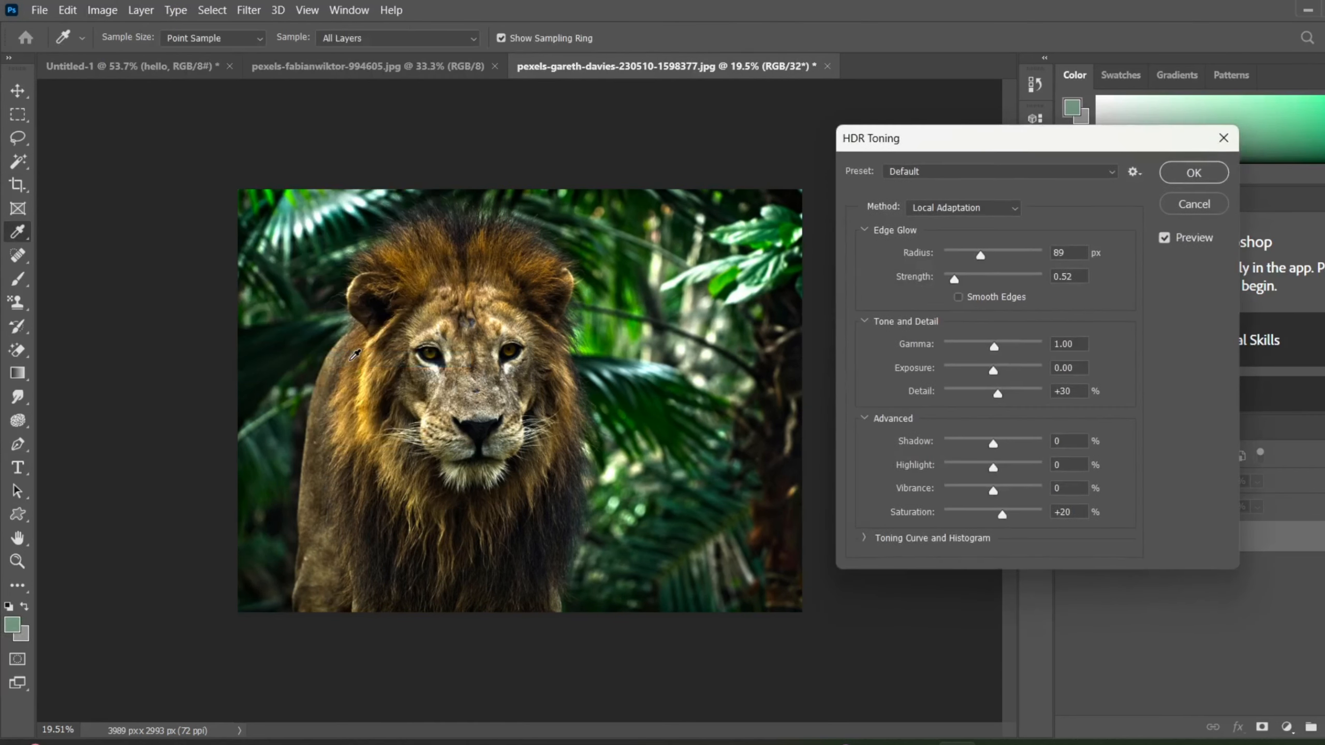
{"action": "scroll", "coordinate": [1036, 394], "scroll_direction": "down", "scroll_amount": 2}
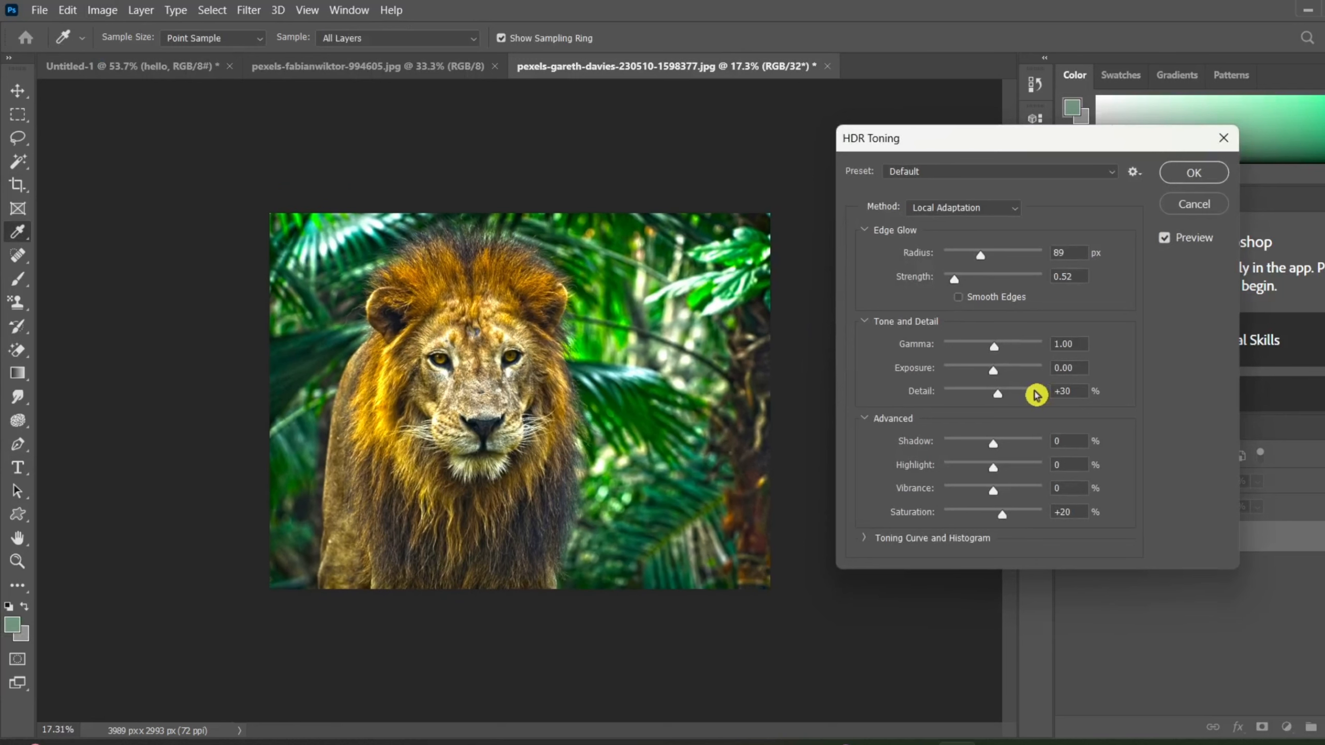
{"action": "scroll", "coordinate": [602, 400], "scroll_direction": "up", "scroll_amount": 3}
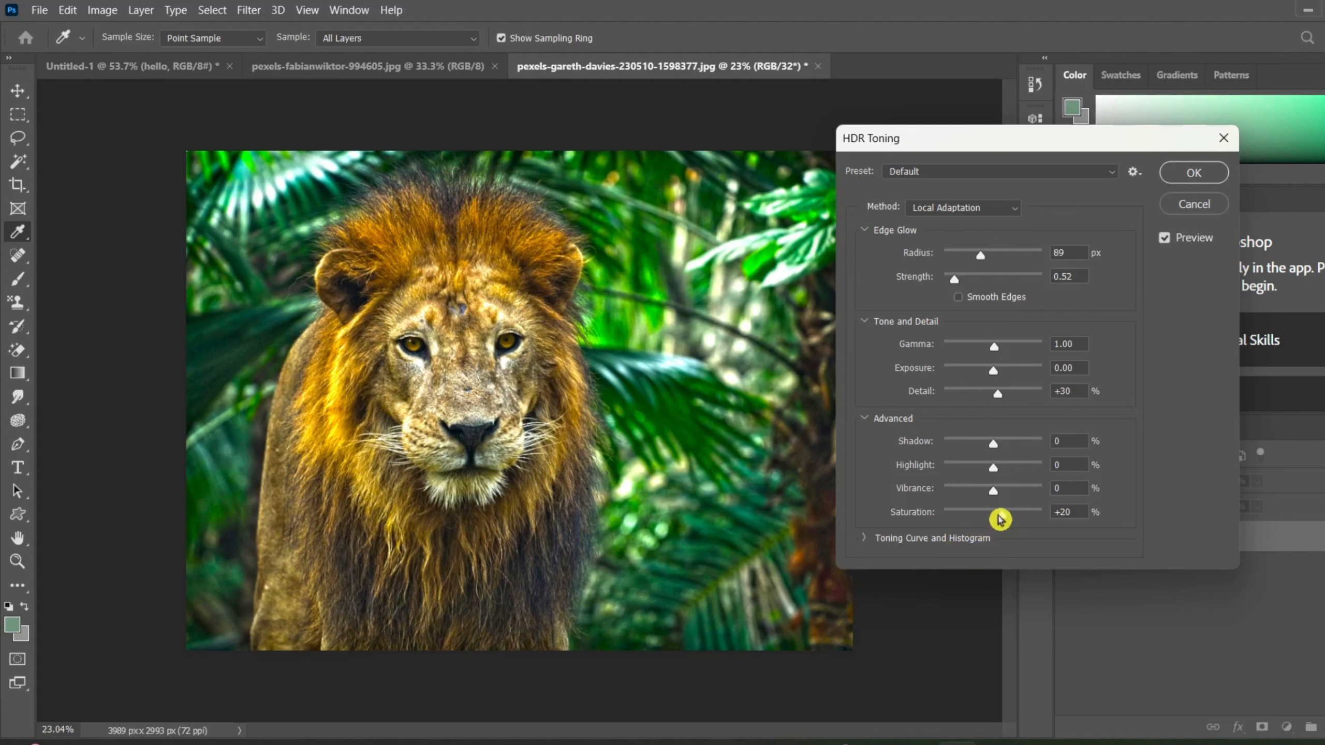
{"action": "left_click_drag", "start_coordinate": [1002, 515], "coordinate": [982, 519]}
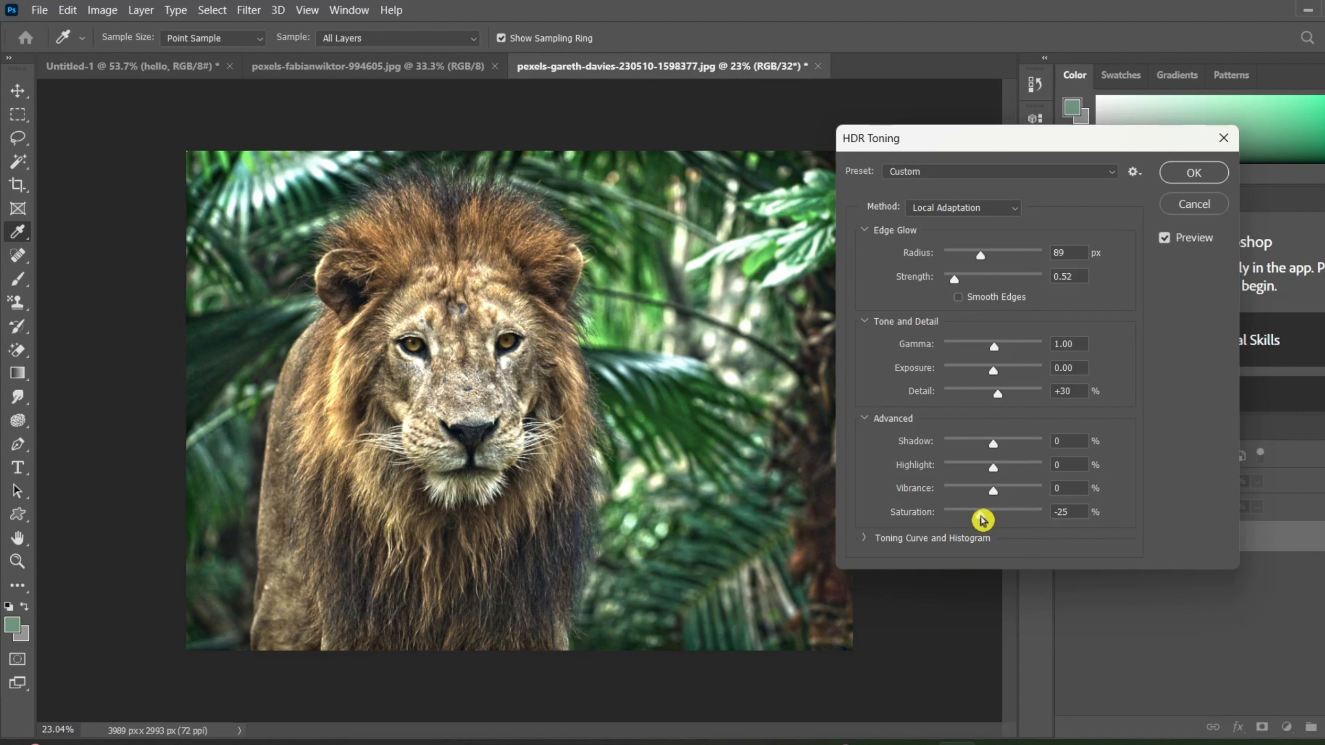
Compare the HDR Toning saturation at -100% and +100%, apply it at -100%, and undo the toning.
{"action": "left_click_drag", "start_coordinate": [982, 518], "coordinate": [896, 534]}
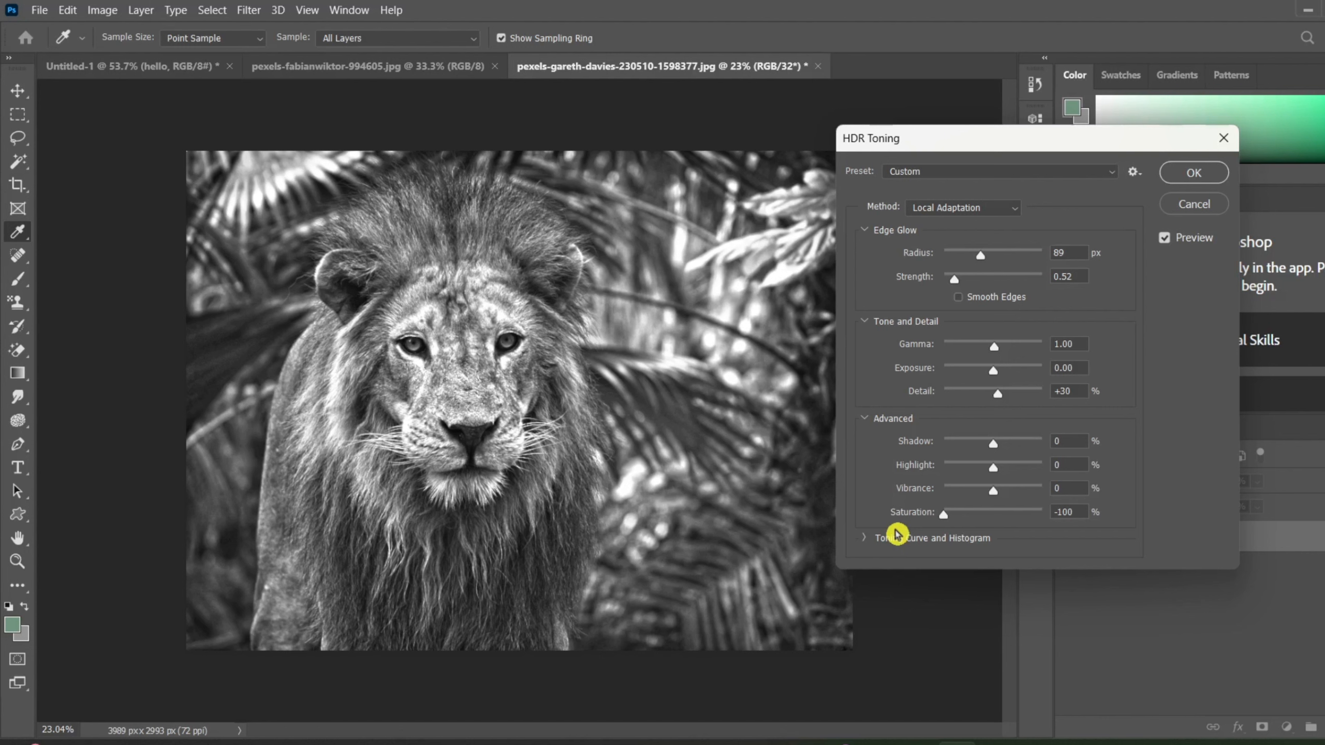
{"action": "left_click_drag", "start_coordinate": [945, 515], "coordinate": [1265, 579]}
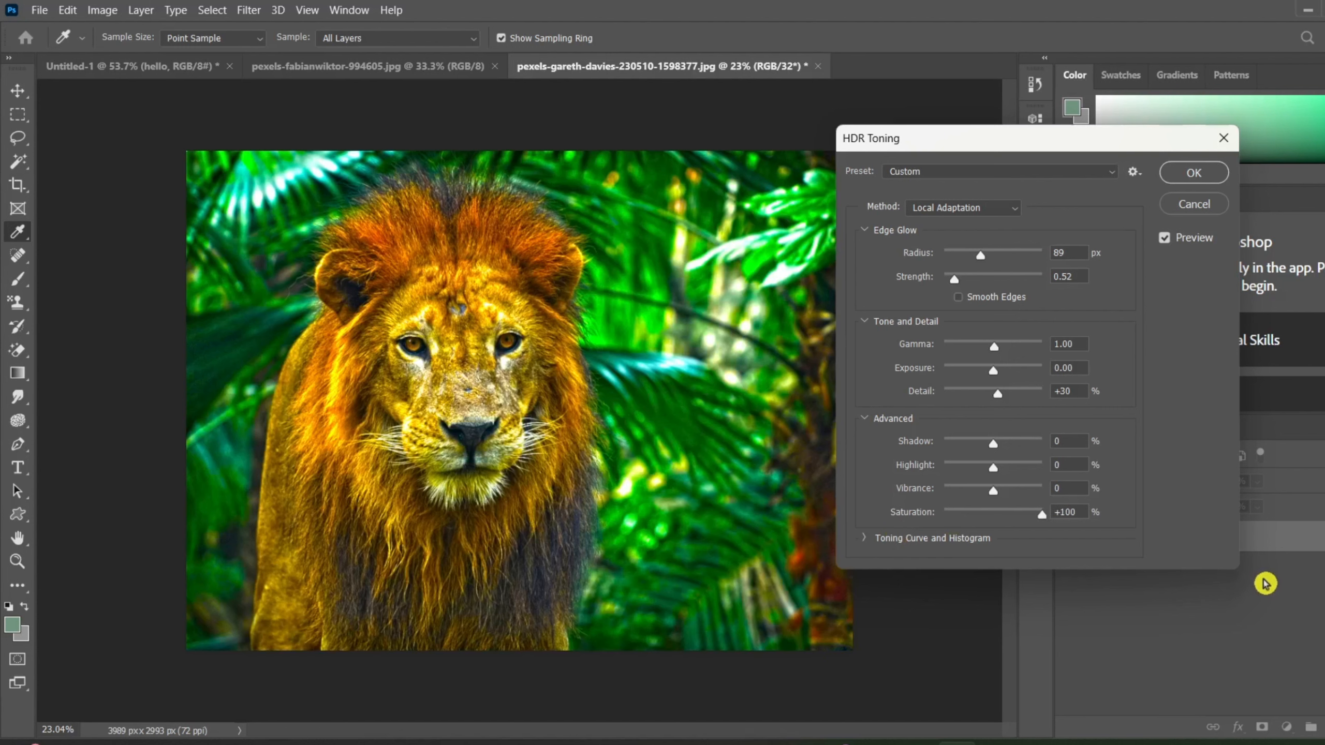
{"action": "left_click_drag", "start_coordinate": [1266, 584], "coordinate": [692, 609]}
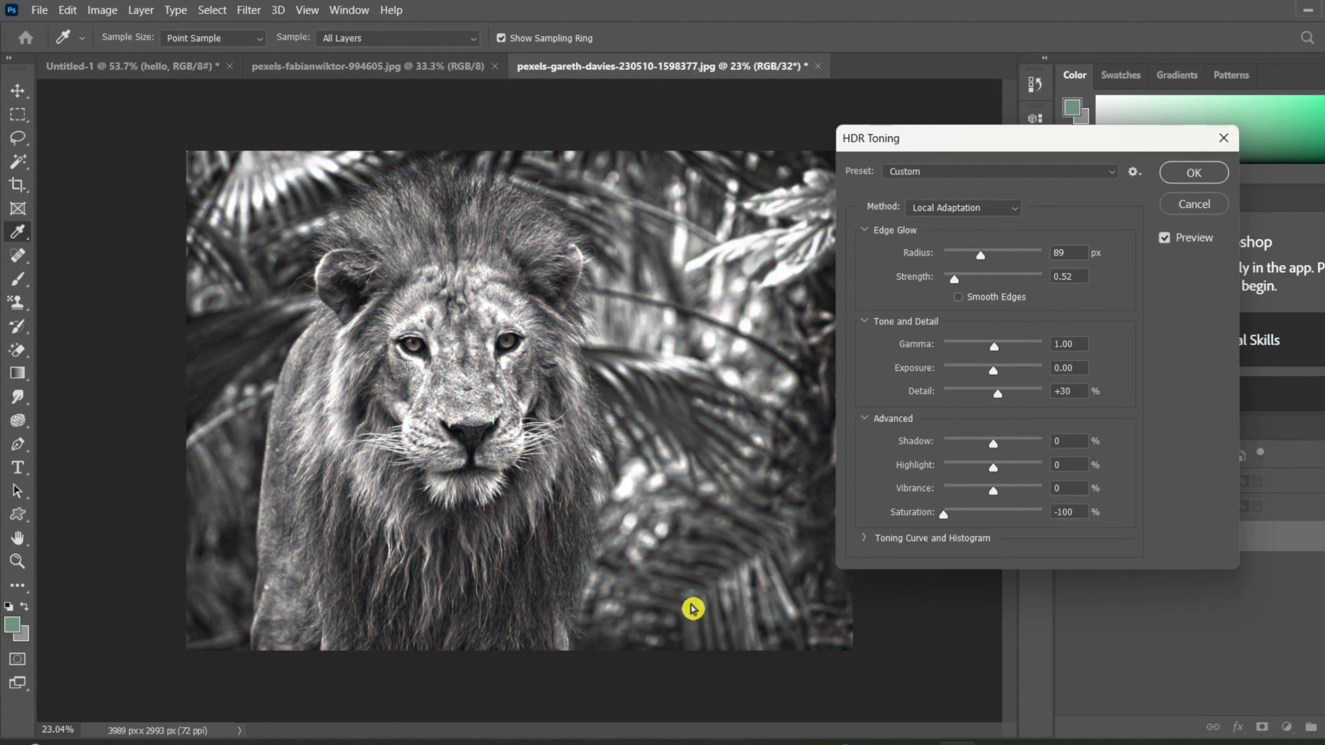
{"action": "left_click", "coordinate": [1192, 172]}
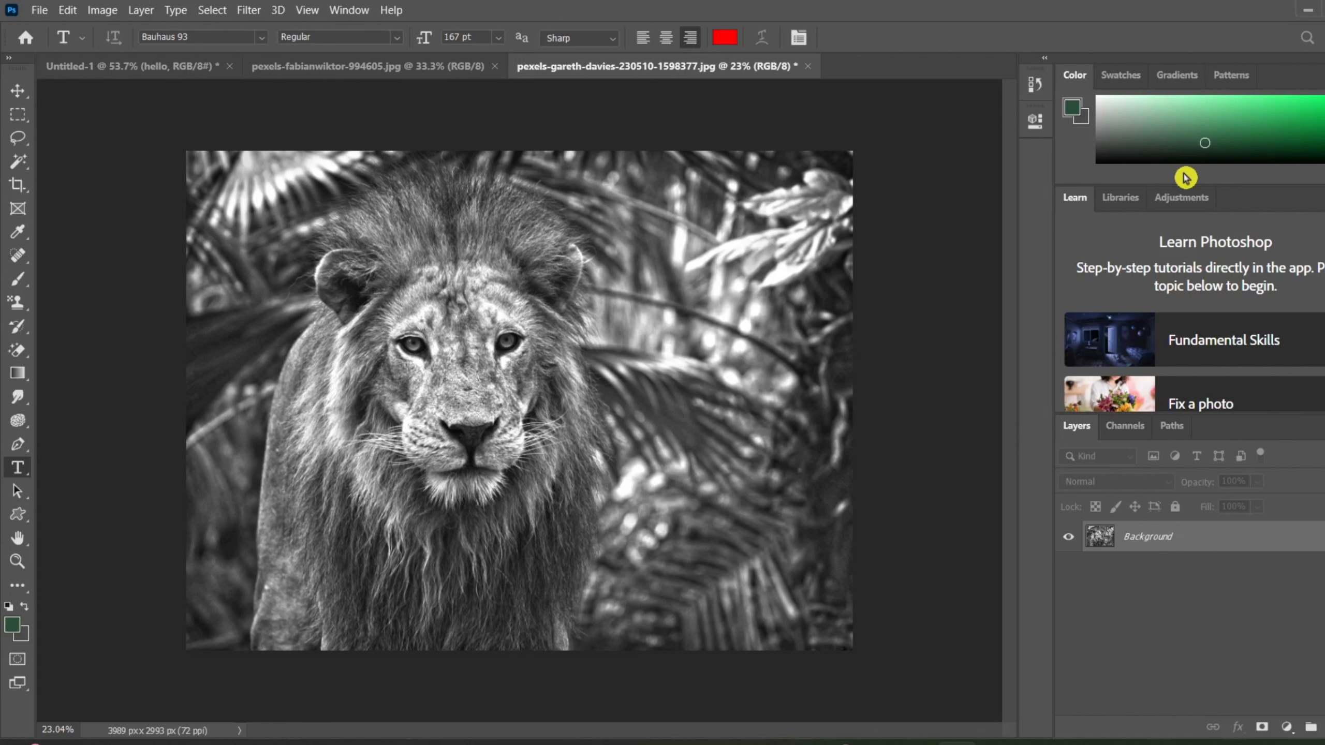
{"action": "key", "text": "ctrl+z"}
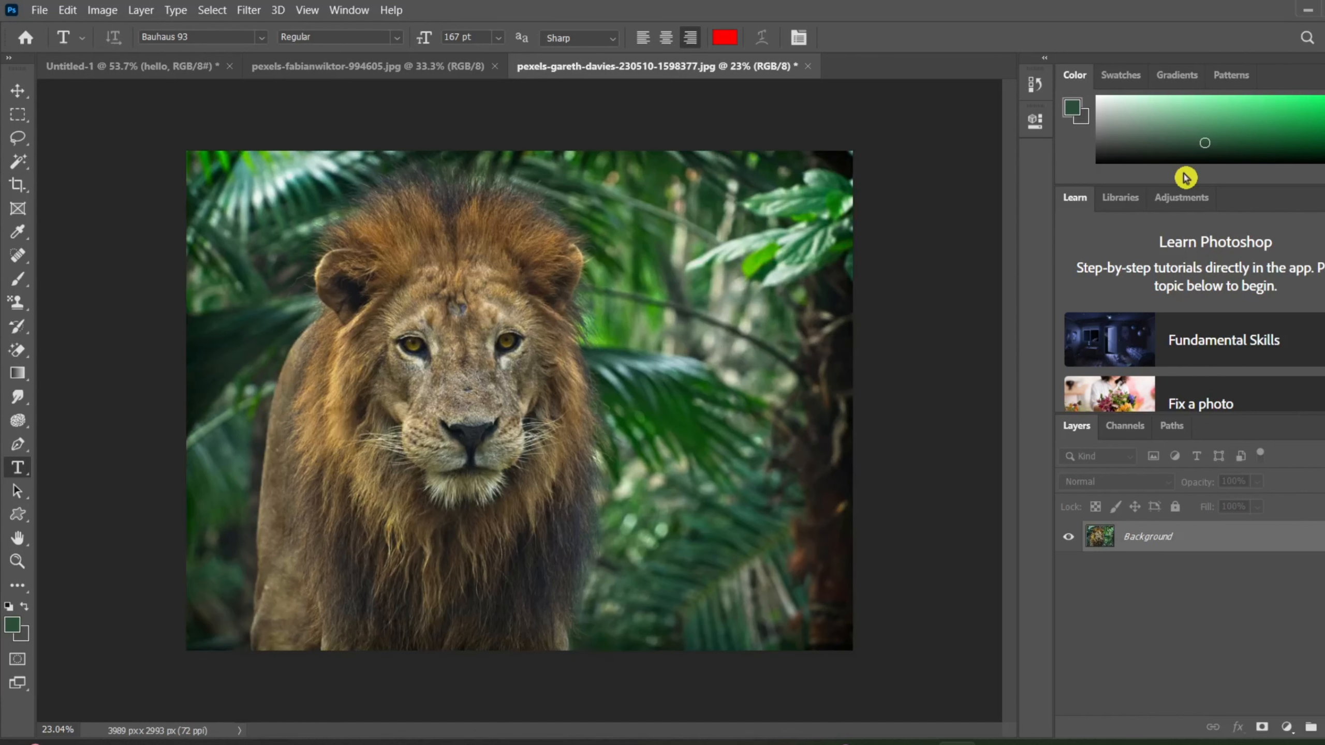
Desaturate the lion photo with the Desaturate adjustment, and undo it to restore the colors.
{"action": "left_click", "coordinate": [99, 9]}
{"action": "mouse_move", "coordinate": [139, 55]}
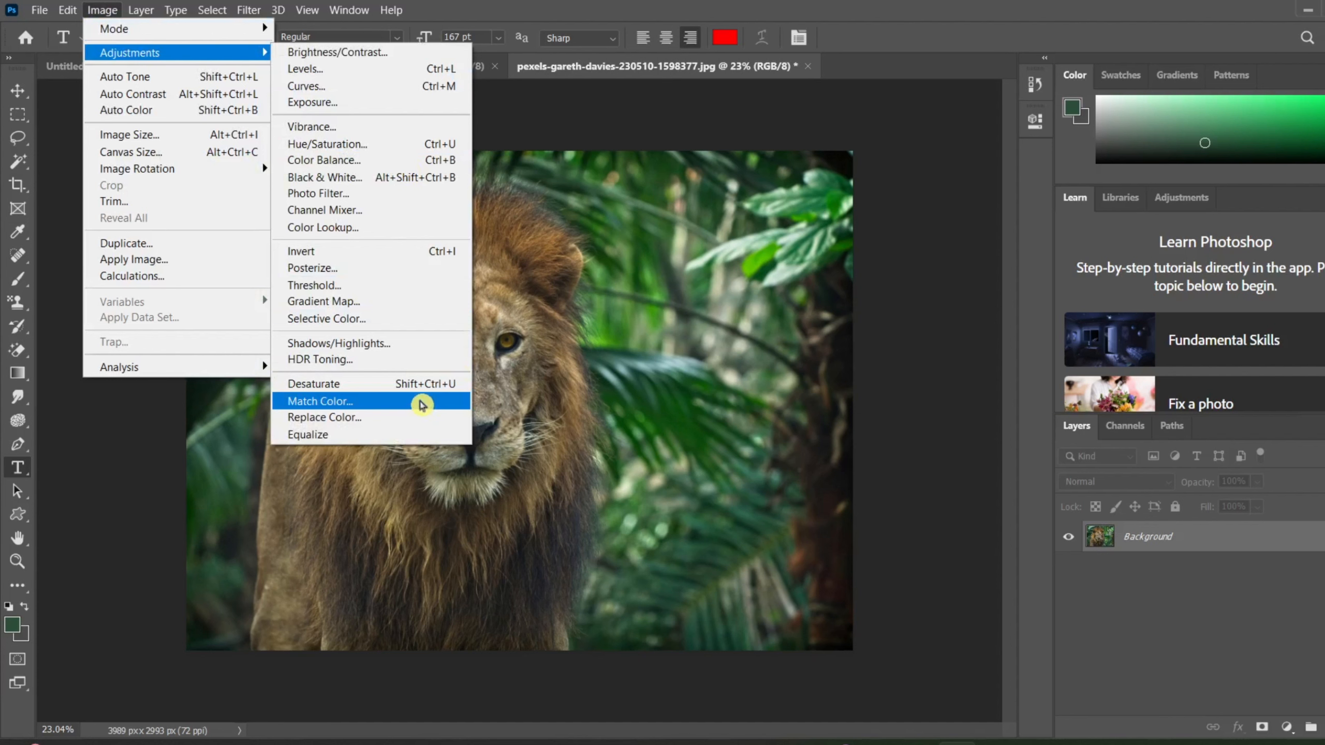
{"action": "left_click", "coordinate": [422, 385]}
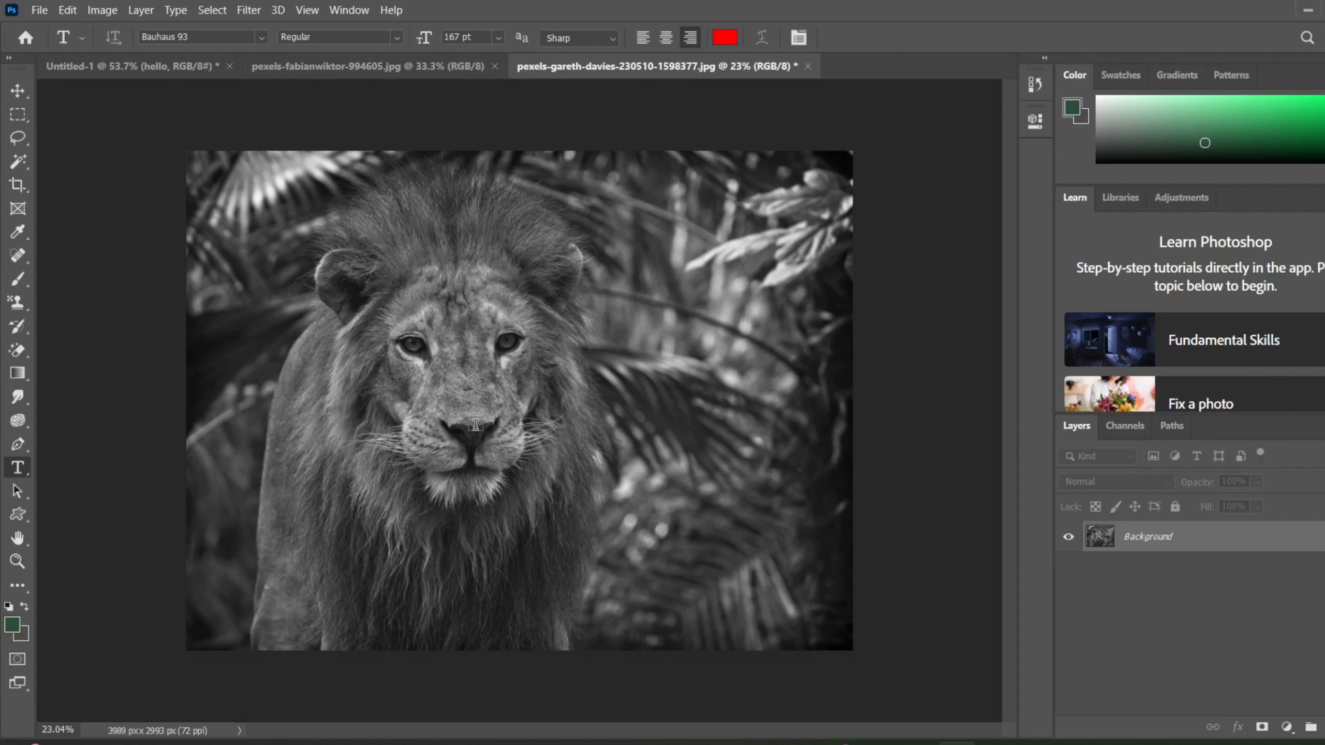
{"action": "left_click", "coordinate": [102, 10]}
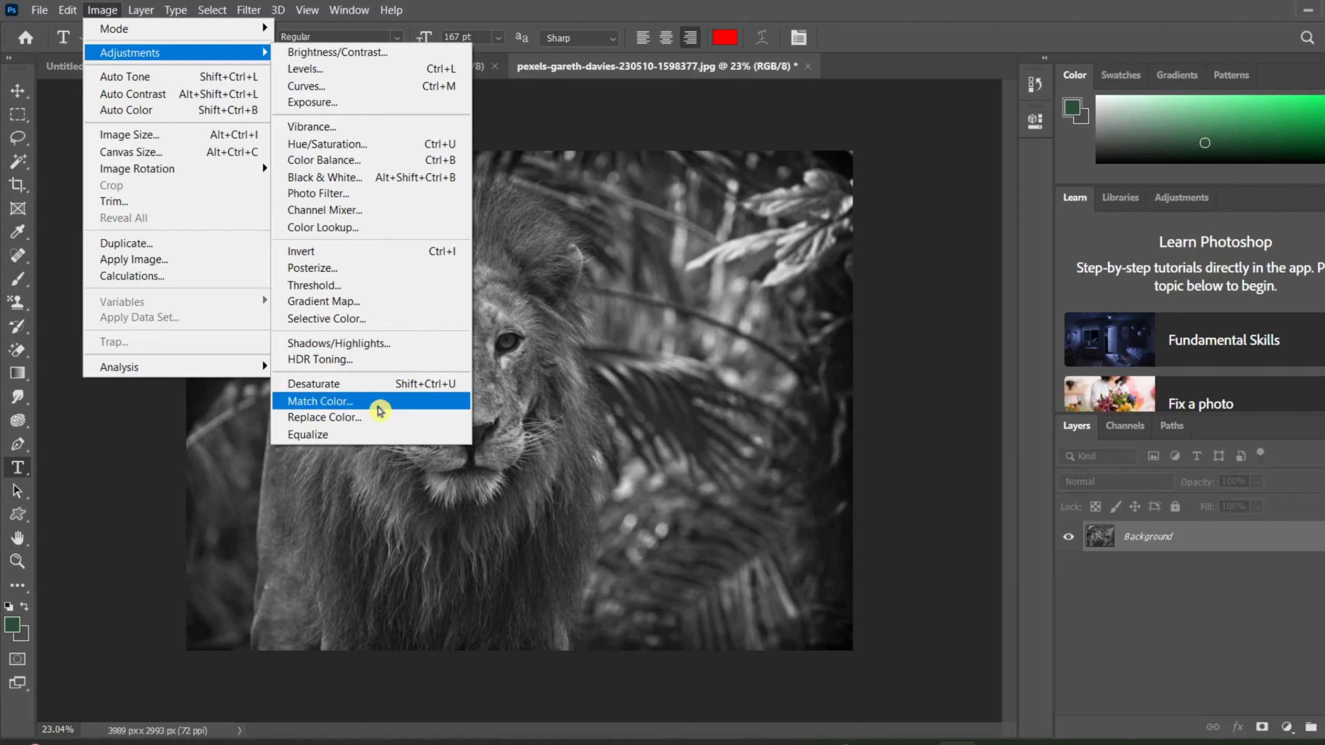
{"action": "left_click", "coordinate": [858, 438]}
{"action": "key", "text": "ctrl+z"}
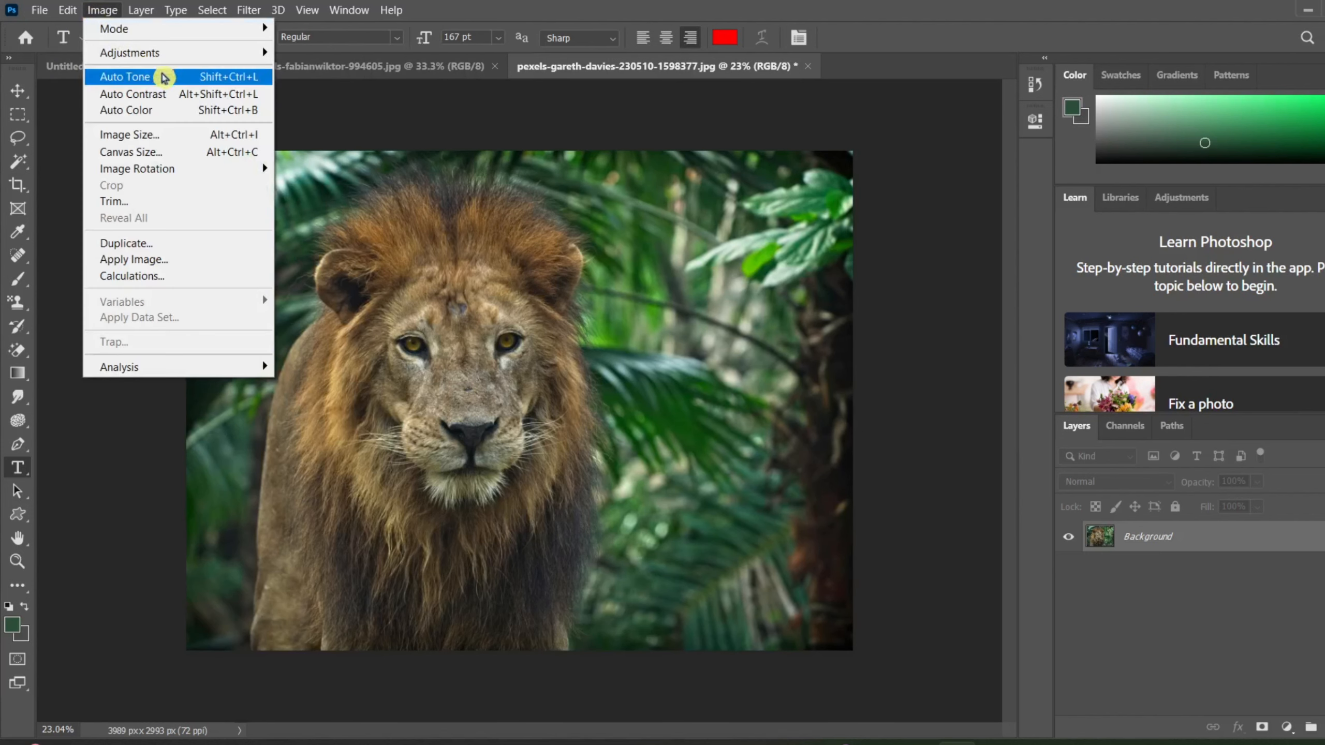
Start Match Color on the lion photo and choose the open beach photo (994605.jpg) as the source.
{"action": "mouse_move", "coordinate": [170, 52]}
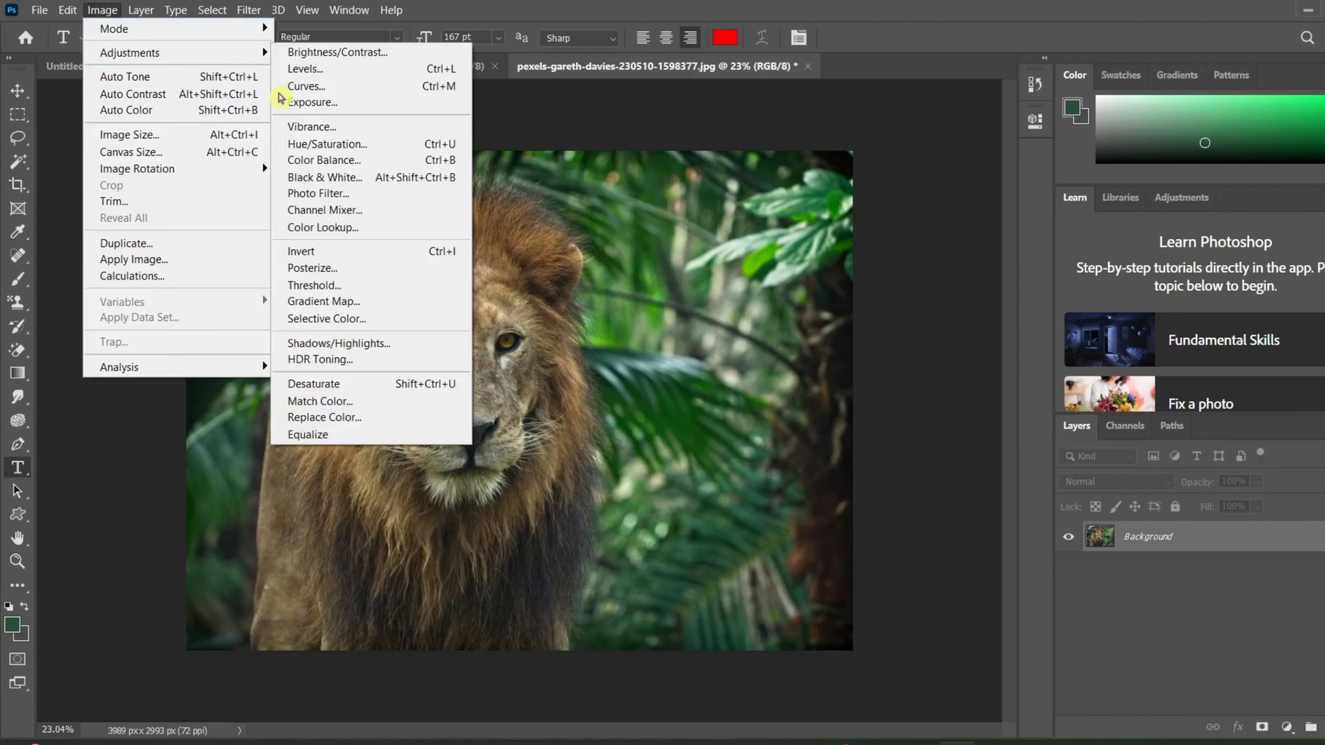
{"action": "left_click", "coordinate": [365, 400]}
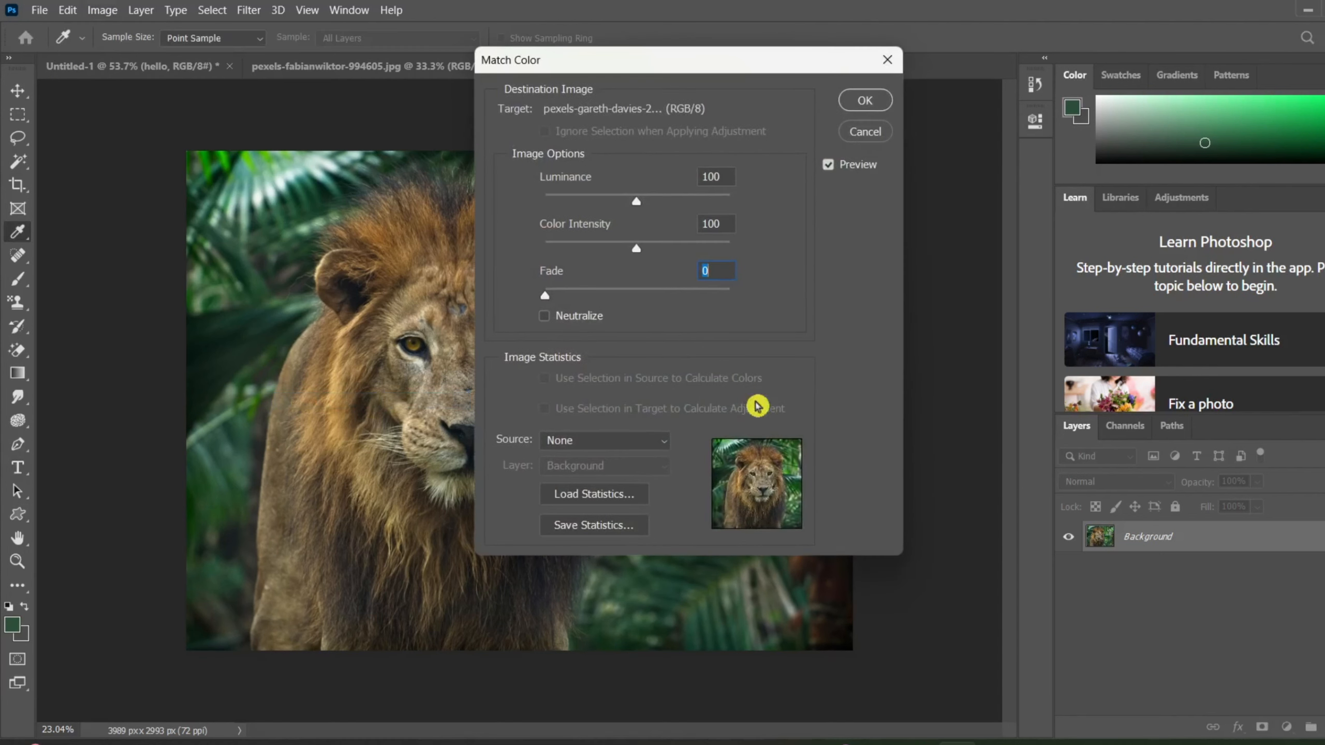
{"action": "left_click", "coordinate": [652, 444]}
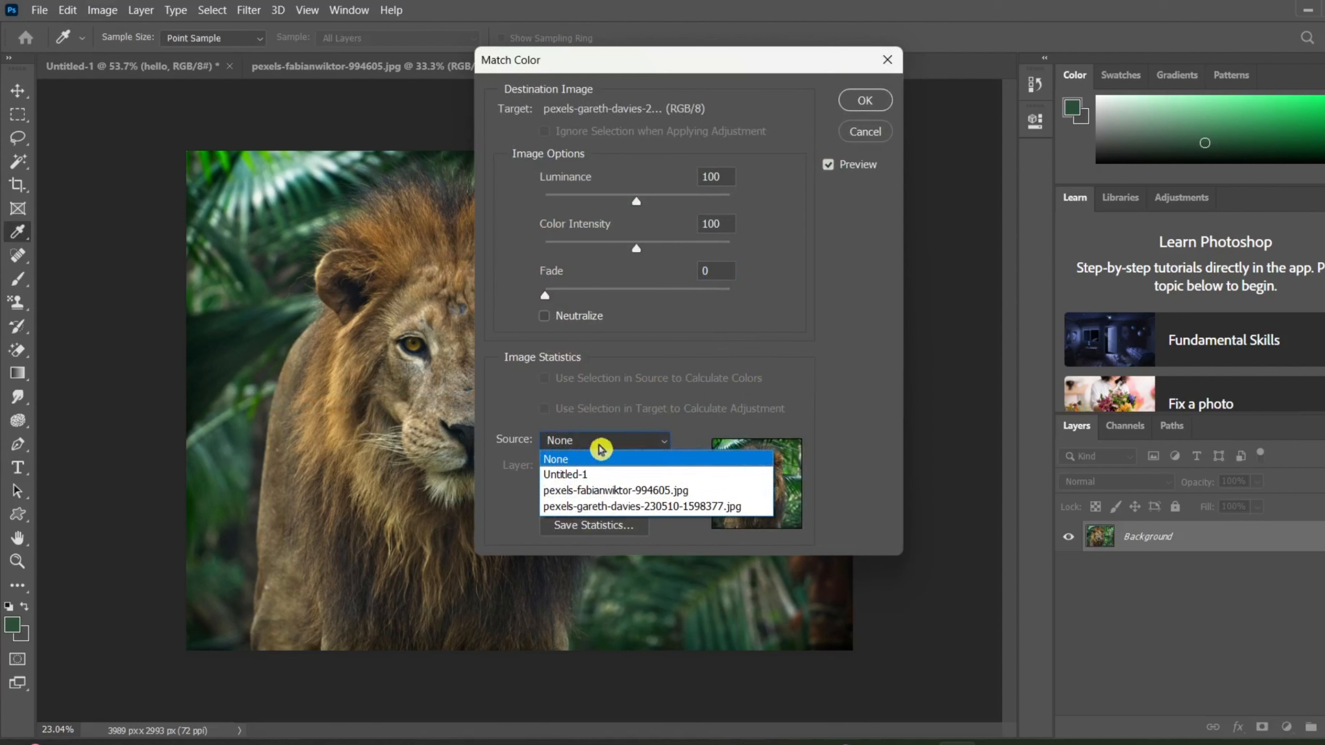
{"action": "left_click", "coordinate": [650, 55]}
{"action": "left_click_drag", "start_coordinate": [652, 73], "coordinate": [856, 151]}
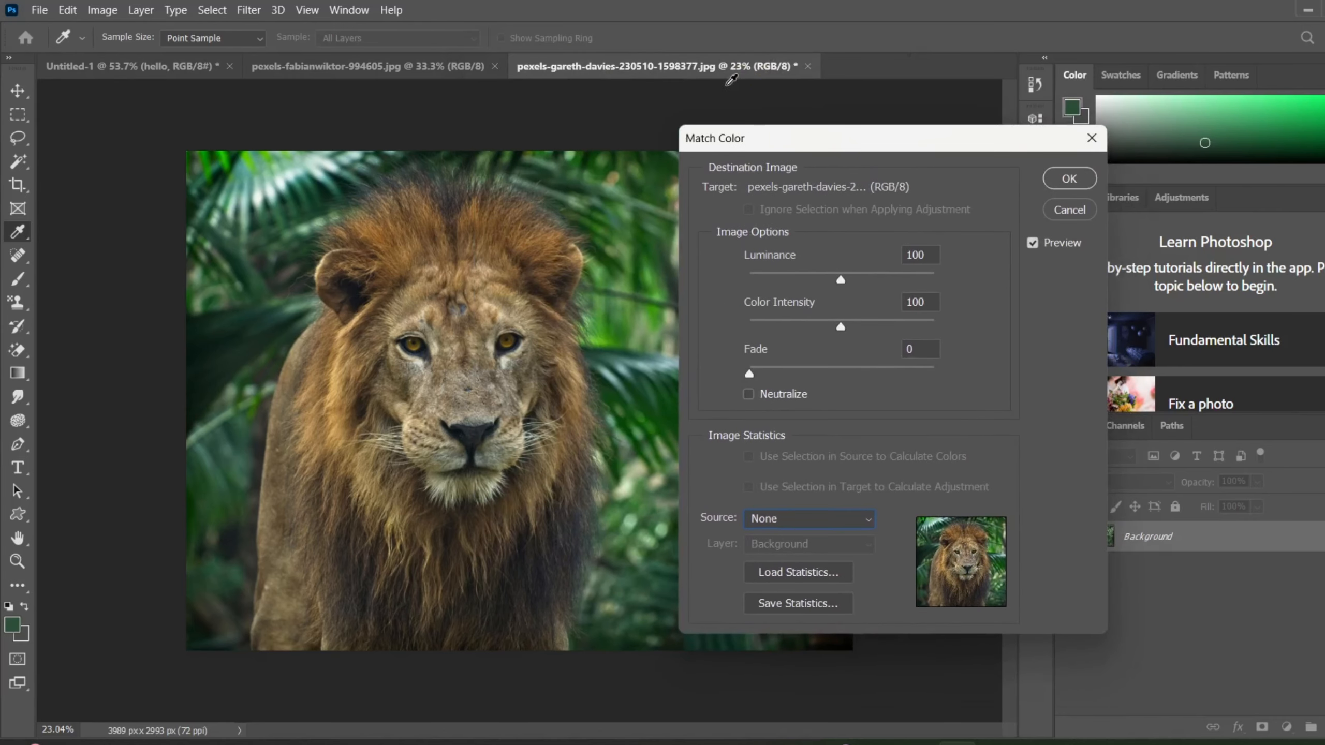
{"action": "left_click", "coordinate": [860, 521]}
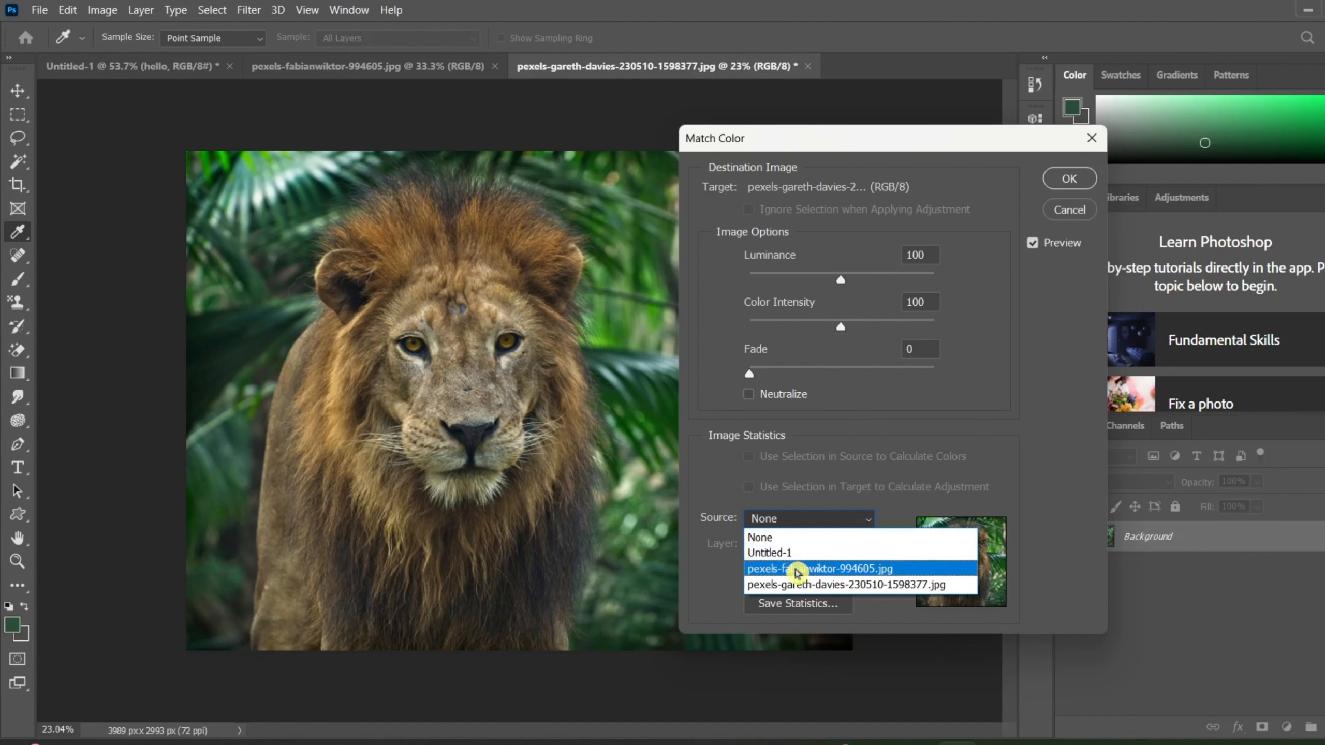
{"action": "left_click", "coordinate": [796, 569]}
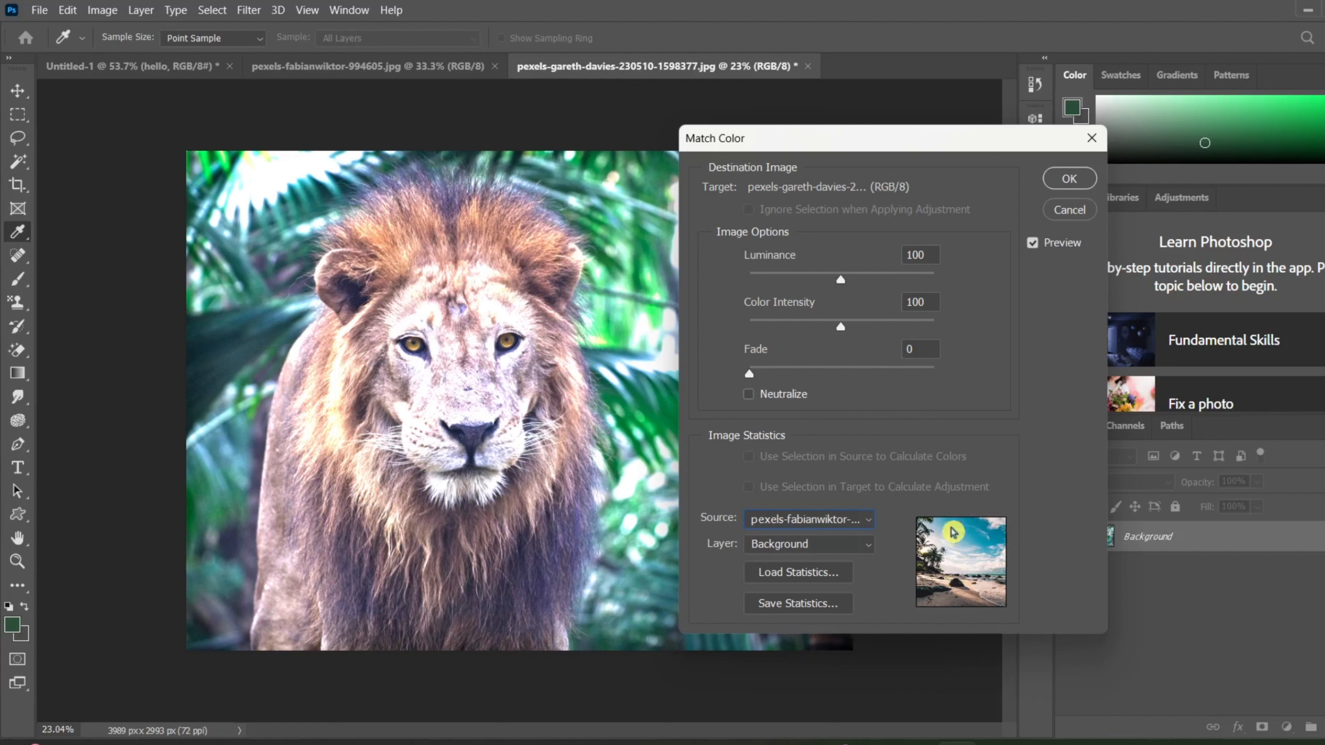
{"action": "left_click", "coordinate": [852, 555]}
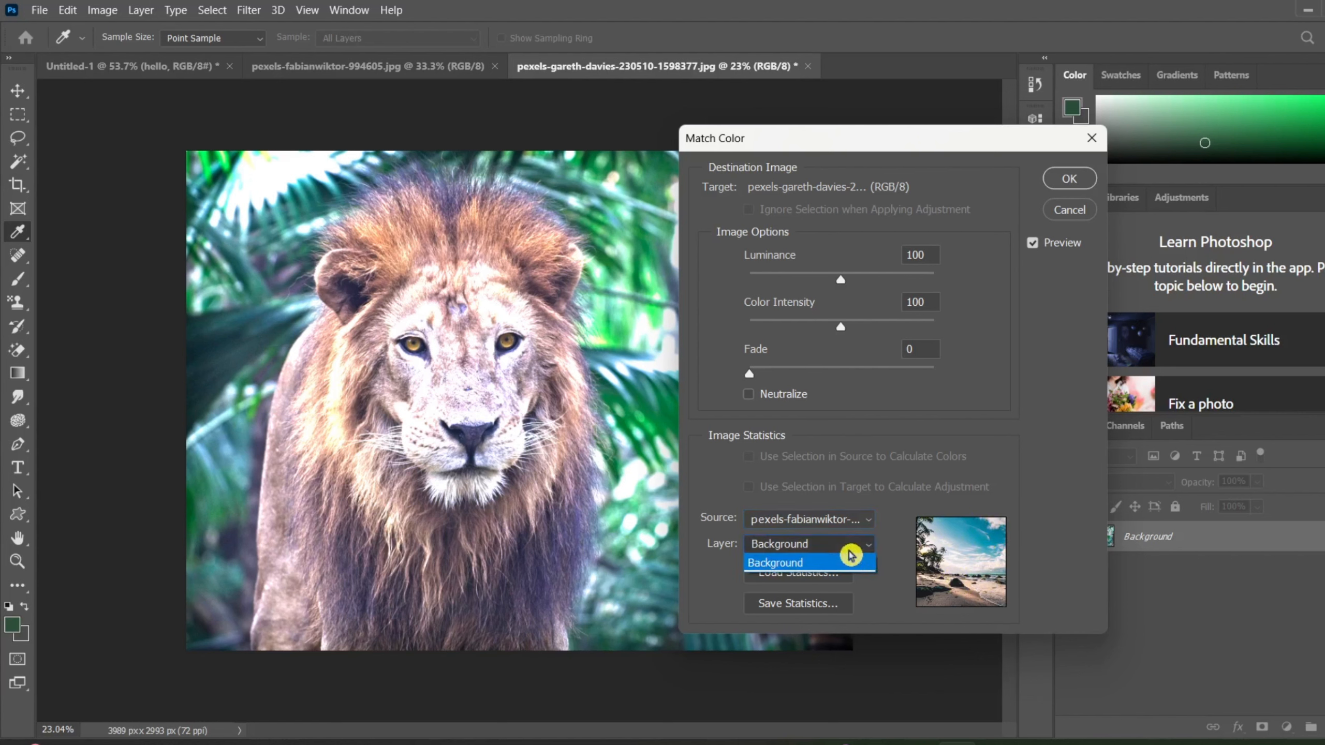
{"action": "left_click", "coordinate": [851, 557]}
{"action": "left_click", "coordinate": [831, 573]}
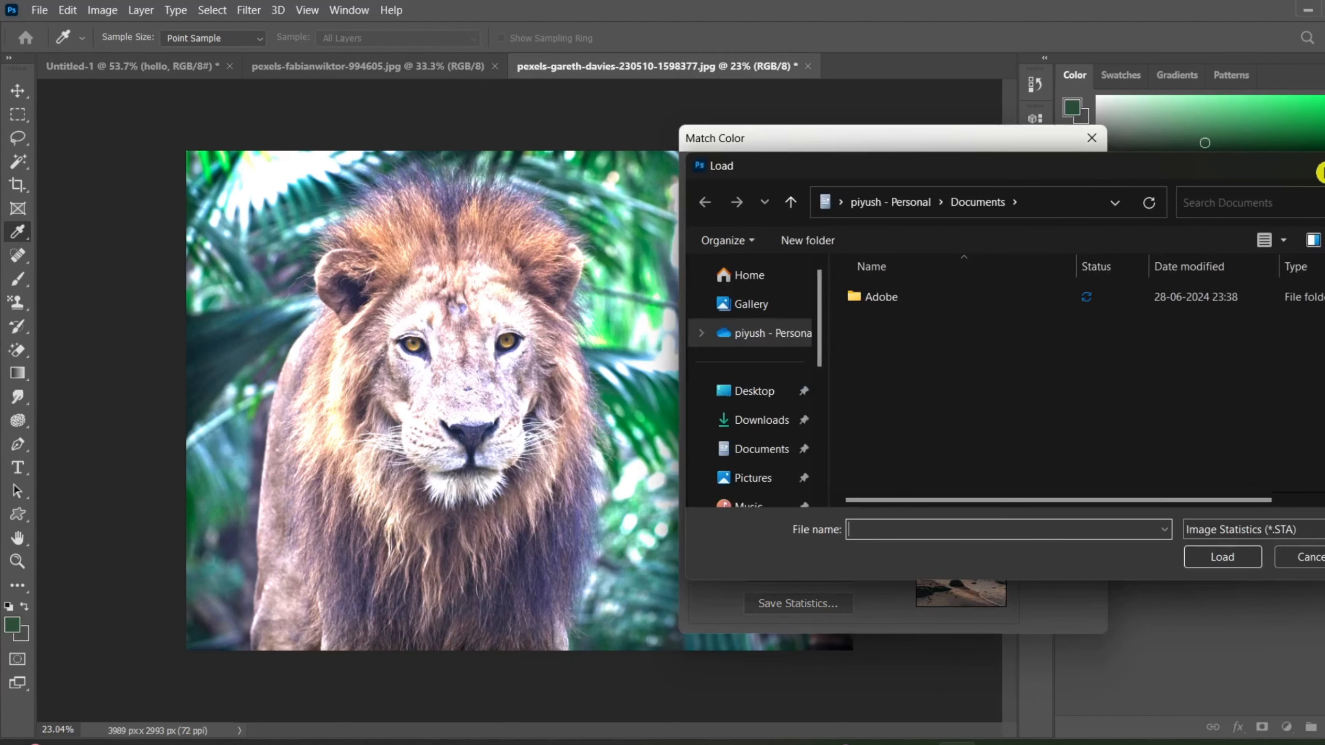
{"action": "key", "text": "Escape"}
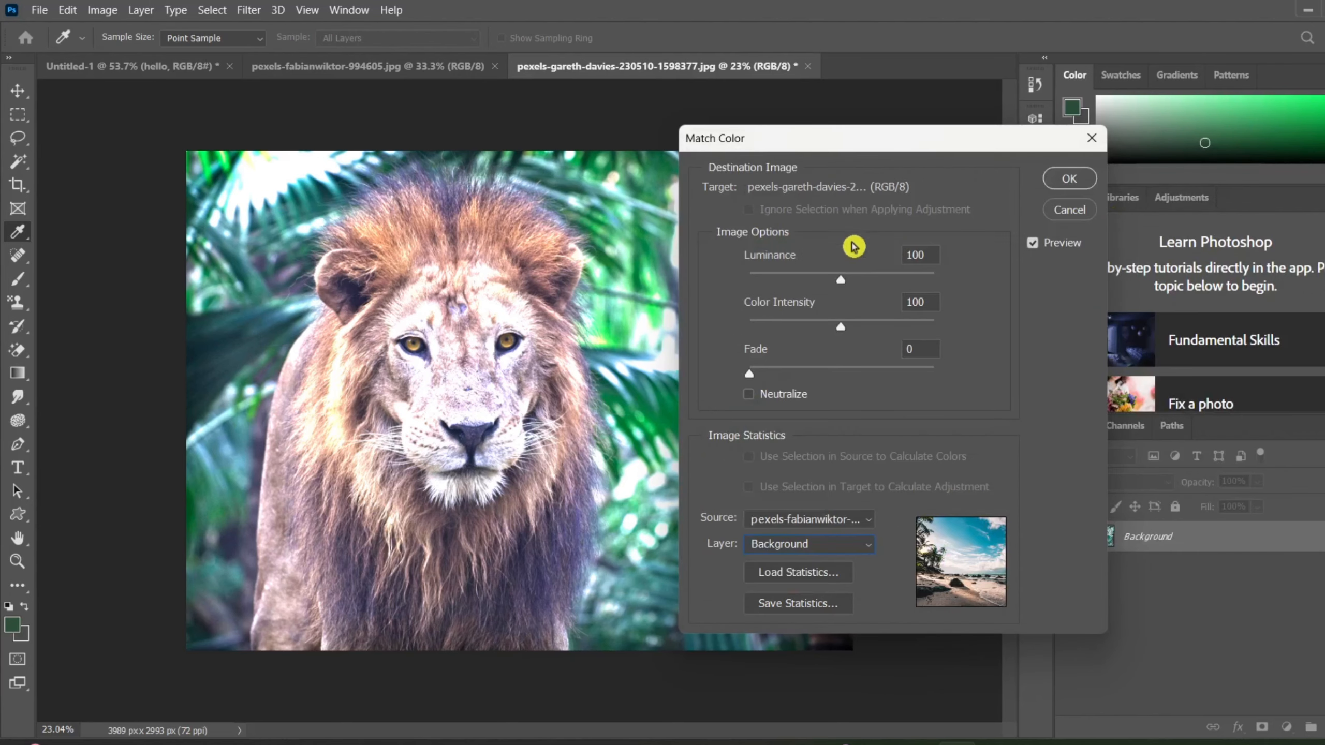
Set the Match Color luminance to 17 and color intensity to 147, keep the fade at 0, and apply it.
{"action": "left_click_drag", "start_coordinate": [954, 138], "coordinate": [1161, 180]}
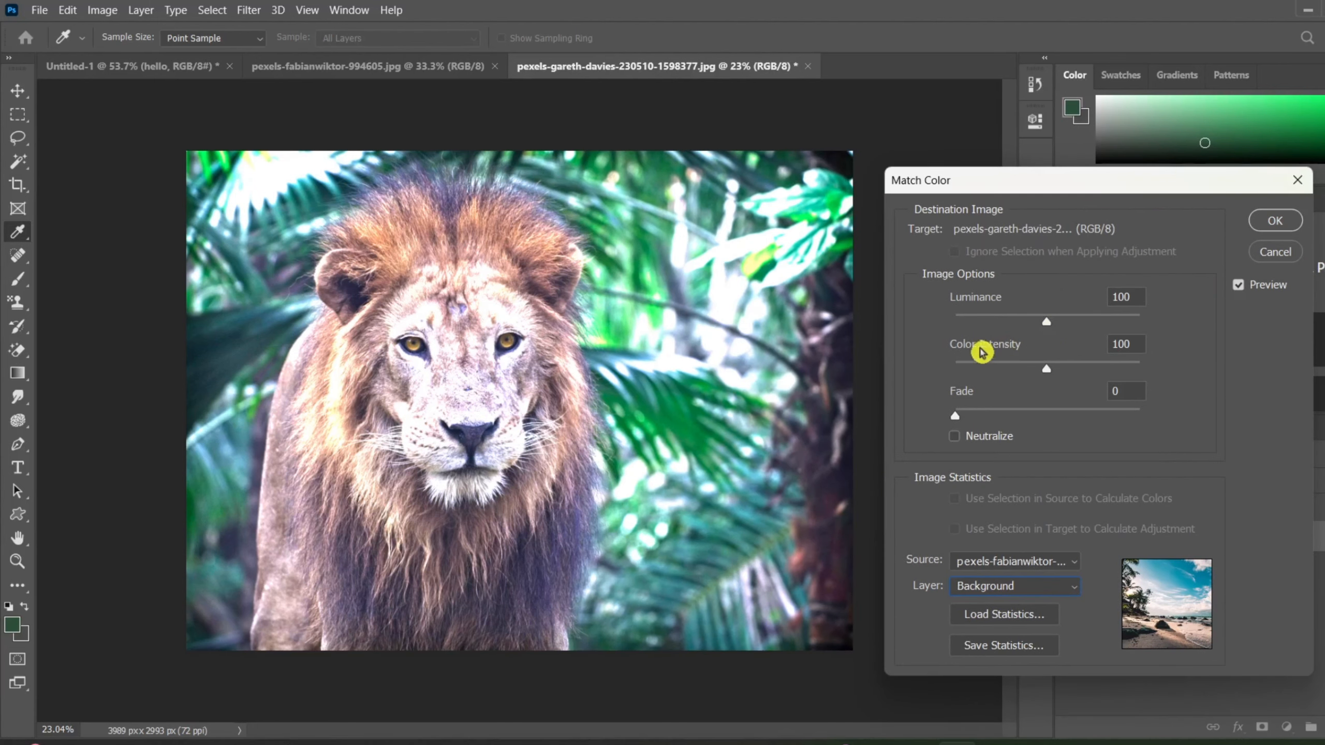
{"action": "left_click_drag", "start_coordinate": [1047, 320], "coordinate": [972, 328]}
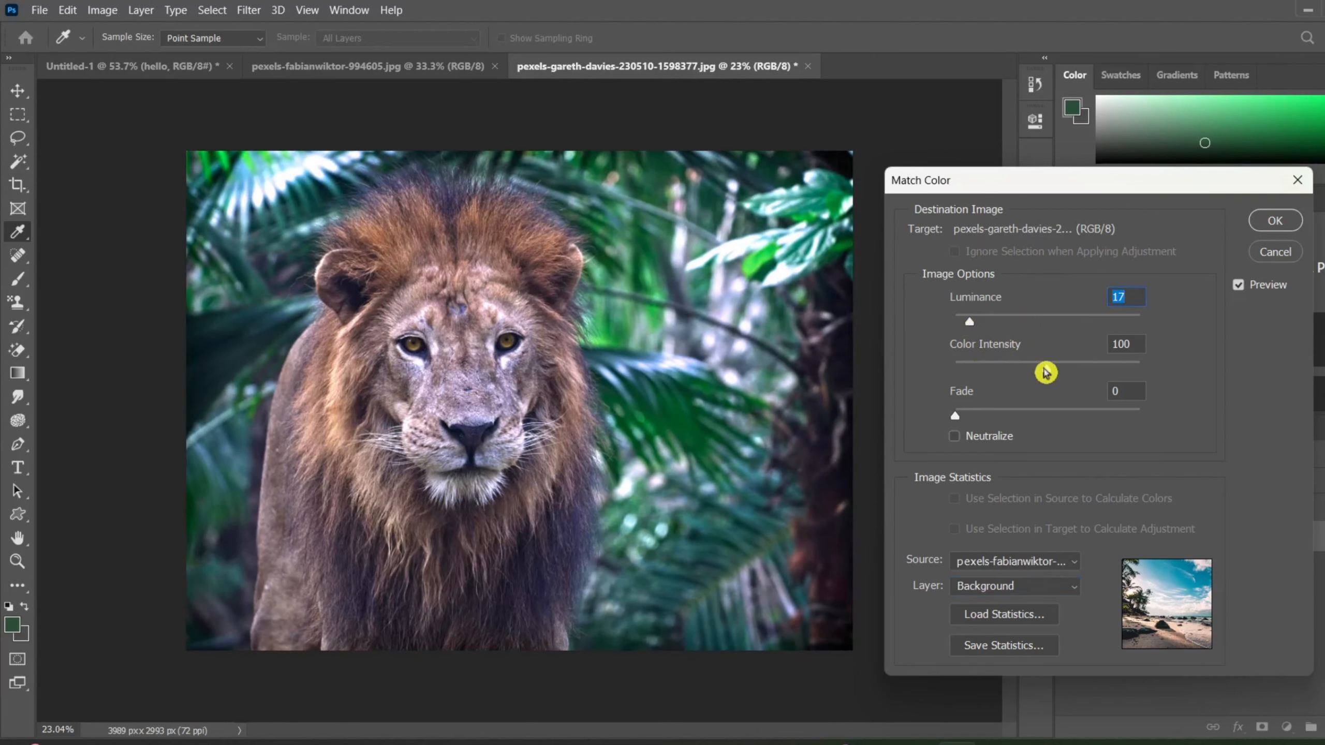
{"action": "left_click_drag", "start_coordinate": [1045, 372], "coordinate": [1090, 392]}
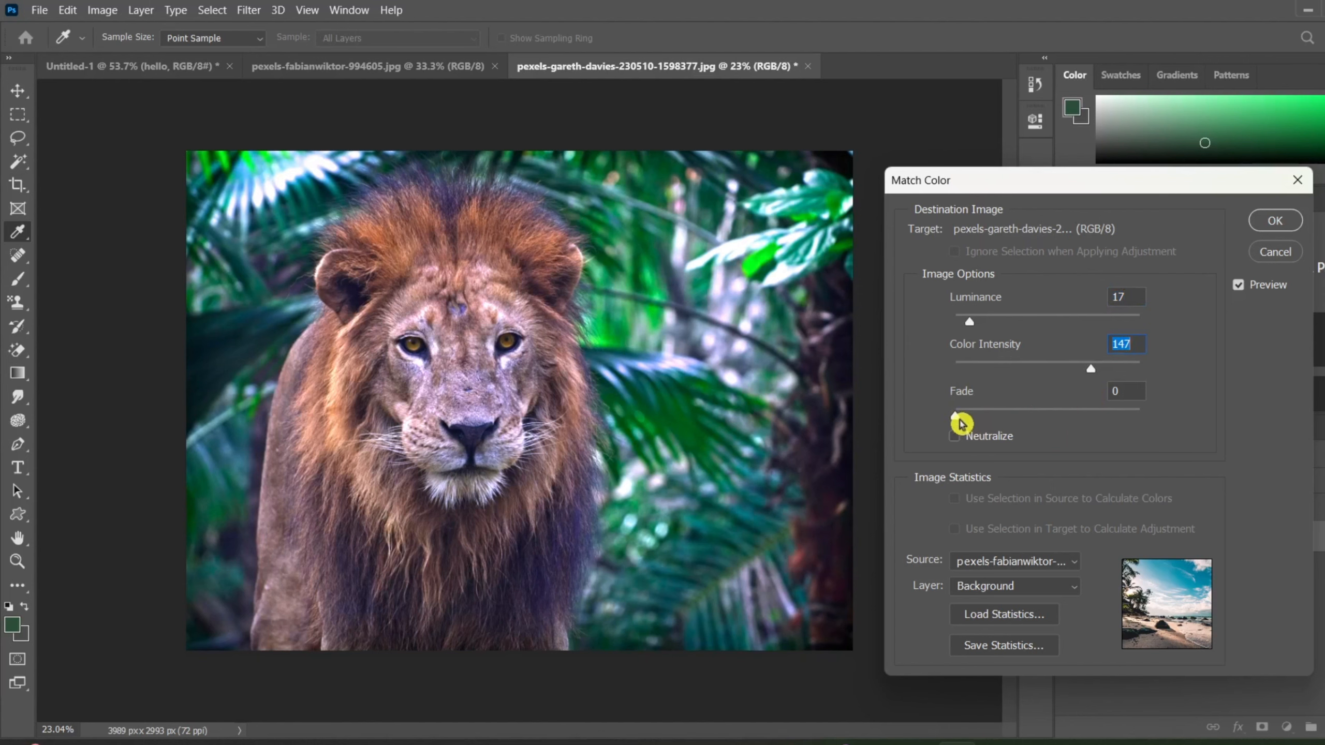
{"action": "left_click_drag", "start_coordinate": [957, 418], "coordinate": [739, 468]}
{"action": "left_click", "coordinate": [1284, 225]}
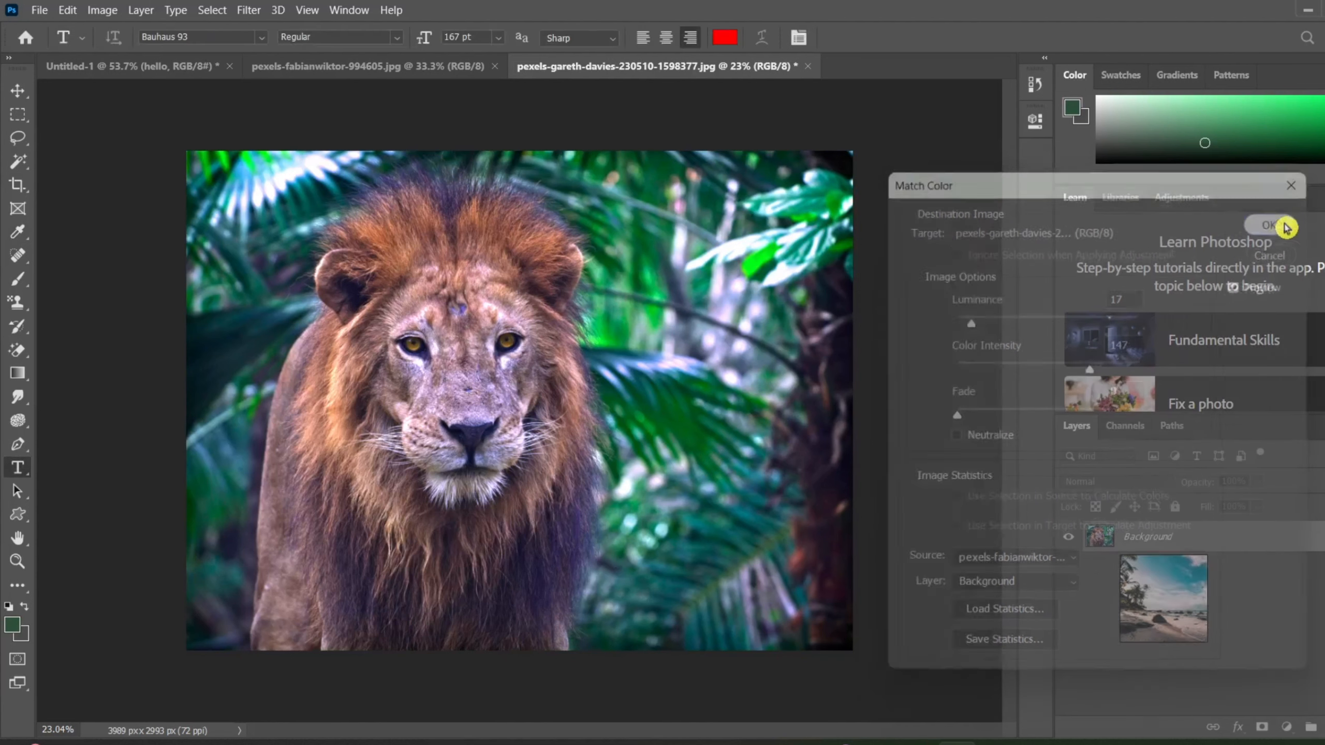
View the beach source photo, and compare the lion photo with and without the Match Color, leaving it undone.
{"action": "left_click", "coordinate": [438, 67]}
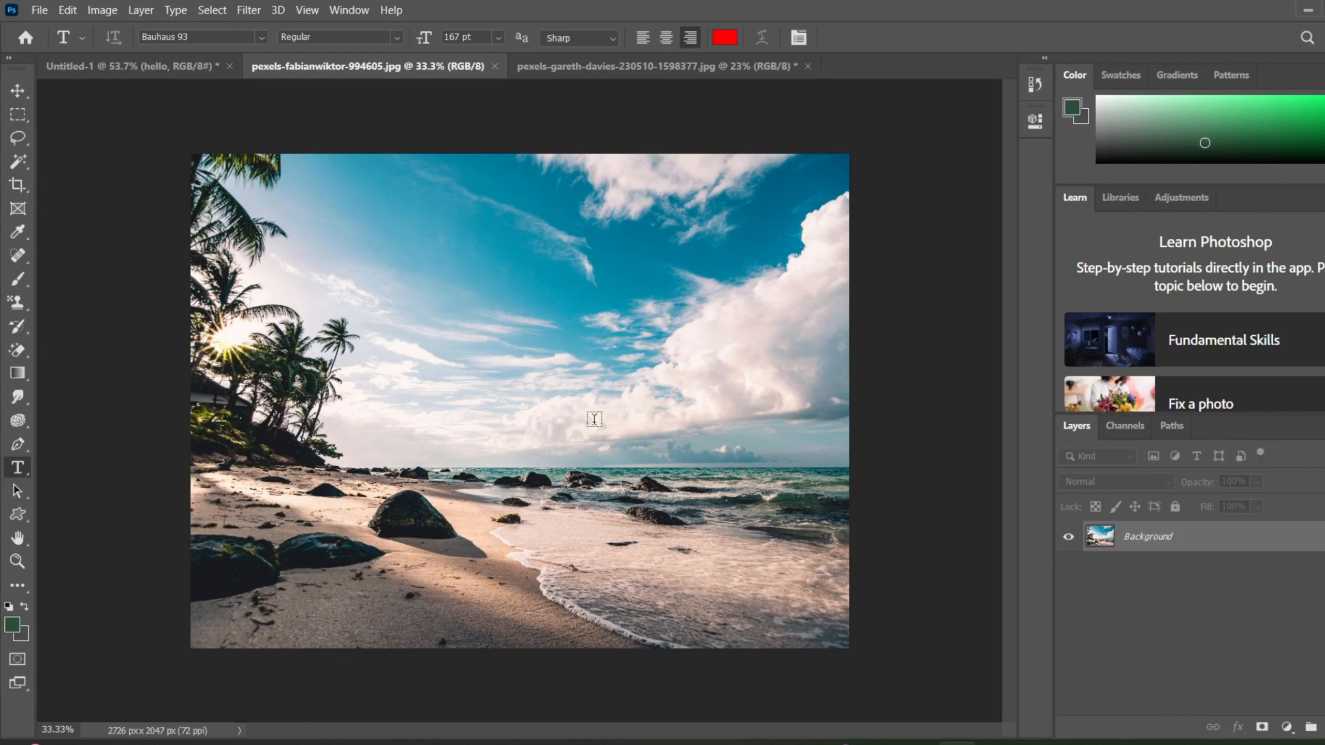
{"action": "left_click", "coordinate": [622, 66]}
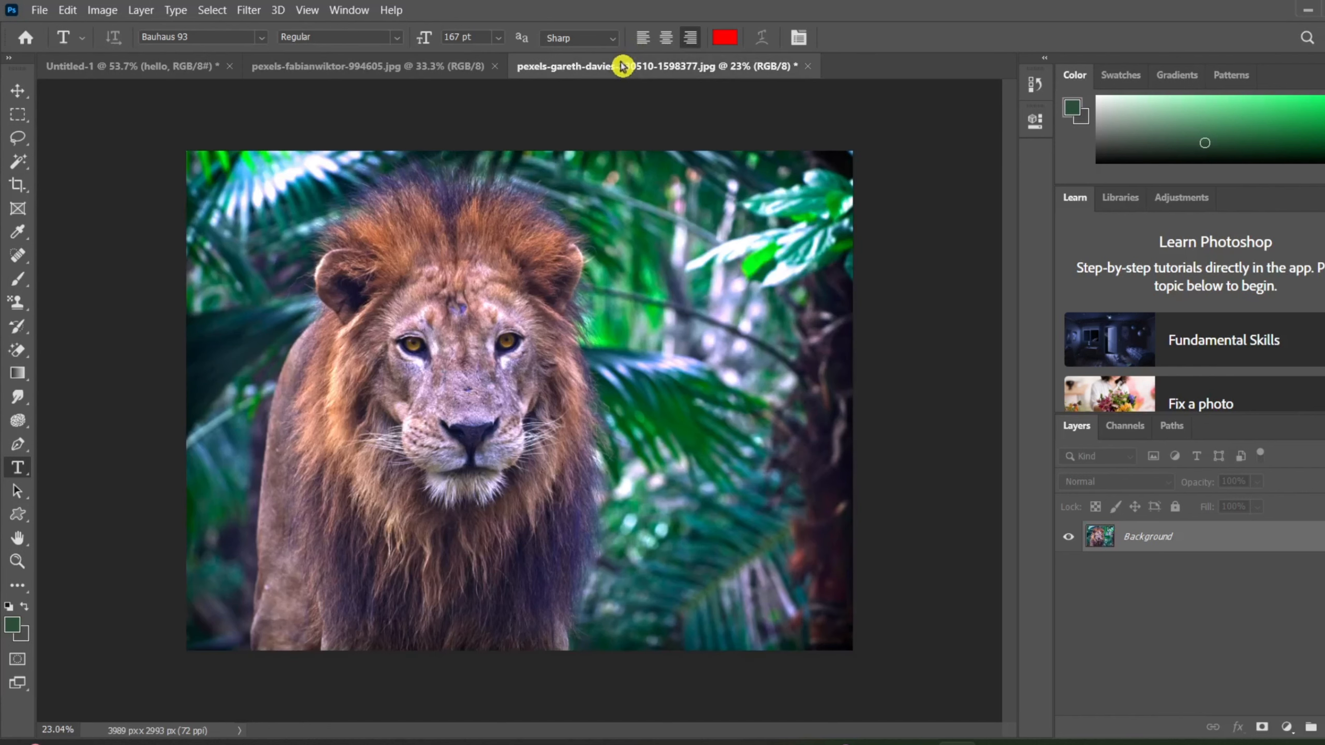
{"action": "key", "text": "ctrl+z"}
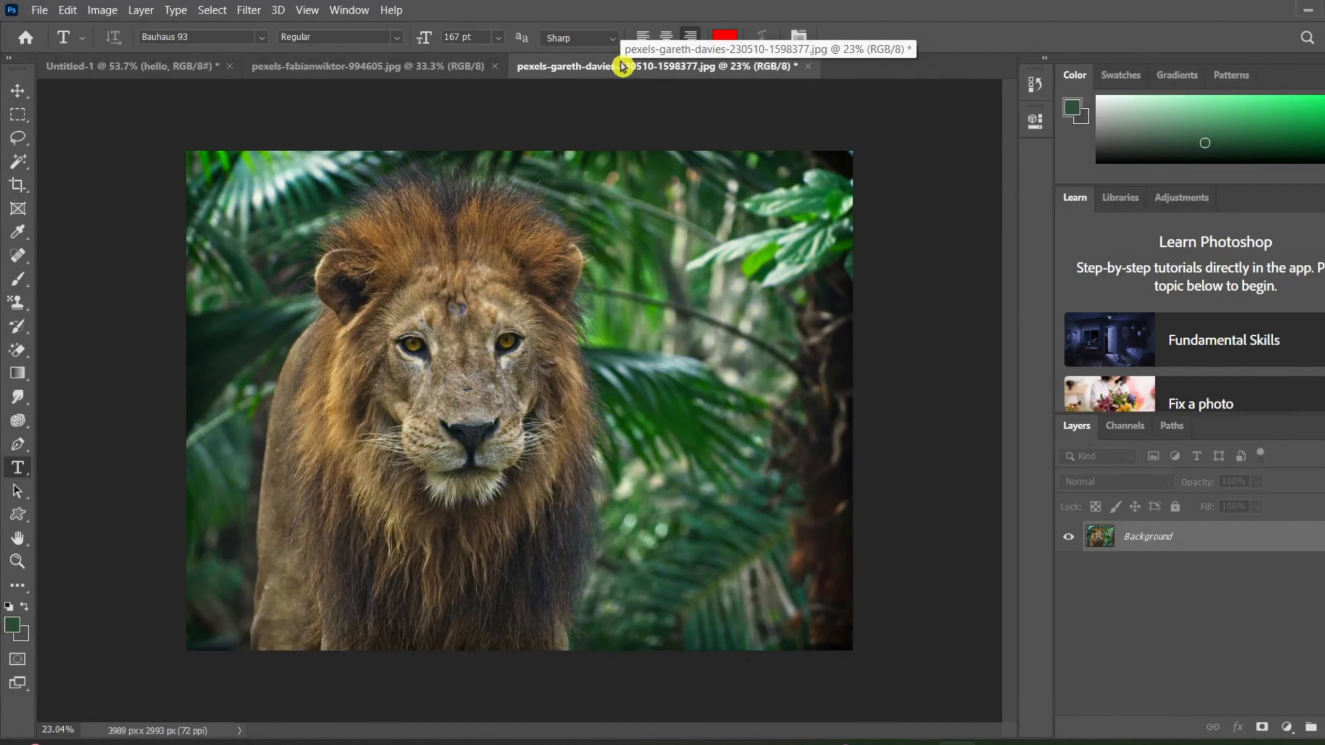
{"action": "key", "text": "ctrl+shift+z"}
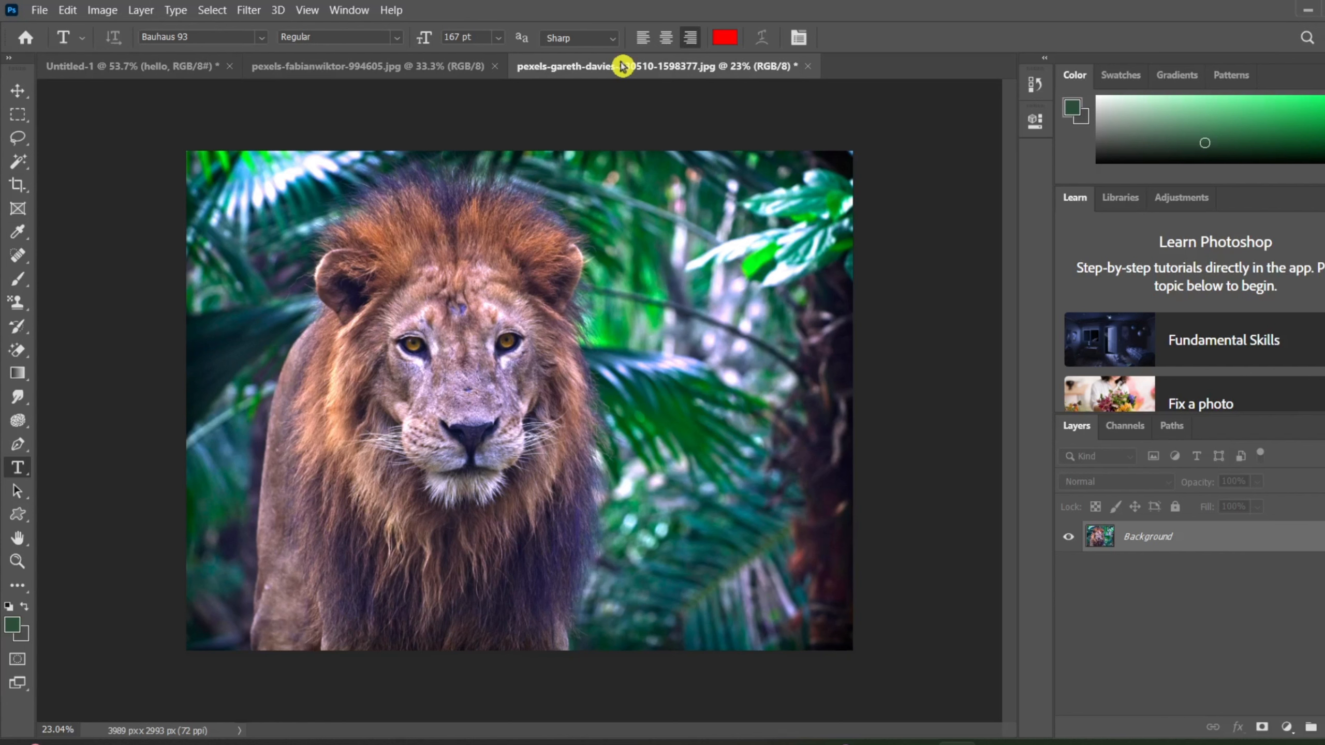
{"action": "key", "text": "ctrl+z"}
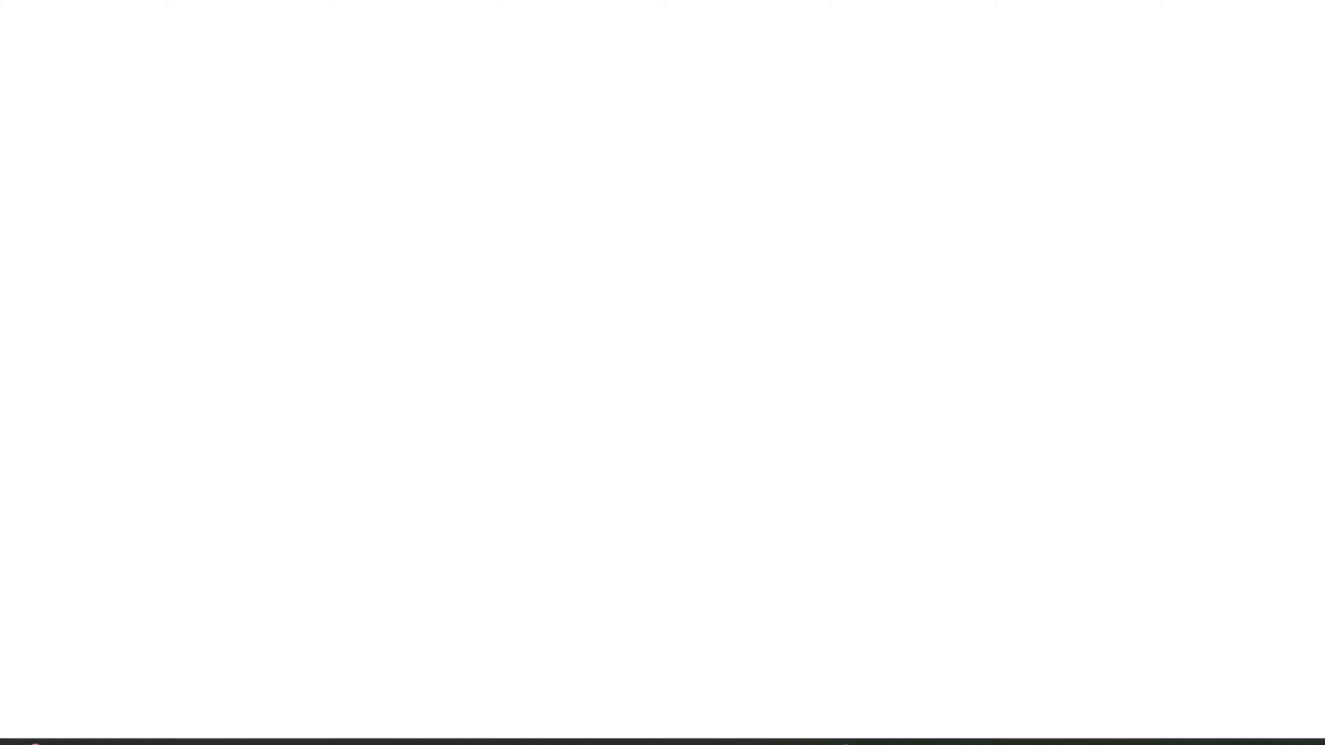
Switch to the Edge browser and open the suggested Pexels page from a new tab.
{"action": "type", "text": "pe"}
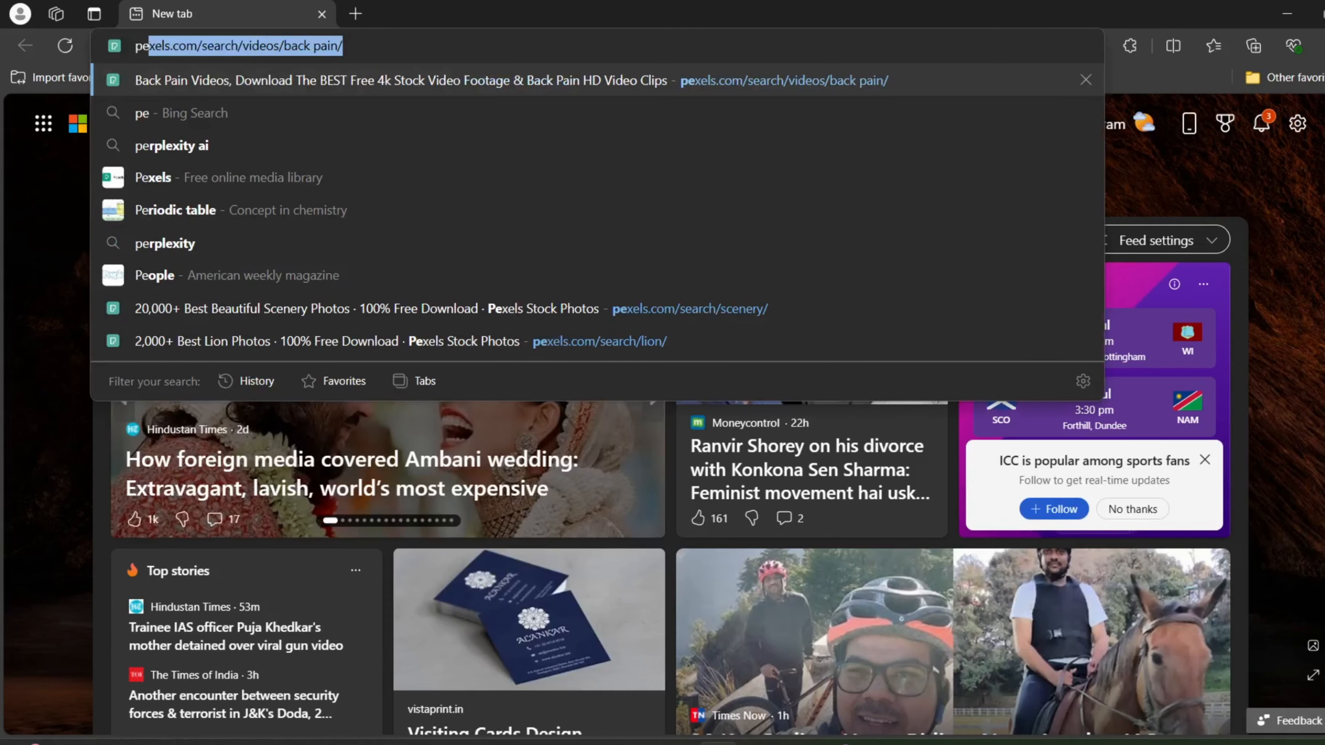
{"action": "key", "text": "Return"}
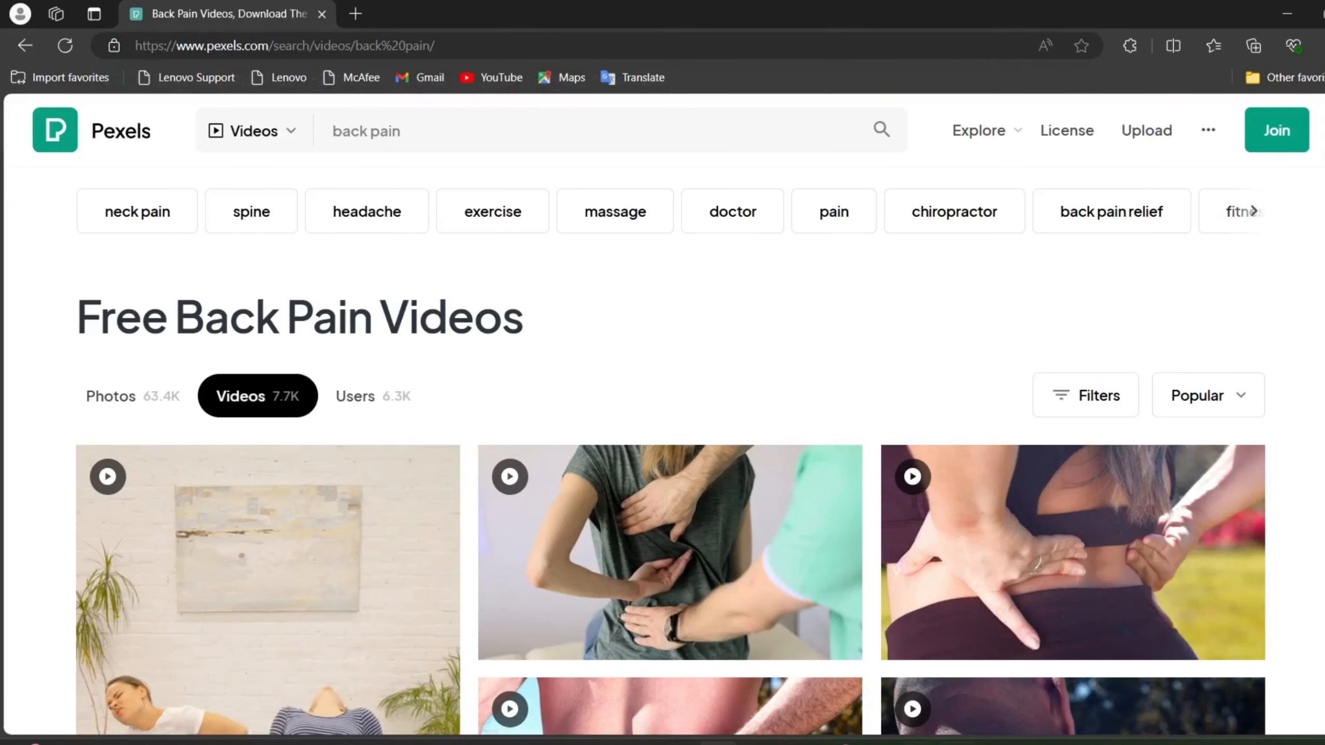
Switch the Pexels search from videos to photos, clear the back pain query, and rerun the recent search for Lion.
{"action": "left_click", "coordinate": [260, 132]}
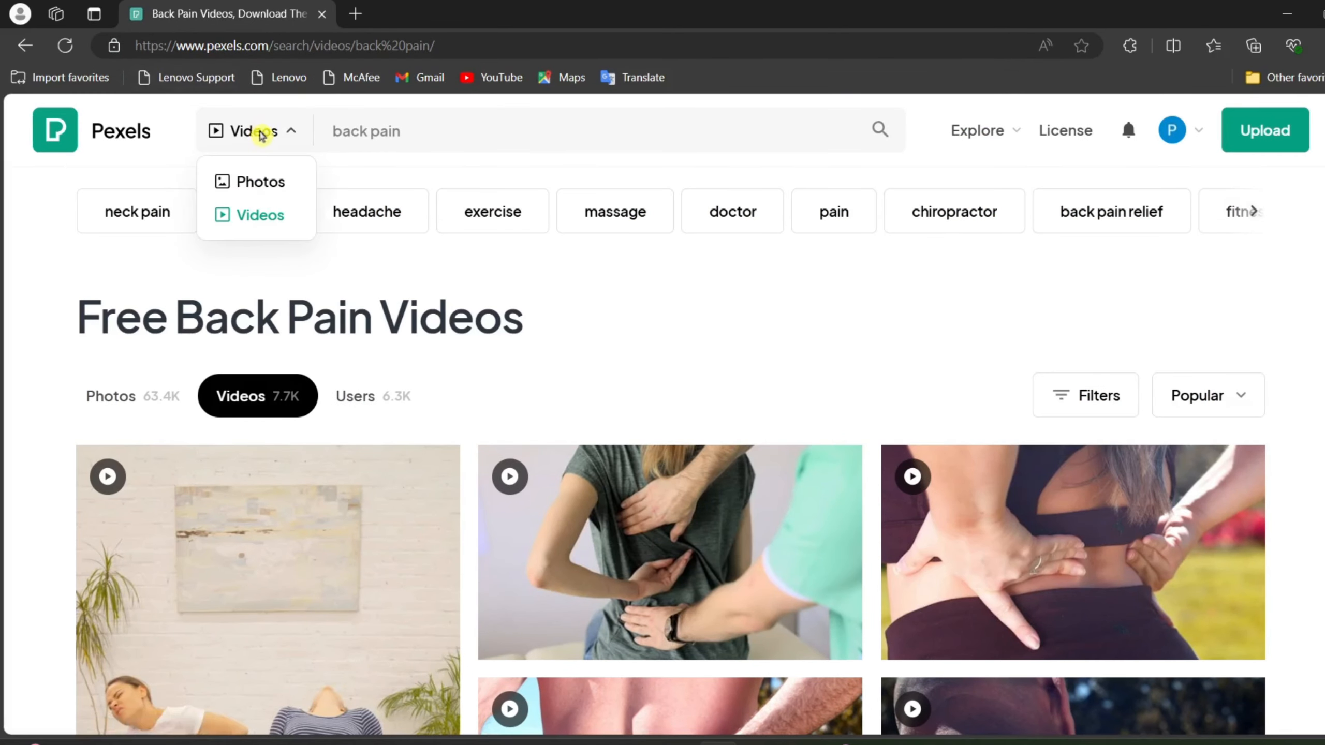
{"action": "left_click", "coordinate": [256, 183]}
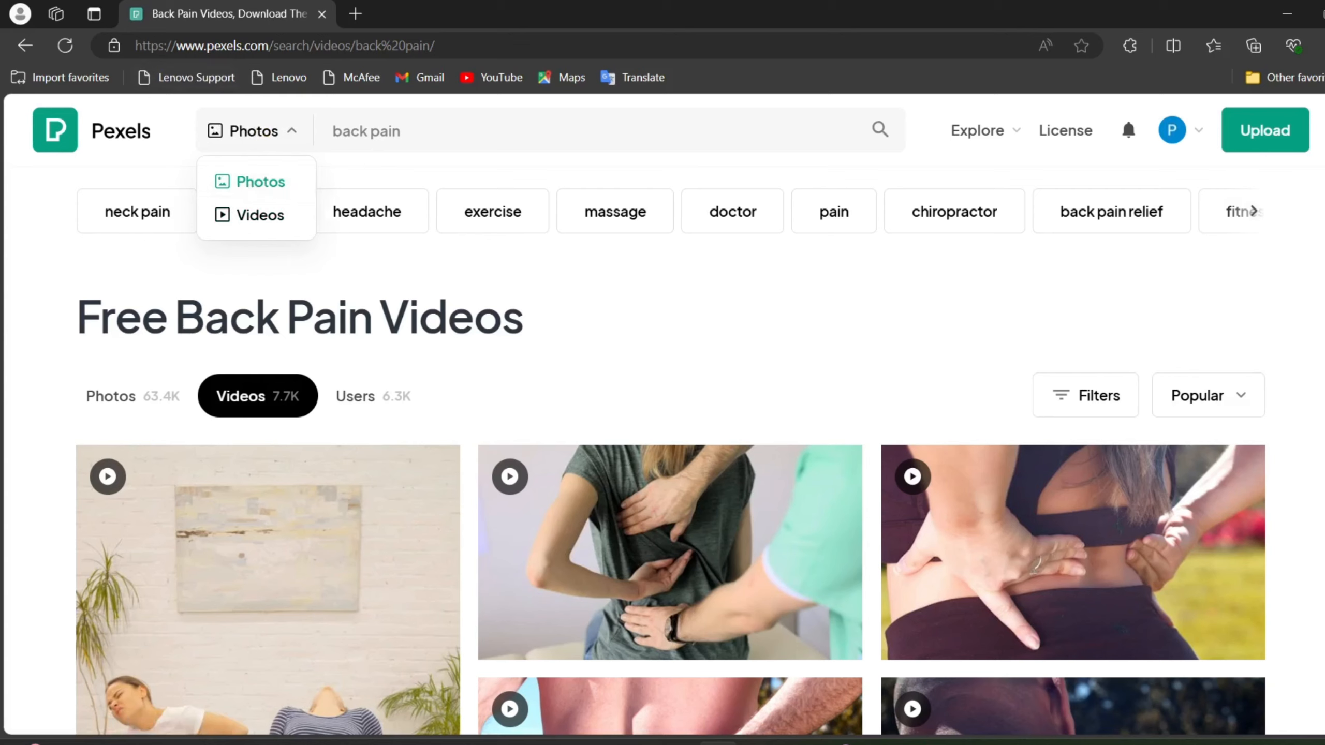
{"action": "left_click", "coordinate": [412, 131]}
{"action": "key", "text": "BackSpace"}
{"action": "key", "text": "BackSpace"}
{"action": "key", "text": "BackSpace"}
{"action": "key", "text": "BackSpace"}
{"action": "key", "text": "BackSpace"}
{"action": "key", "text": "BackSpace"}
{"action": "key", "text": "BackSpace"}
{"action": "key", "text": "BackSpace"}
{"action": "key", "text": "BackSpace"}
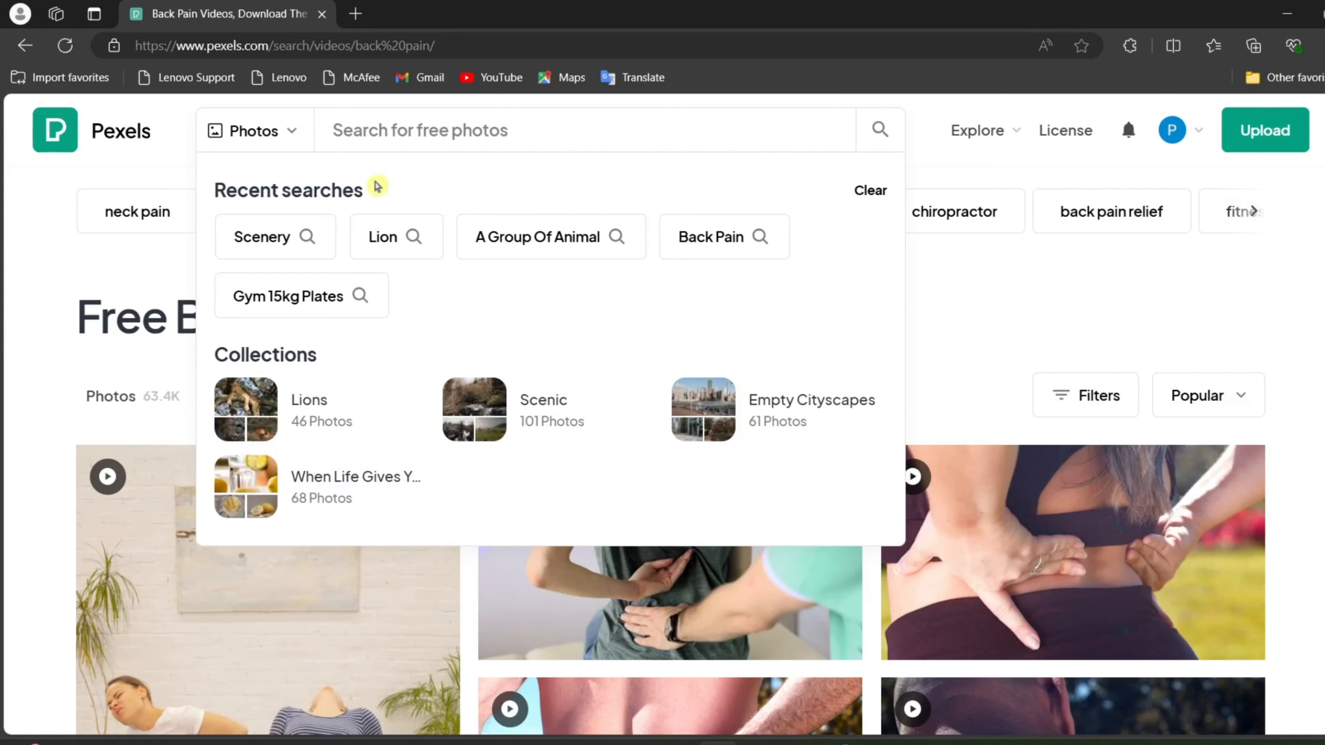
{"action": "left_click", "coordinate": [380, 238]}
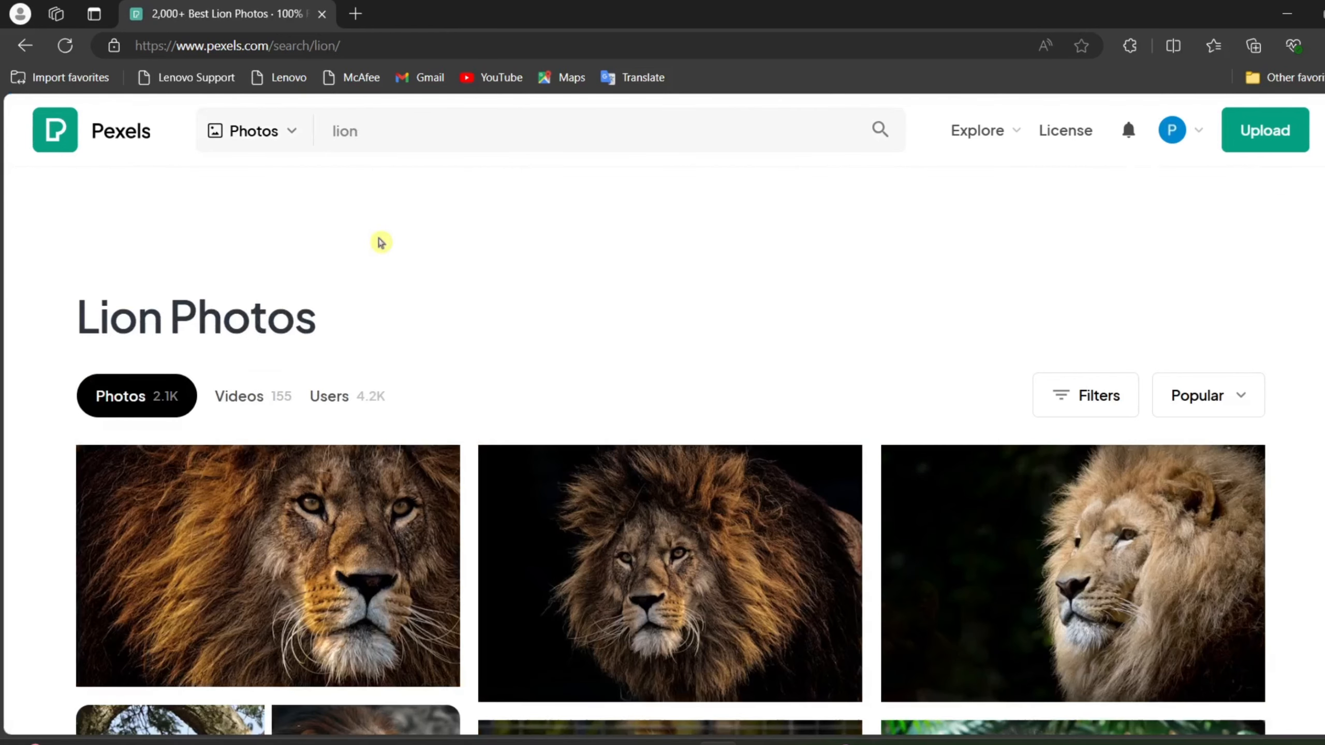
Find the dark photo of a lion lying on the ground in the results, open it, and download it for free.
{"action": "scroll", "coordinate": [723, 503], "scroll_direction": "down", "scroll_amount": 3}
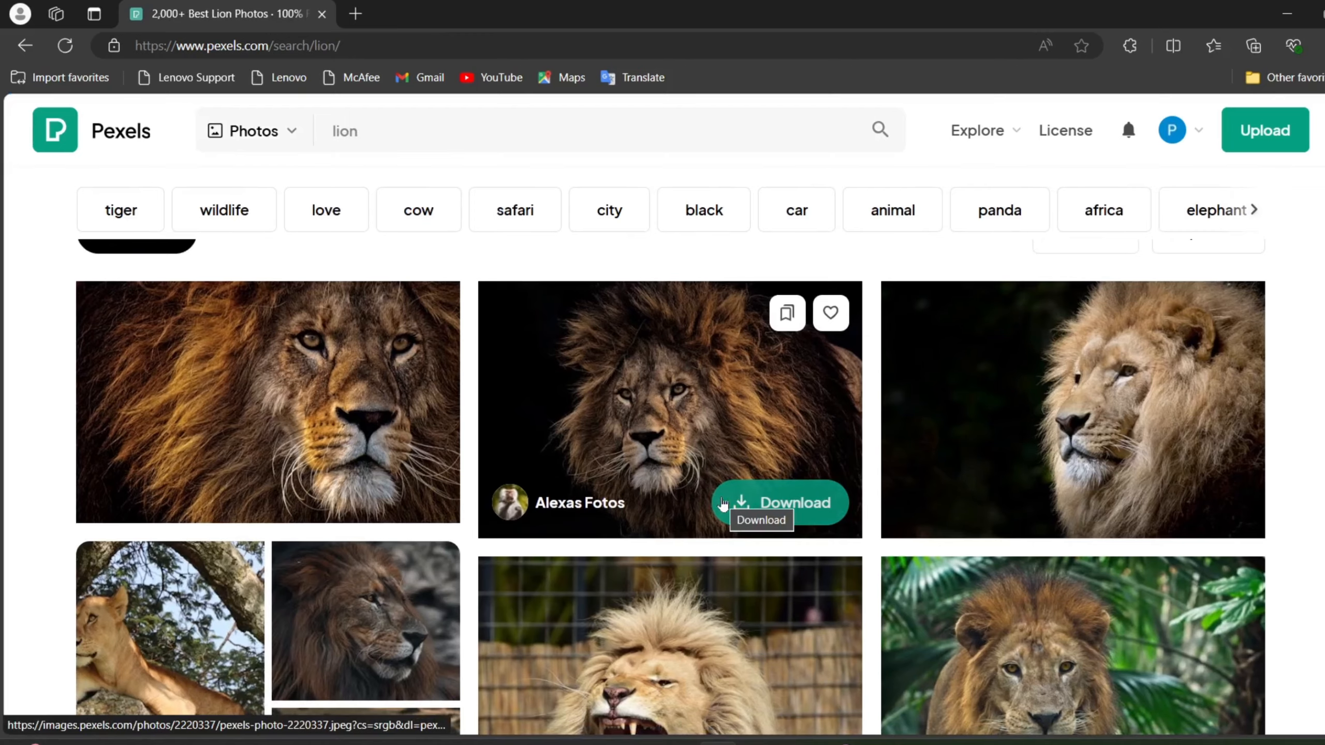
{"action": "scroll", "coordinate": [722, 504], "scroll_direction": "down", "scroll_amount": 4}
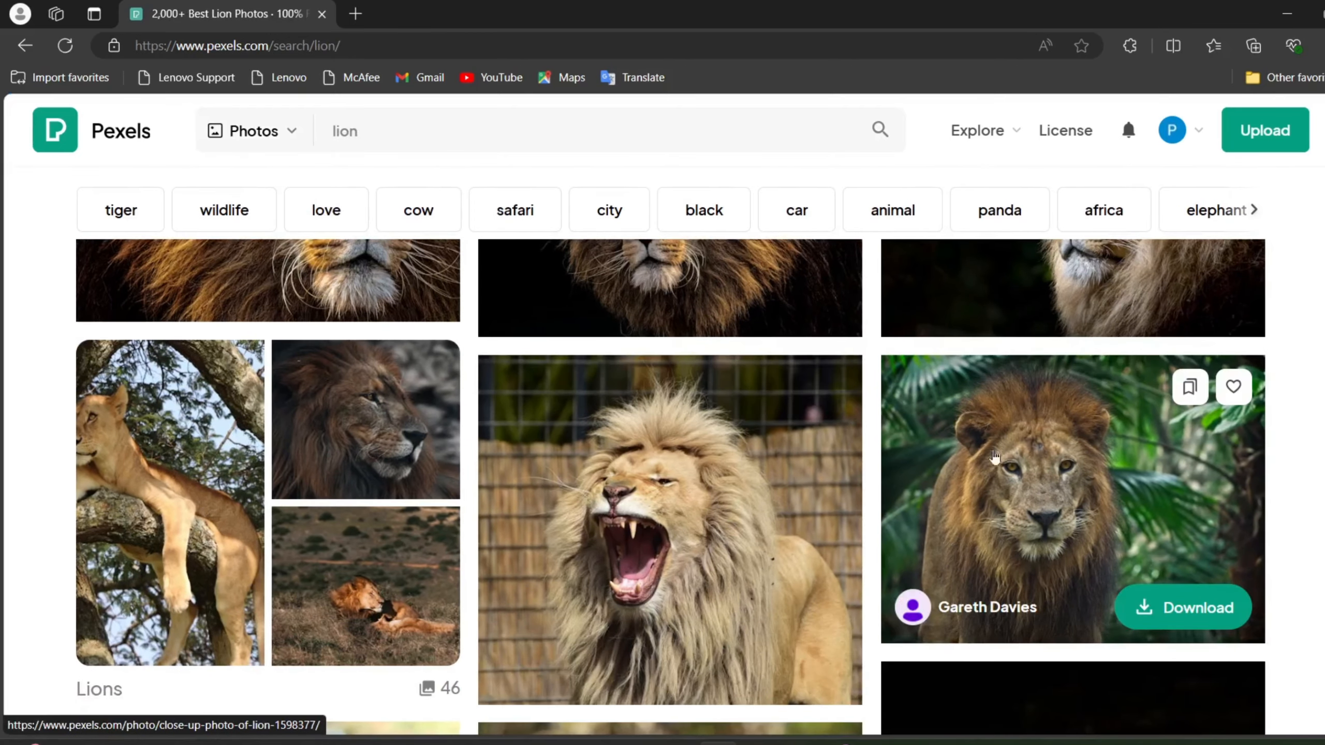
{"action": "scroll", "coordinate": [1017, 434], "scroll_direction": "down", "scroll_amount": 8}
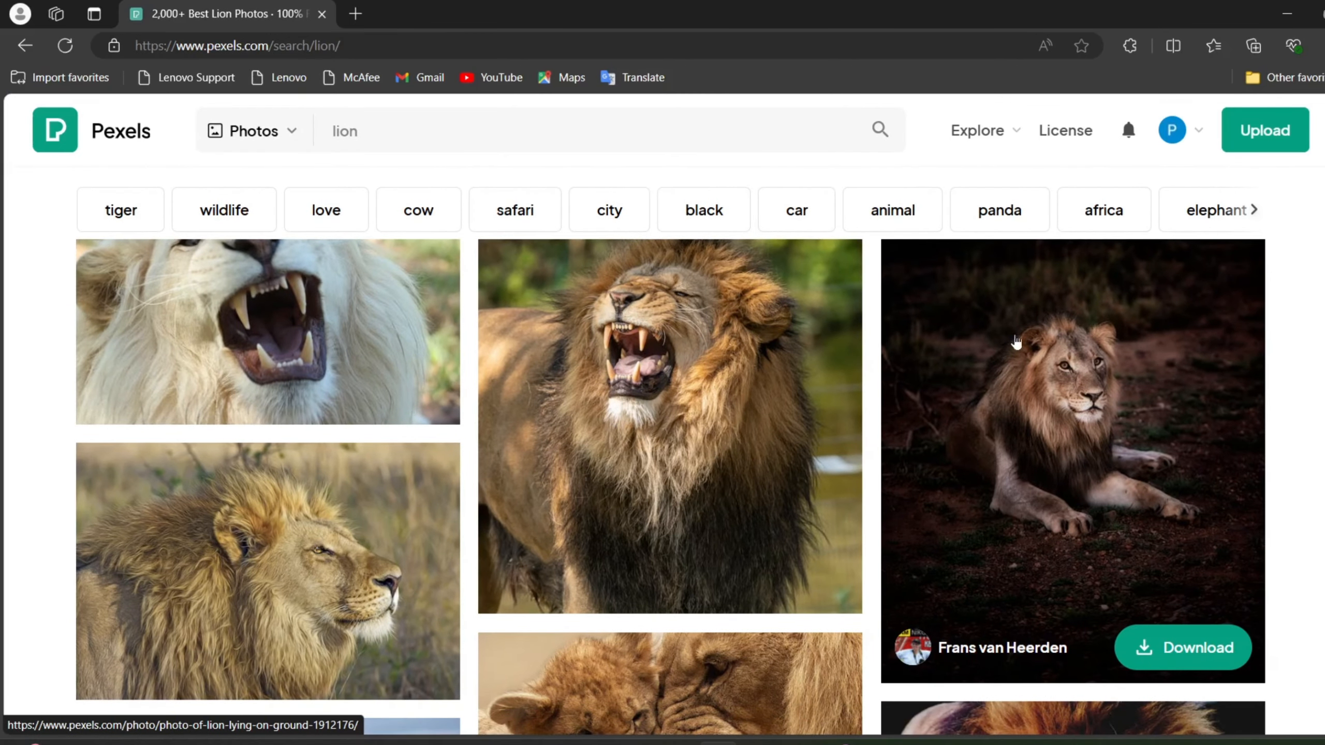
{"action": "left_click", "coordinate": [1016, 355]}
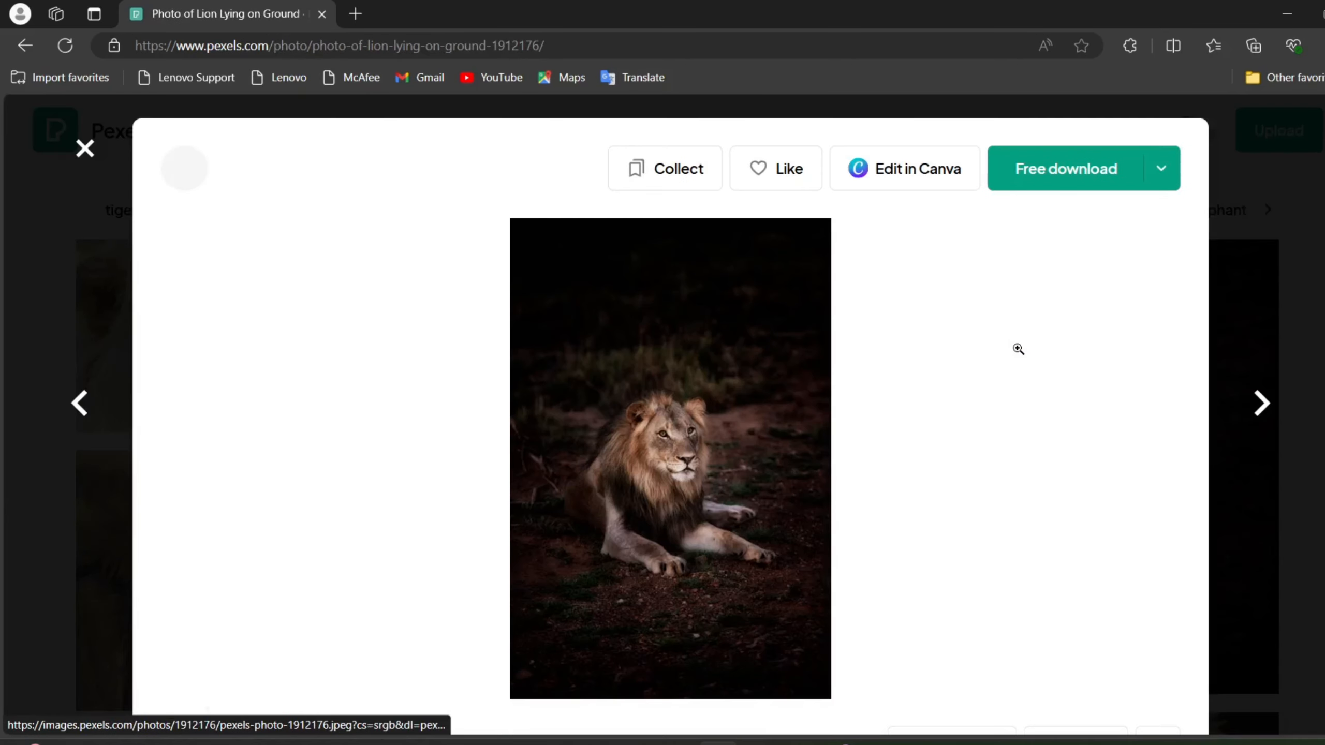
{"action": "right_click", "coordinate": [651, 416]}
{"action": "left_click", "coordinate": [1086, 178]}
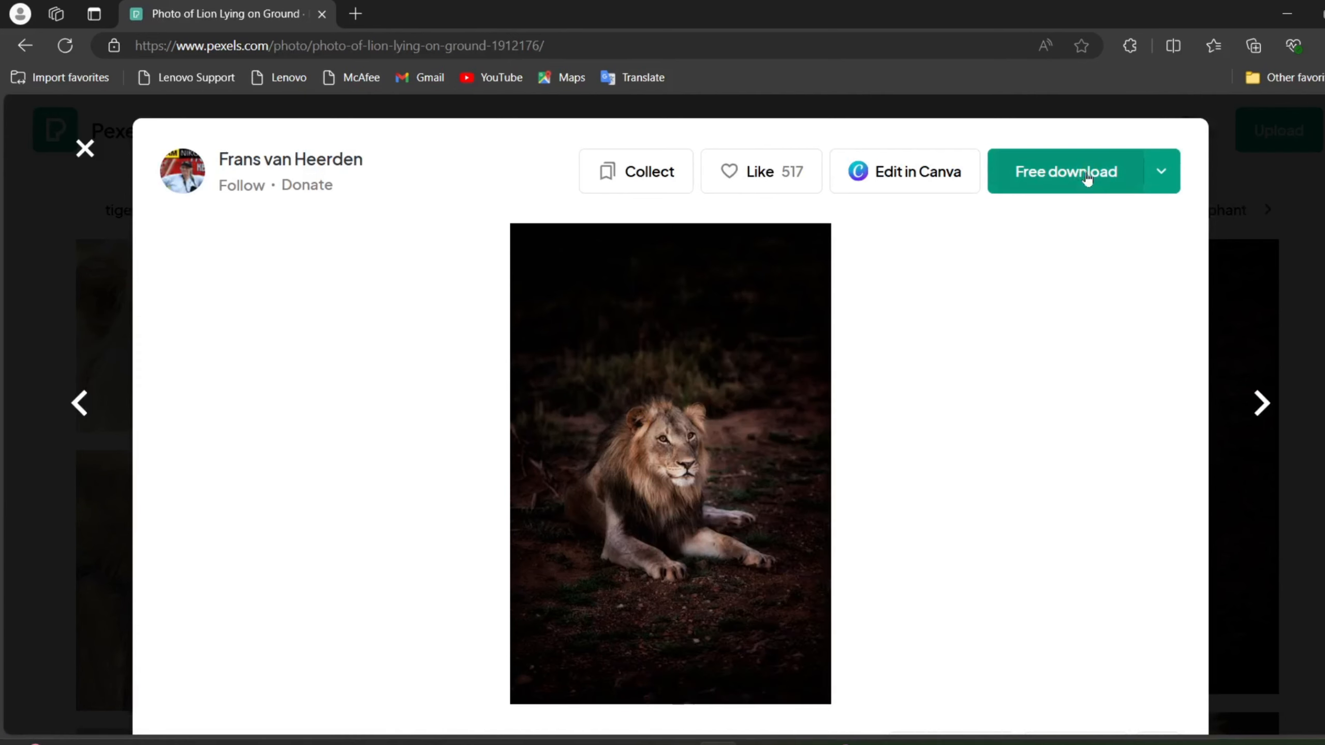
{"action": "left_click", "coordinate": [1087, 175]}
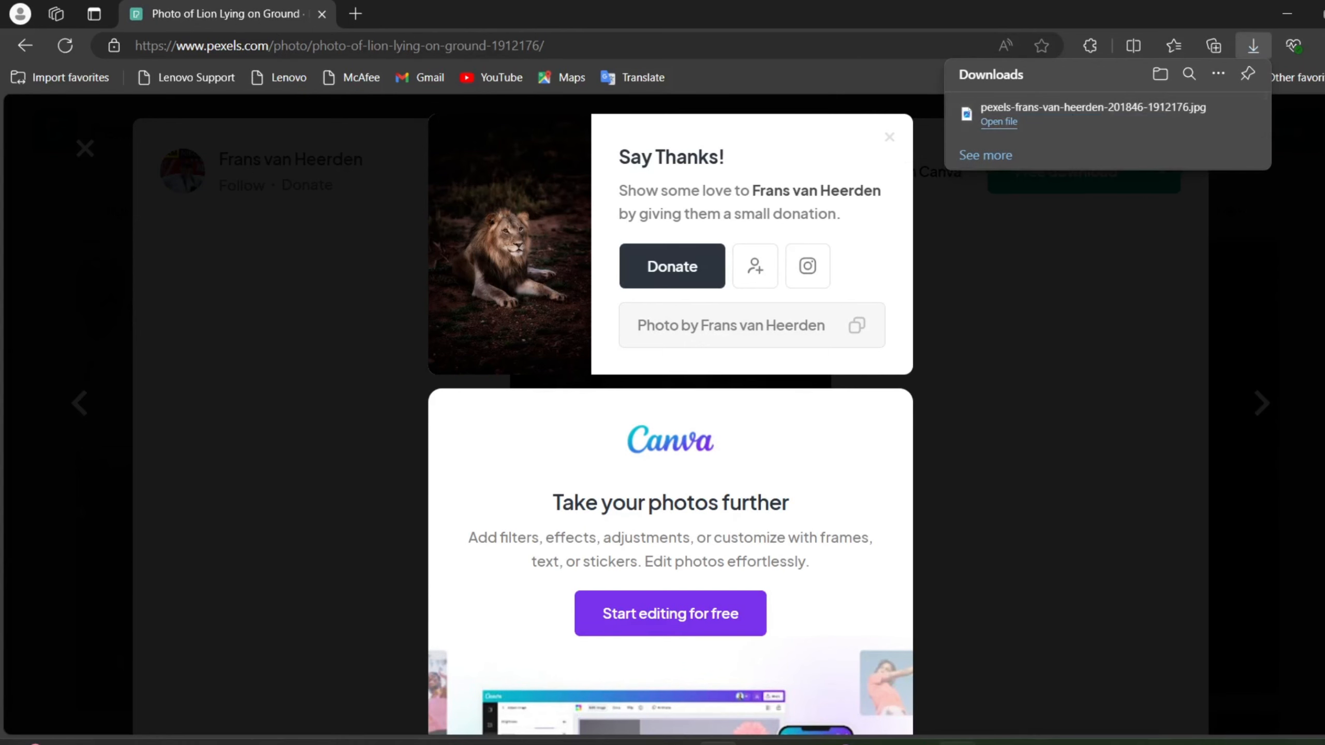
Switch to Photoshop, open the downloaded 1912176.jpg photo, and convert its Background into a regular layer named Layer 0.
{"action": "left_click", "coordinate": [957, 722]}
{"action": "key", "text": "ctrl+o"}
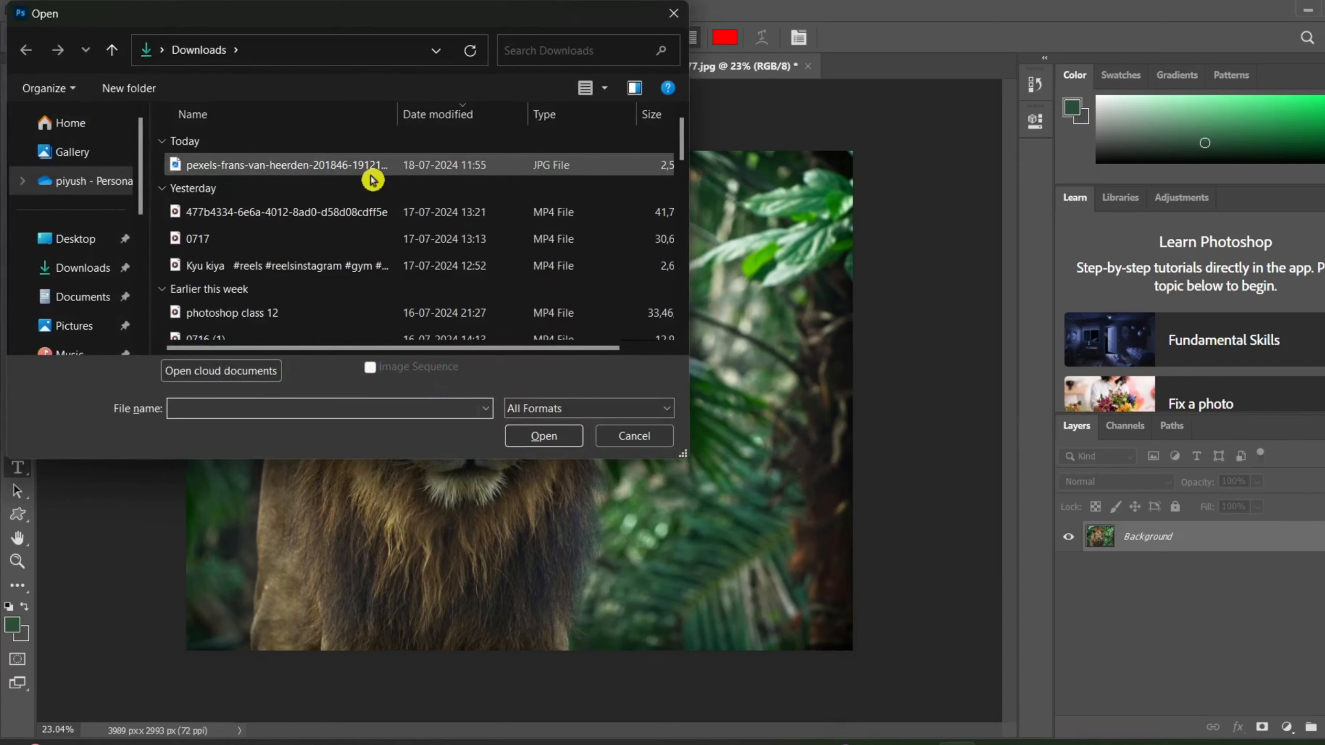
{"action": "double_click", "coordinate": [372, 176]}
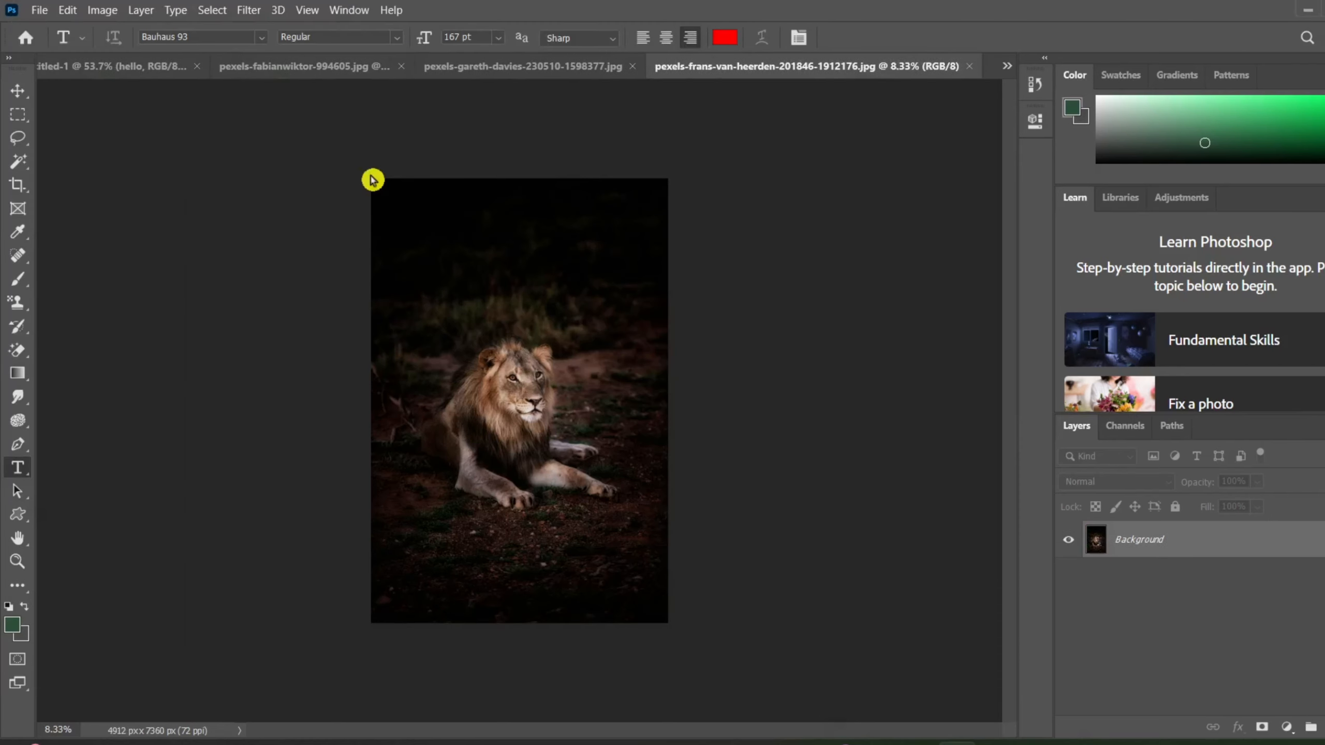
{"action": "scroll", "coordinate": [506, 252], "scroll_direction": "up", "scroll_amount": 2}
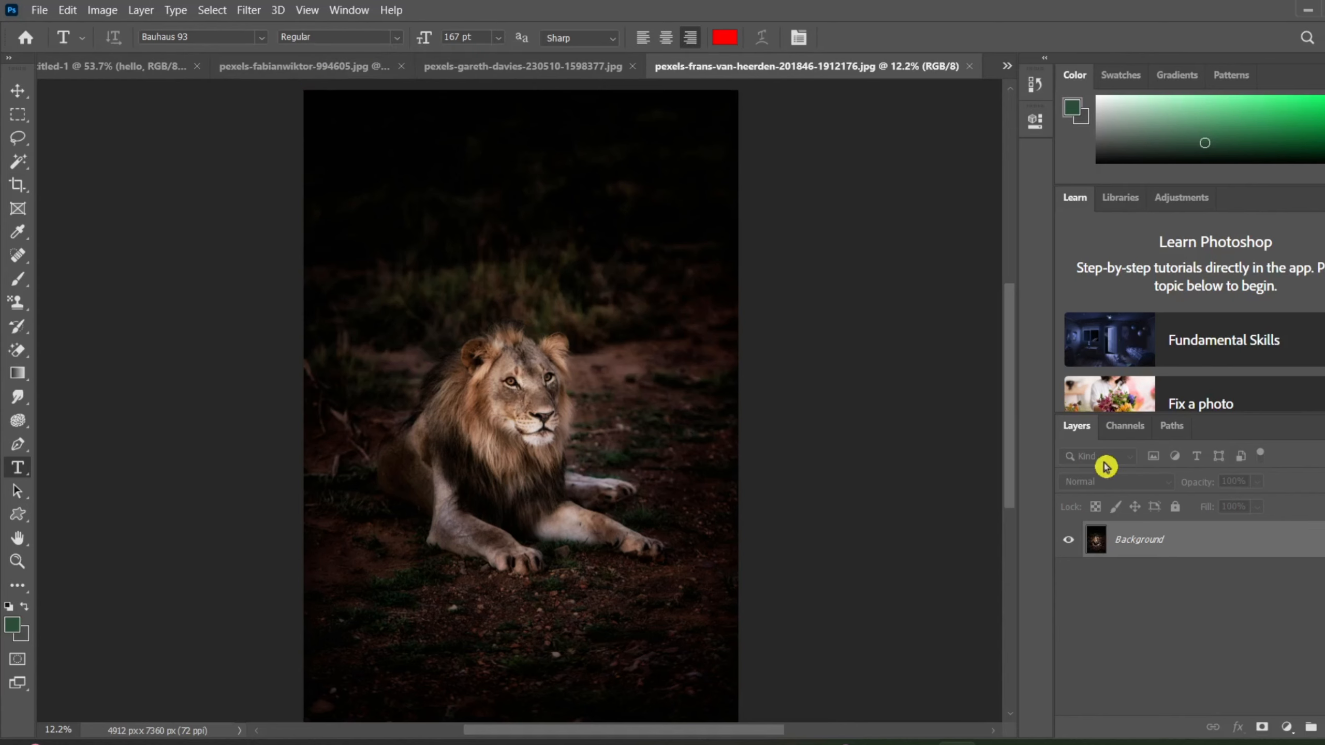
{"action": "double_click", "coordinate": [1177, 559]}
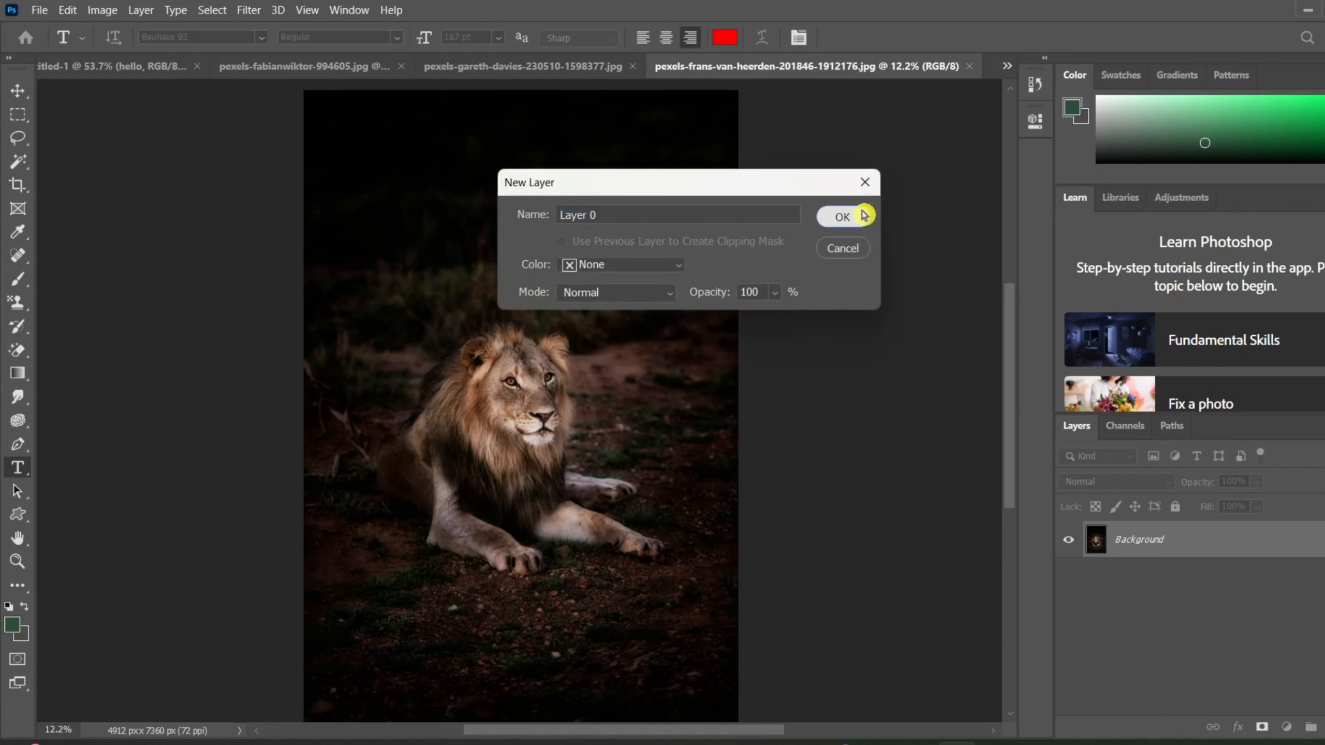
{"action": "left_click", "coordinate": [862, 209]}
Place a Lorem Ipsum placeholder text at the right edge of the dark lion photo and commit it.
{"action": "right_click", "coordinate": [784, 77]}
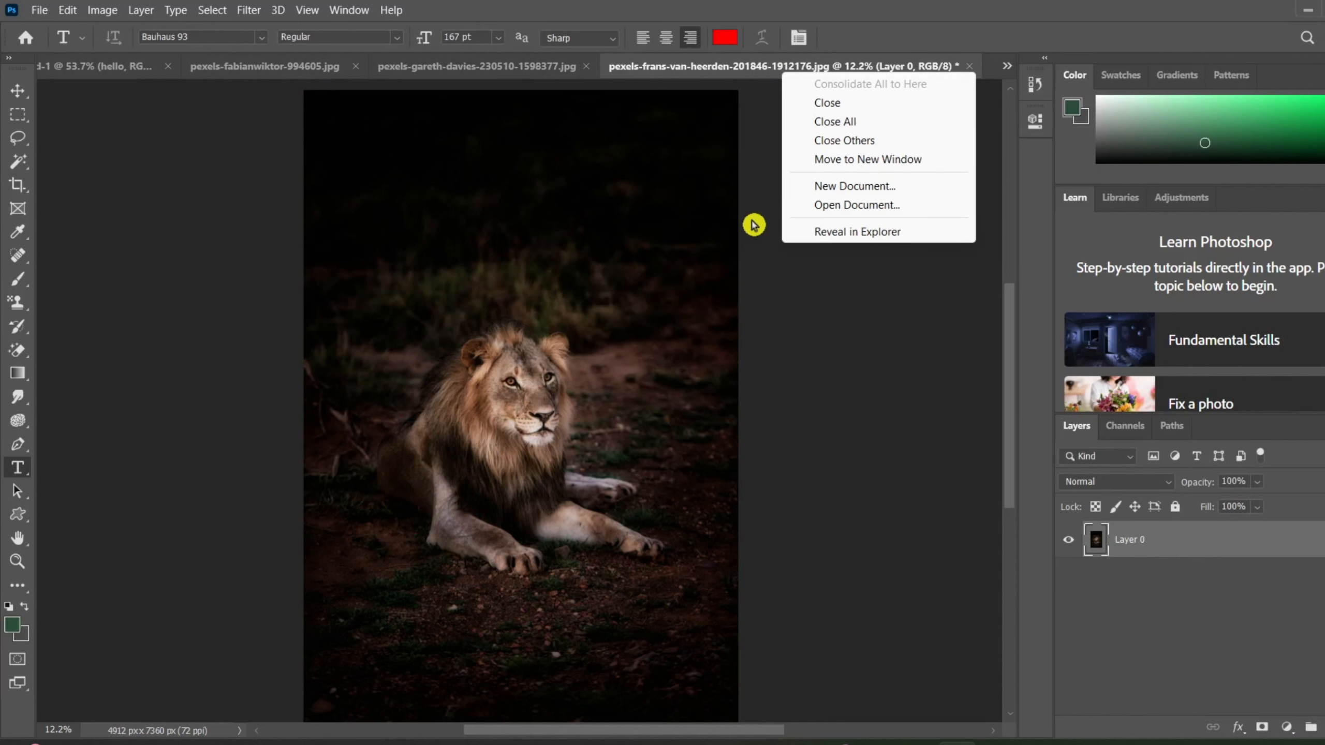
{"action": "left_click", "coordinate": [761, 276]}
{"action": "left_click", "coordinate": [759, 272]}
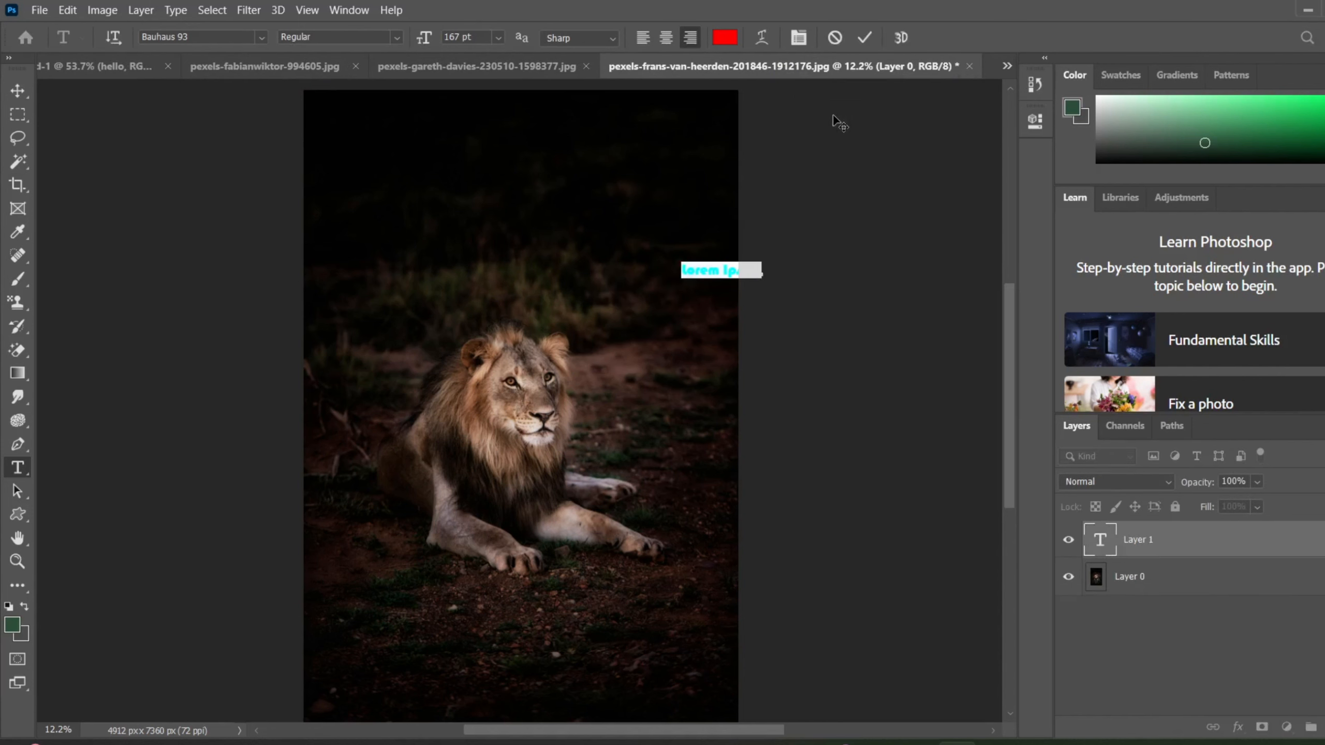
{"action": "left_click", "coordinate": [865, 37]}
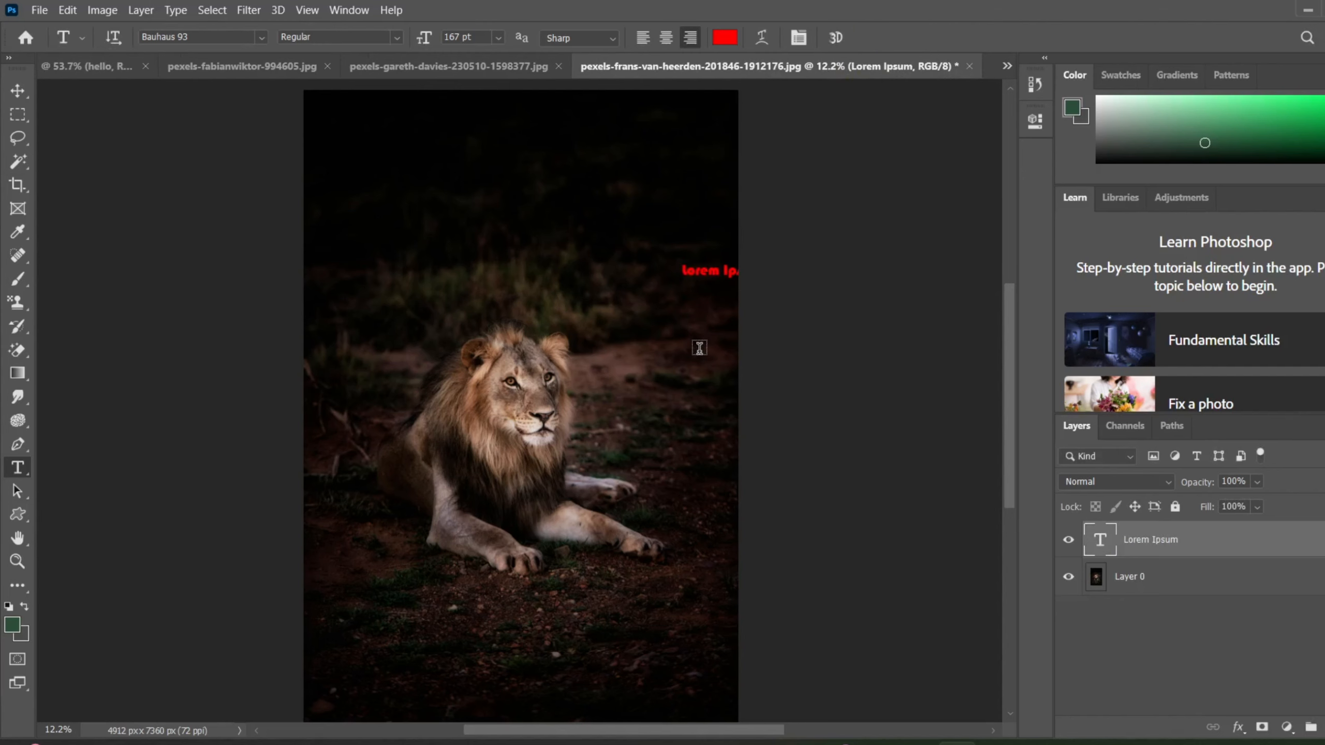
Compare the beach photo, the jungle lion photo and the dark lion photo, finishing on the jungle lion photo (1598377.jpg).
{"action": "left_click", "coordinate": [254, 68]}
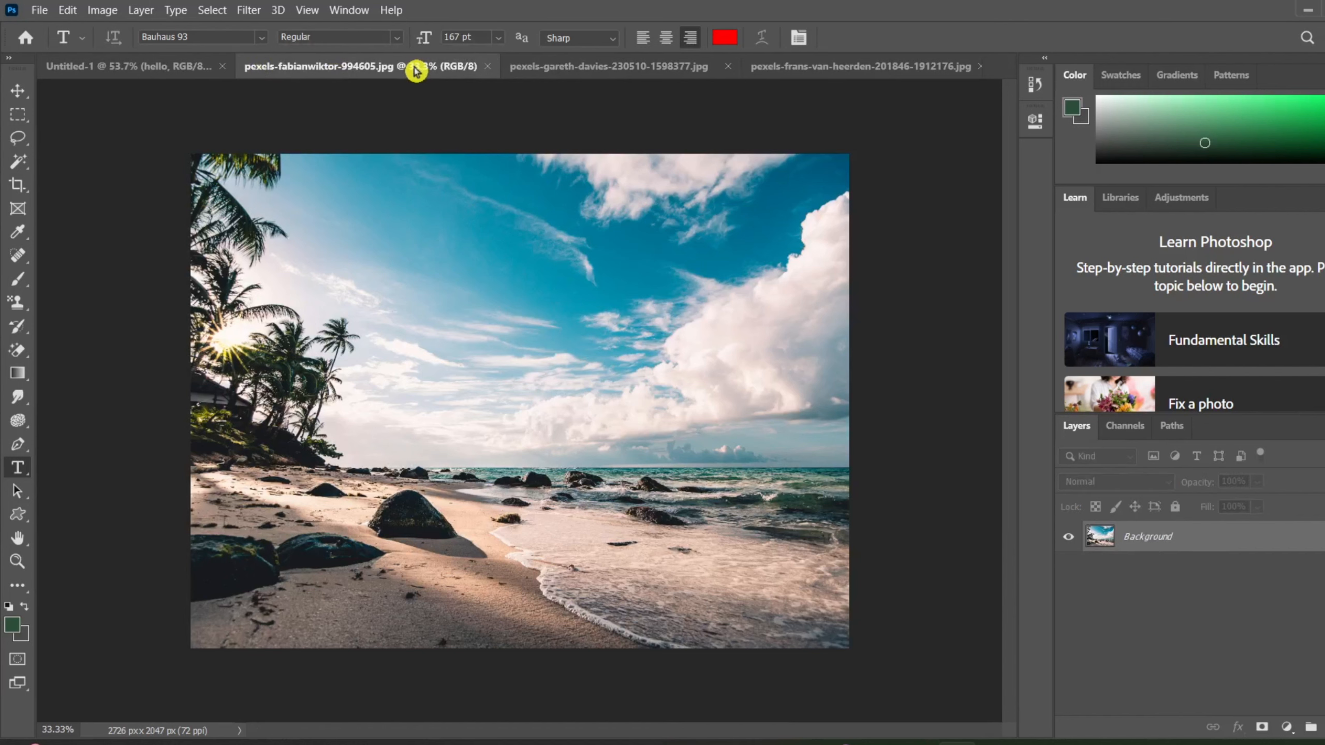
{"action": "left_click", "coordinate": [538, 66]}
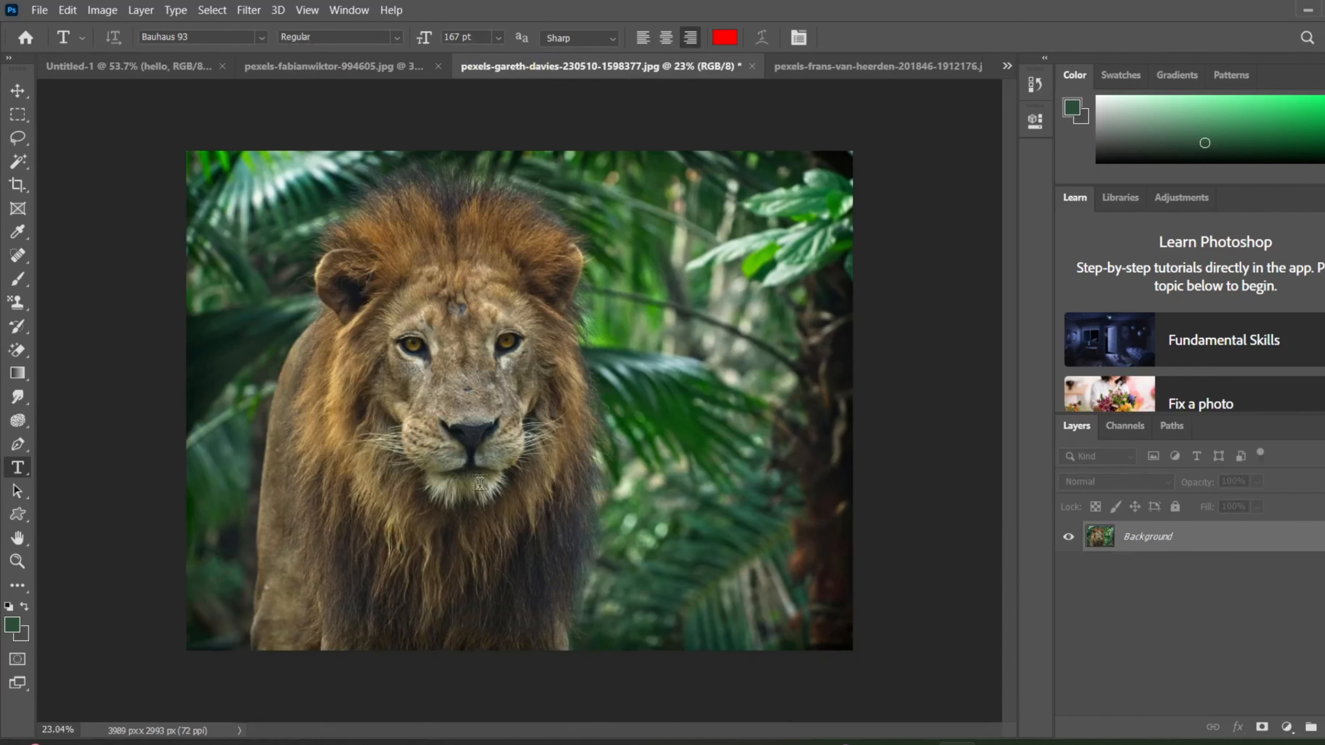
{"action": "left_click", "coordinate": [880, 73]}
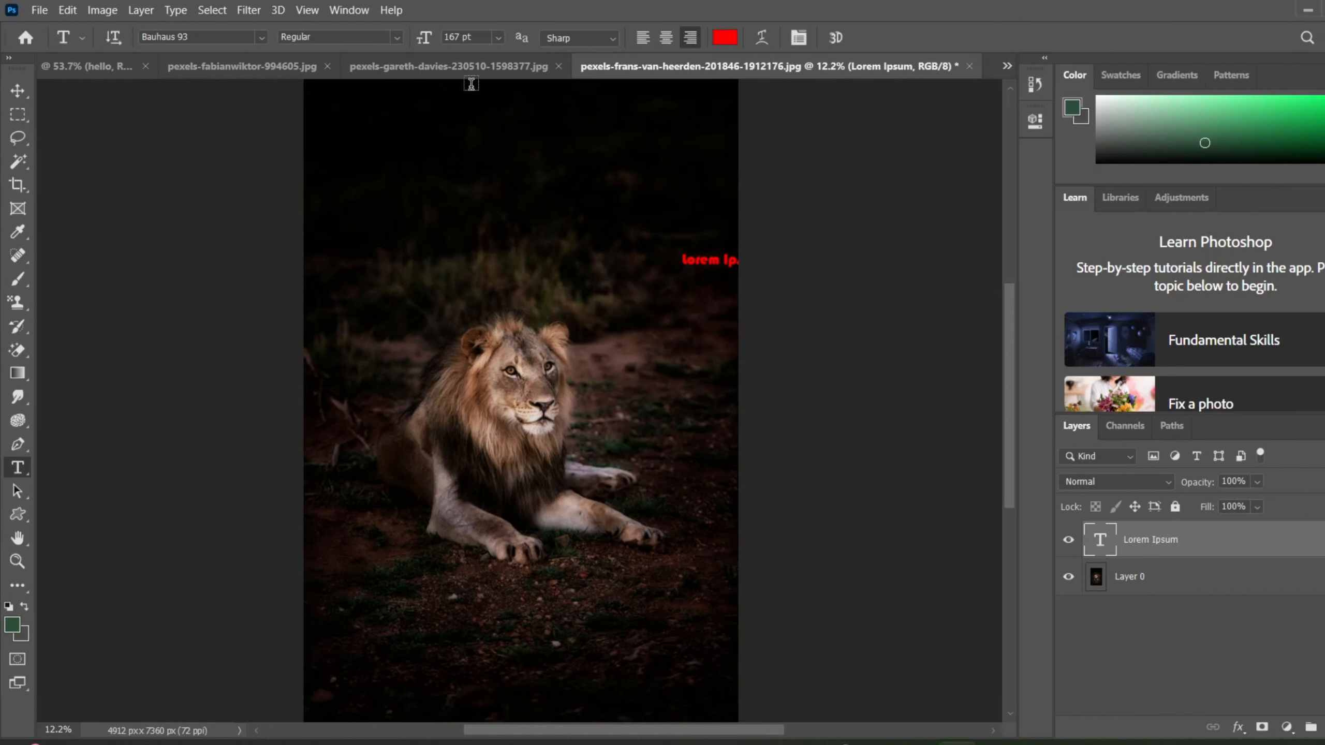
{"action": "left_click", "coordinate": [481, 69]}
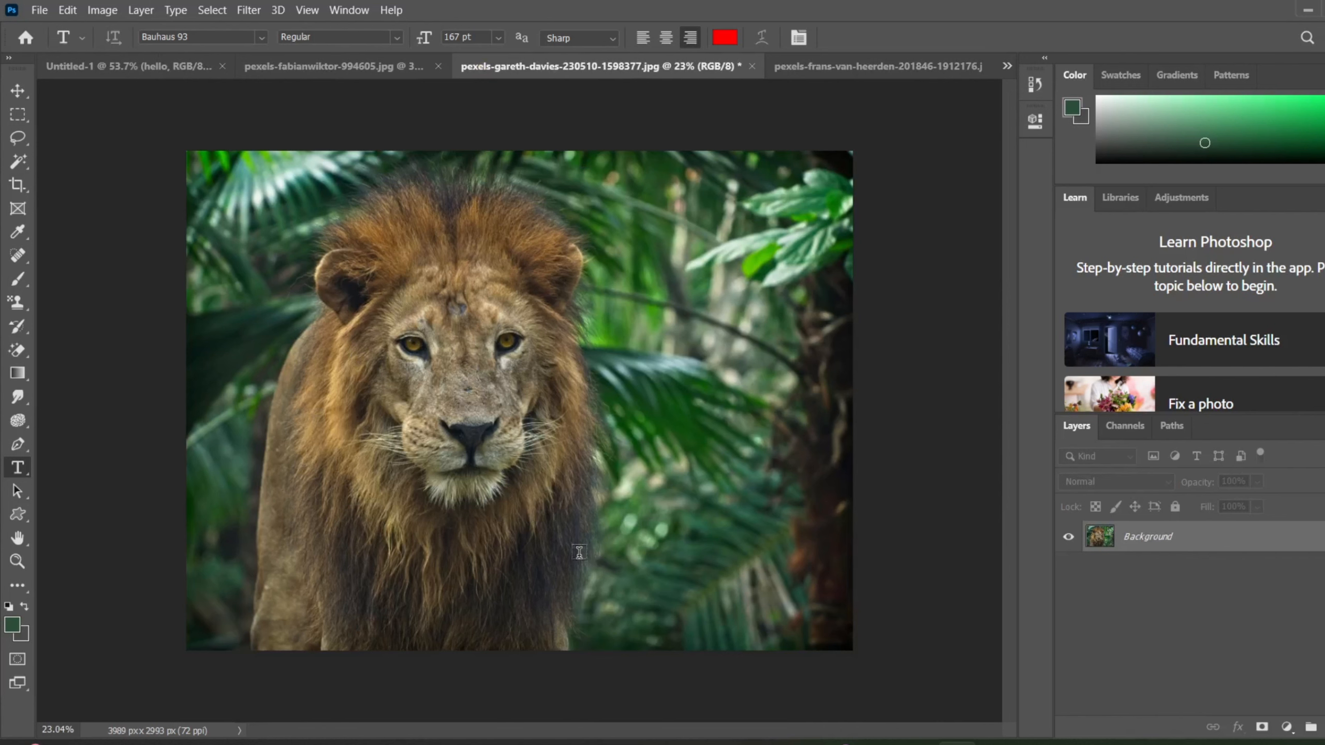
{"action": "left_click", "coordinate": [814, 68]}
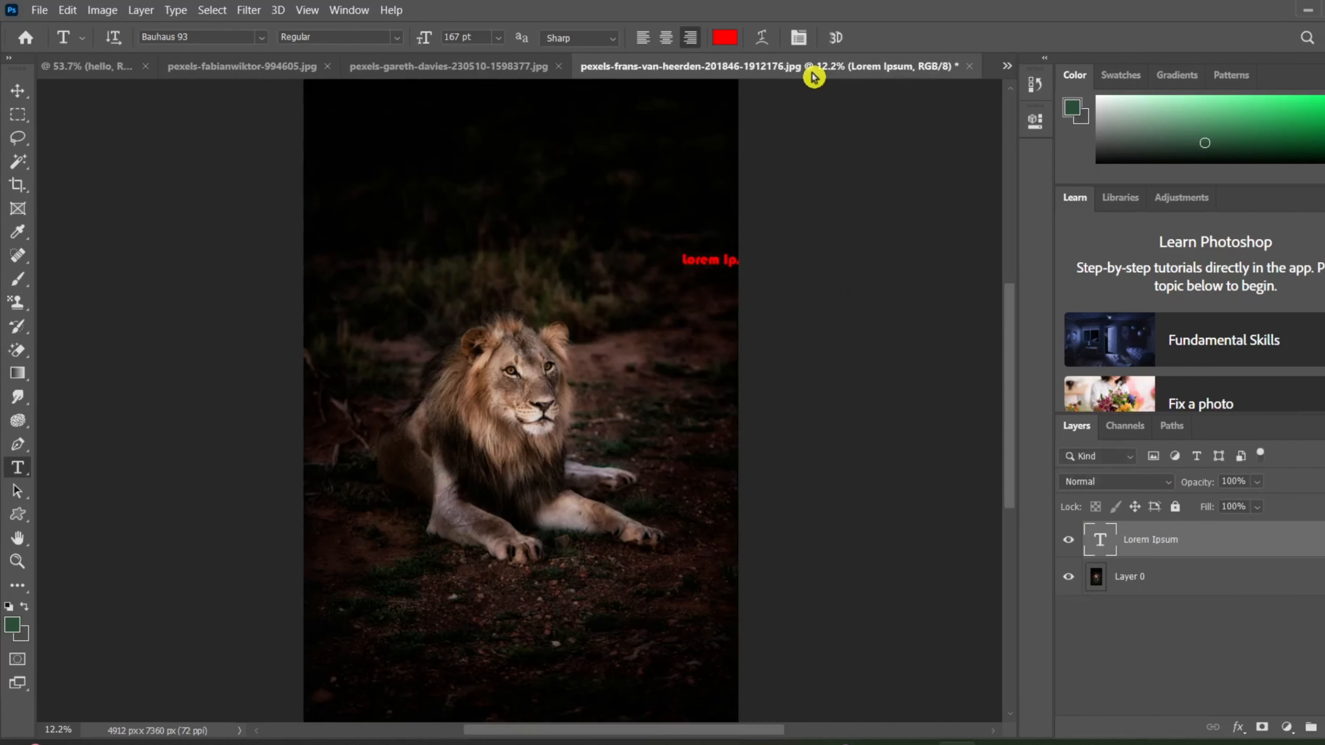
{"action": "left_click", "coordinate": [458, 66]}
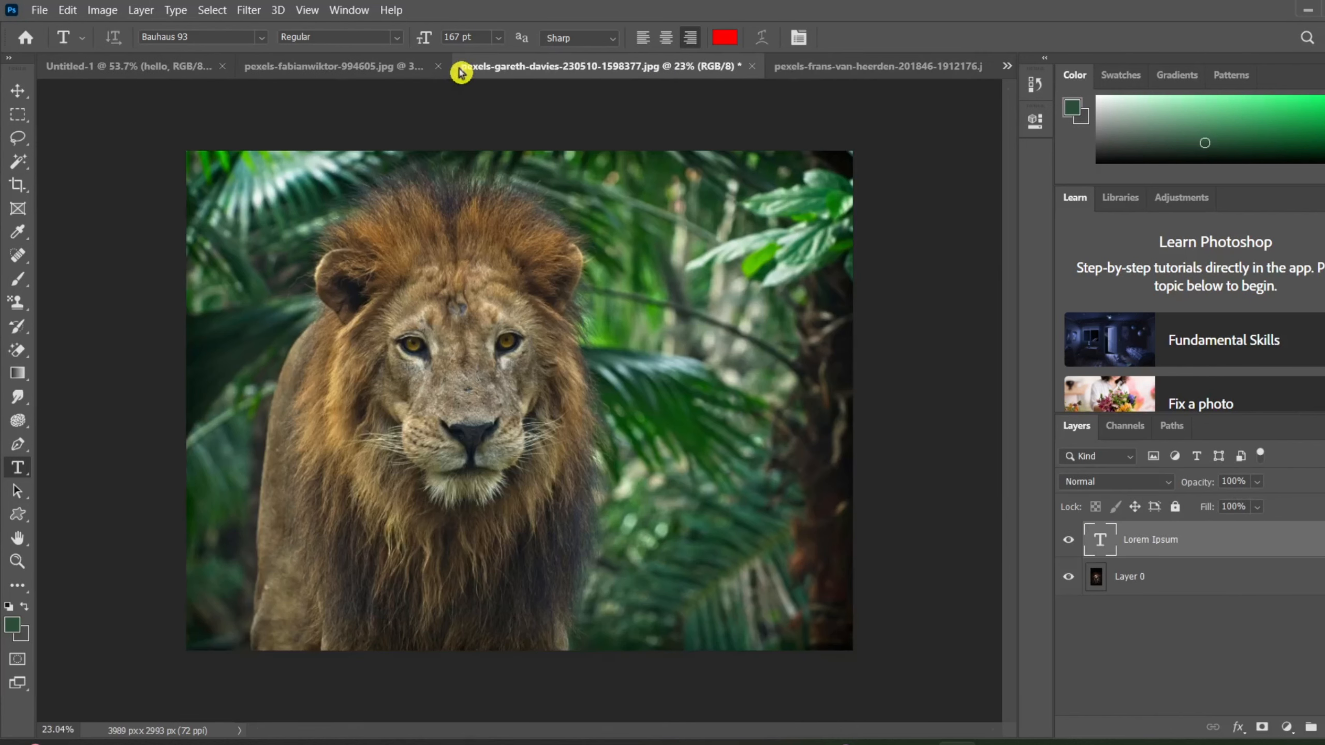
Start Match Color on the jungle lion photo and choose the dark lion photo (1912176.jpg) as the source.
{"action": "left_click", "coordinate": [102, 10]}
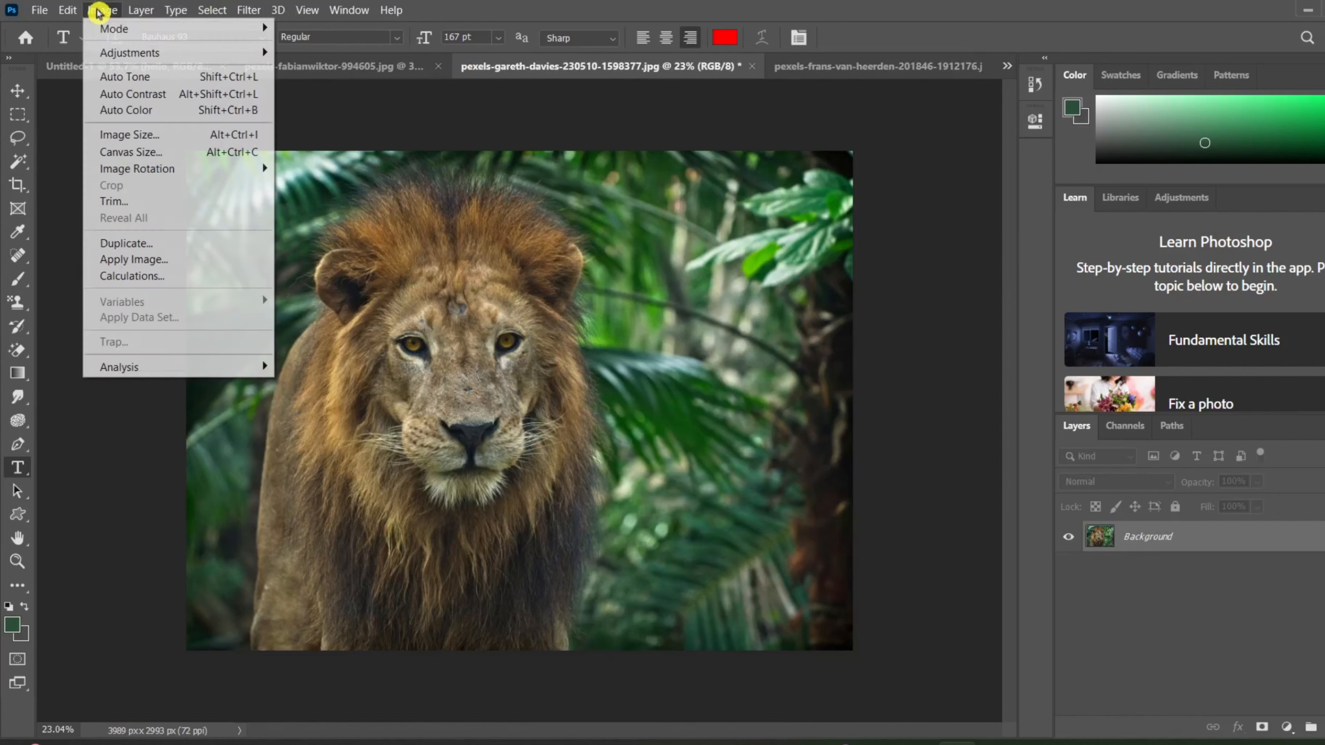
{"action": "mouse_move", "coordinate": [164, 53]}
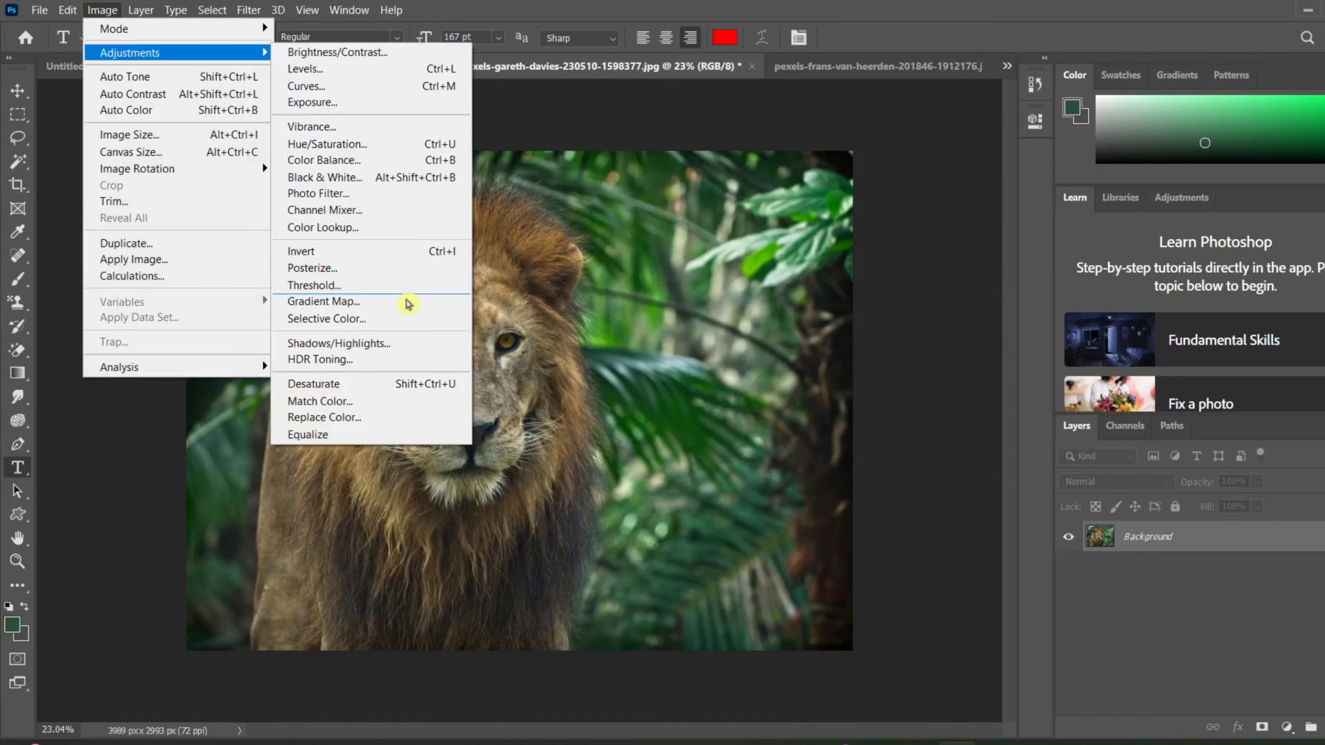
{"action": "left_click", "coordinate": [375, 407]}
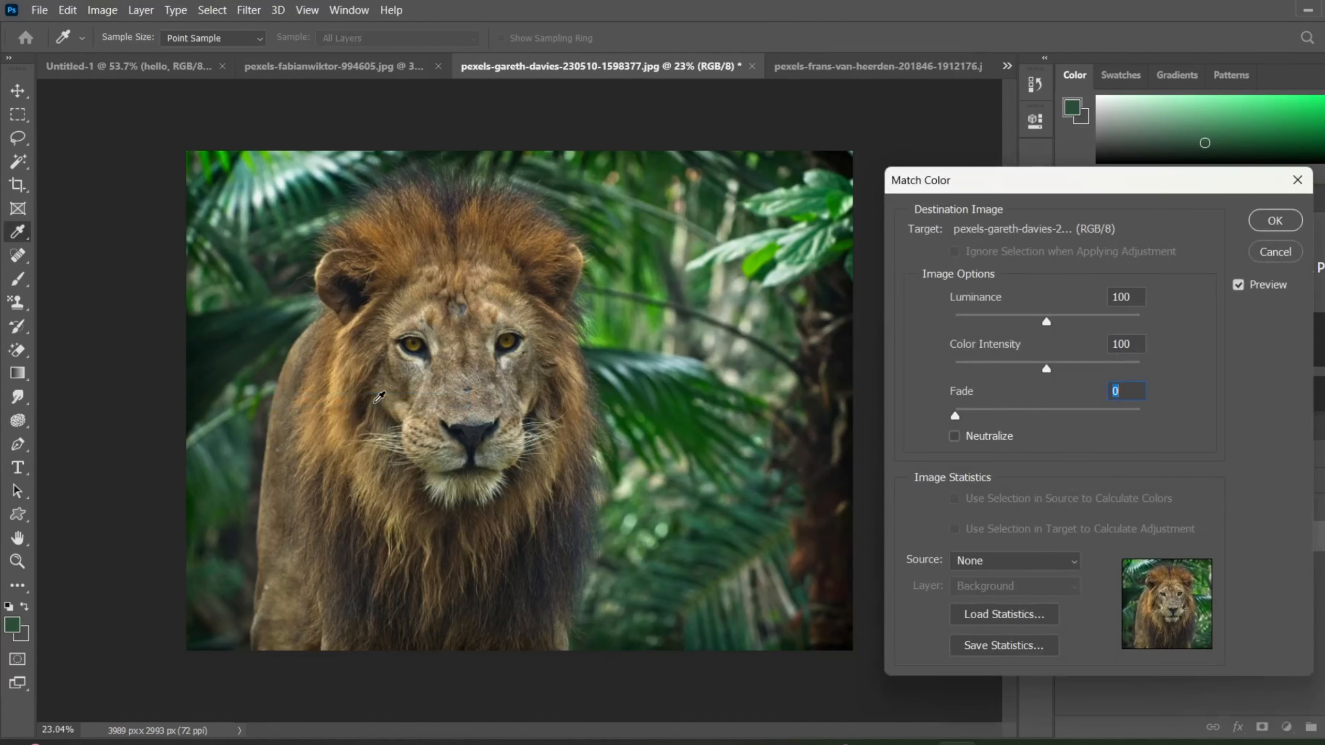
{"action": "left_click_drag", "start_coordinate": [1005, 182], "coordinate": [952, 150]}
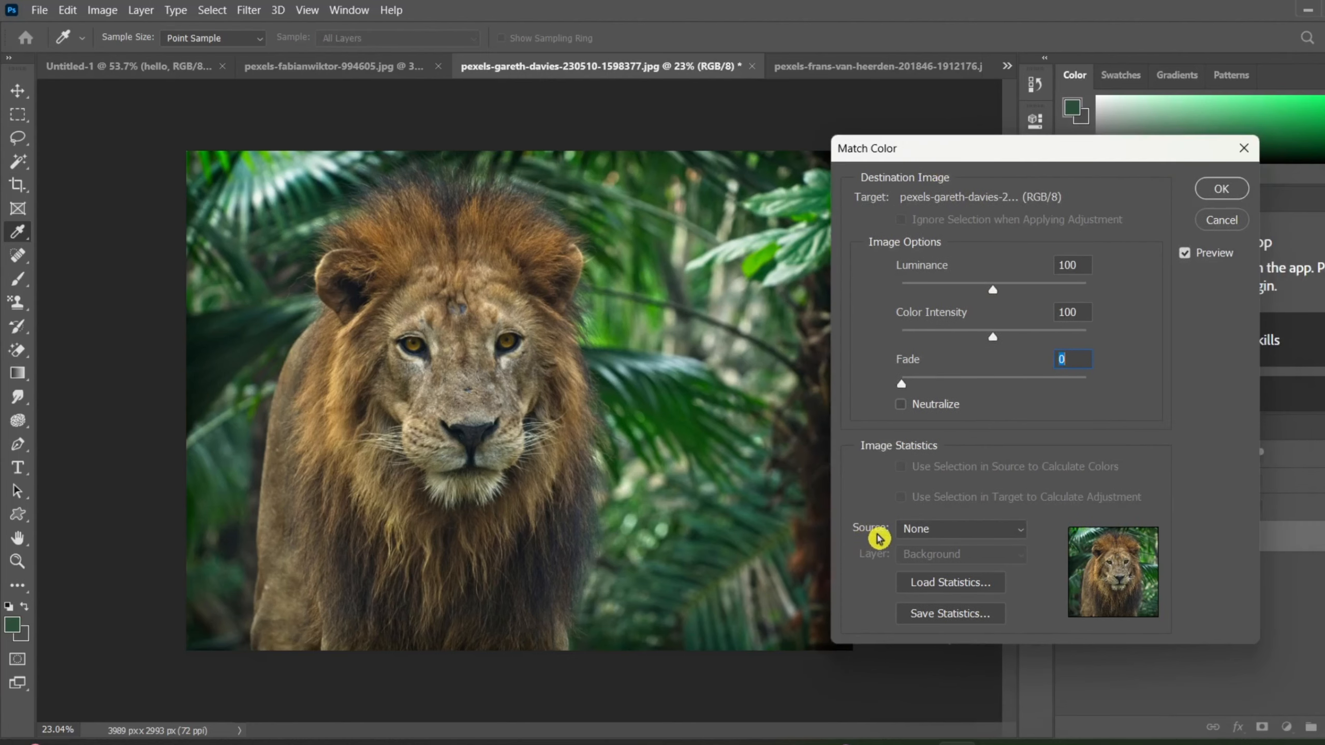
{"action": "left_click", "coordinate": [961, 530]}
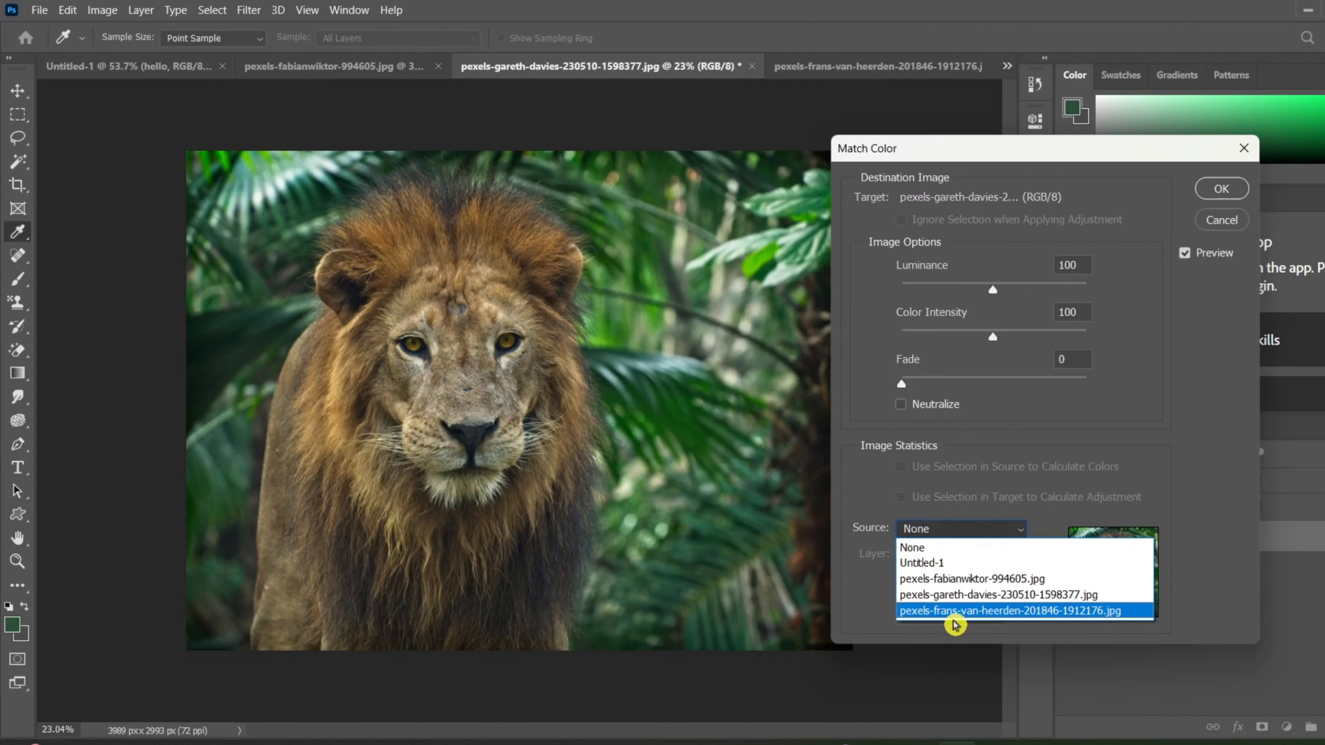
{"action": "left_click", "coordinate": [916, 617]}
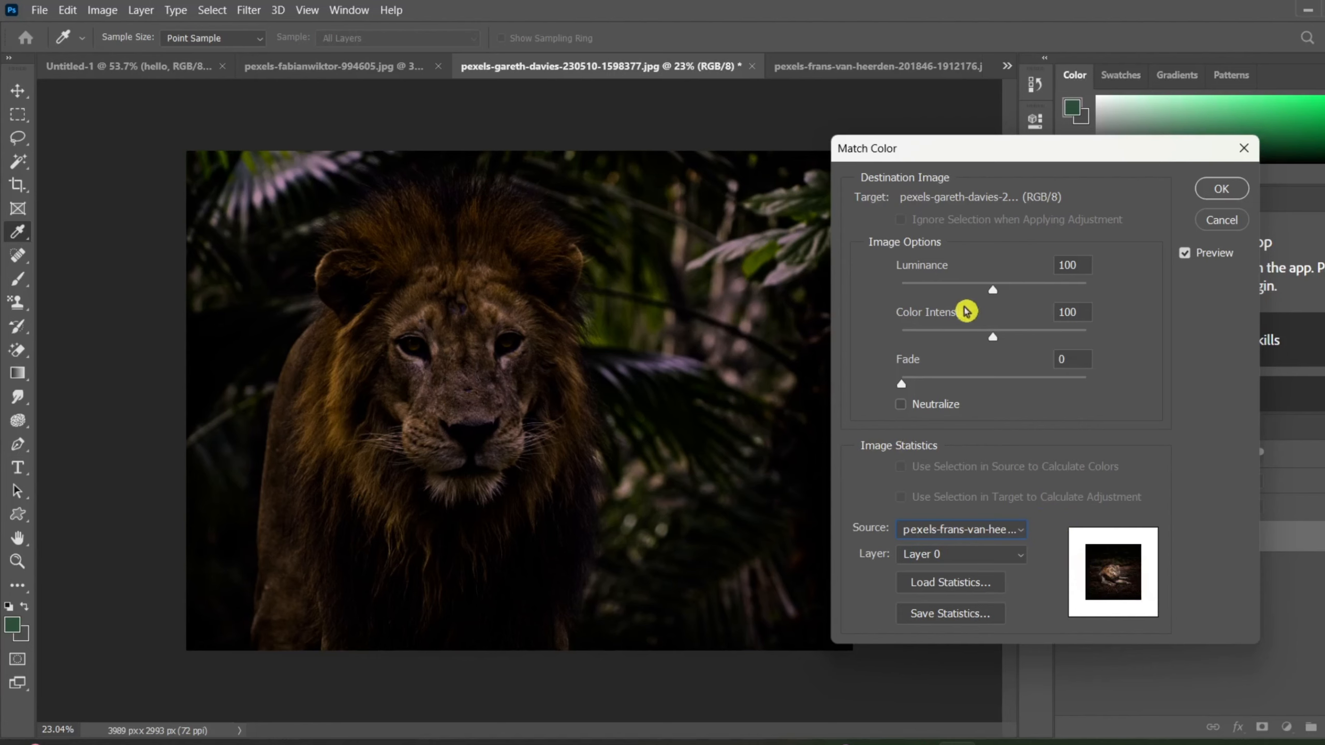
Set the Match Color luminance to 161 and color intensity to 175, apply it, and inspect the lion up close.
{"action": "left_click_drag", "start_coordinate": [993, 298], "coordinate": [1050, 305]}
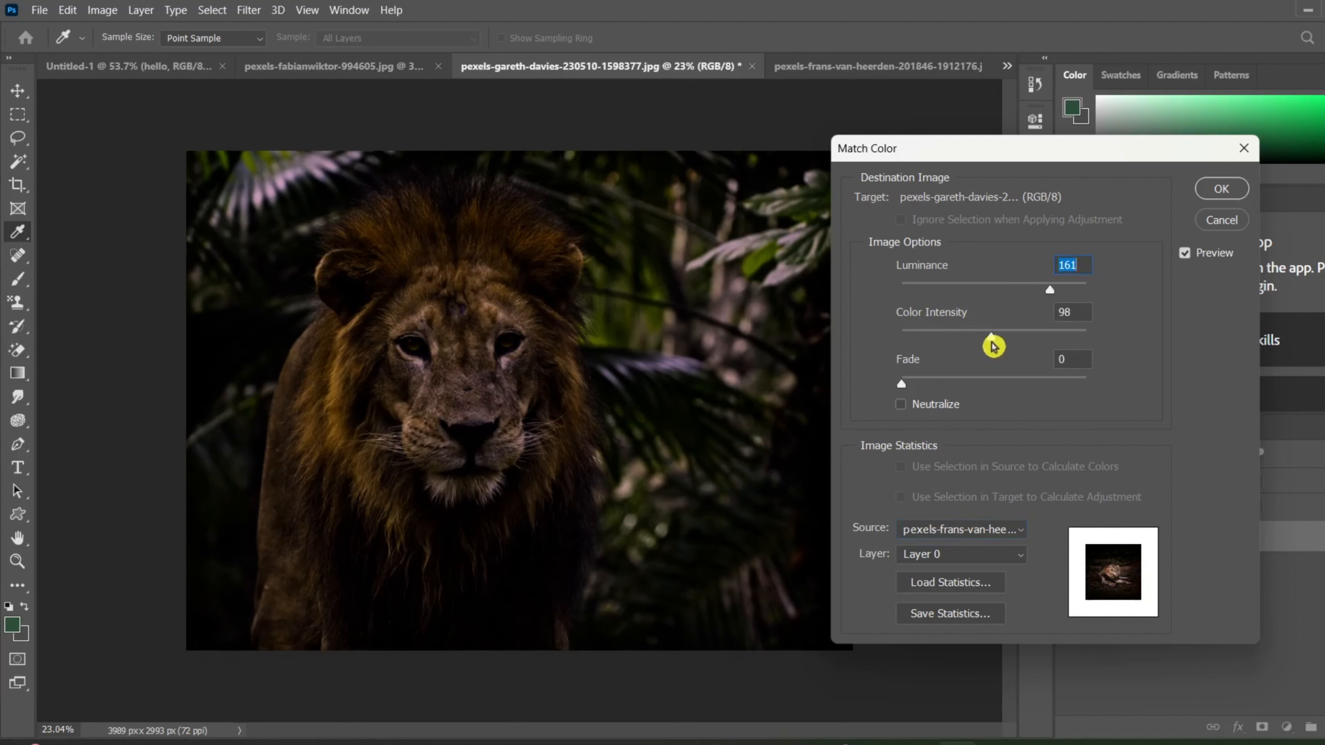
{"action": "left_click_drag", "start_coordinate": [992, 345], "coordinate": [1063, 345]}
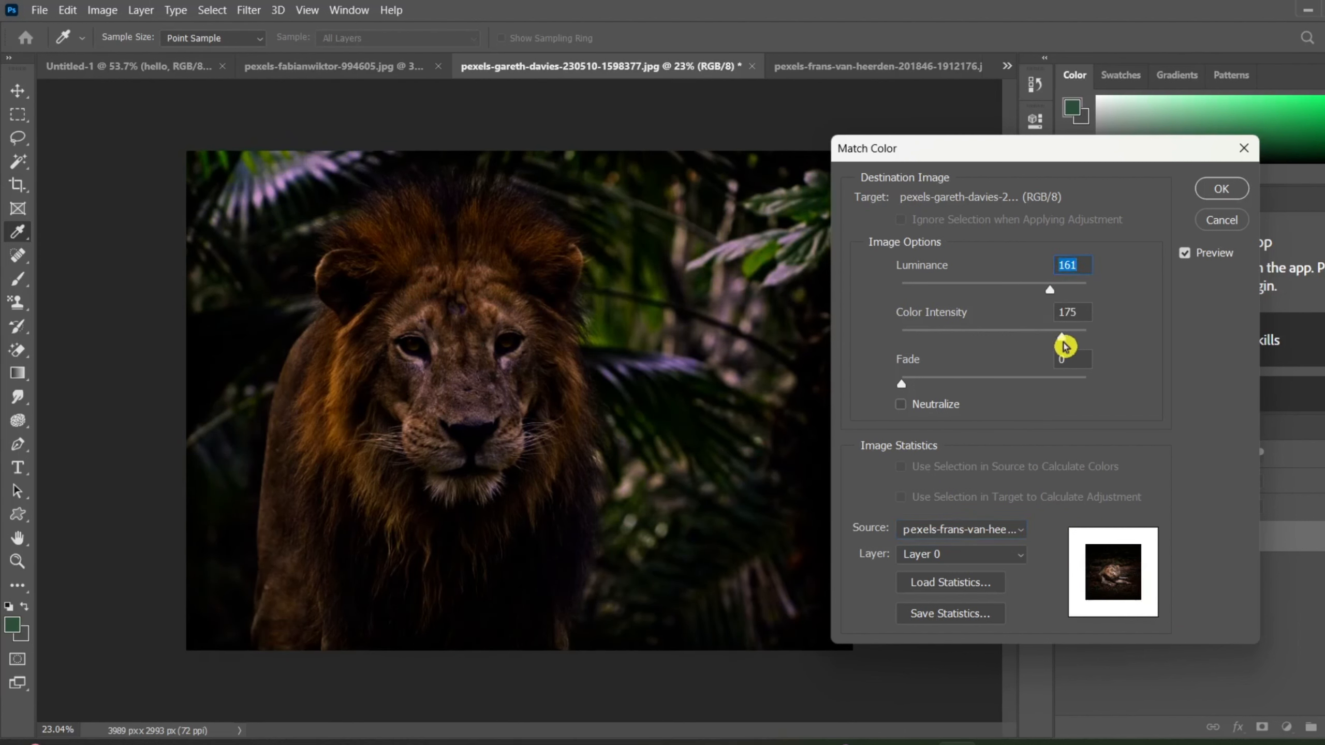
{"action": "left_click", "coordinate": [1210, 195]}
{"action": "key", "text": "t"}
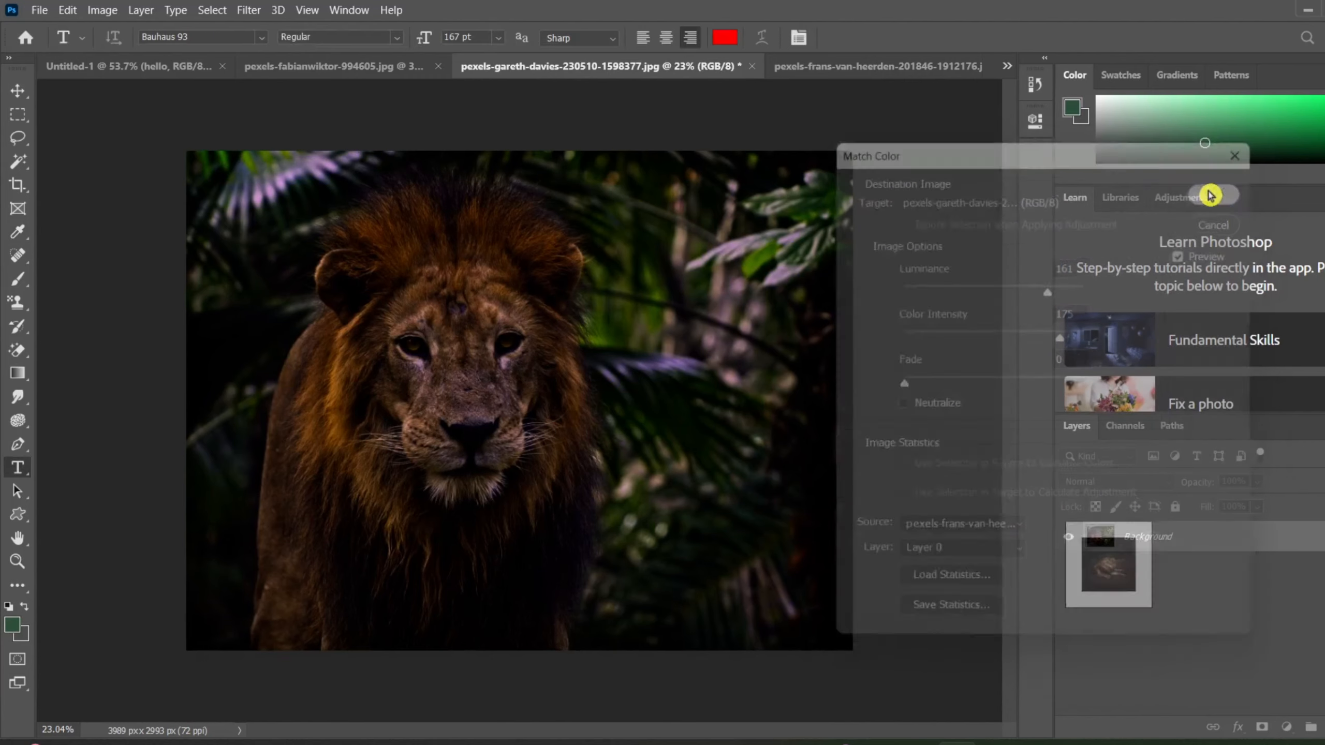
{"action": "scroll", "coordinate": [616, 370], "scroll_direction": "up", "scroll_amount": 3}
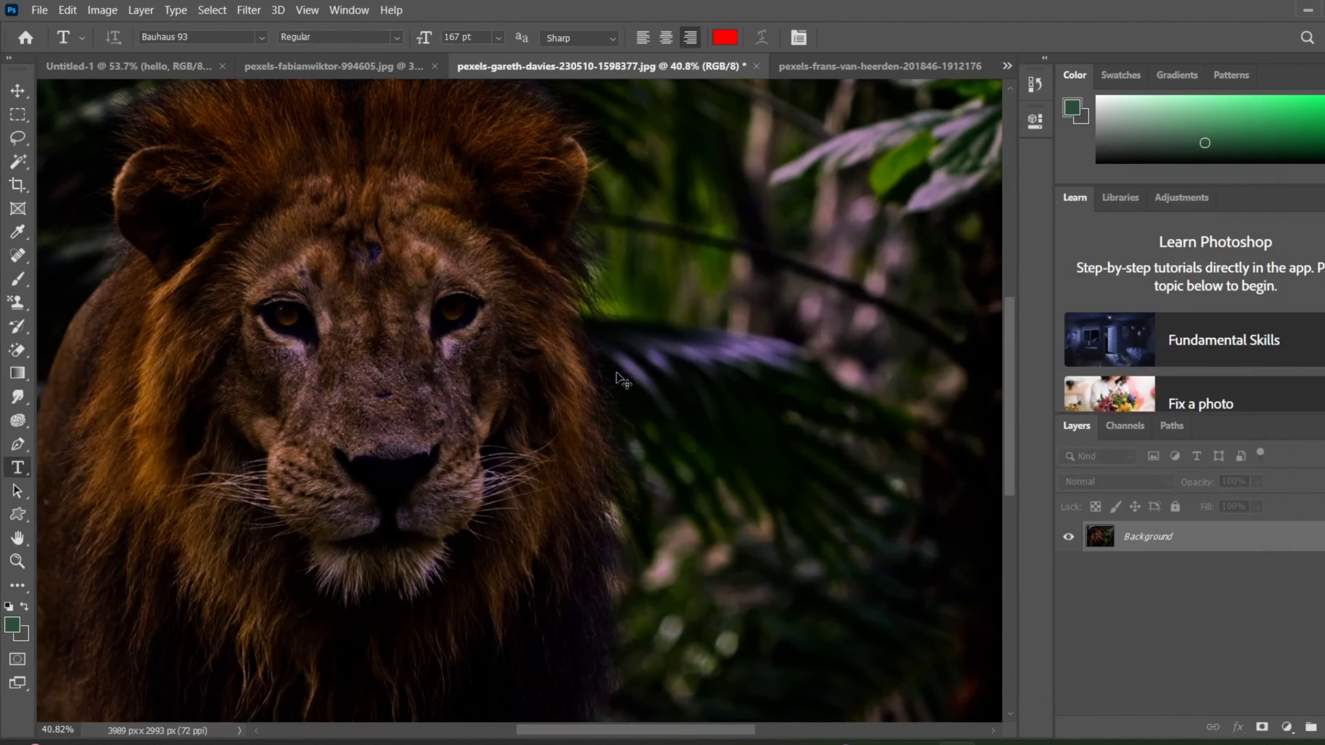
{"action": "scroll", "coordinate": [616, 372], "scroll_direction": "down", "scroll_amount": 3}
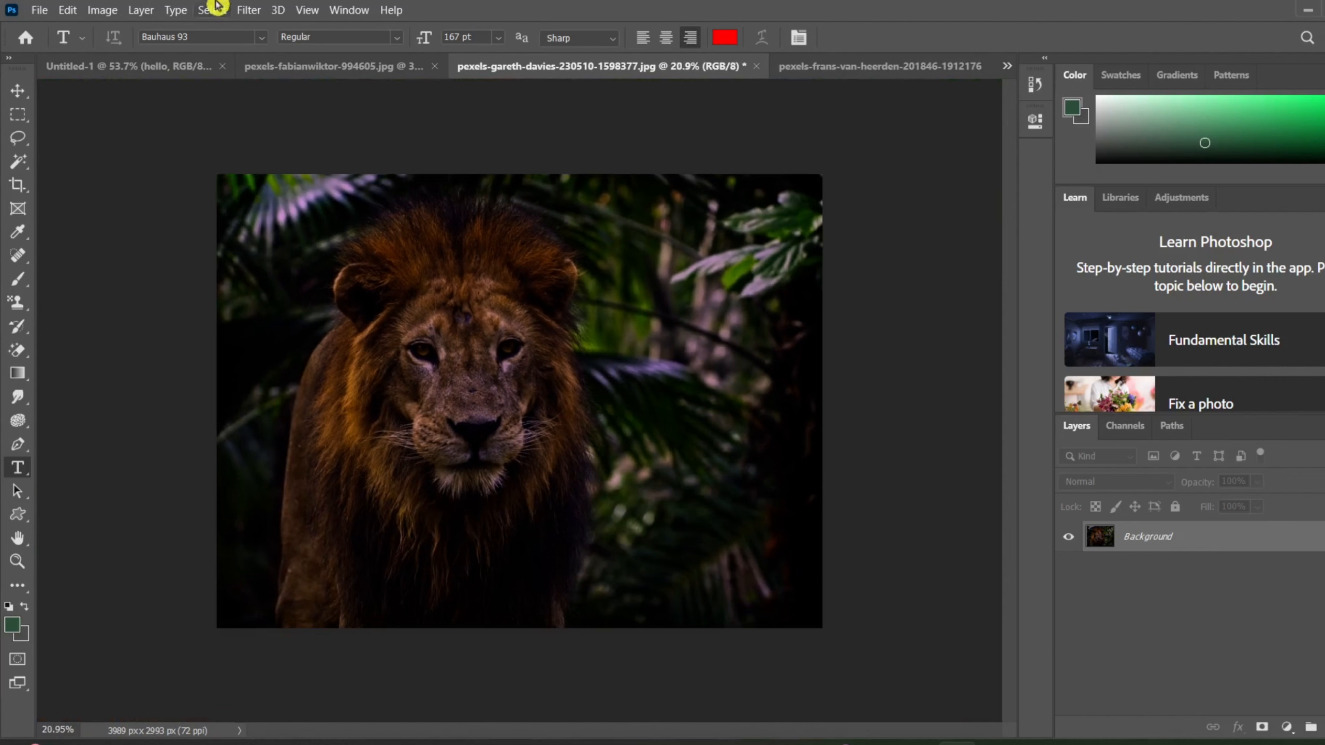
Undo the stray placeholder text and the Match Color adjustment on the jungle lion photo.
{"action": "left_click", "coordinate": [100, 10]}
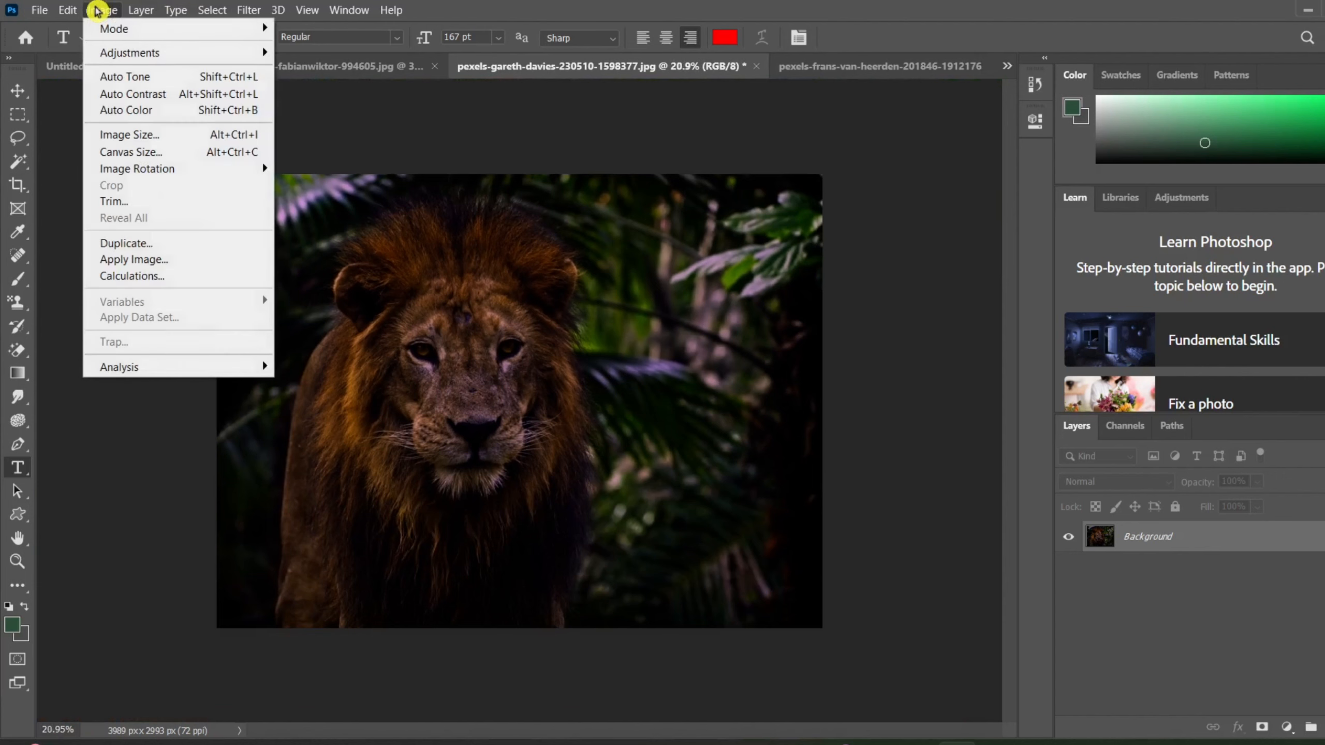
{"action": "left_click", "coordinate": [657, 287]}
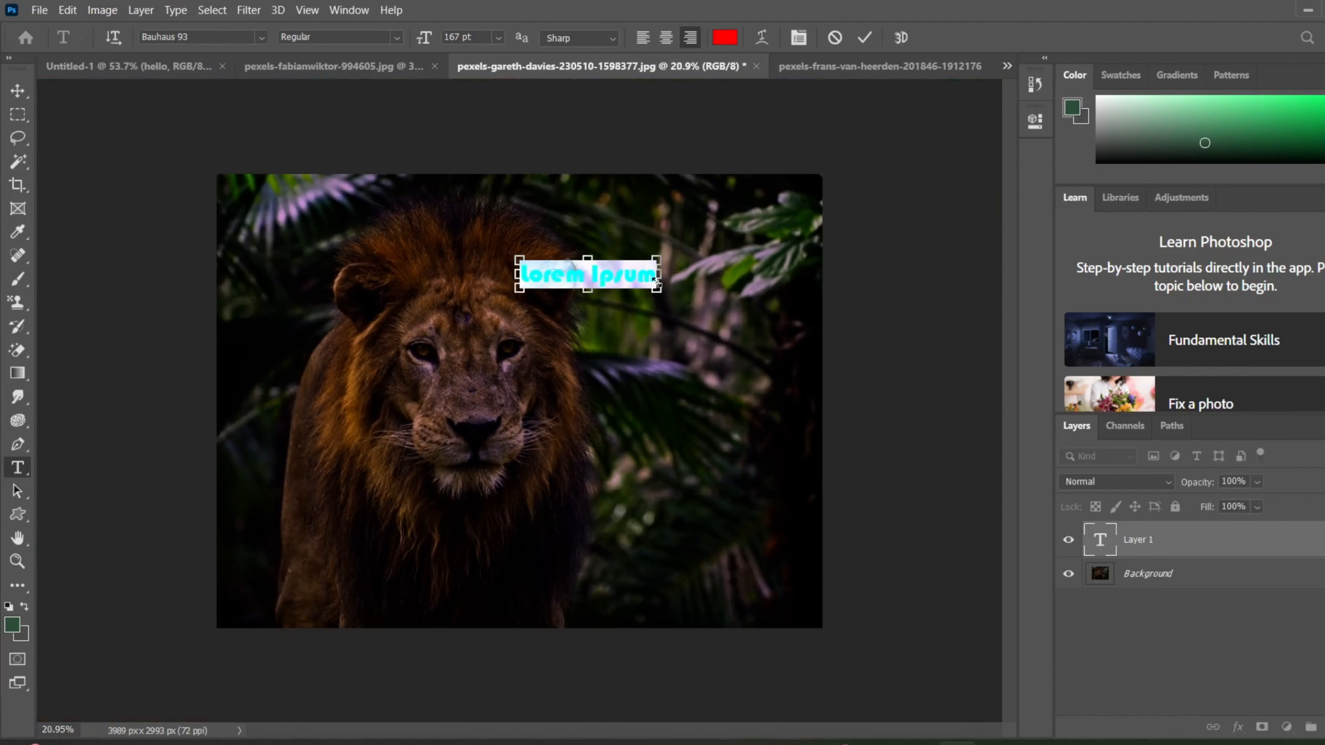
{"action": "left_click", "coordinate": [859, 47]}
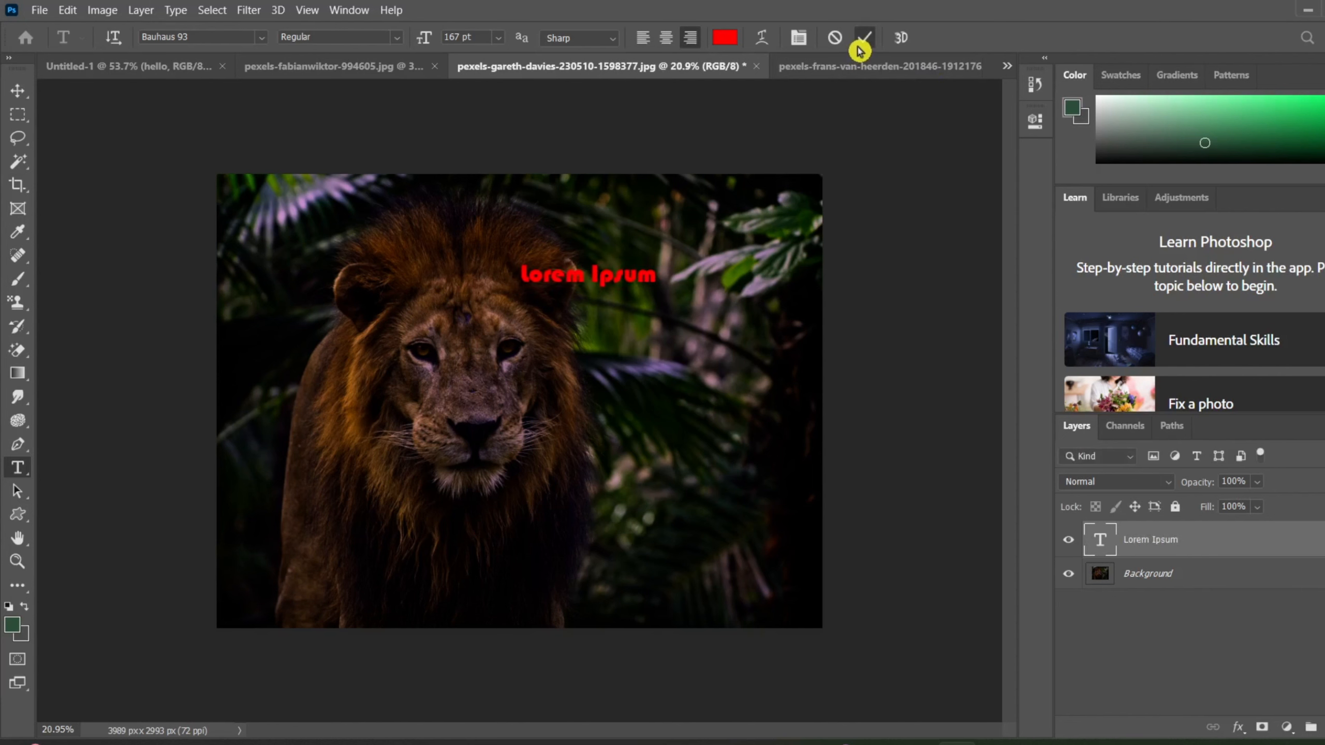
{"action": "key", "text": "ctrl+z"}
{"action": "key", "text": "ctrl+z"}
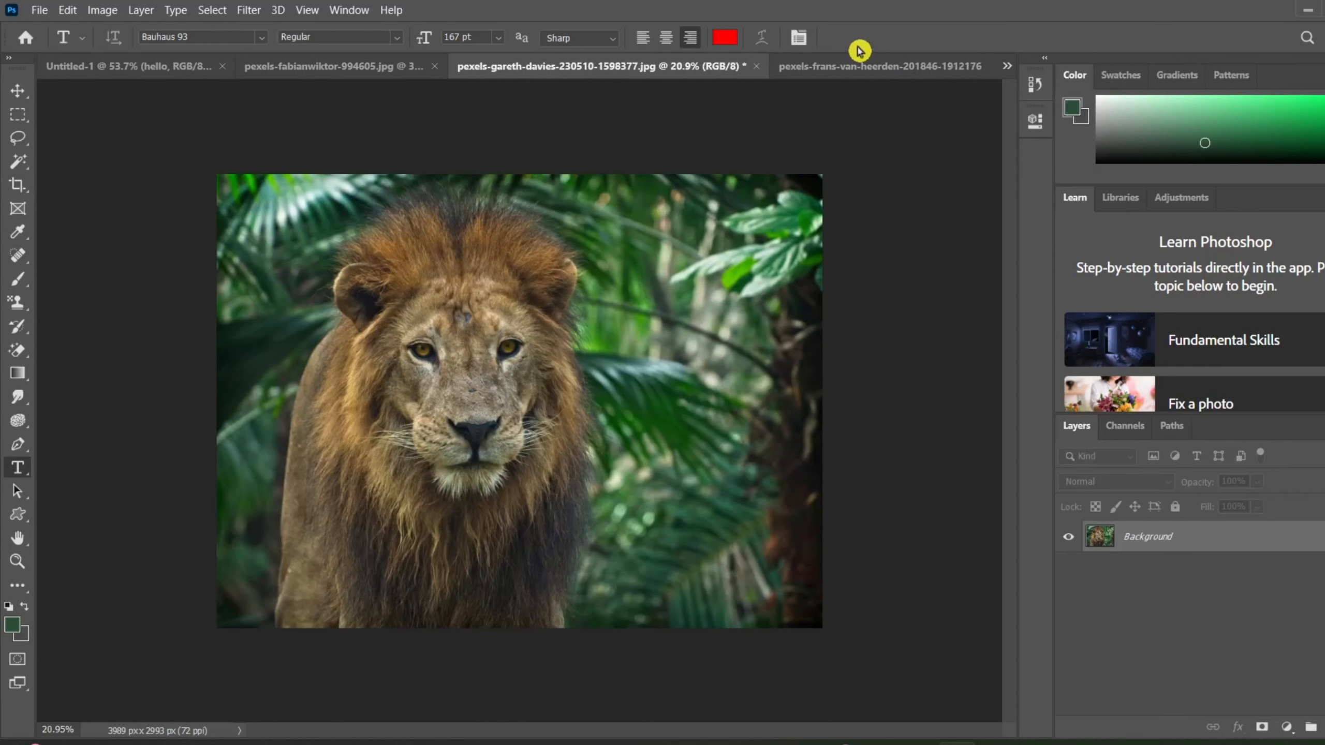
Start Replace Color on the jungle lion photo, sample the brown fur between the eyes, and set the fuzziness to 57.
{"action": "left_click", "coordinate": [102, 9]}
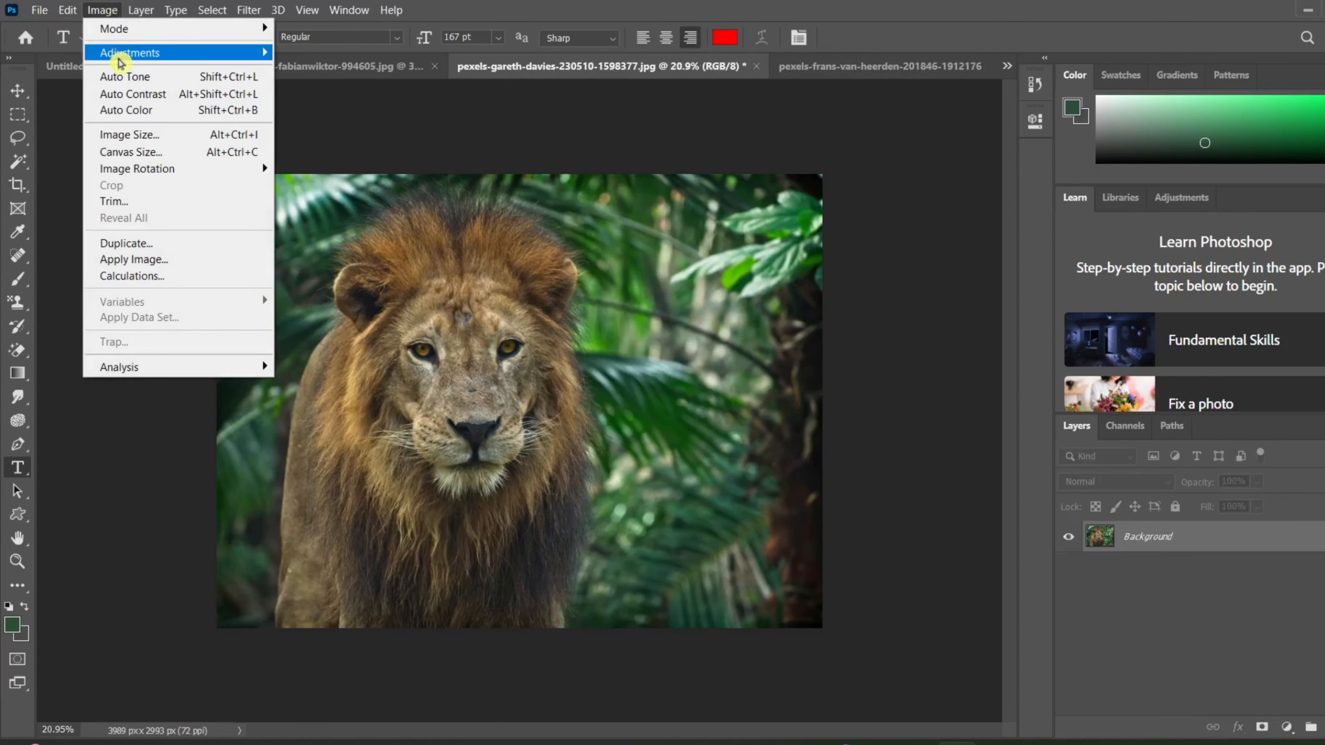
{"action": "mouse_move", "coordinate": [121, 63]}
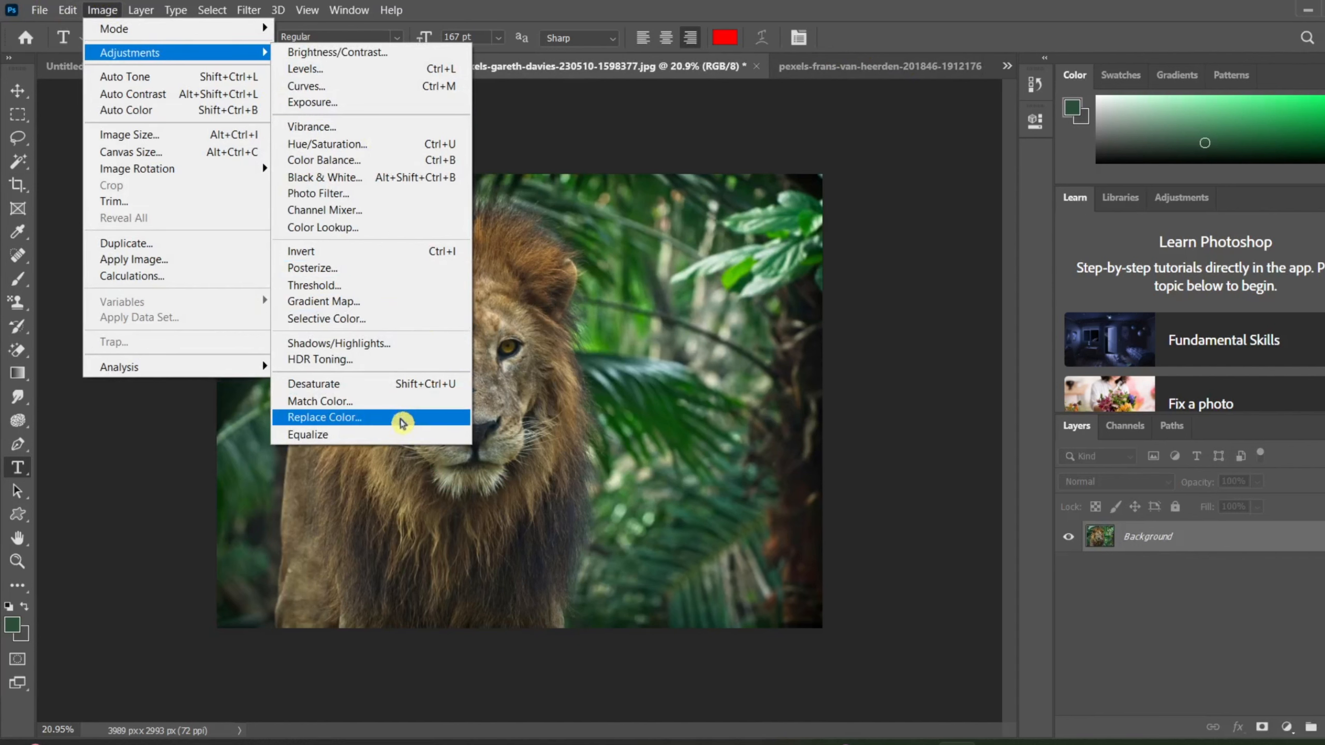
{"action": "left_click", "coordinate": [402, 422]}
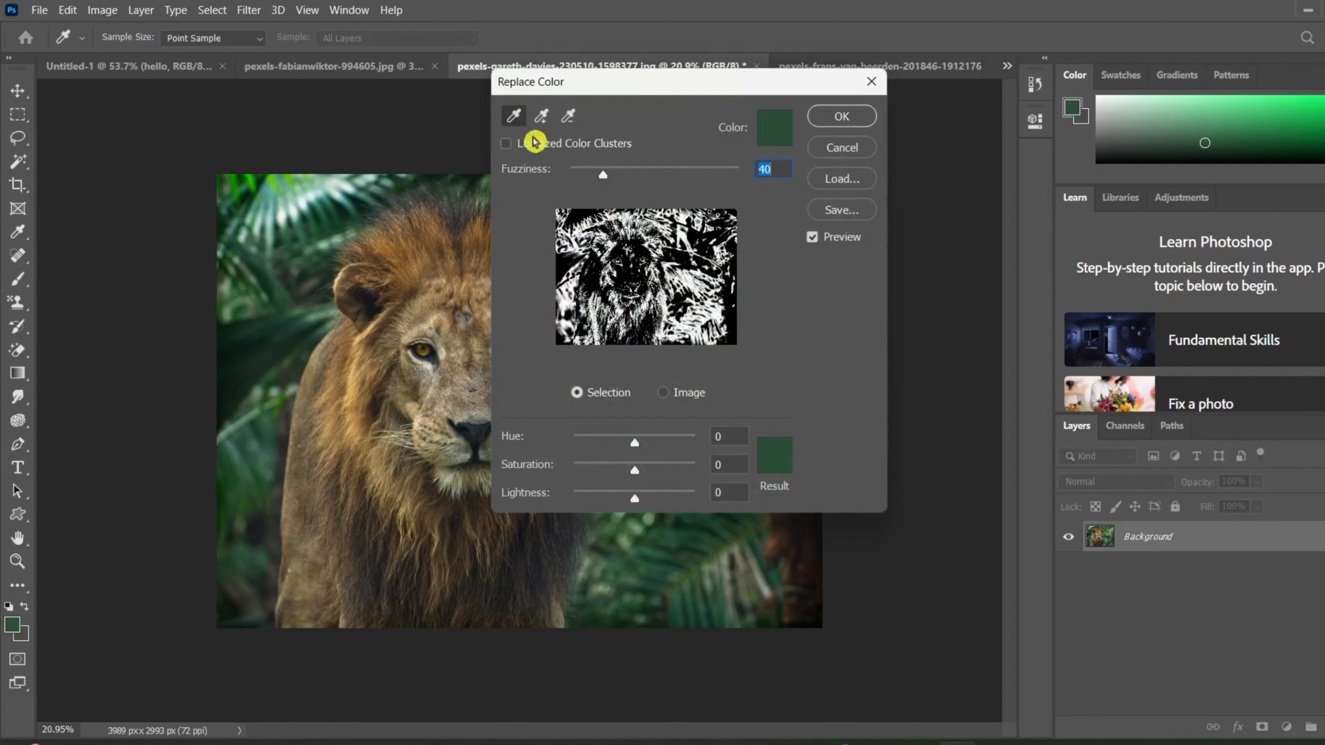
{"action": "left_click_drag", "start_coordinate": [584, 90], "coordinate": [881, 123]}
{"action": "left_click", "coordinate": [469, 342]}
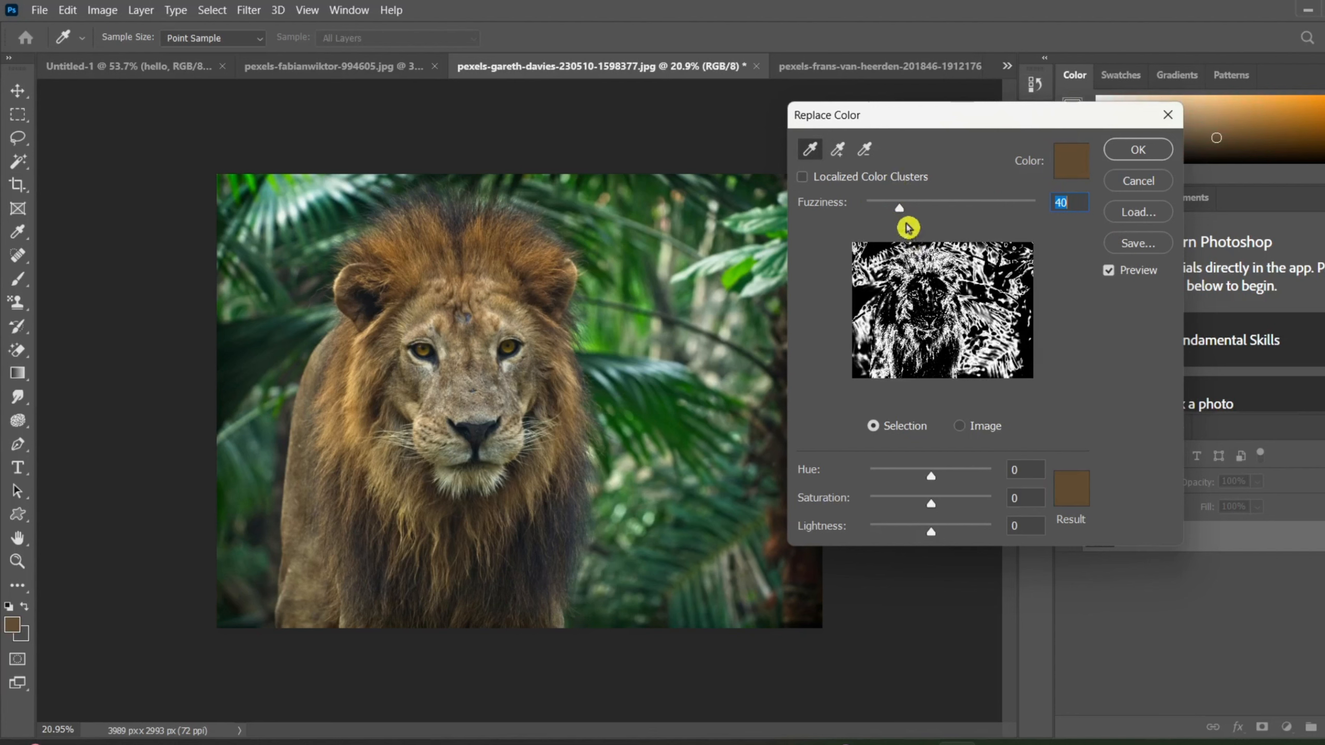
{"action": "left_click_drag", "start_coordinate": [904, 214], "coordinate": [1008, 220]}
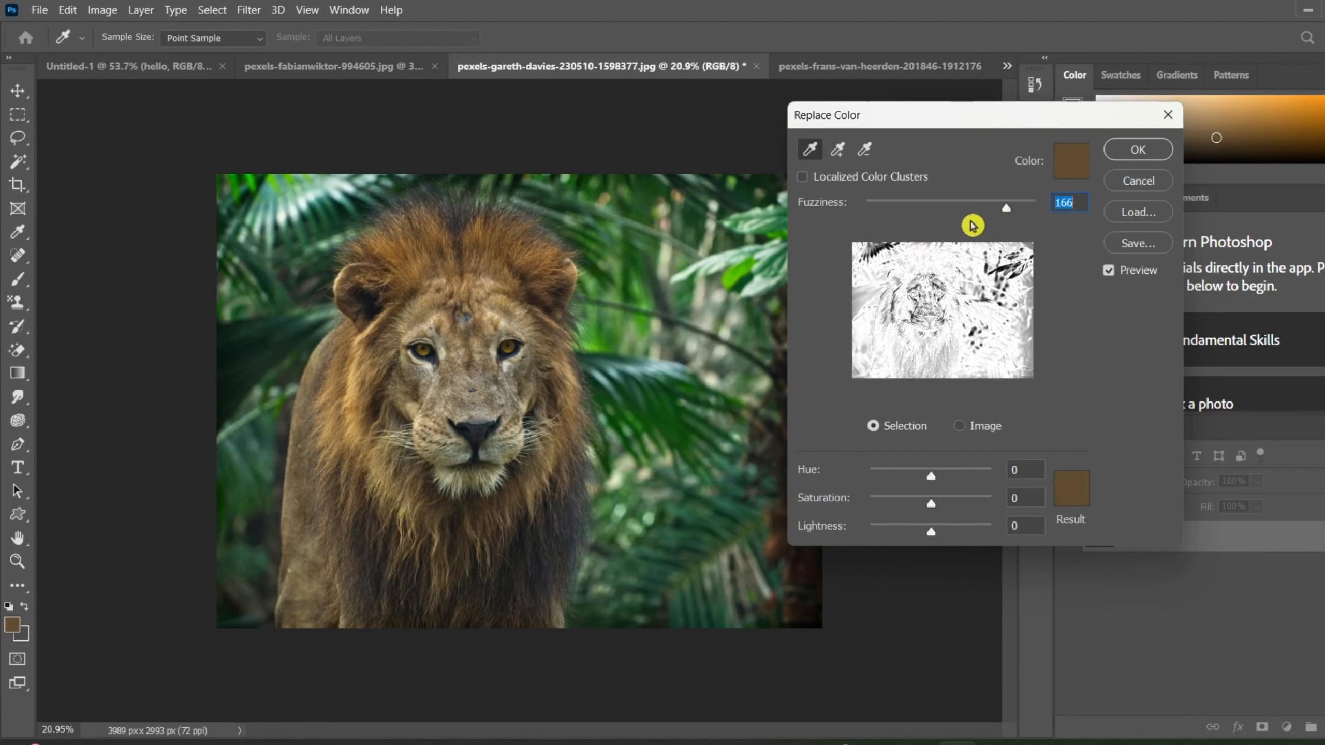
{"action": "left_click_drag", "start_coordinate": [1009, 214], "coordinate": [914, 245]}
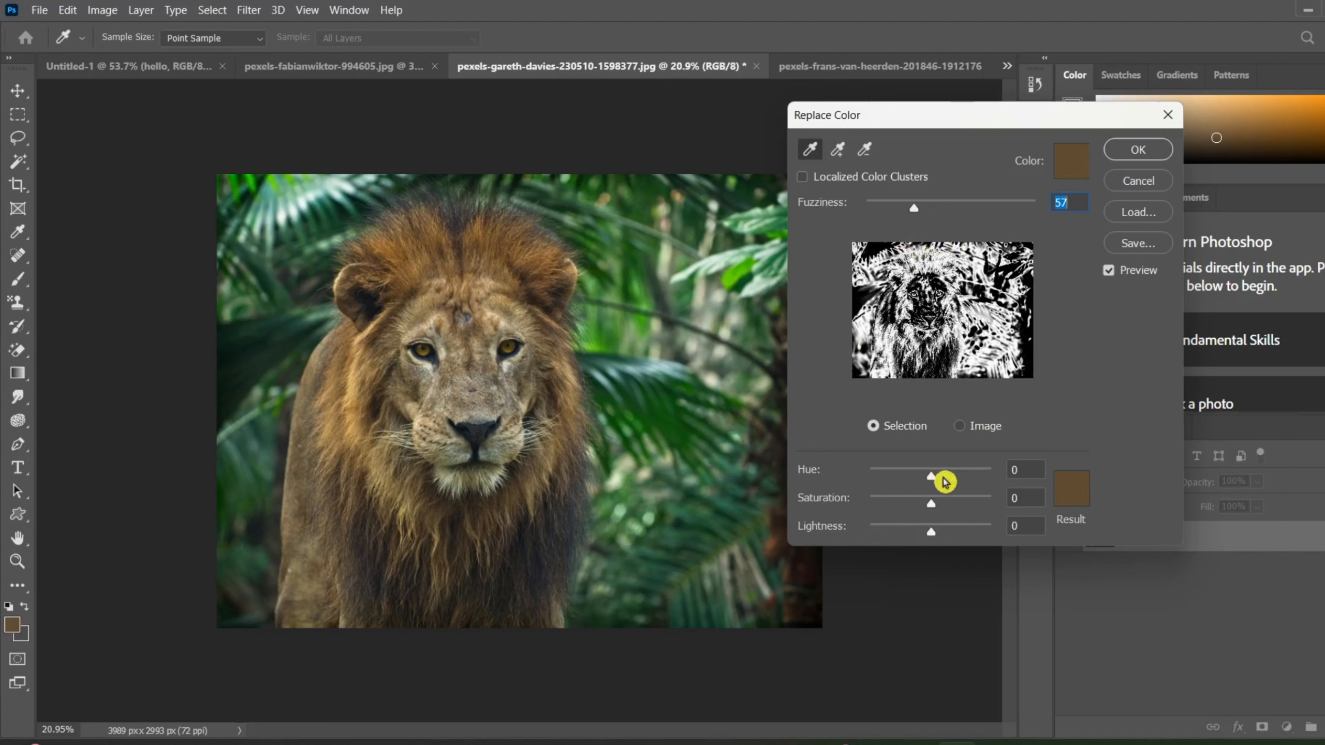
Set the result color for the sampled brown to bright pink (ff005a).
{"action": "left_click", "coordinate": [1075, 491]}
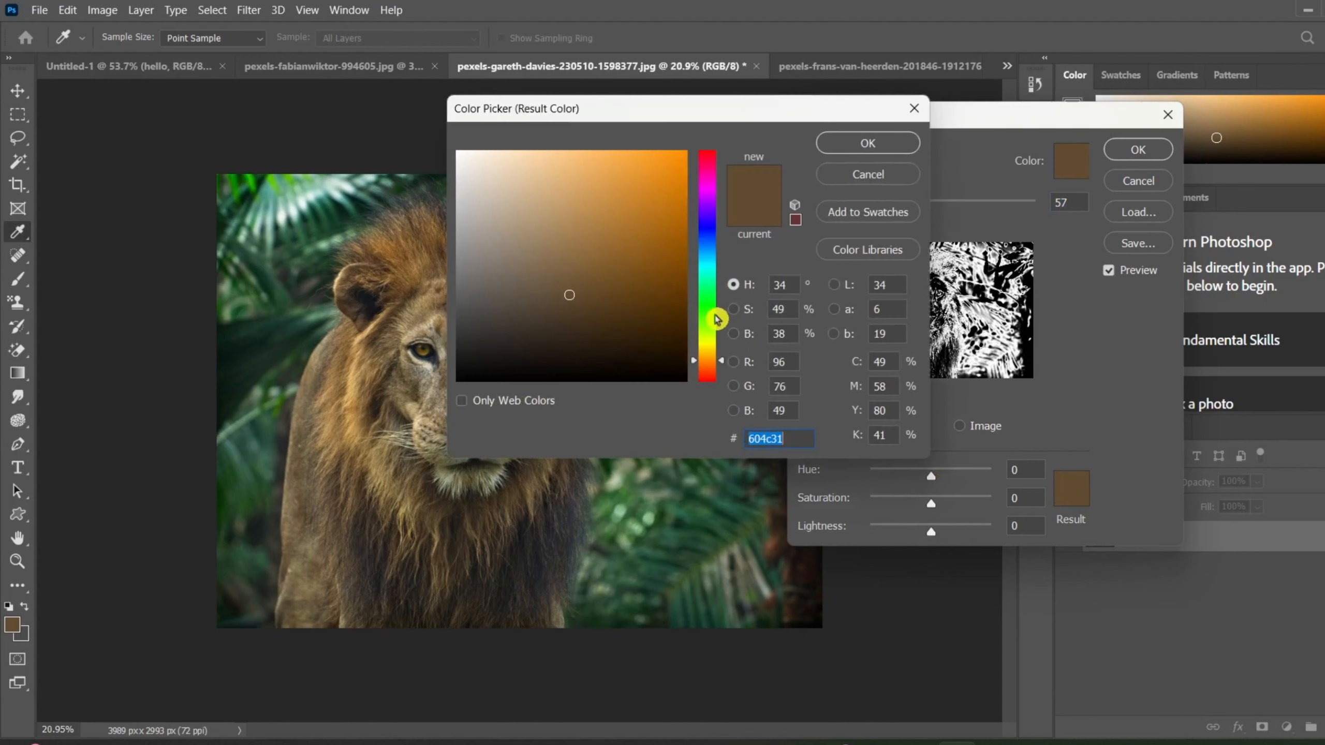
{"action": "left_click", "coordinate": [706, 166]}
{"action": "left_click_drag", "start_coordinate": [647, 209], "coordinate": [686, 152]}
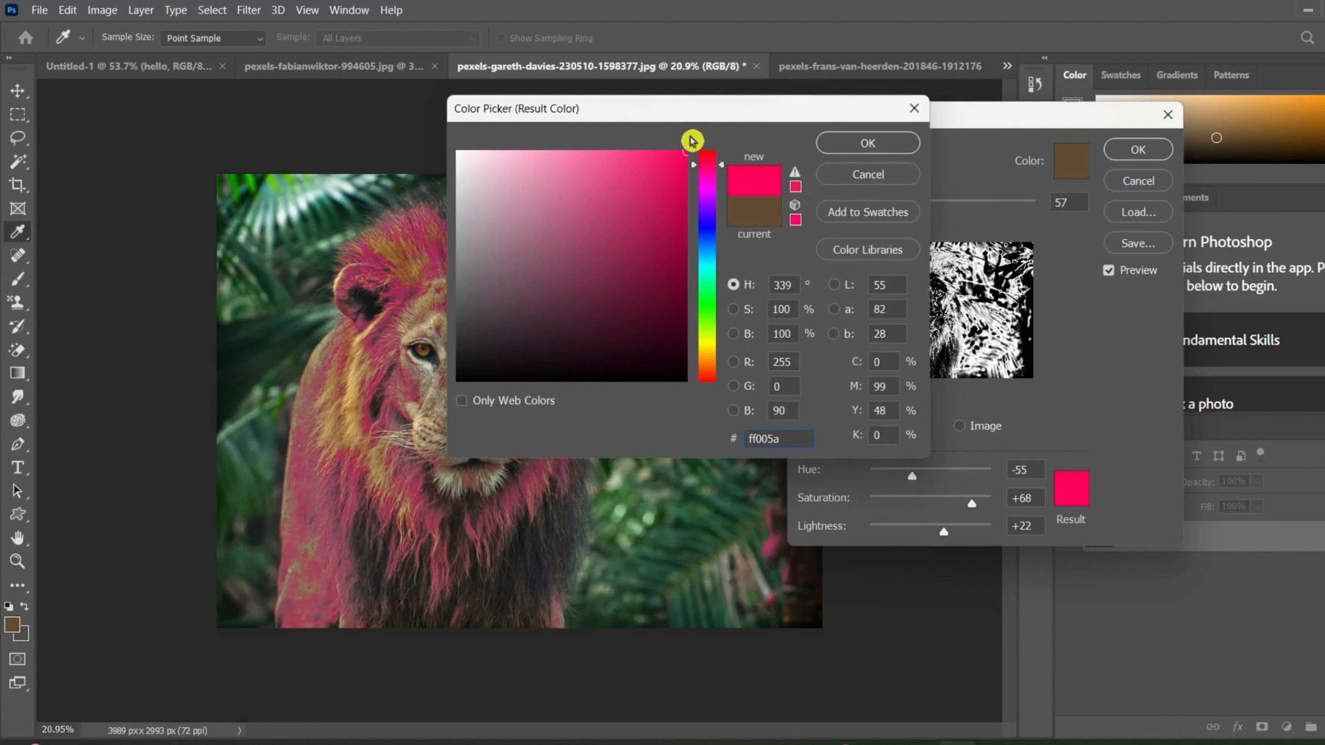
{"action": "left_click", "coordinate": [876, 143]}
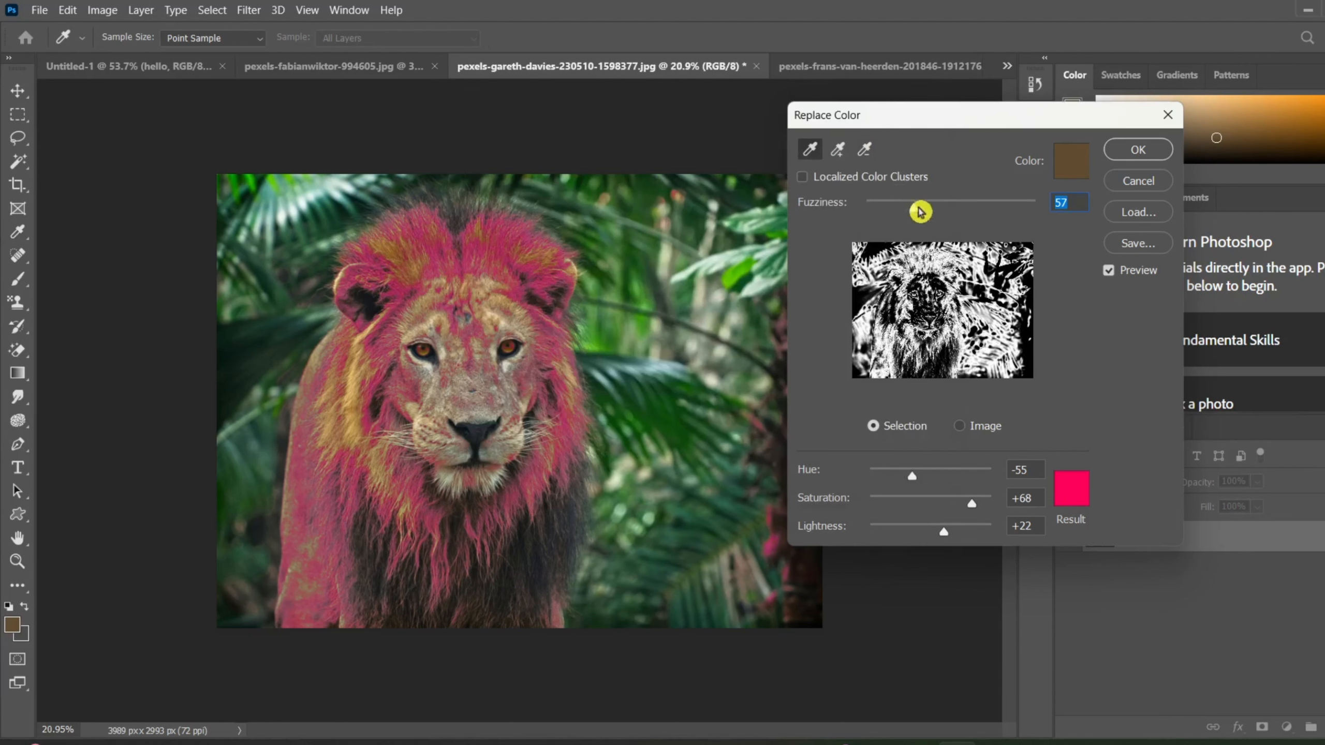
Set the Replace Color fuzziness to 103 and the saturation to 0 for the lion.
{"action": "left_click_drag", "start_coordinate": [921, 217], "coordinate": [842, 241]}
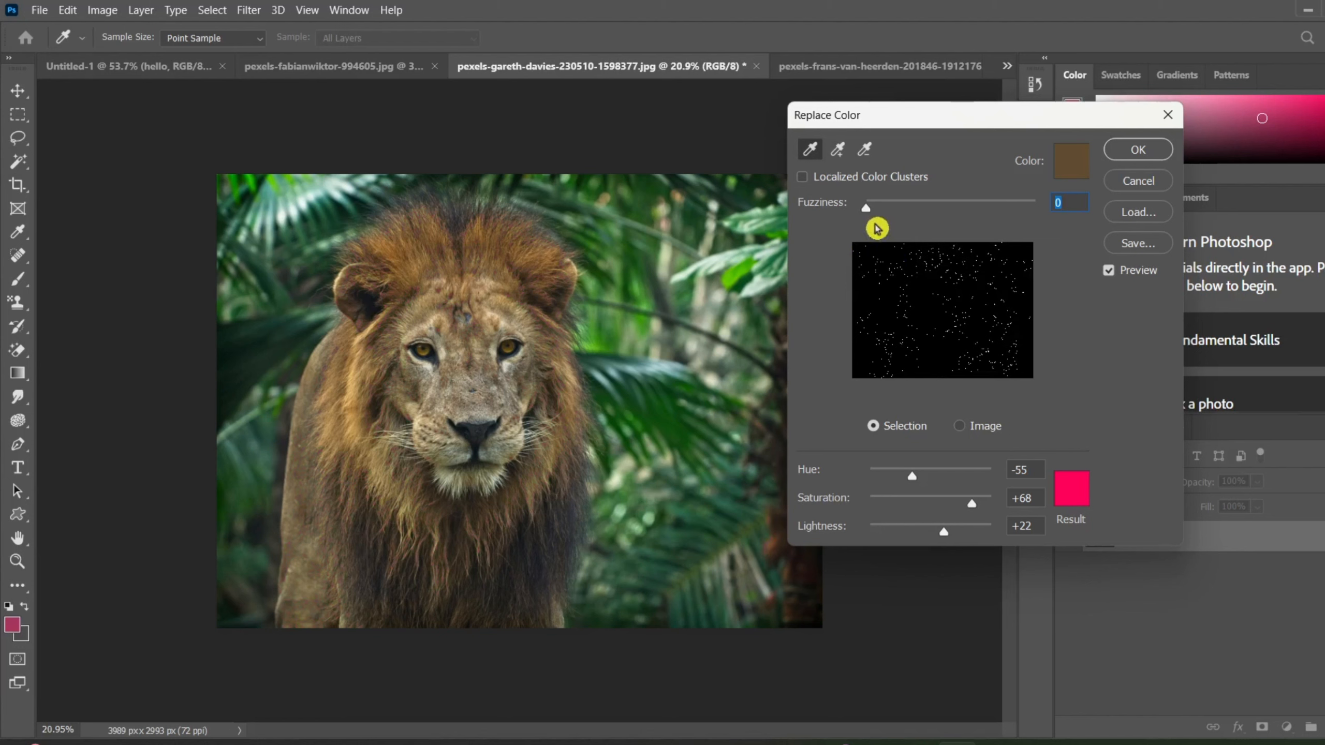
{"action": "left_click_drag", "start_coordinate": [868, 216], "coordinate": [953, 227]}
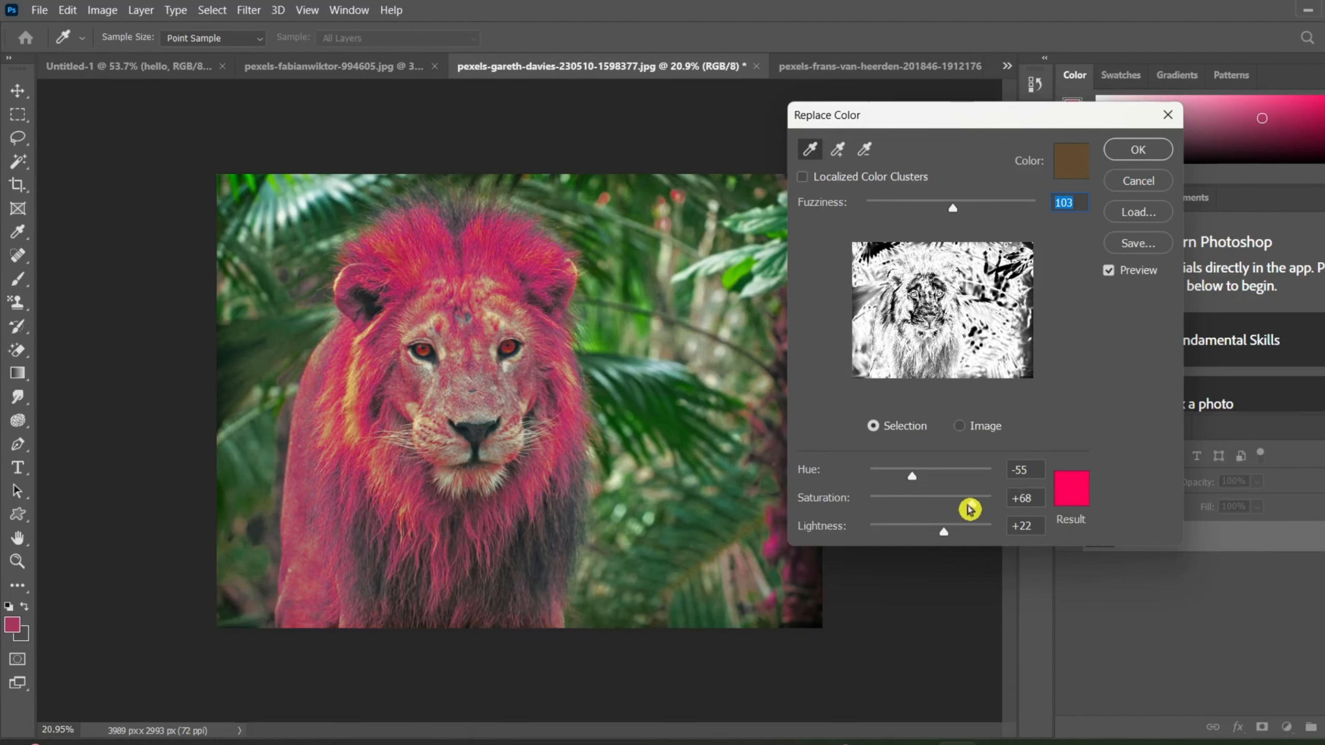
{"action": "left_click_drag", "start_coordinate": [974, 506], "coordinate": [1050, 503]}
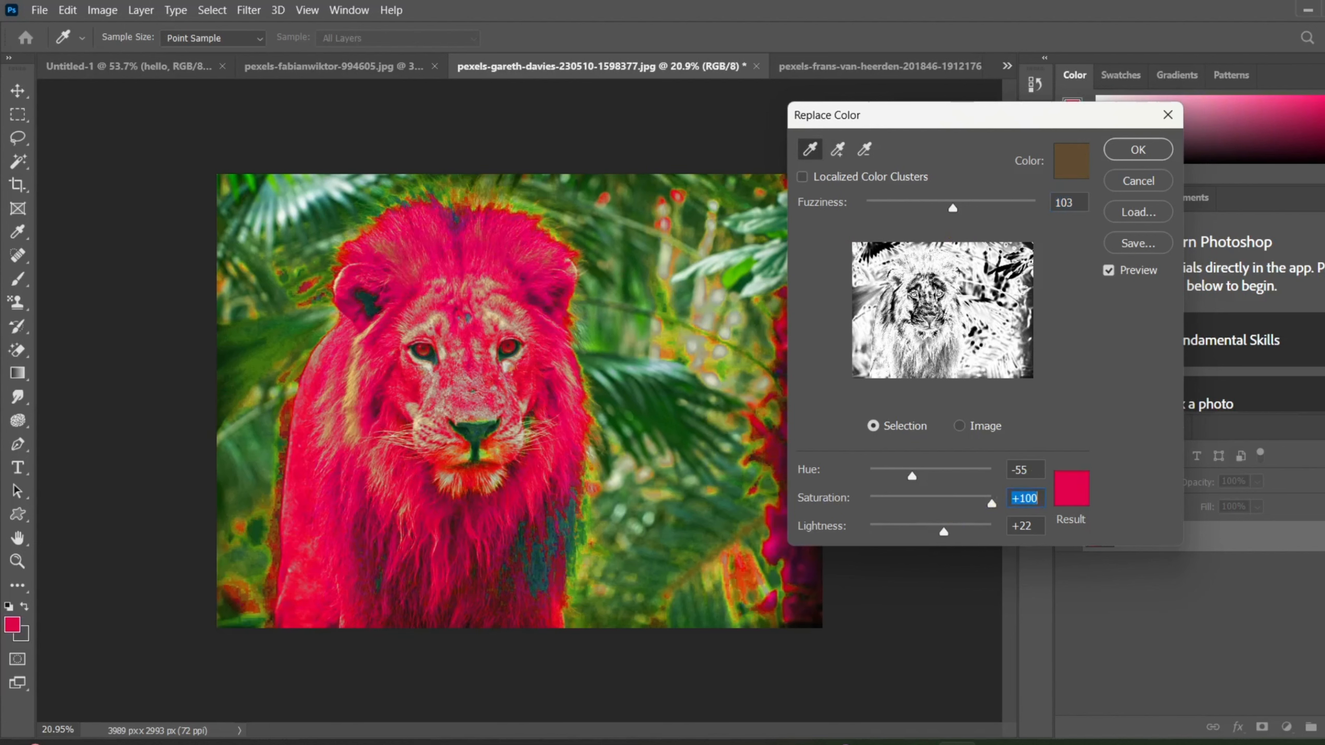
{"action": "type", "text": "0"}
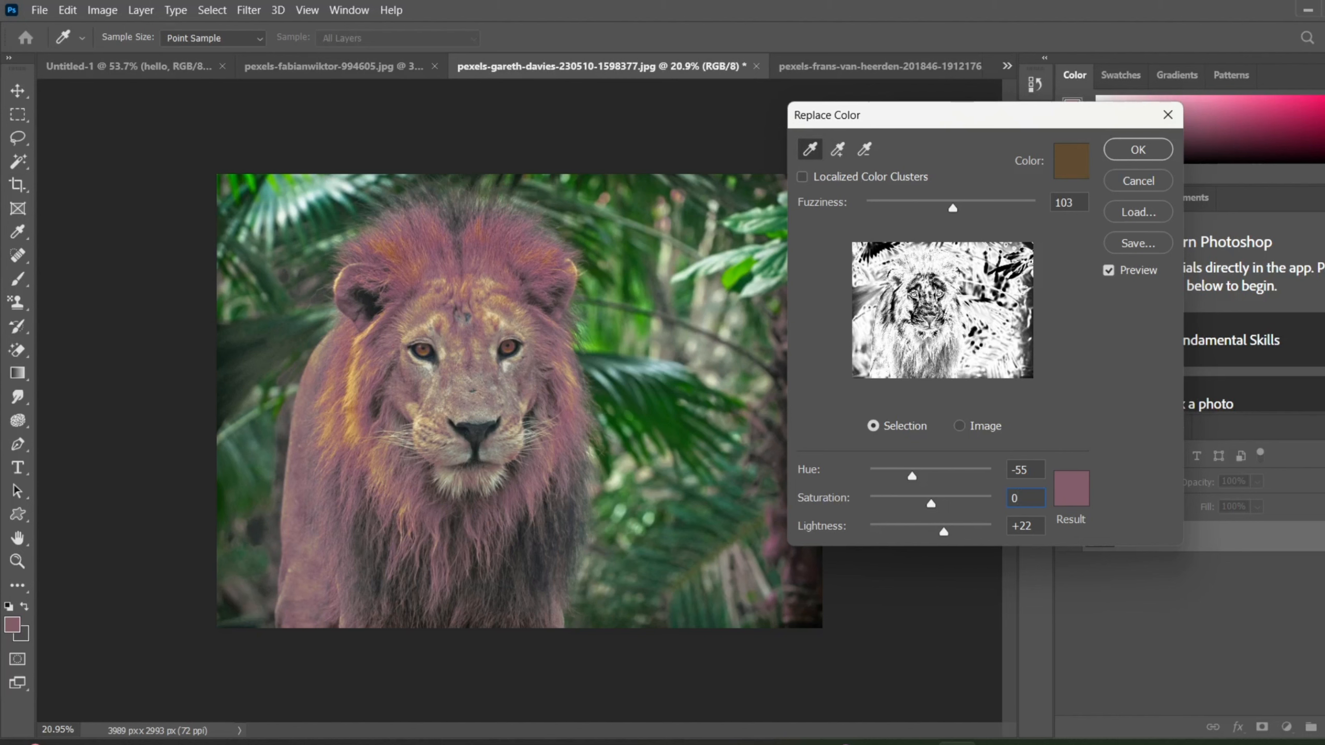
Try the color replacement on the jungle lion photo with lightness +100, and undo it once applied.
{"action": "key", "text": "ctrl"}
{"action": "left_click", "coordinate": [946, 538]}
{"action": "left_click_drag", "start_coordinate": [946, 538], "coordinate": [1033, 545]}
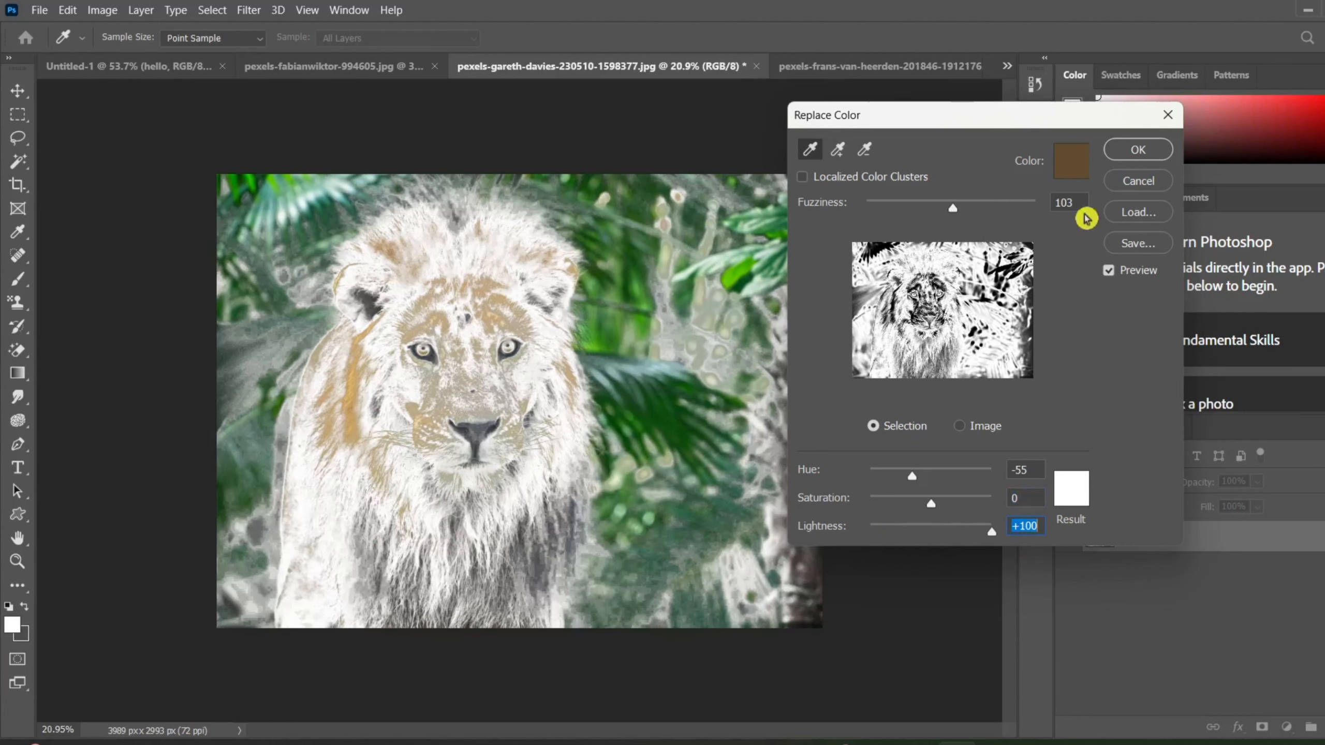
{"action": "left_click", "coordinate": [1114, 151]}
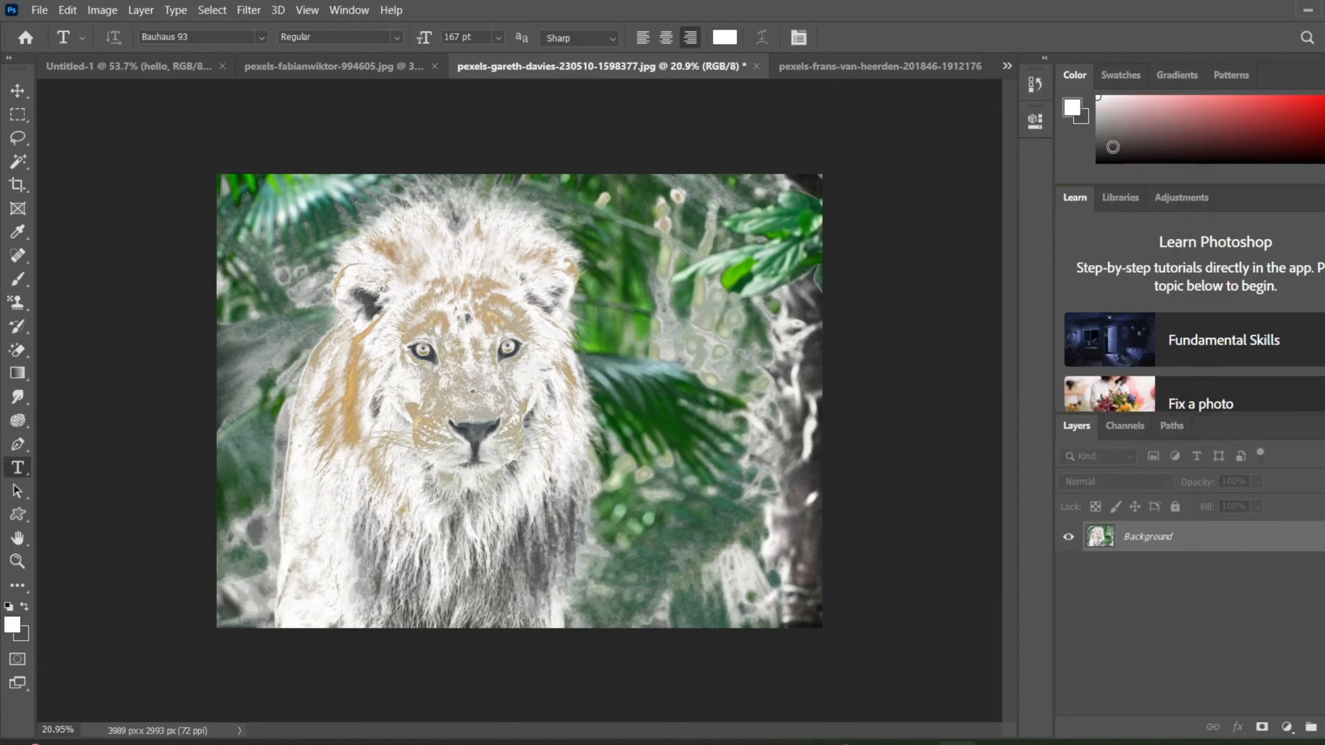
{"action": "key", "text": "ctrl+z"}
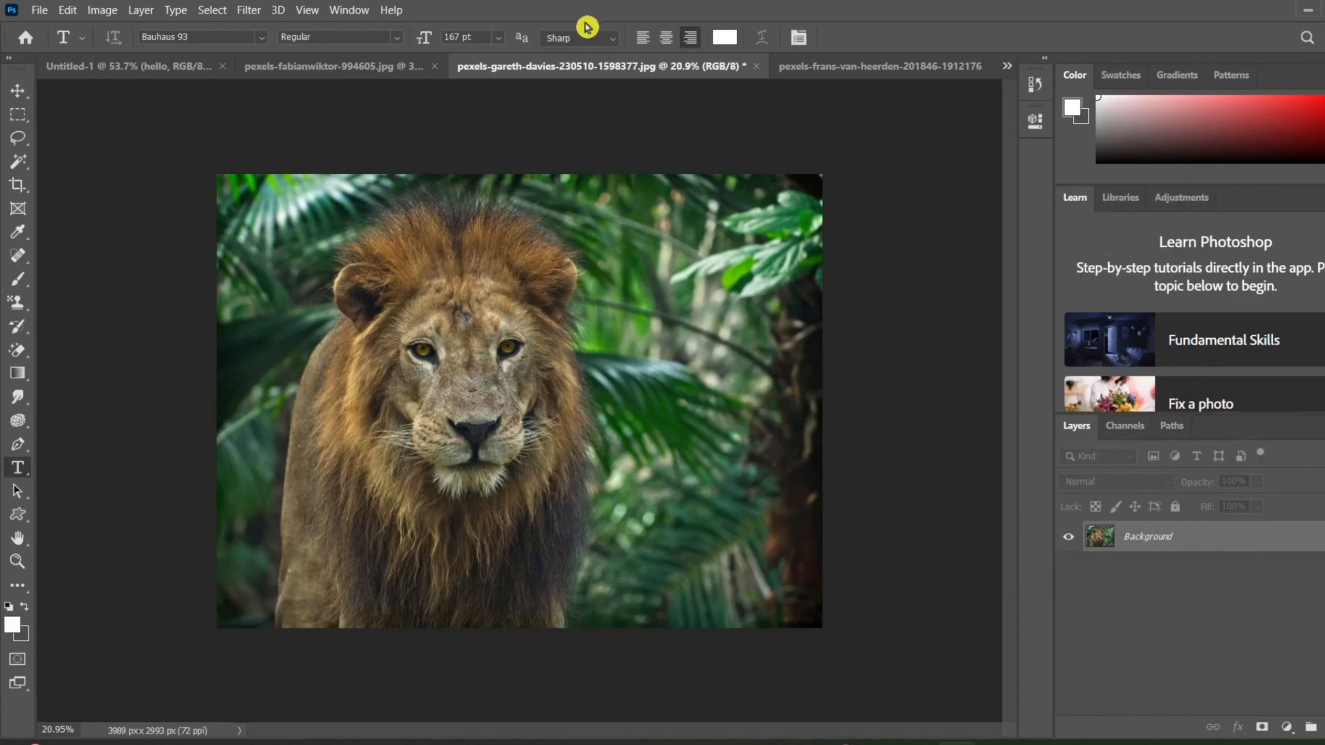
Switch to the beach photo, start Replace Color, and sample the blue of the sky.
{"action": "left_click", "coordinate": [829, 73]}
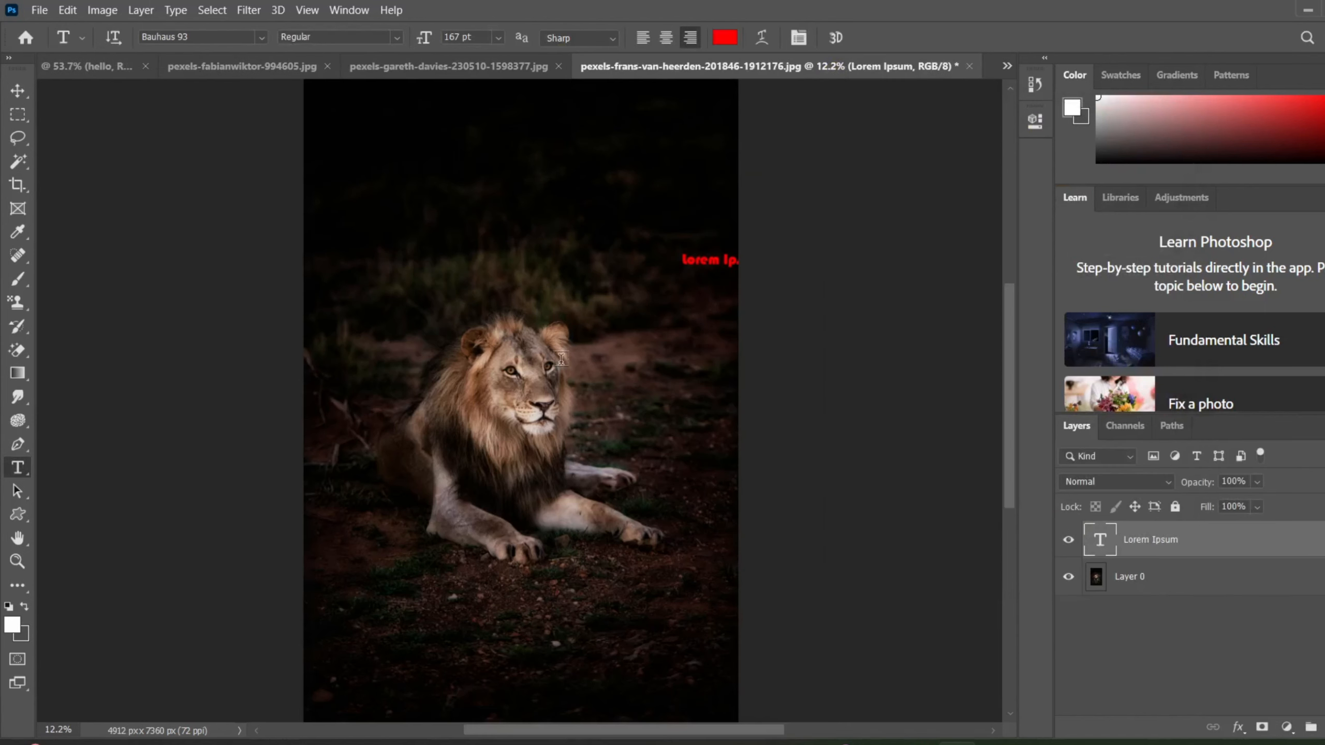
{"action": "scroll", "coordinate": [561, 367], "scroll_direction": "up", "scroll_amount": 3}
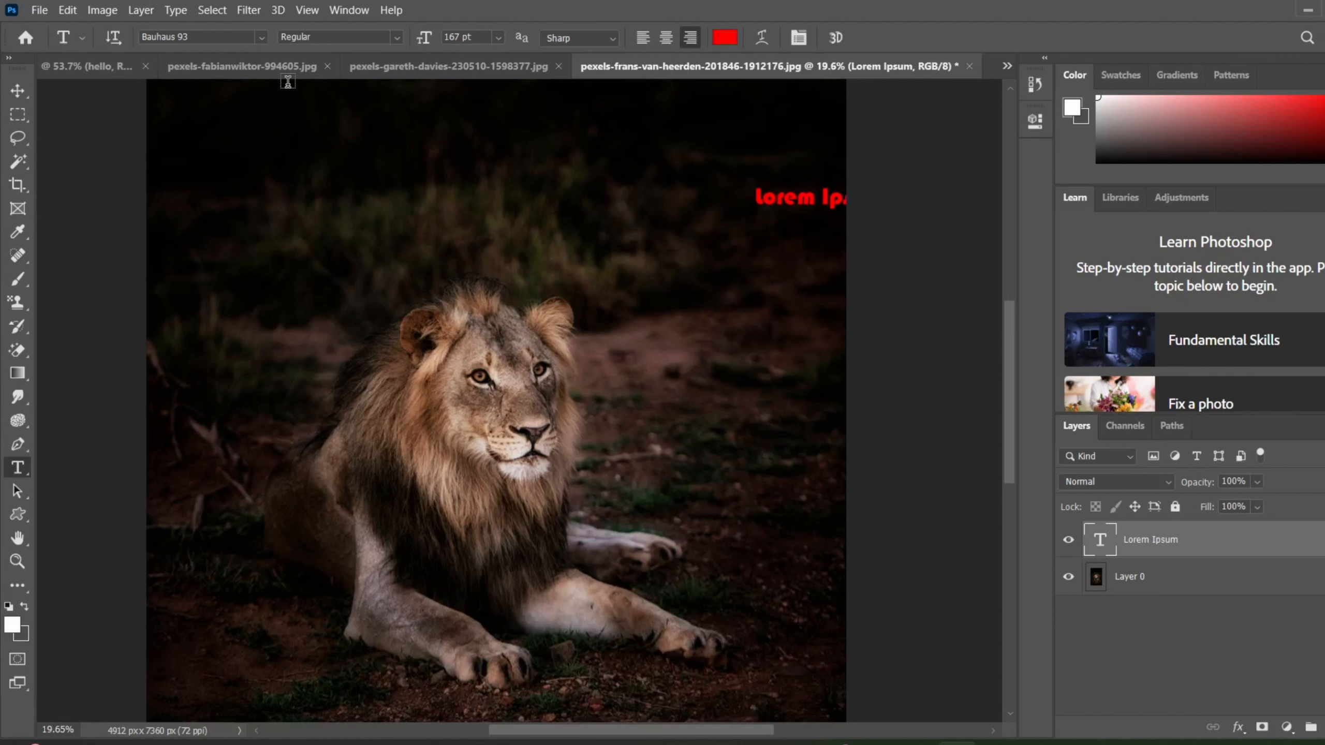
{"action": "left_click", "coordinate": [288, 78]}
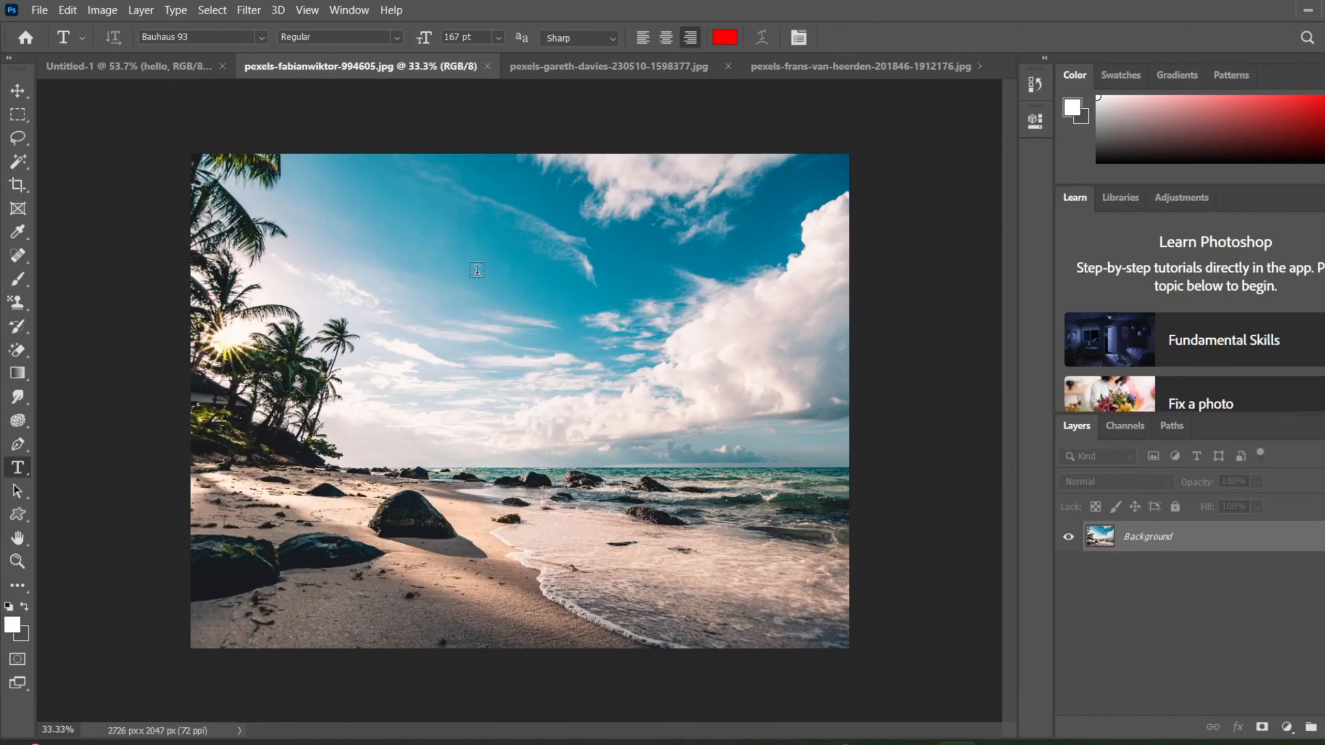
{"action": "left_click", "coordinate": [102, 10]}
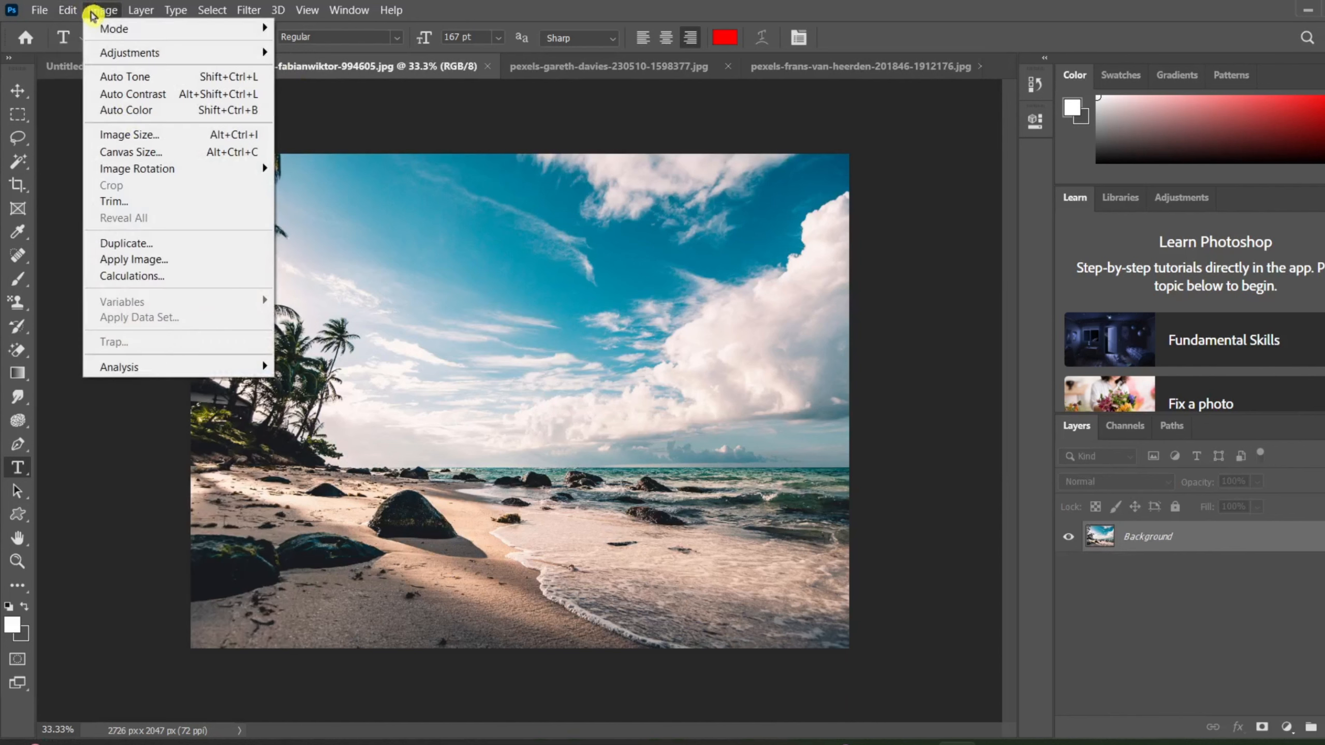
{"action": "mouse_move", "coordinate": [133, 53]}
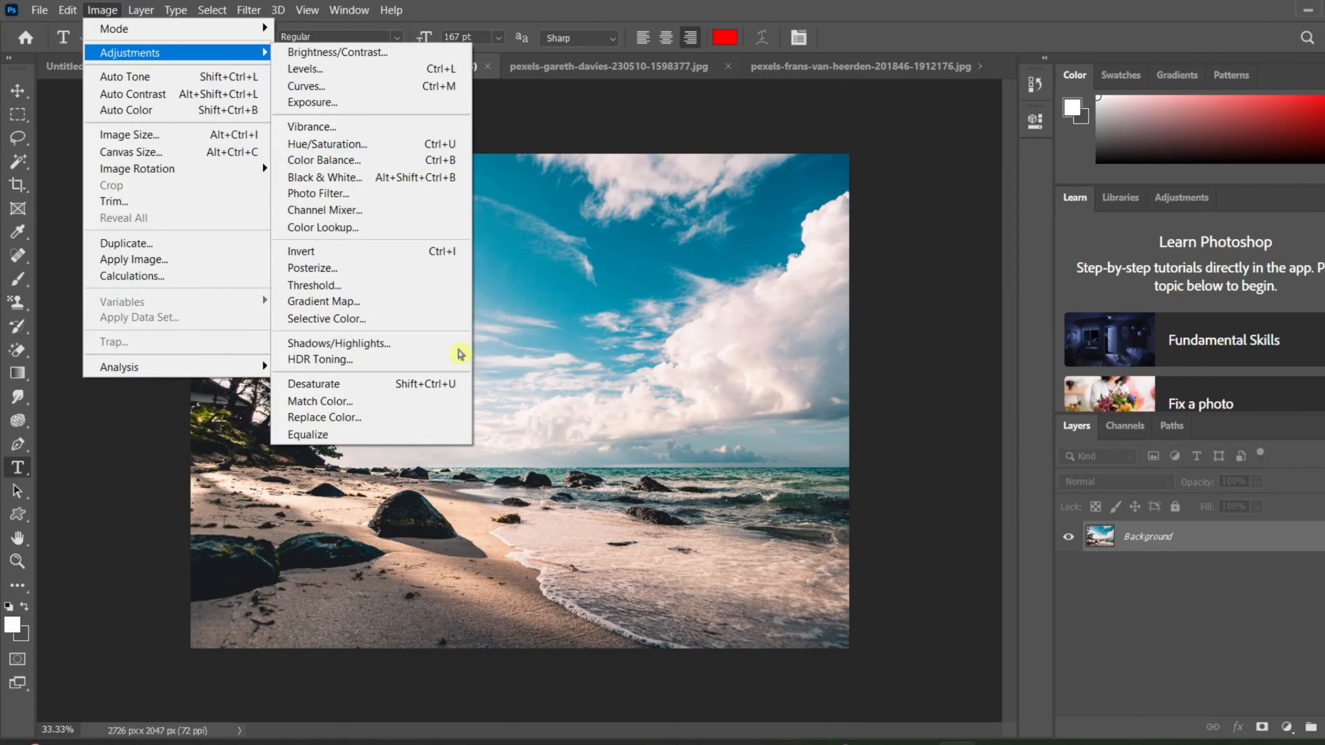
{"action": "left_click", "coordinate": [389, 420]}
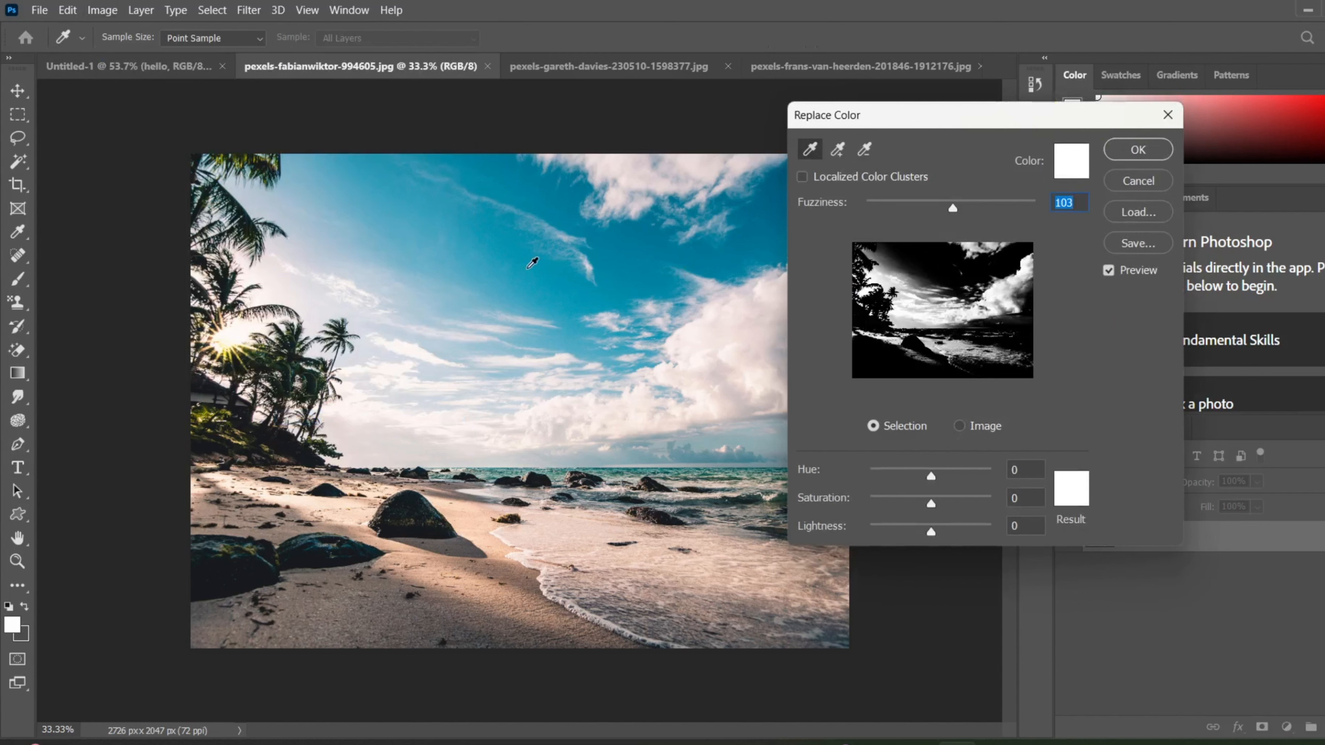
{"action": "left_click", "coordinate": [624, 258]}
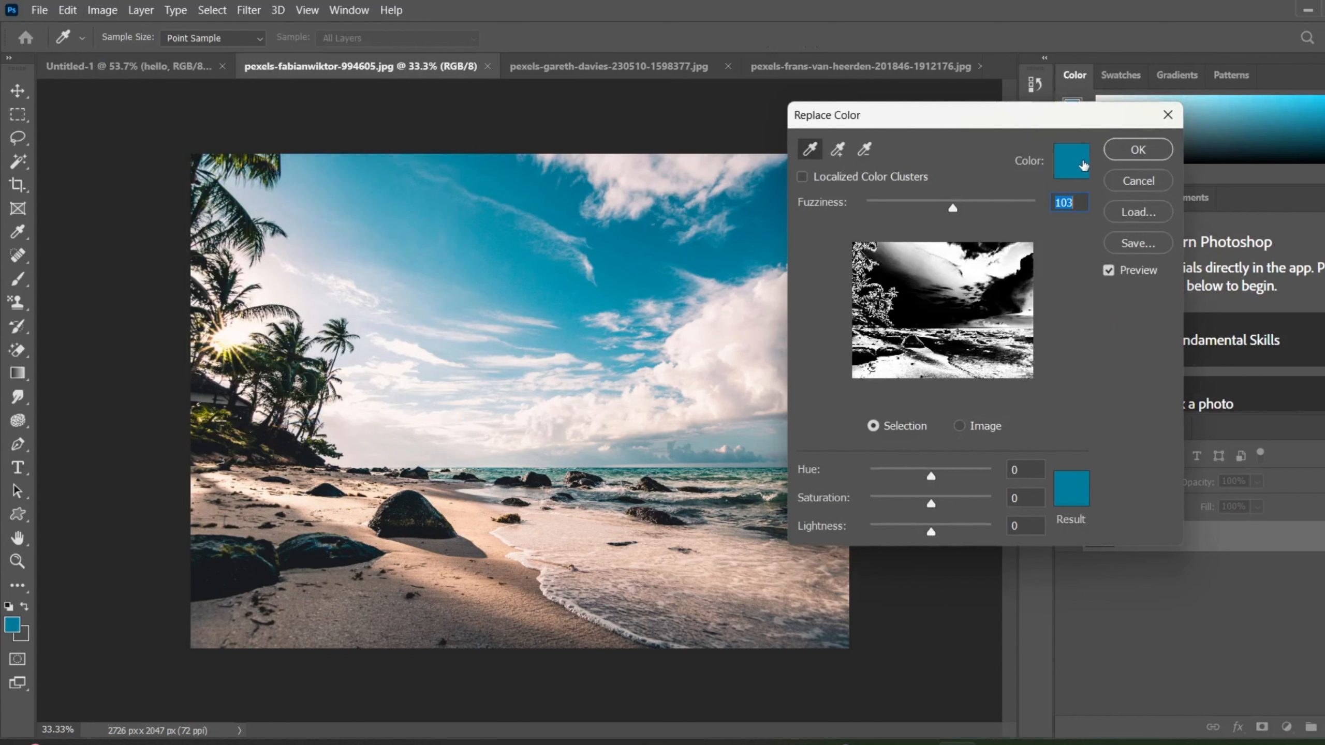
Set the result color for the sky to white (ffffff) and the fuzziness to 107.
{"action": "left_click", "coordinate": [1074, 491]}
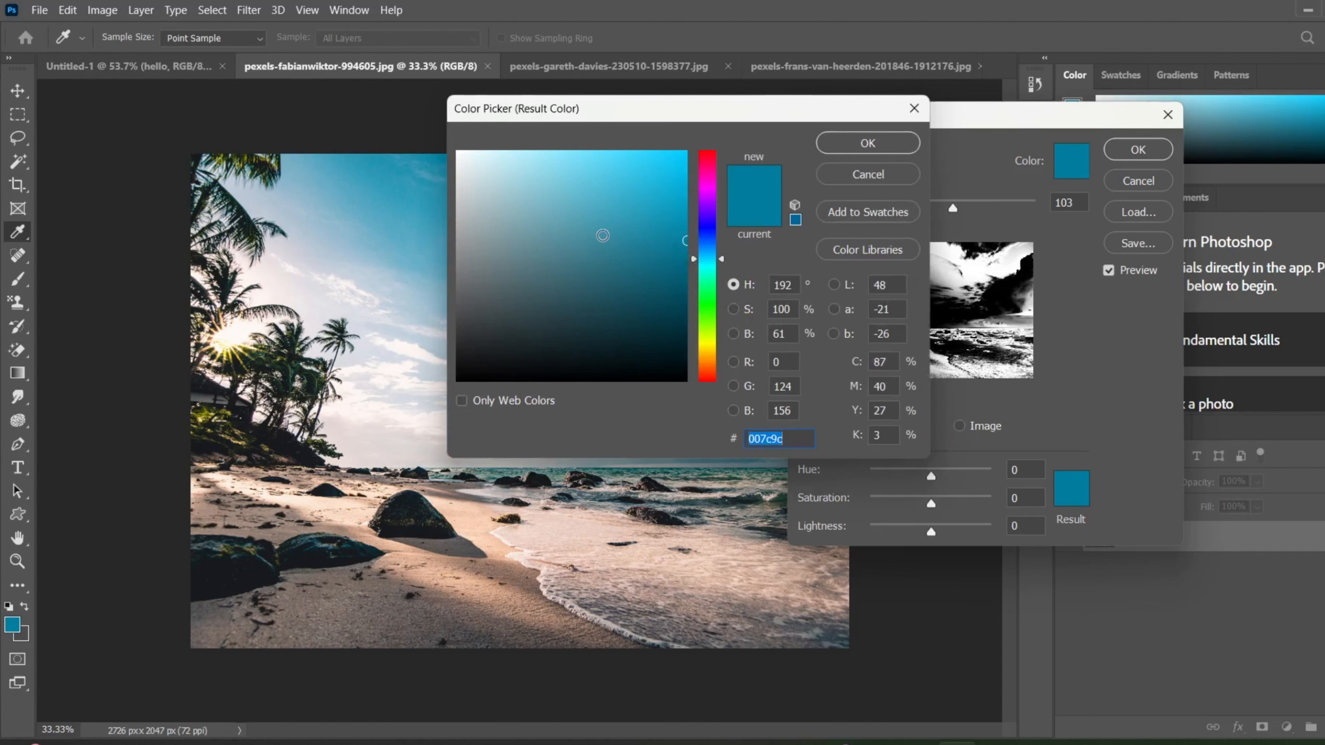
{"action": "left_click_drag", "start_coordinate": [602, 236], "coordinate": [458, 152]}
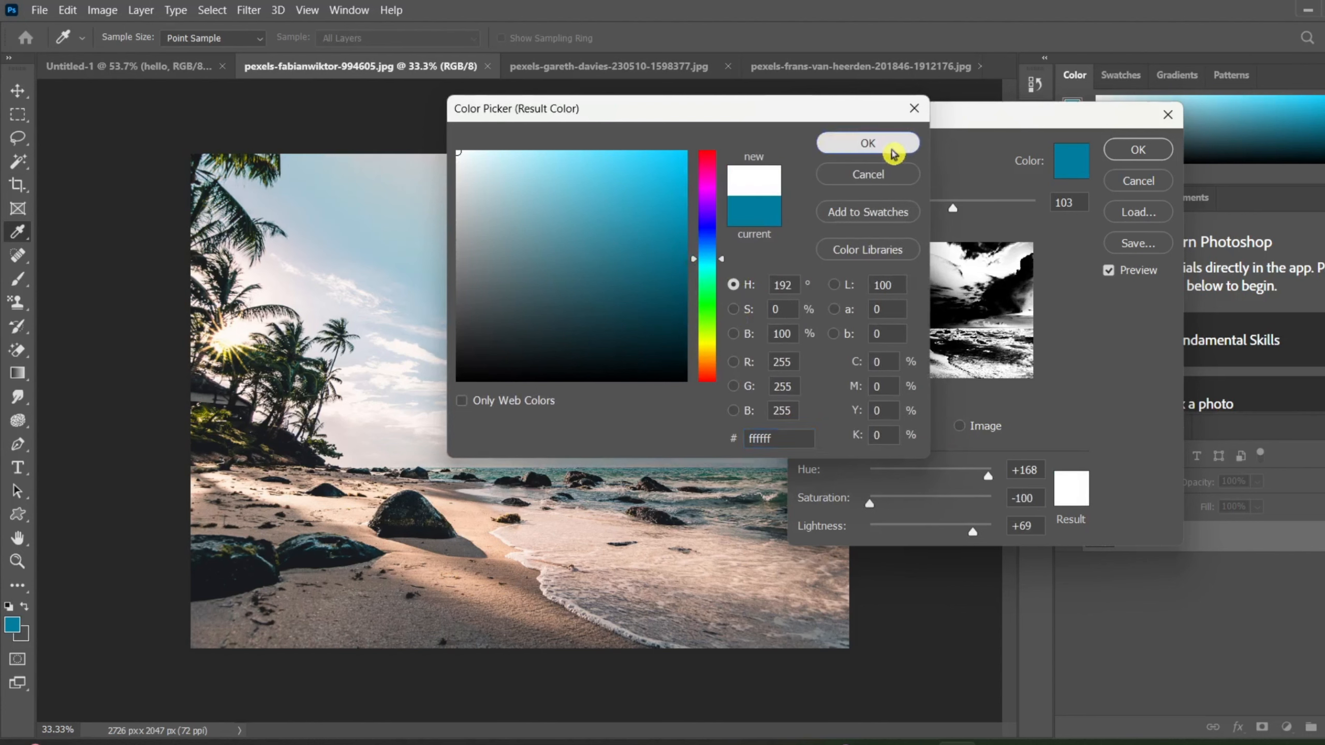
{"action": "left_click", "coordinate": [876, 141]}
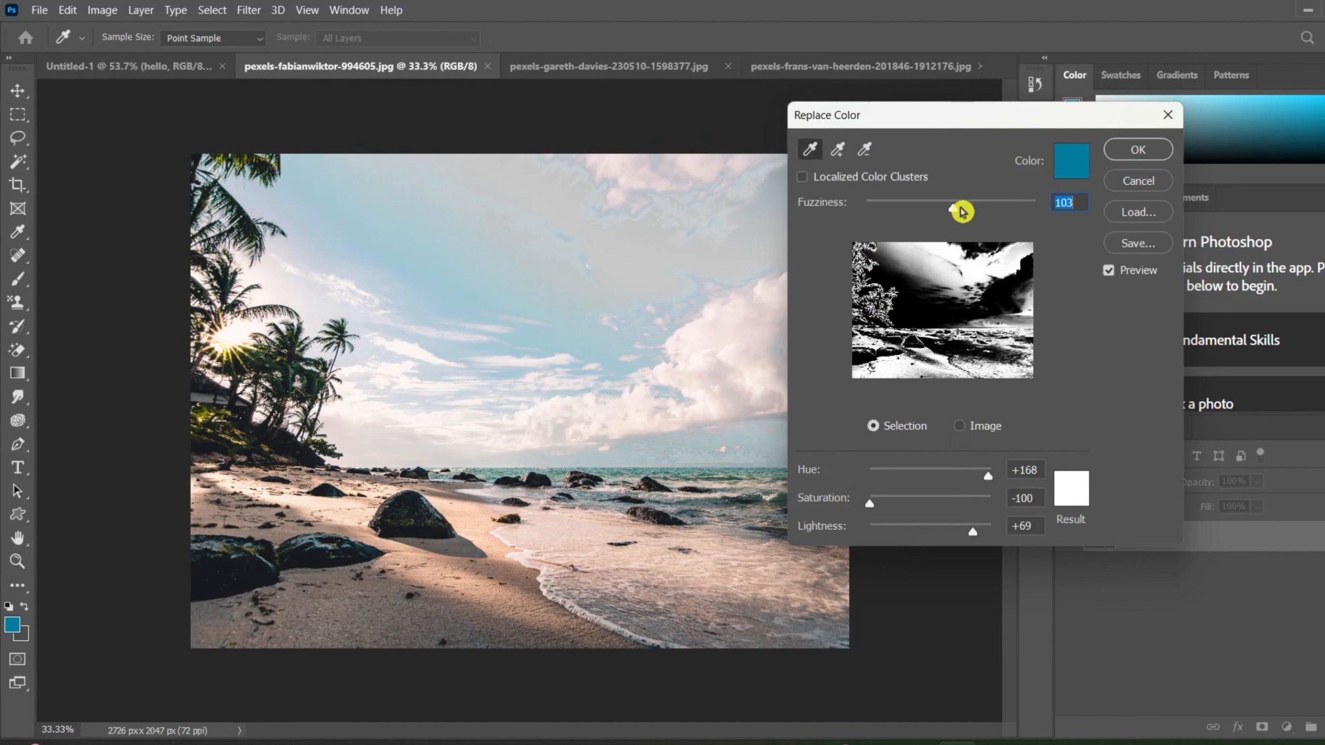
{"action": "left_click_drag", "start_coordinate": [953, 207], "coordinate": [866, 242]}
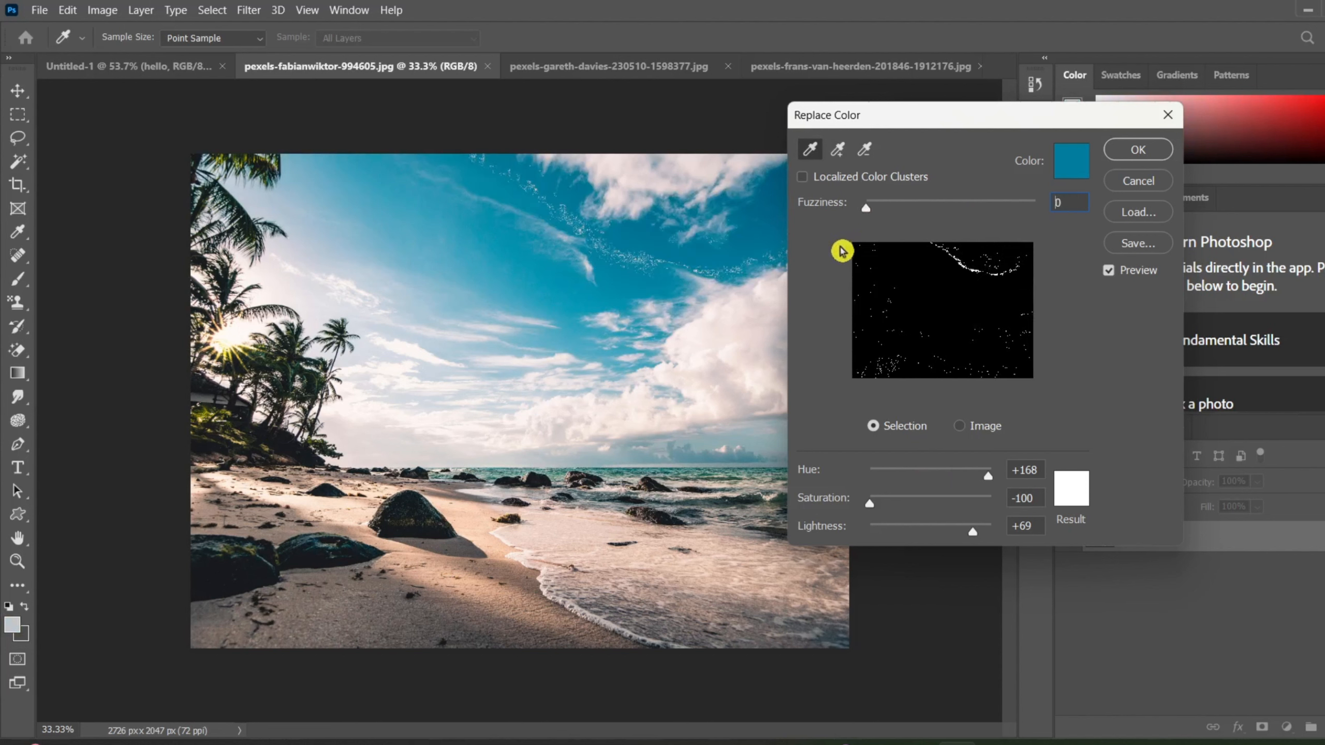
{"action": "left_click_drag", "start_coordinate": [842, 251], "coordinate": [956, 224]}
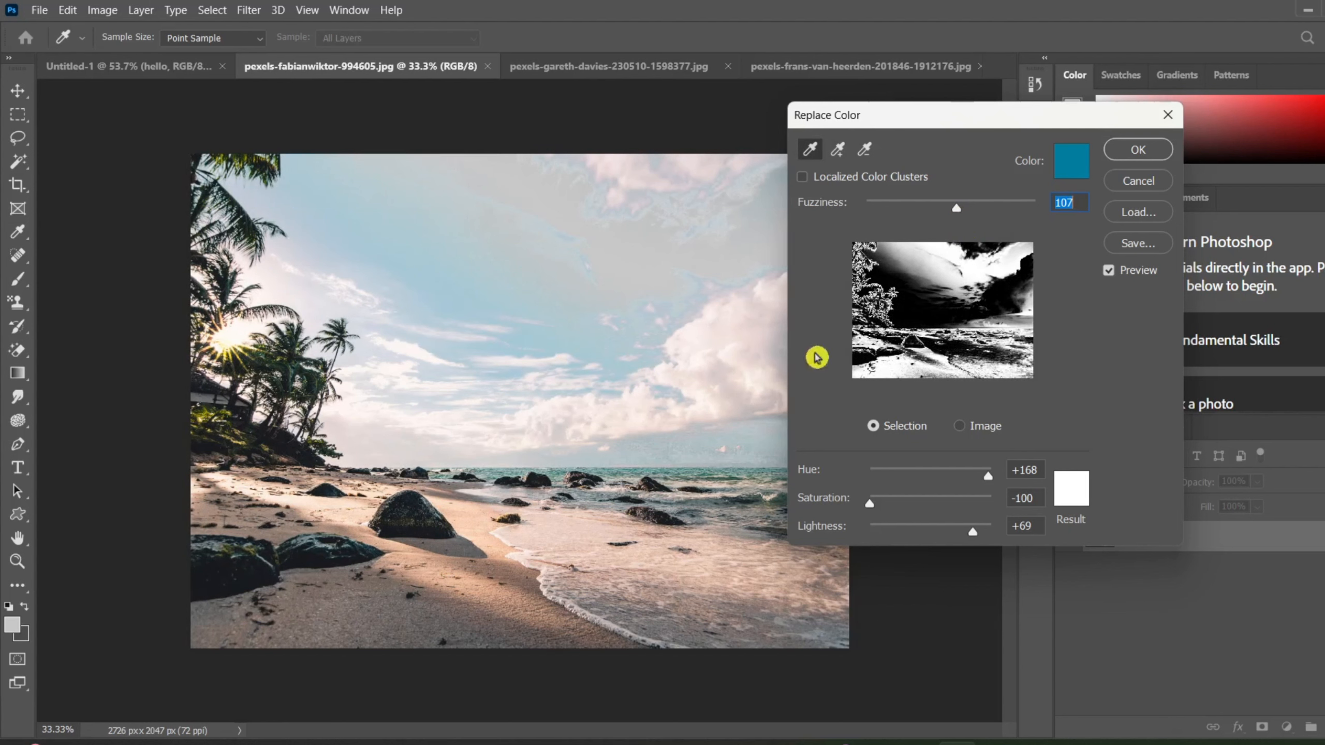
Set the sky's replacement lightness to +100 and apply the color replacement to the beach photo.
{"action": "left_click_drag", "start_coordinate": [973, 534], "coordinate": [864, 560]}
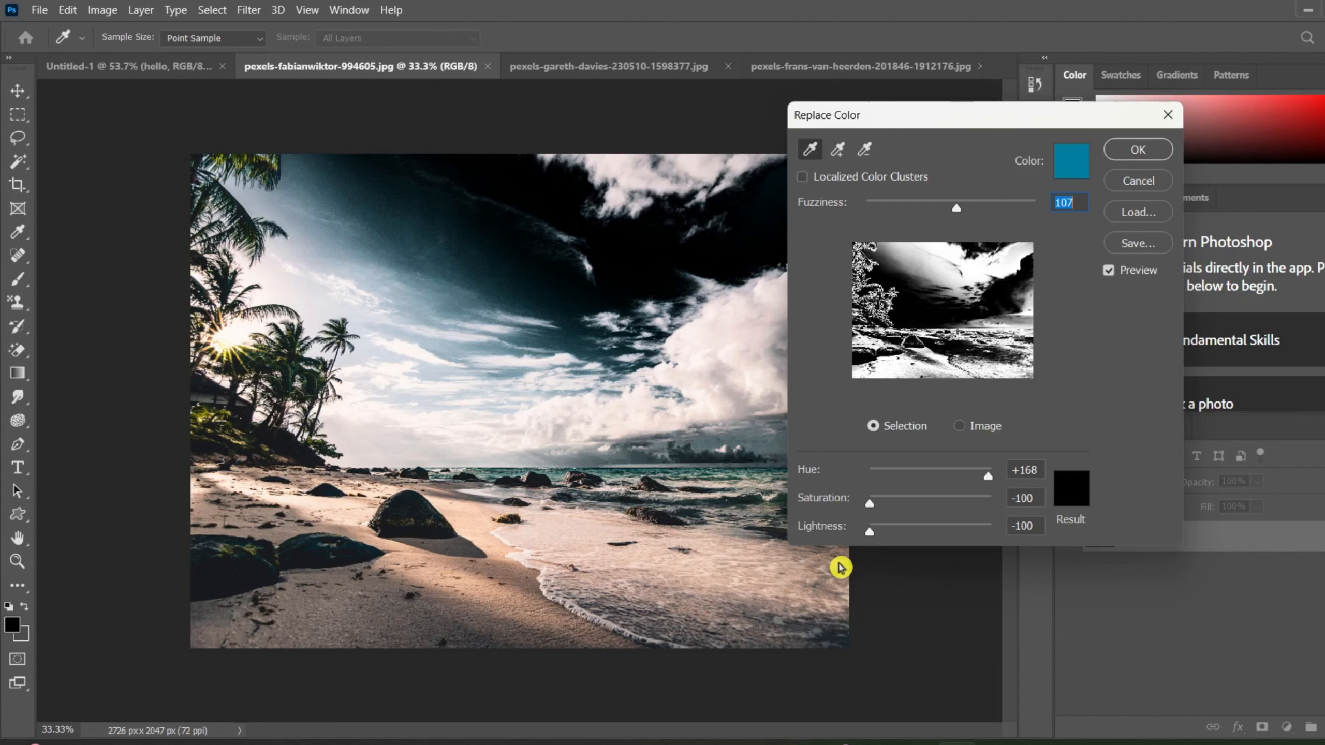
{"action": "left_click_drag", "start_coordinate": [840, 567], "coordinate": [1103, 576]}
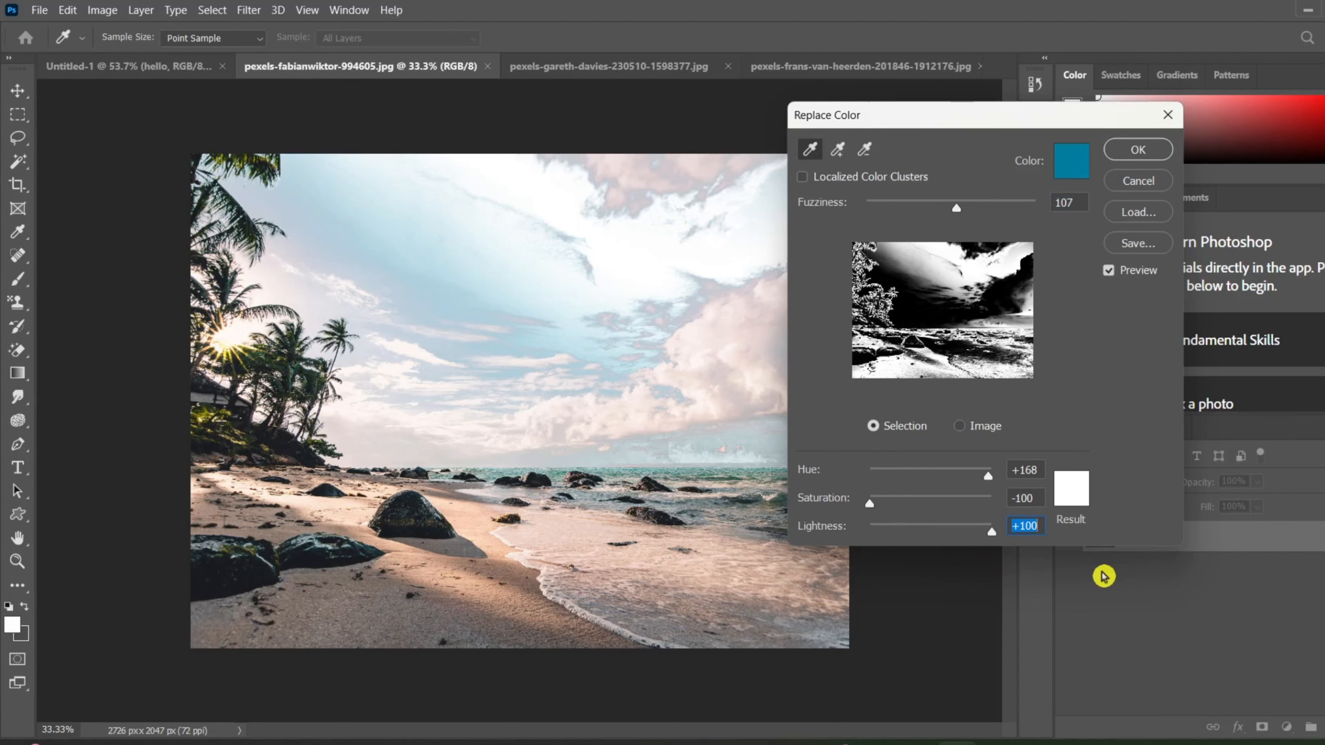
{"action": "left_click", "coordinate": [1137, 162]}
{"action": "key", "text": "t"}
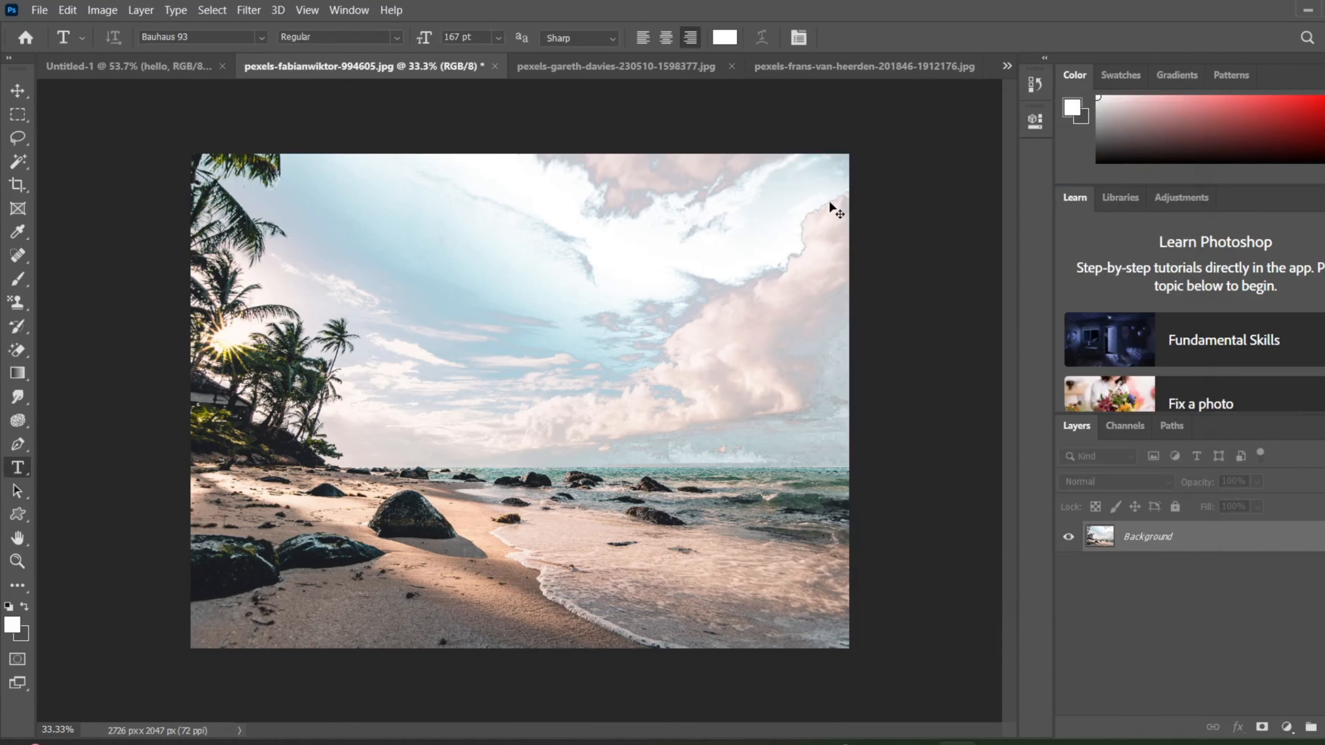
Undo the color replacement on the beach photo's sky and apply the Equalize adjustment to the photo.
{"action": "key", "text": "ctrl+z"}
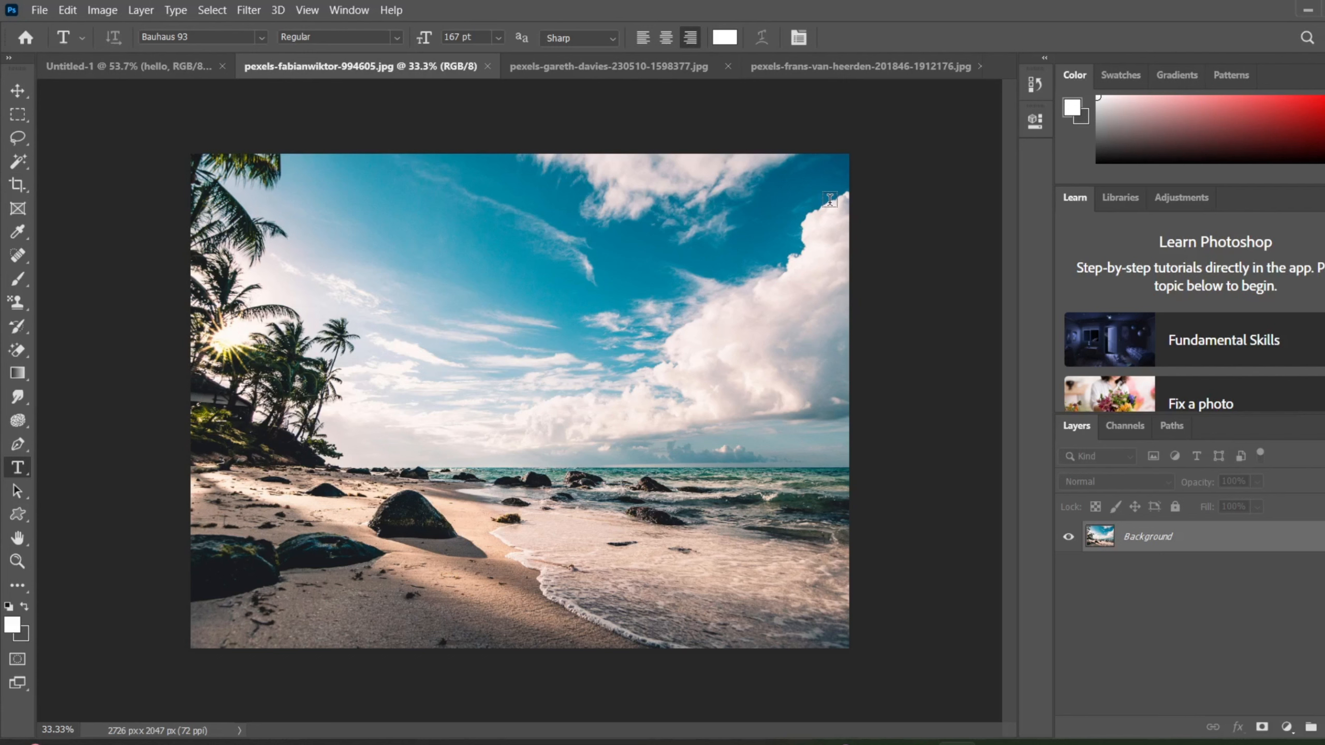
{"action": "left_click", "coordinate": [89, 18]}
{"action": "mouse_move", "coordinate": [119, 52]}
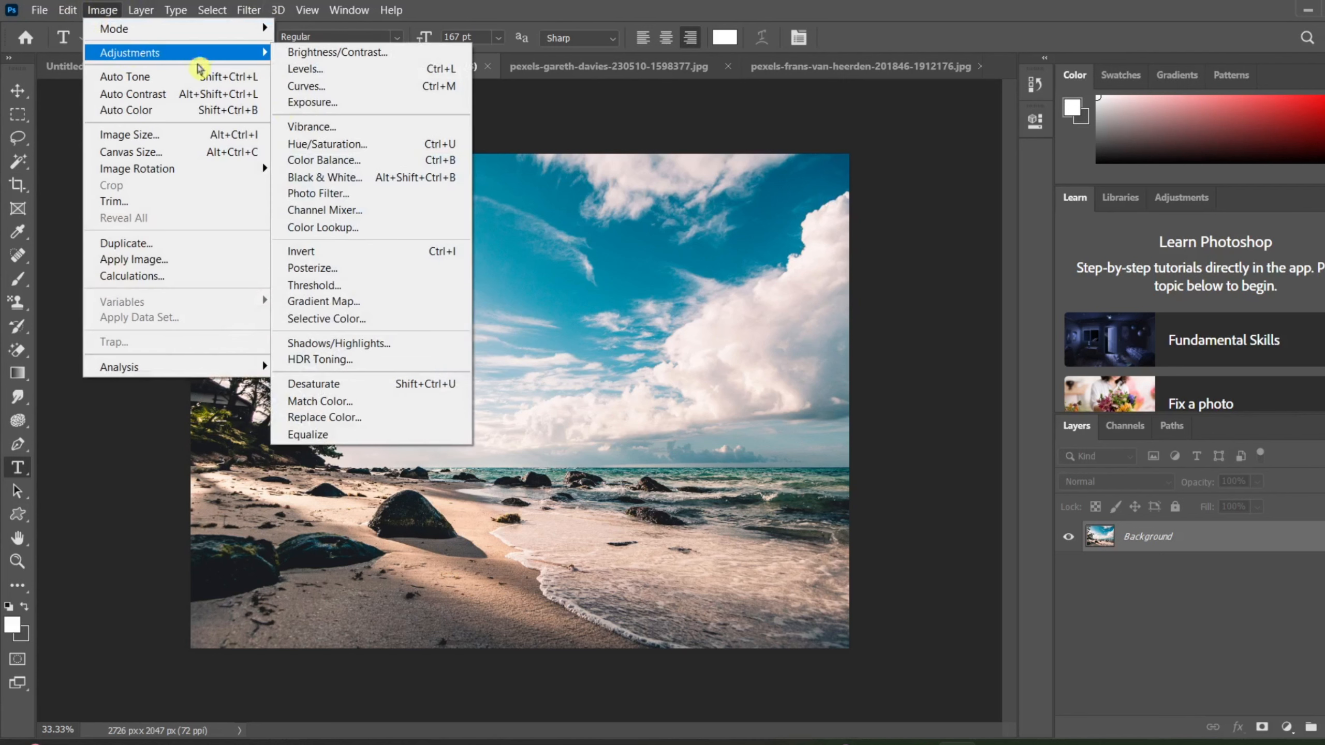
{"action": "left_click", "coordinate": [371, 444]}
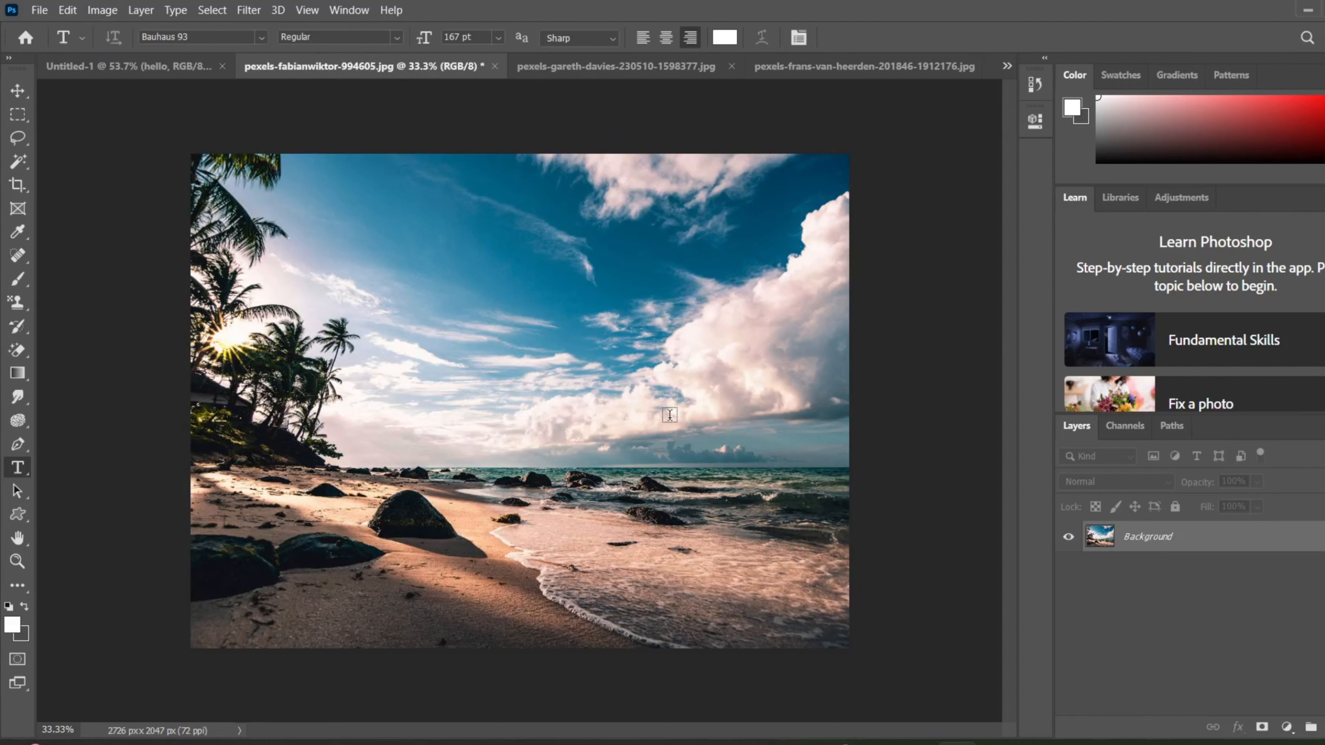
Compare the beach photo with and without Equalize by undoing and redoing it twice, leaving the adjustment applied.
{"action": "key", "text": "ctrl+z"}
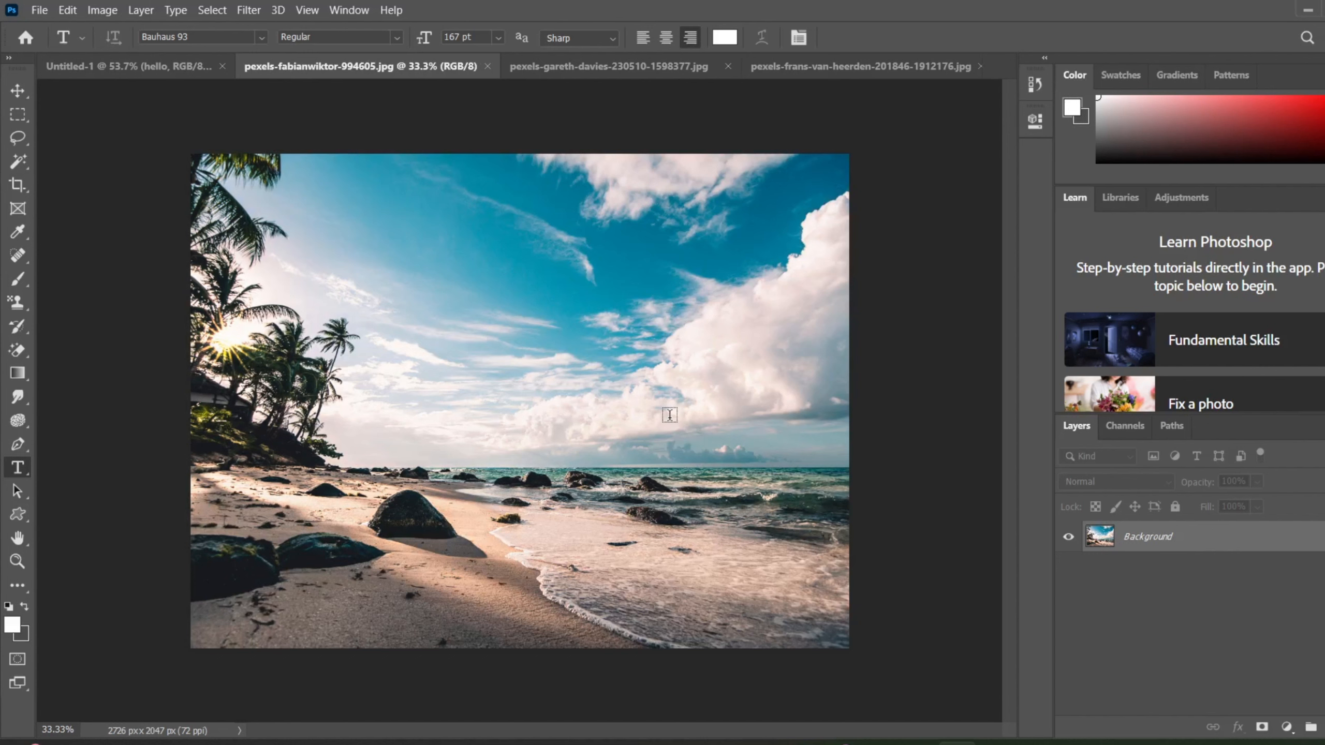
{"action": "key", "text": "ctrl+shift+z"}
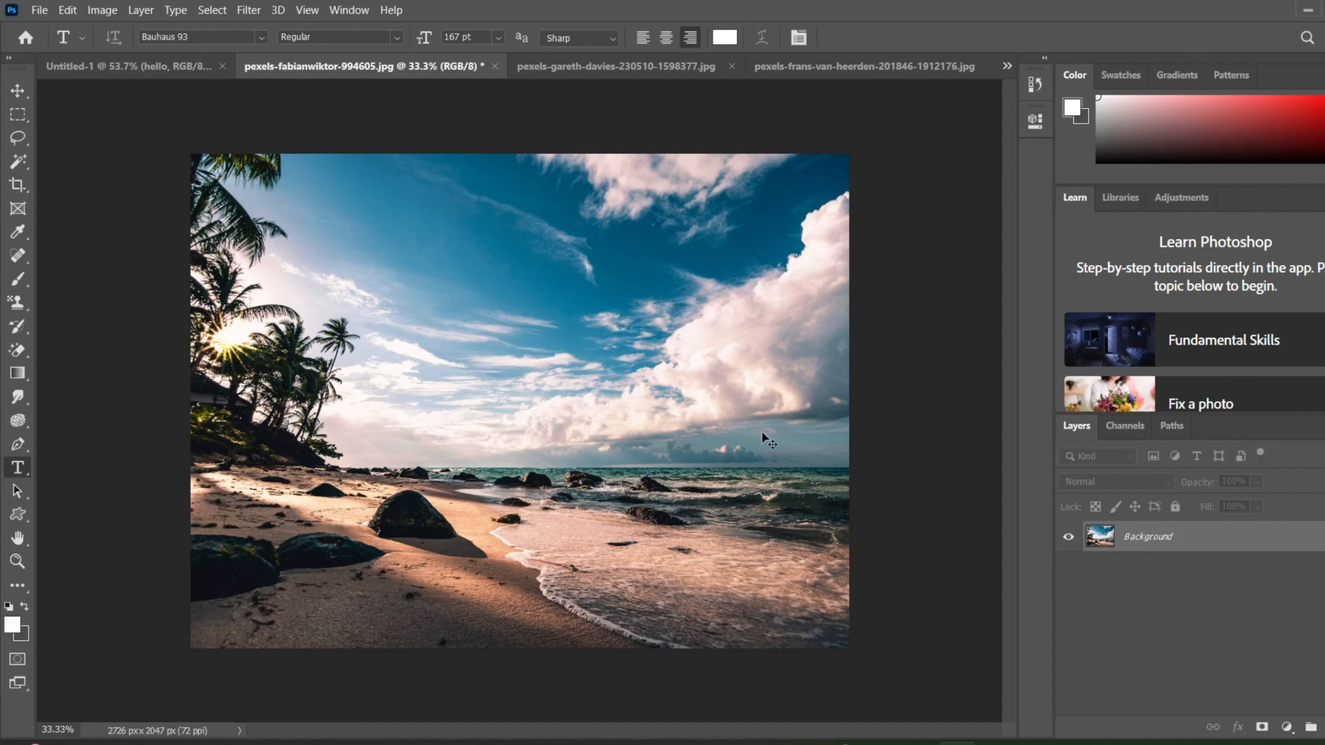
{"action": "key", "text": "ctrl+z"}
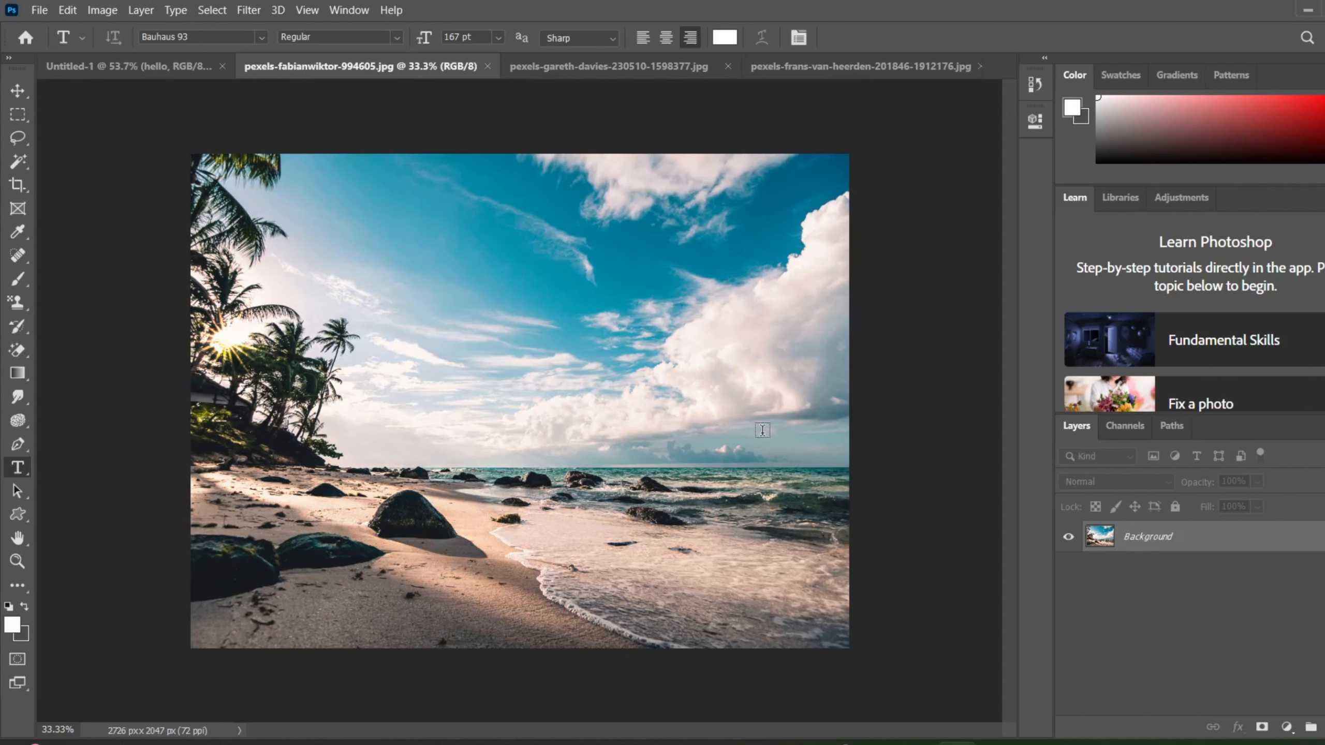
{"action": "key", "text": "ctrl+shift+z"}
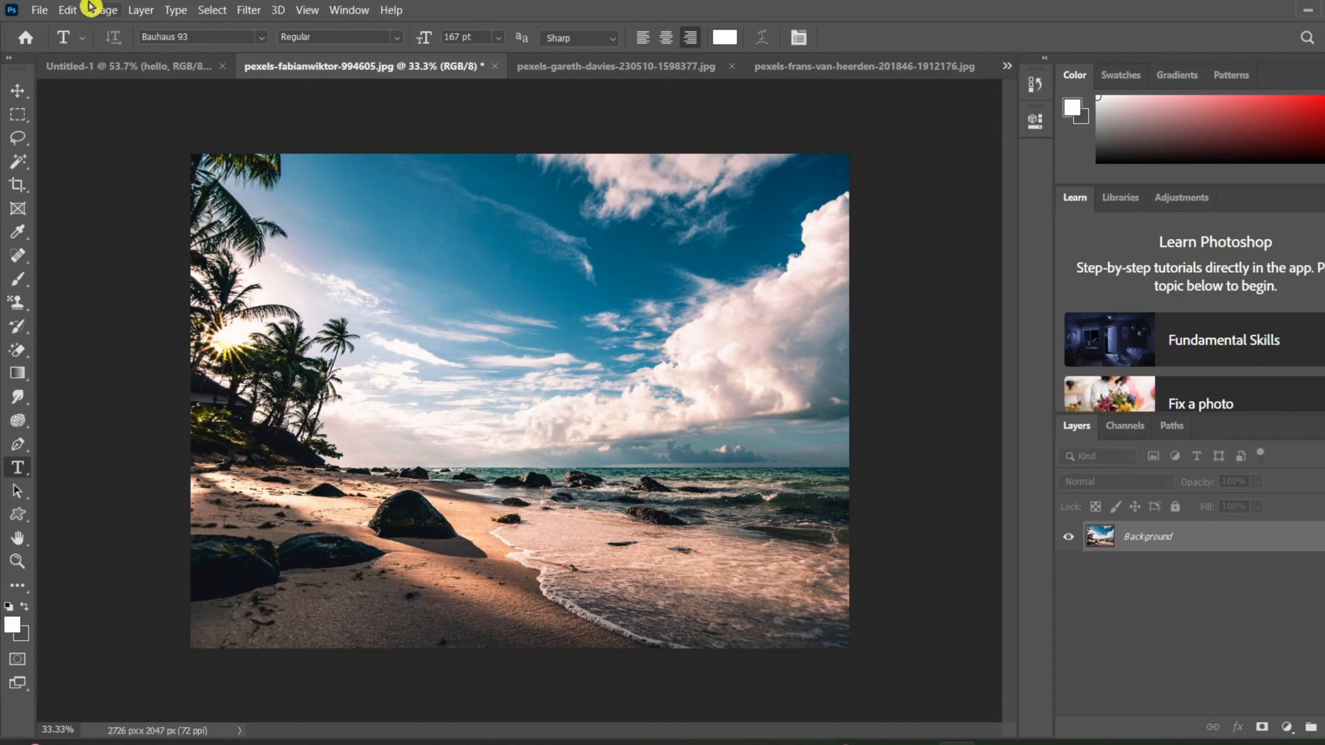
Apply the Auto Tone correction and the Auto Contrast correction to the beach photo.
{"action": "left_click", "coordinate": [104, 9]}
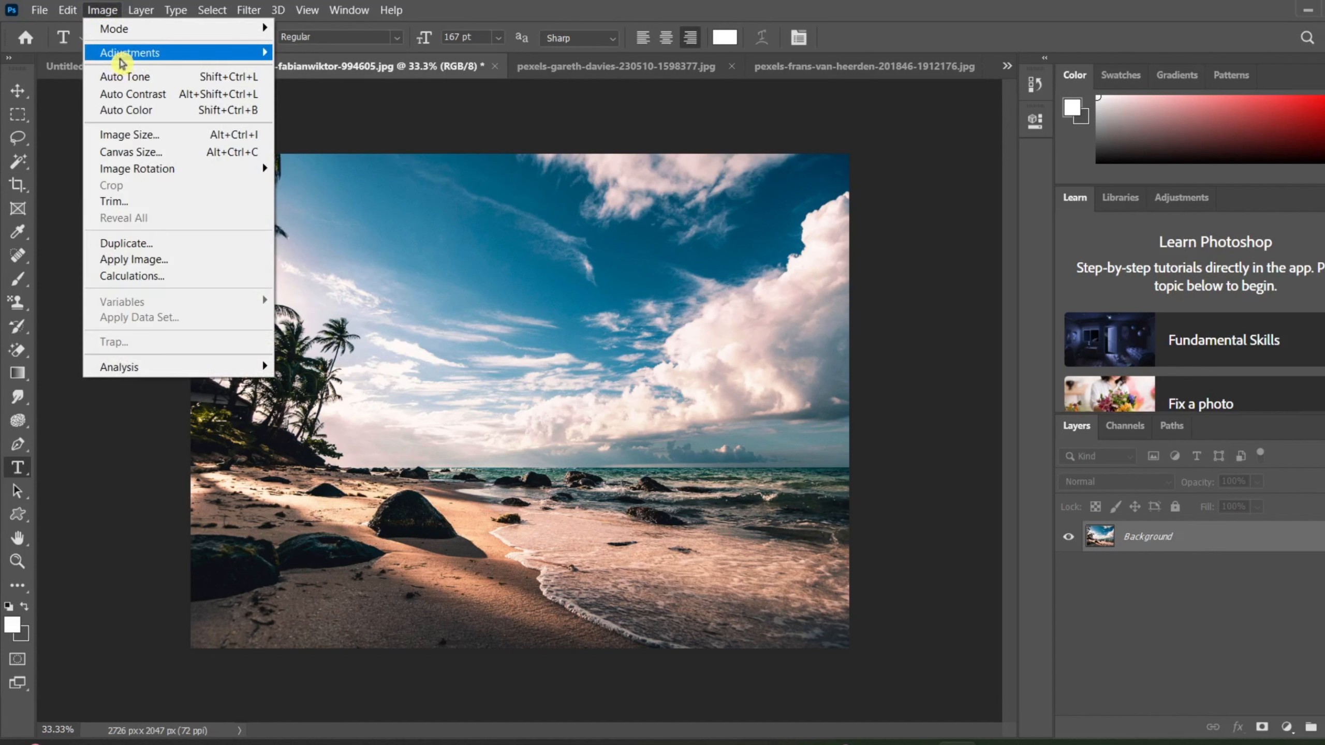
{"action": "mouse_move", "coordinate": [123, 61]}
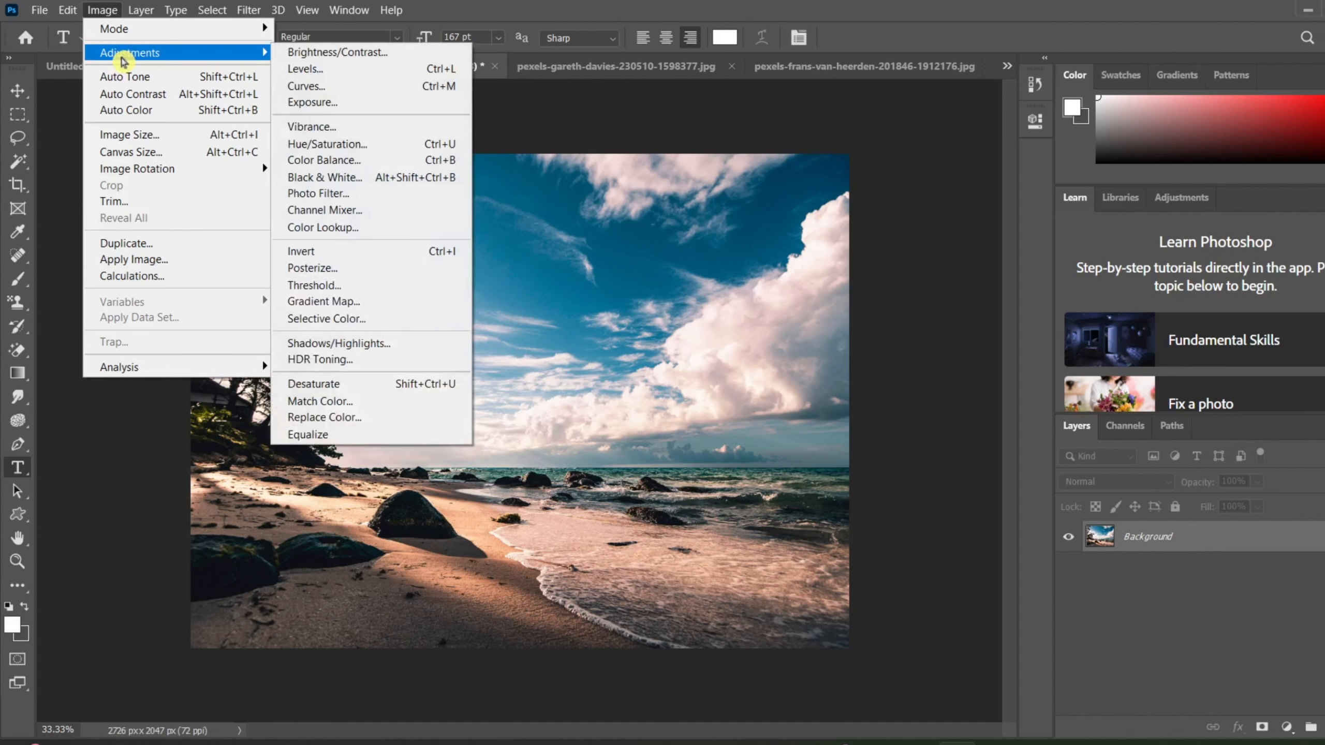
{"action": "left_click", "coordinate": [184, 77]}
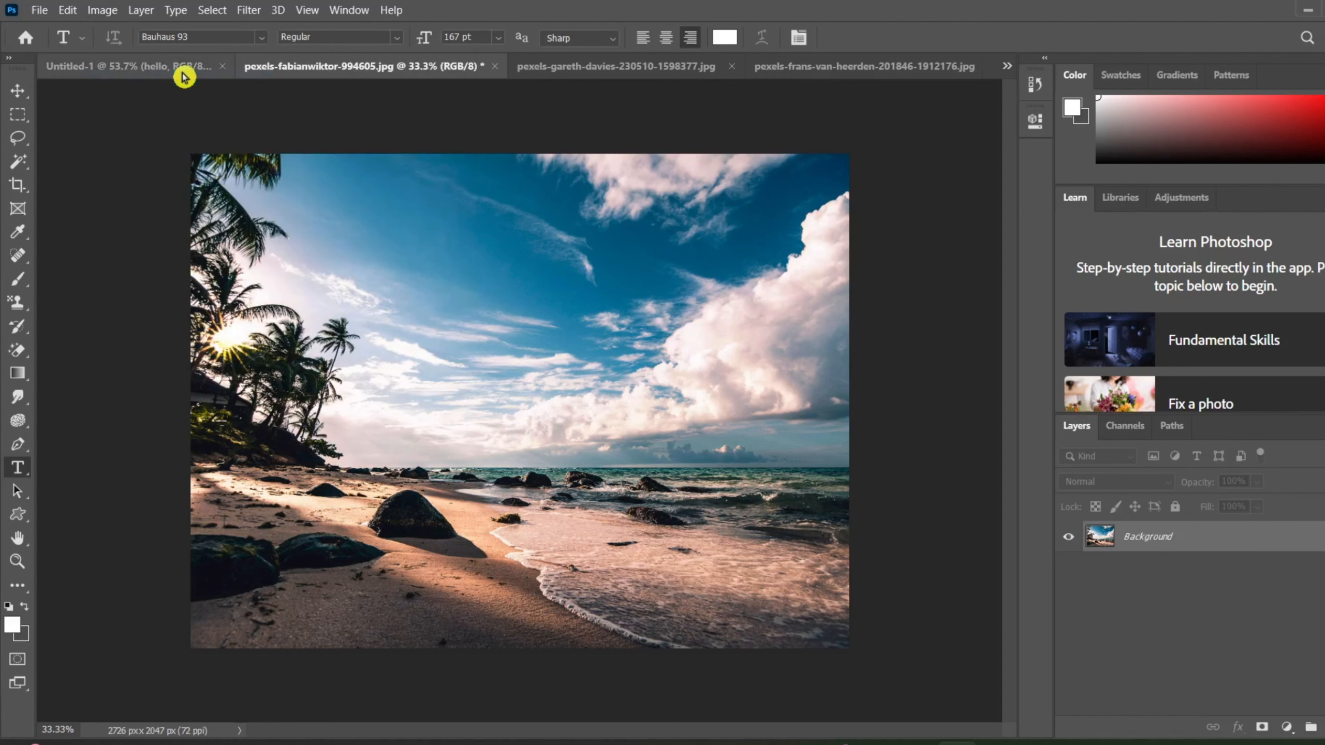
{"action": "left_click", "coordinate": [98, 9]}
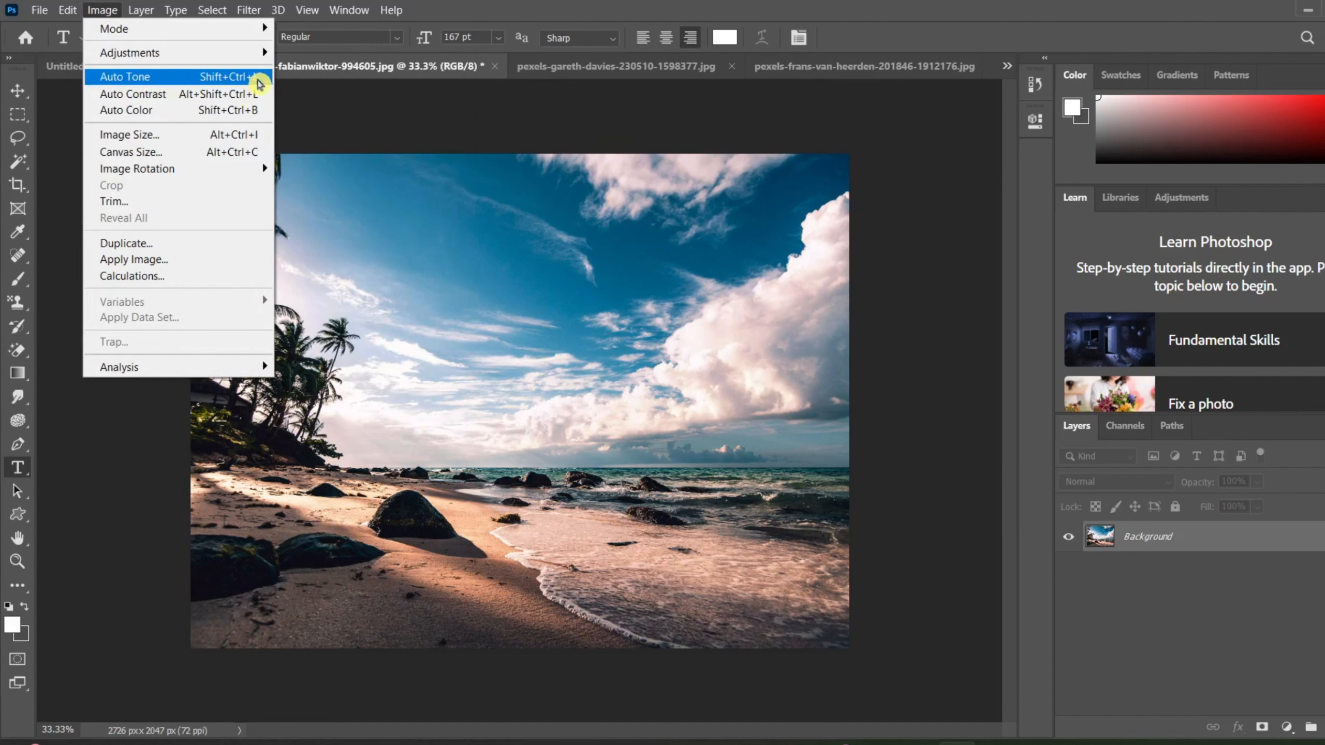
{"action": "left_click", "coordinate": [238, 94]}
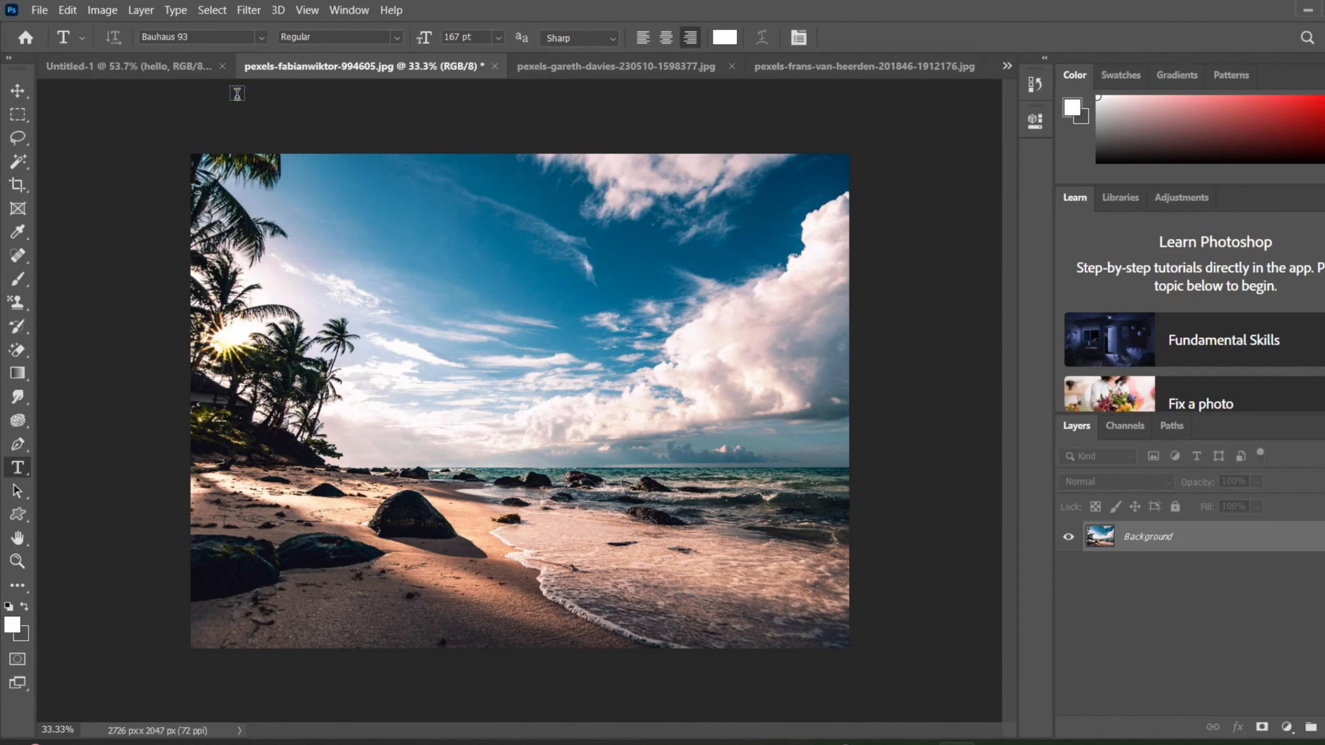
Apply the Auto Color correction to the beach photo.
{"action": "left_click", "coordinate": [67, 10]}
{"action": "mouse_move", "coordinate": [128, 20]}
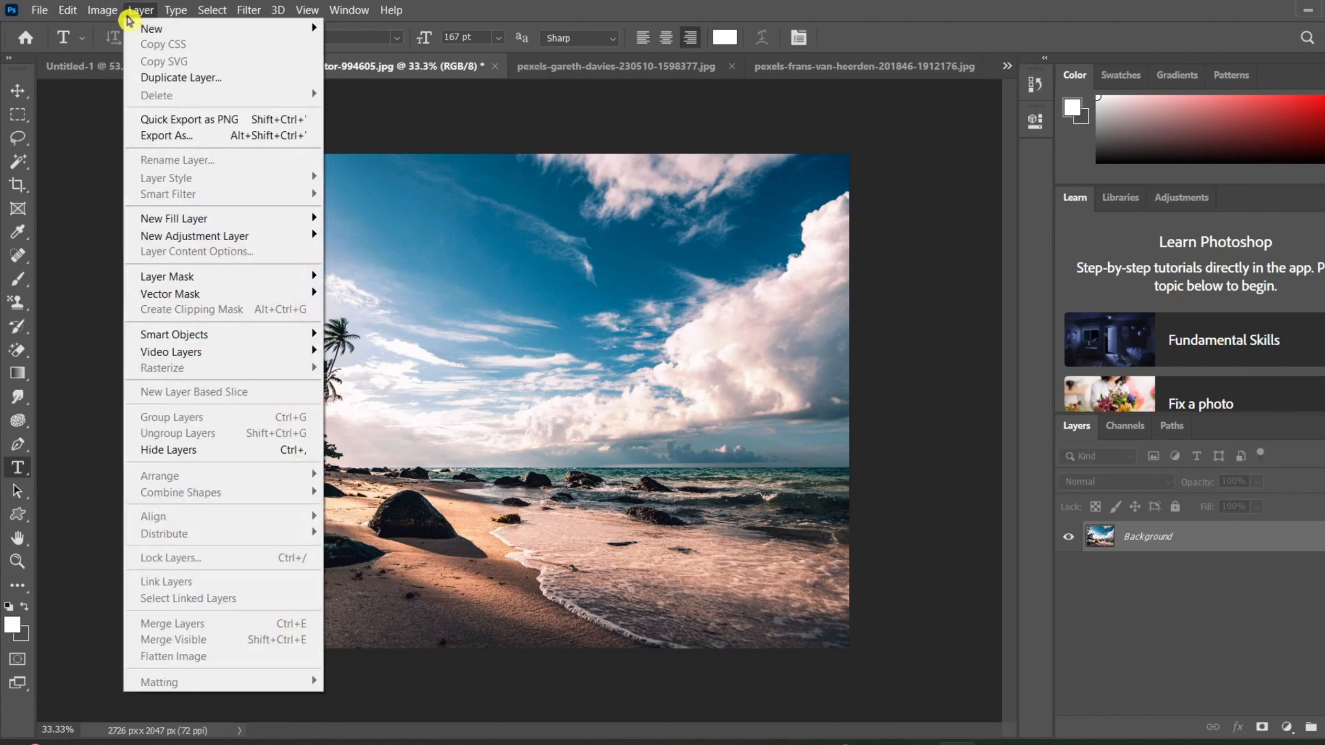
{"action": "left_click", "coordinate": [146, 108]}
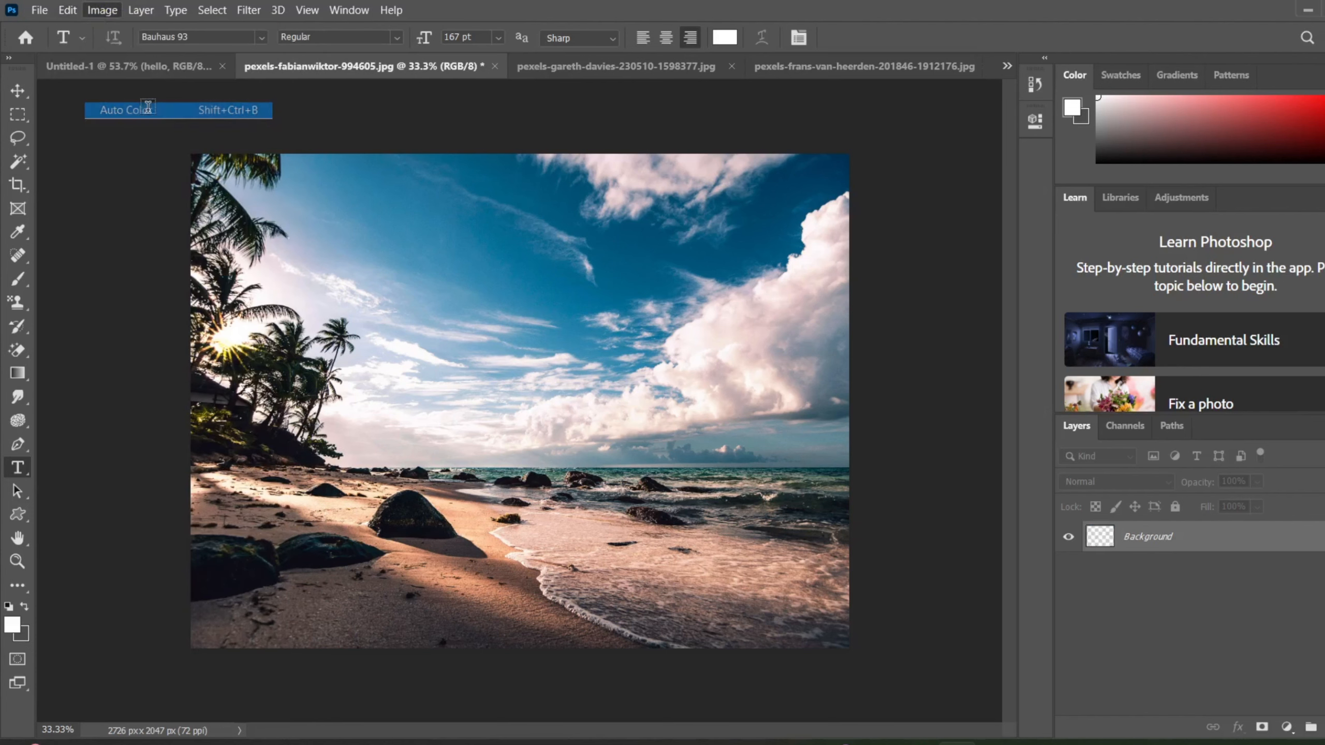
{"action": "left_click", "coordinate": [148, 109]}
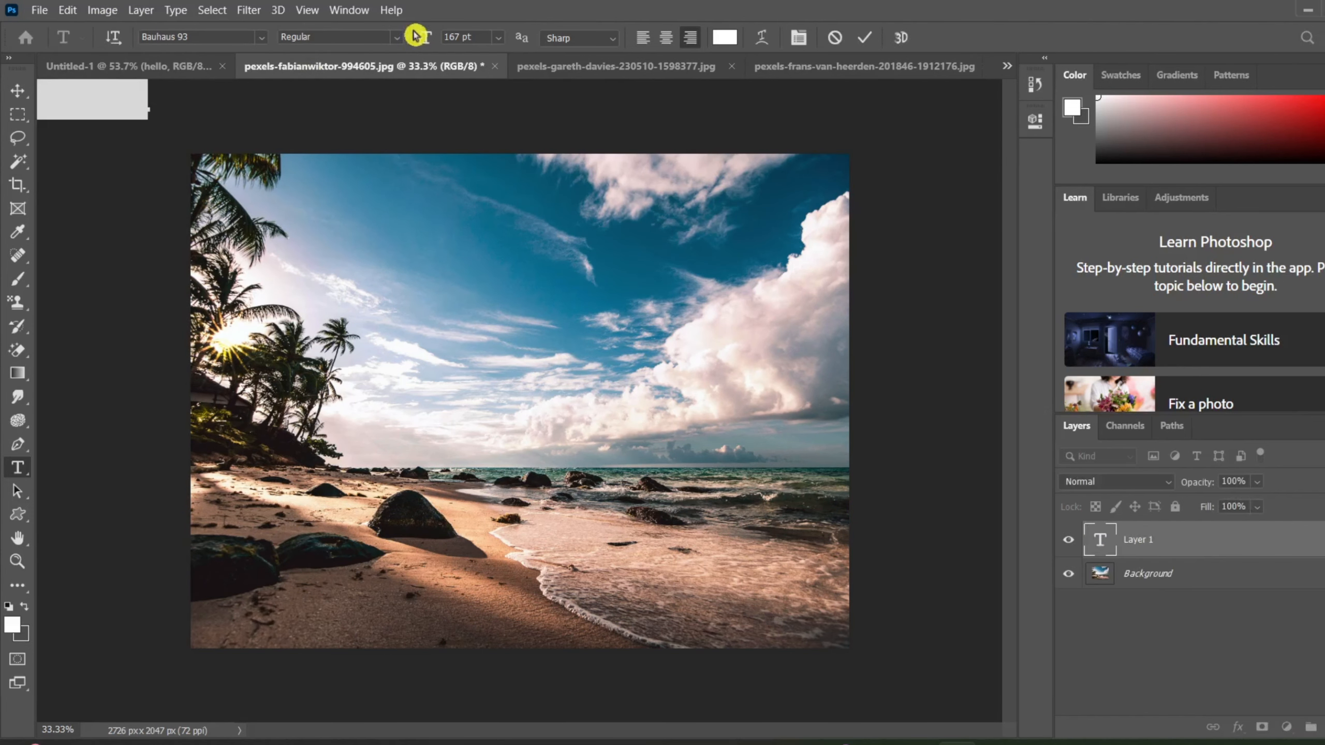
Switch to the jungle lion photo and apply Auto Tone to it.
{"action": "left_click", "coordinate": [571, 68]}
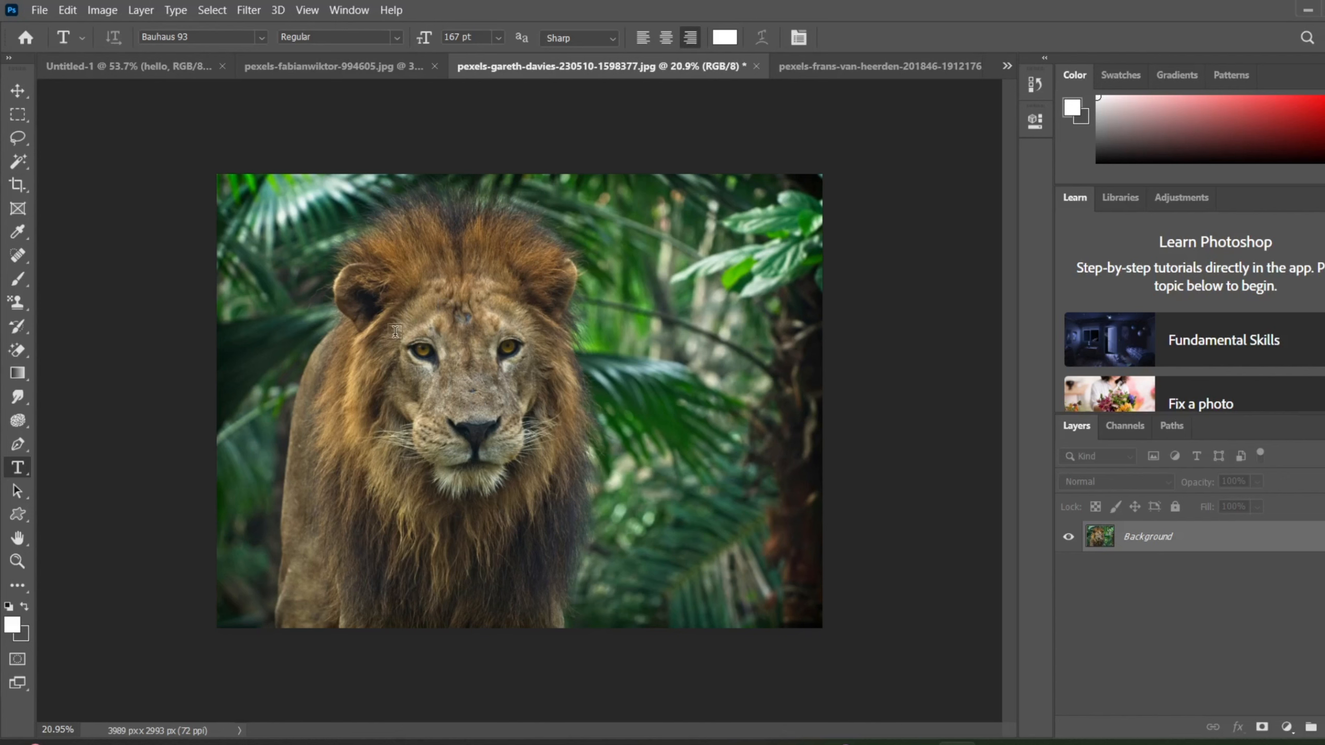
{"action": "left_click", "coordinate": [101, 10]}
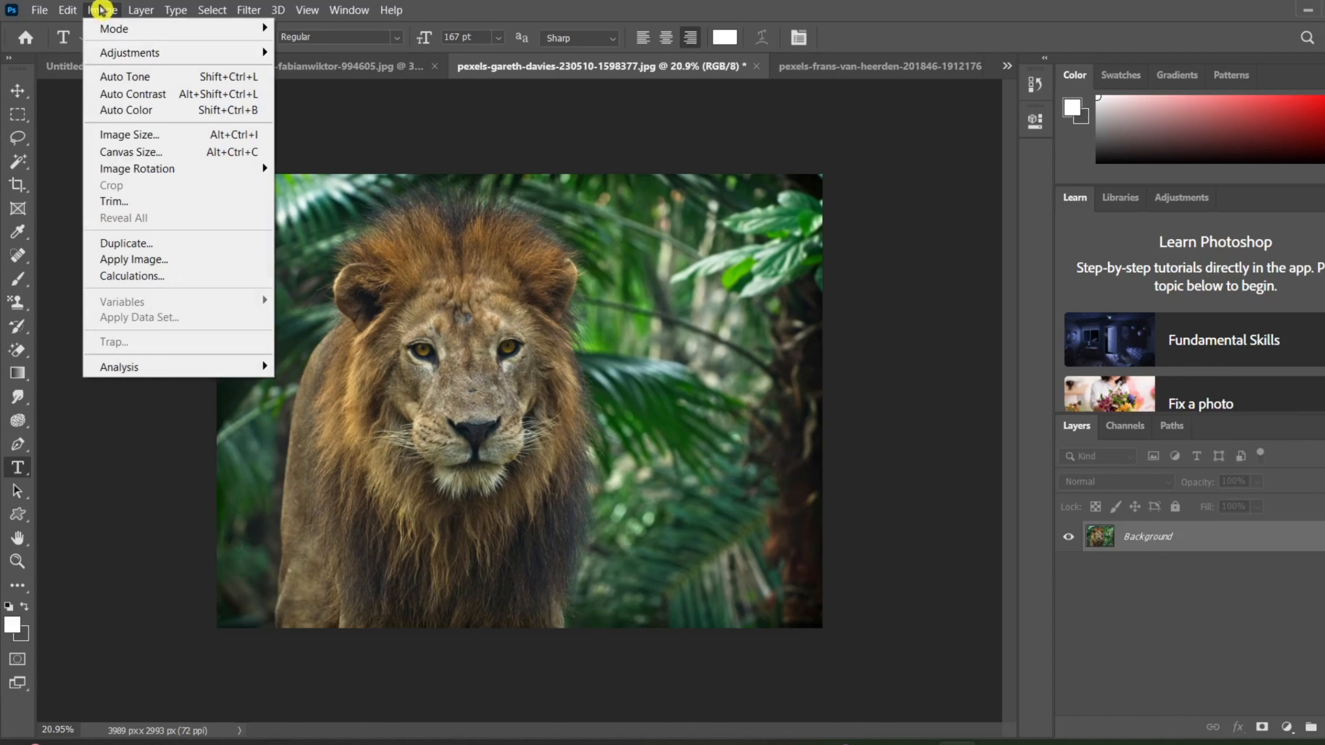
{"action": "left_click", "coordinate": [133, 76]}
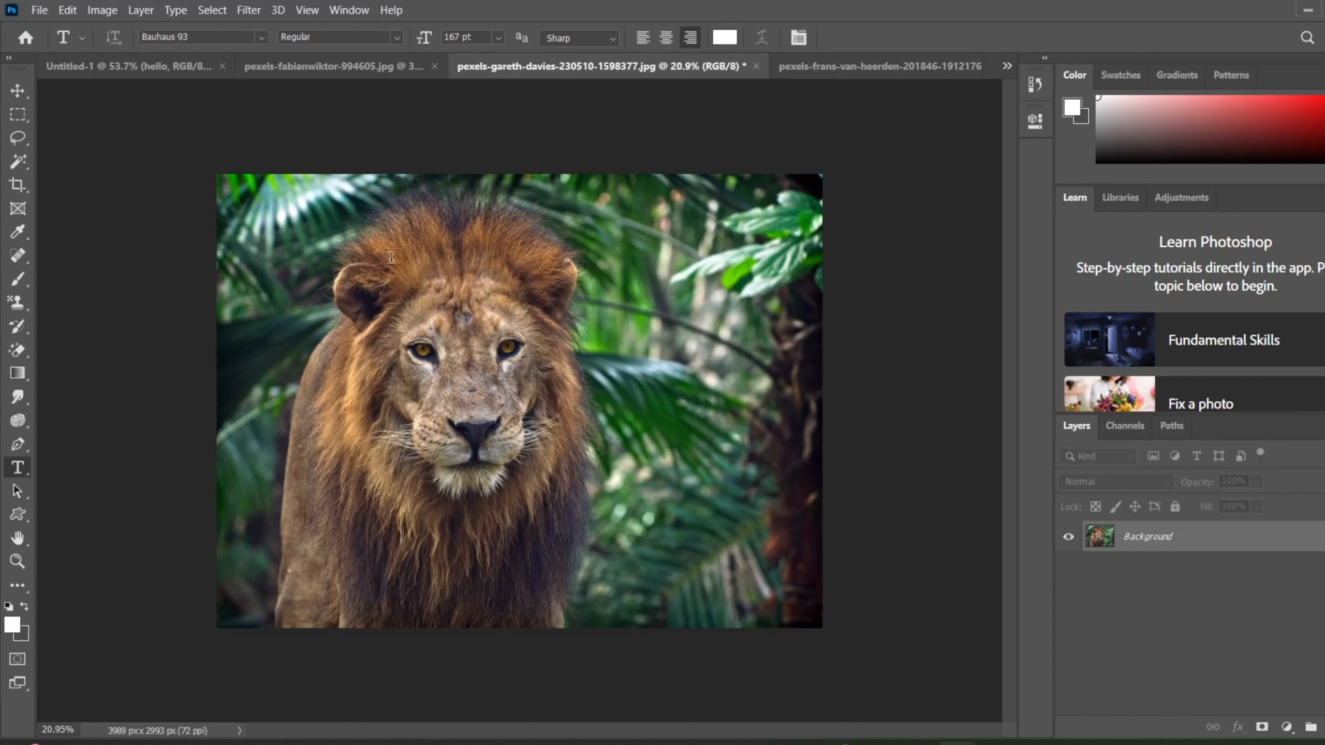
Apply Auto Contrast and Auto Color to the jungle lion photo.
{"action": "left_click", "coordinate": [102, 10]}
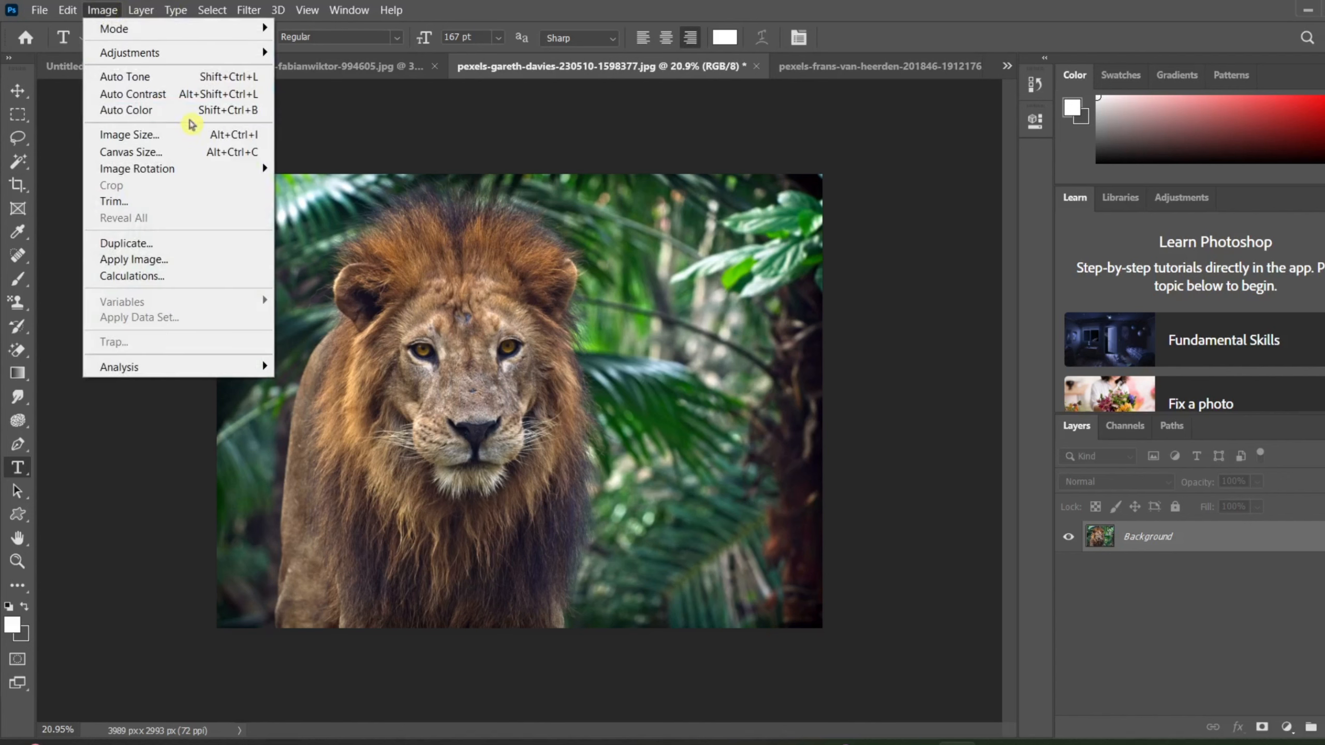
{"action": "left_click", "coordinate": [201, 96]}
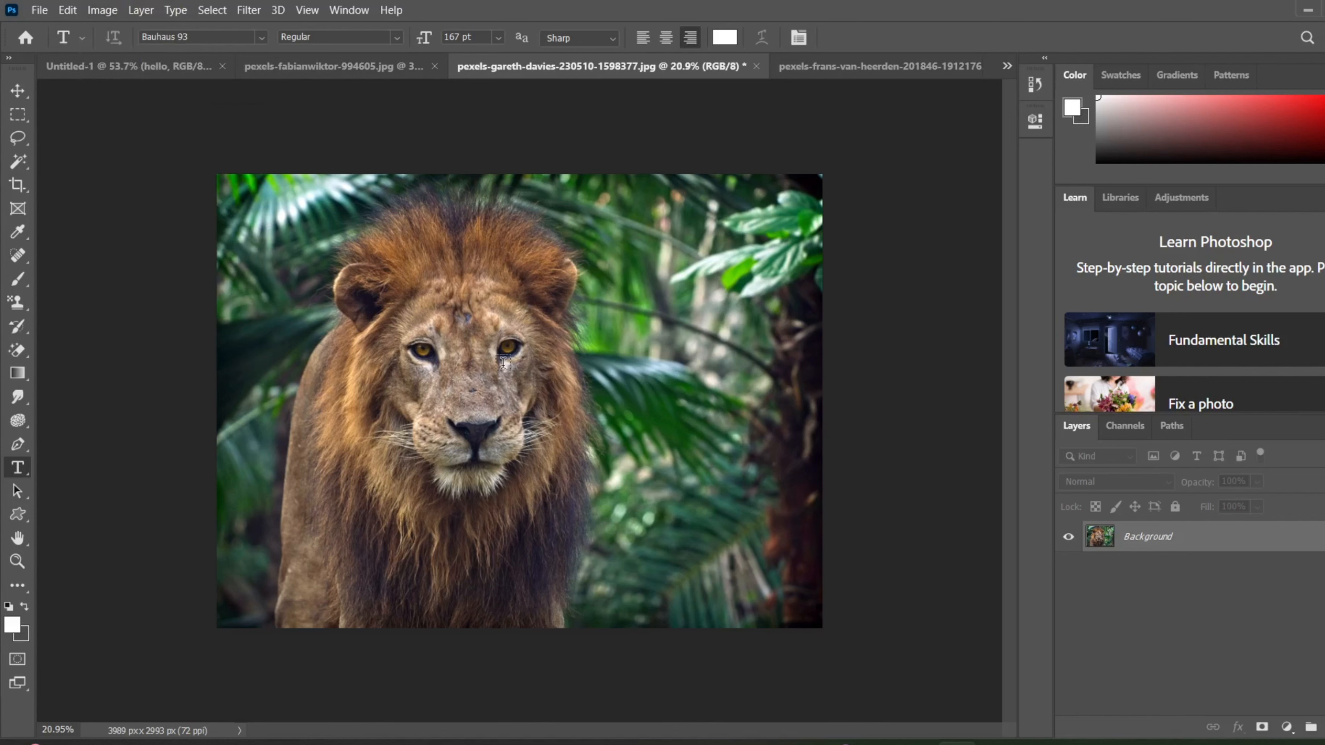
{"action": "left_click", "coordinate": [101, 11]}
{"action": "left_click", "coordinate": [154, 110]}
Open the Image Size settings for the lion photo and show the whole photo in the preview.
{"action": "left_click", "coordinate": [100, 11]}
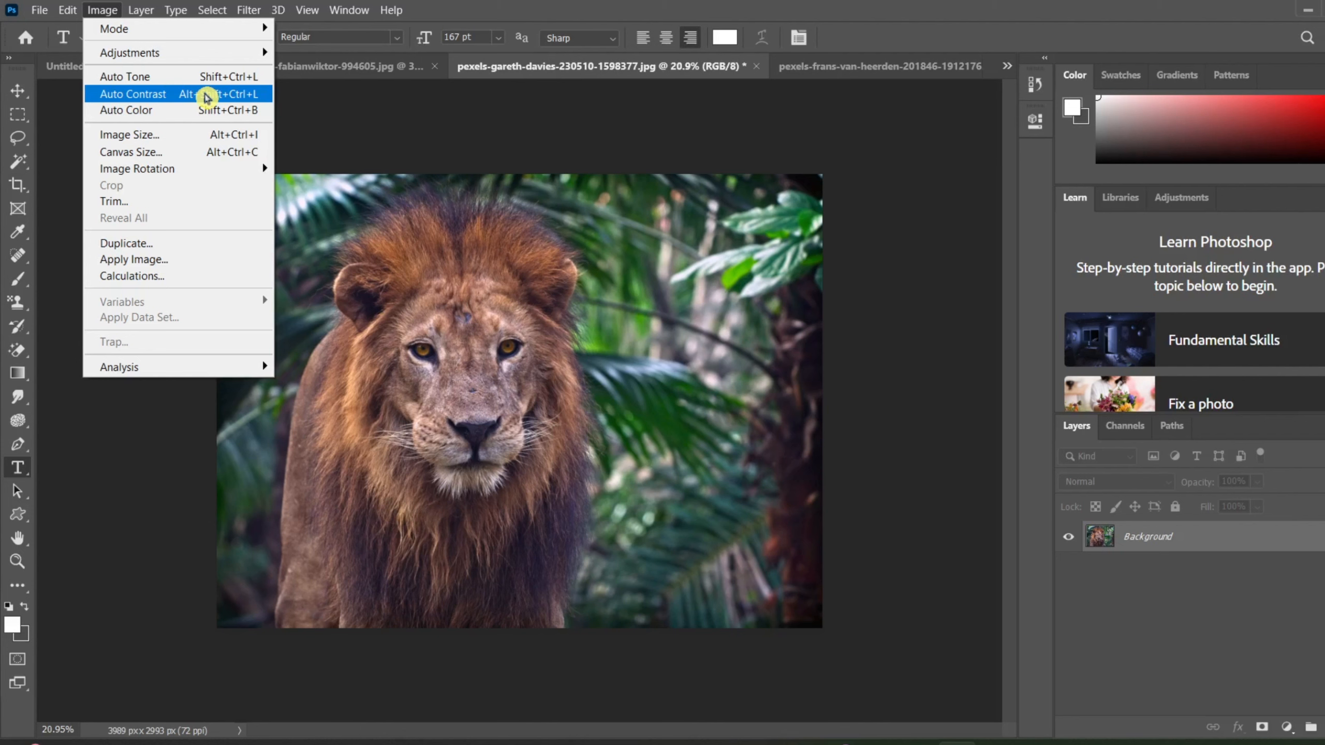
{"action": "left_click", "coordinate": [185, 138]}
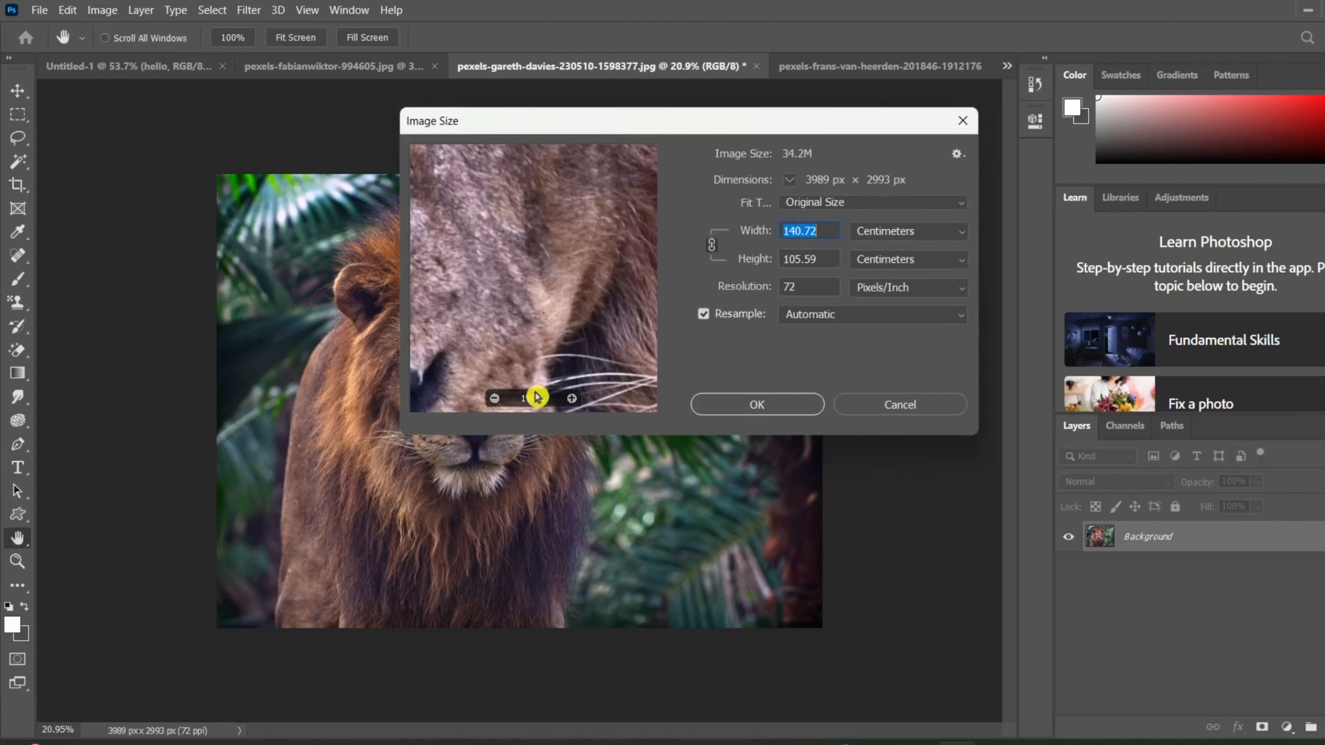
{"action": "left_click", "coordinate": [493, 406]}
{"action": "left_click", "coordinate": [493, 406]}
{"action": "left_click", "coordinate": [494, 405]}
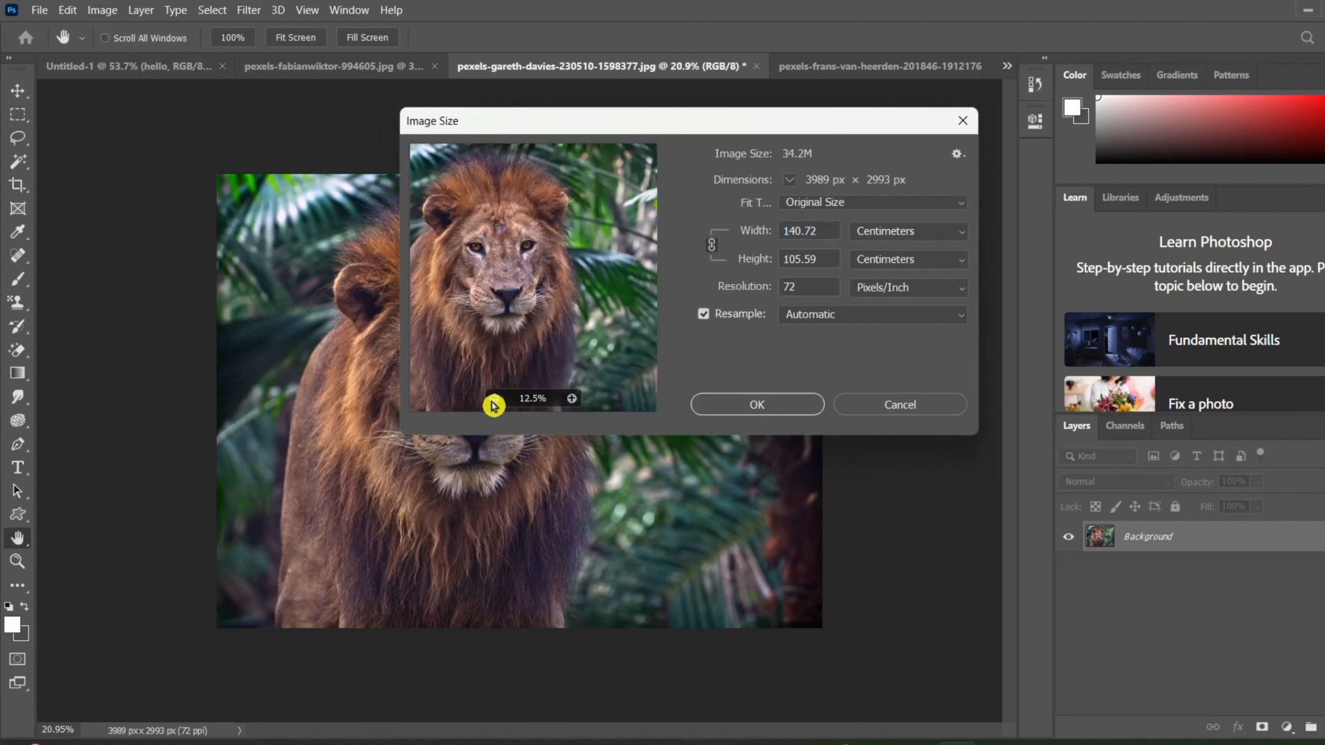
{"action": "left_click", "coordinate": [493, 406]}
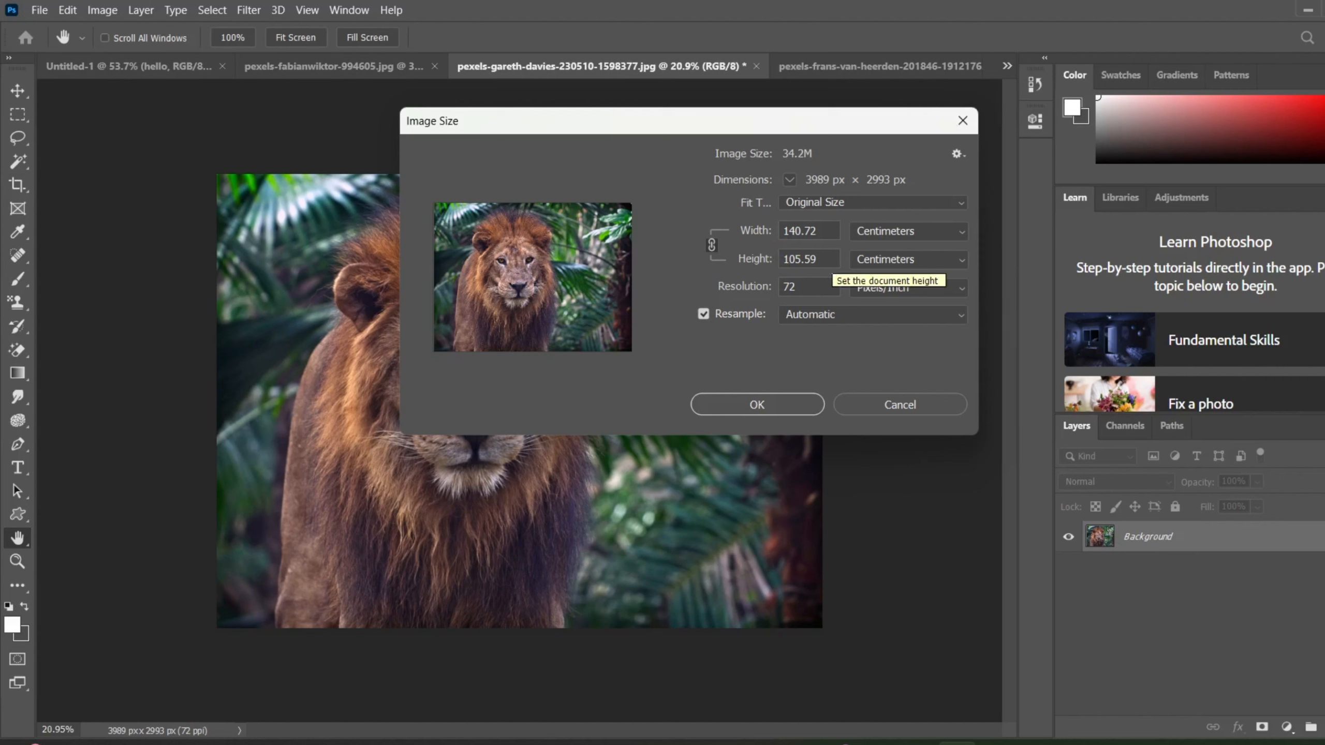
Set the lion photo's width to 190 centimeters with linked proportions and automatic resampling, and apply the new image size.
{"action": "left_click", "coordinate": [902, 229]}
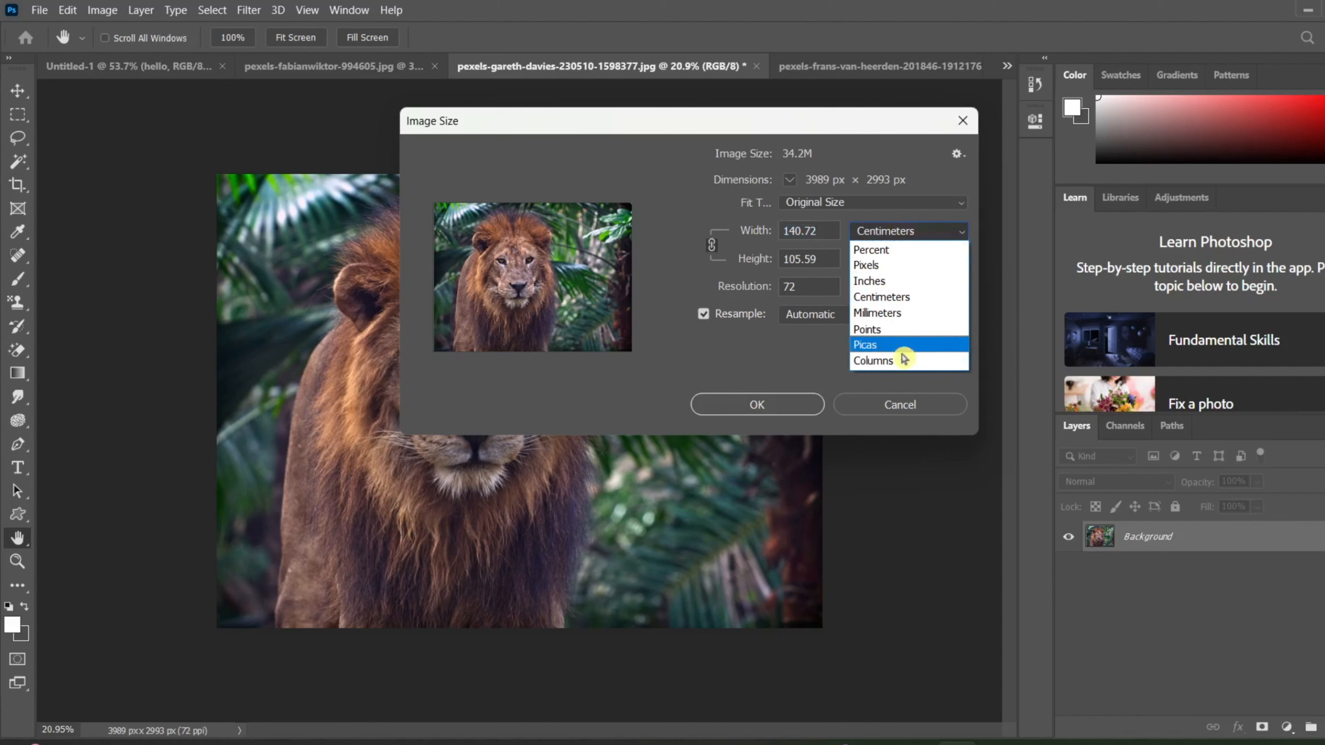
{"action": "left_click", "coordinate": [925, 236]}
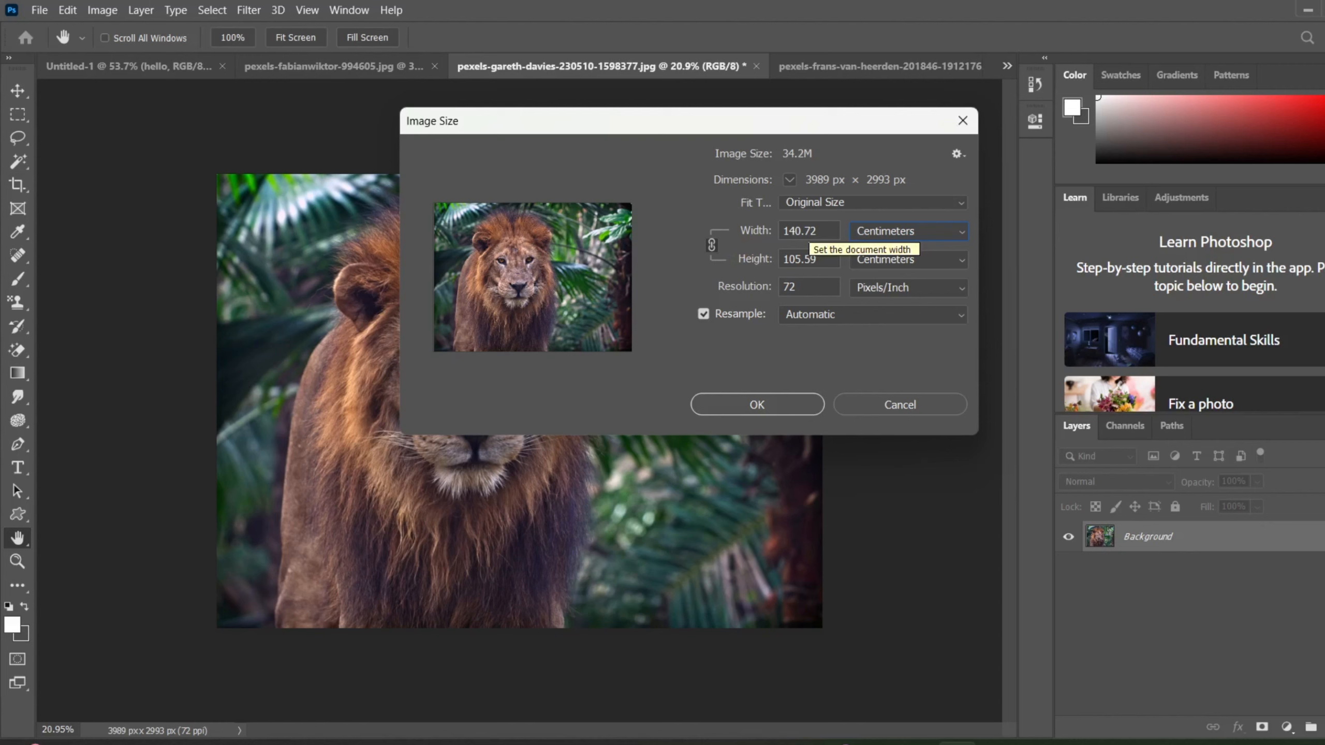
{"action": "left_click", "coordinate": [817, 231]}
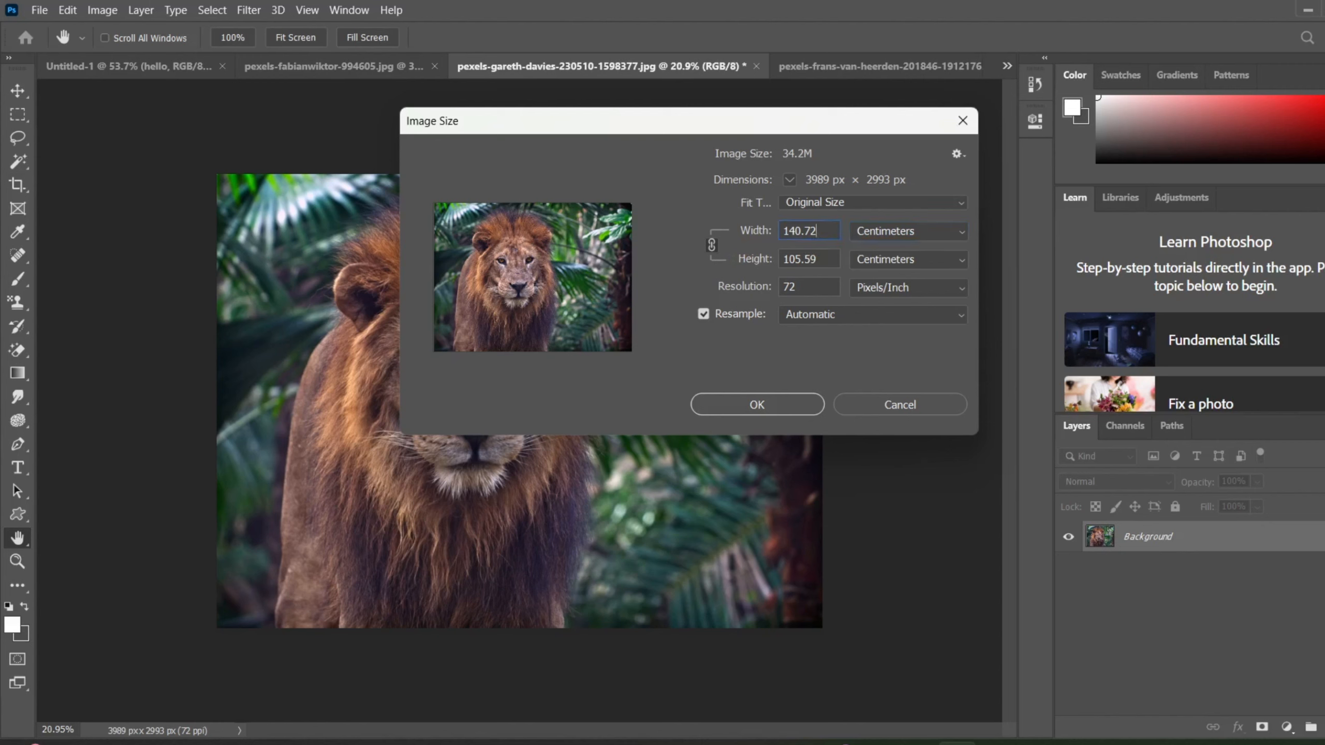
{"action": "key", "text": "BackSpace"}
{"action": "key", "text": "BackSpace"}
{"action": "key", "text": "BackSpace"}
{"action": "key", "text": "BackSpace"}
{"action": "key", "text": "BackSpace"}
{"action": "key", "text": "BackSpace"}
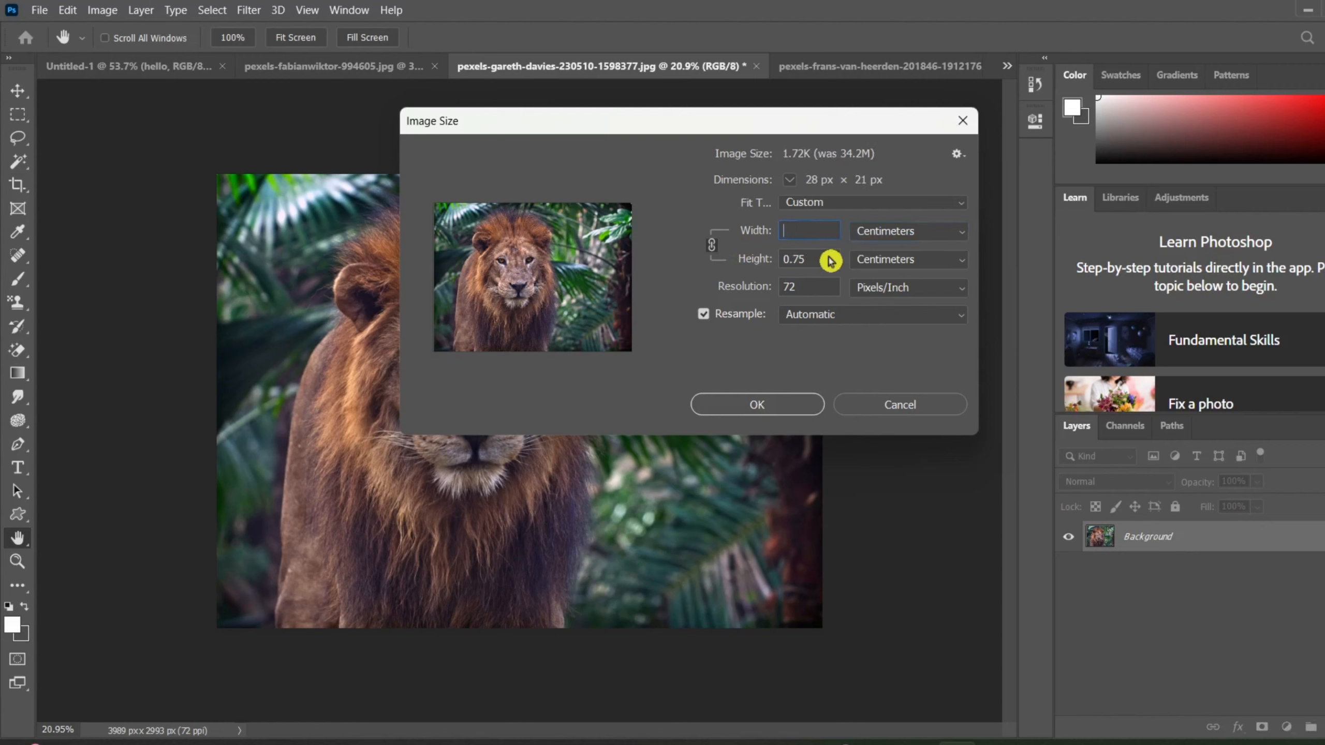
{"action": "type", "text": "190"}
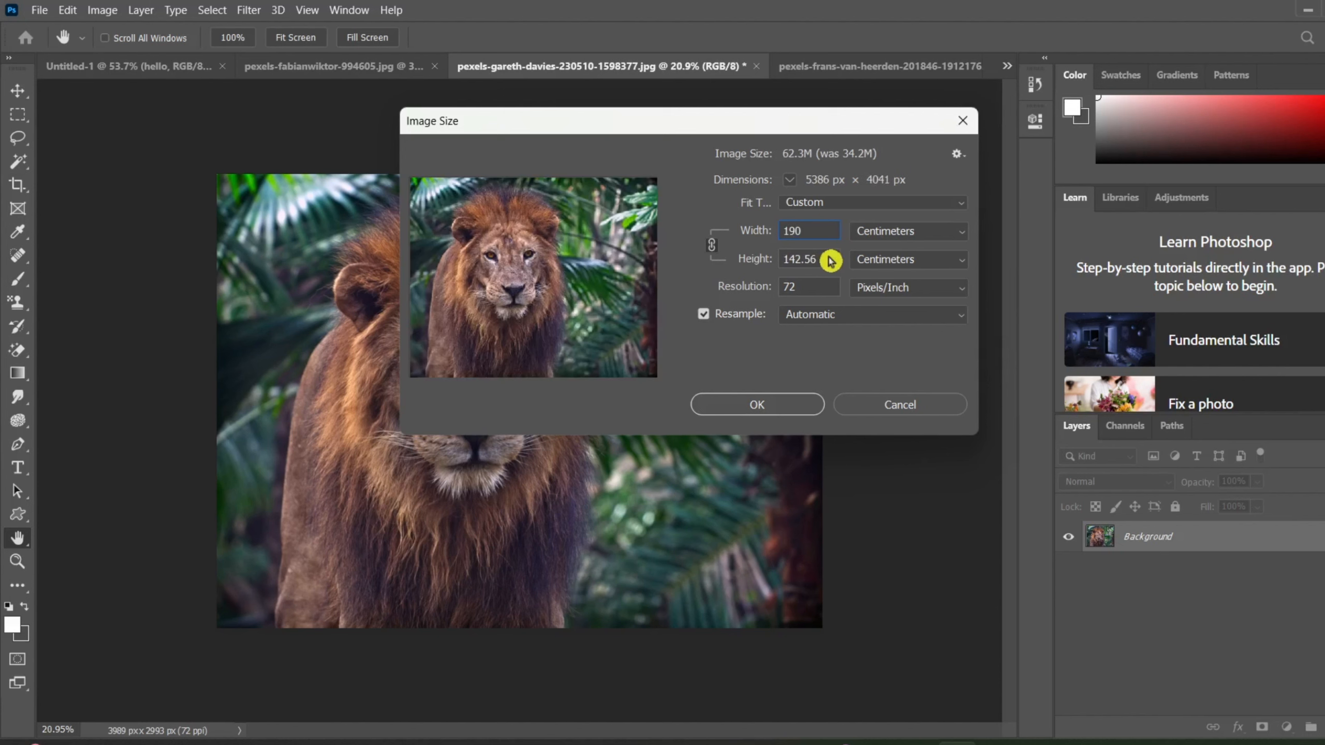
{"action": "mouse_move", "coordinate": [598, 369]}
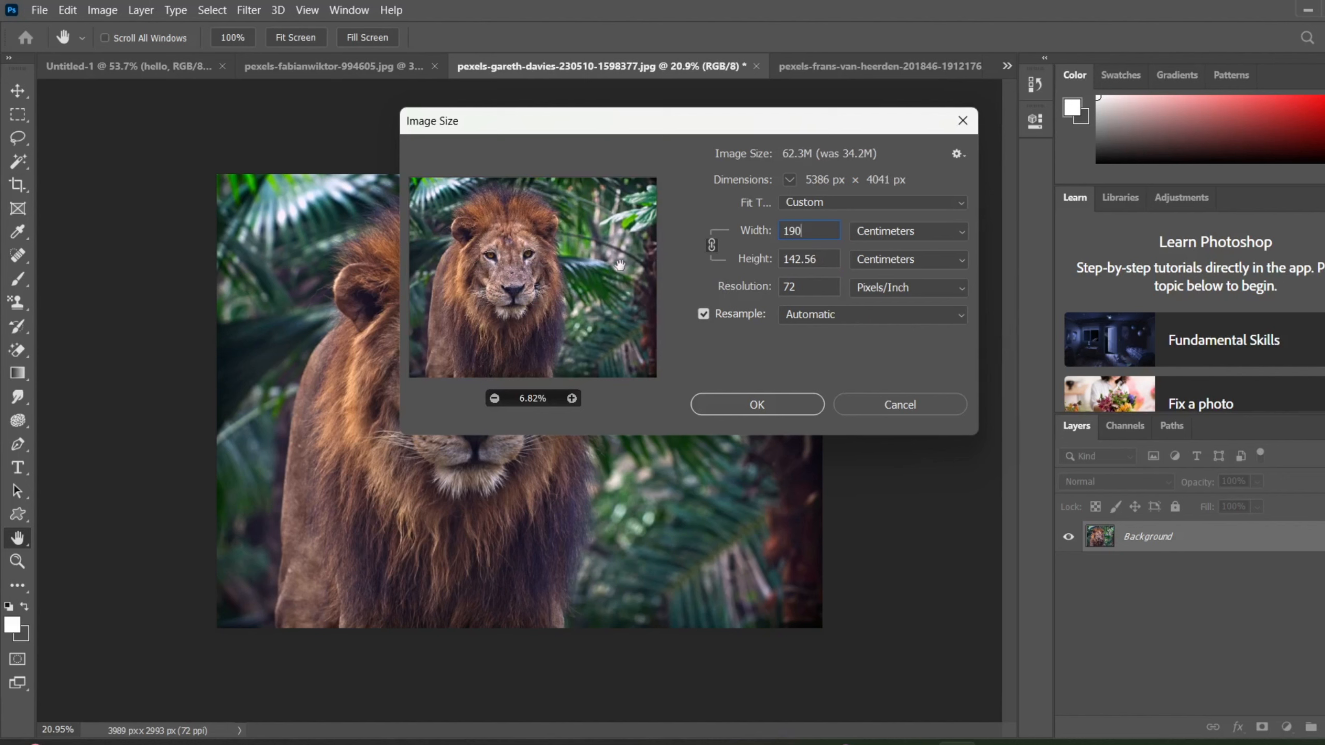
{"action": "left_click", "coordinate": [793, 405]}
{"action": "key", "text": "t"}
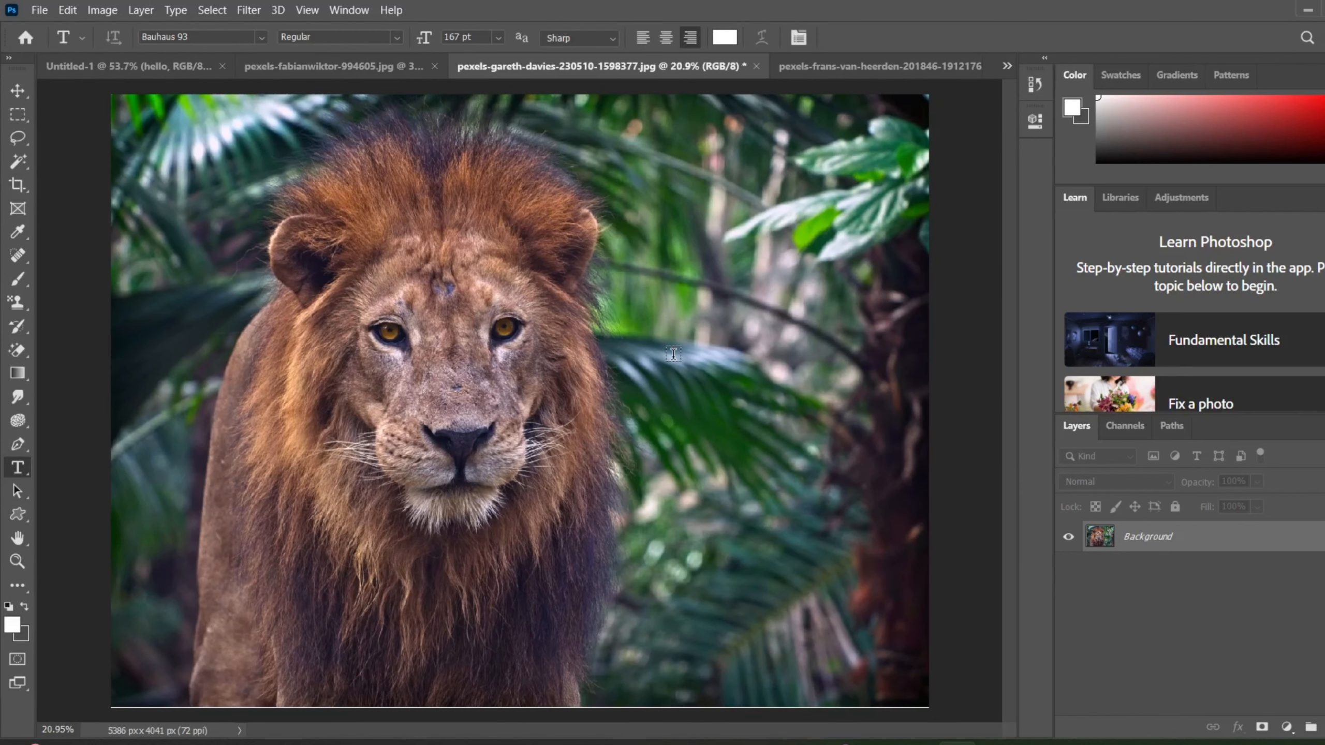
Open Image Size for the lion photo and set its height to 200 centimeters with width and height linked.
{"action": "key", "text": "ctrl+0"}
{"action": "left_click", "coordinate": [102, 10]}
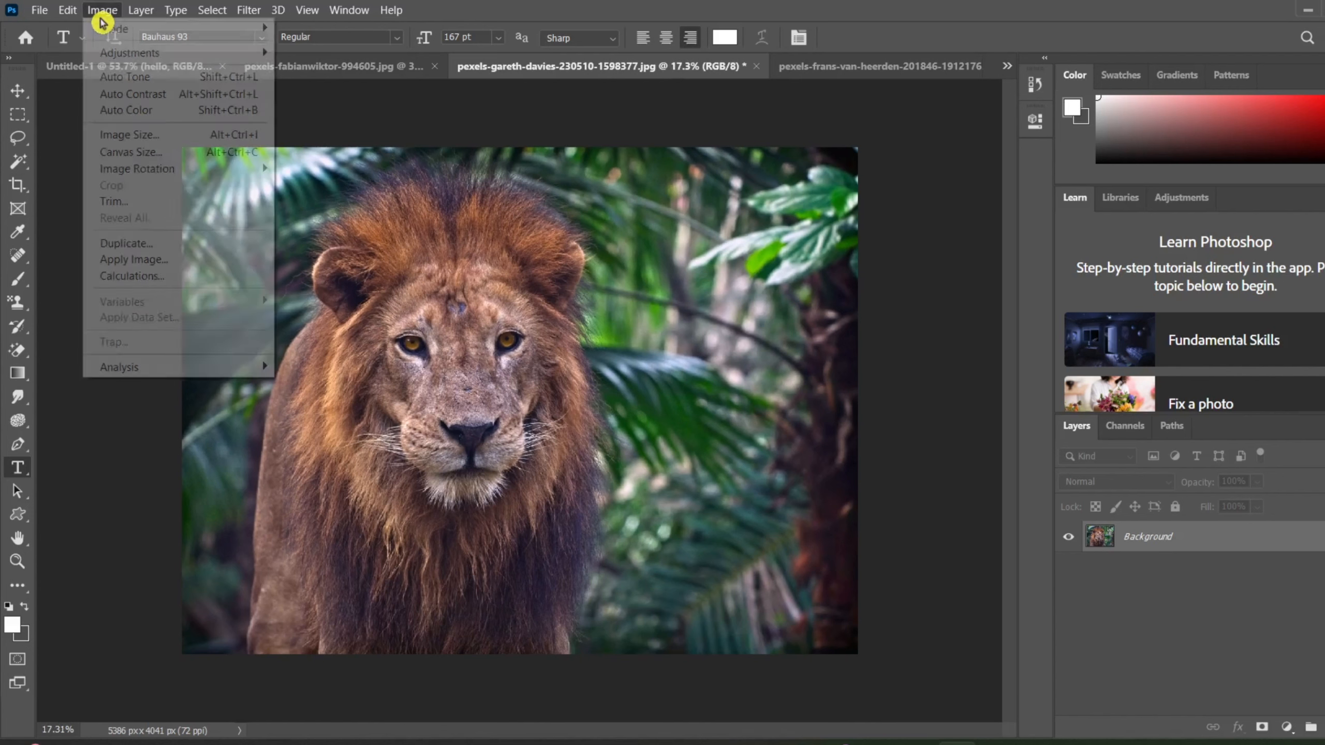
{"action": "left_click", "coordinate": [148, 136]}
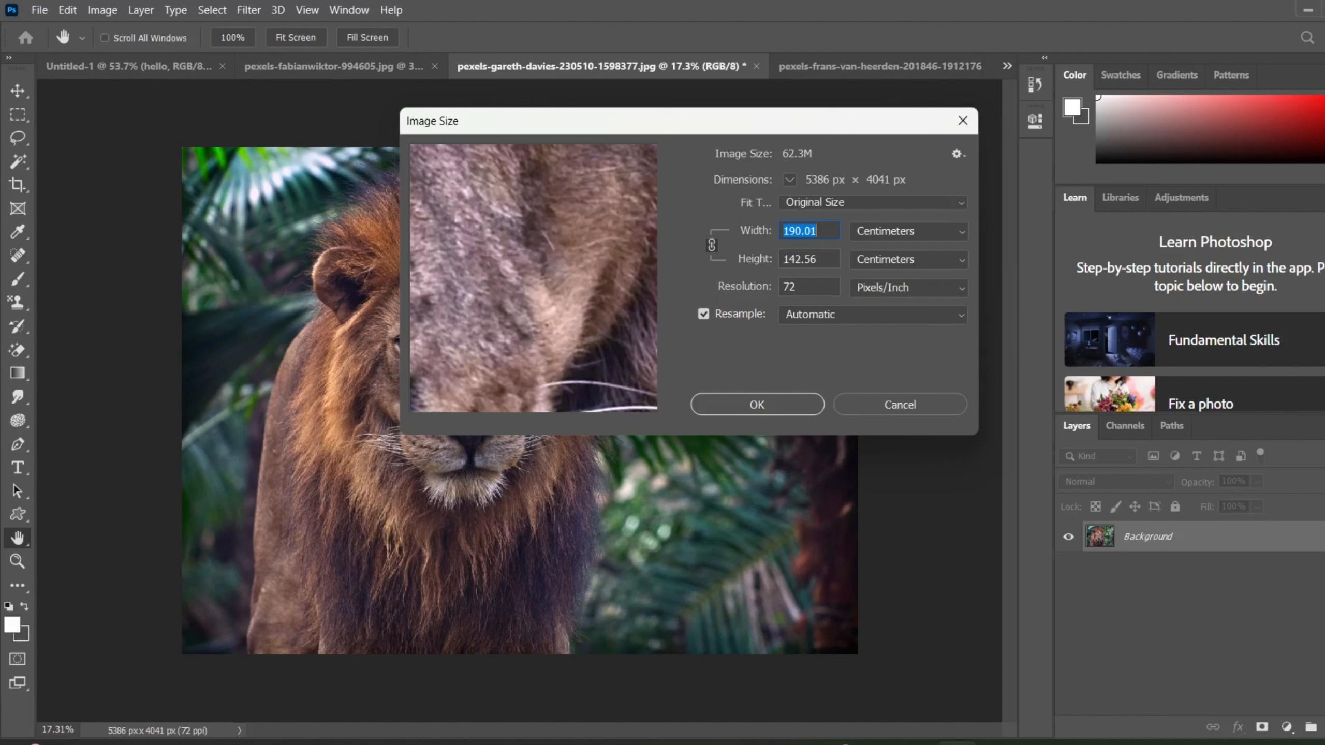
{"action": "type", "text": "1.33"}
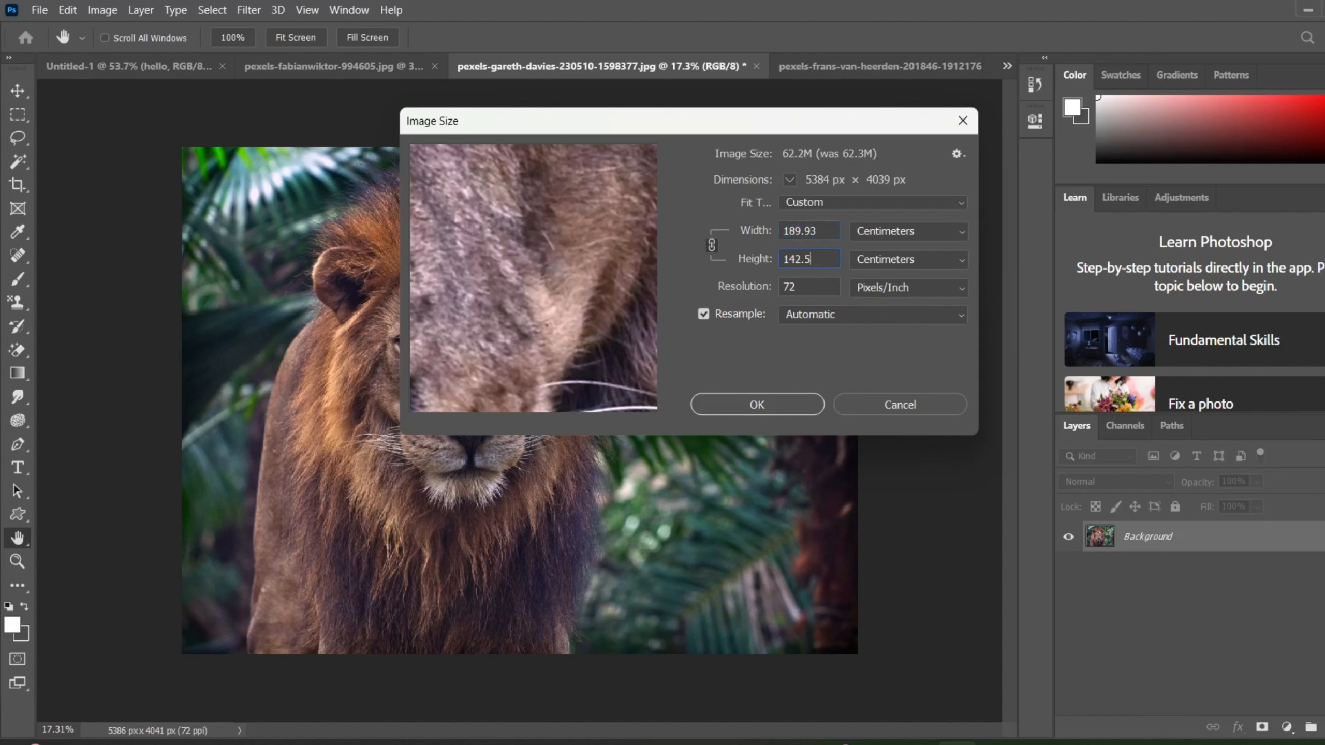
{"action": "key", "text": "Tab"}
{"action": "key", "text": "BackSpace"}
{"action": "type", "text": "200"}
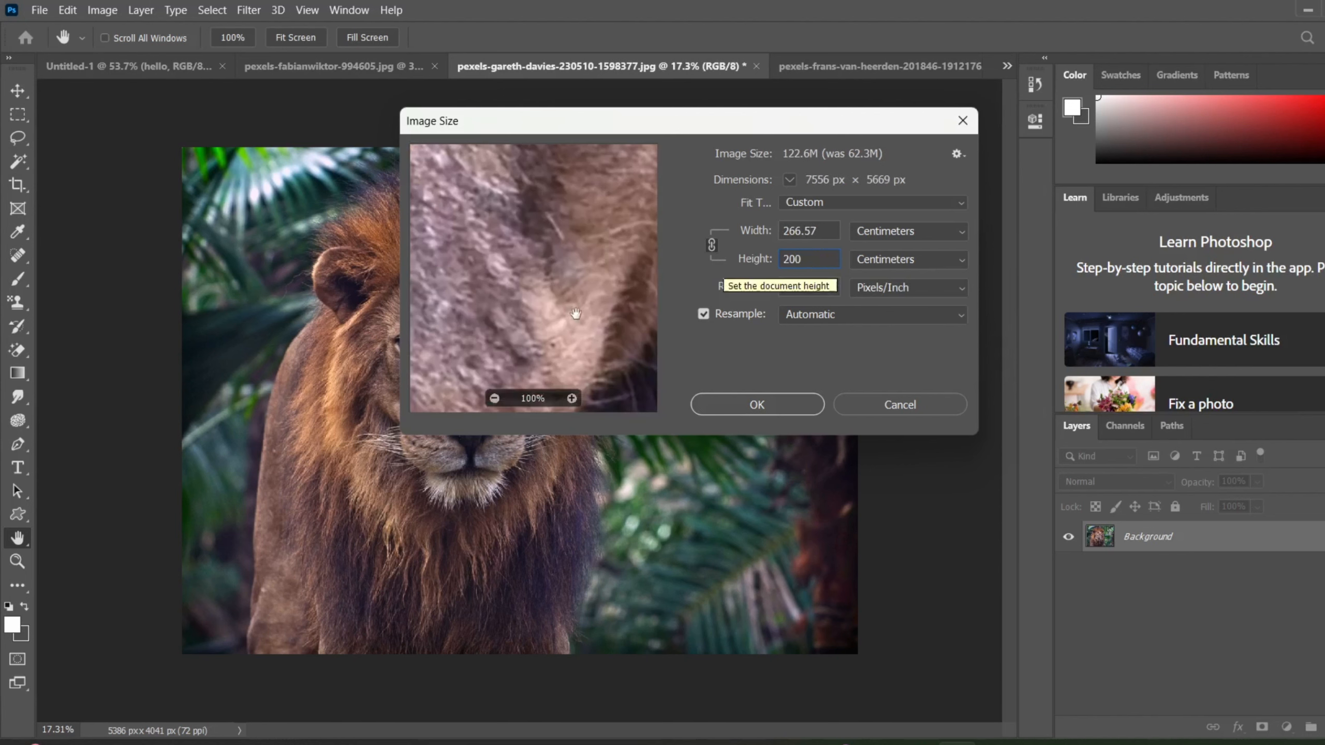
Reduce the Image Size preview to 5% so the whole lion photo can be examined.
{"action": "left_click", "coordinate": [495, 400]}
{"action": "left_click", "coordinate": [495, 399]}
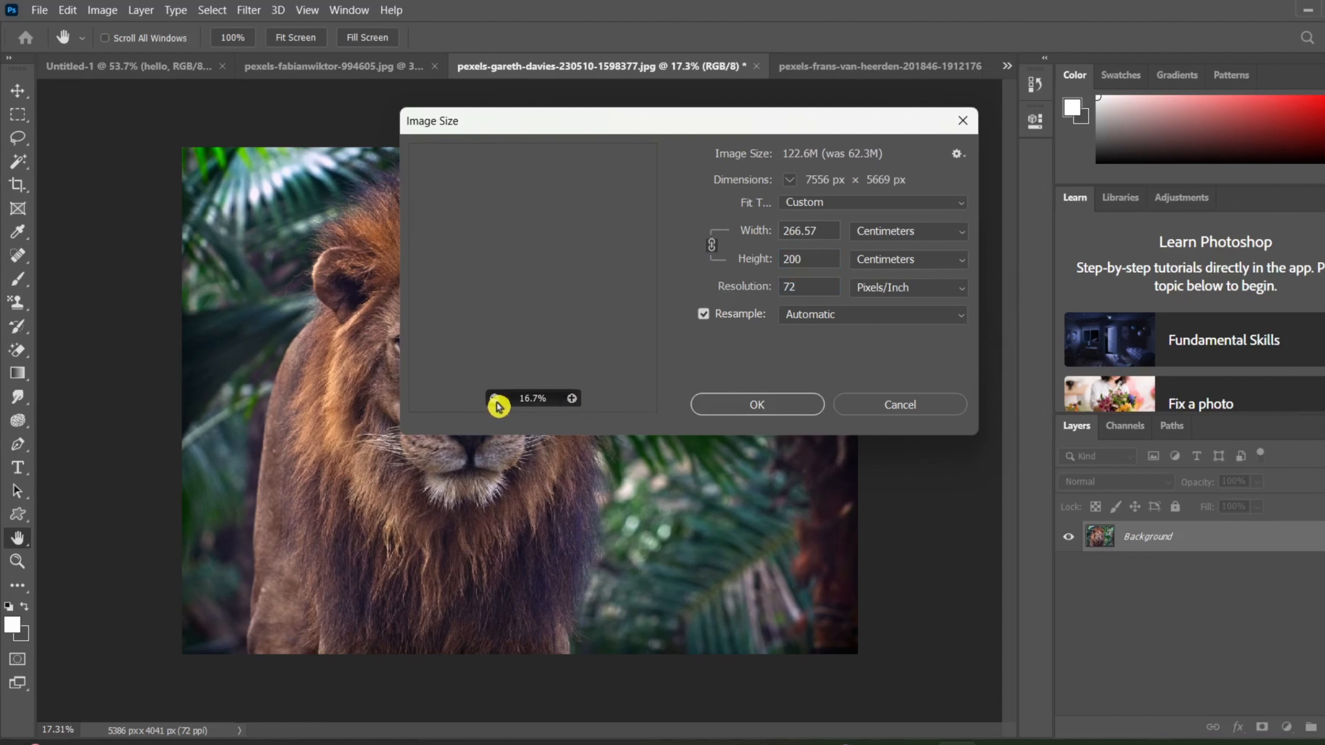
{"action": "left_click", "coordinate": [495, 400]}
{"action": "left_click", "coordinate": [495, 400]}
{"action": "left_click", "coordinate": [495, 400]}
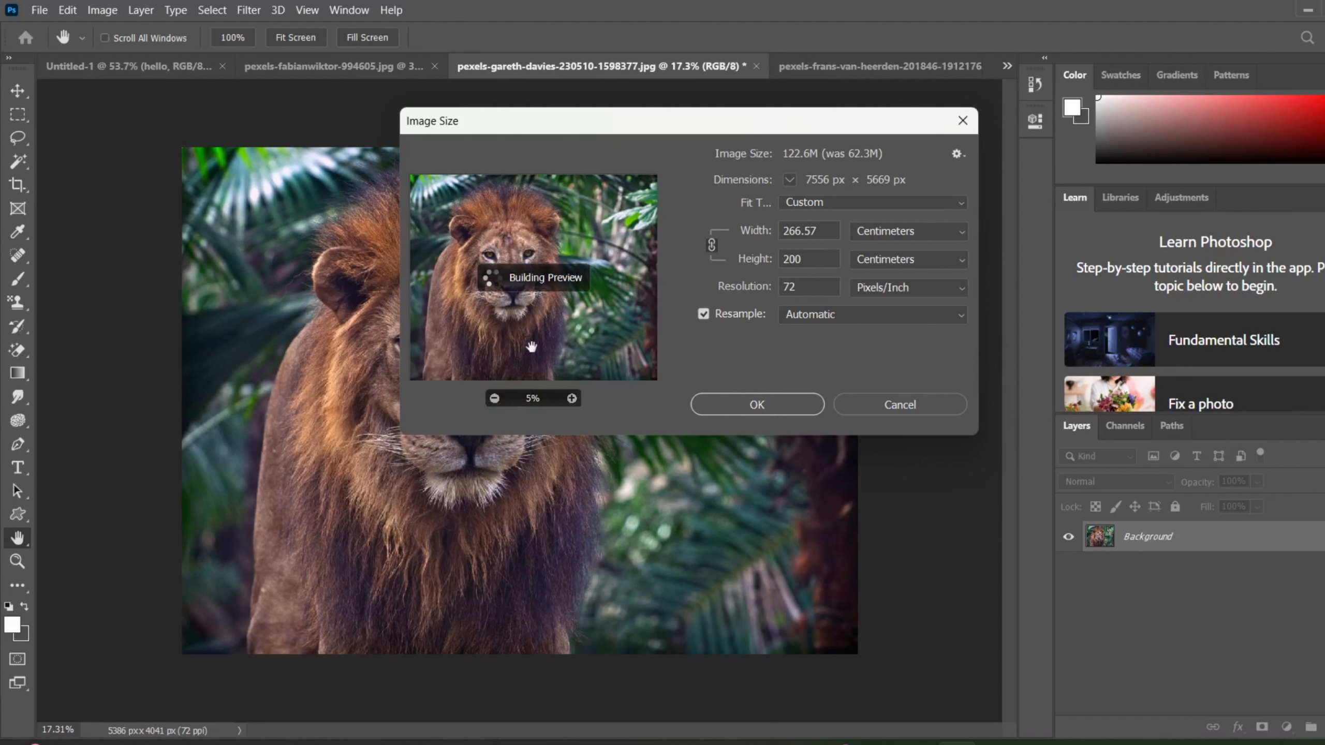
Unlink width from height and set only the lion photo's height to 500 centimeters to try a stretched image.
{"action": "left_click", "coordinate": [718, 253]}
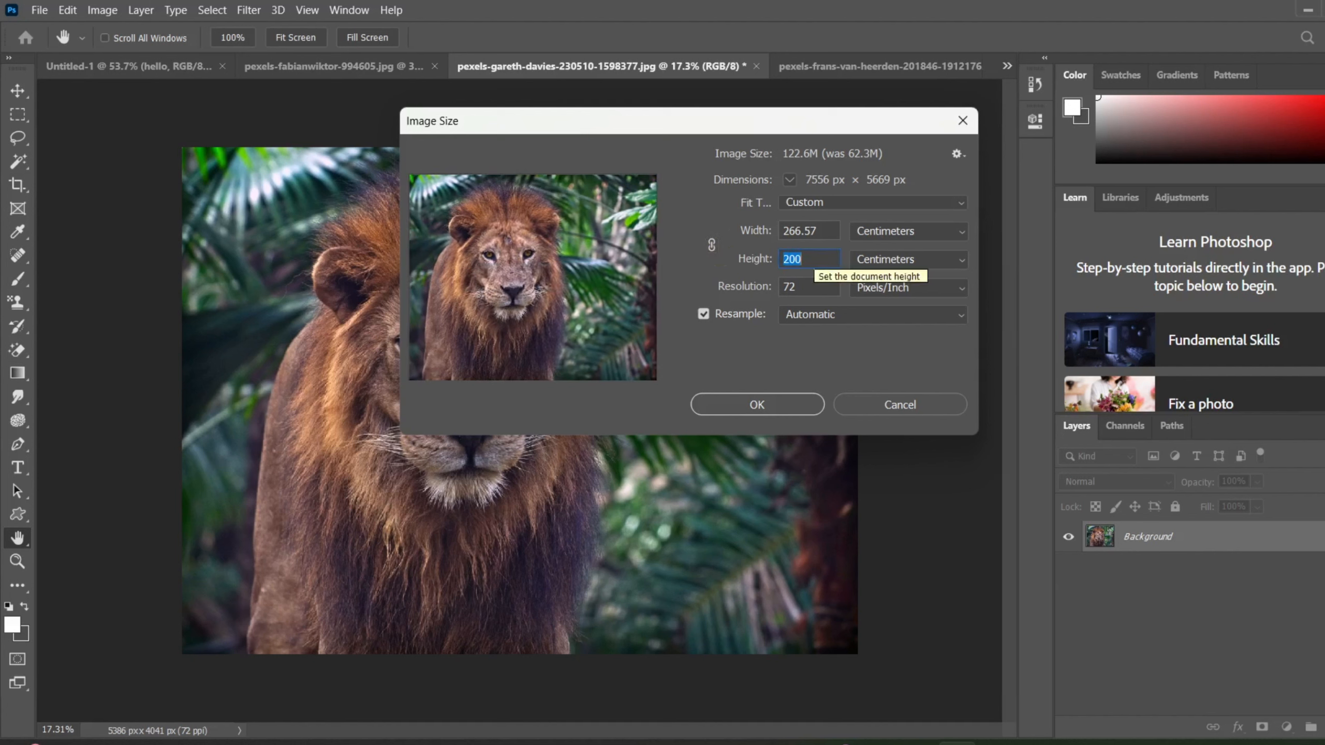
{"action": "key", "text": "BackSpace"}
{"action": "left_click", "coordinate": [815, 258]}
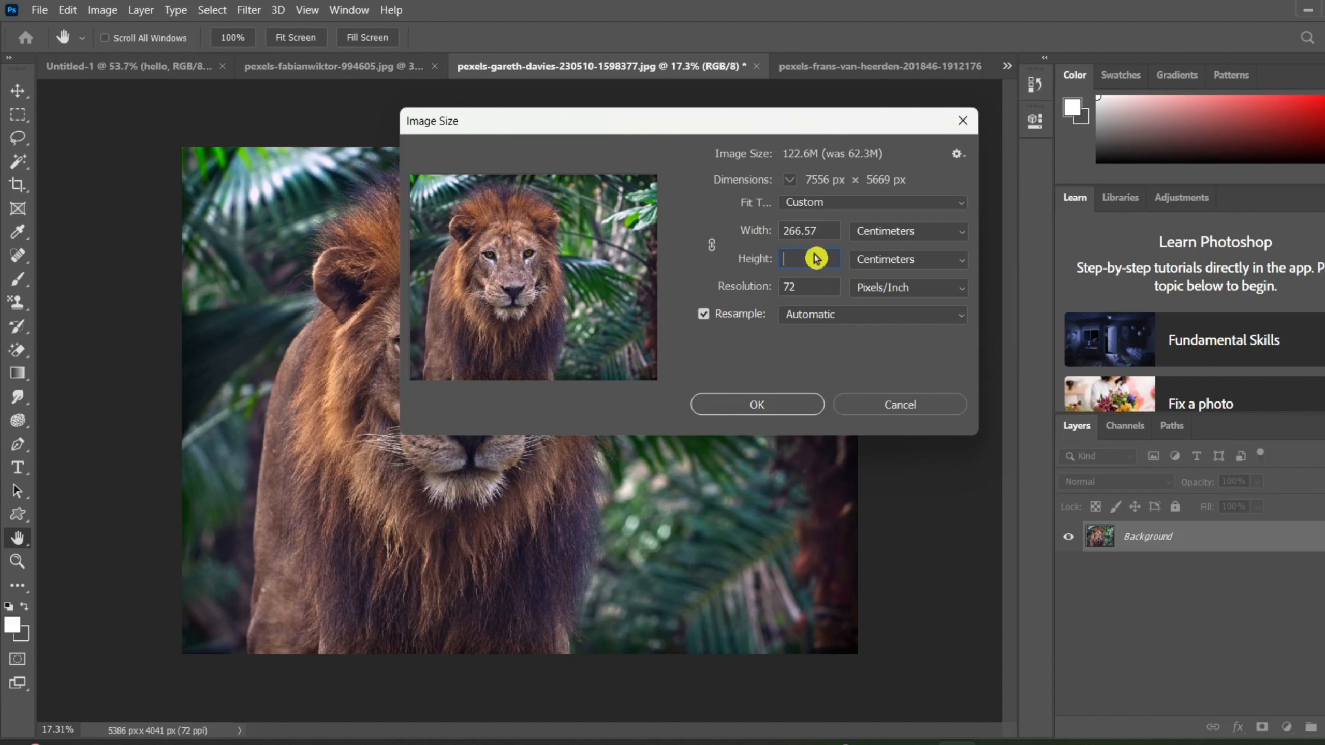
{"action": "type", "text": "5"}
{"action": "left_click", "coordinate": [815, 258]}
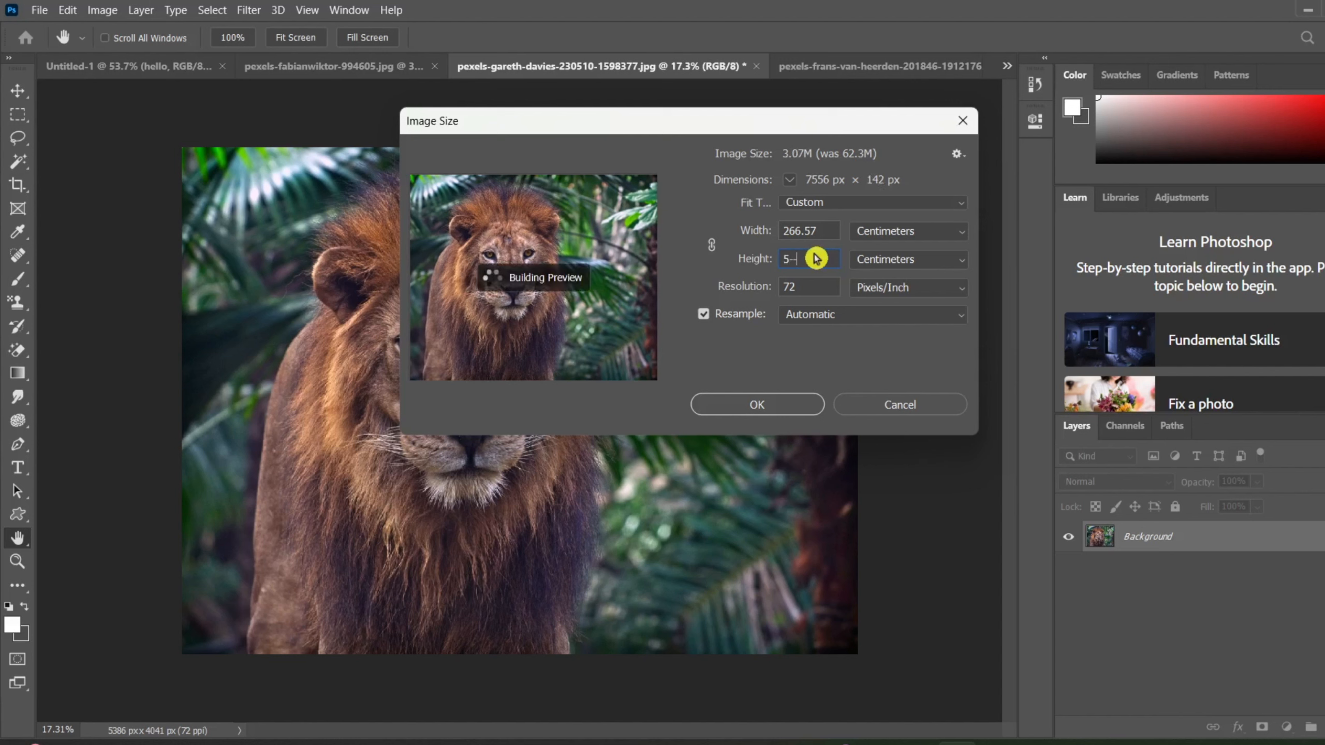
{"action": "type", "text": "00"}
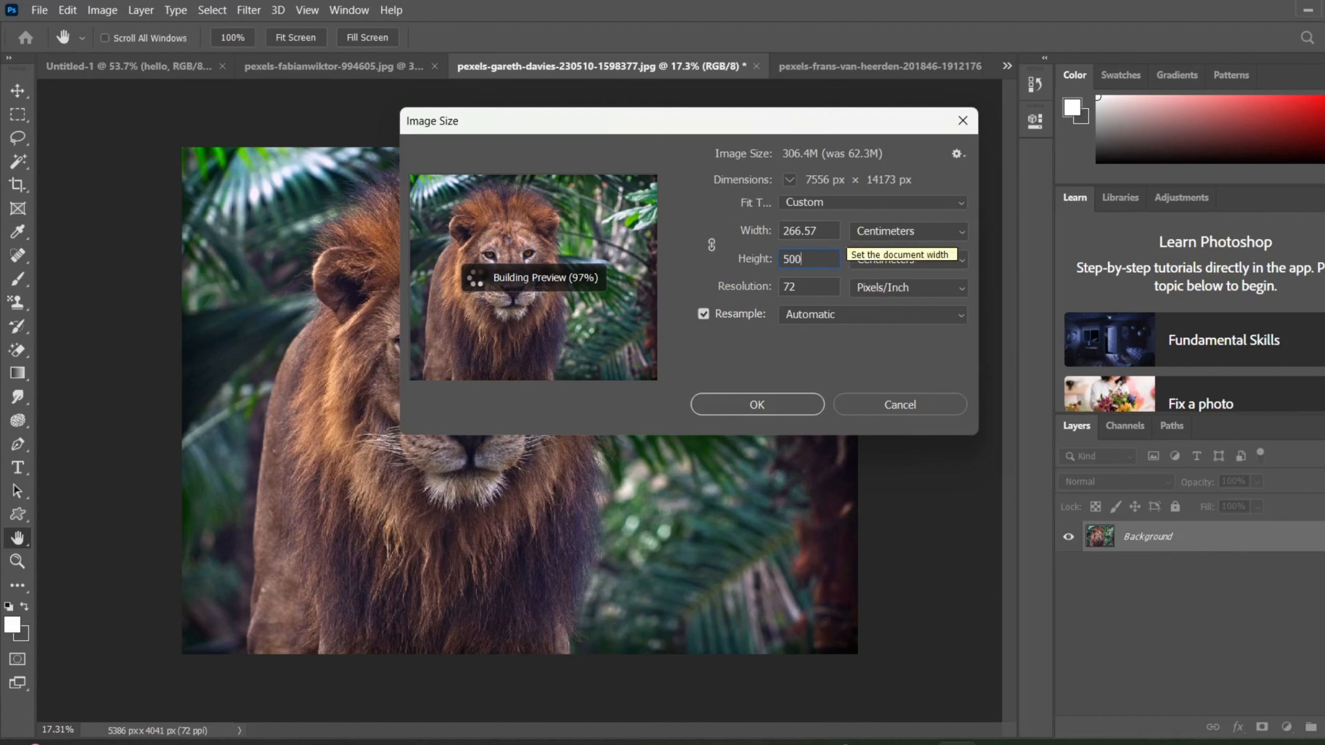
Relink width and height and set the lion photo's height to 105.56 centimeters.
{"action": "left_click", "coordinate": [704, 248]}
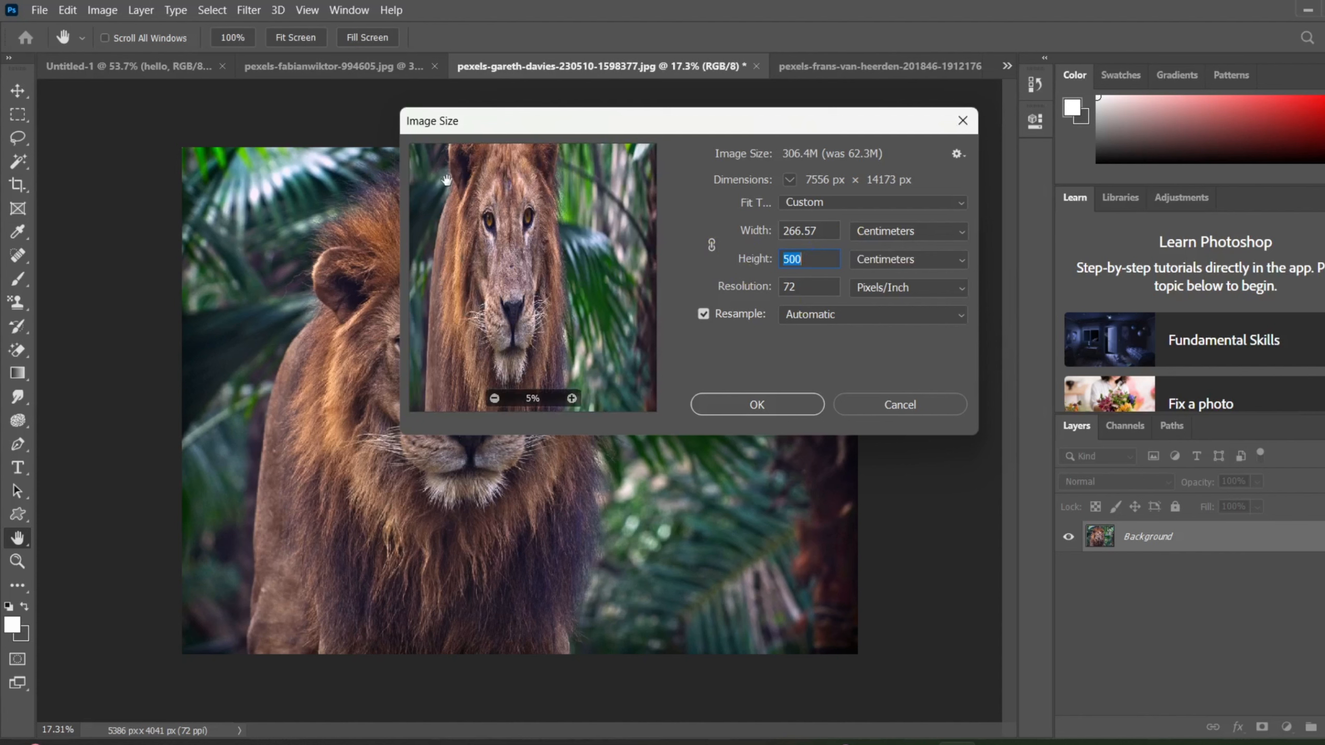
{"action": "left_click", "coordinate": [714, 246]}
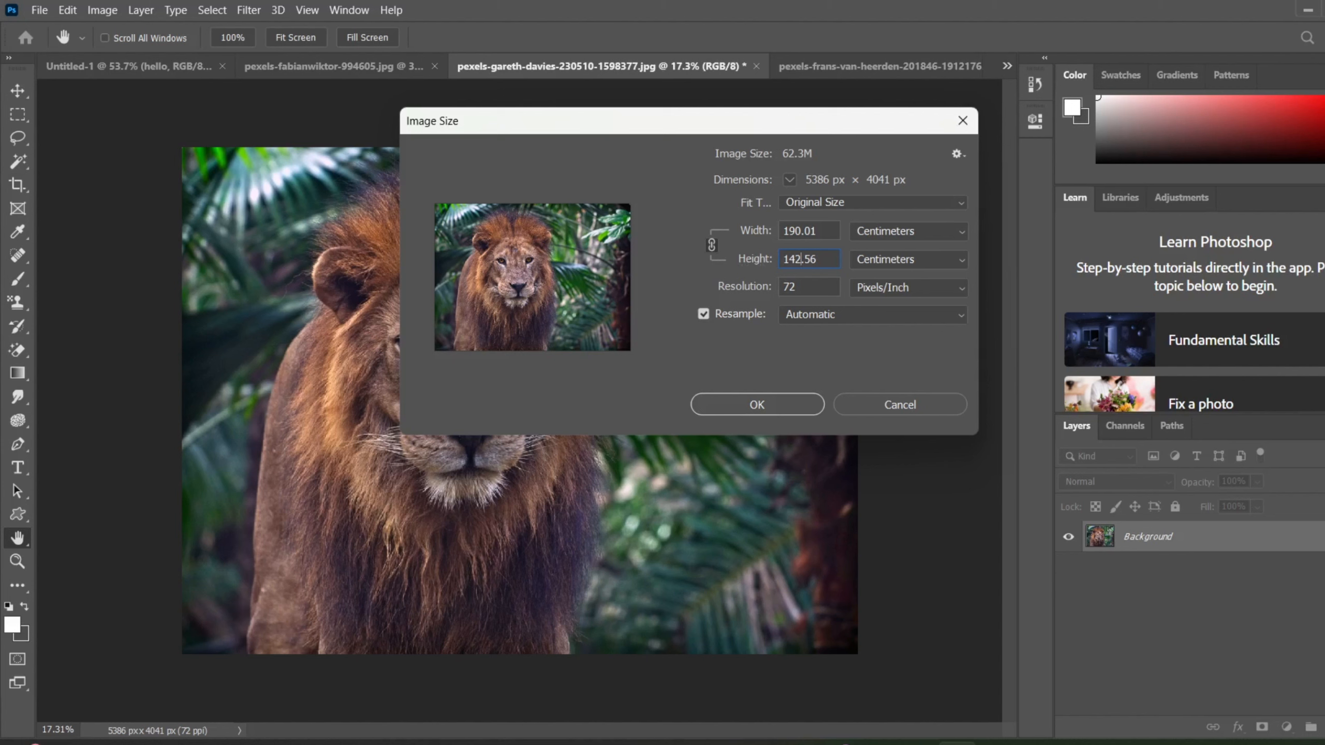
{"action": "key", "text": "BackSpace"}
{"action": "key", "text": "BackSpace"}
{"action": "key", "text": "BackSpace"}
{"action": "type", "text": "10"}
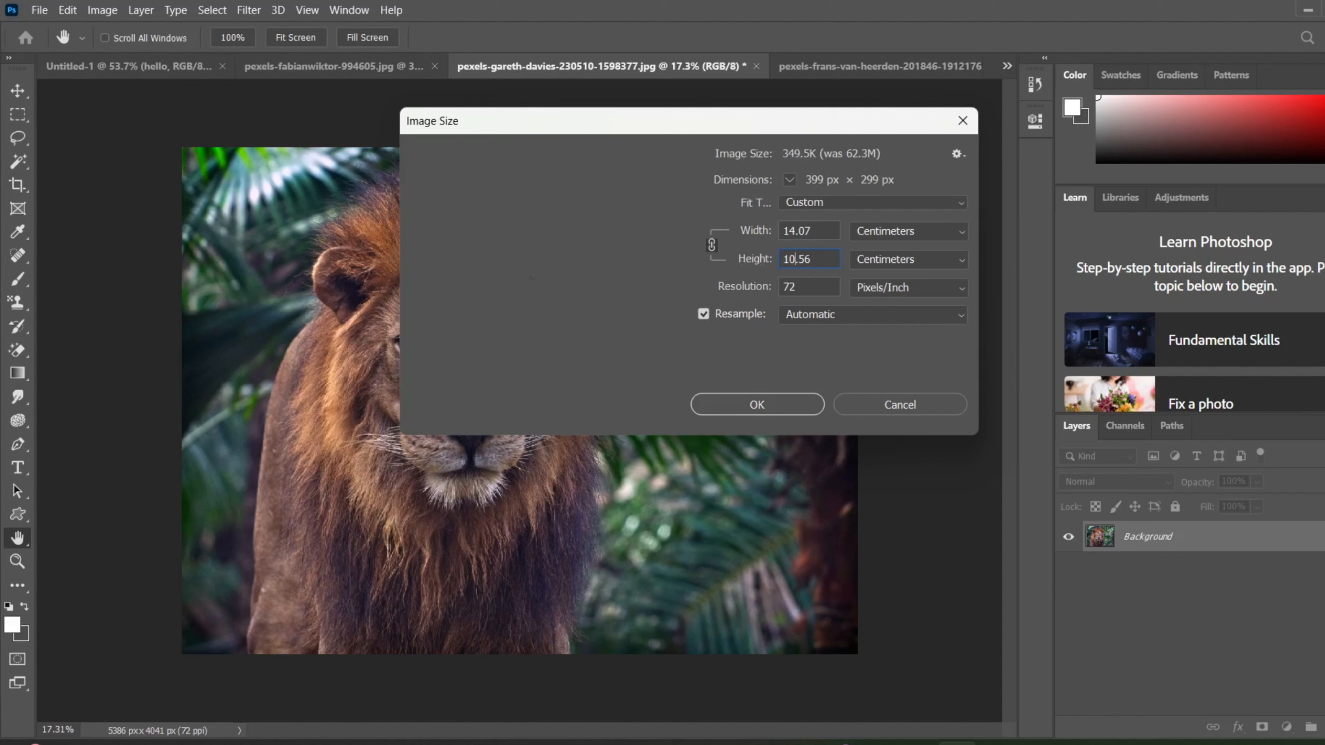
{"action": "type", "text": "5"}
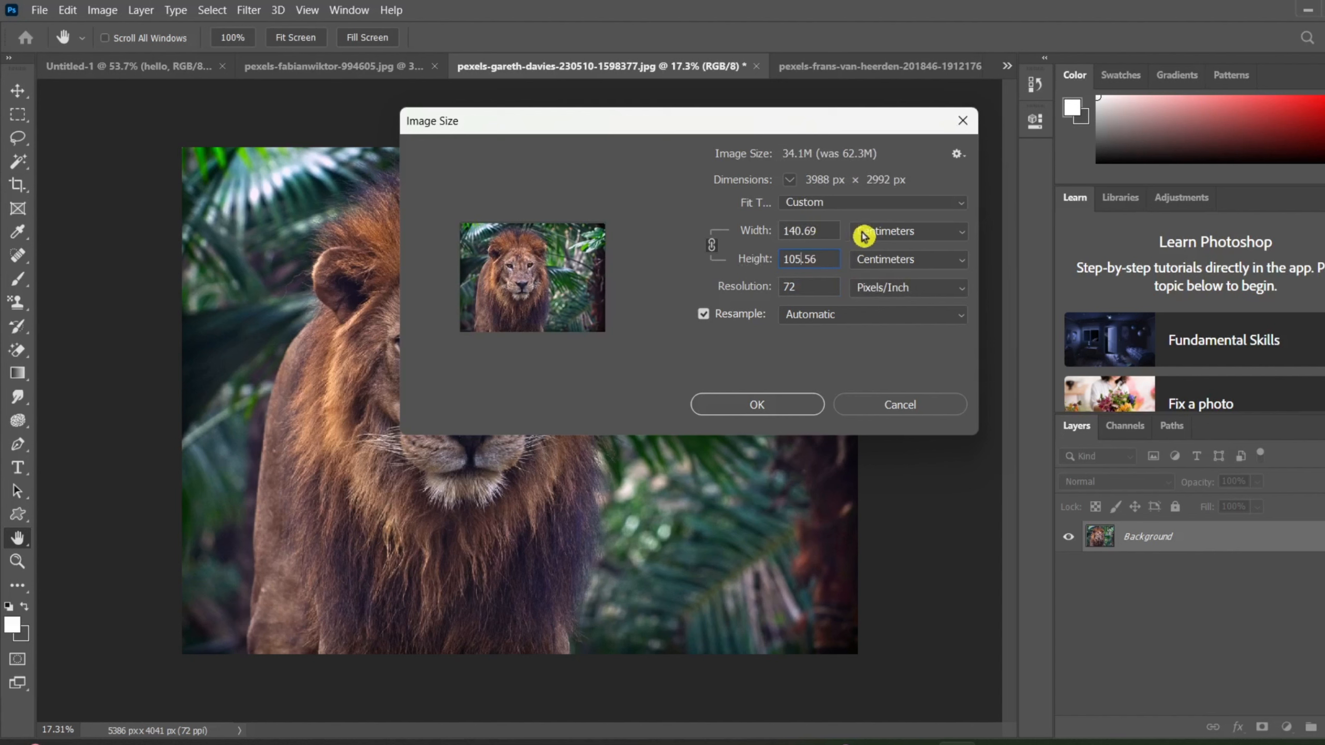
Fit the lion photo to the 1366 x 768 px 72 ppi preset and apply the new image size.
{"action": "left_click", "coordinate": [916, 236]}
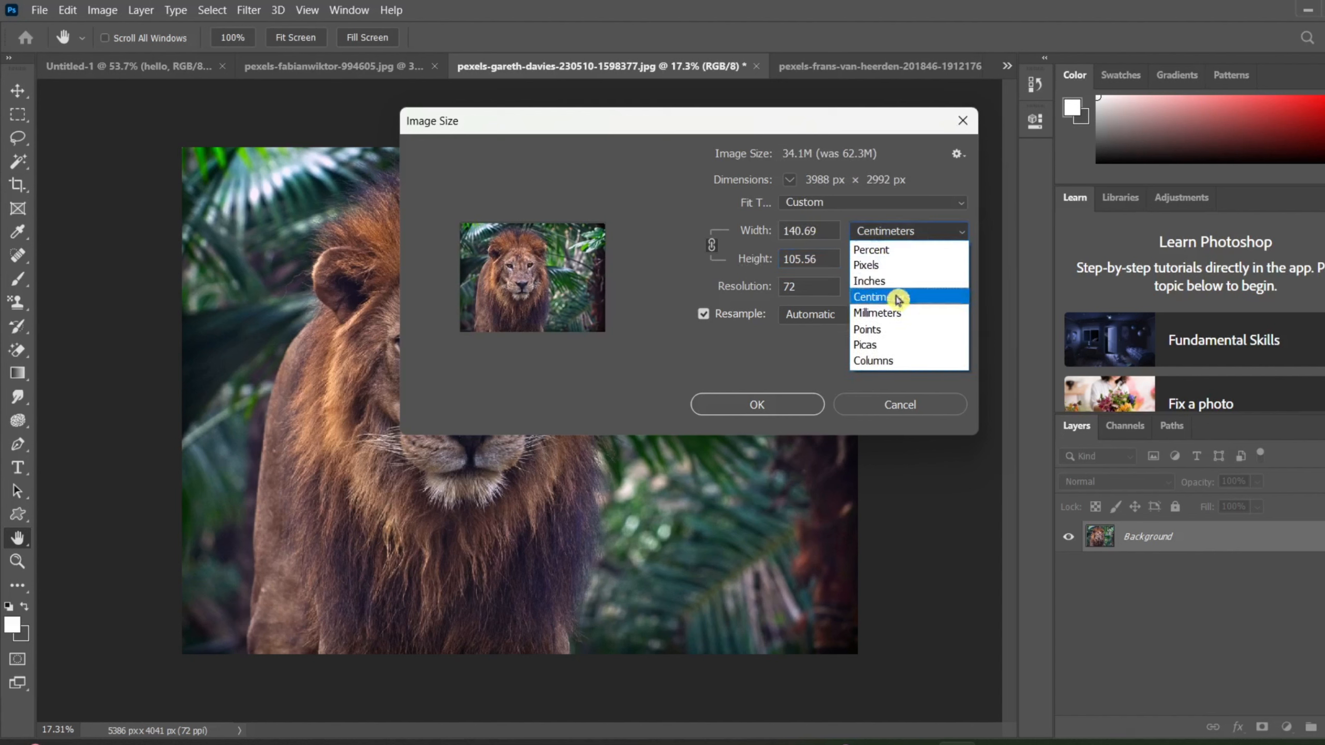
{"action": "left_click", "coordinate": [918, 235]}
{"action": "left_click", "coordinate": [871, 209]}
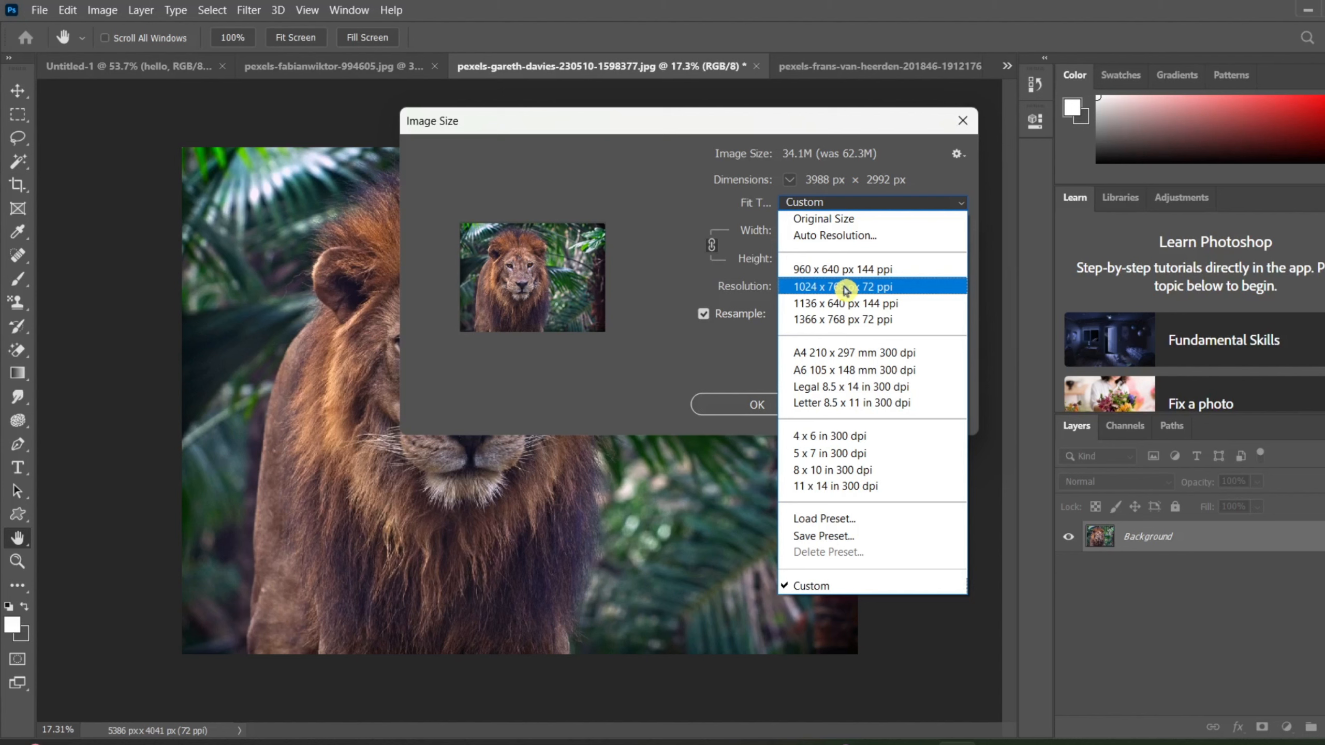
{"action": "left_click", "coordinate": [872, 319]}
{"action": "left_click", "coordinate": [917, 237]}
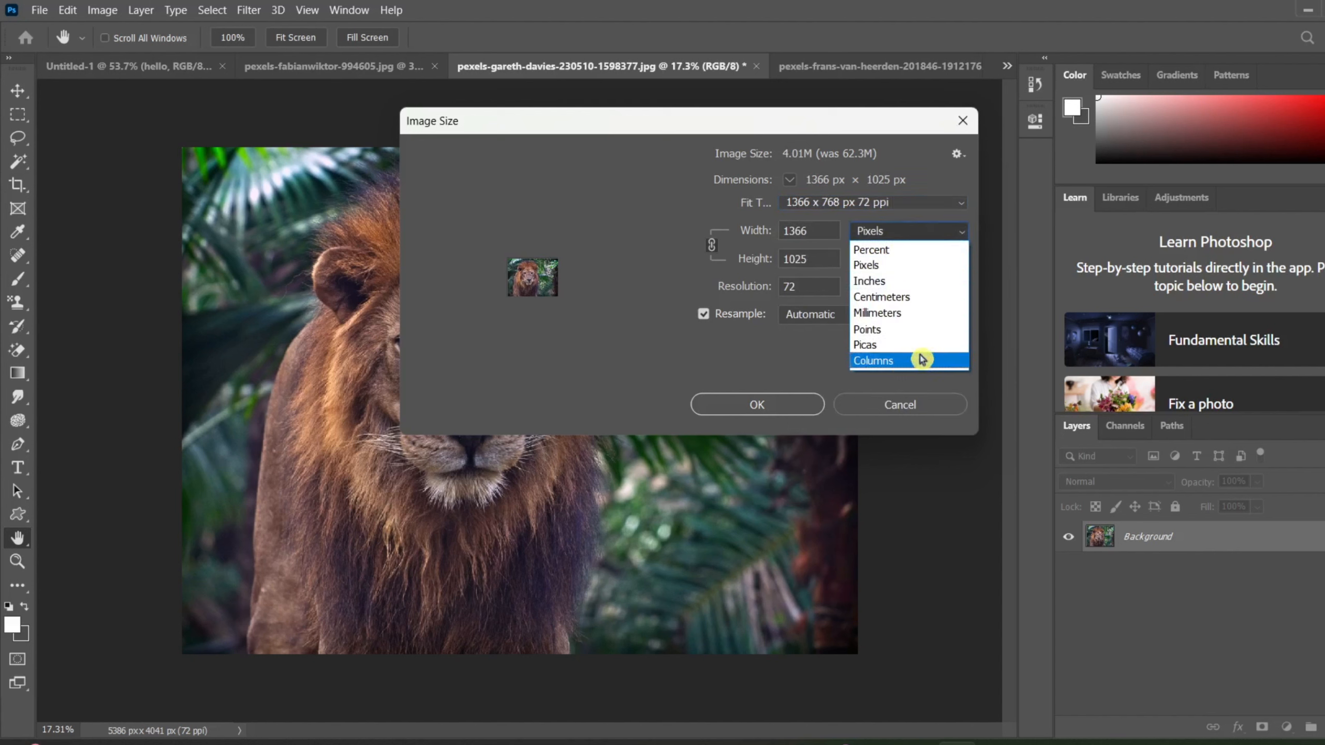
{"action": "left_click", "coordinate": [911, 180]}
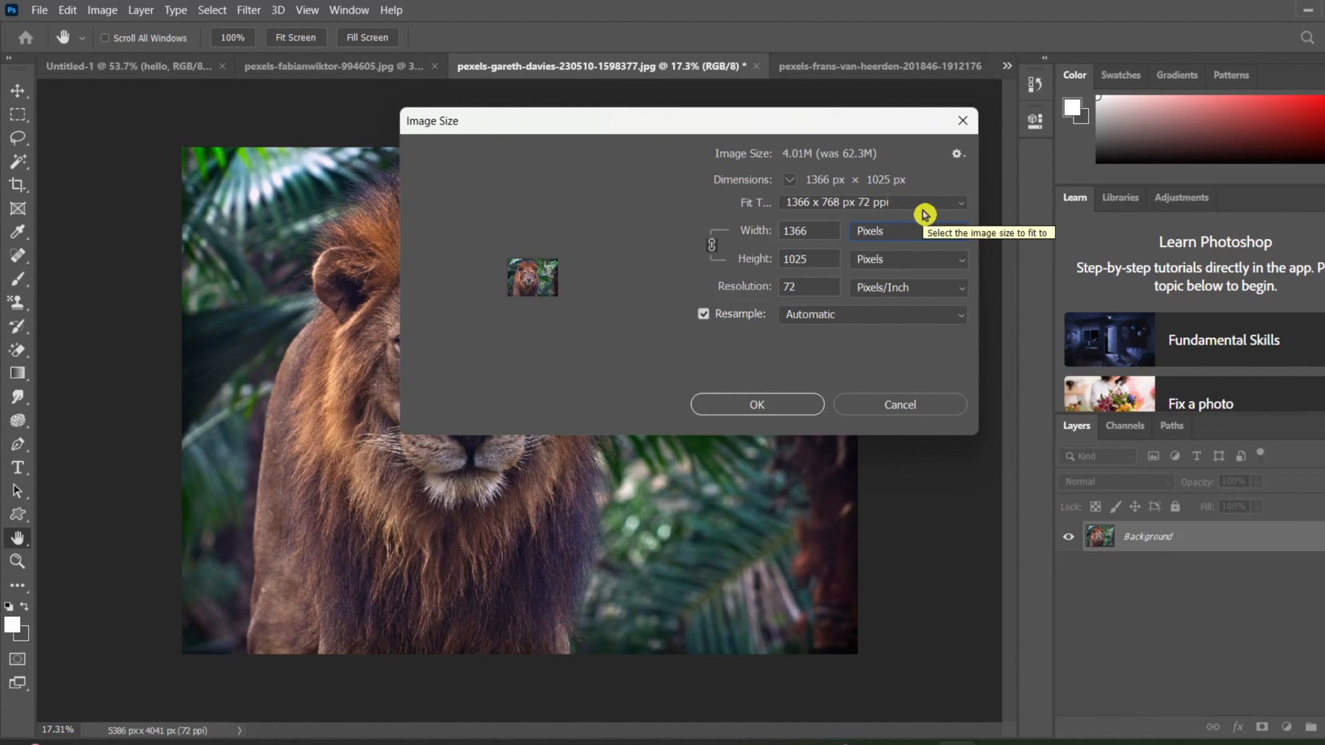
{"action": "left_click", "coordinate": [745, 407]}
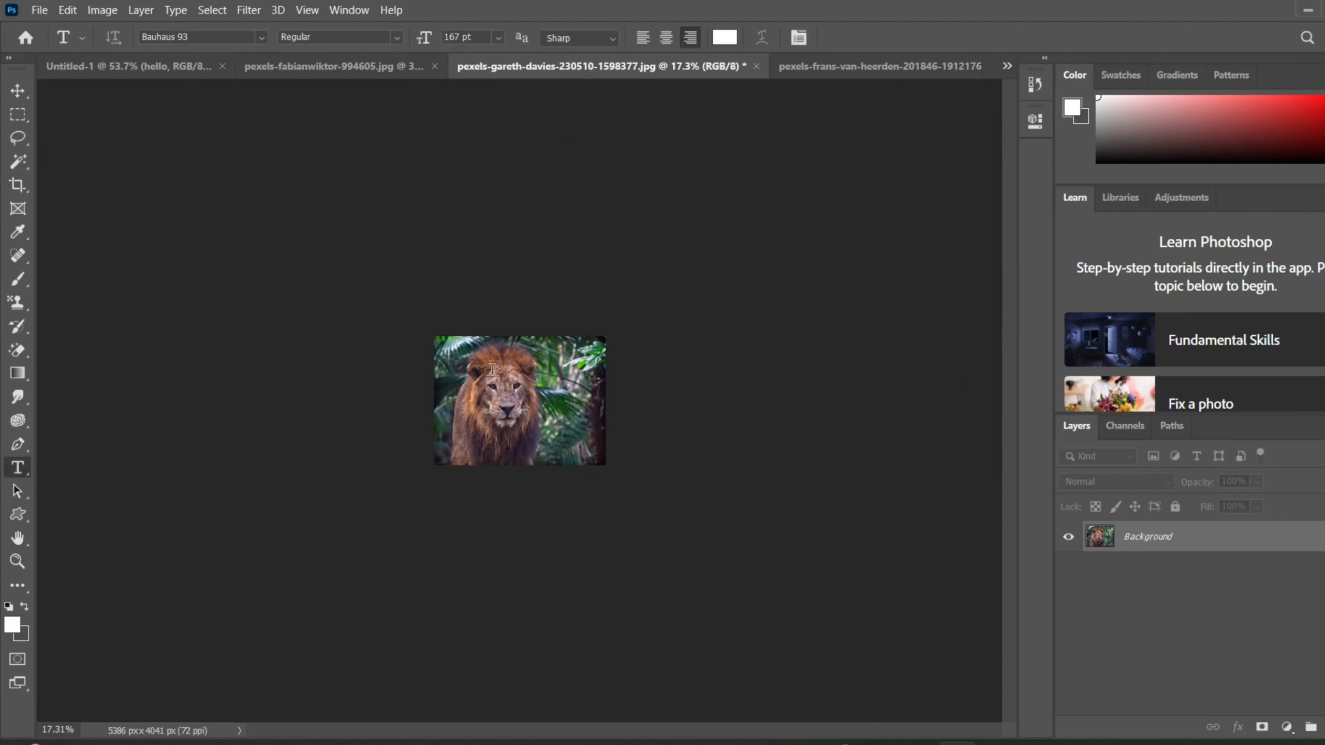
{"action": "key", "text": "ctrl+0"}
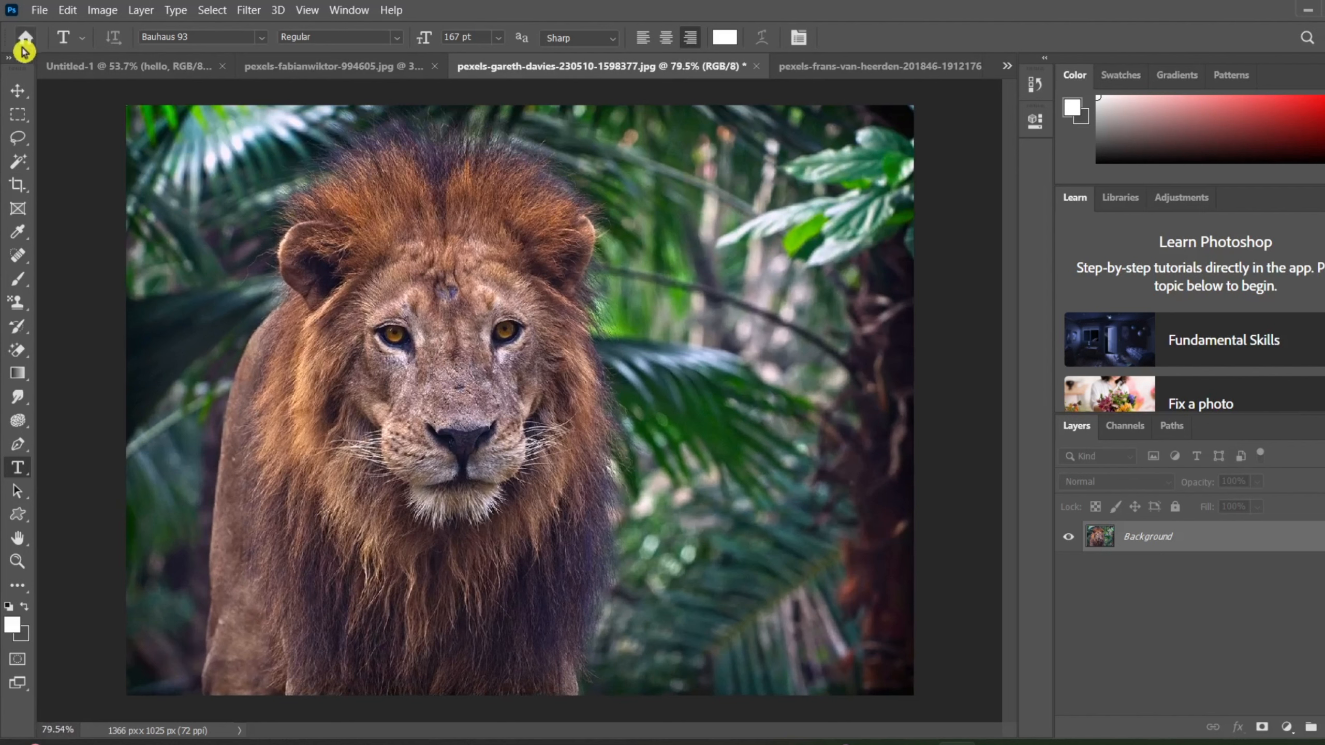
Open the Canvas Size settings for the lion photo and move the dialog clear of the lion's face.
{"action": "left_click", "coordinate": [120, 9]}
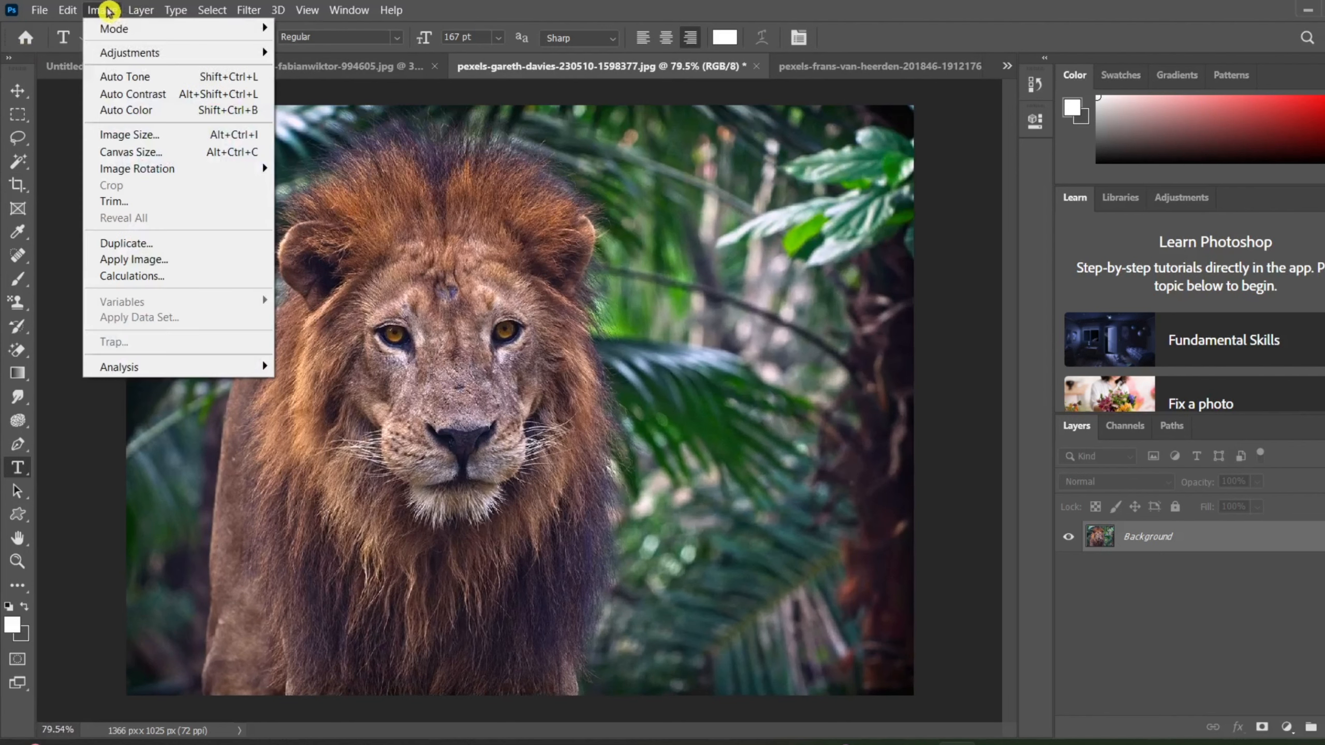
{"action": "left_click", "coordinate": [156, 157]}
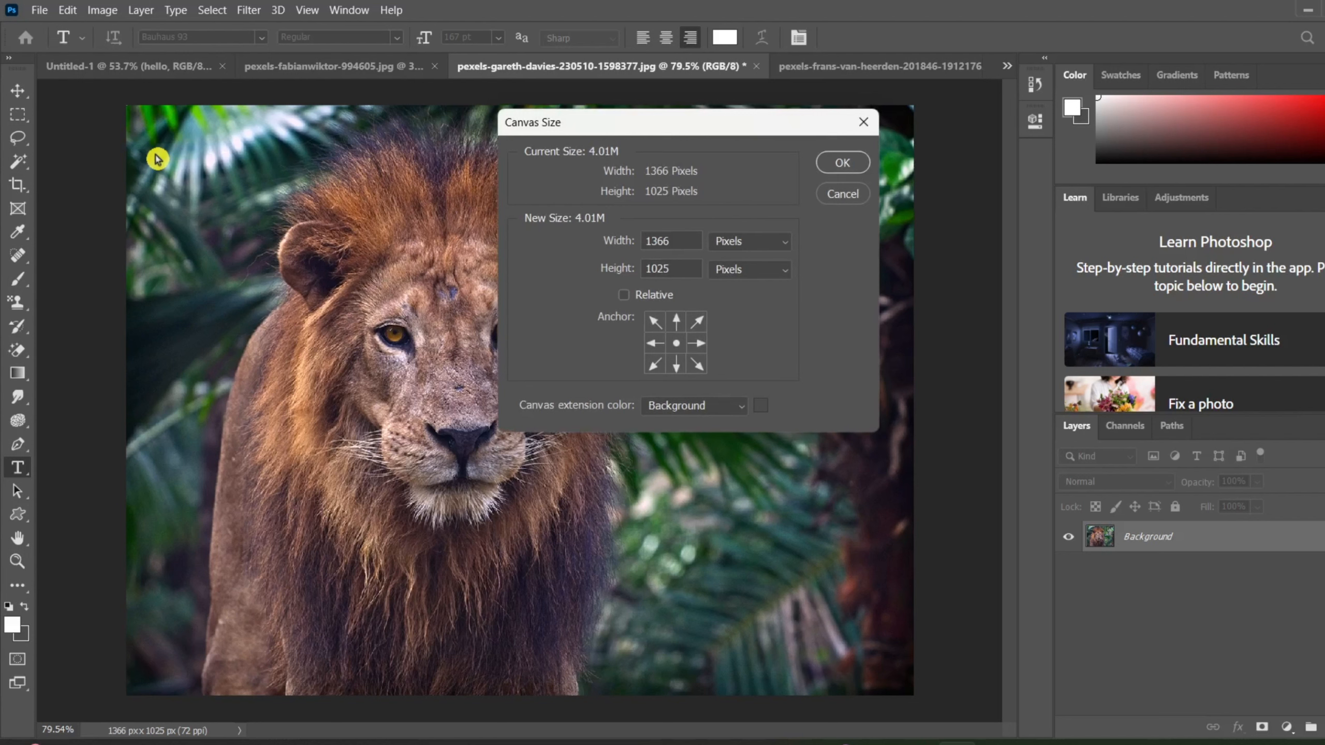
{"action": "left_click", "coordinate": [110, 8]}
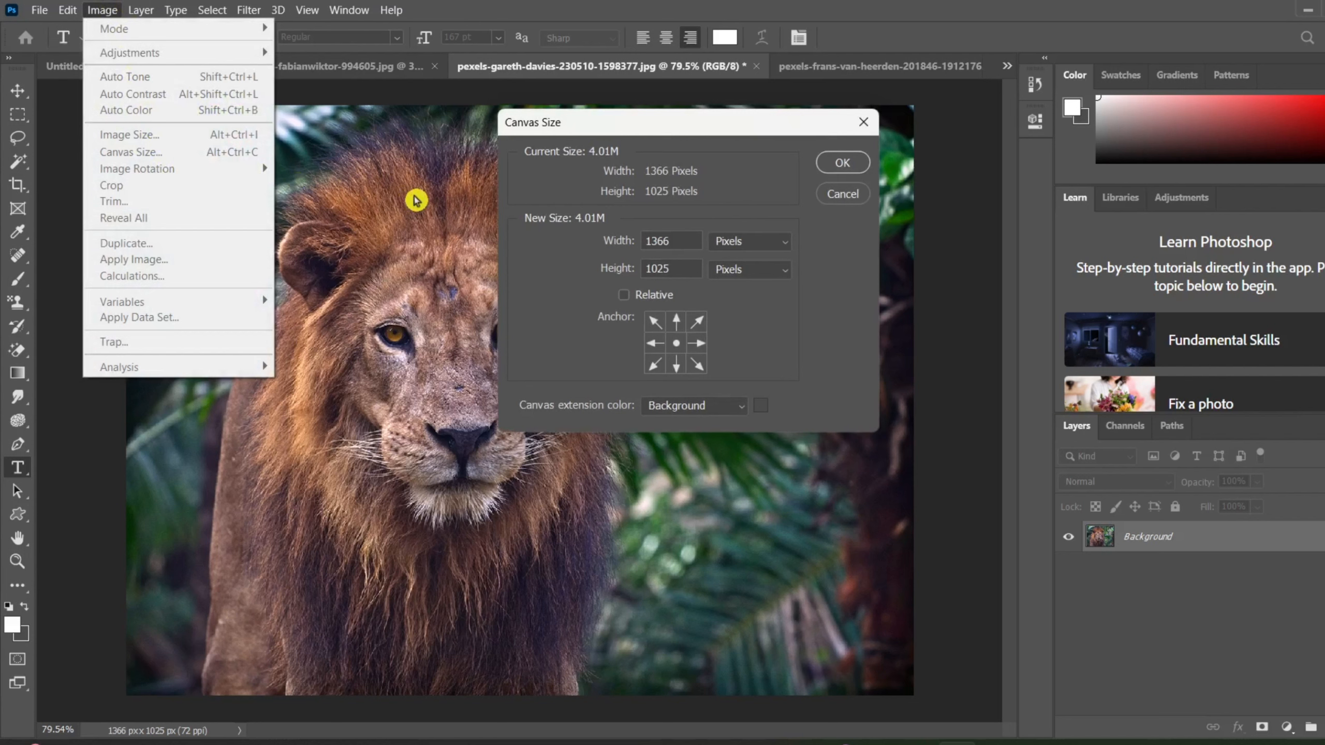
{"action": "left_click", "coordinate": [321, 170]}
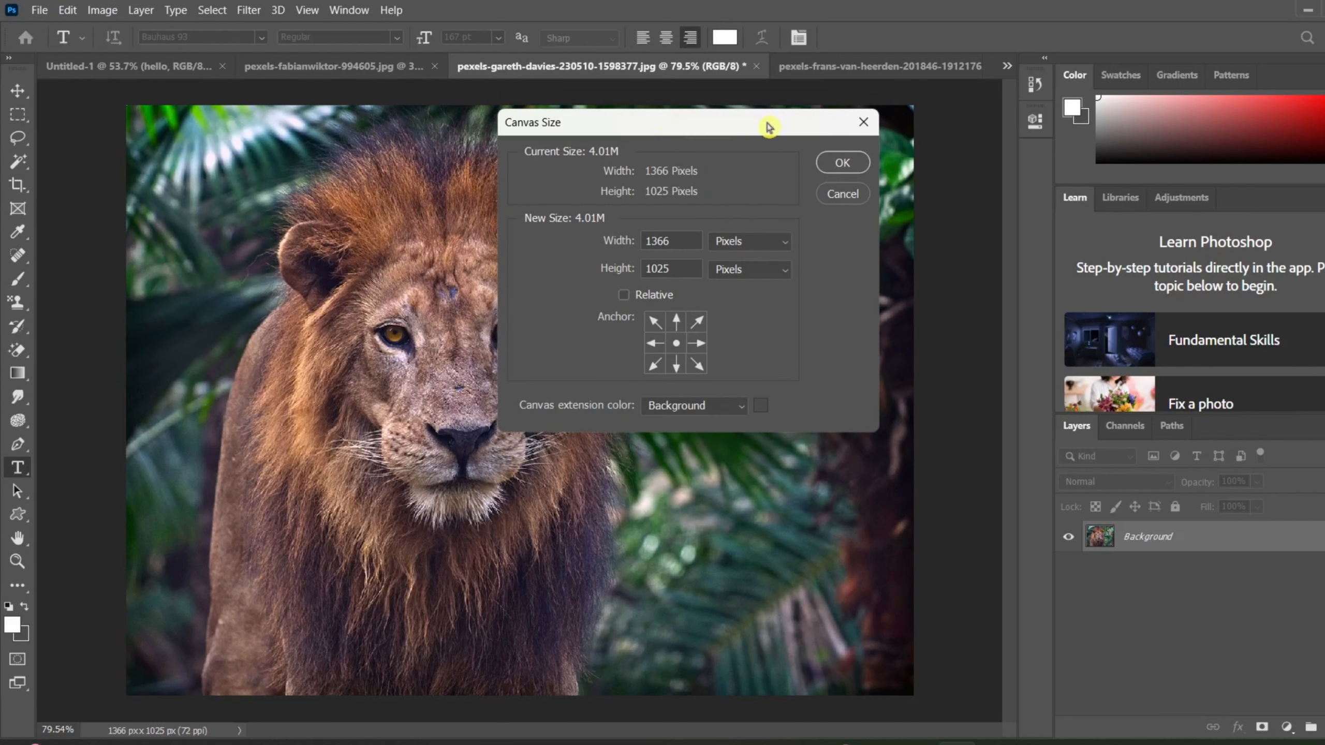
{"action": "left_click_drag", "start_coordinate": [769, 127], "coordinate": [1000, 151]}
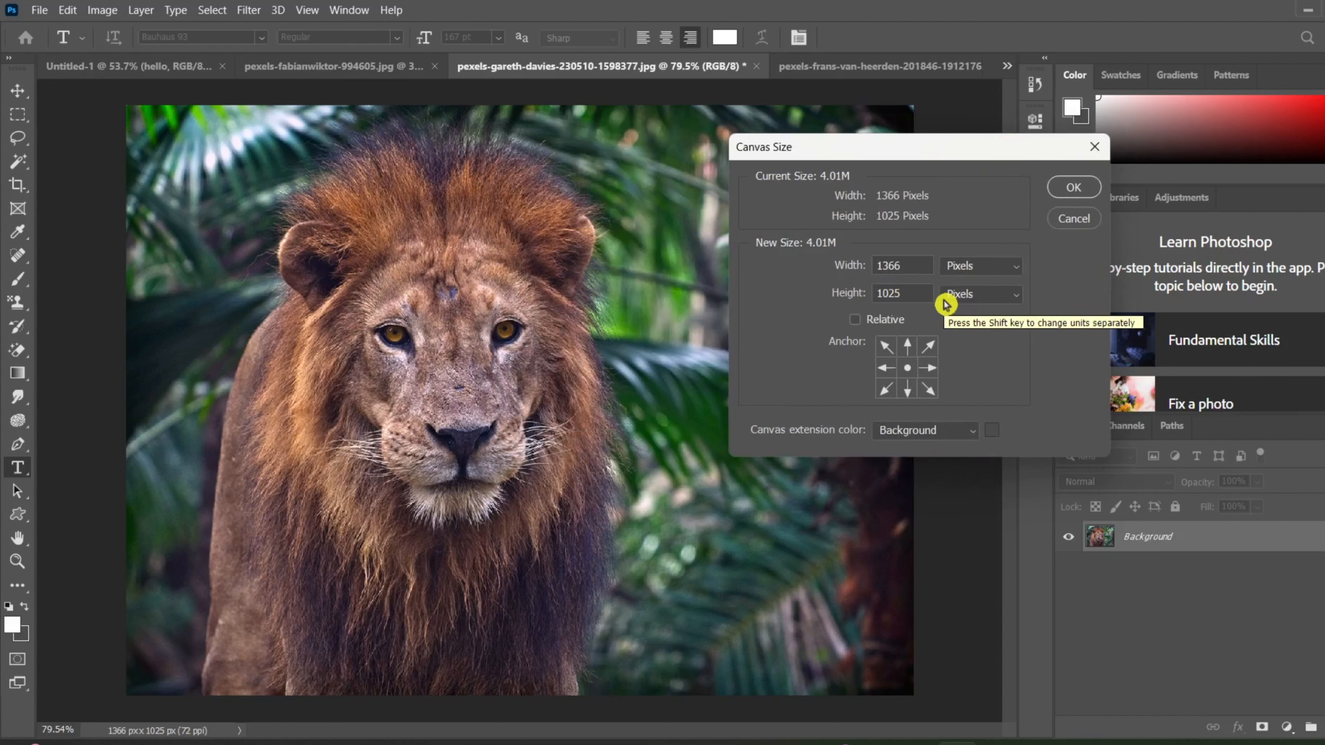
Anchor the photo at the middle of the right edge, set the canvas width to 1800 pixels, and apply the new canvas size.
{"action": "left_click", "coordinate": [931, 368]}
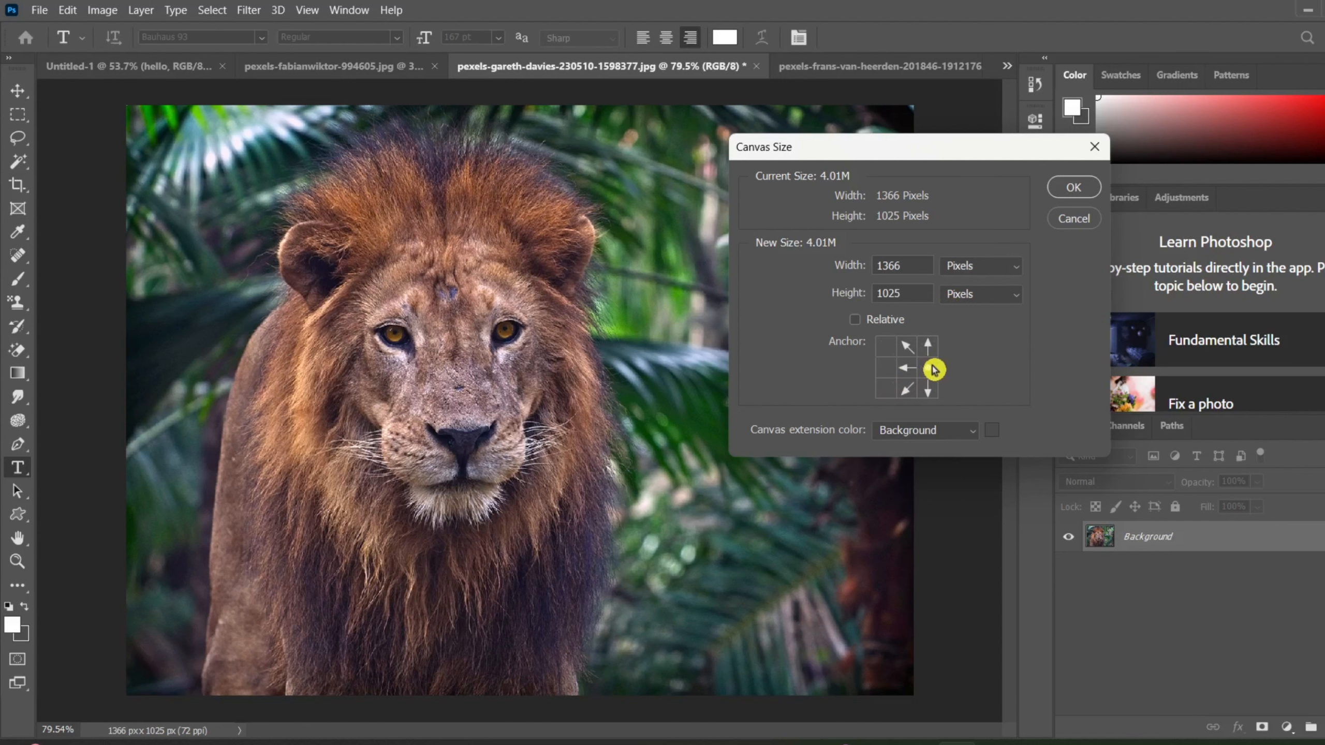
{"action": "scroll", "coordinate": [399, 371], "scroll_direction": "down", "scroll_amount": 5}
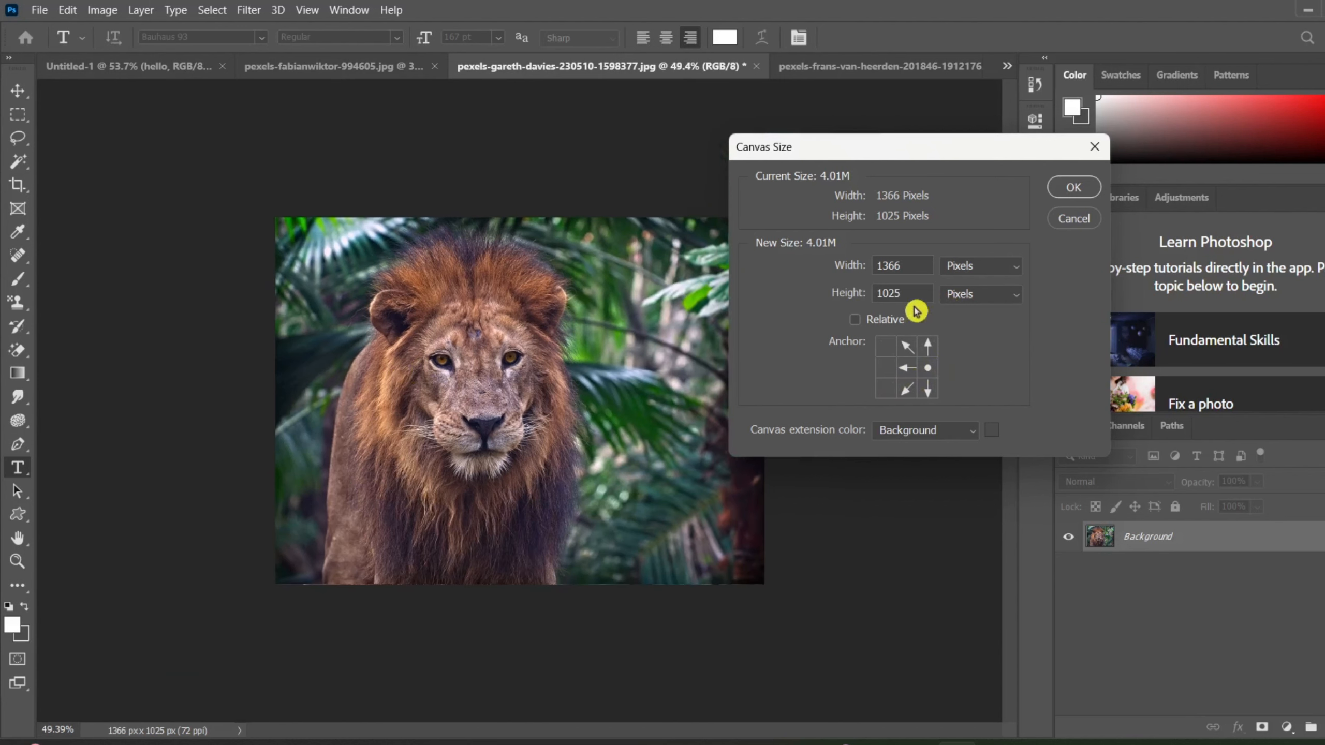
{"action": "key", "text": "BackSpace"}
{"action": "key", "text": "BackSpace"}
{"action": "key", "text": "BackSpace"}
{"action": "key", "text": "BackSpace"}
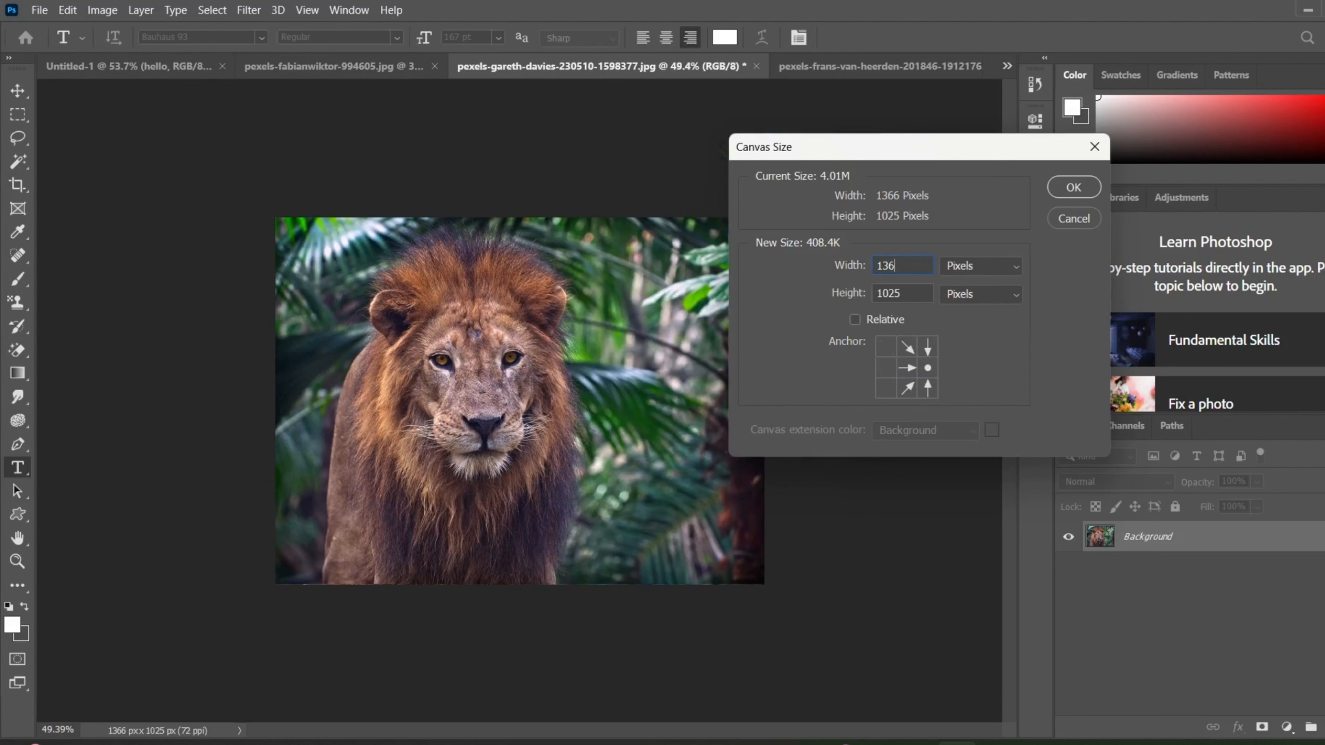
{"action": "type", "text": "1800"}
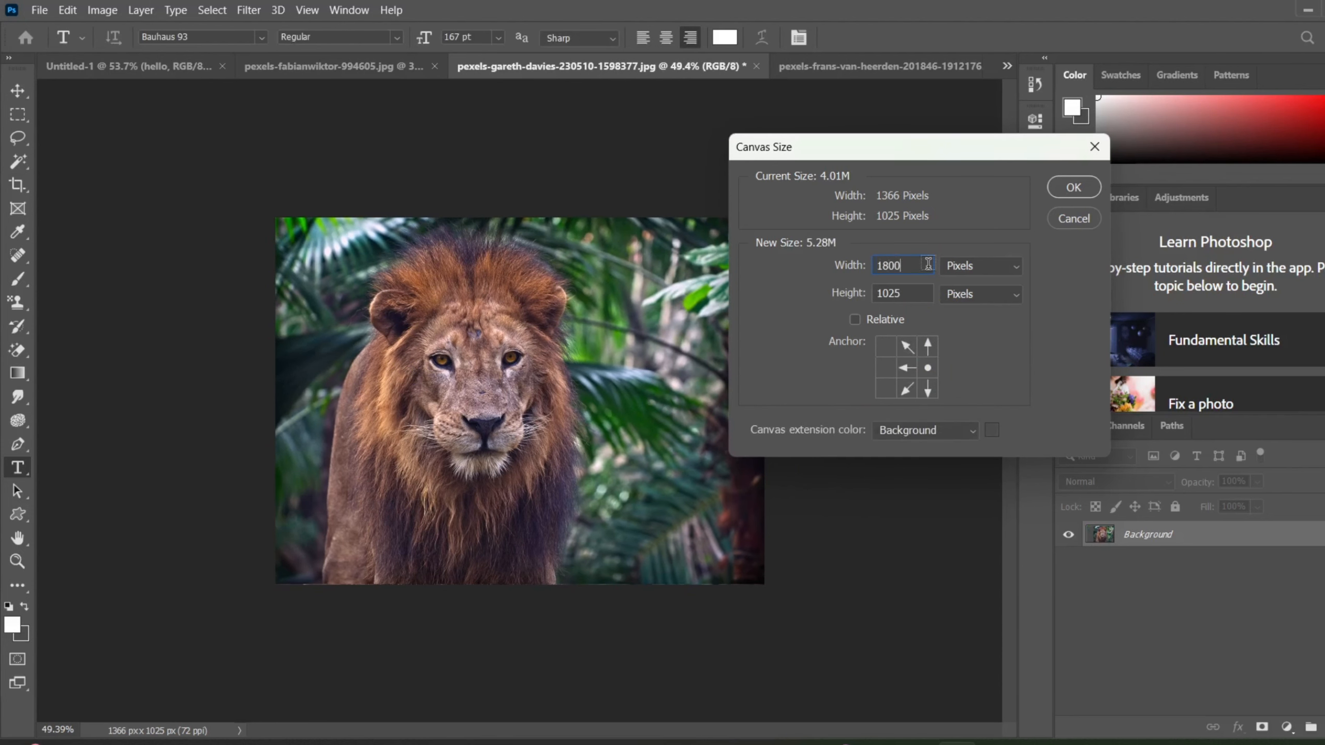
{"action": "key", "text": "Return"}
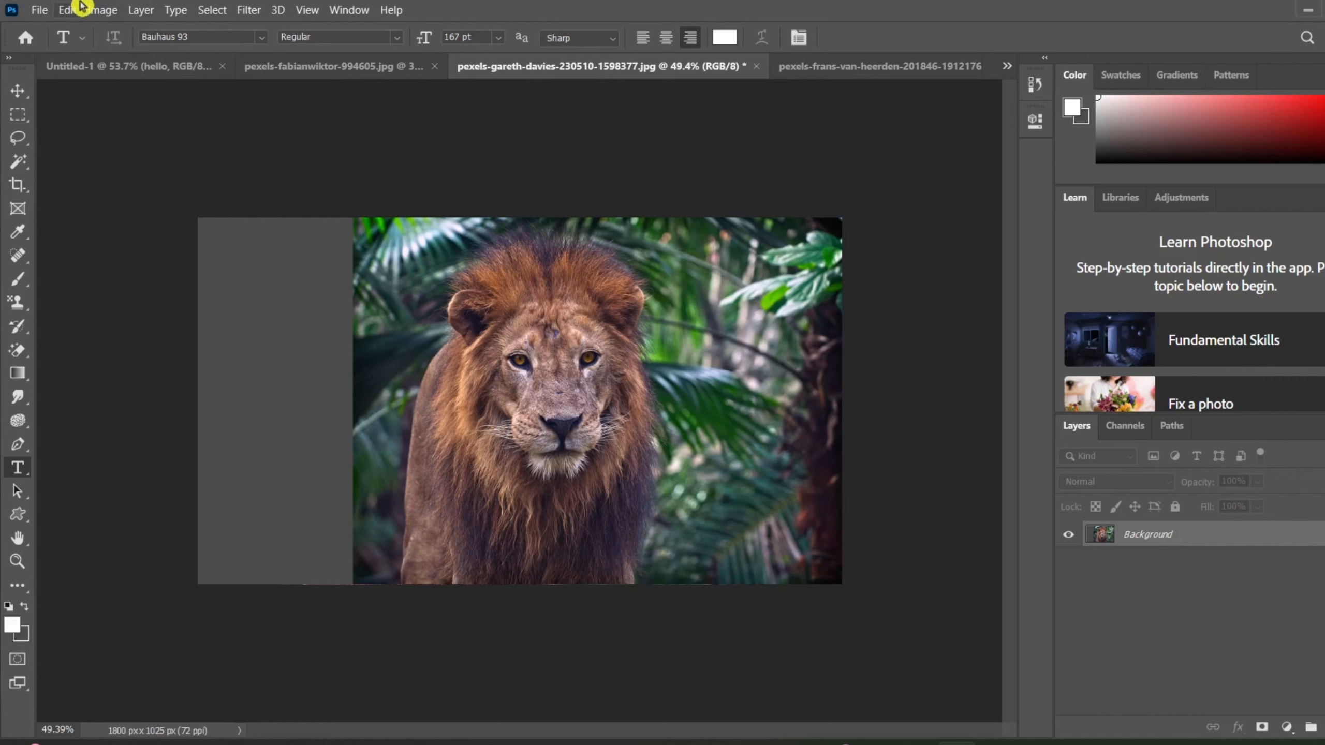
Anchor the lion photo at its upper-left corner, set the canvas width to 2000 pixels, and apply the new canvas size.
{"action": "left_click", "coordinate": [98, 9]}
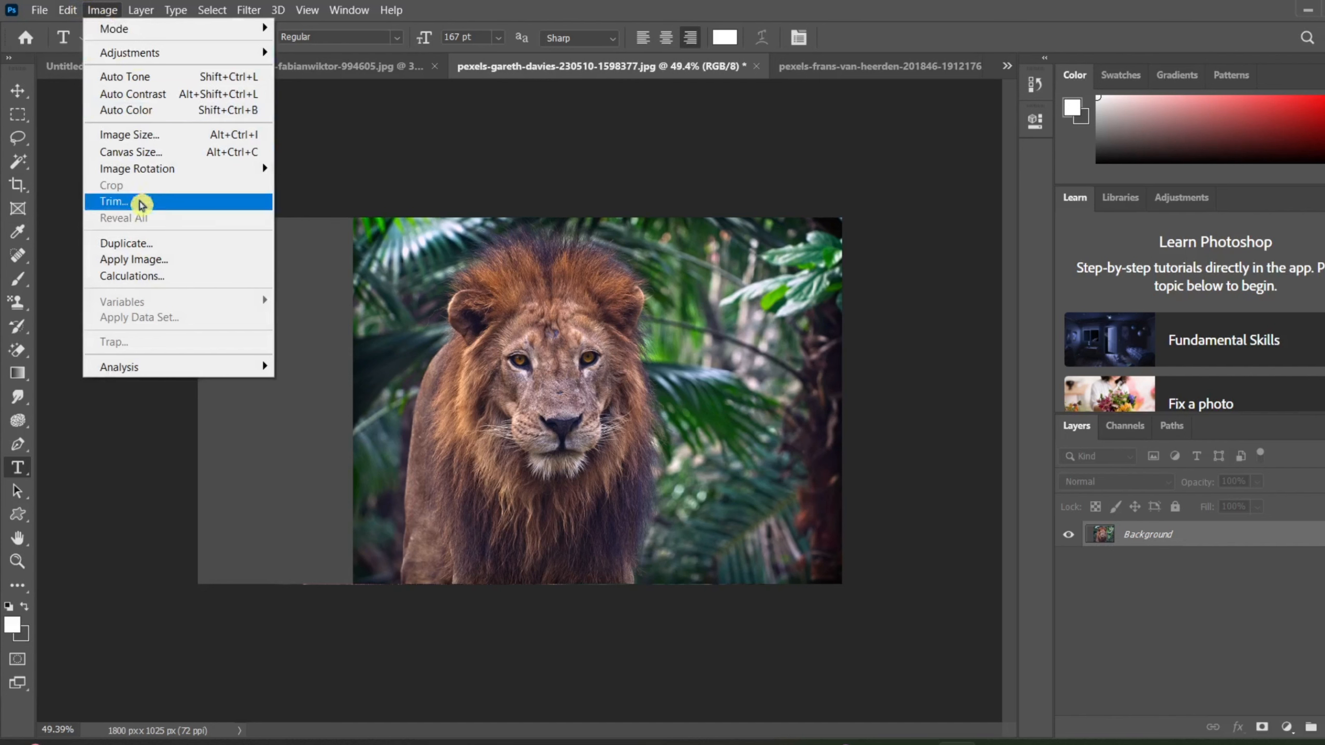
{"action": "left_click", "coordinate": [156, 157]}
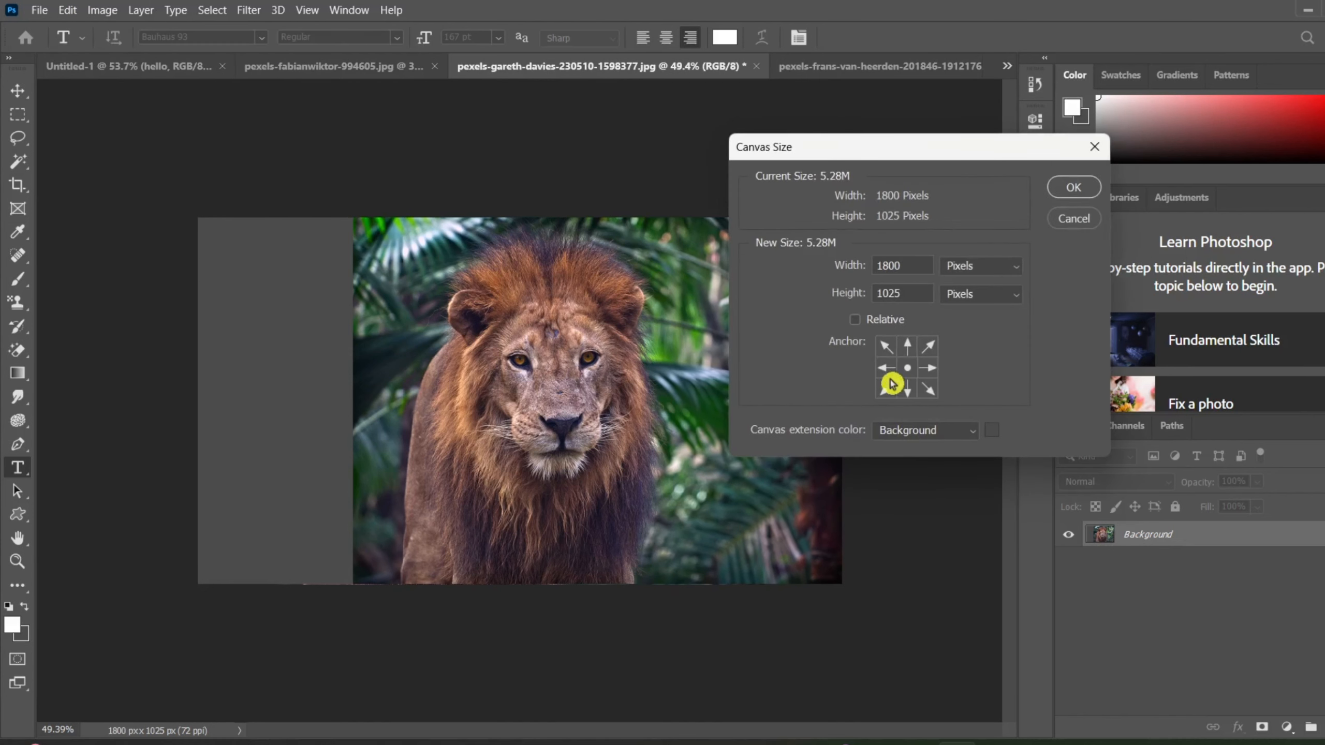
{"action": "left_click", "coordinate": [885, 350]}
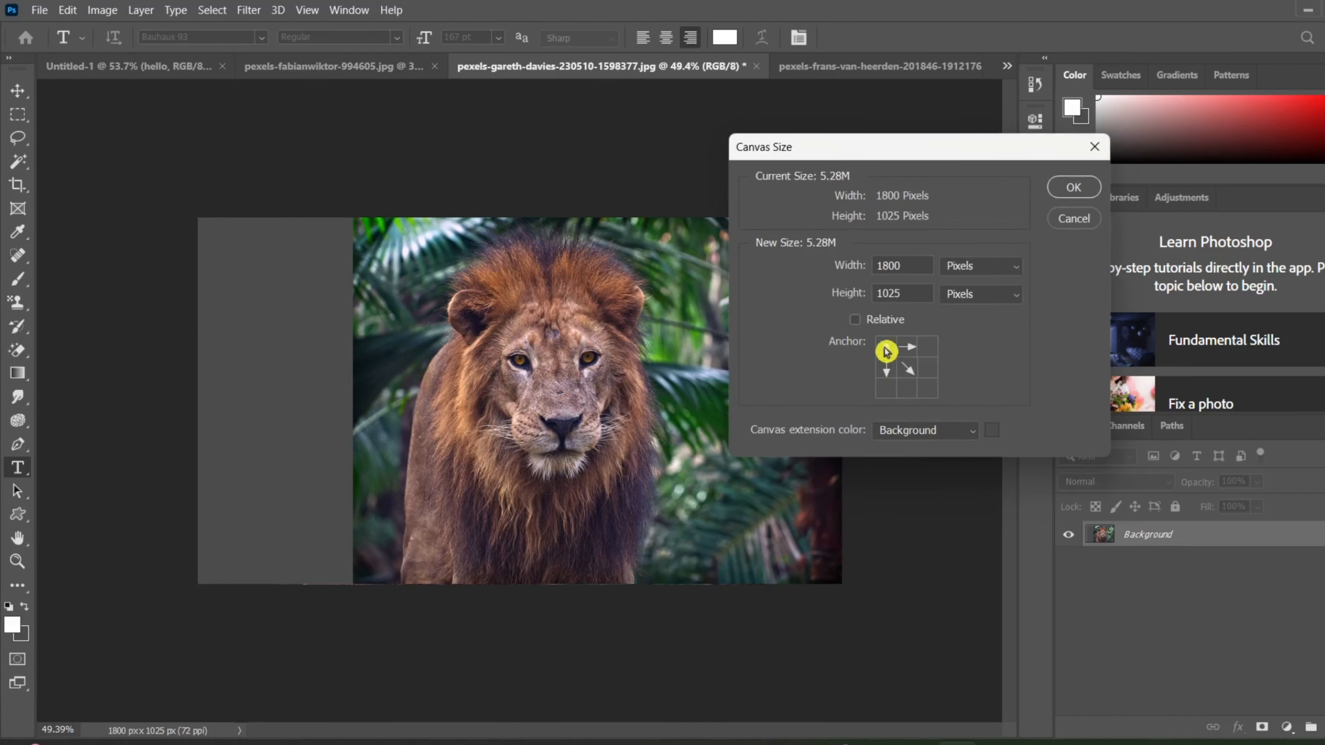
{"action": "left_click", "coordinate": [886, 388]}
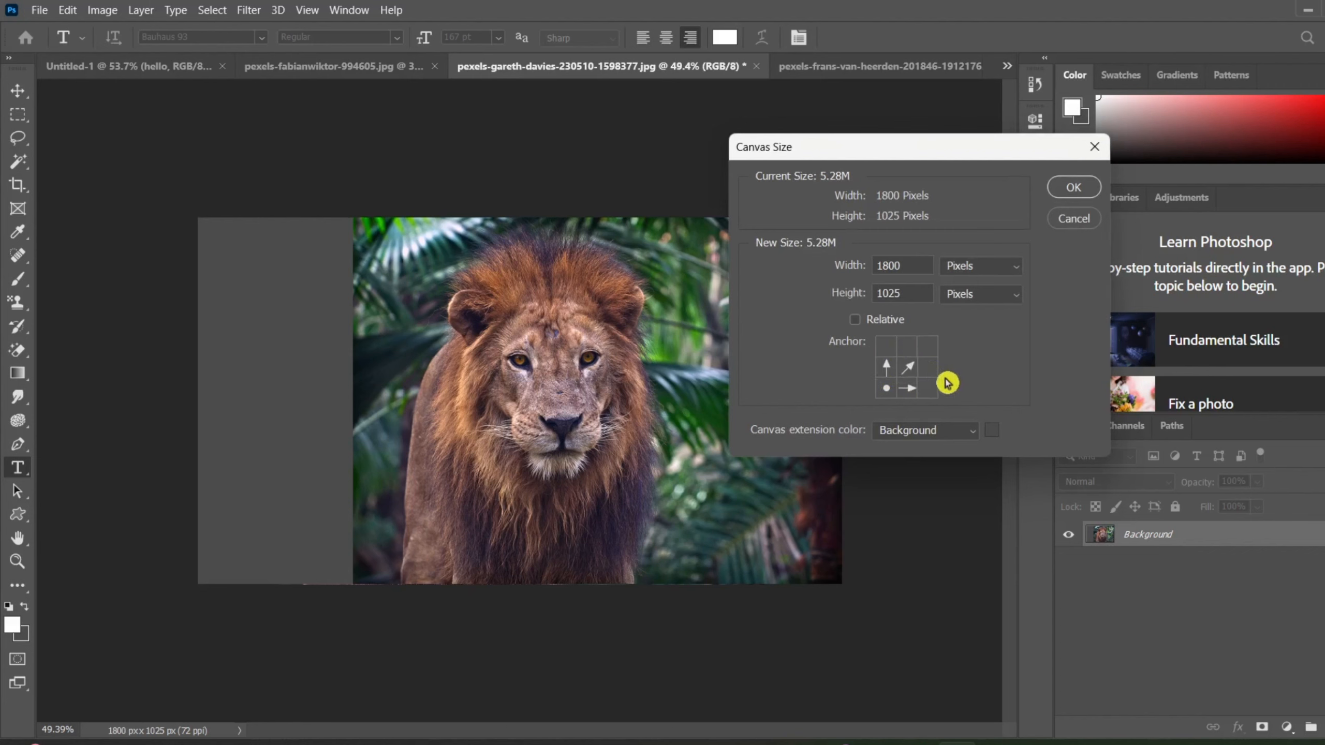
{"action": "left_click", "coordinate": [885, 345]}
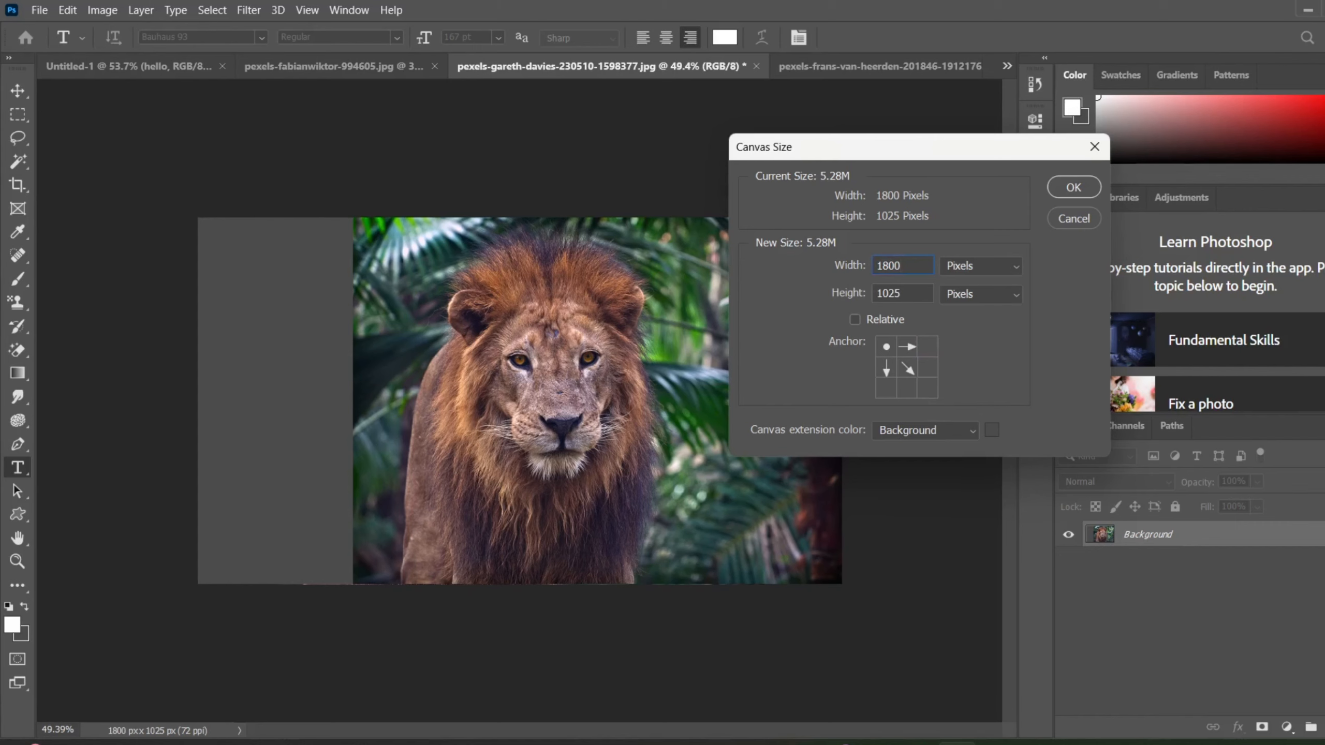
{"action": "key", "text": "BackSpace"}
{"action": "key", "text": "BackSpace"}
{"action": "key", "text": "BackSpace"}
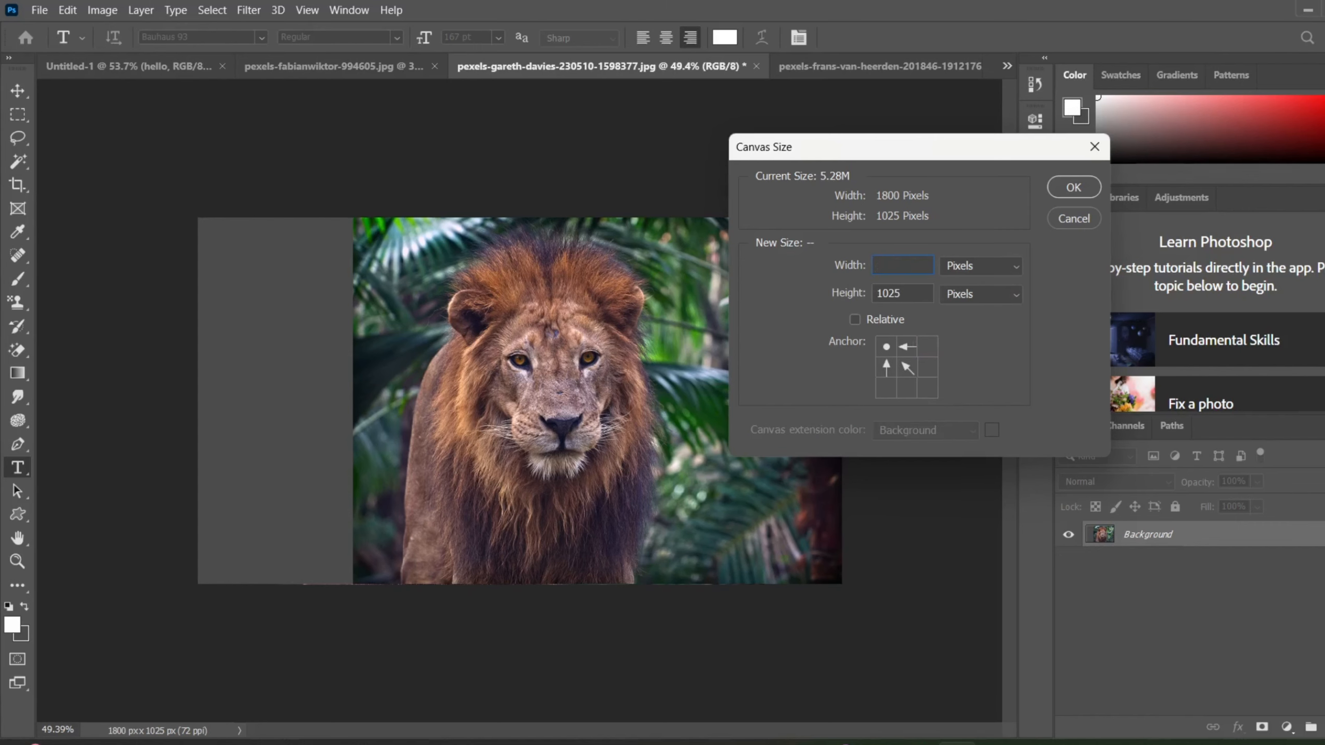
{"action": "type", "text": "2000"}
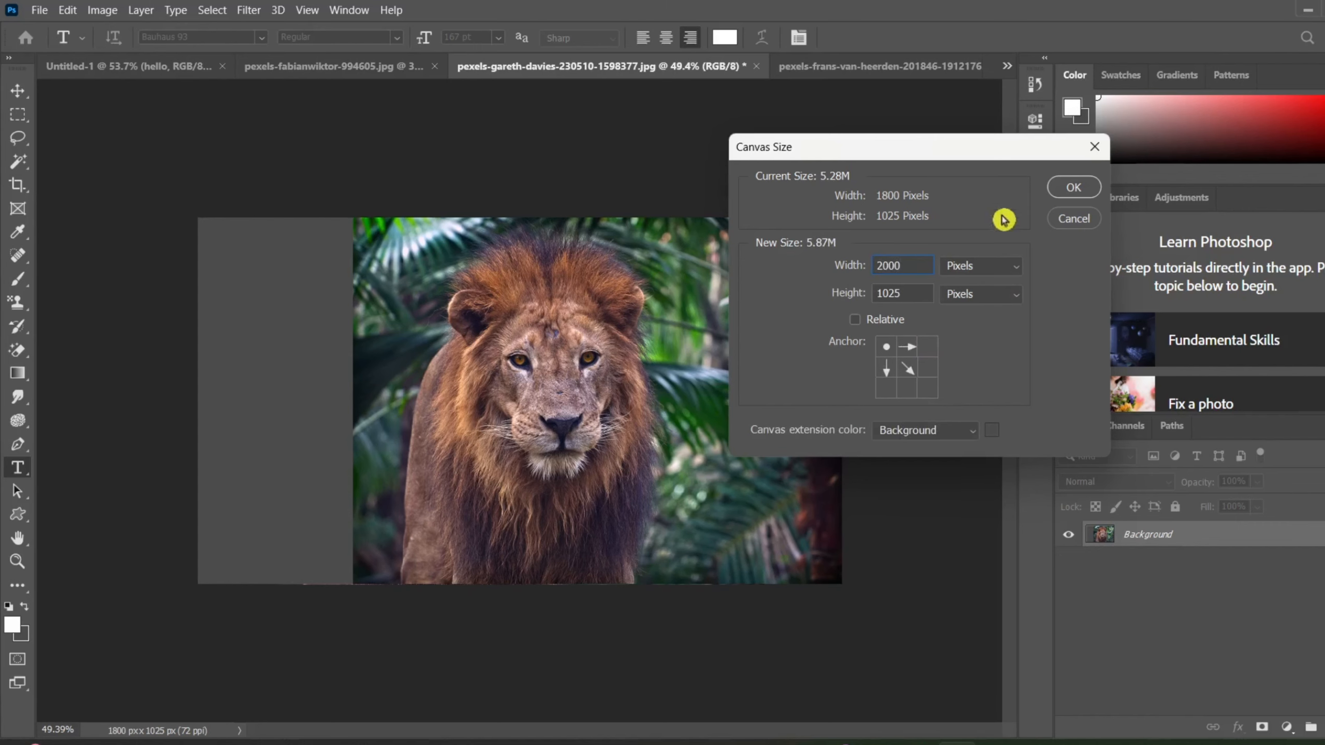
{"action": "left_click", "coordinate": [1065, 188]}
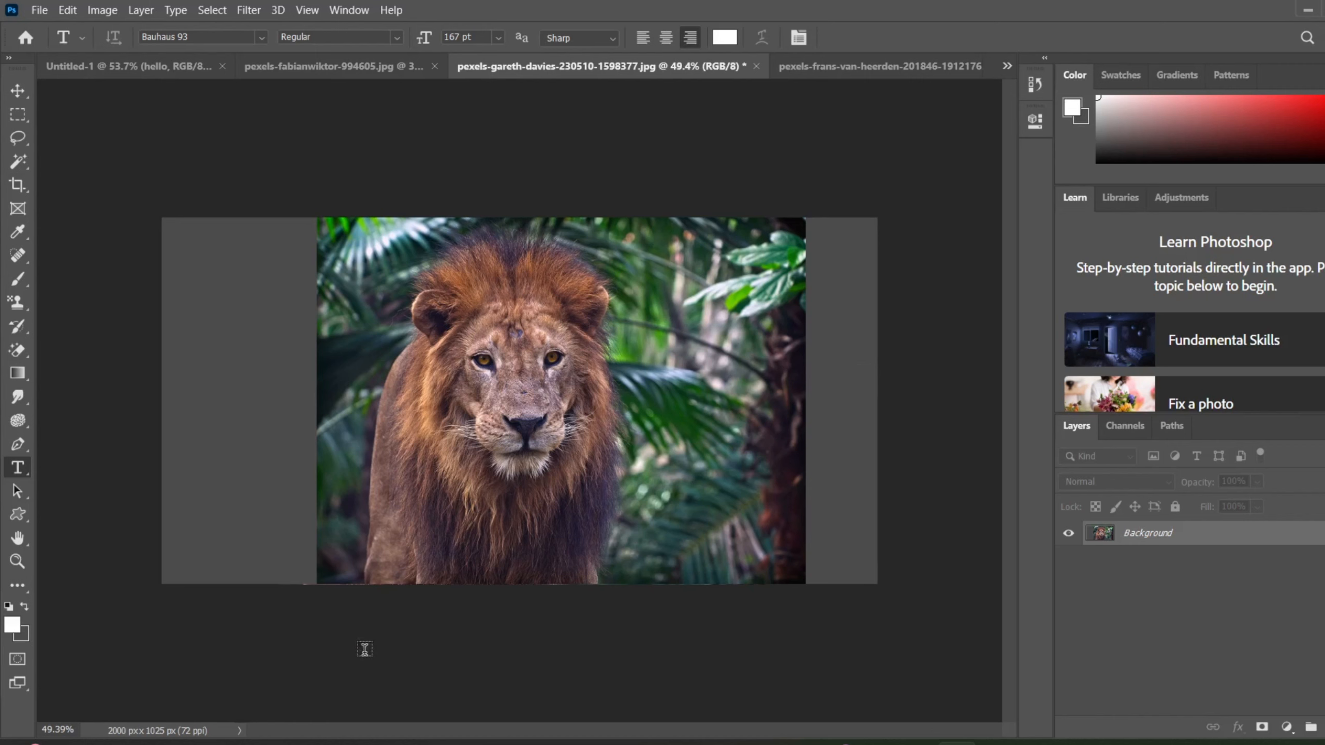
Anchor the lion photo at the middle of its upper edge and reduce the canvas width to 1800 pixels, accepting the clipping.
{"action": "left_click", "coordinate": [102, 10]}
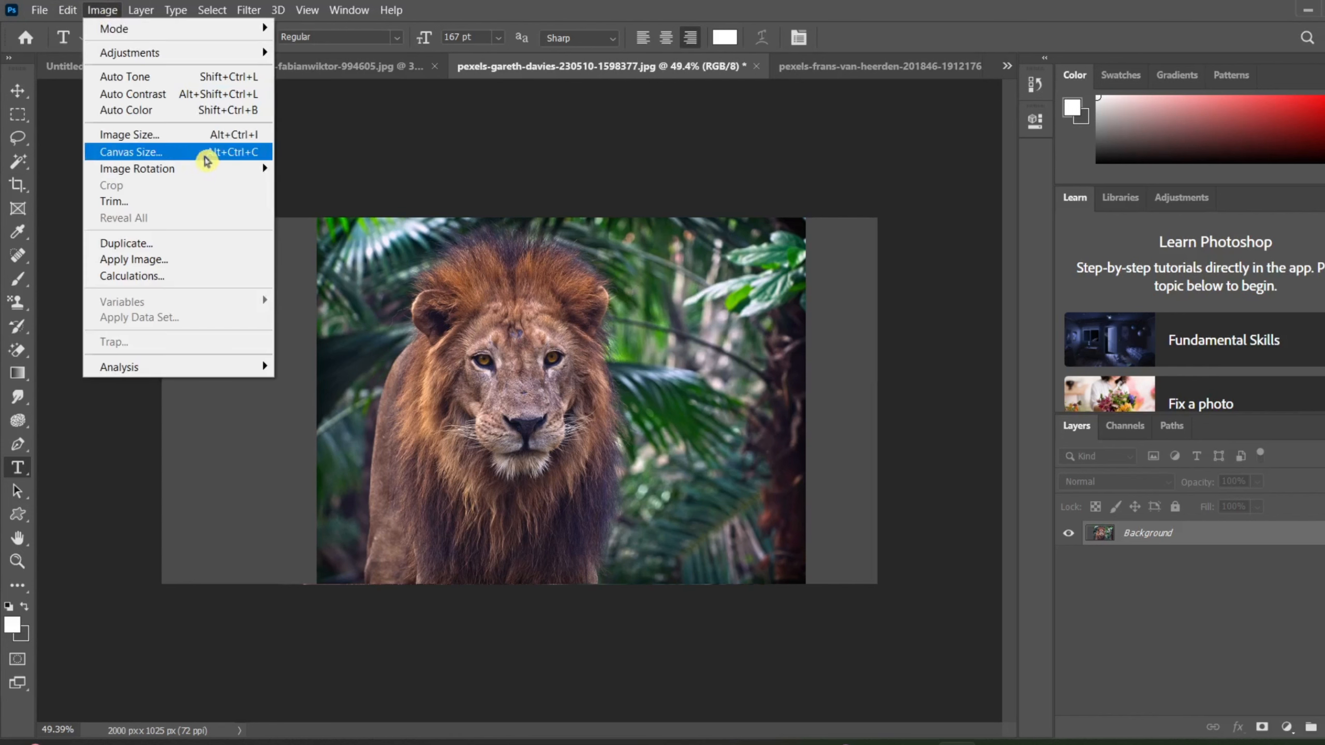
{"action": "left_click", "coordinate": [206, 152]}
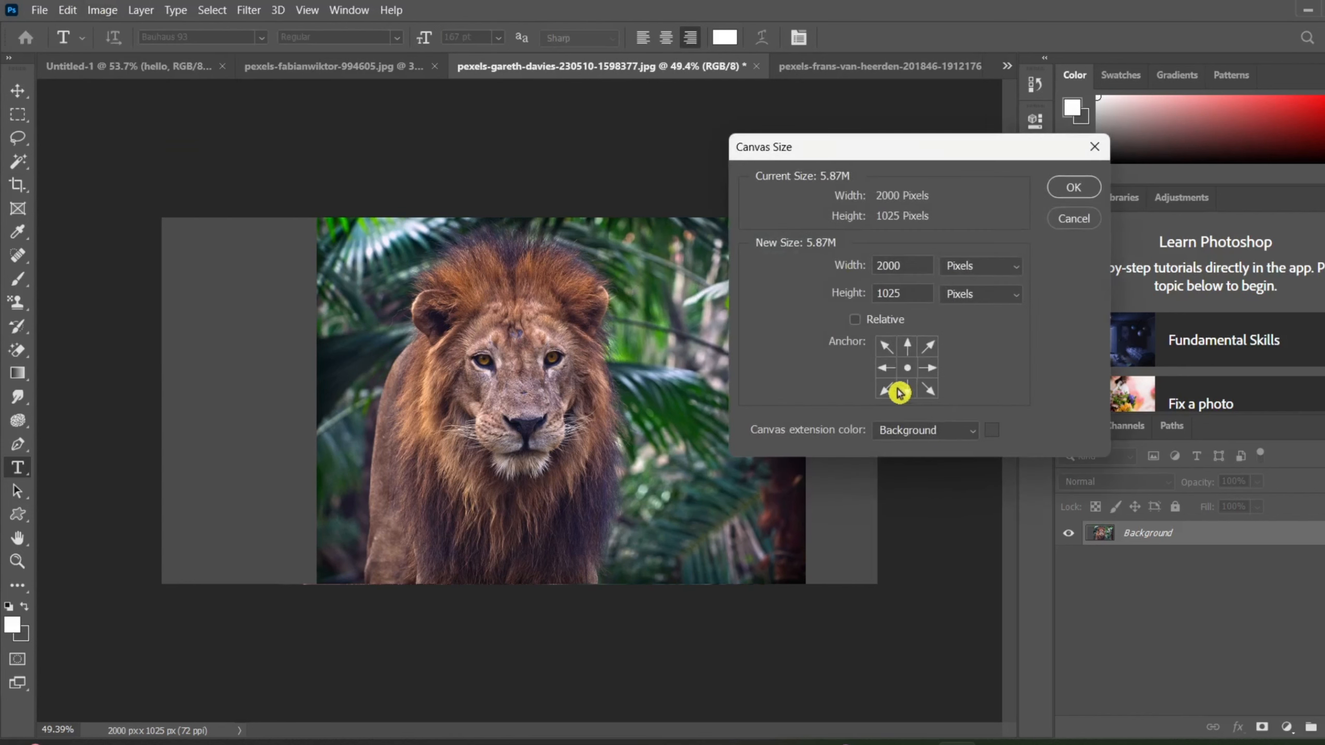
{"action": "left_click", "coordinate": [909, 350]}
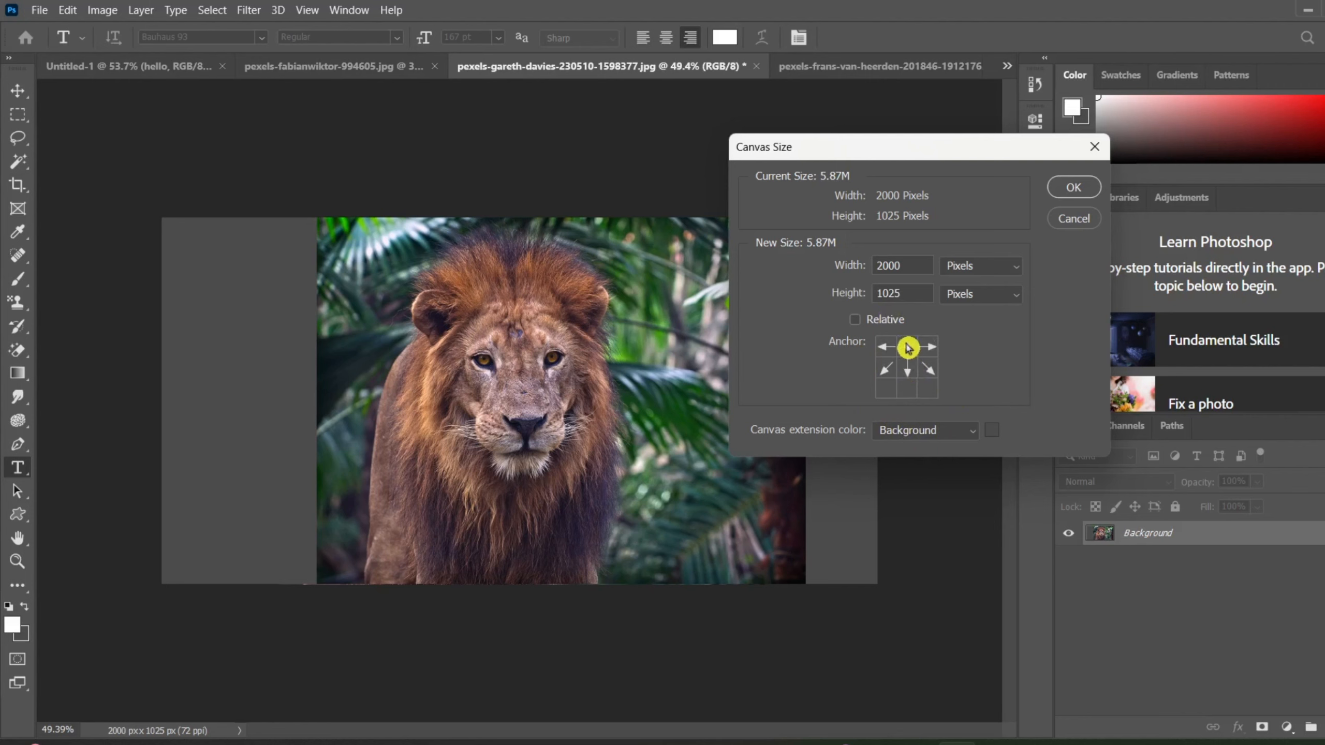
{"action": "left_click", "coordinate": [909, 395]}
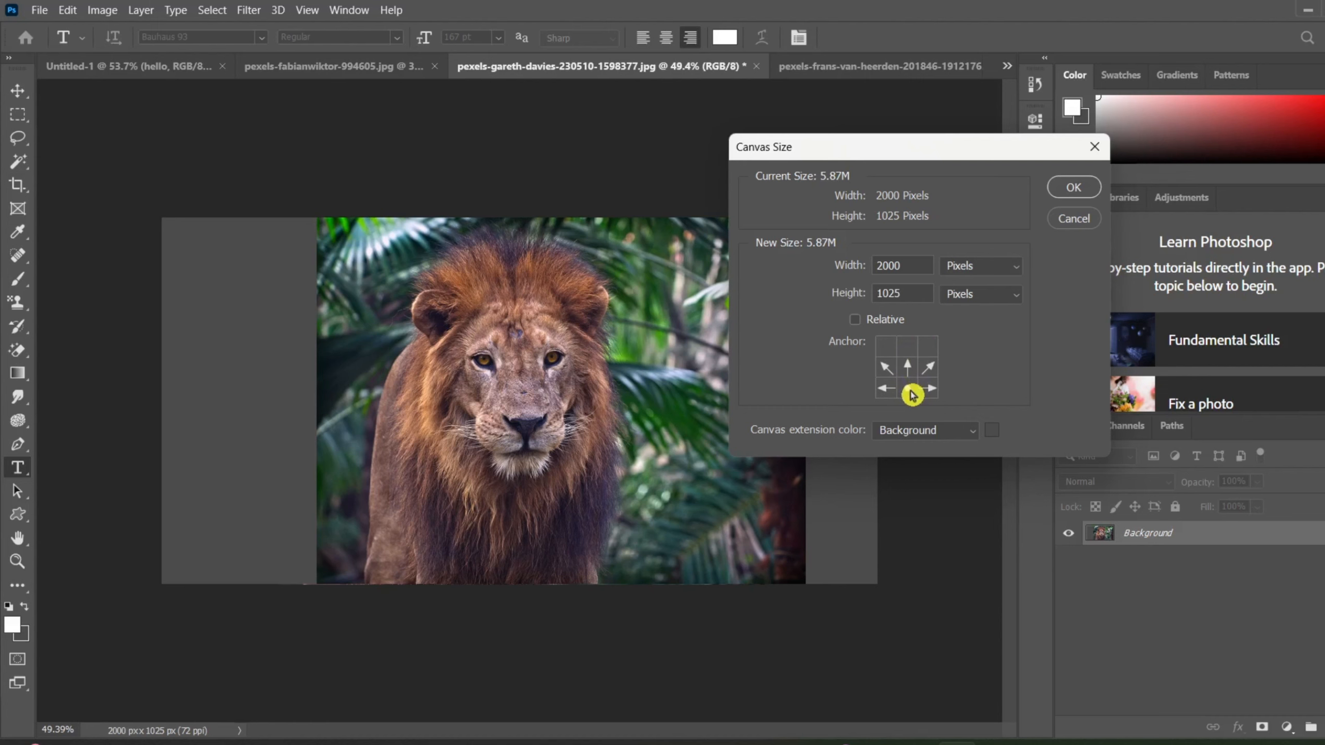
{"action": "left_click", "coordinate": [906, 346]}
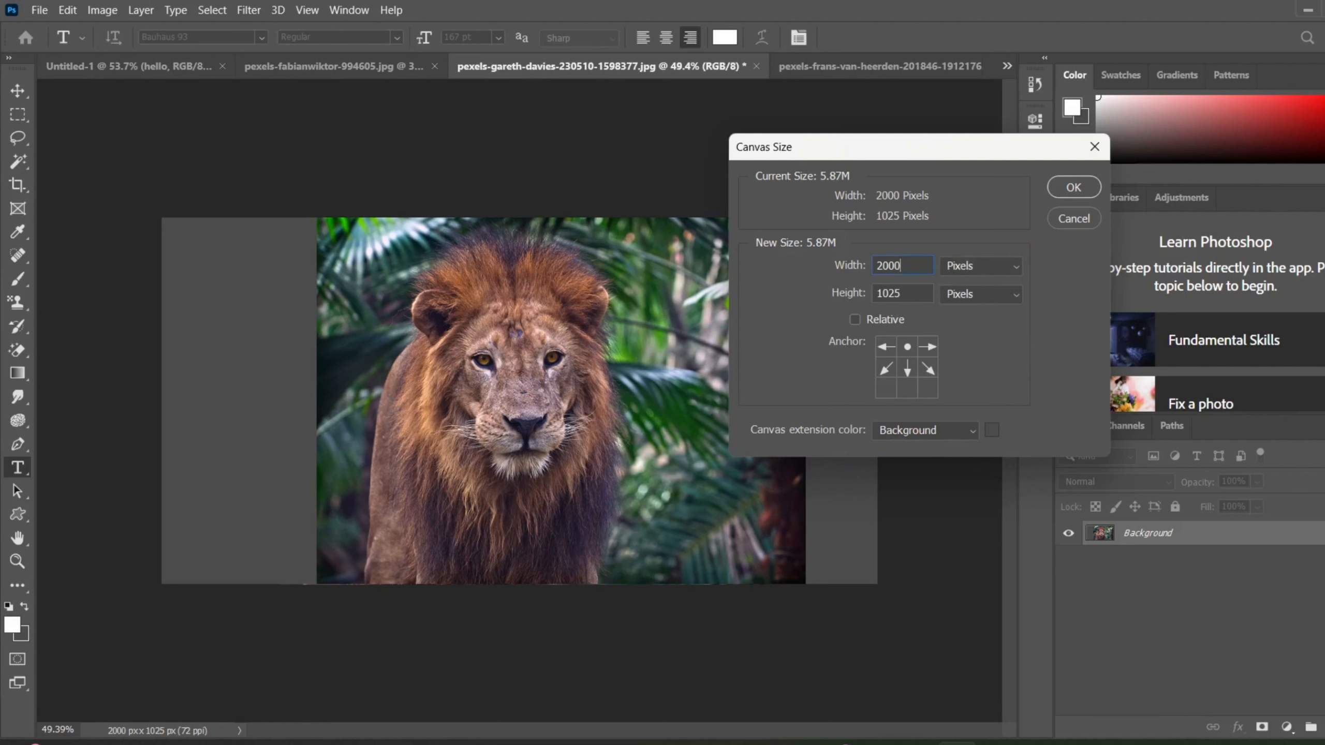
{"action": "key", "text": "BackSpace"}
{"action": "key", "text": "BackSpace"}
{"action": "key", "text": "BackSpace"}
{"action": "key", "text": "BackSpace"}
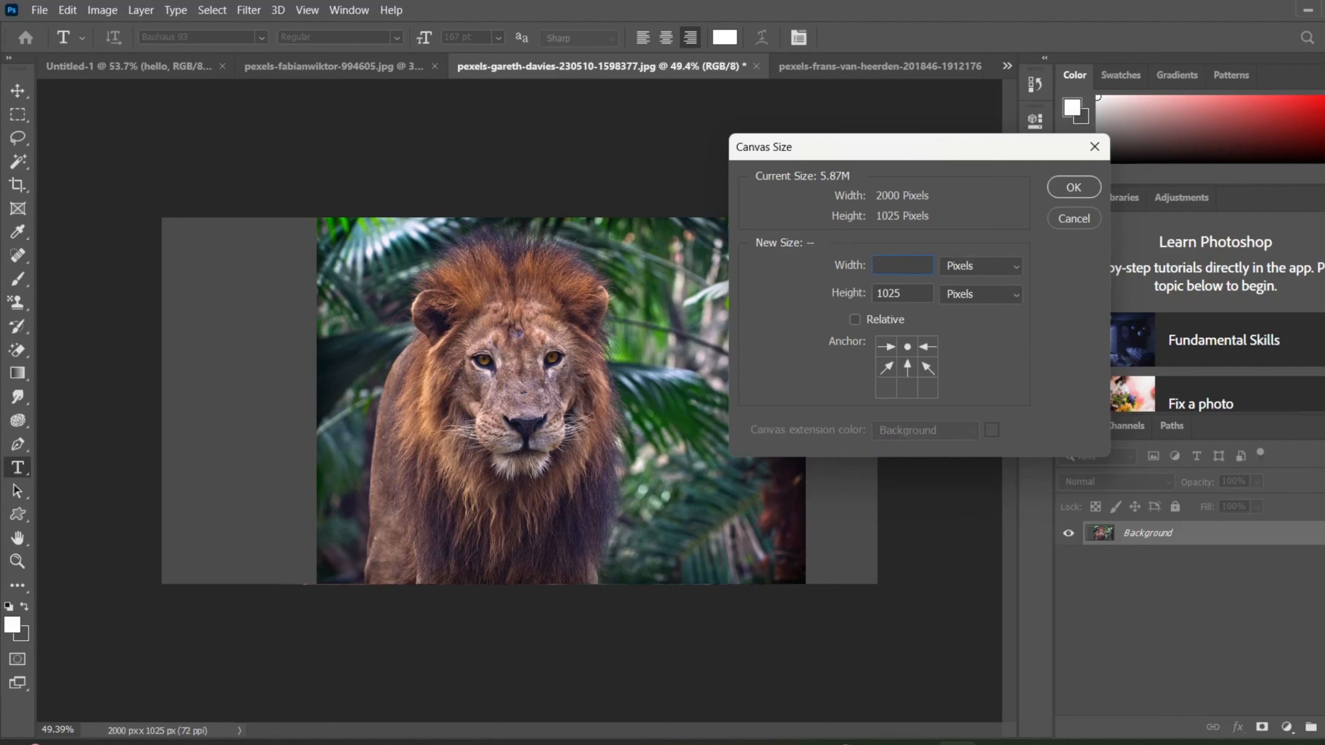
{"action": "type", "text": "1800"}
{"action": "left_click", "coordinate": [1074, 189]}
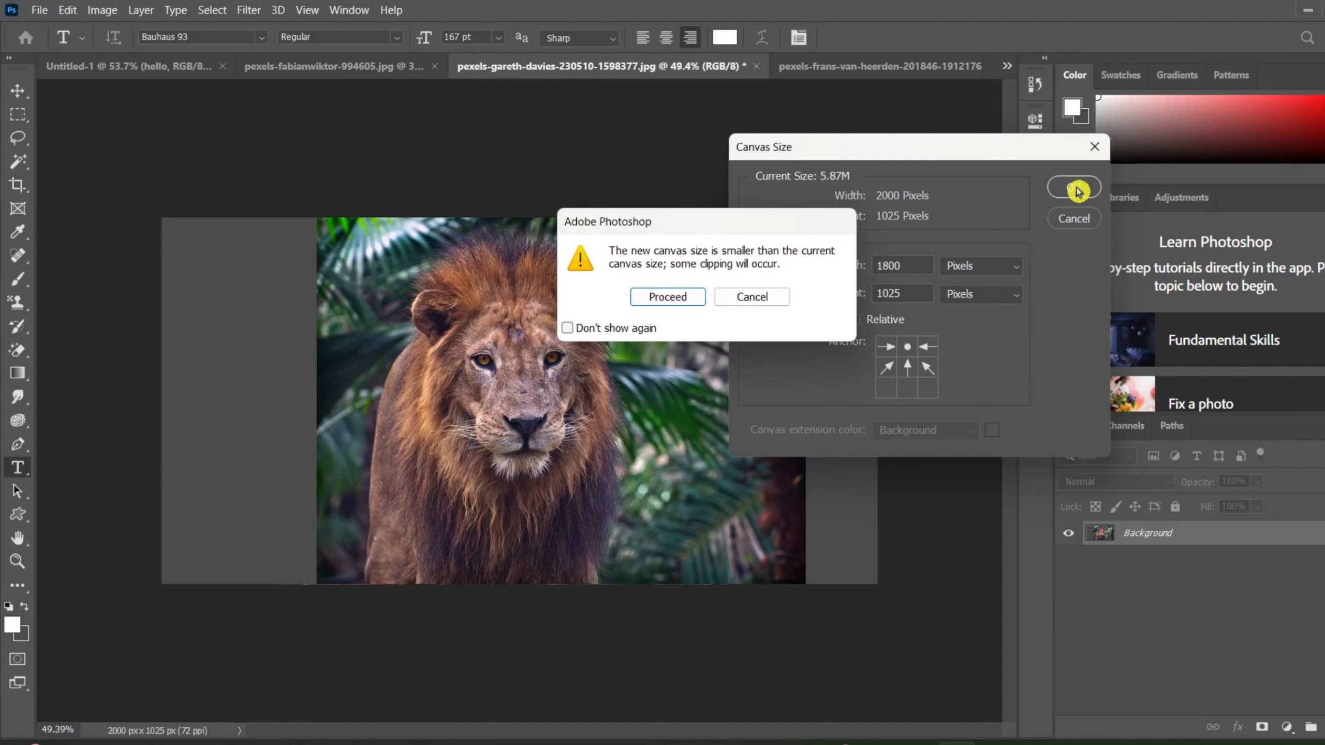
{"action": "left_click", "coordinate": [677, 299]}
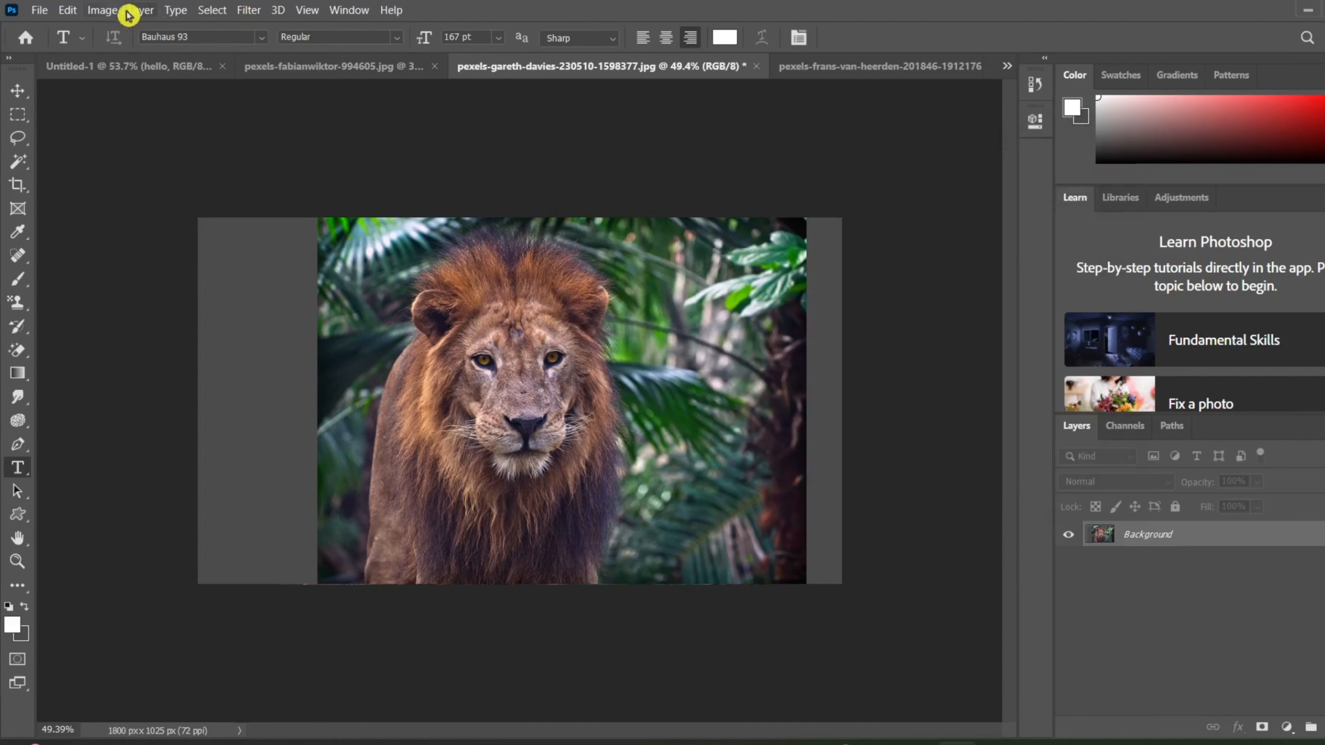
Enlarge the canvas to 2500 x 2000 pixels with the lion photo anchored at the middle of its upper edge.
{"action": "left_click", "coordinate": [107, 10]}
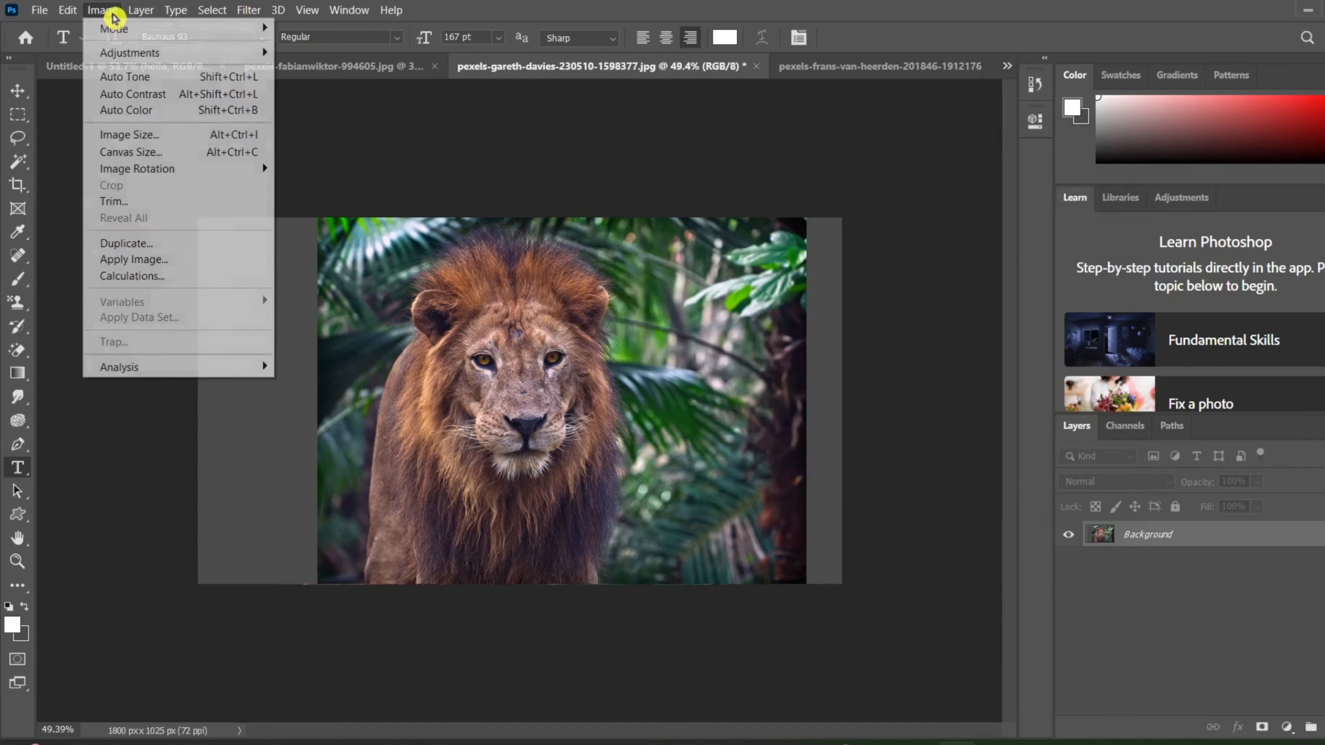
{"action": "left_click", "coordinate": [159, 153]}
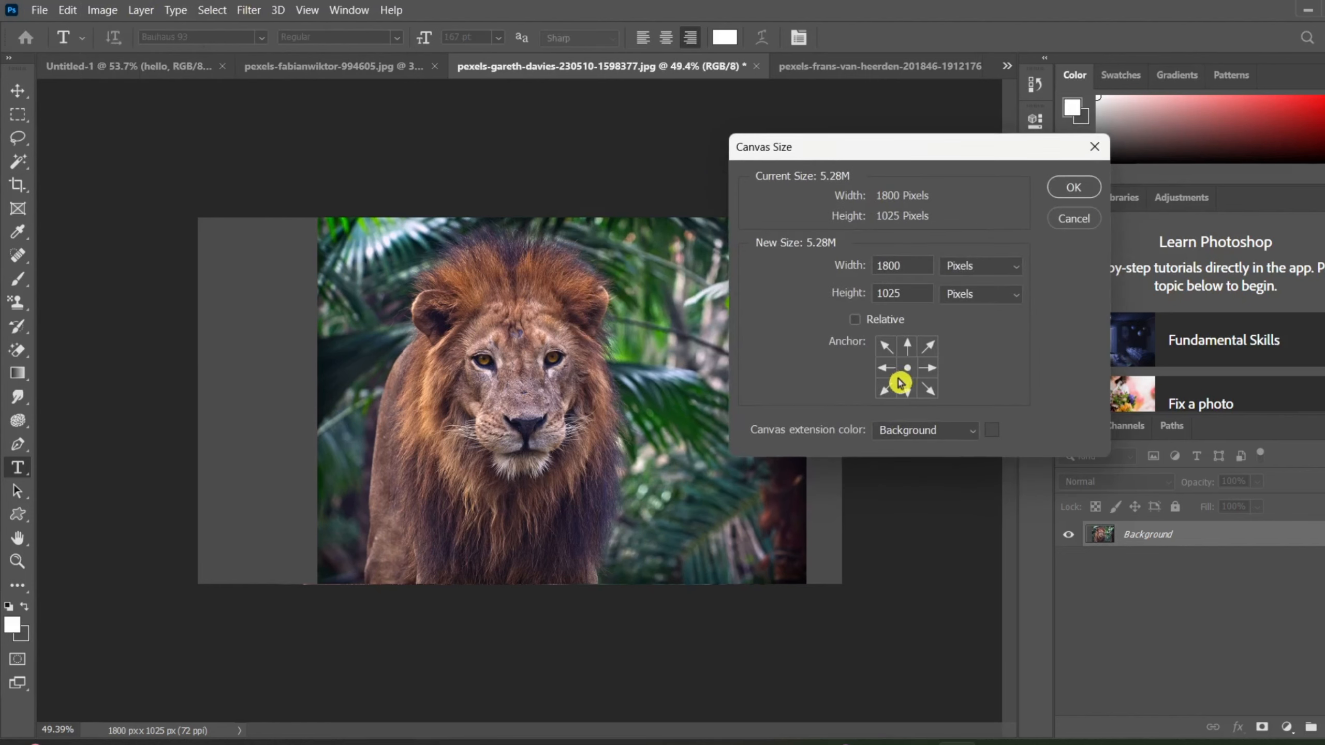
{"action": "left_click", "coordinate": [907, 347]}
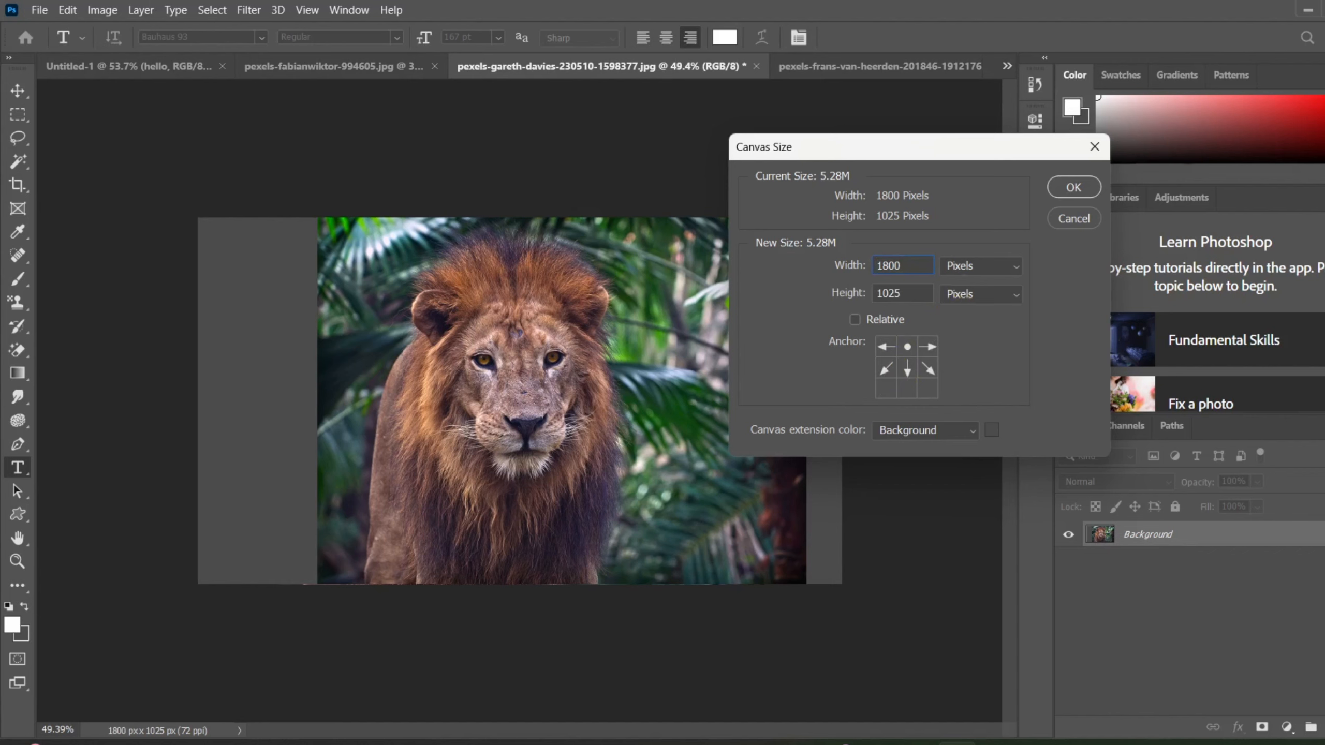
{"action": "key", "text": "ctrl+a"}
{"action": "key", "text": "BackSpace"}
{"action": "type", "text": "2"}
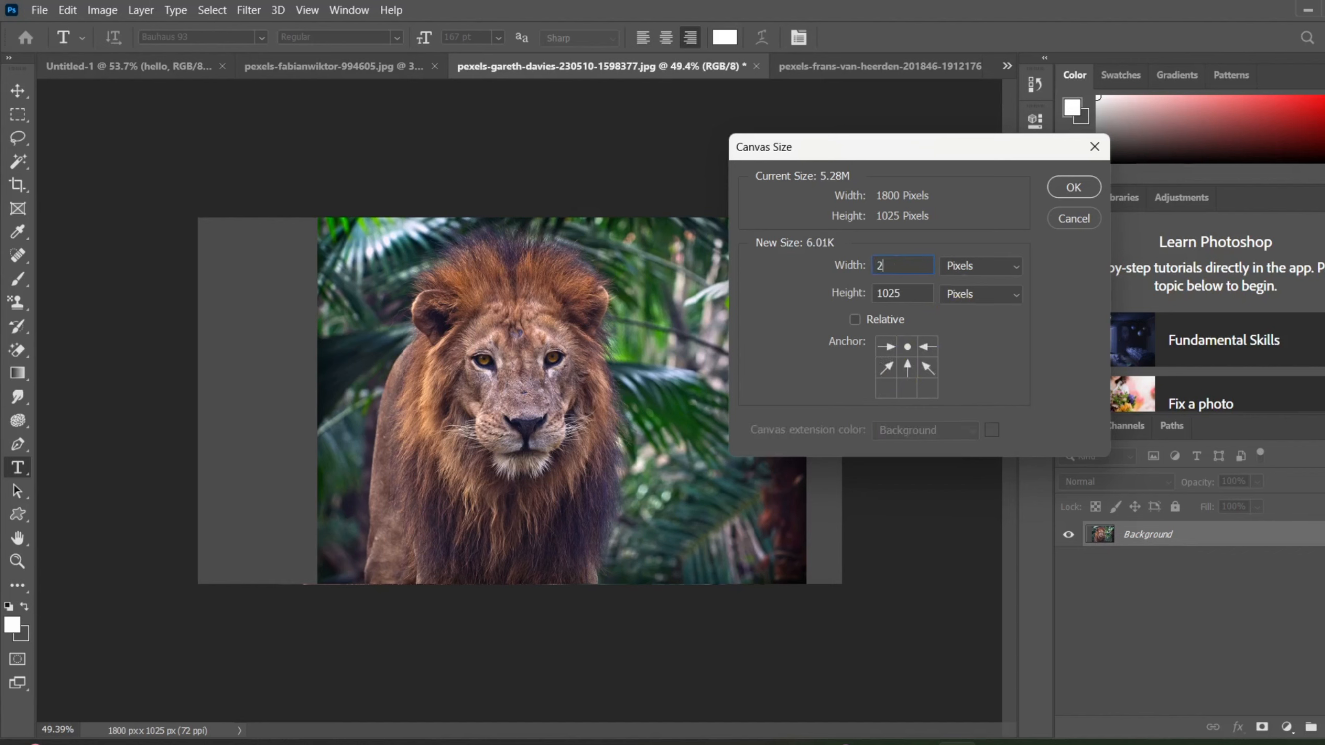
{"action": "type", "text": "500"}
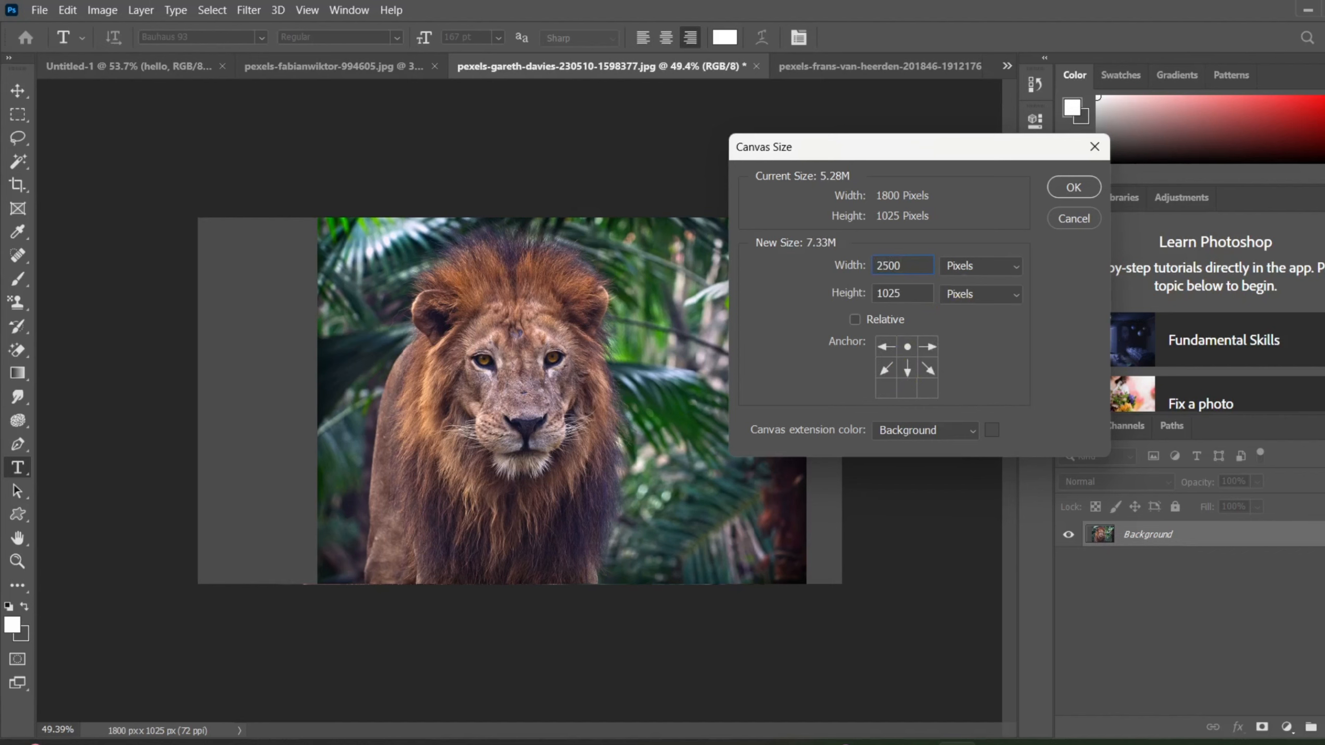
{"action": "key", "text": "Tab"}
{"action": "key", "text": "BackSpace"}
{"action": "type", "text": "1"}
{"action": "key", "text": "BackSpace"}
{"action": "type", "text": "2000"}
{"action": "left_click", "coordinate": [1088, 192]}
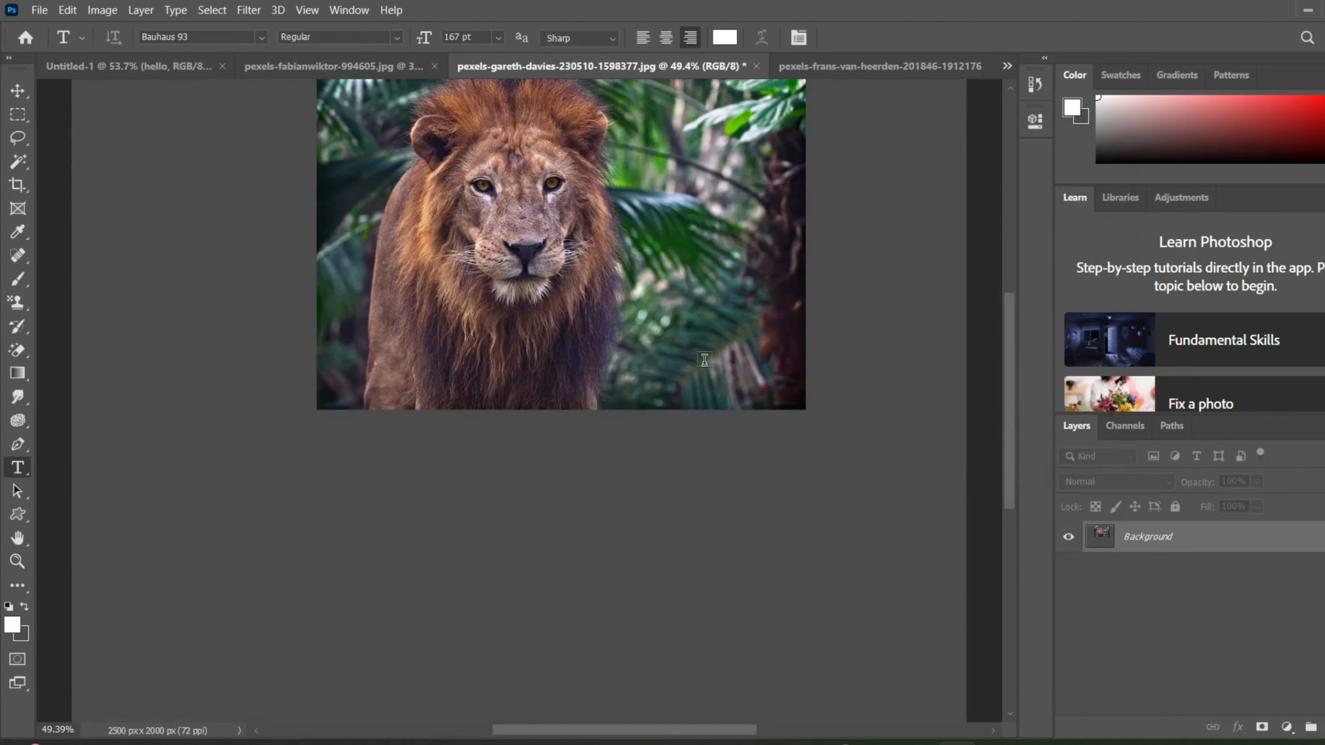
Reduce the canvas height to 500 pixels with the anchor at the middle of the upper edge, accepting the clipping.
{"action": "scroll", "coordinate": [705, 360], "scroll_direction": "down", "scroll_amount": 6}
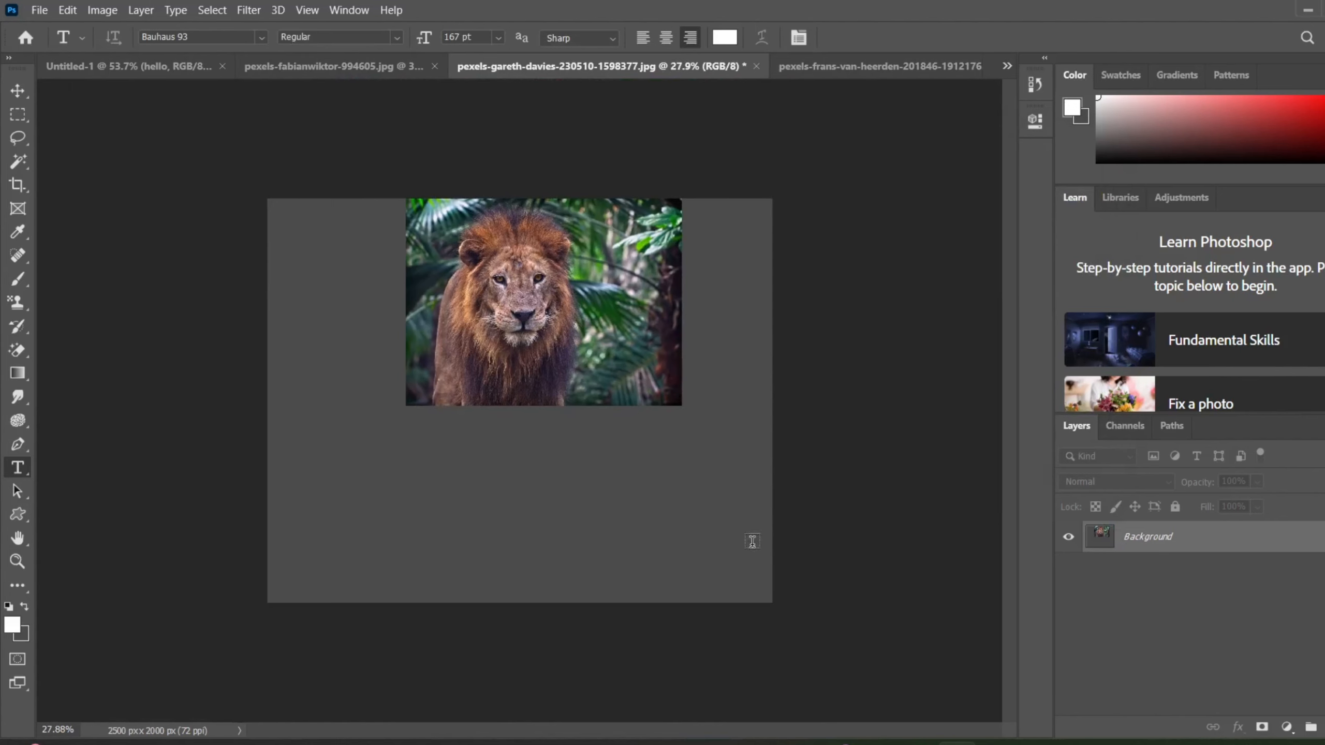
{"action": "scroll", "coordinate": [574, 405], "scroll_direction": "up", "scroll_amount": 2}
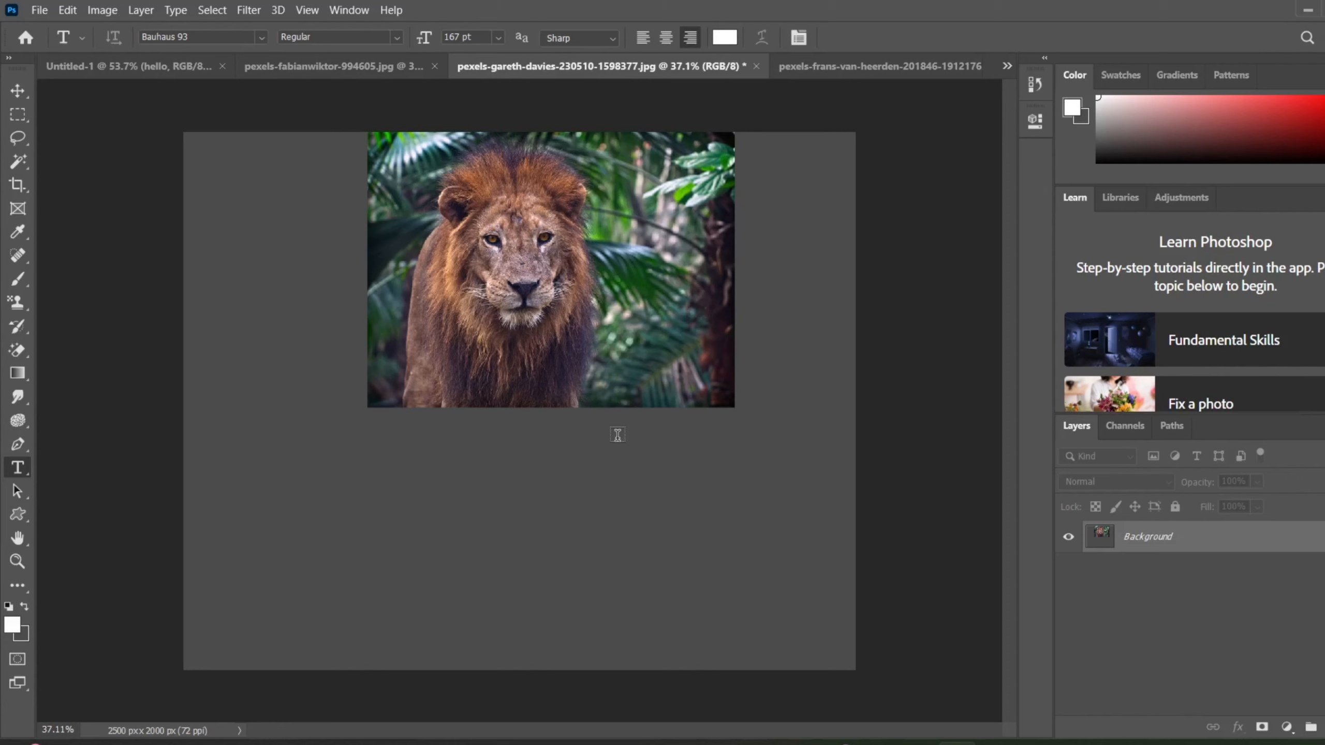
{"action": "left_click", "coordinate": [94, 6]}
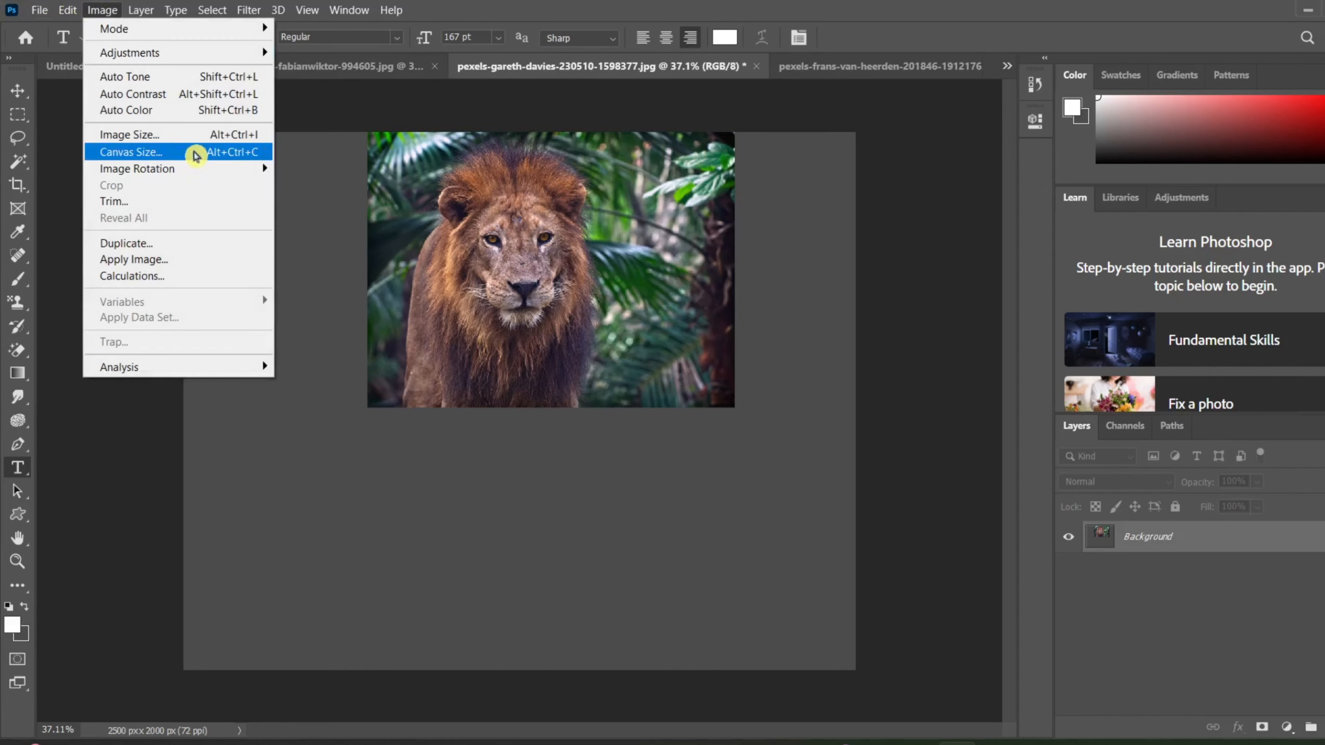
{"action": "left_click", "coordinate": [195, 152]}
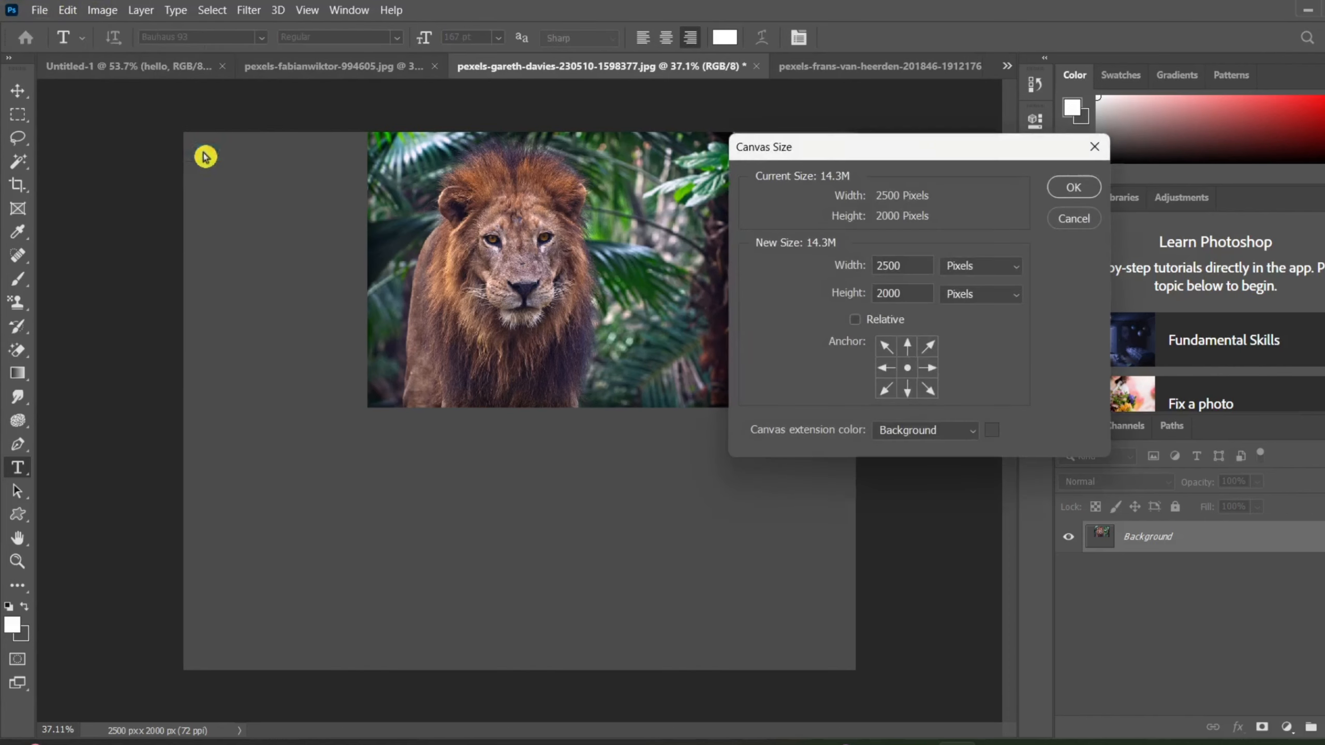
{"action": "left_click", "coordinate": [901, 348]}
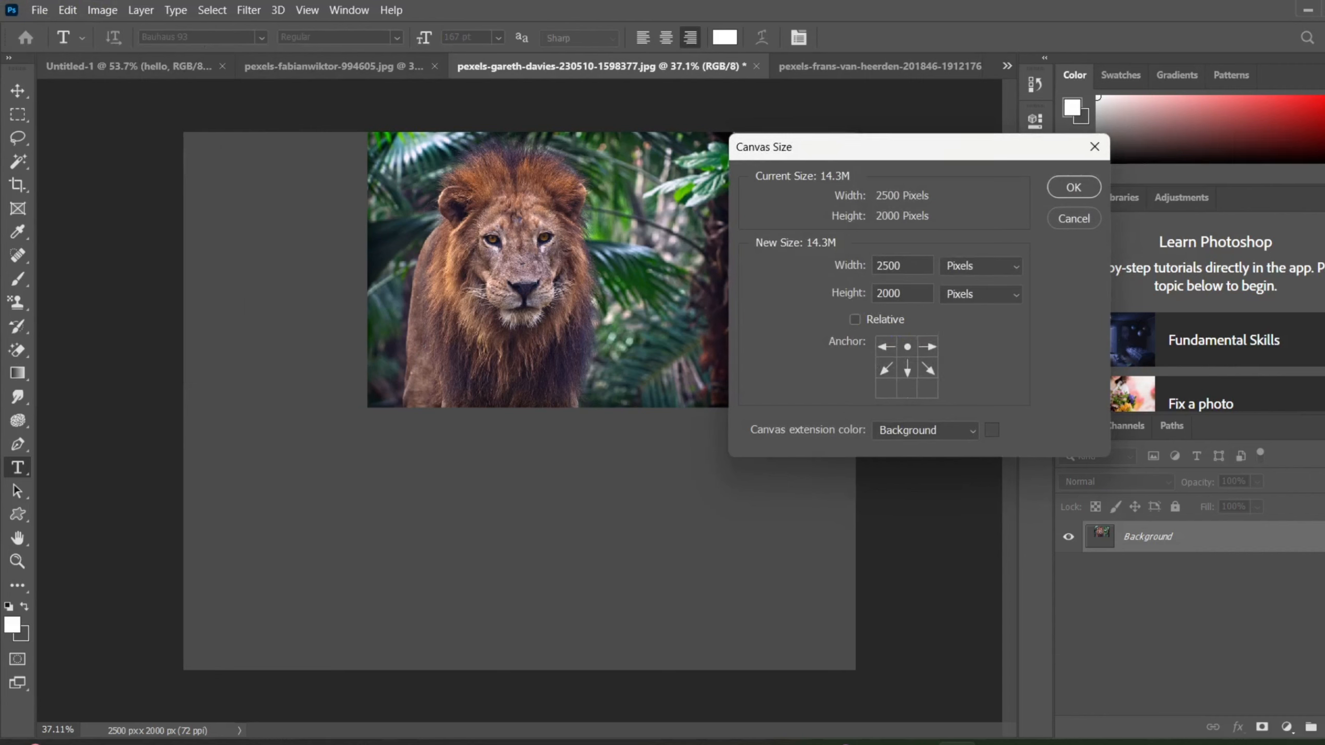
{"action": "key", "text": "BackSpace"}
{"action": "key", "text": "BackSpace"}
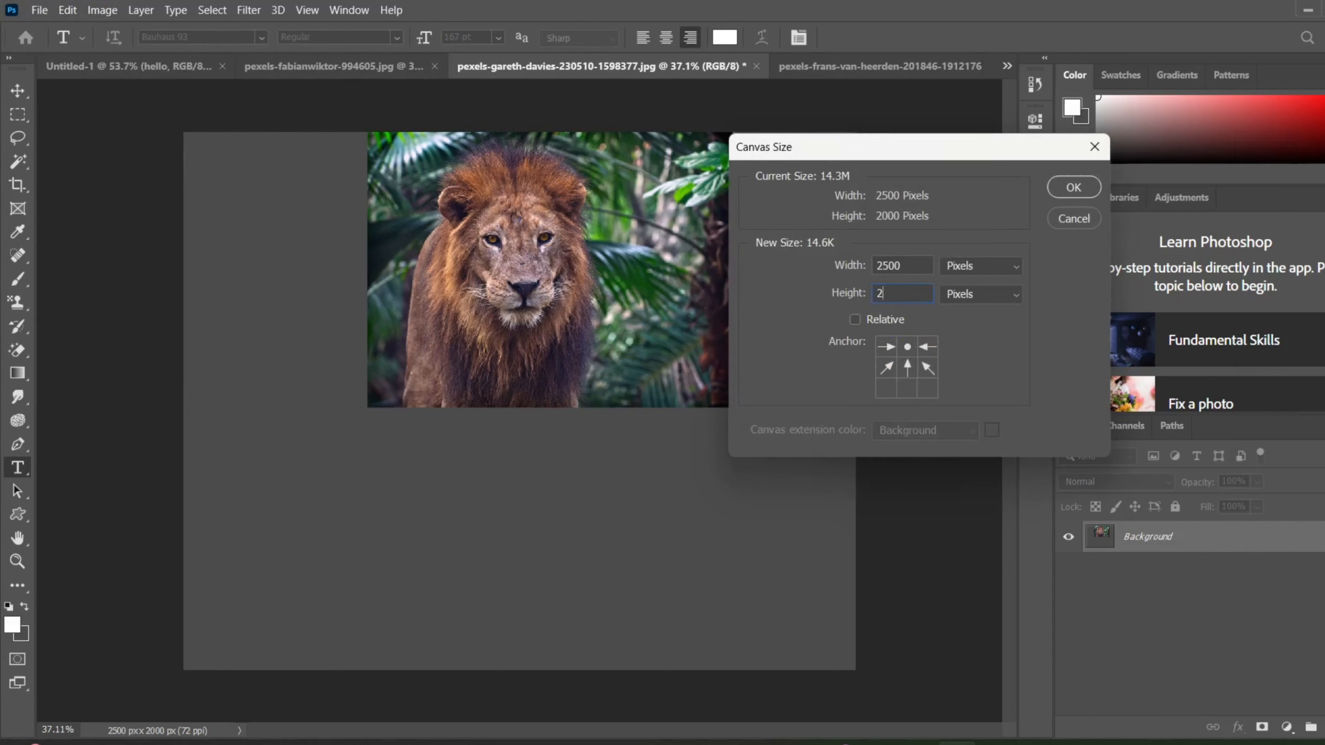
{"action": "key", "text": "BackSpace"}
{"action": "type", "text": "500"}
{"action": "left_click", "coordinate": [1087, 186]}
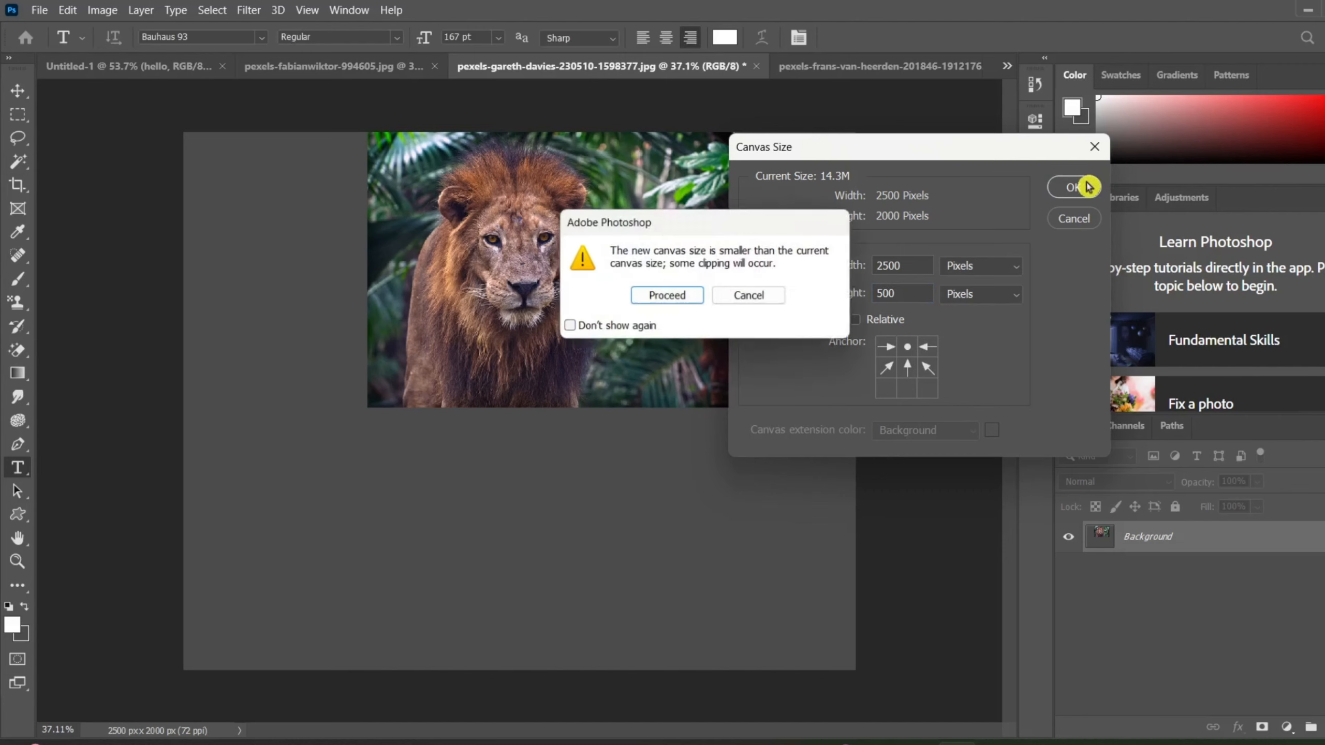
{"action": "left_click", "coordinate": [647, 297]}
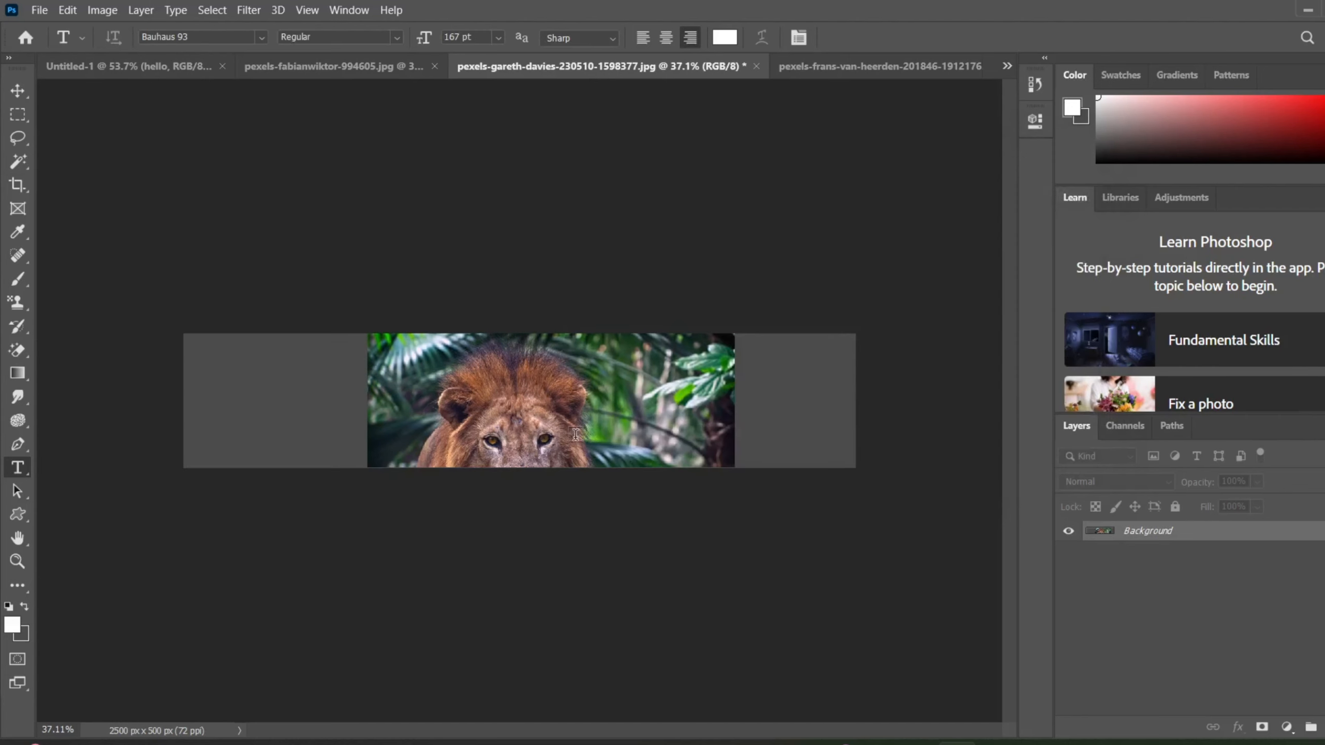
Undo all the canvas size changes to restore the lion photo without extra canvas around it.
{"action": "scroll", "coordinate": [578, 443], "scroll_direction": "up", "scroll_amount": 3}
{"action": "scroll", "coordinate": [577, 442], "scroll_direction": "down", "scroll_amount": 3}
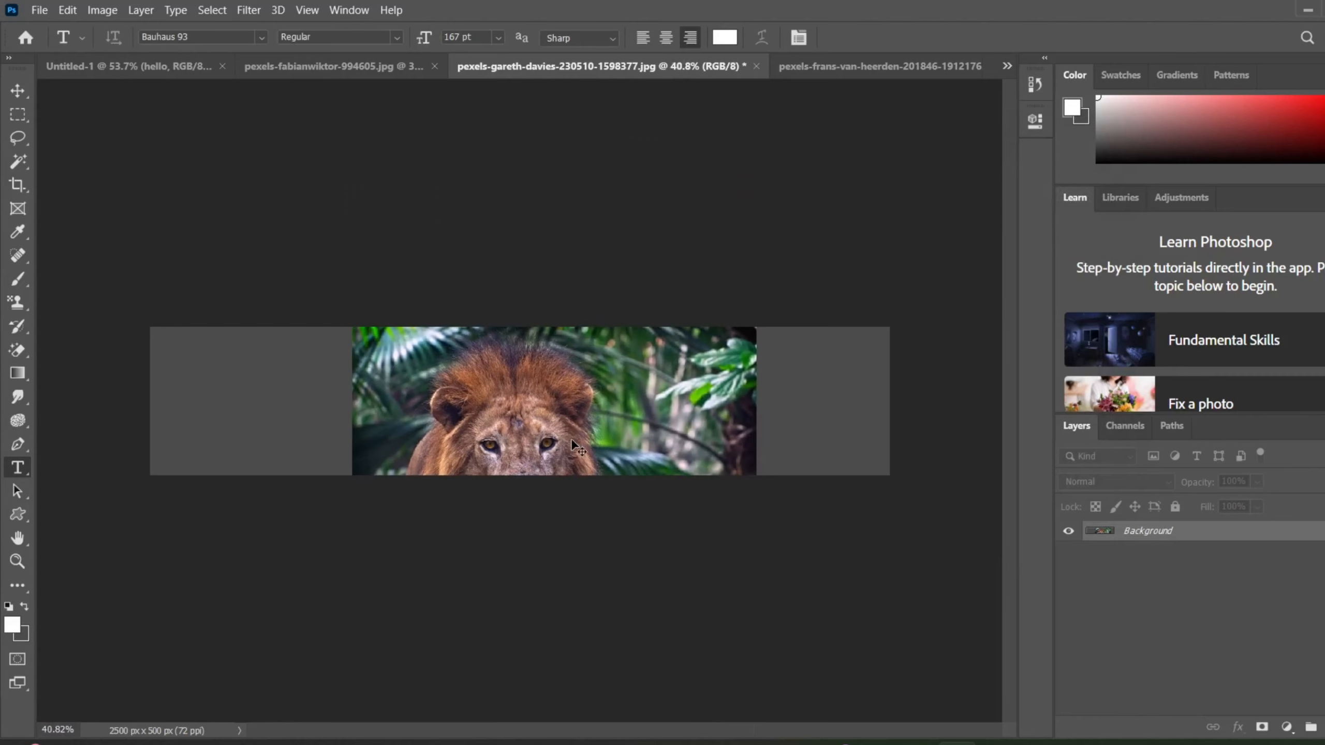
{"action": "key", "text": "ctrl+z"}
{"action": "key", "text": "ctrl+z"}
{"action": "key", "text": "ctrl+z"}
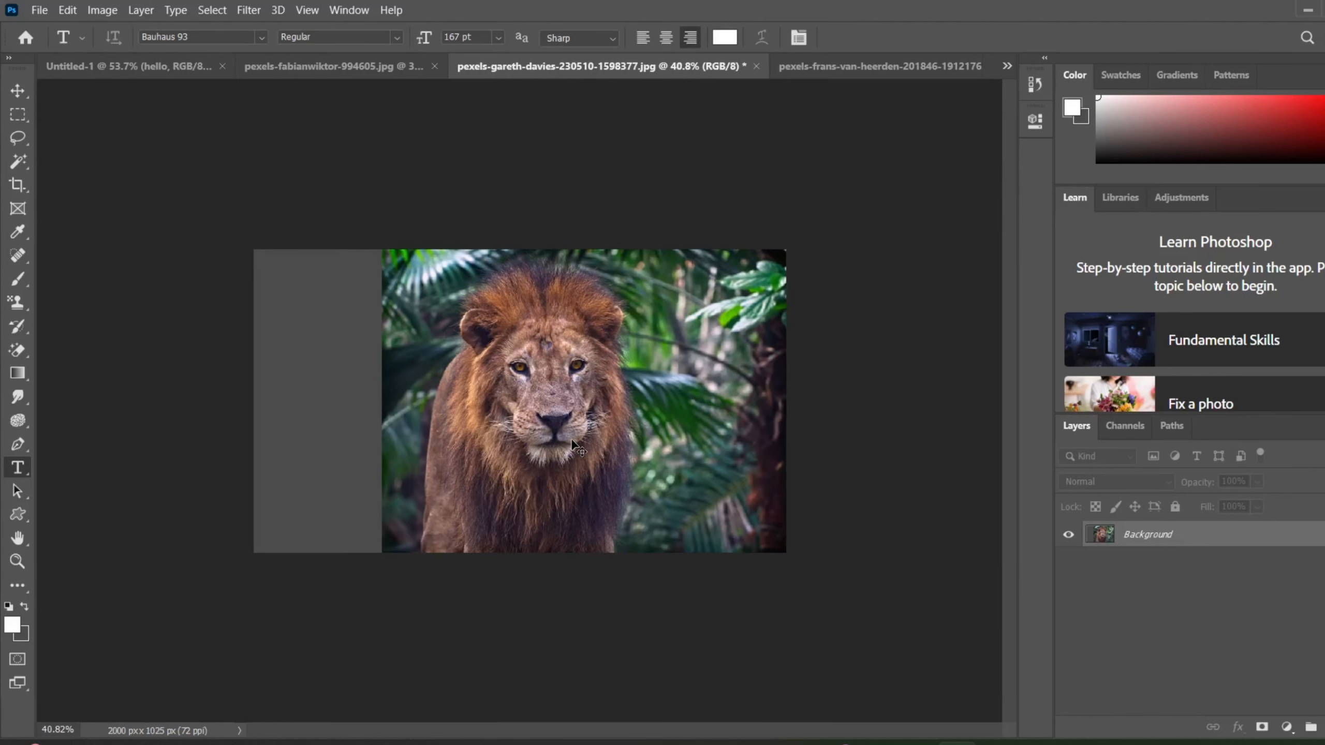
{"action": "key", "text": "ctrl+z"}
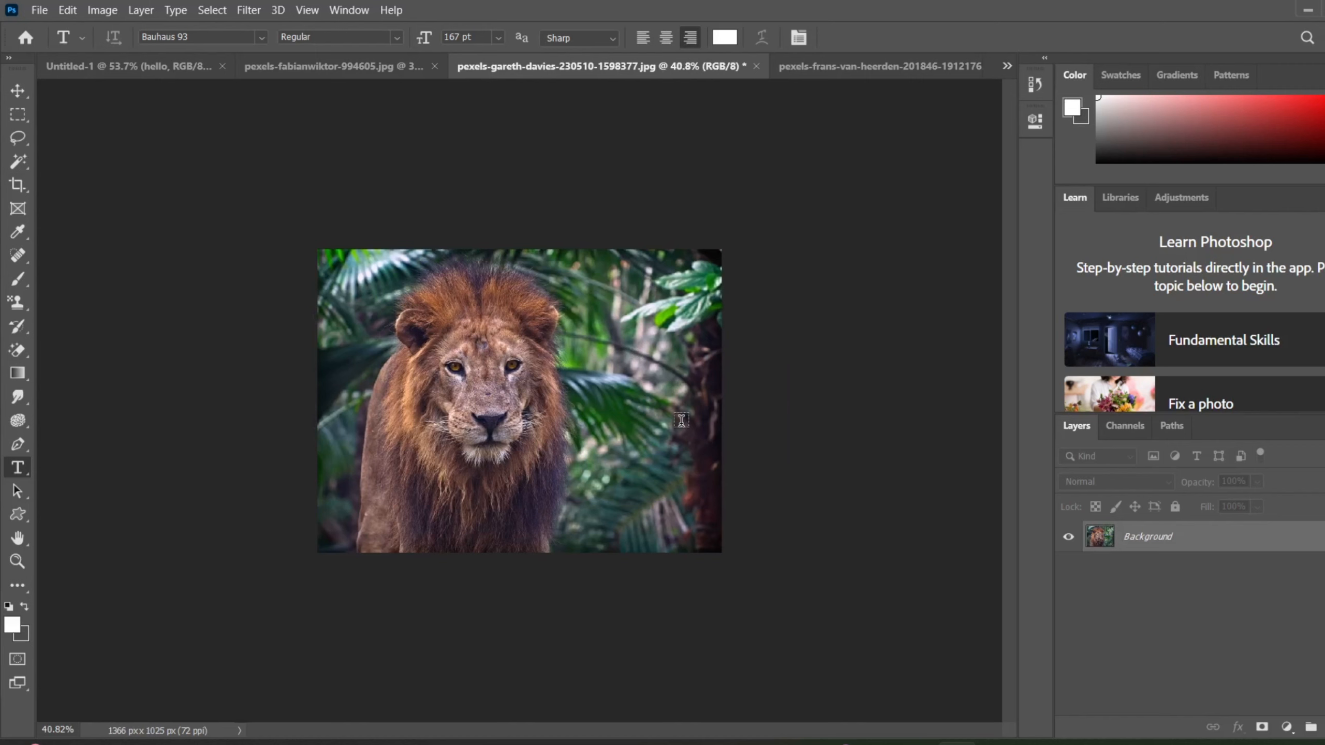
{"action": "right_click", "coordinate": [608, 373]}
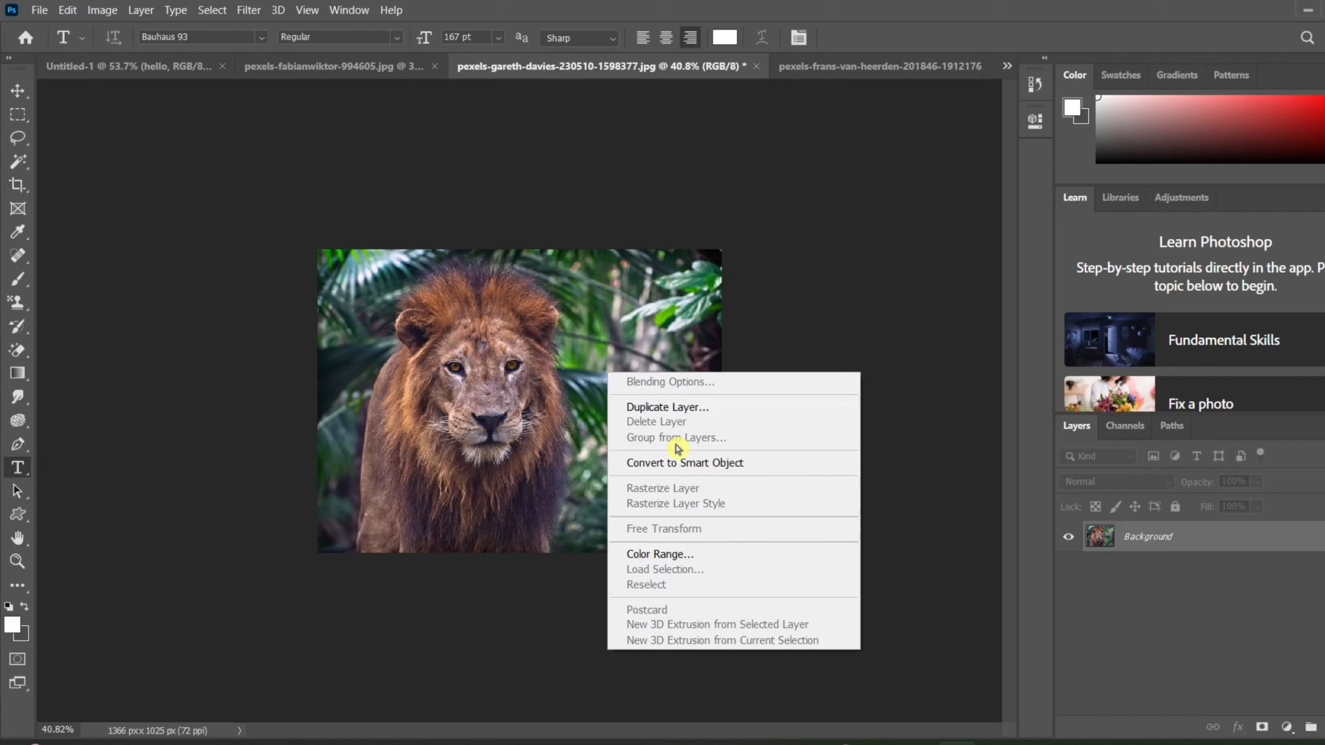
Rotate the lion image by 180°.
{"action": "left_click", "coordinate": [495, 179]}
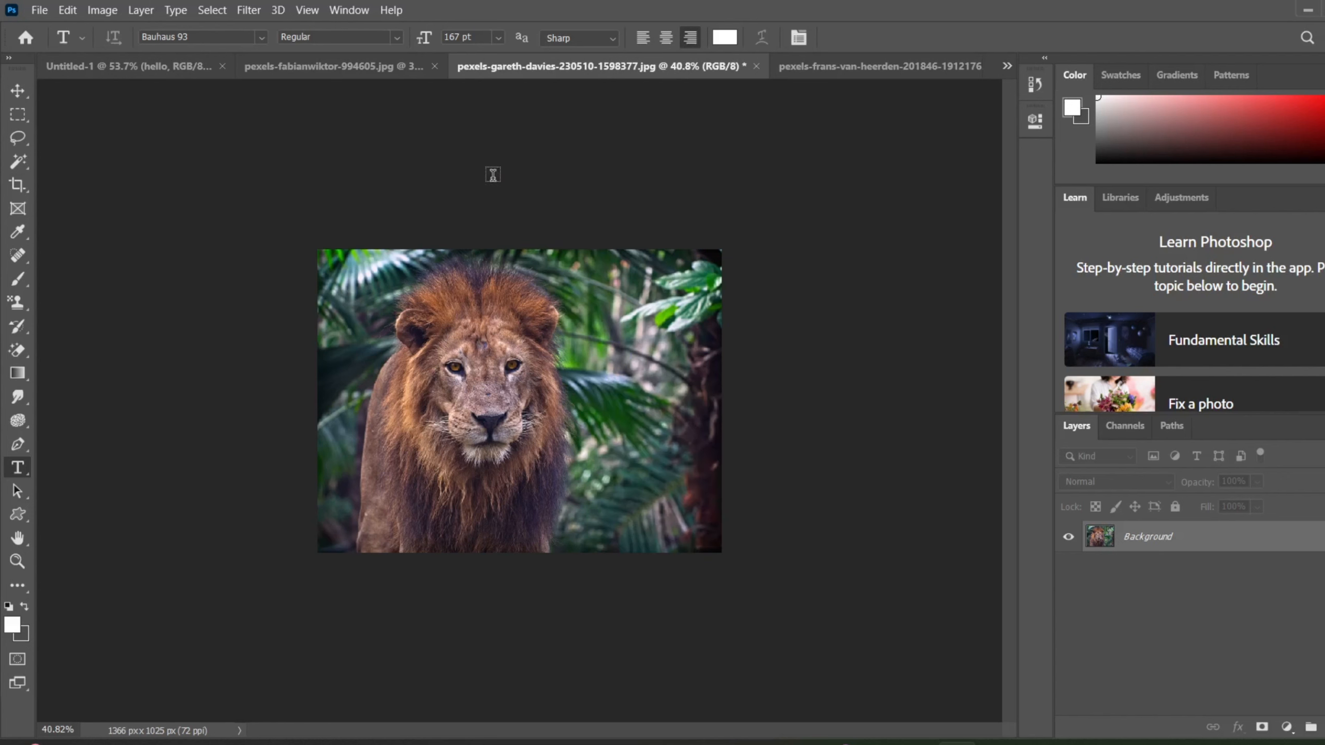
{"action": "left_click", "coordinate": [102, 11]}
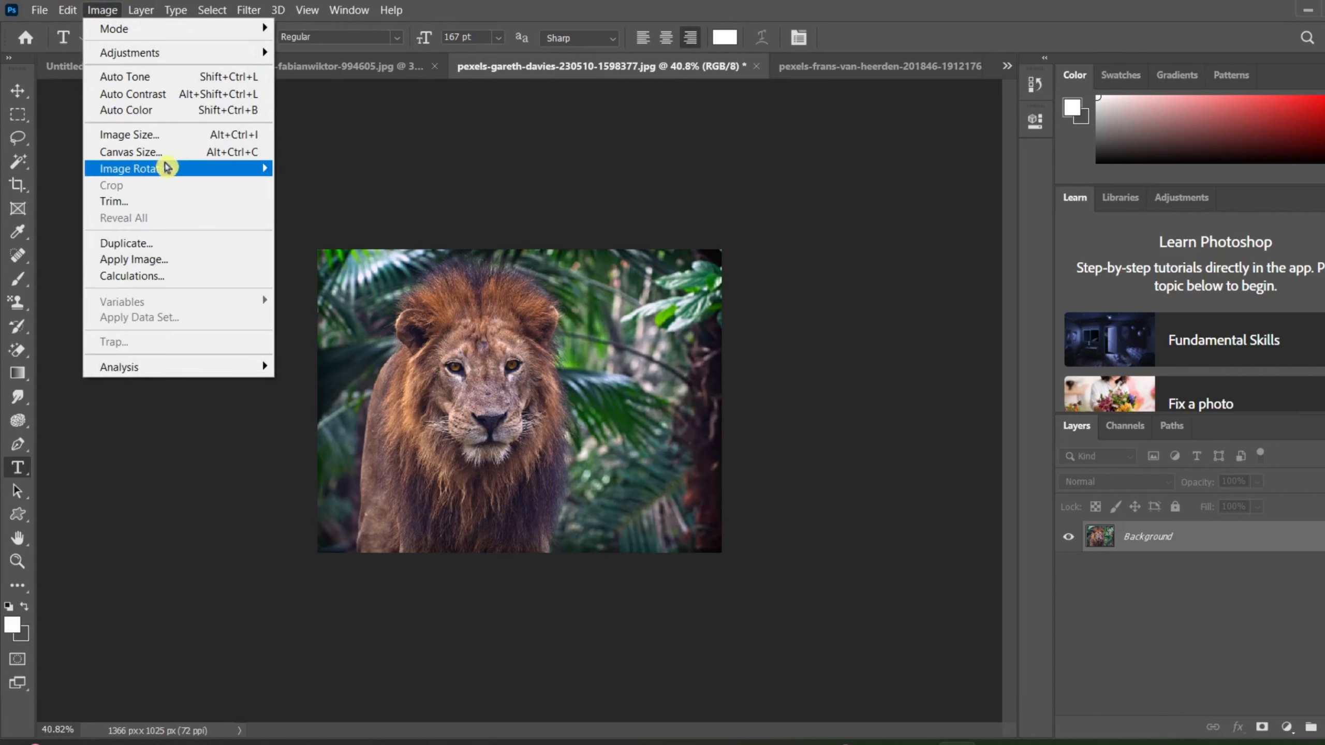
{"action": "mouse_move", "coordinate": [168, 168]}
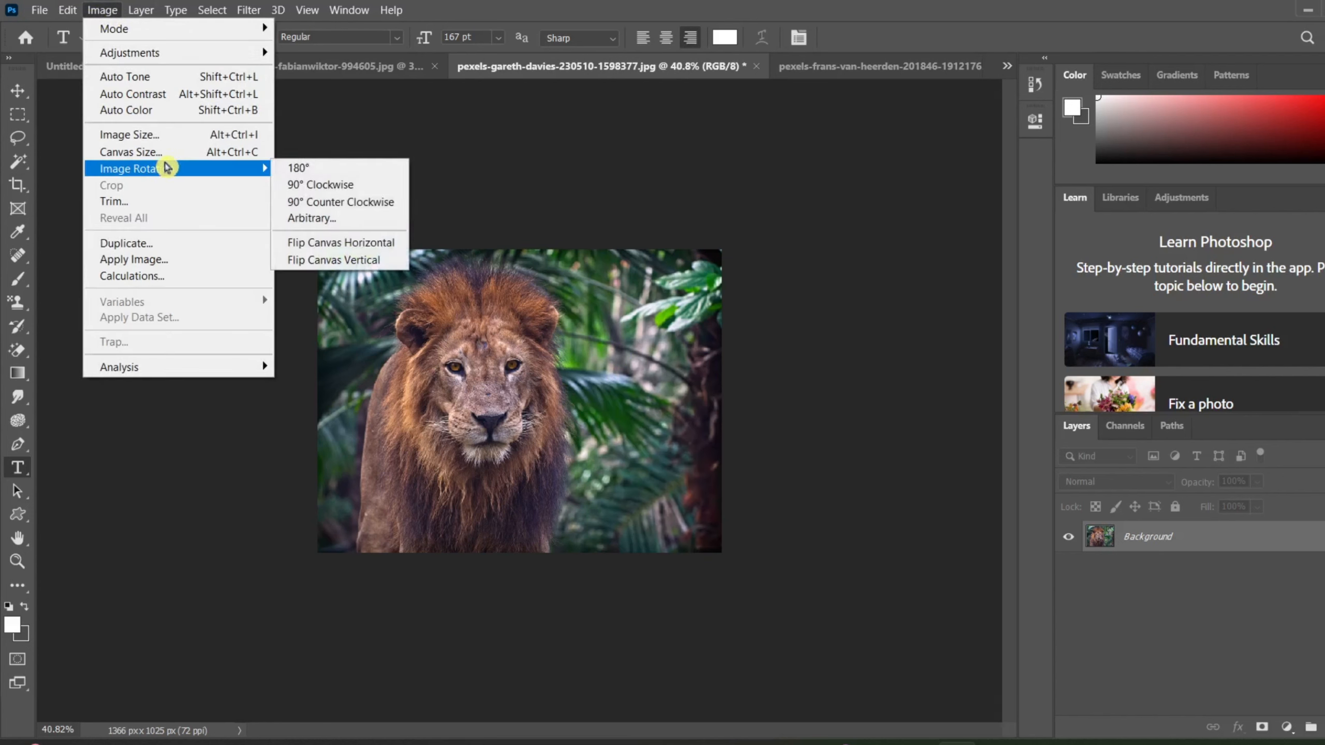
{"action": "left_click", "coordinate": [301, 169]}
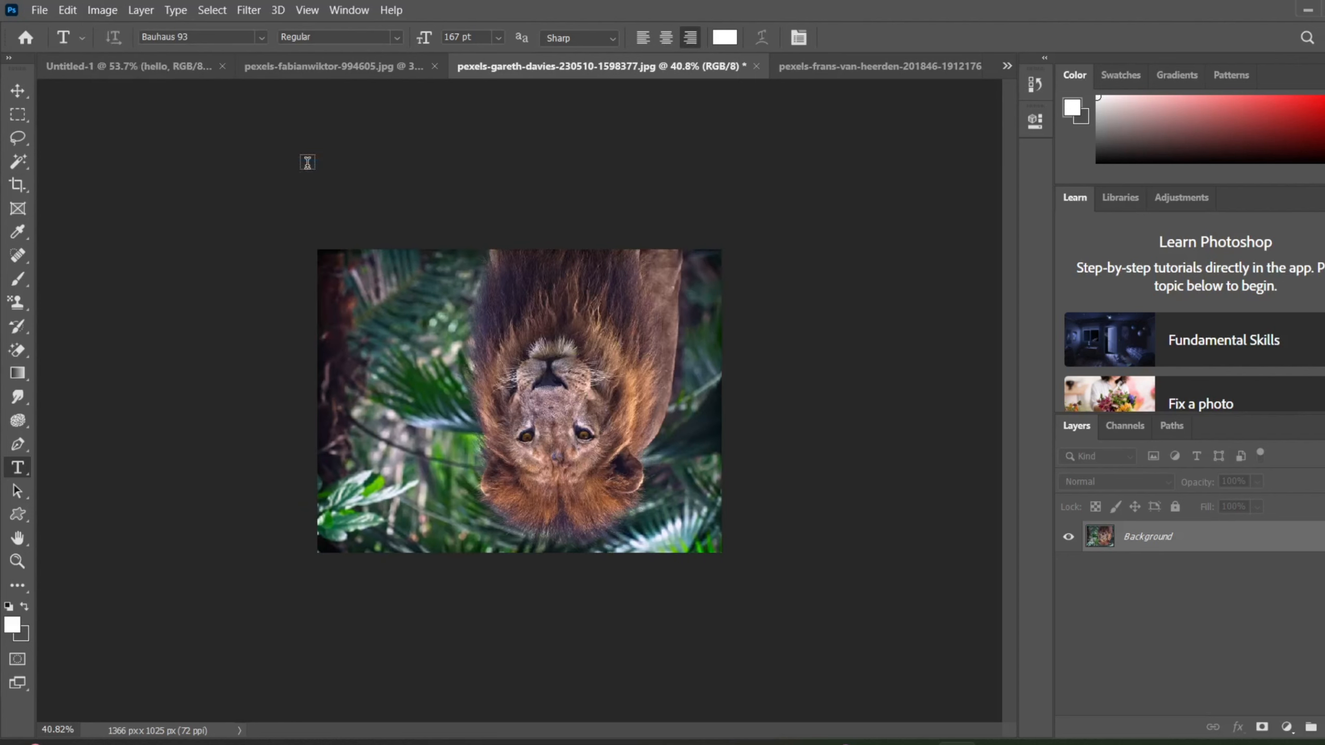
Rotate the lion image 90° clockwise, and turn it back with a 90° counter-clockwise rotation.
{"action": "left_click", "coordinate": [102, 10]}
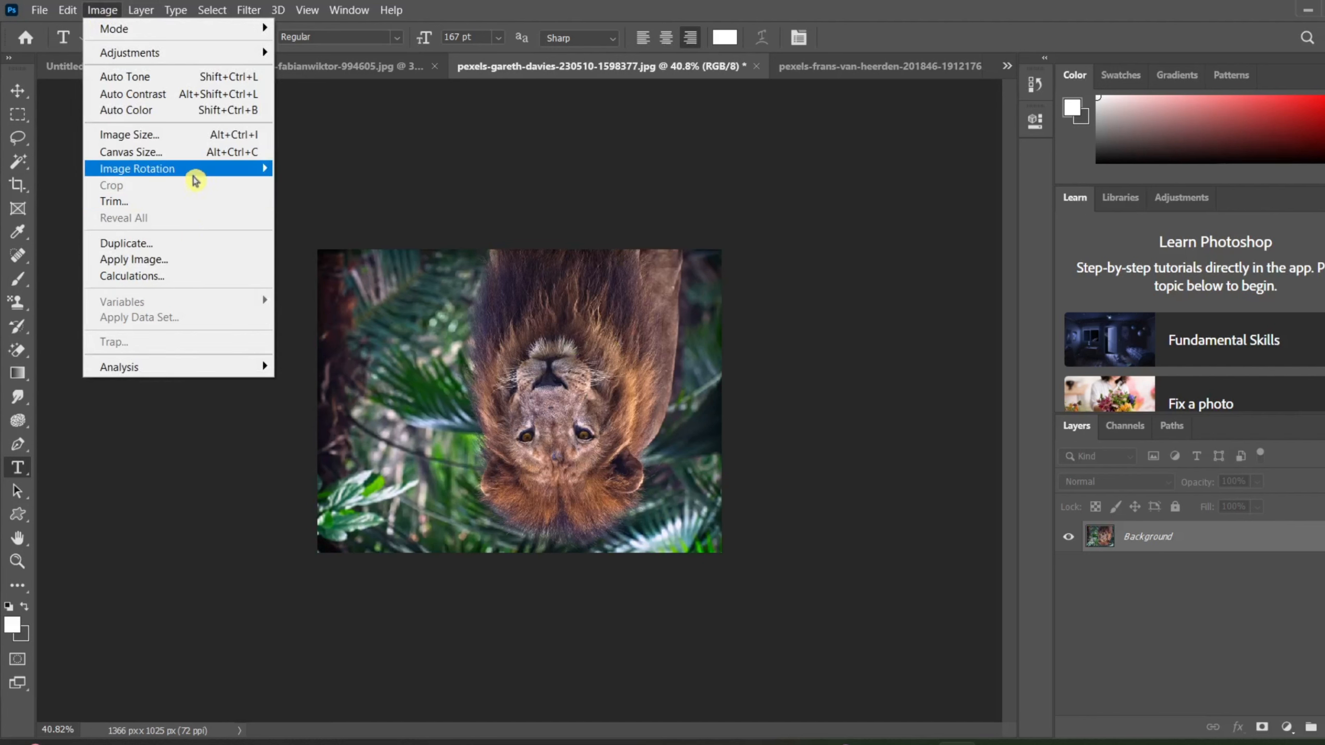
{"action": "mouse_move", "coordinate": [195, 178]}
{"action": "left_click", "coordinate": [308, 183]}
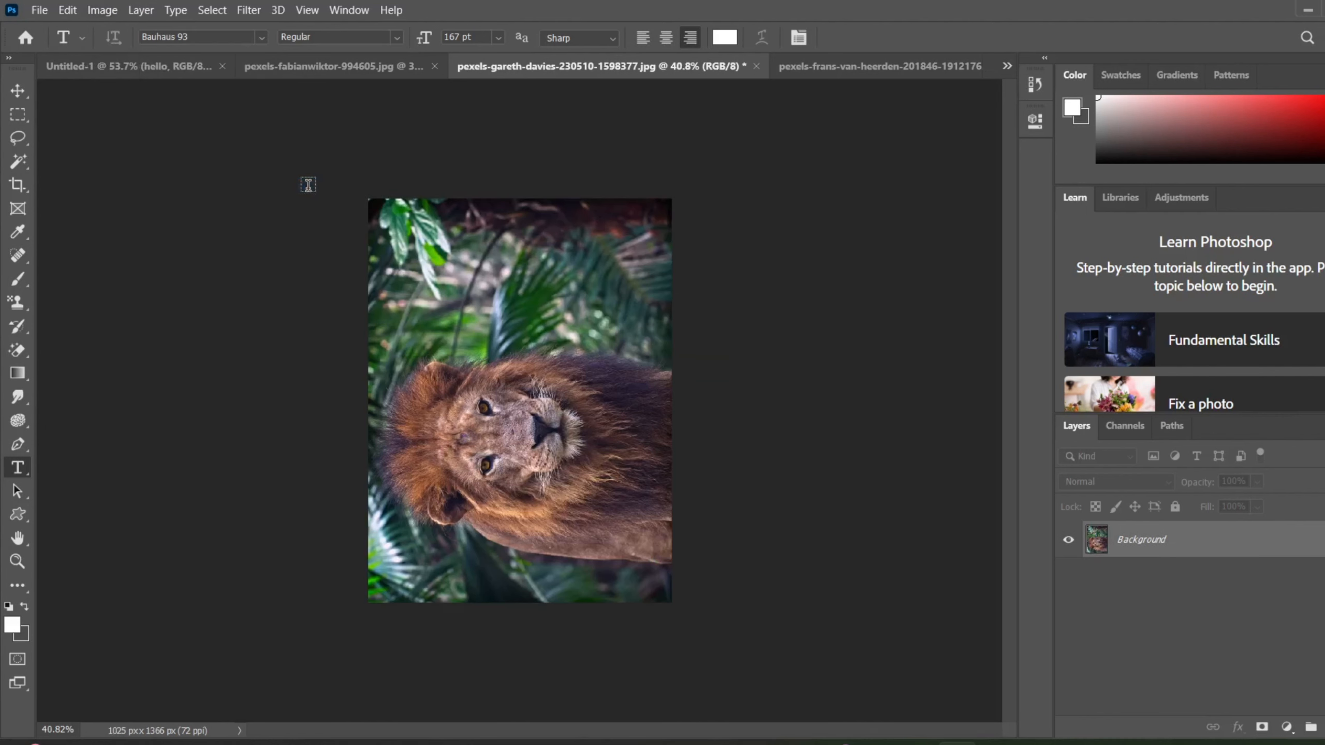
{"action": "left_click", "coordinate": [104, 17]}
{"action": "mouse_move", "coordinate": [175, 172]}
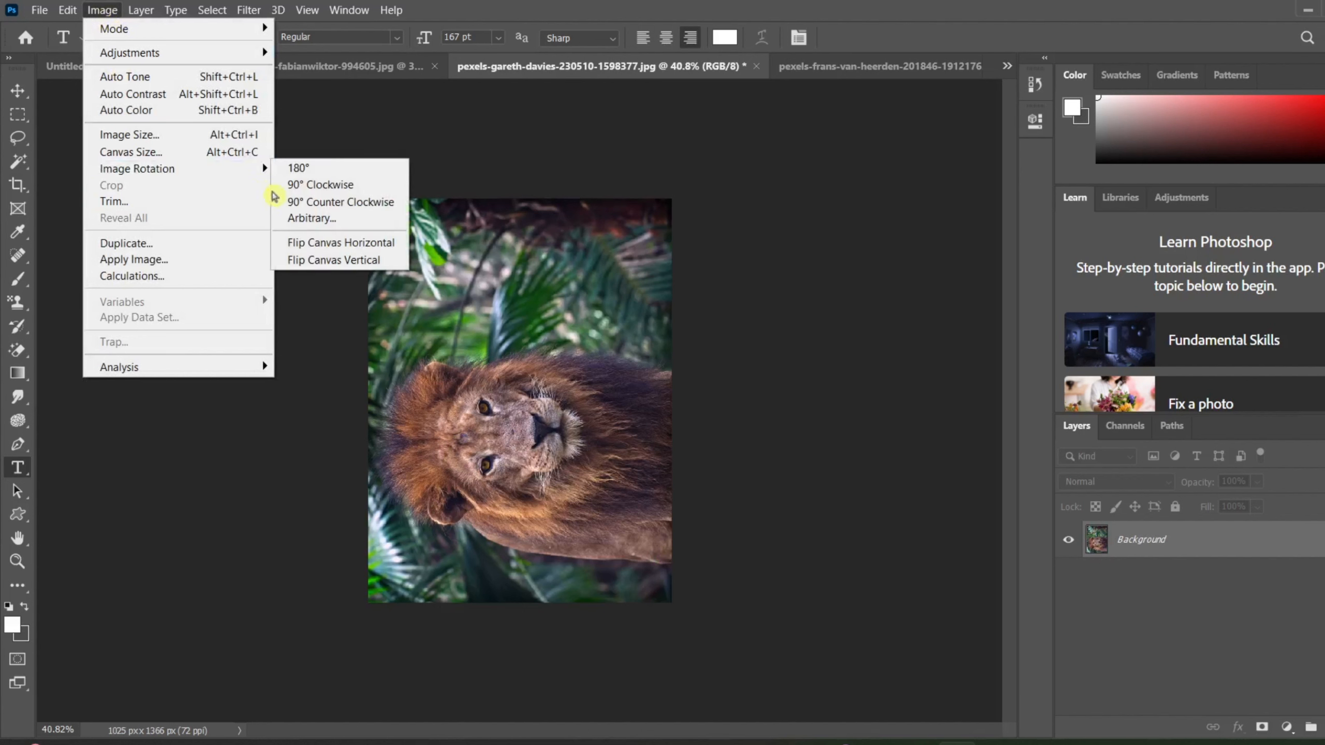
{"action": "left_click", "coordinate": [304, 201]}
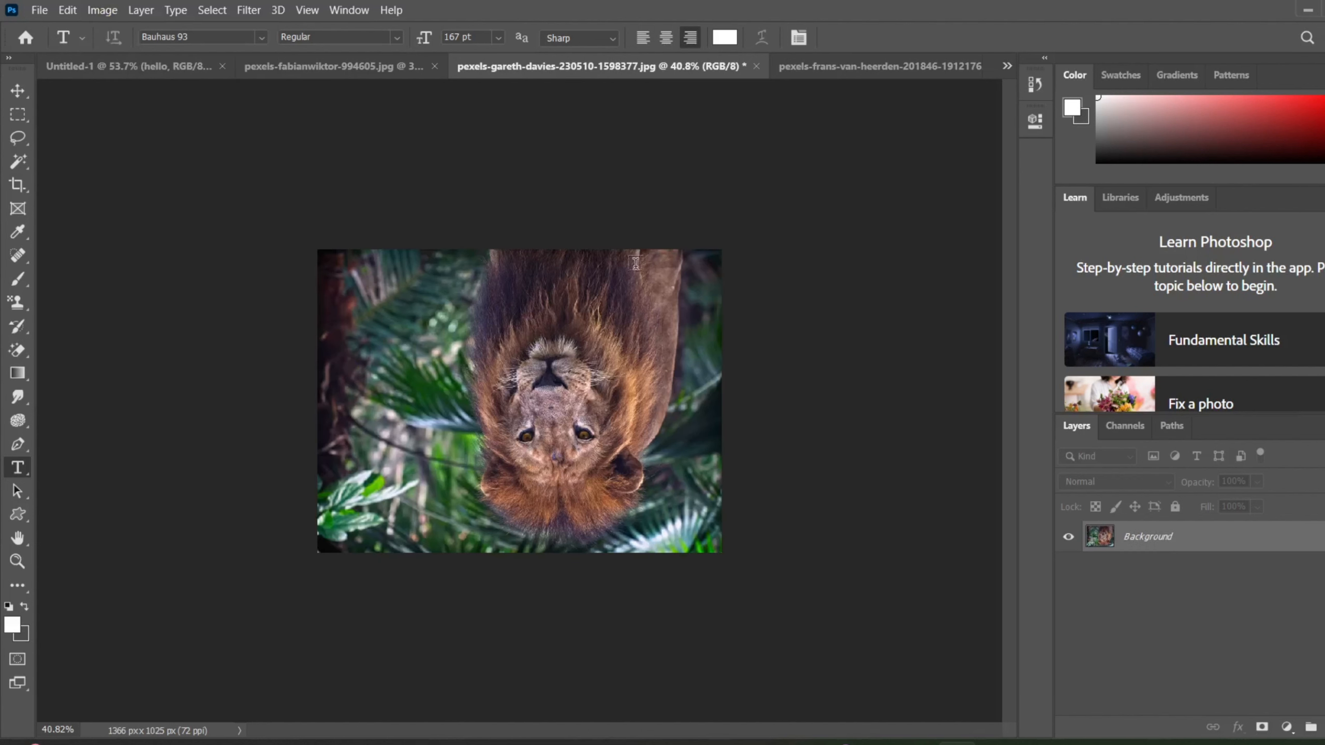
Rotate the lion image's canvas by an arbitrary angle of 45° clockwise.
{"action": "left_click", "coordinate": [103, 10]}
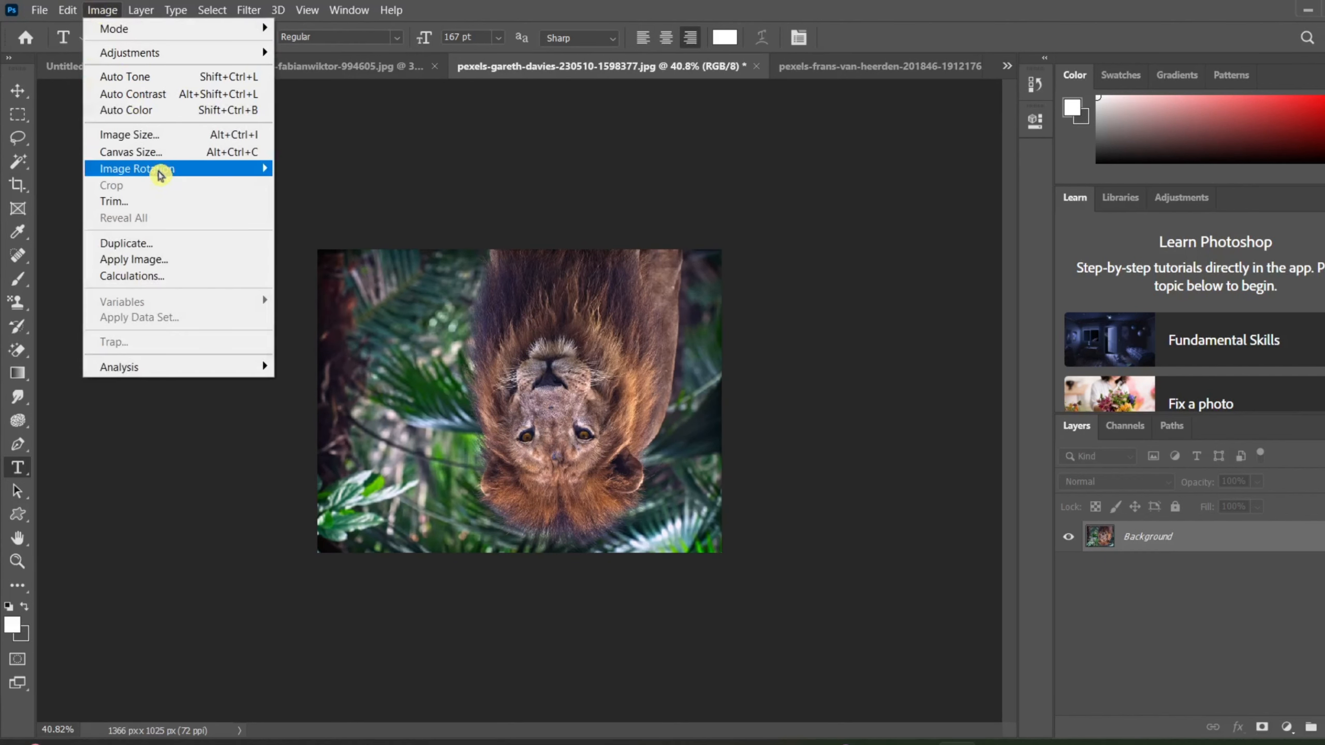
{"action": "mouse_move", "coordinate": [159, 175]}
{"action": "left_click", "coordinate": [342, 222]}
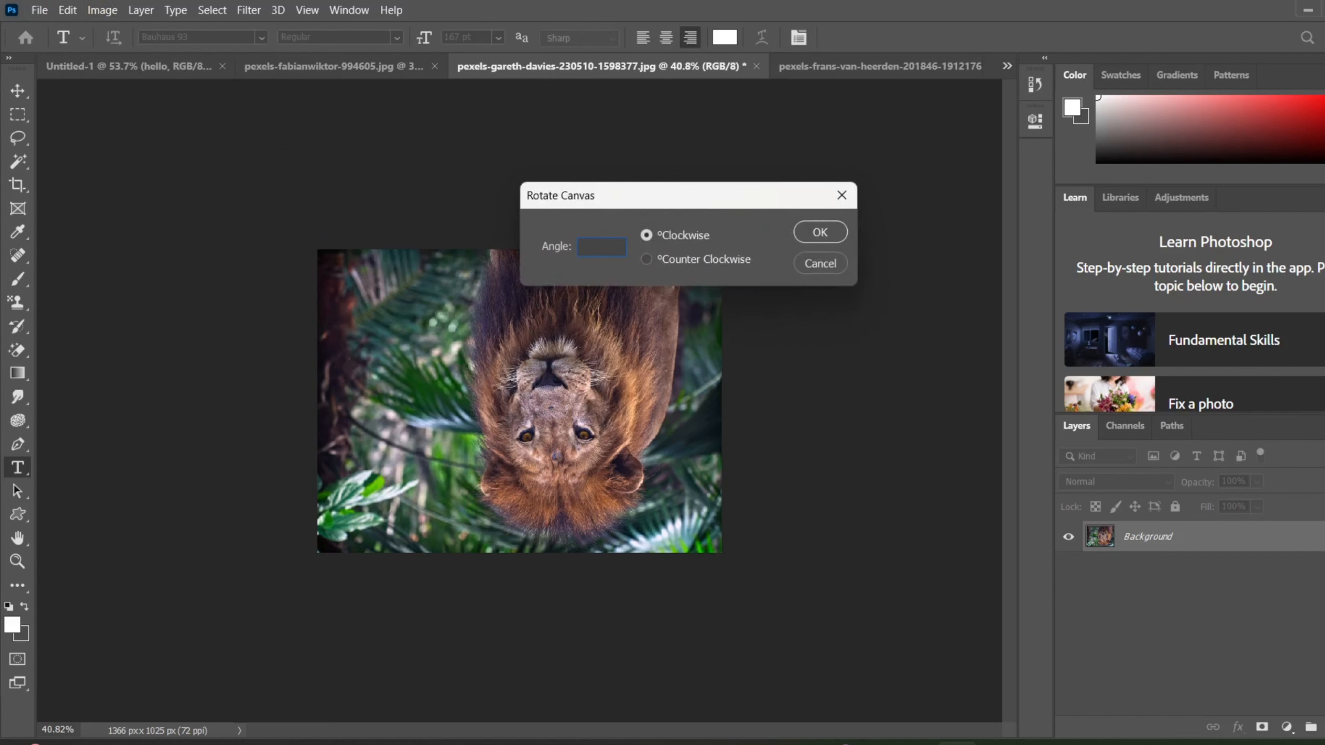
{"action": "type", "text": "45"}
{"action": "left_click", "coordinate": [819, 232]}
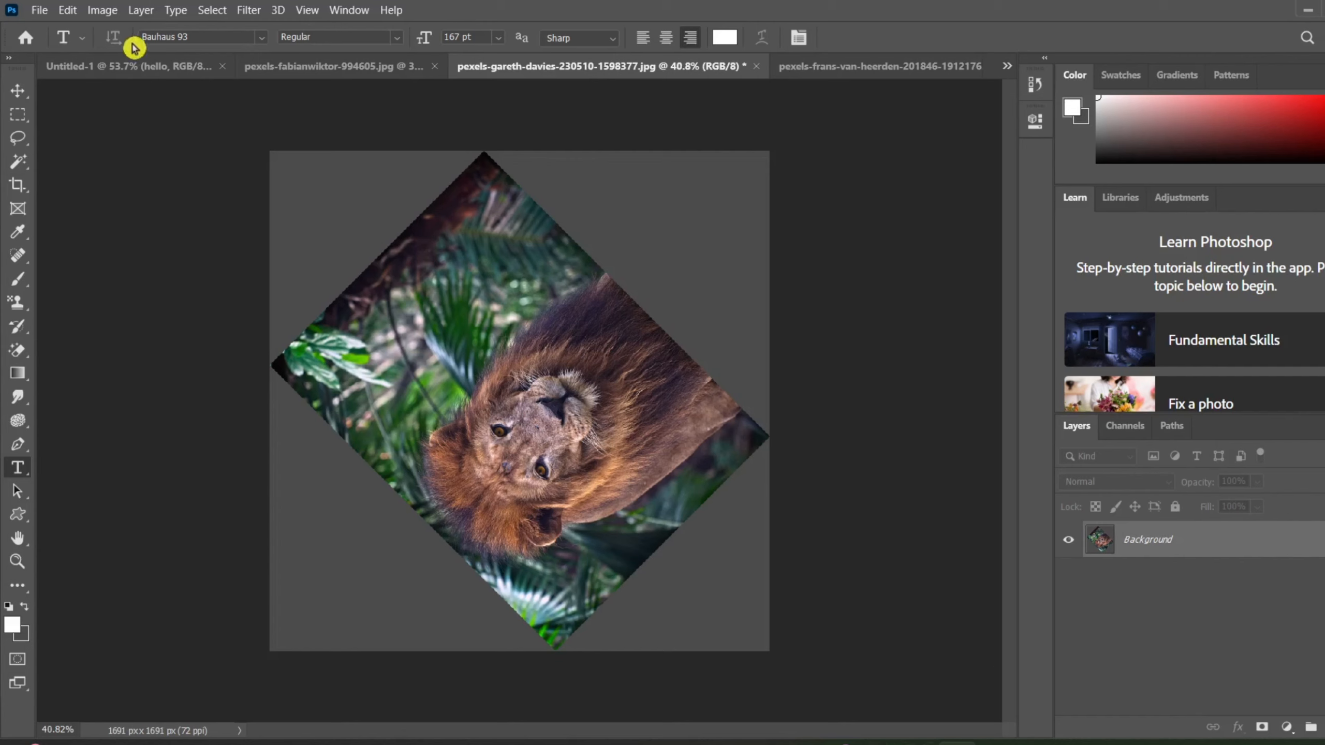
Rotate the tilted lion canvas by a further arbitrary angle of 120° clockwise.
{"action": "left_click", "coordinate": [102, 10]}
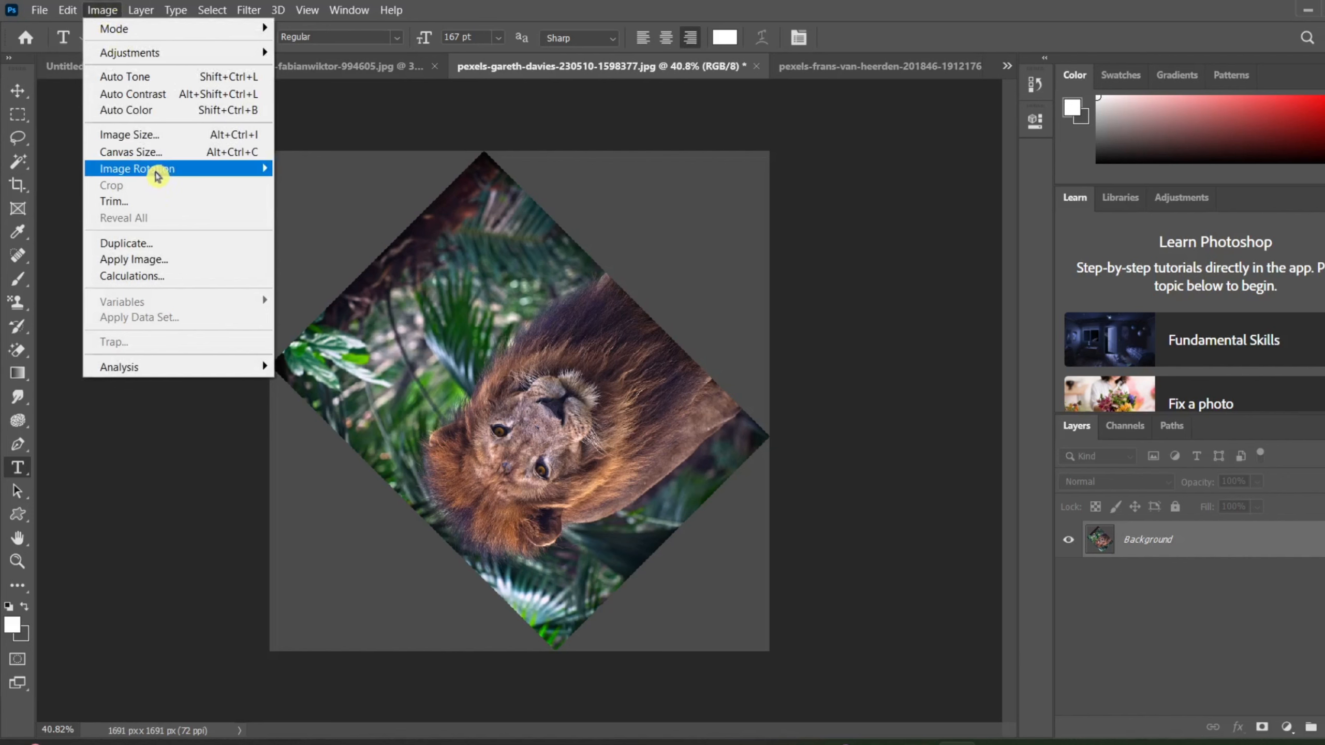
{"action": "mouse_move", "coordinate": [259, 172]}
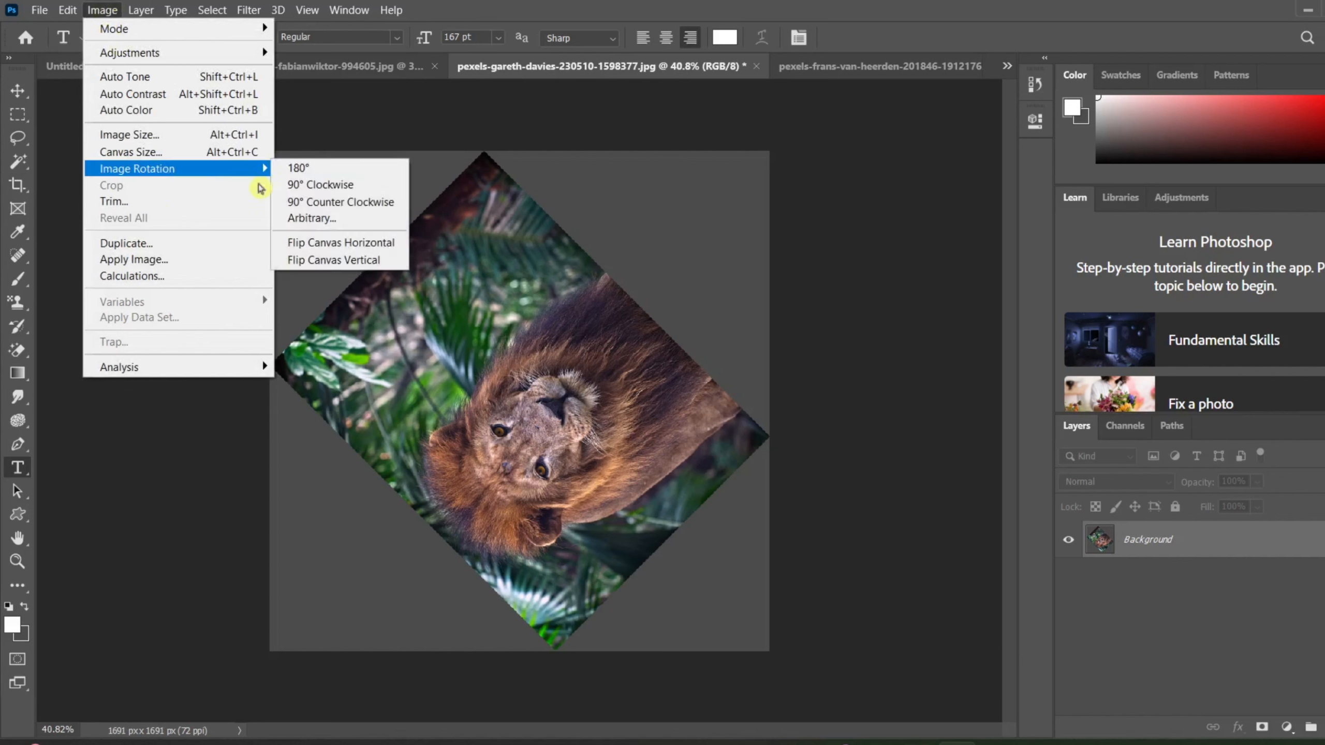
{"action": "left_click", "coordinate": [334, 226]}
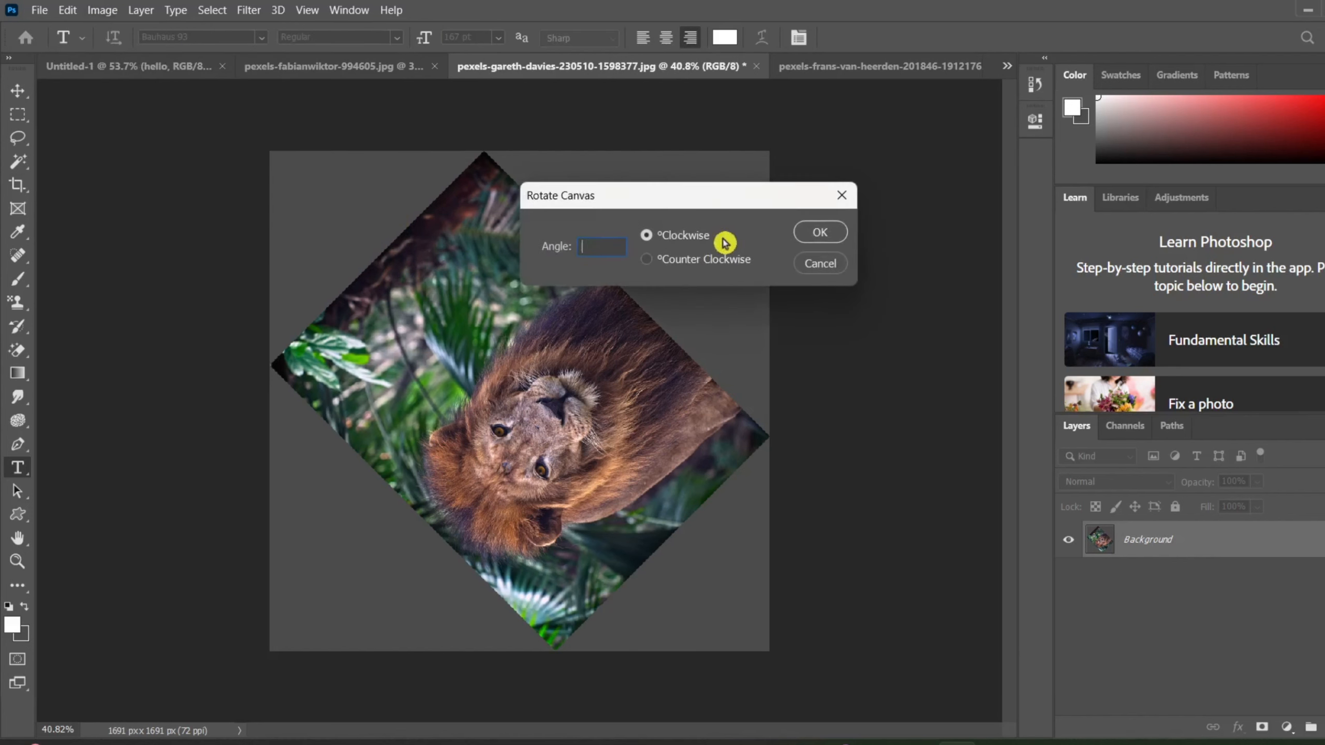
{"action": "type", "text": "120"}
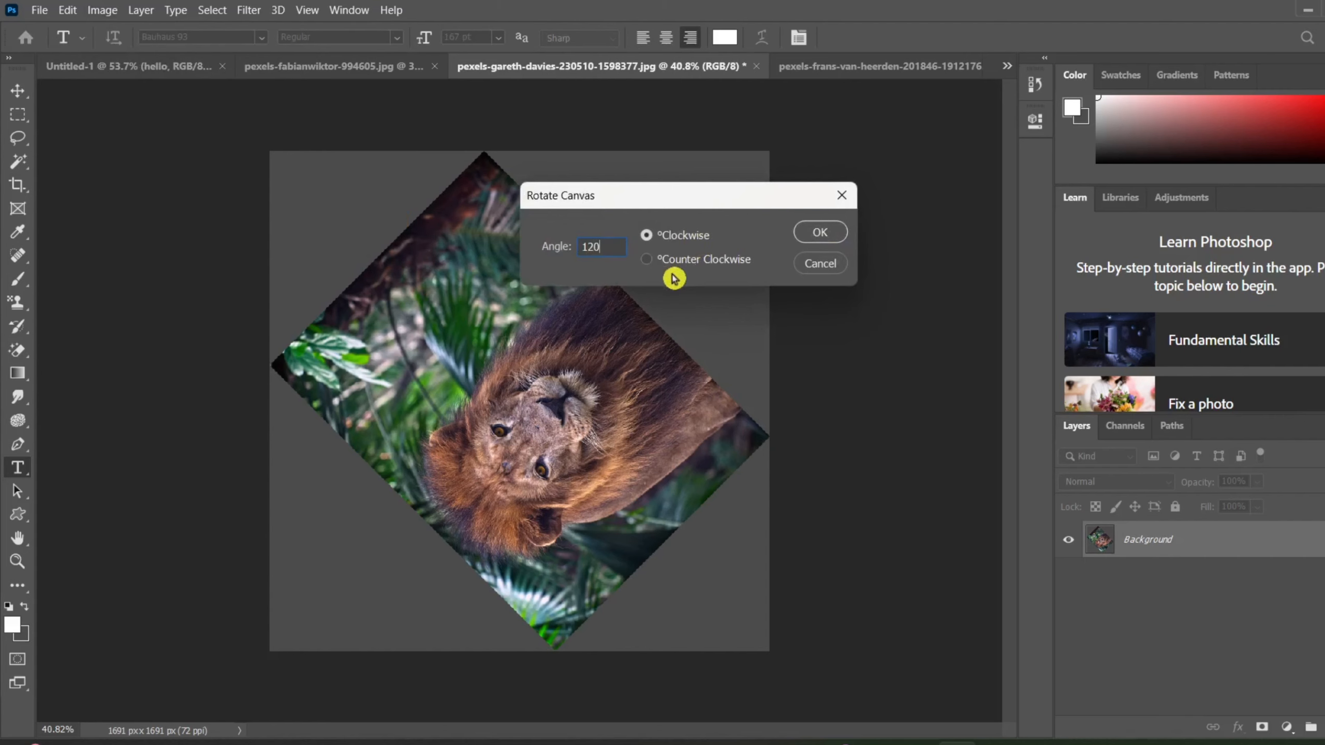
{"action": "left_click", "coordinate": [831, 239]}
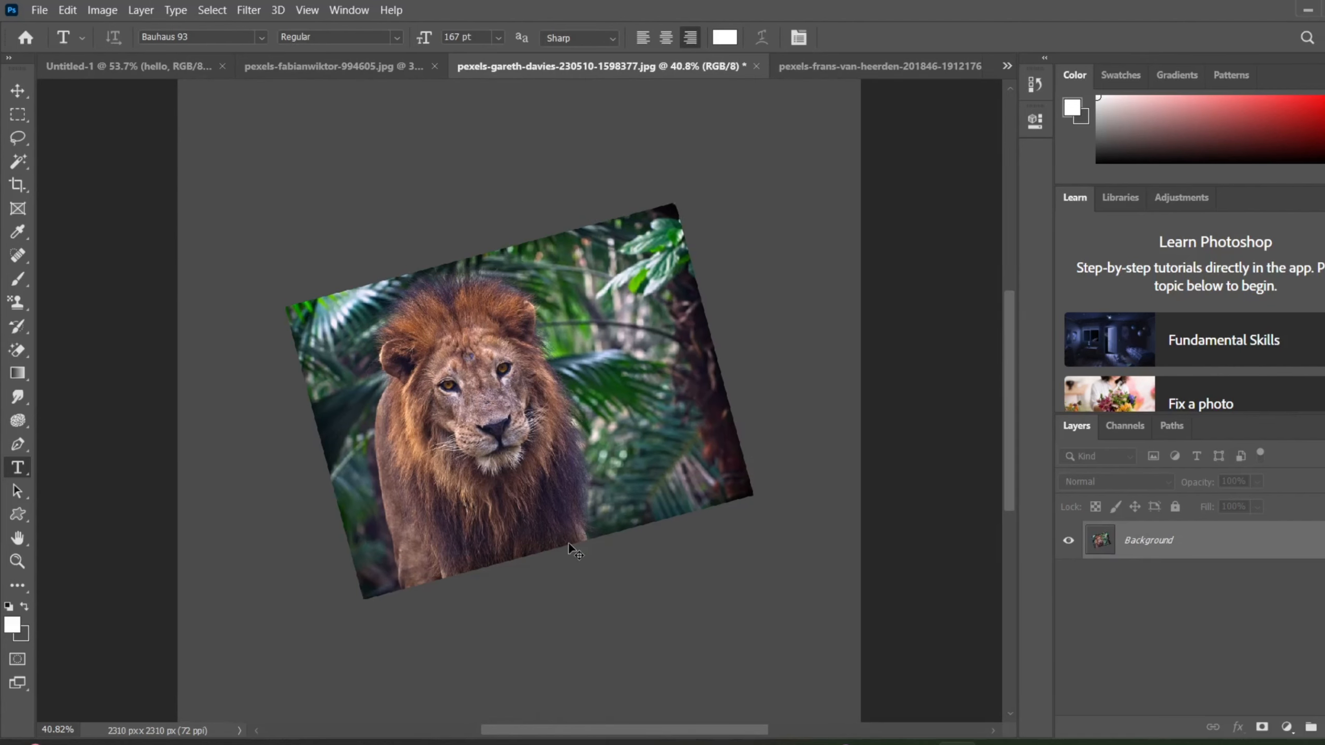
{"action": "scroll", "coordinate": [569, 540], "scroll_direction": "down", "scroll_amount": 3}
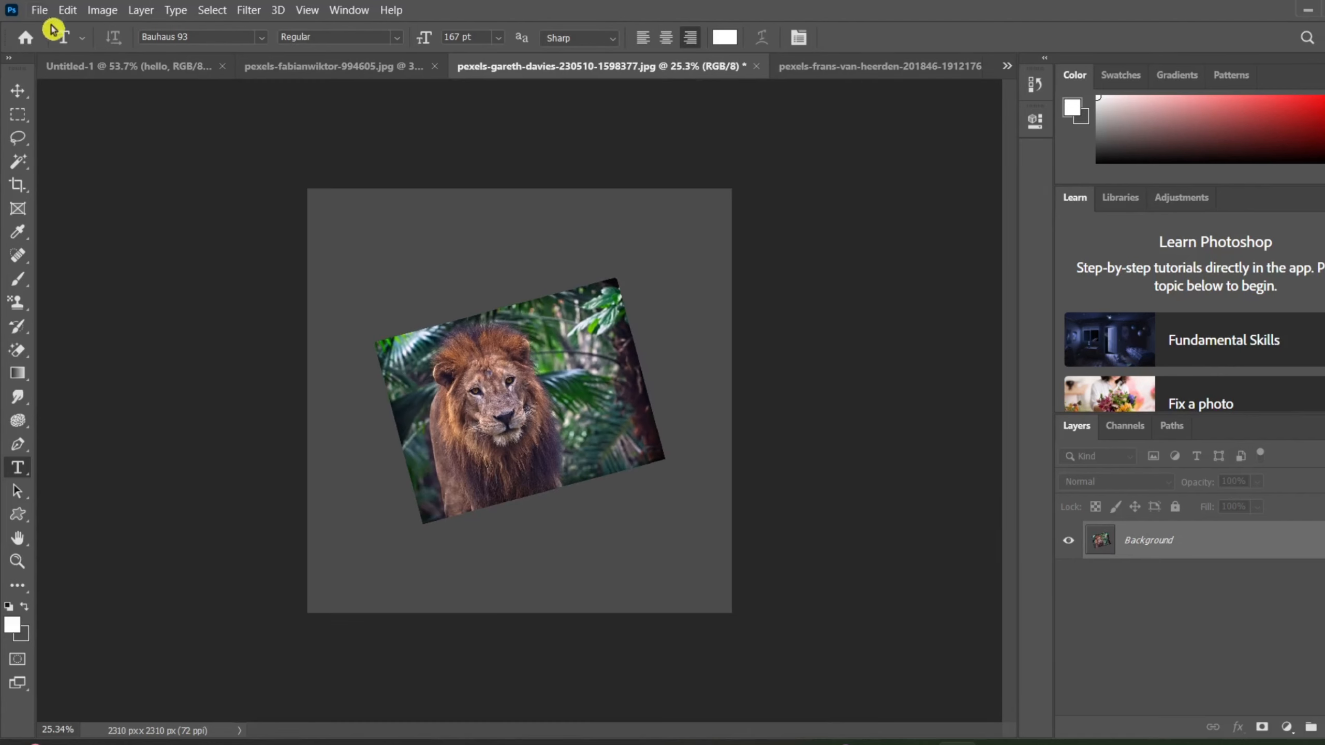
Flip the lion image's canvas horizontally and vertically.
{"action": "left_click", "coordinate": [103, 10]}
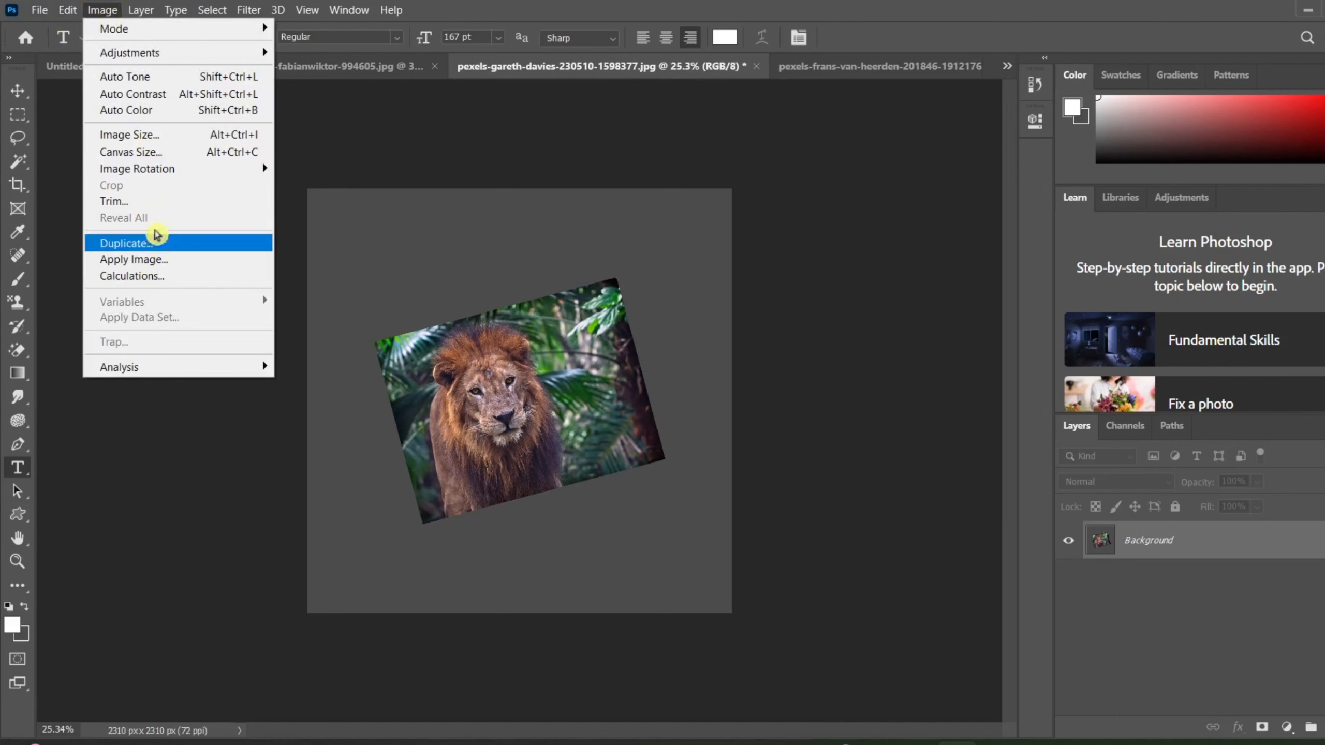
{"action": "mouse_move", "coordinate": [172, 169]}
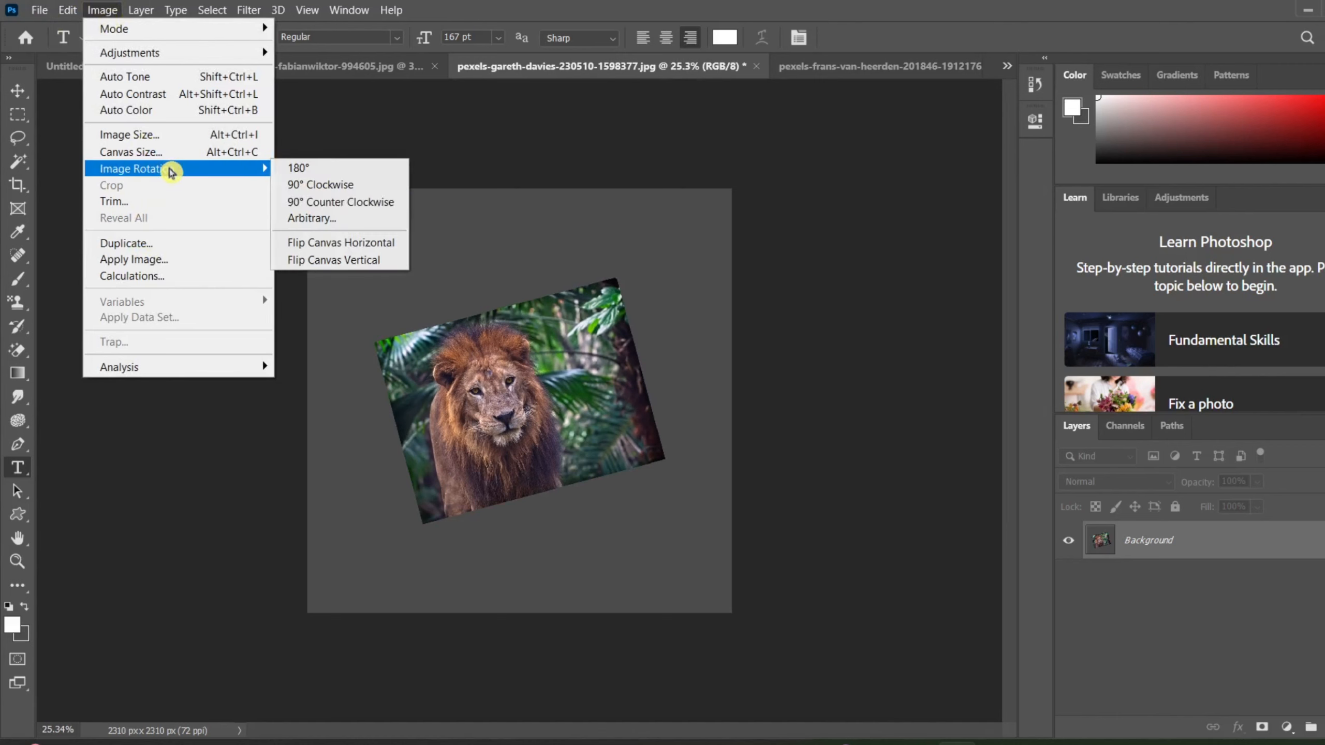
{"action": "left_click", "coordinate": [322, 242]}
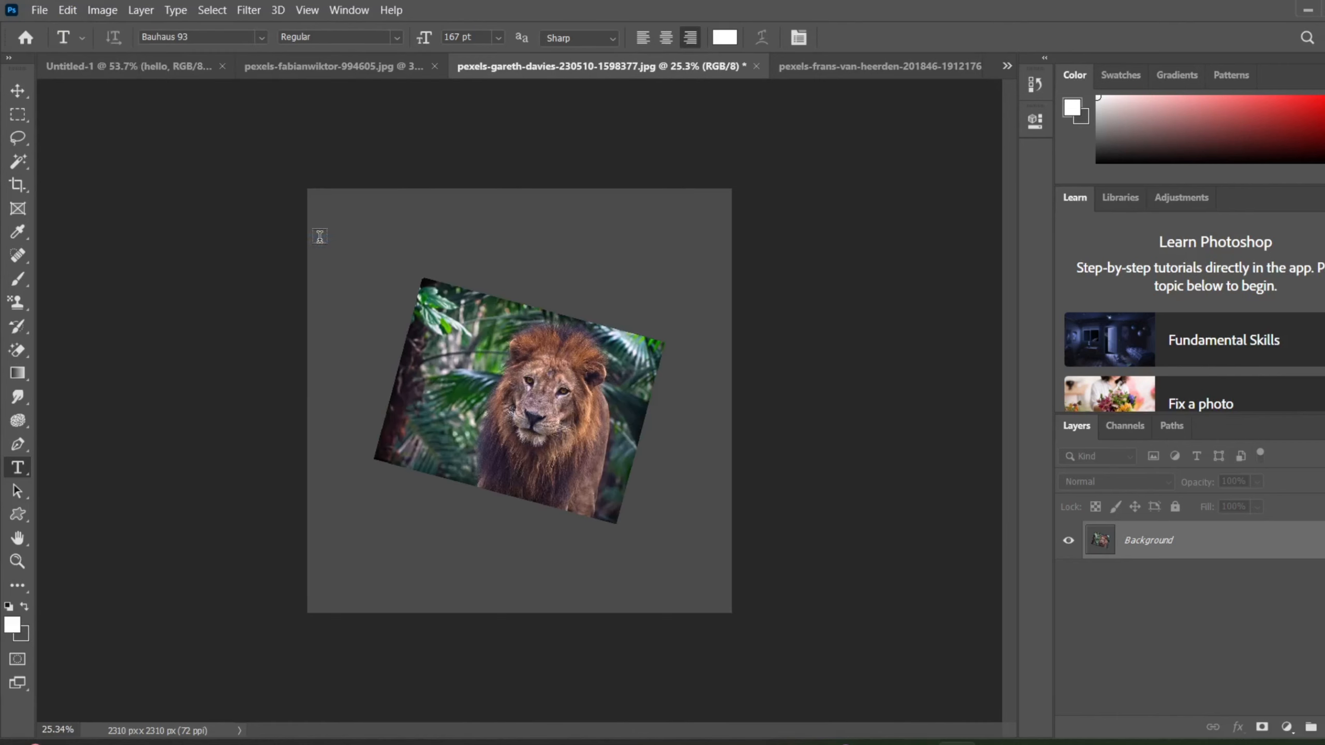
{"action": "left_click", "coordinate": [98, 15]}
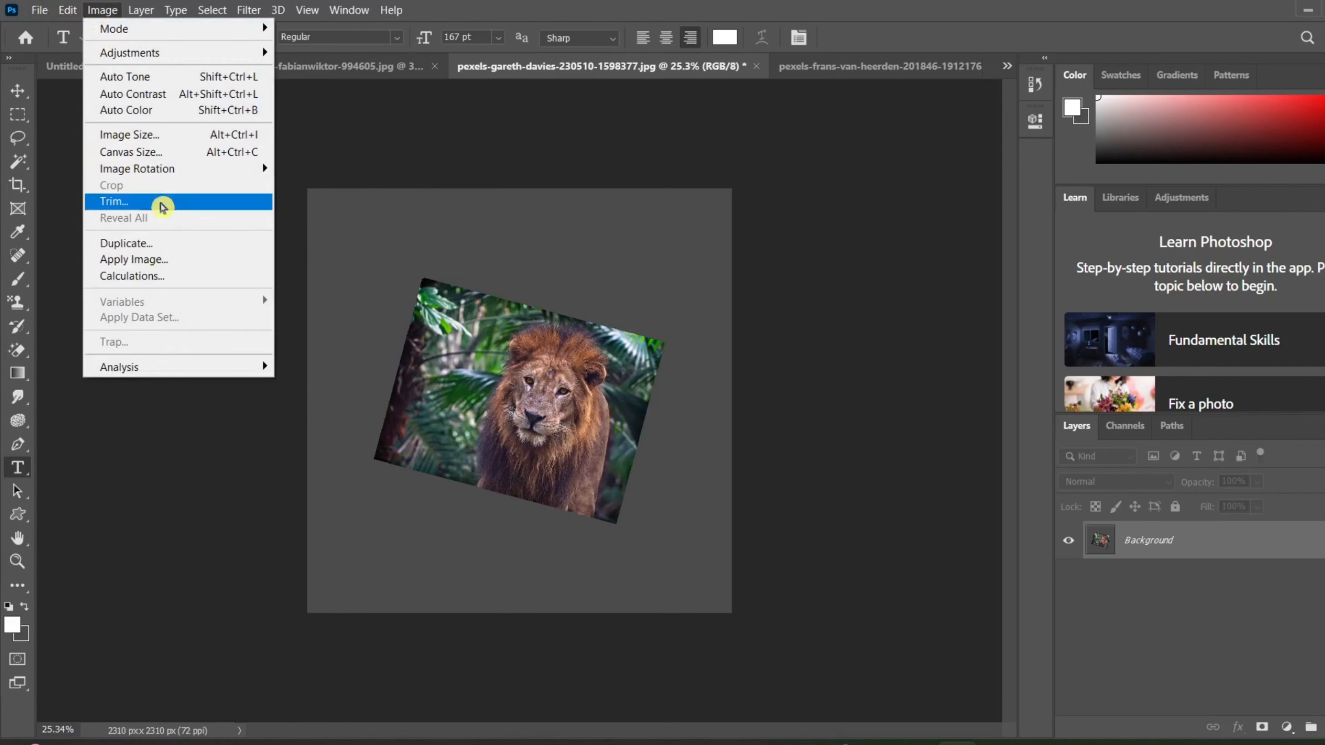
{"action": "mouse_move", "coordinate": [169, 169]}
{"action": "left_click", "coordinate": [311, 260]}
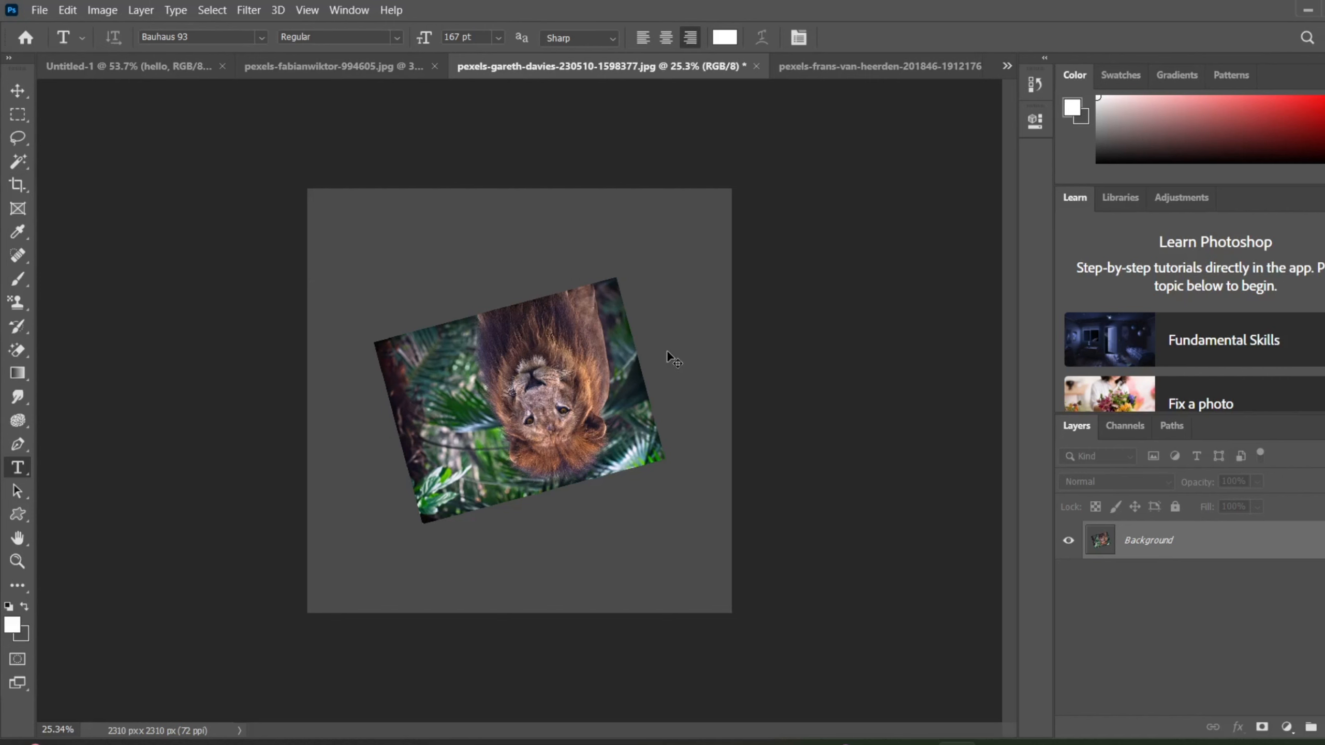
Undo all the flips and rotations of the lion photo as well as its earlier resizing.
{"action": "key", "text": "ctrl+z"}
{"action": "key", "text": "ctrl+z"}
{"action": "key", "text": "ctrl+z"}
{"action": "key", "text": "ctrl+z"}
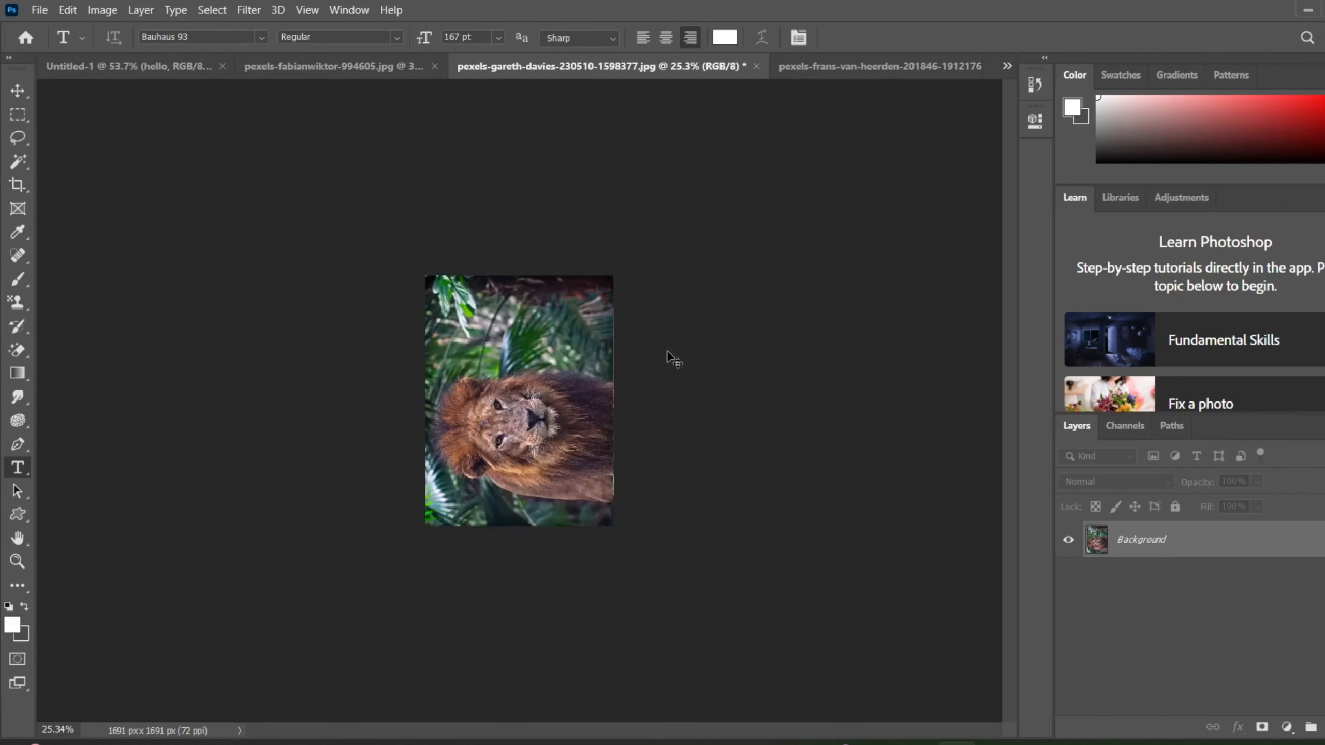
{"action": "key", "text": "ctrl+z"}
{"action": "key", "text": "ctrl+z"}
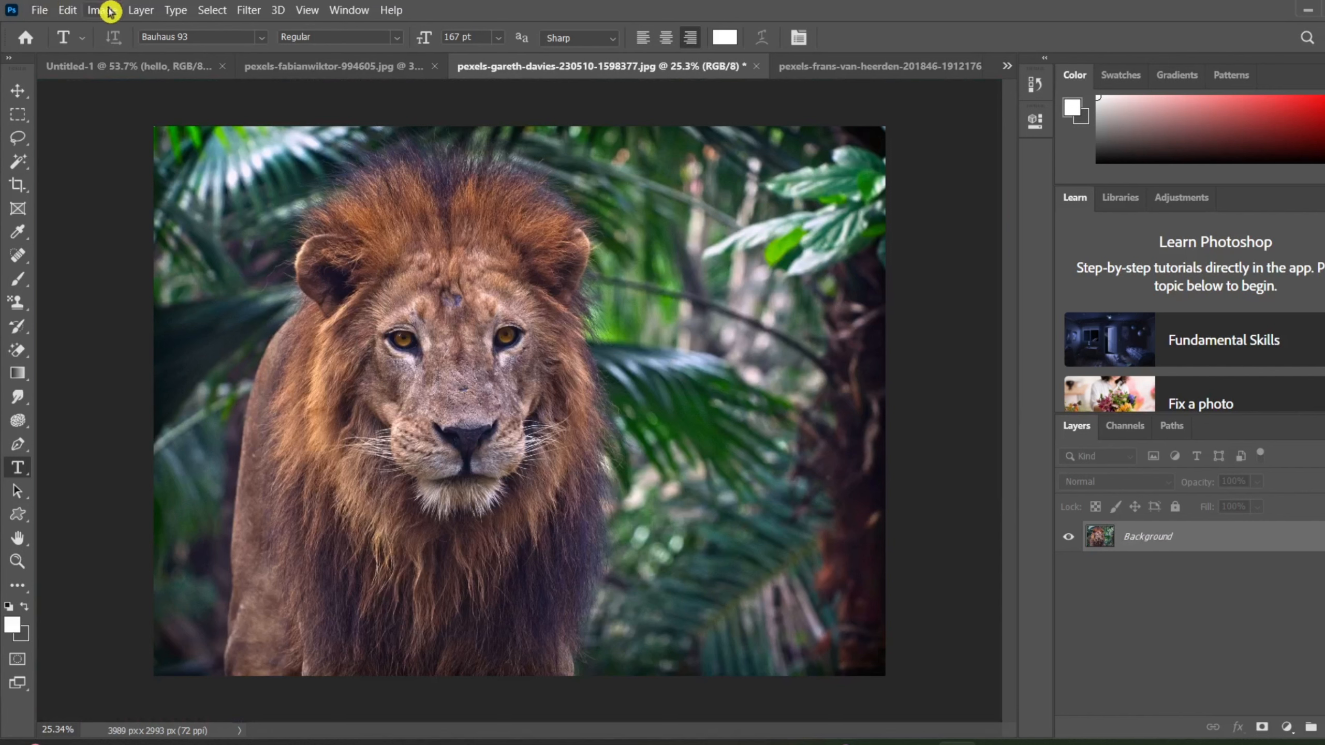
Convert the lion photo's Background into a regular layer named Layer 0 and add a new empty layer above it.
{"action": "double_click", "coordinate": [1166, 549]}
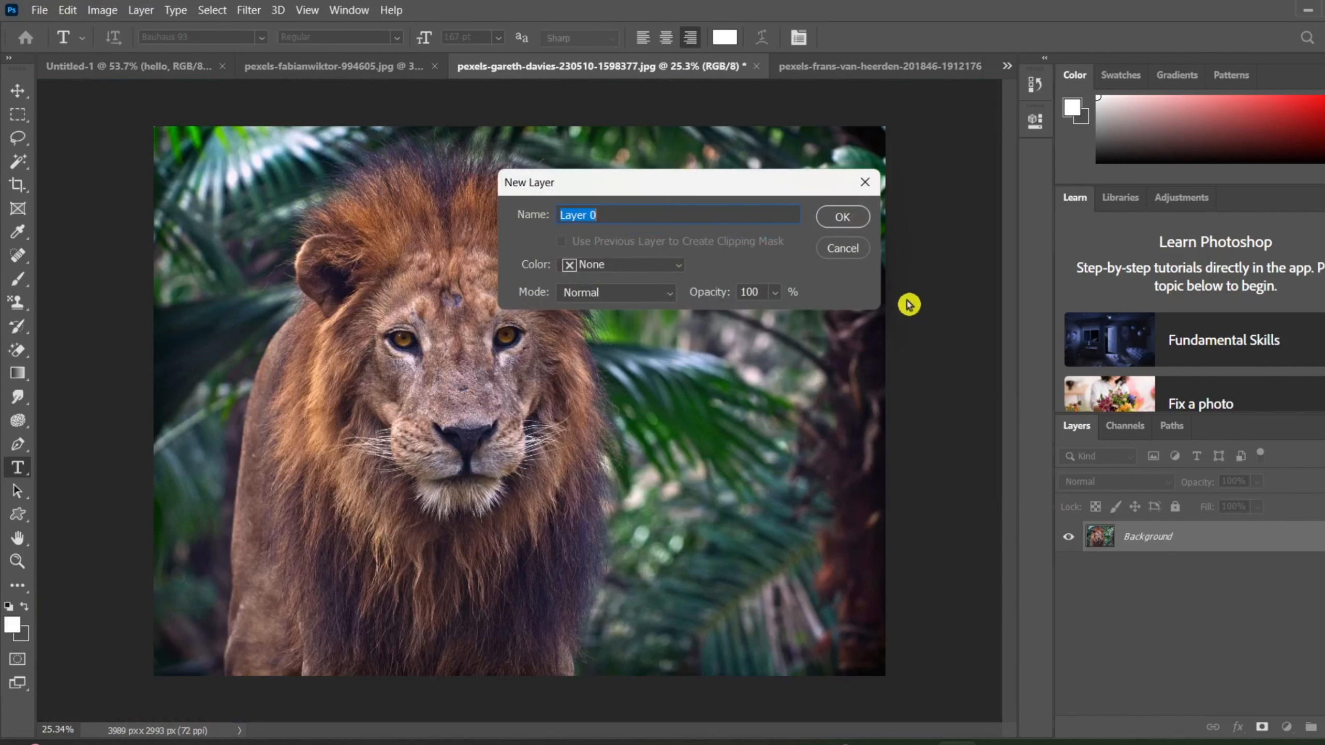
{"action": "left_click", "coordinate": [826, 216]}
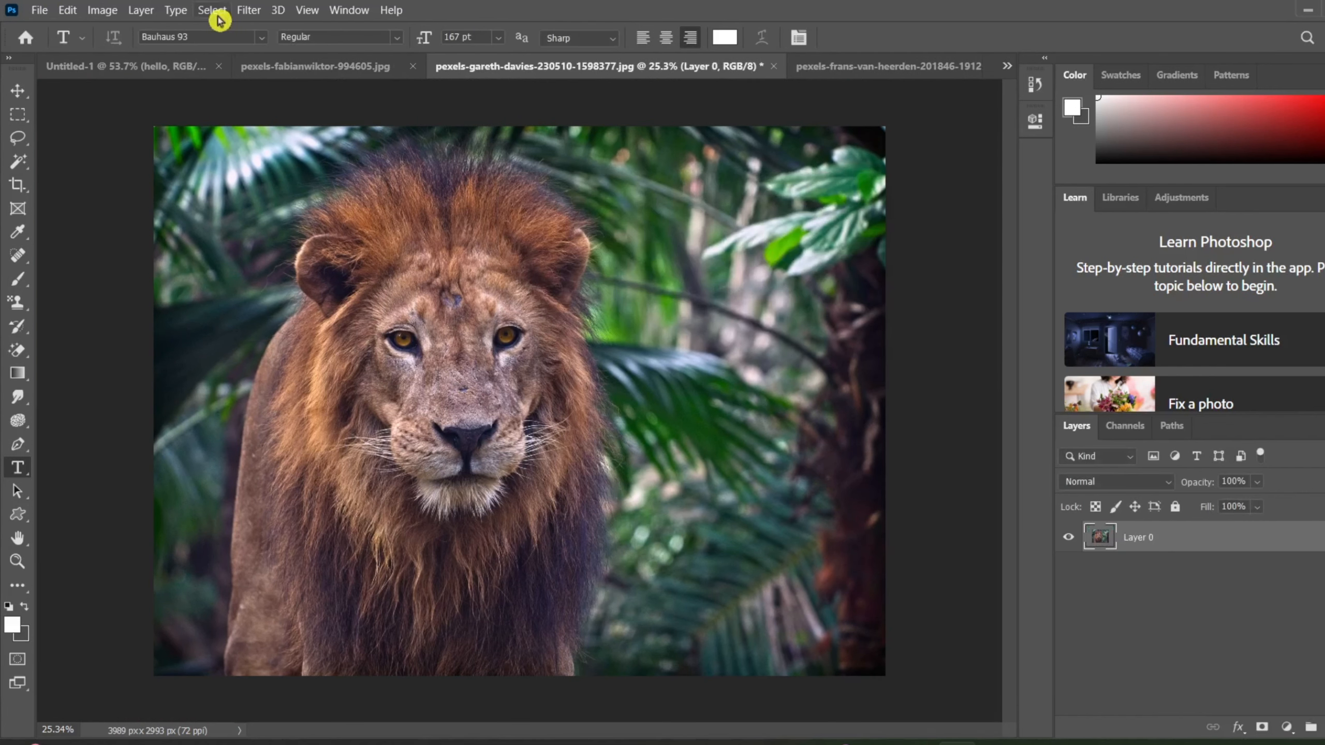
{"action": "left_click", "coordinate": [101, 11]}
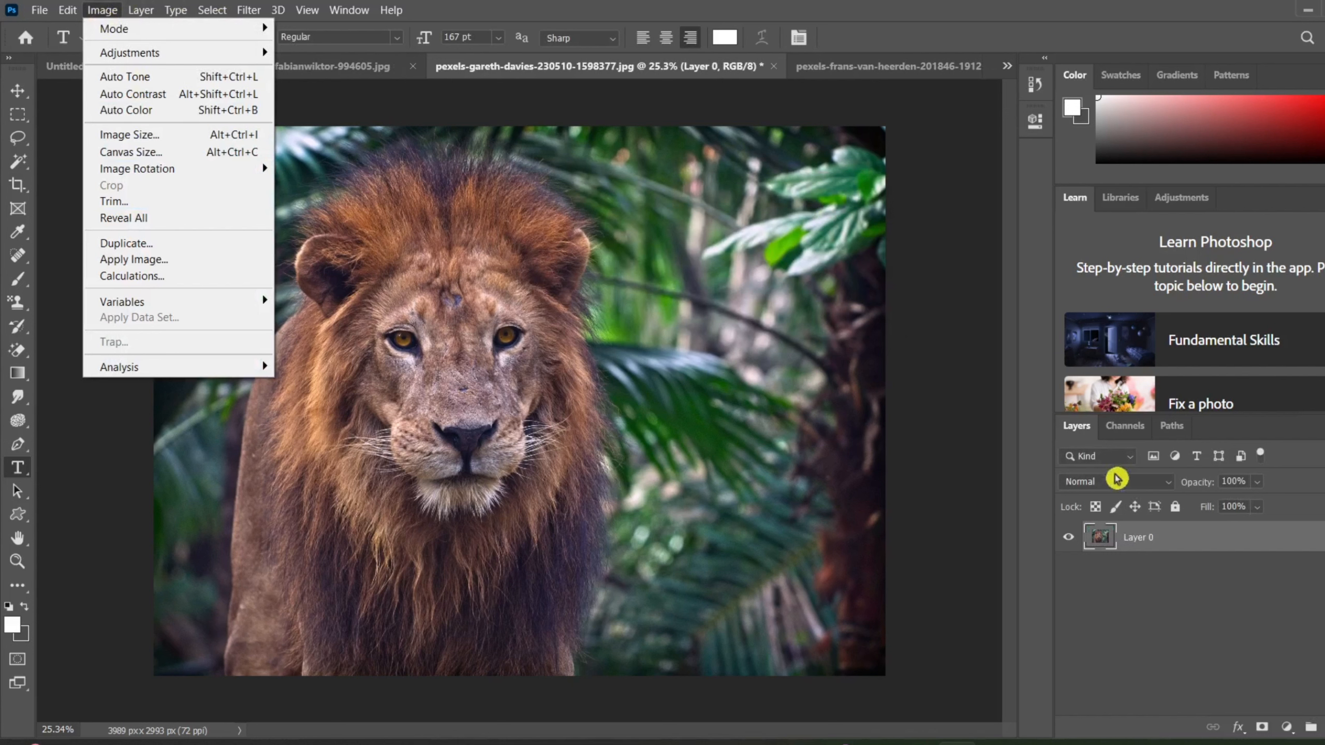
{"action": "left_click", "coordinate": [901, 491]}
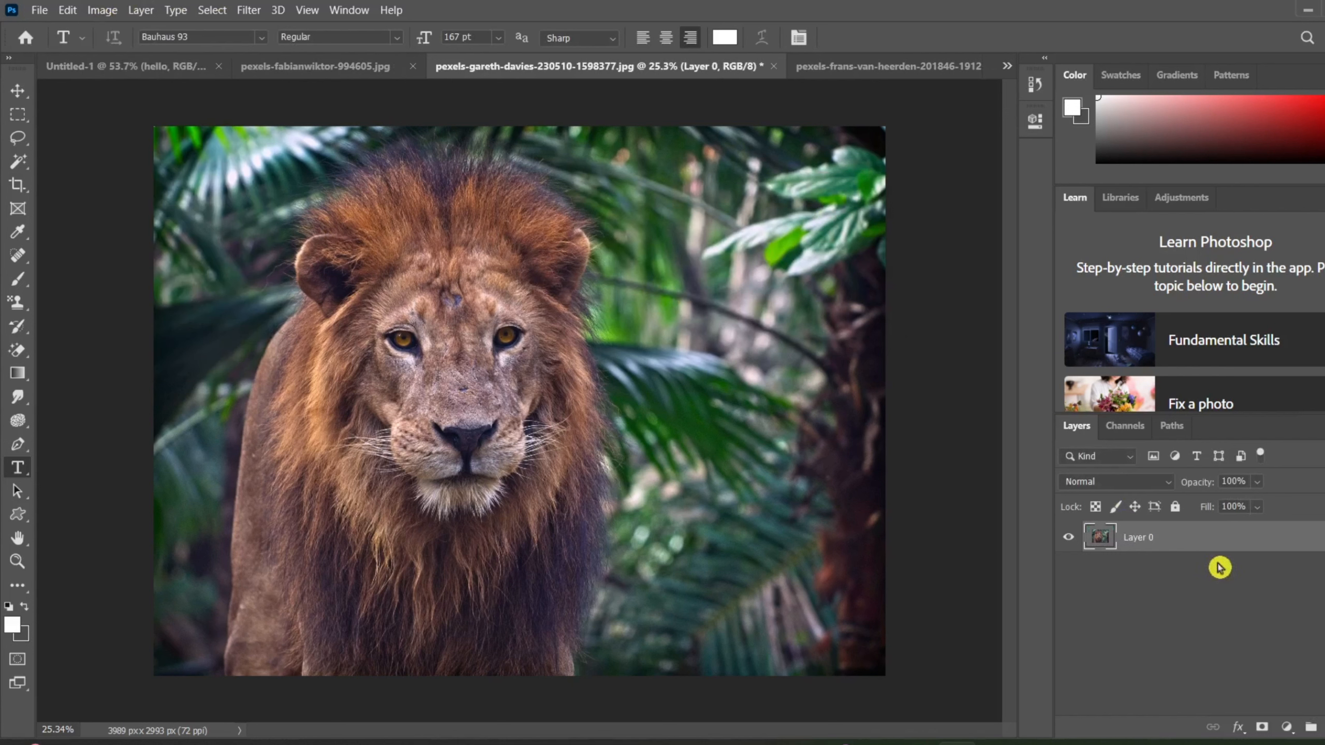
{"action": "left_click", "coordinate": [1323, 727]}
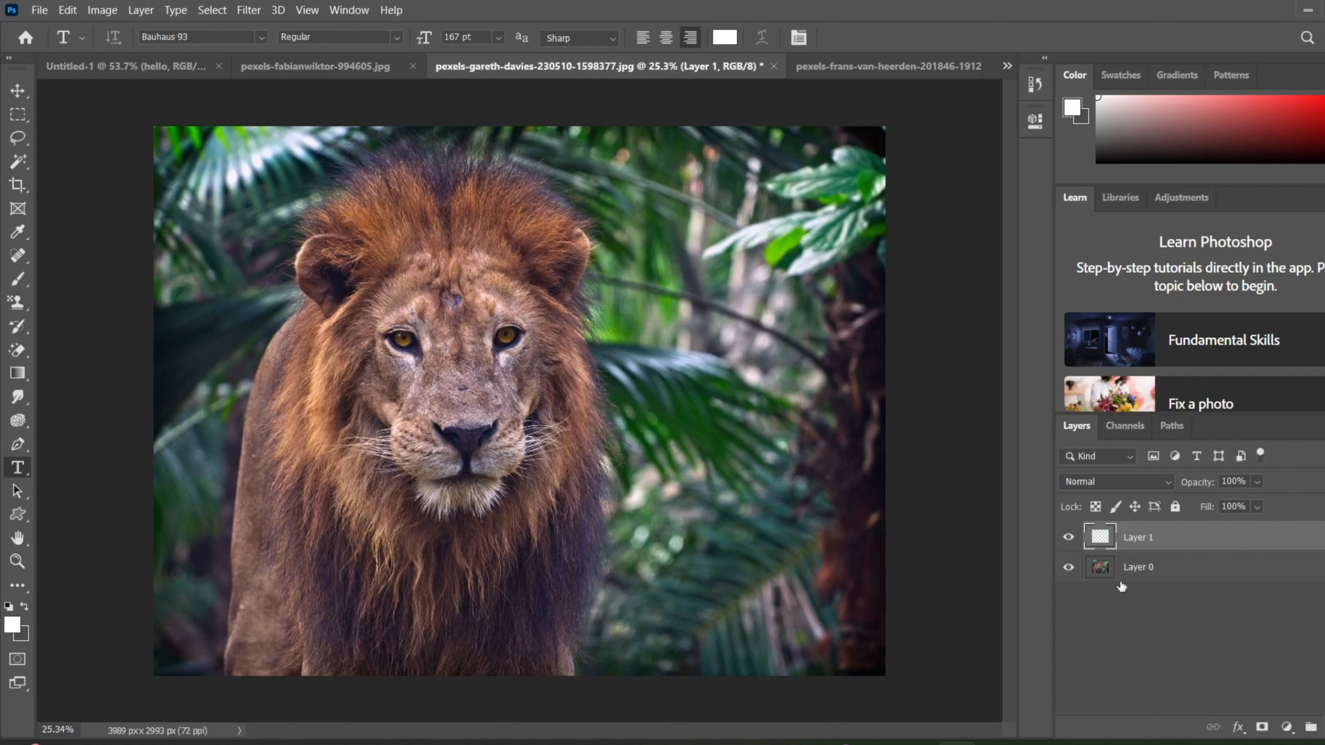
Select Layer 0 with the lion photo, leave its layer style at the defaults, and move it above the empty layer.
{"action": "left_click", "coordinate": [103, 10]}
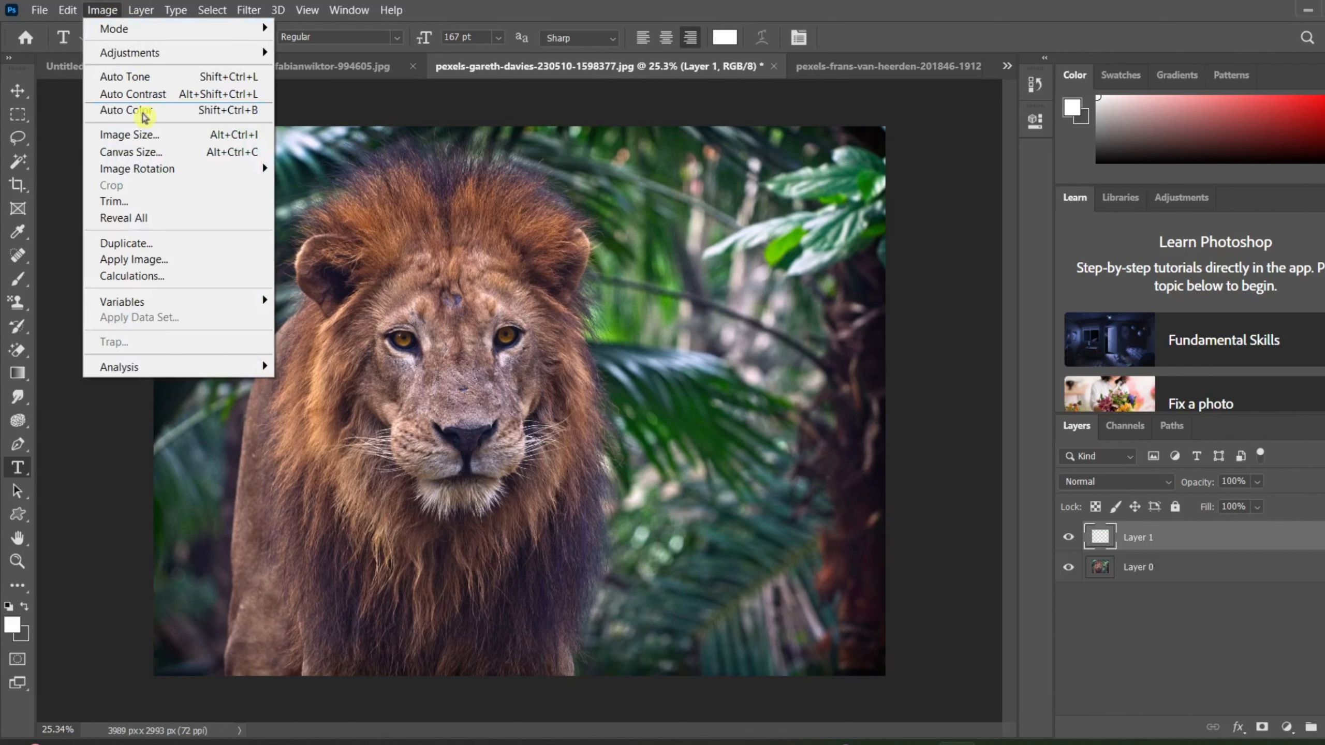
{"action": "left_click", "coordinate": [1126, 567]}
{"action": "double_click", "coordinate": [1126, 567]}
{"action": "left_click", "coordinate": [1217, 570]}
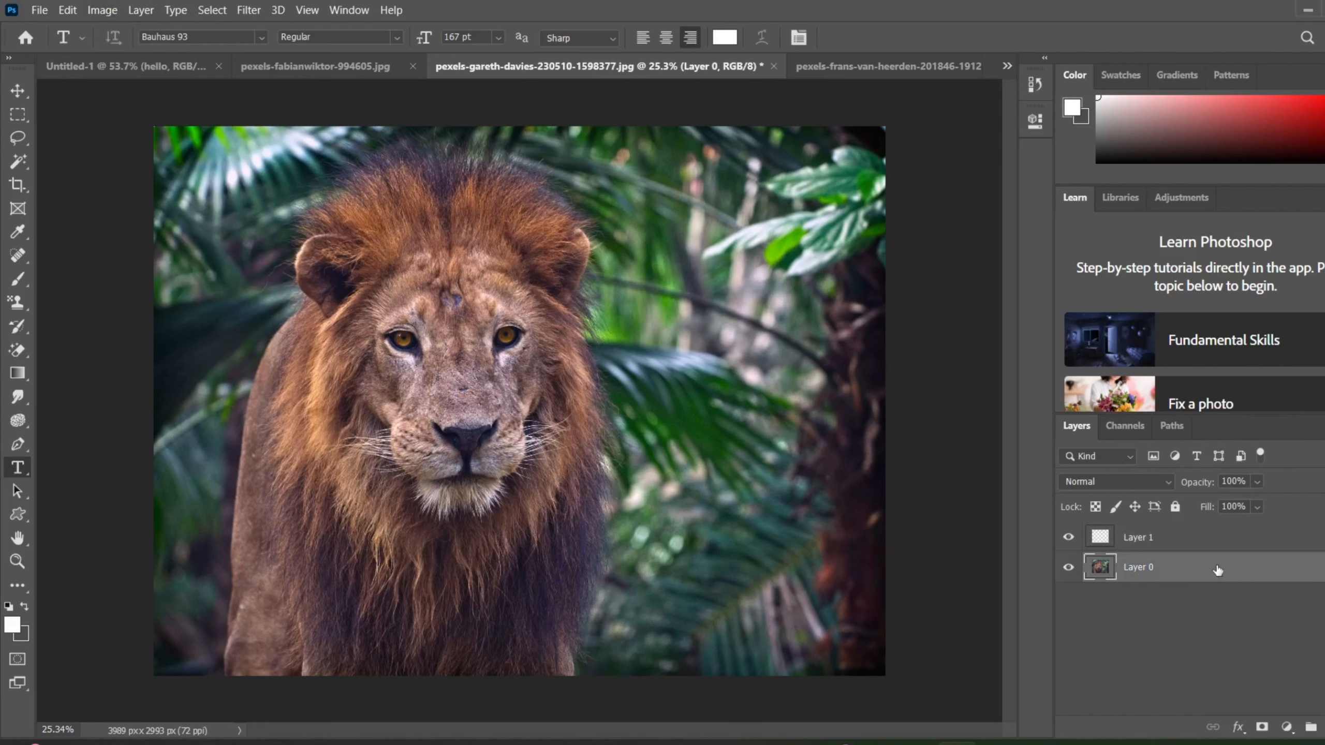
{"action": "double_click", "coordinate": [1194, 567]}
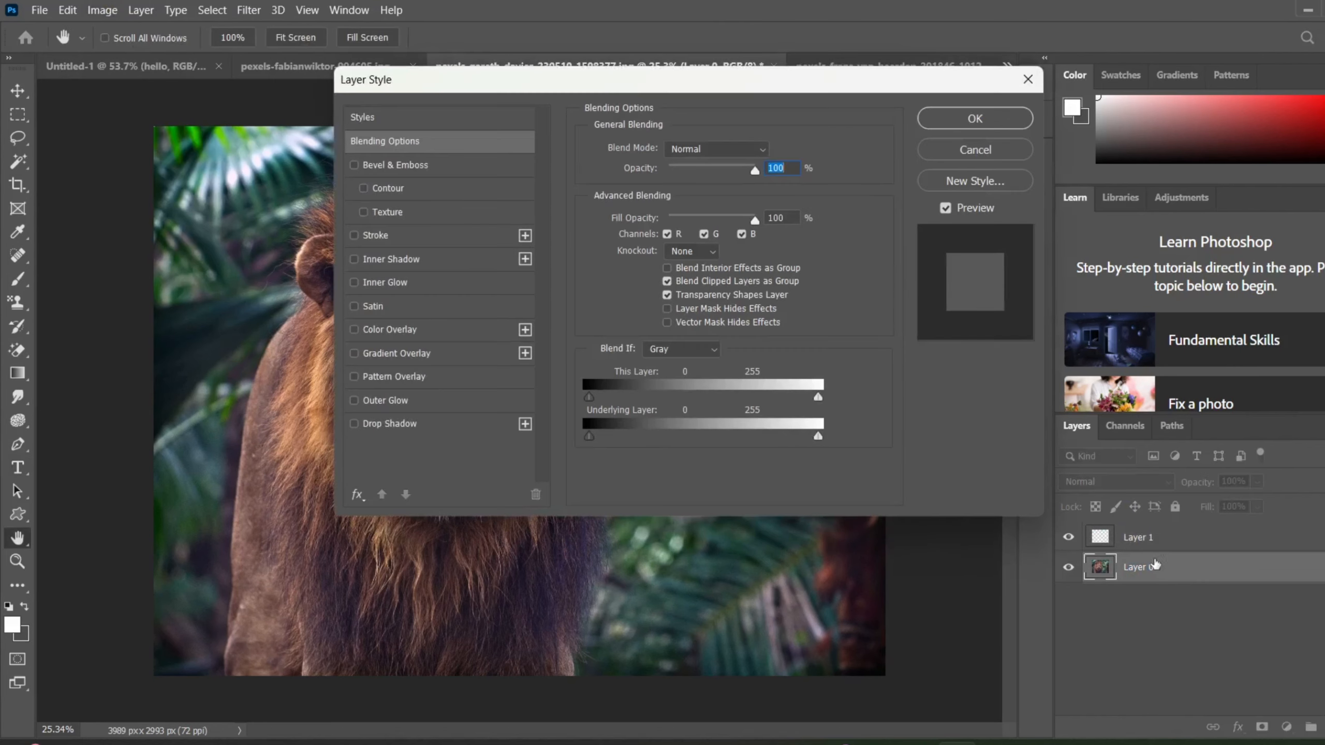
{"action": "left_click", "coordinate": [986, 125]}
{"action": "left_click_drag", "start_coordinate": [1214, 571], "coordinate": [1206, 533]}
{"action": "left_click", "coordinate": [103, 10]}
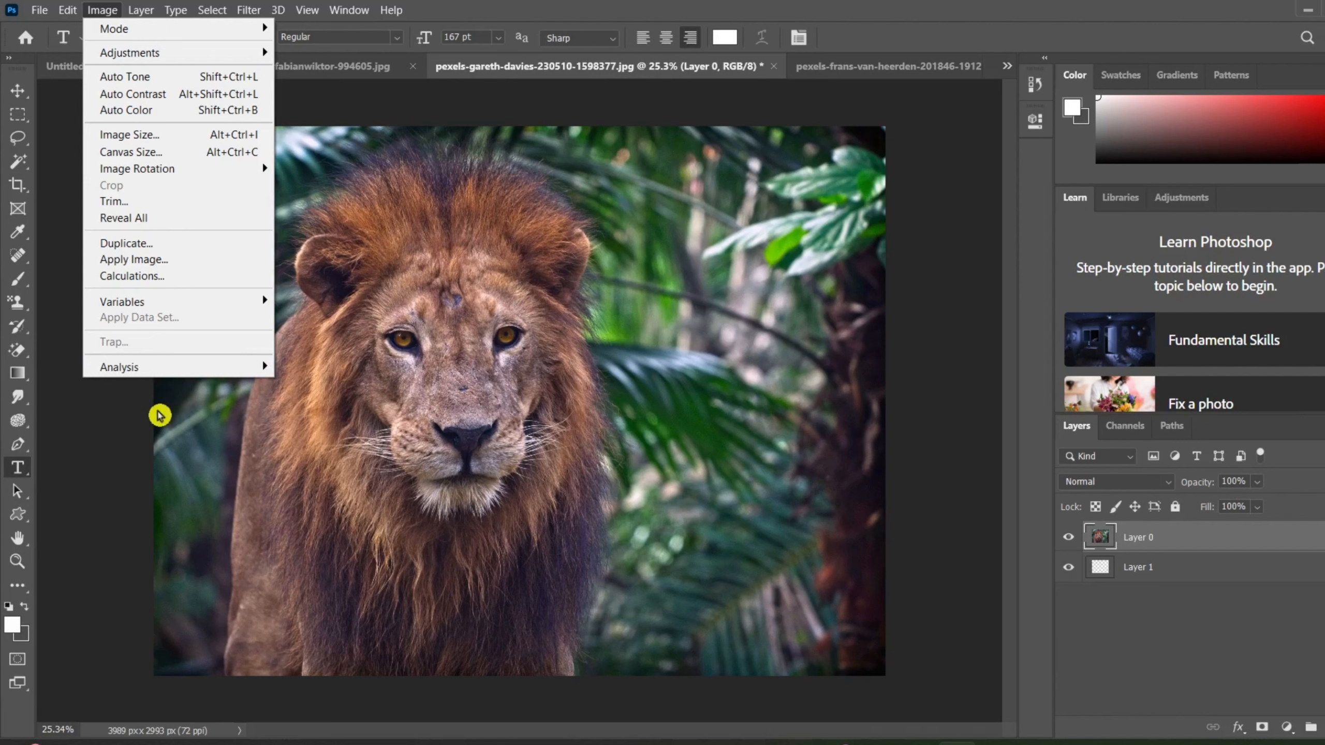
{"action": "left_click", "coordinate": [10, 212]}
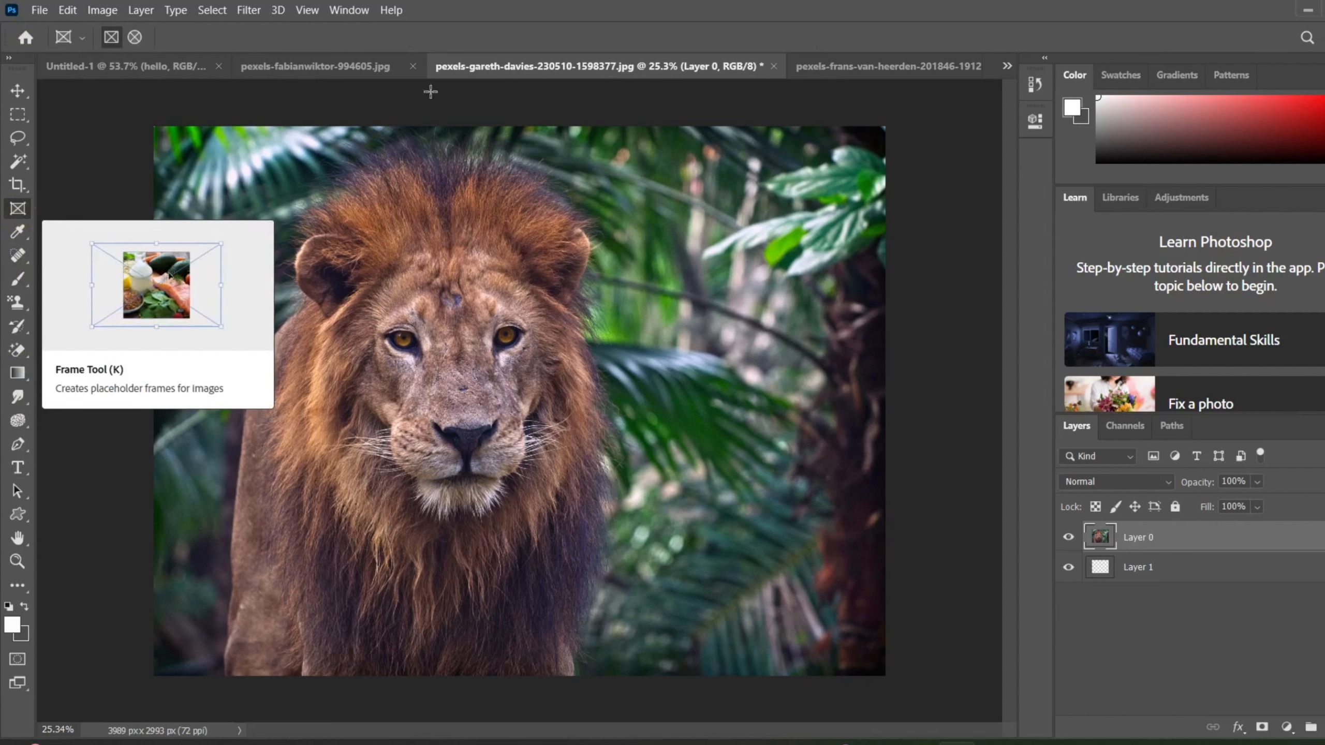
{"action": "left_click", "coordinate": [1308, 39]}
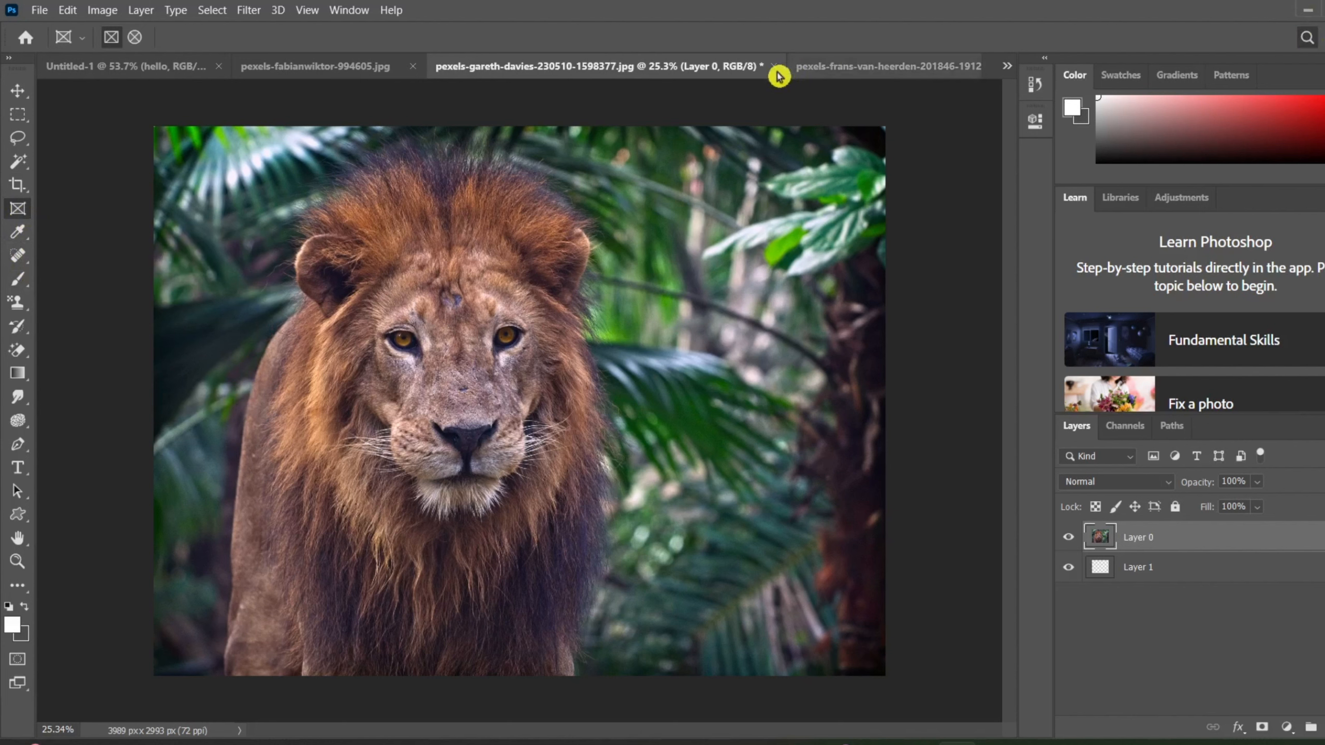
Find the Crop tool by searching for "crop" and apply a crop frame covering the whole lion photo.
{"action": "type", "text": "crop"}
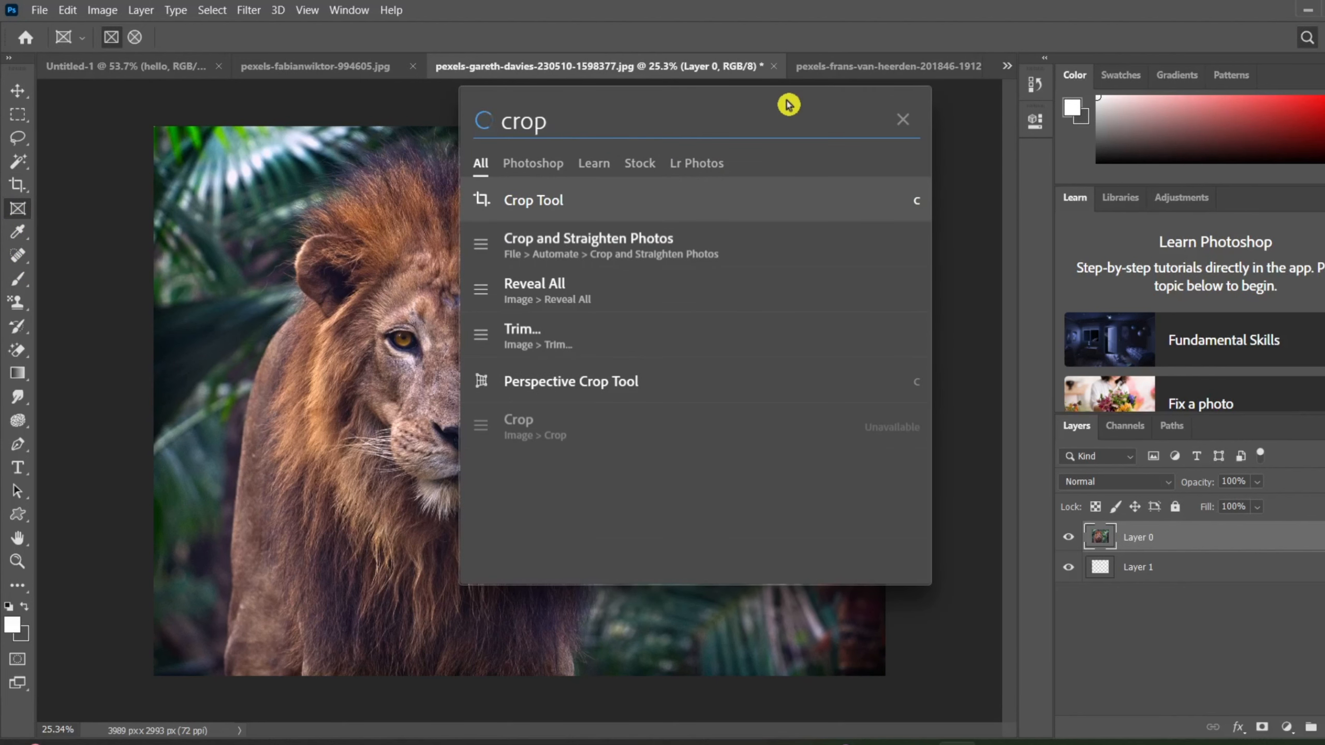
{"action": "left_click", "coordinate": [600, 207]}
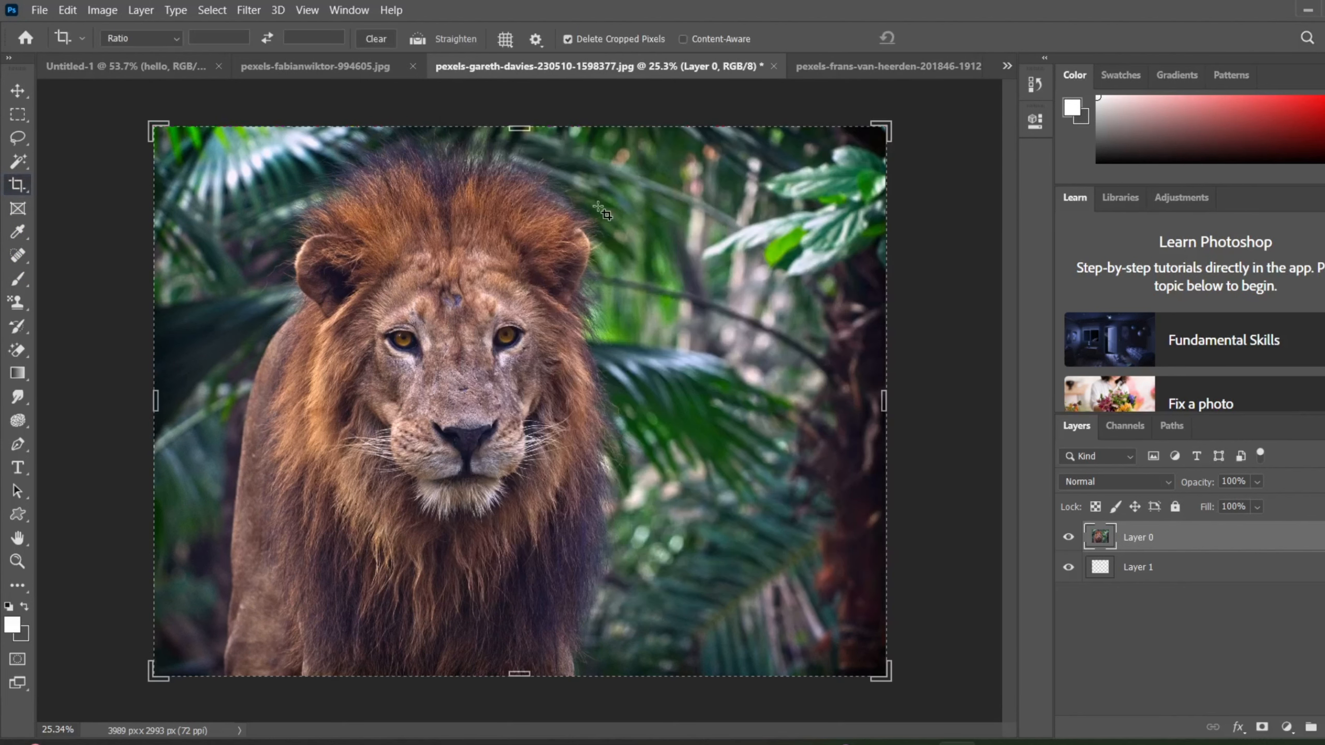
{"action": "mouse_move", "coordinate": [152, 129]}
{"action": "left_mouse_down"}
{"action": "mouse_move", "coordinate": [334, 224]}
{"action": "mouse_move", "coordinate": [125, 120]}
{"action": "mouse_move", "coordinate": [271, 181]}
{"action": "mouse_move", "coordinate": [252, 192]}
{"action": "mouse_move", "coordinate": [257, 154]}
{"action": "mouse_move", "coordinate": [163, 178]}
{"action": "mouse_move", "coordinate": [144, 126]}
{"action": "mouse_move", "coordinate": [164, 118]}
{"action": "mouse_move", "coordinate": [151, 125]}
{"action": "left_mouse_up"}
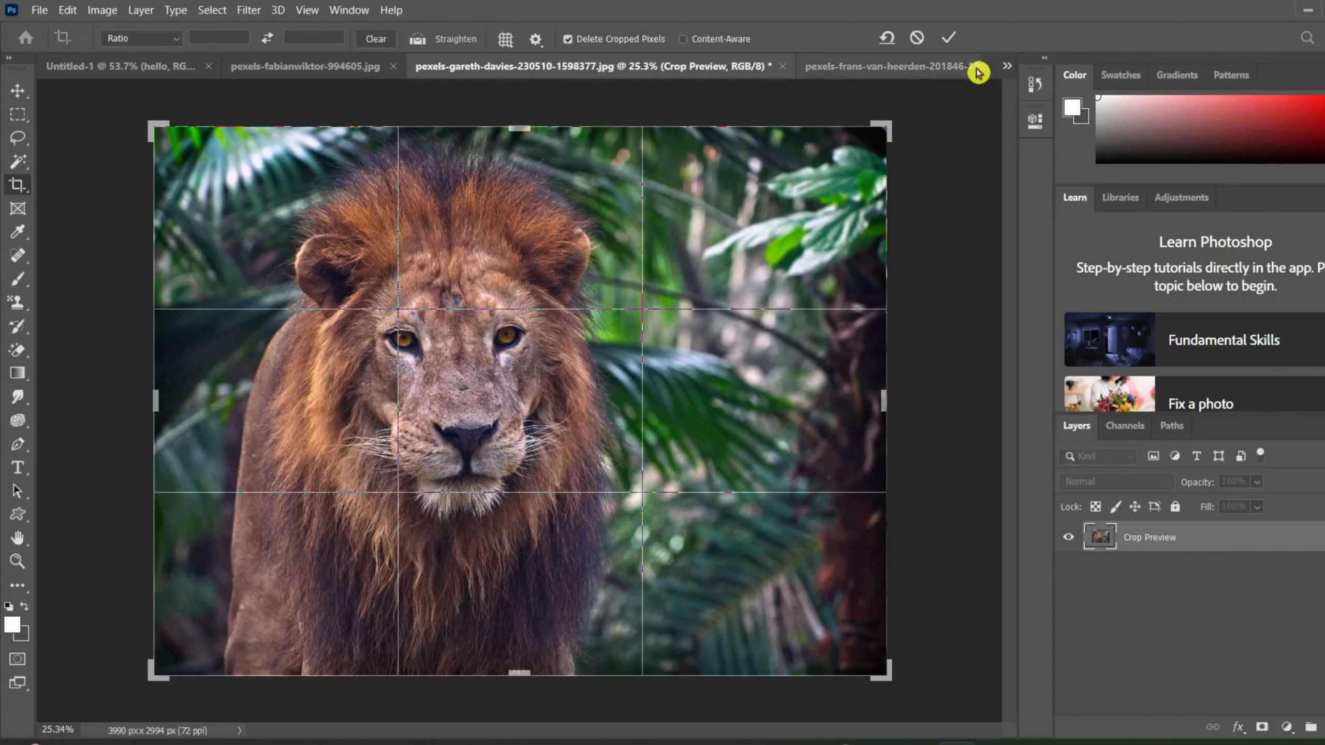
{"action": "left_click", "coordinate": [946, 37]}
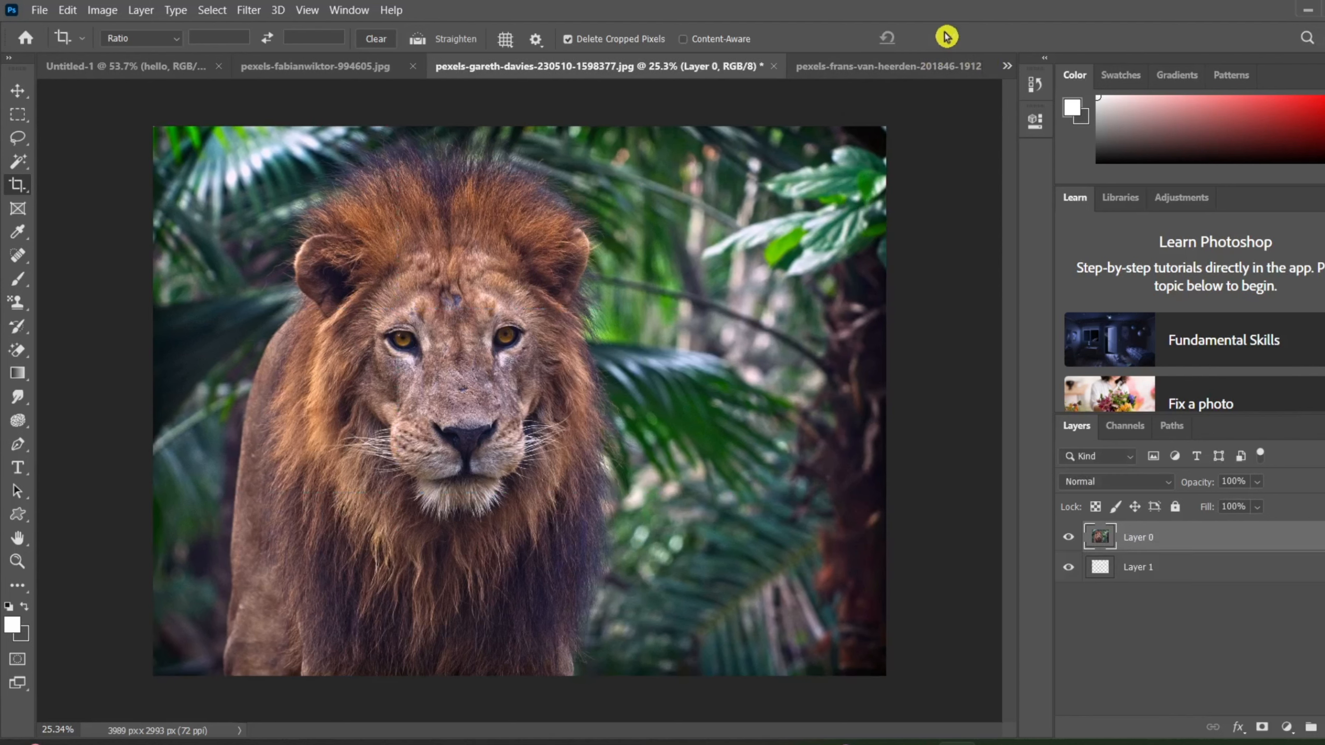
Trim the lion photo based on Top Left Pixel Color, trimming away only the top edge, with Bottom, Left and Right off.
{"action": "left_click", "coordinate": [110, 10]}
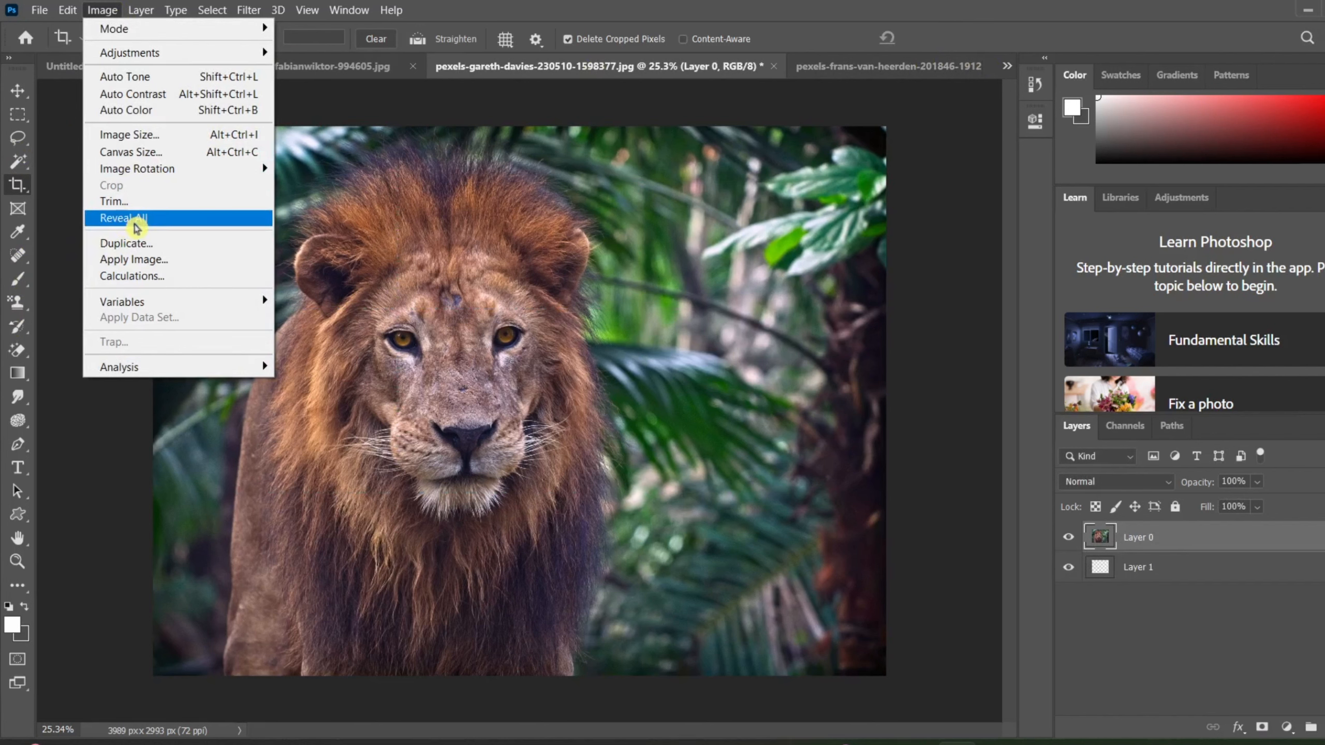
{"action": "left_click", "coordinate": [229, 201]}
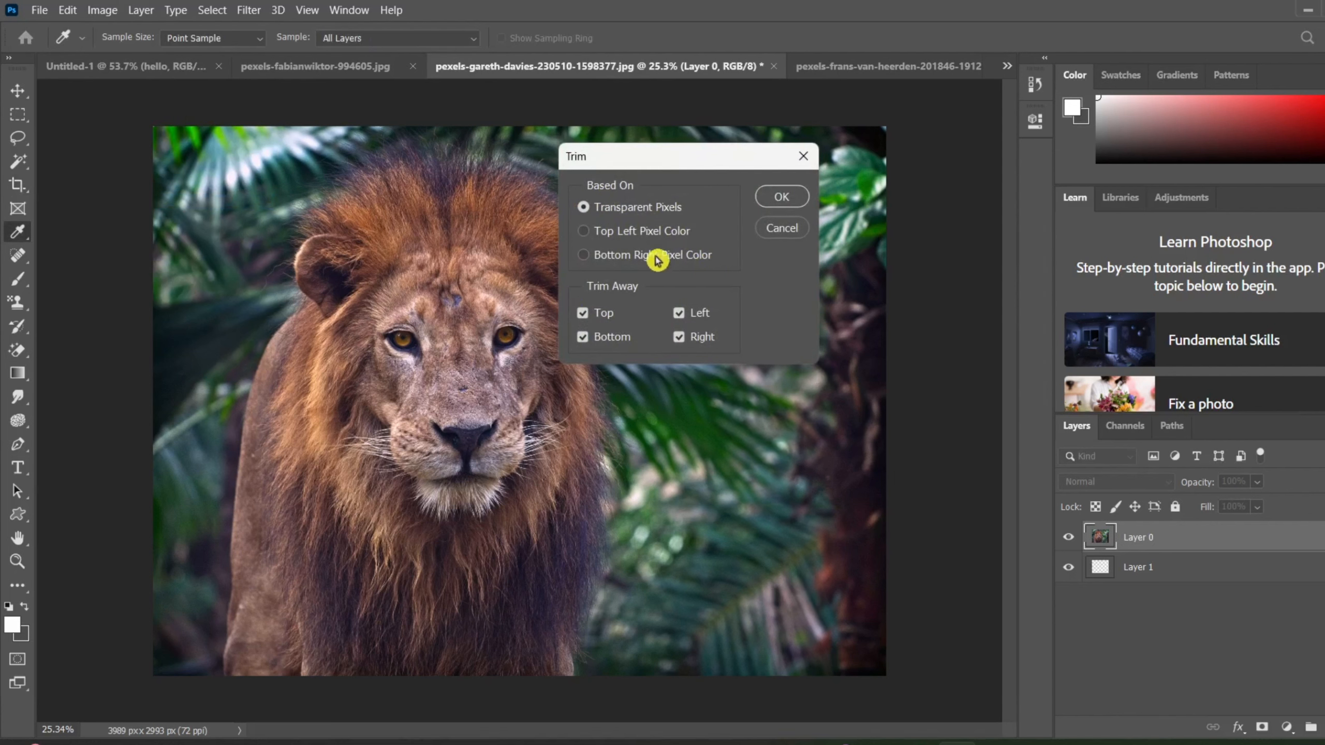
{"action": "left_click", "coordinate": [592, 338]}
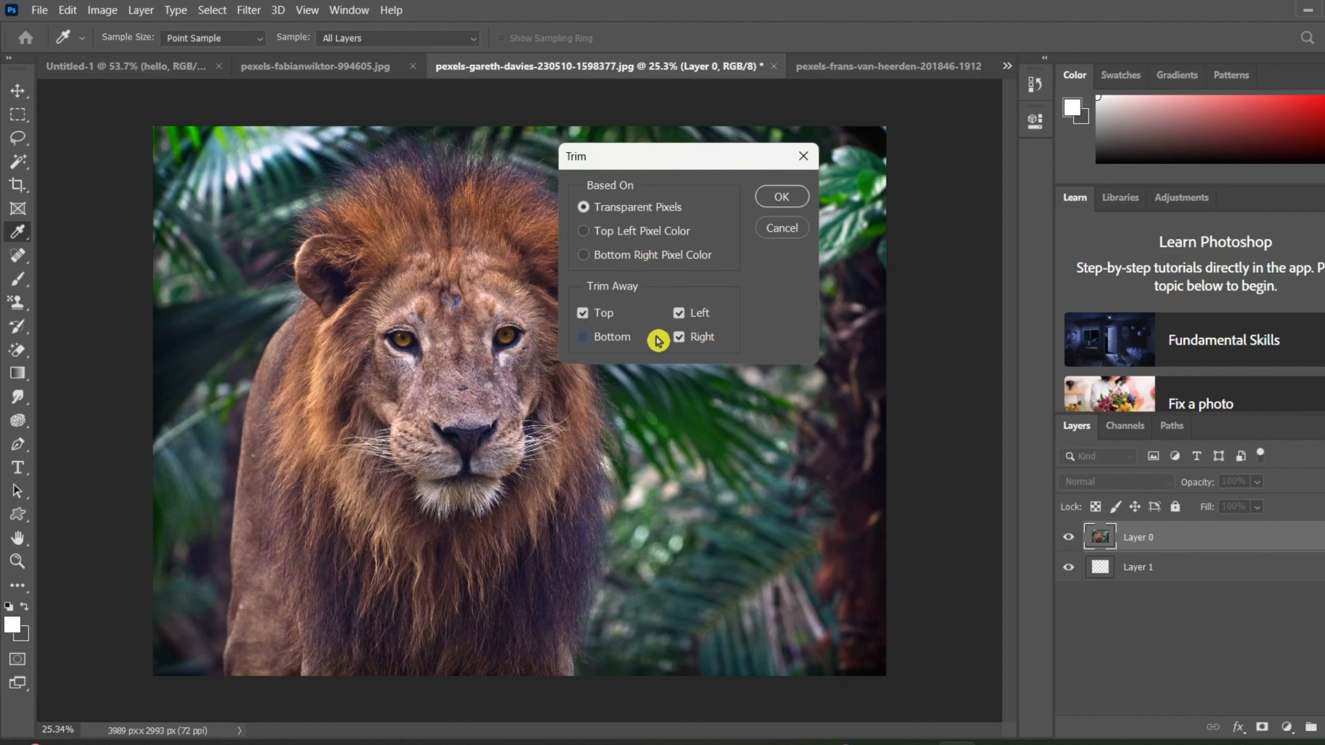
{"action": "left_click", "coordinate": [677, 314]}
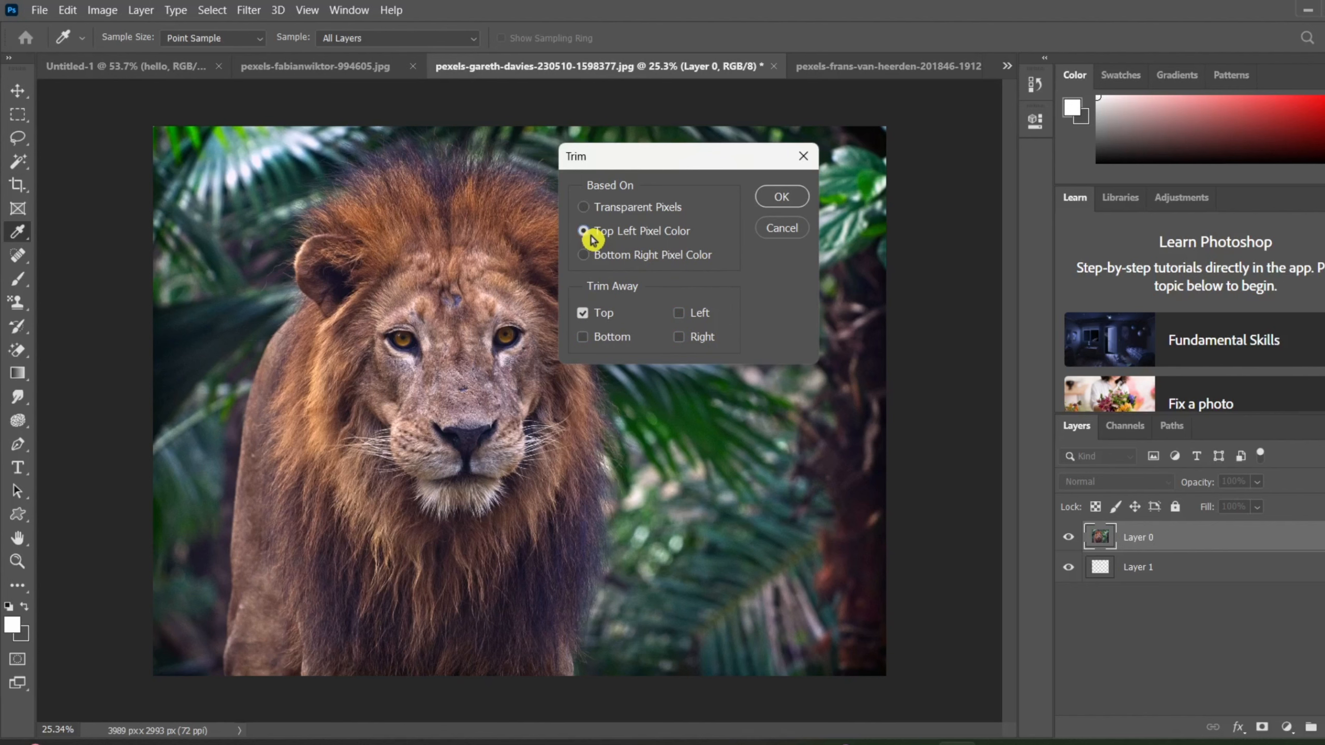
{"action": "left_click", "coordinate": [782, 199]}
Crop away the right part of the lion photo, leaving it about 2798 px wide at full height.
{"action": "key", "text": "c"}
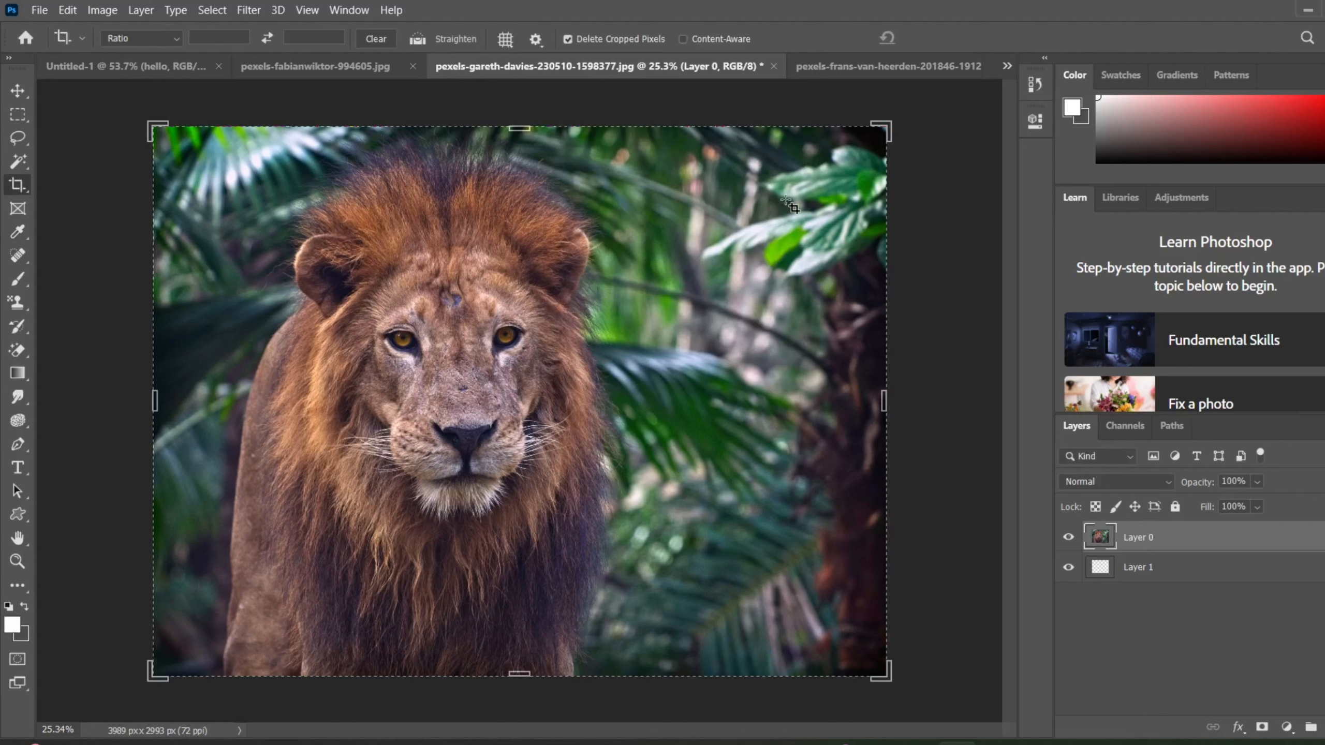
{"action": "left_click_drag", "start_coordinate": [888, 118], "coordinate": [777, 125]}
{"action": "left_click", "coordinate": [952, 34]}
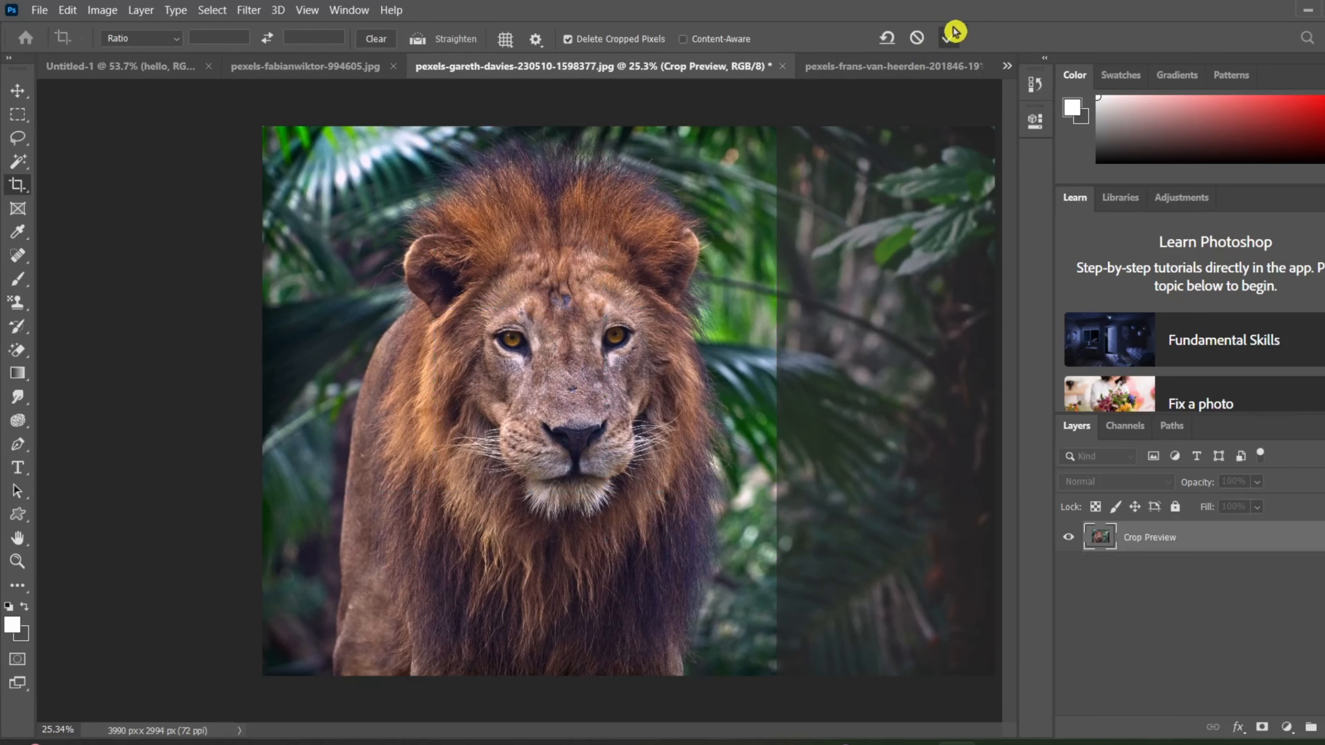
Crop the photo to a narrow strip across the lion's nose, about 557 by 117 px, and undo both crops.
{"action": "scroll", "coordinate": [676, 396], "scroll_direction": "up", "scroll_amount": 3}
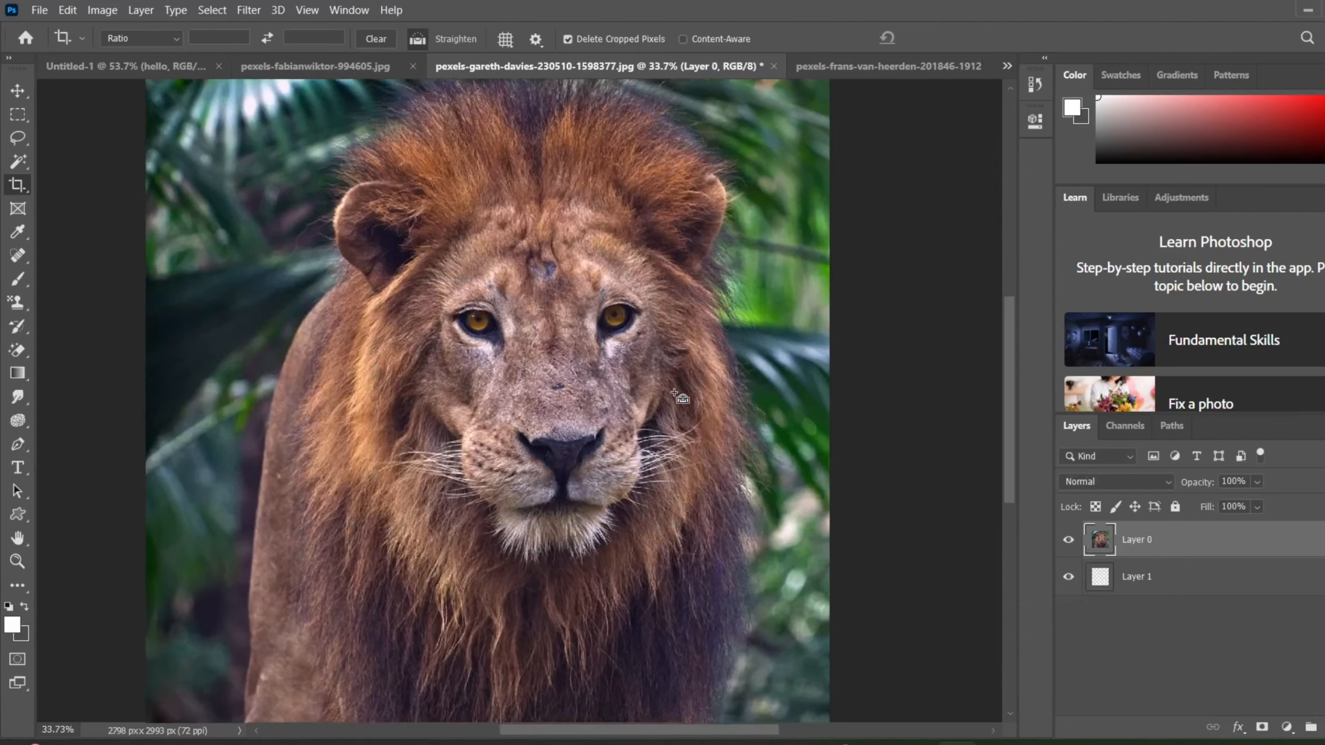
{"action": "left_click_drag", "start_coordinate": [515, 360], "coordinate": [671, 386]}
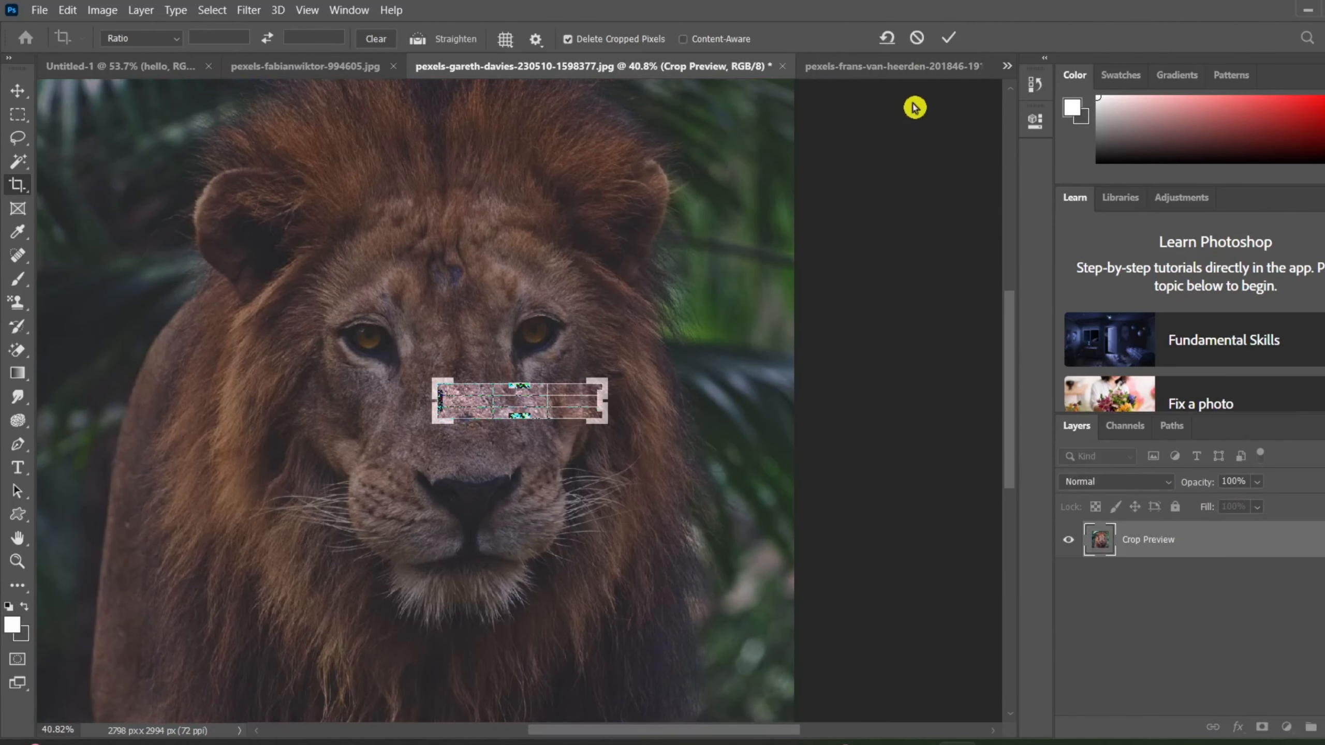
{"action": "left_click", "coordinate": [946, 47]}
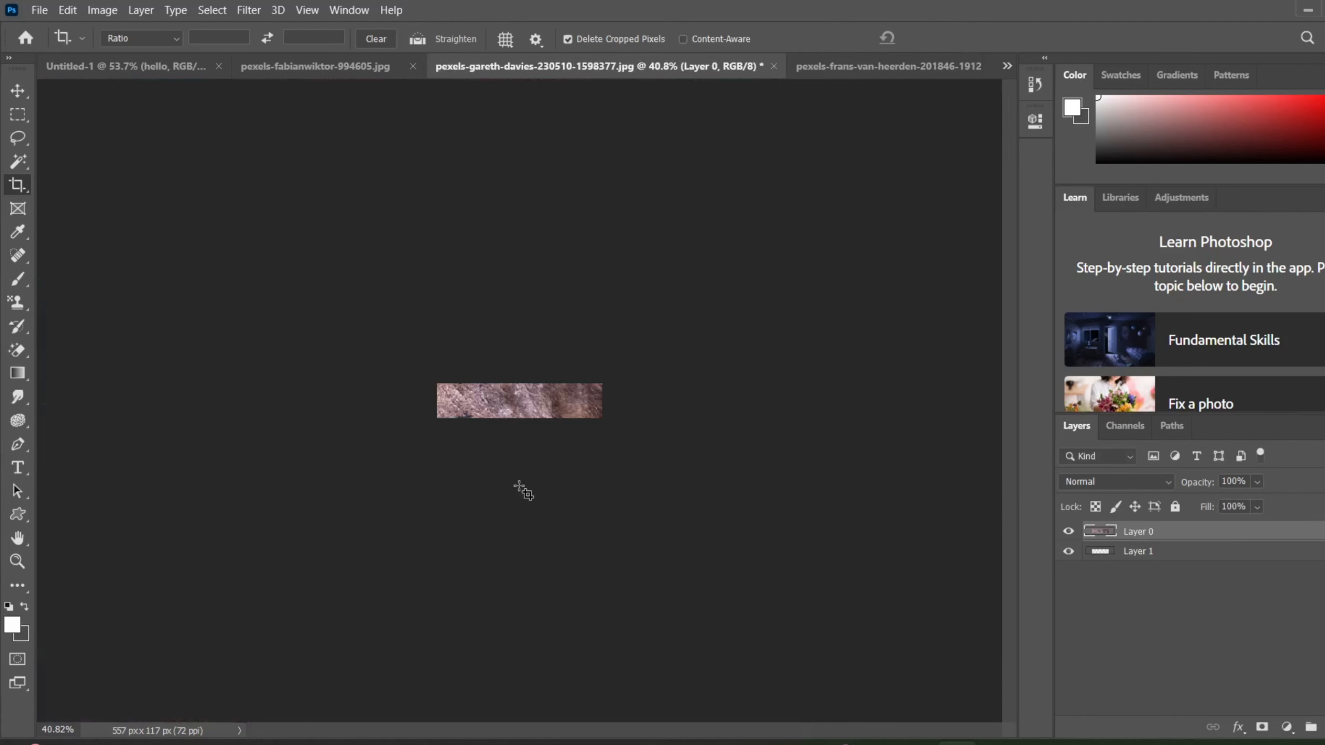
{"action": "key", "text": "ctrl+z"}
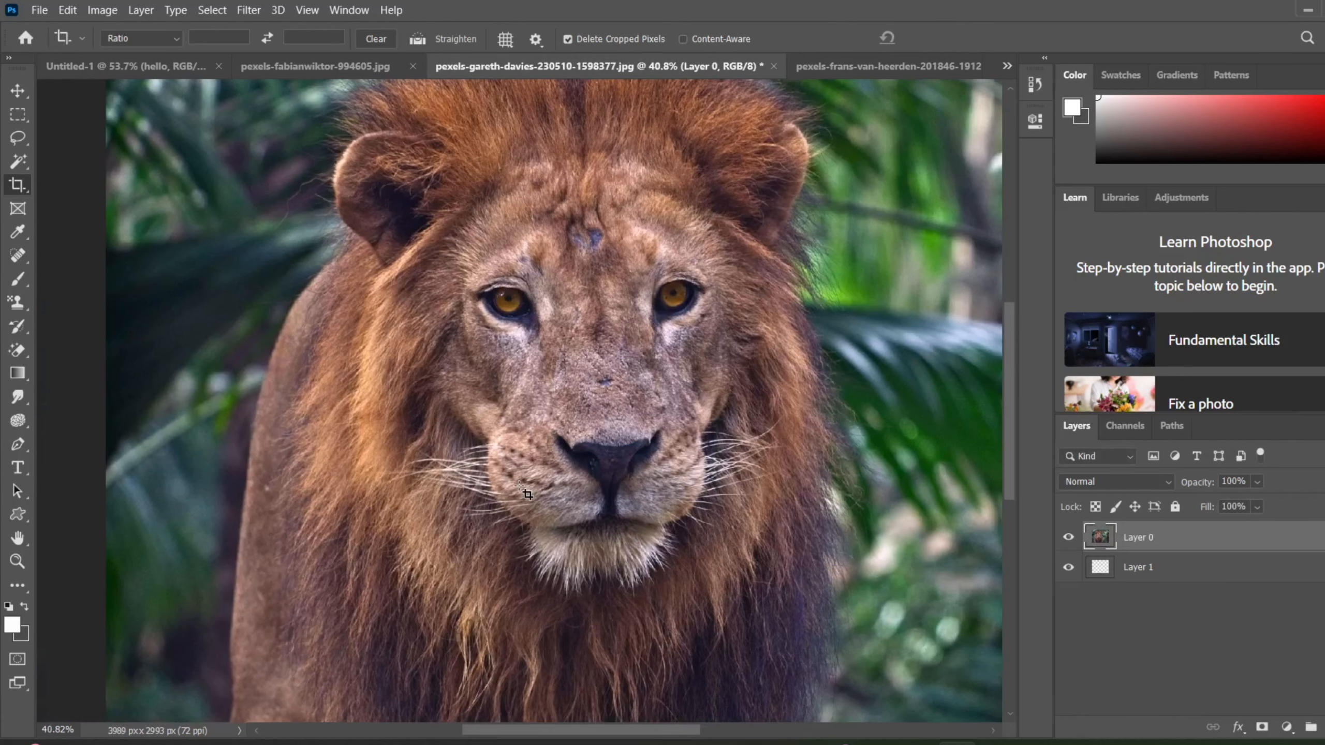
Apply Reveal All to the full lion photo.
{"action": "scroll", "coordinate": [527, 493], "scroll_direction": "down", "scroll_amount": 3}
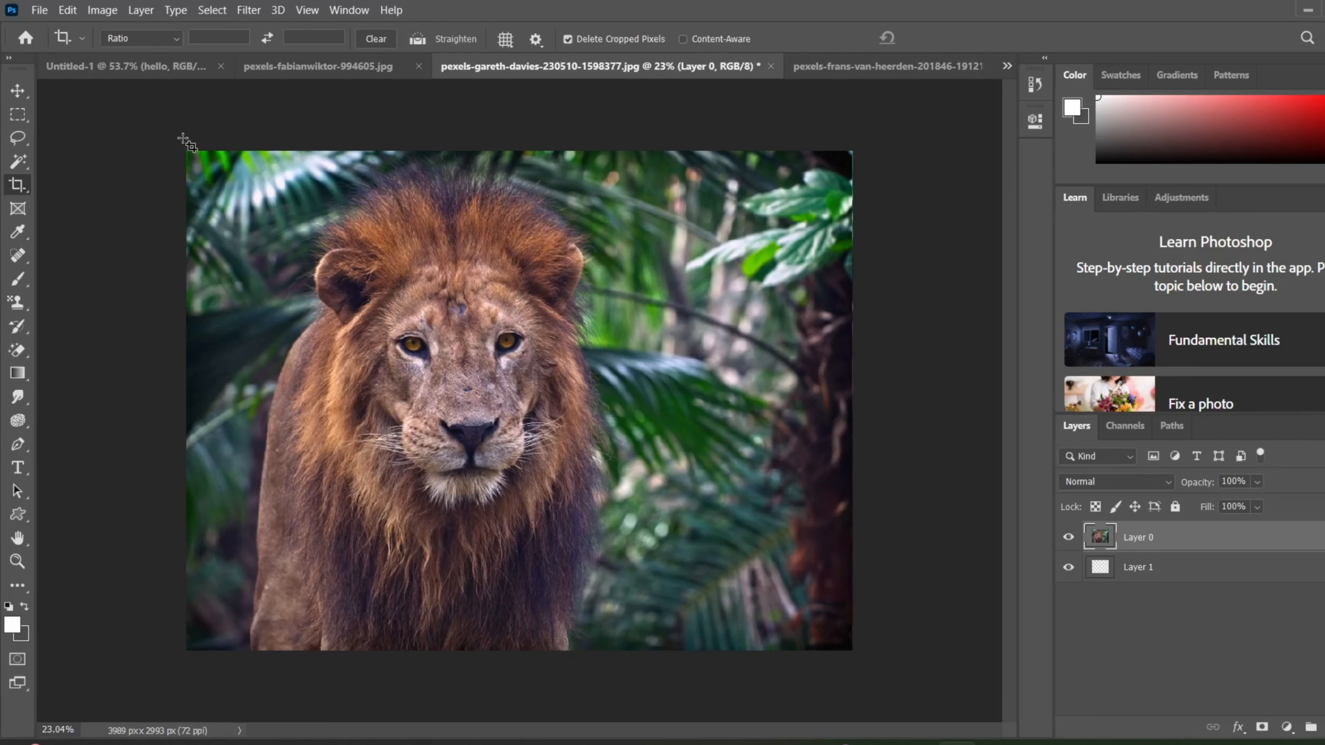
{"action": "left_click", "coordinate": [102, 10]}
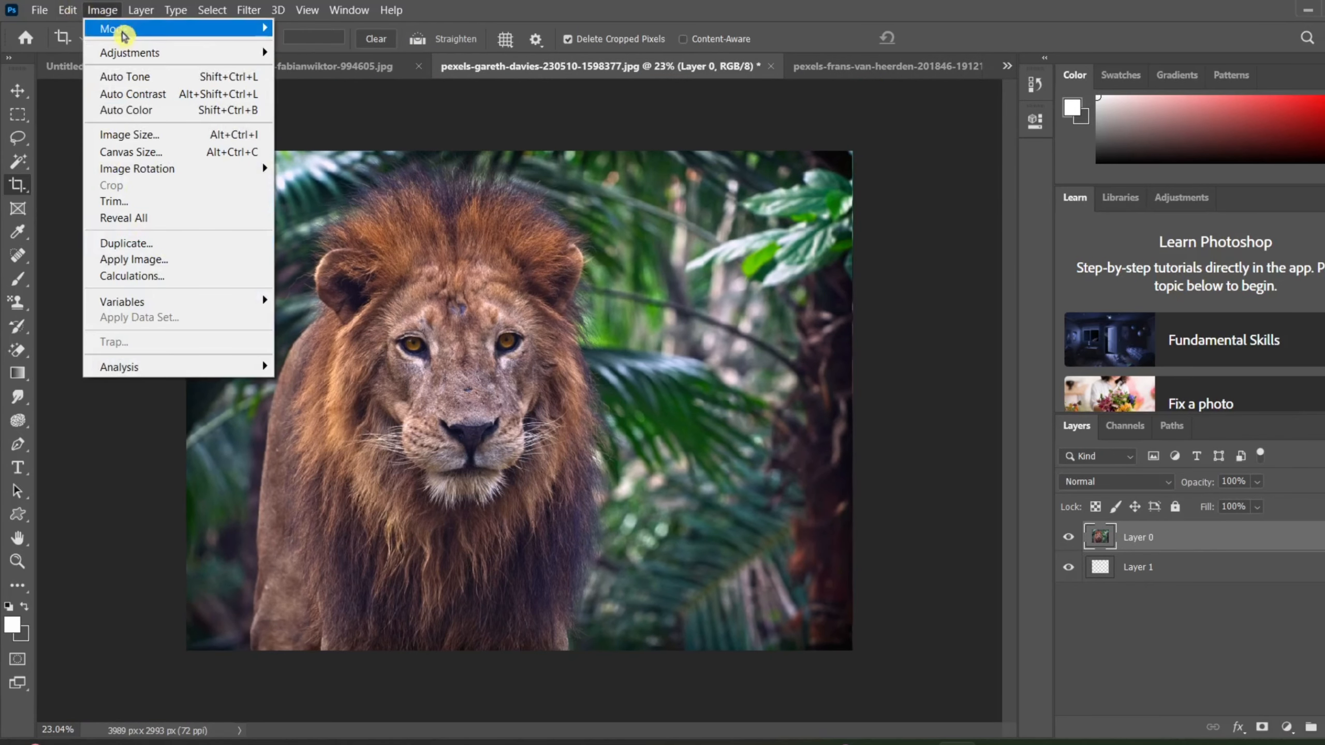
{"action": "left_click", "coordinate": [146, 217]}
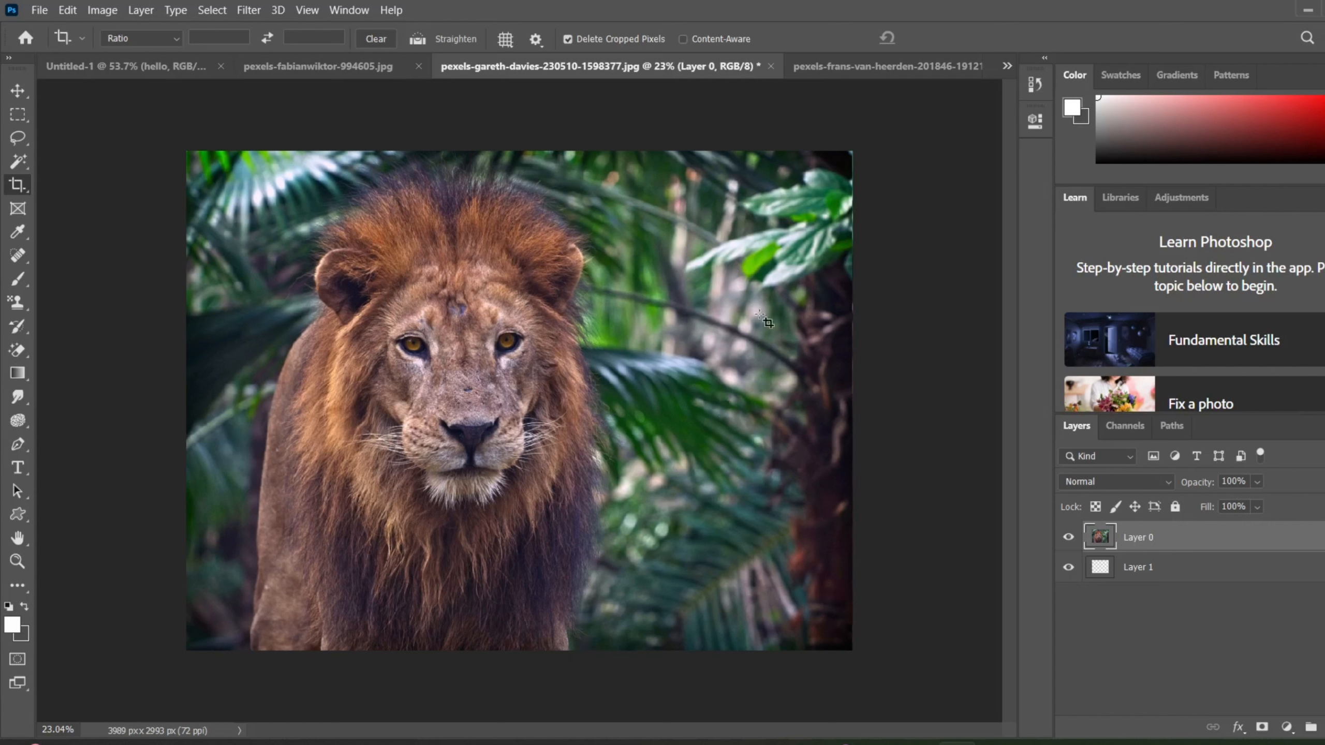
Duplicate the lion image with all its layers as a separate document under the suggested copy name, and dismiss the OpenGL notice.
{"action": "left_click", "coordinate": [104, 10]}
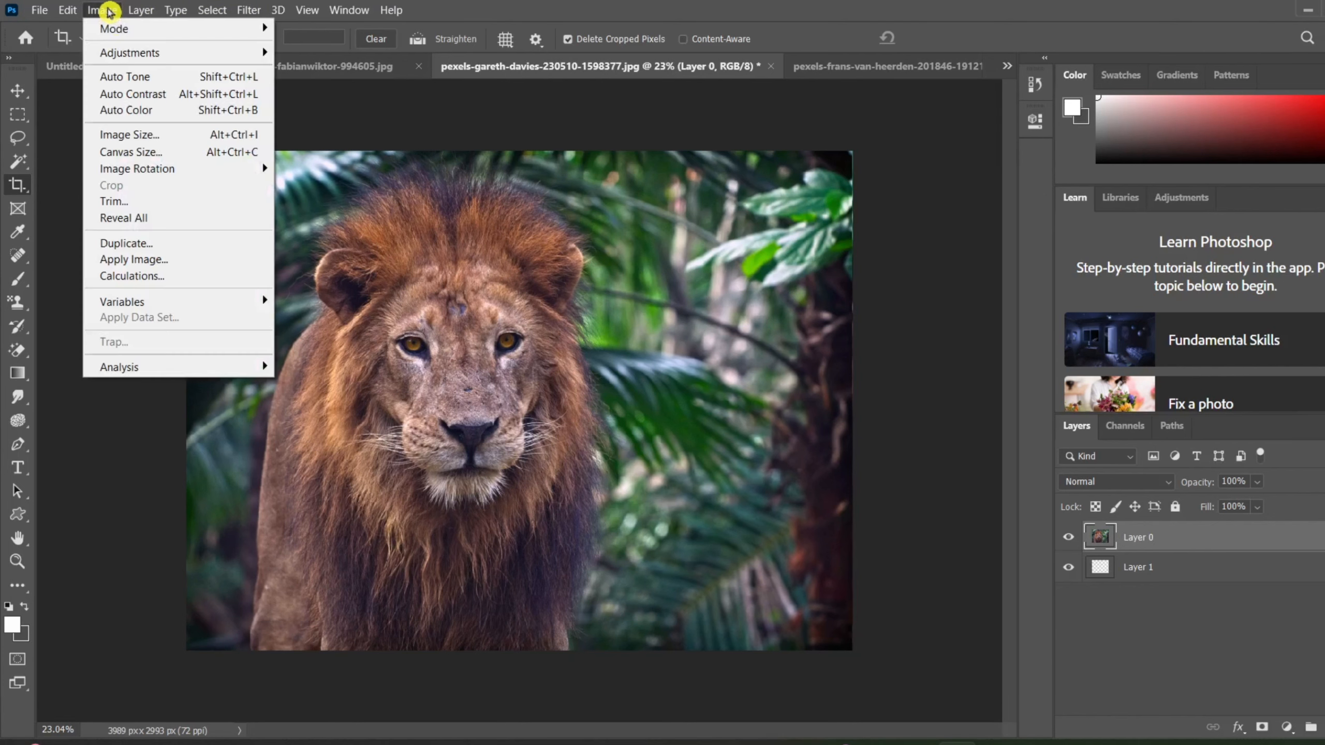
{"action": "left_click", "coordinate": [170, 245]}
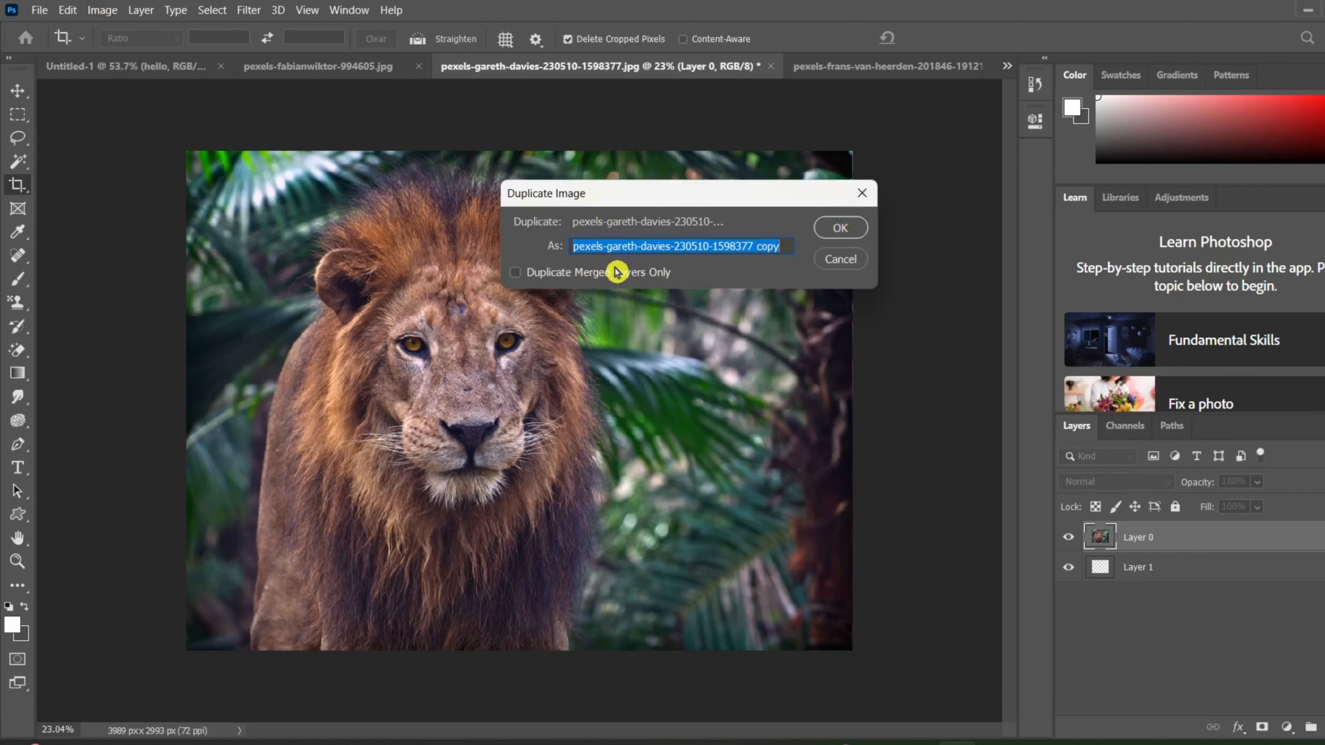
{"action": "left_click", "coordinate": [836, 228]}
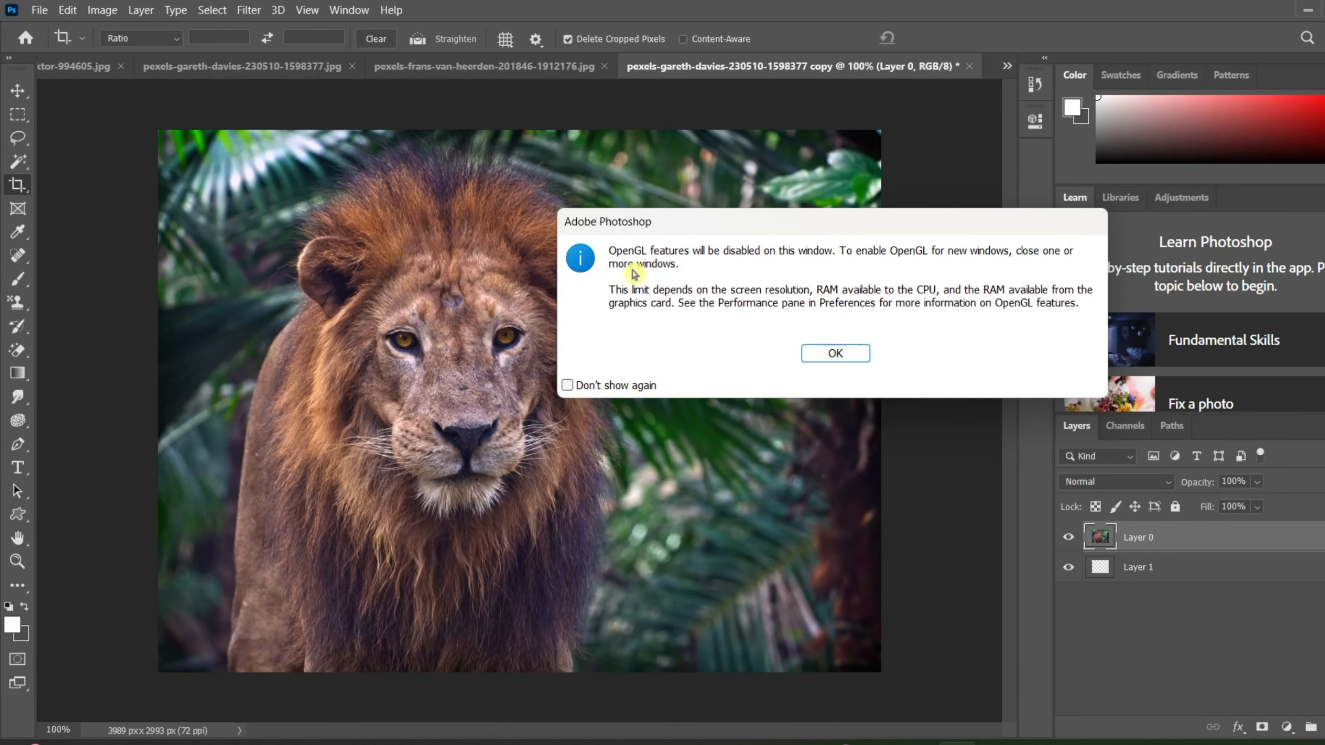
{"action": "left_click", "coordinate": [837, 356]}
{"action": "left_click", "coordinate": [836, 355]}
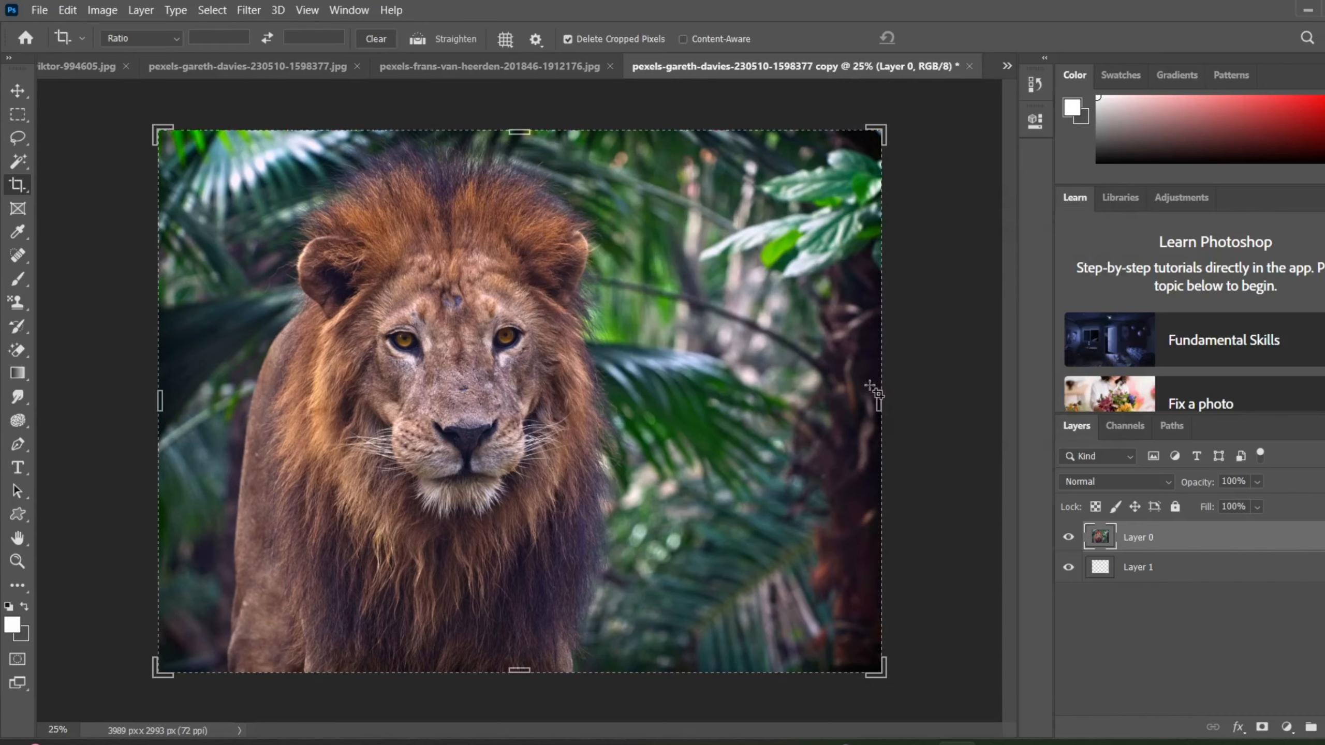
Try to crop the duplicated lion image to a small central area, undo the frame change, and close the crop preview.
{"action": "left_click_drag", "start_coordinate": [876, 395], "coordinate": [712, 415]}
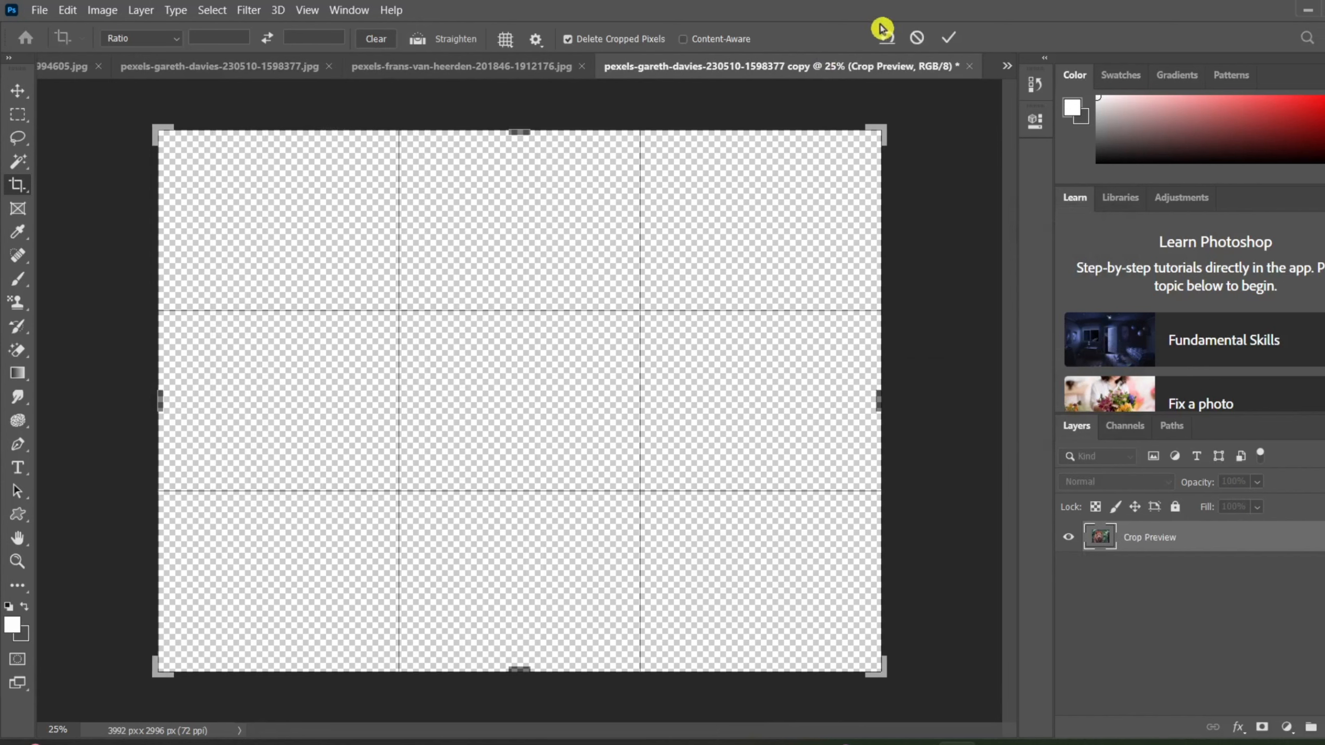
{"action": "left_click", "coordinate": [942, 39]}
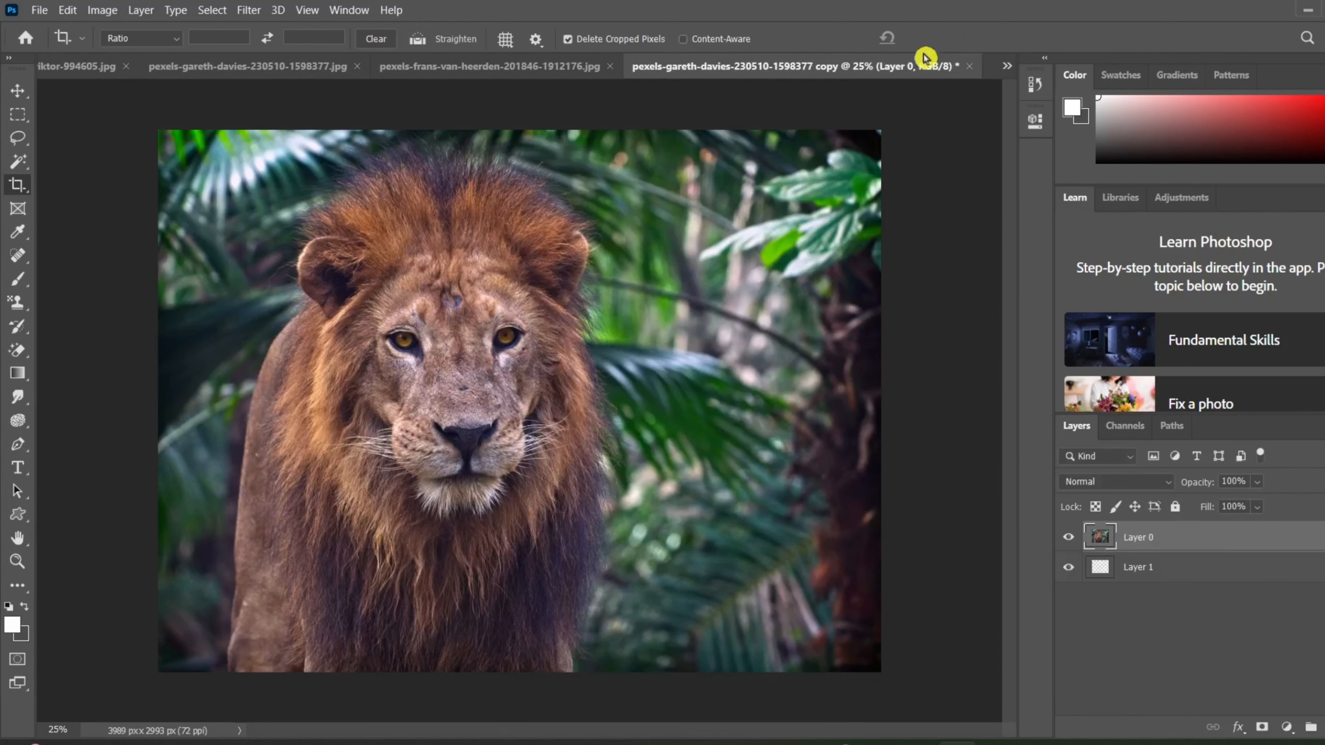
{"action": "mouse_move", "coordinate": [637, 364]}
{"action": "left_mouse_down"}
{"action": "mouse_move", "coordinate": [519, 401]}
{"action": "mouse_move", "coordinate": [479, 447]}
{"action": "left_mouse_up"}
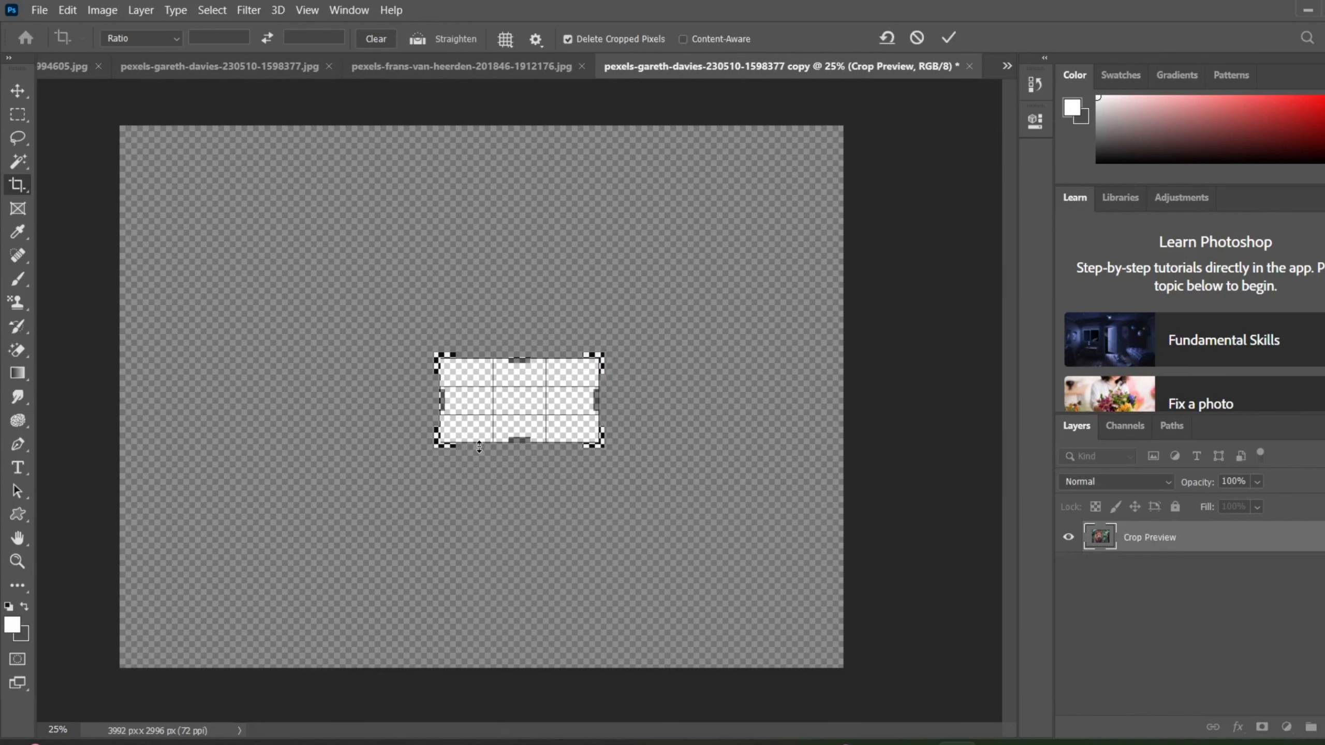
{"action": "key", "text": "ctrl+z"}
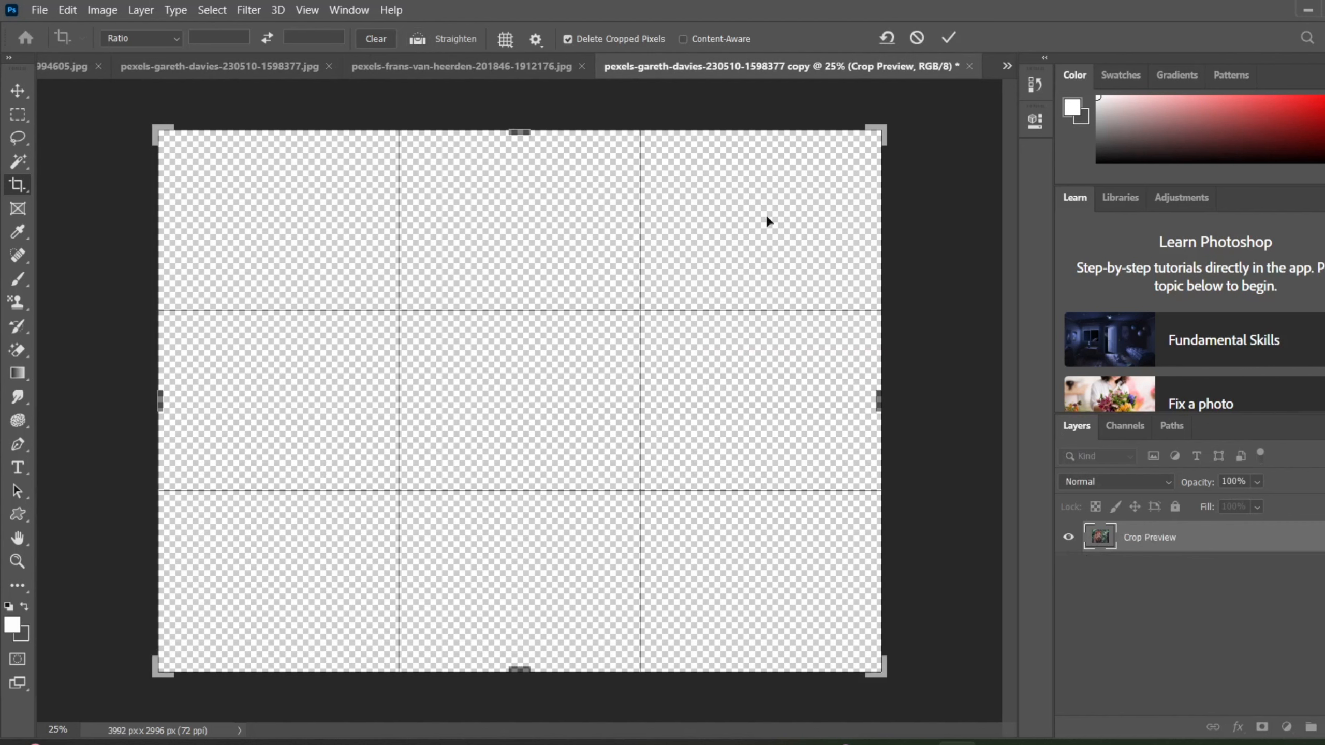
{"action": "left_click", "coordinate": [948, 38]}
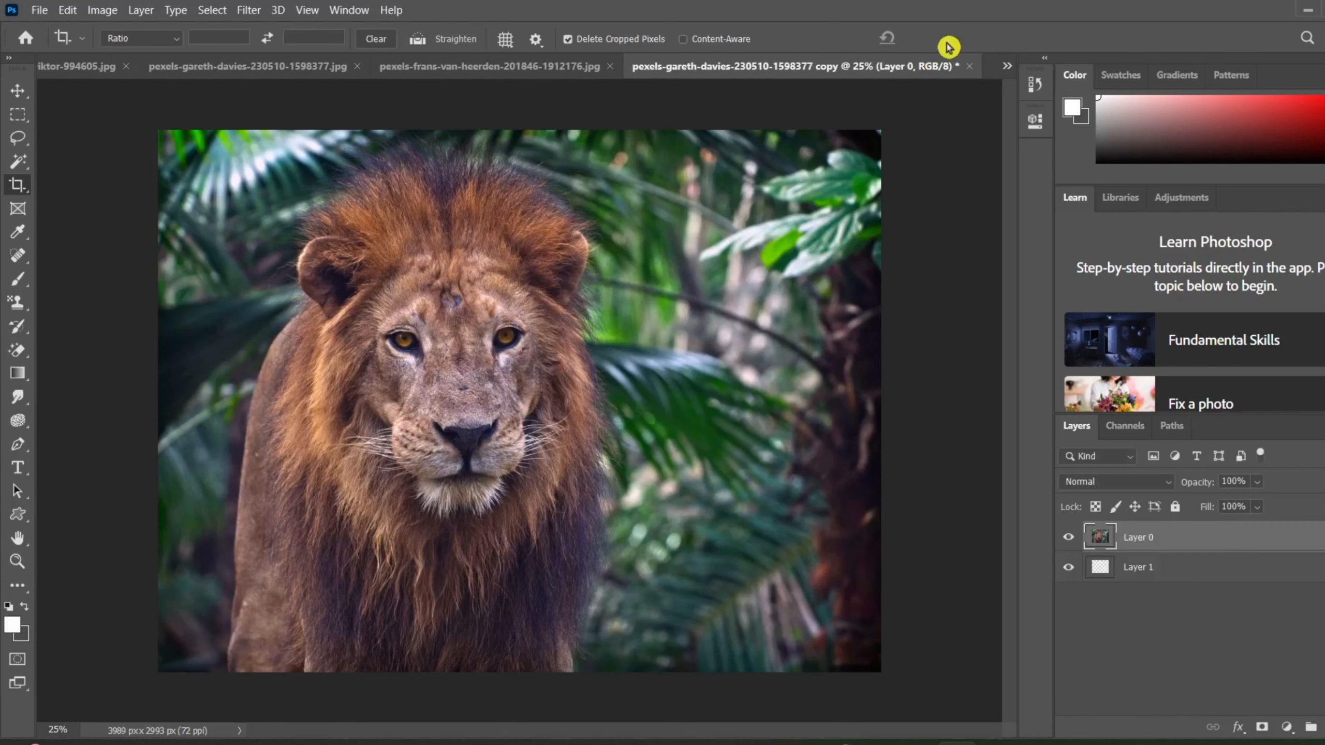
{"action": "left_click", "coordinate": [131, 6]}
{"action": "mouse_move", "coordinate": [108, 10]}
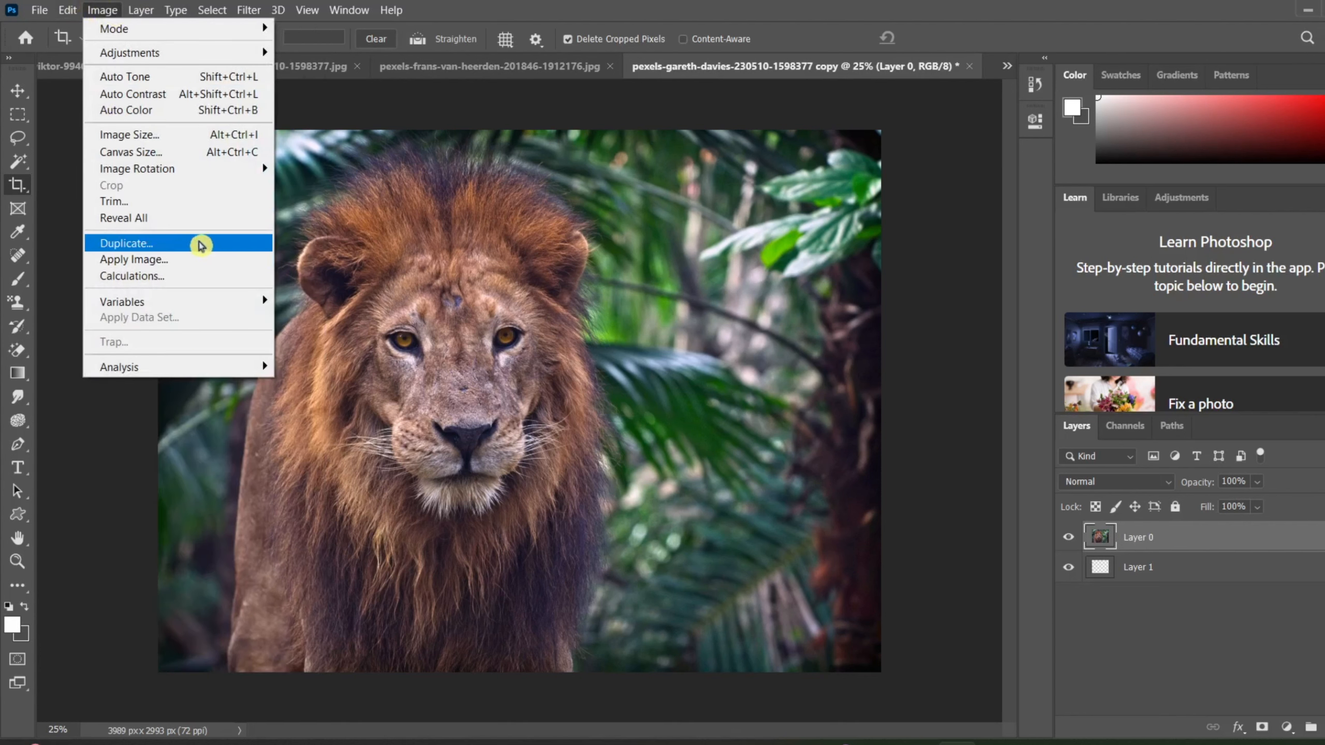
{"action": "left_click", "coordinate": [944, 236]}
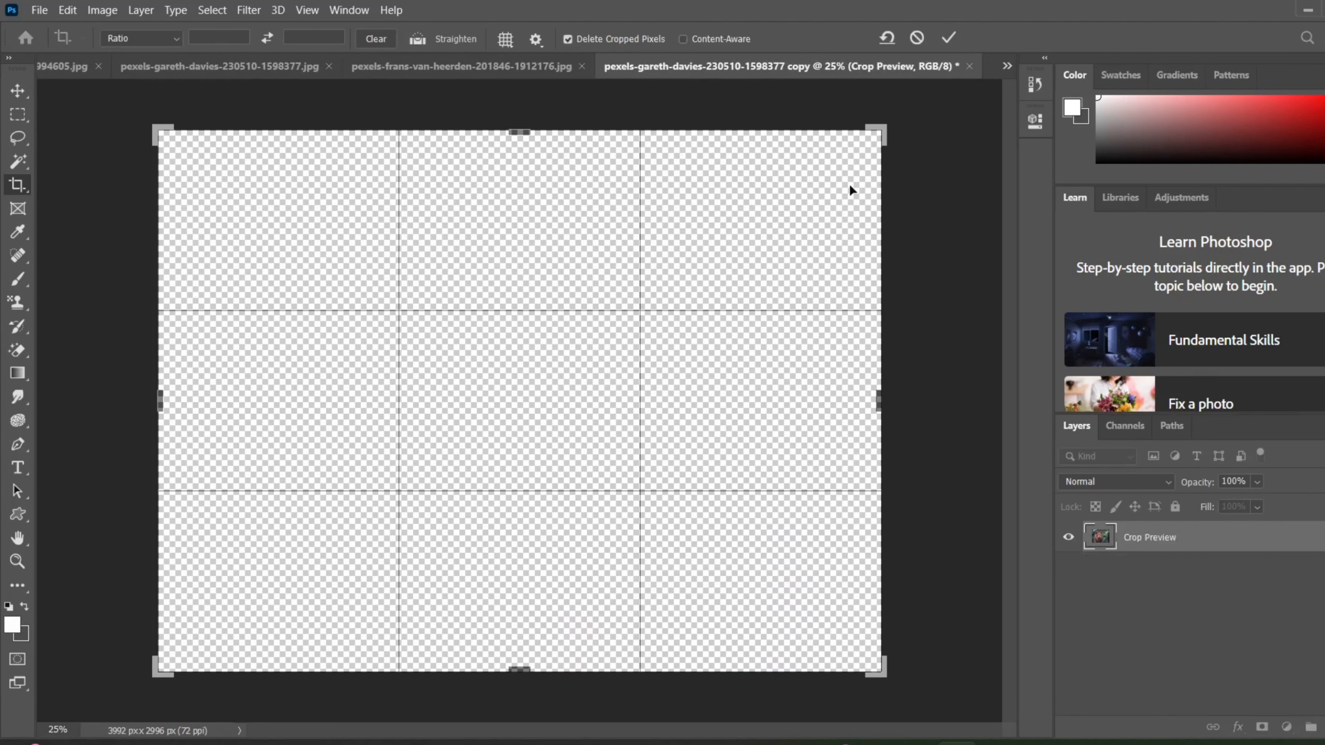
{"action": "left_click", "coordinate": [955, 42]}
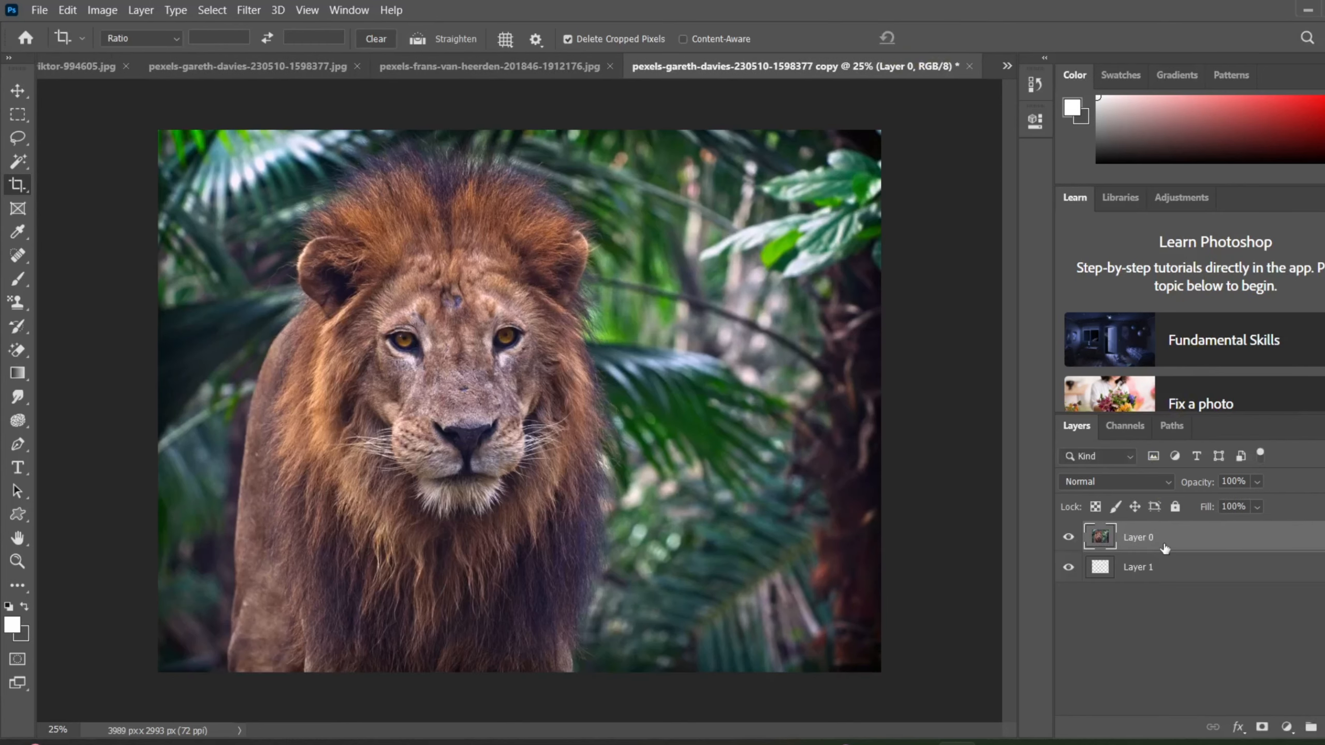
Duplicate Layer 0 twice in the copied lion document.
{"action": "key", "text": "ctrl+j"}
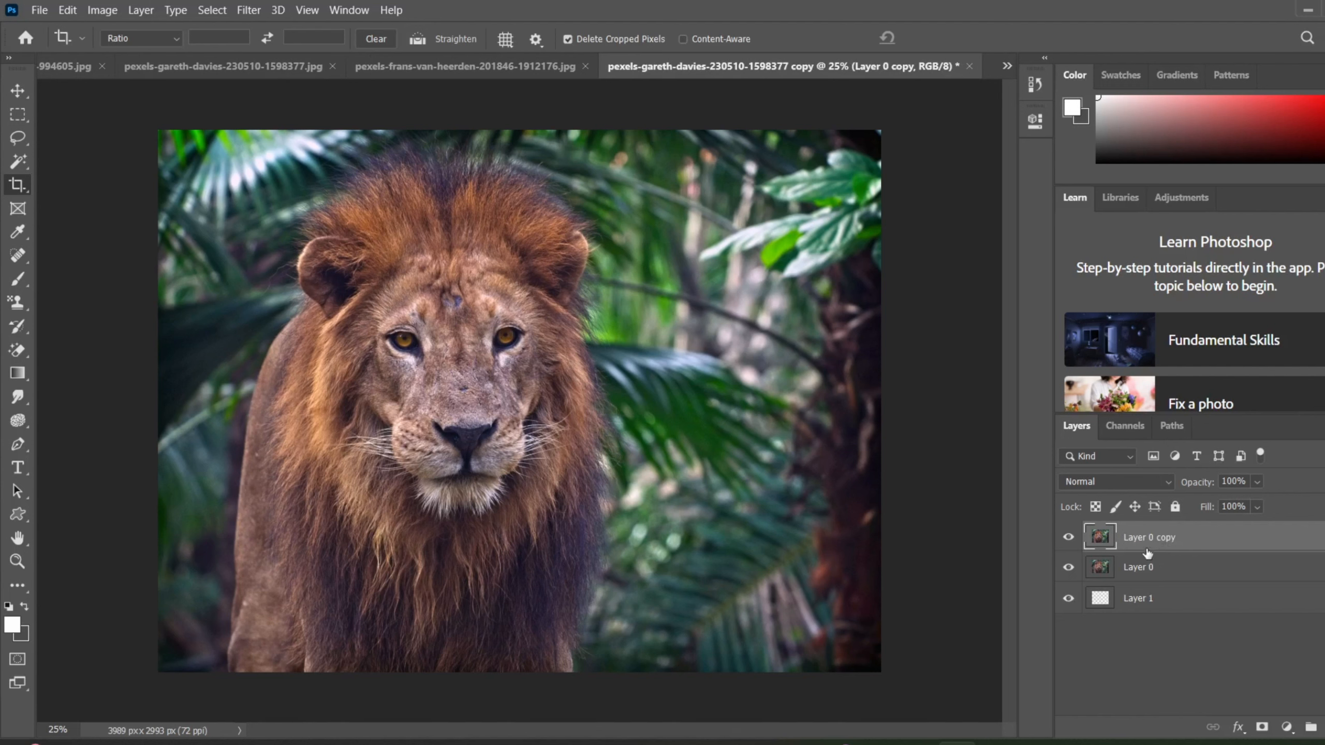
{"action": "key", "text": "ctrl+j"}
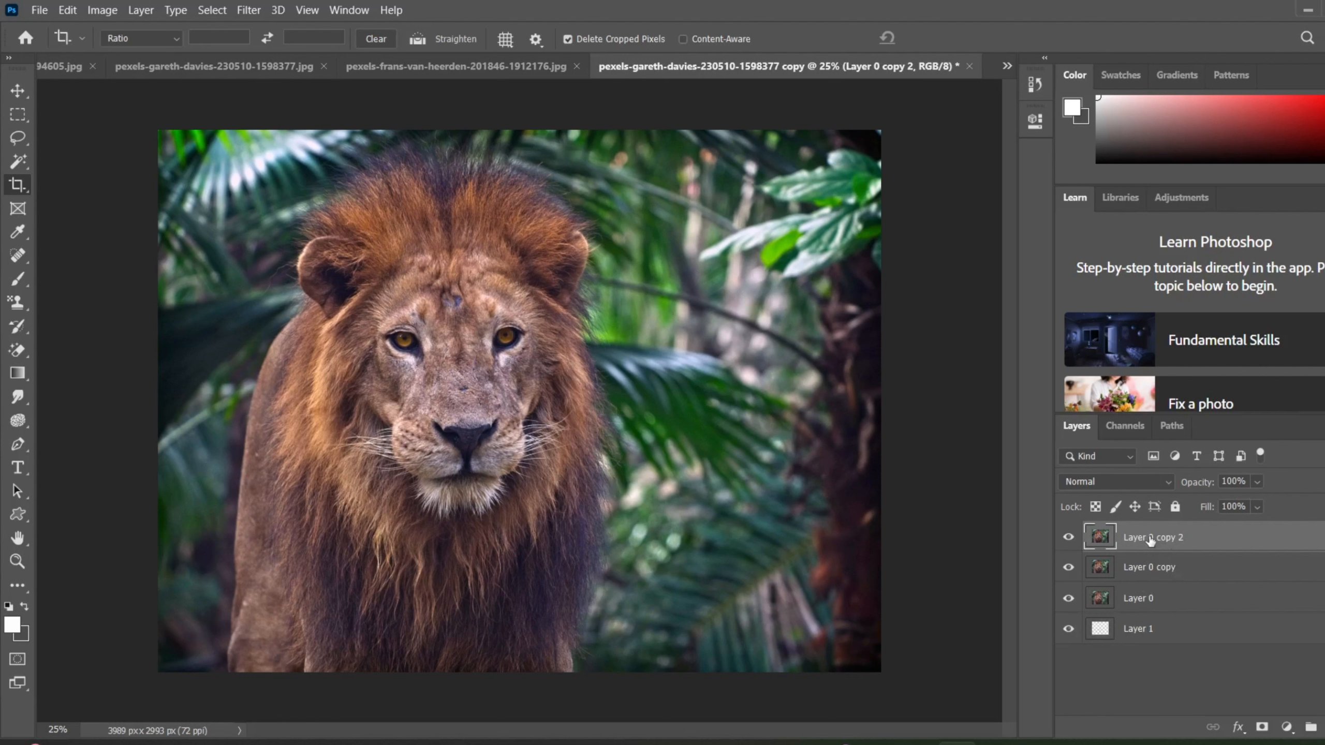
Open Apply Image for the topmost lion layer and review the source layer options, keeping Merged.
{"action": "left_click", "coordinate": [103, 14]}
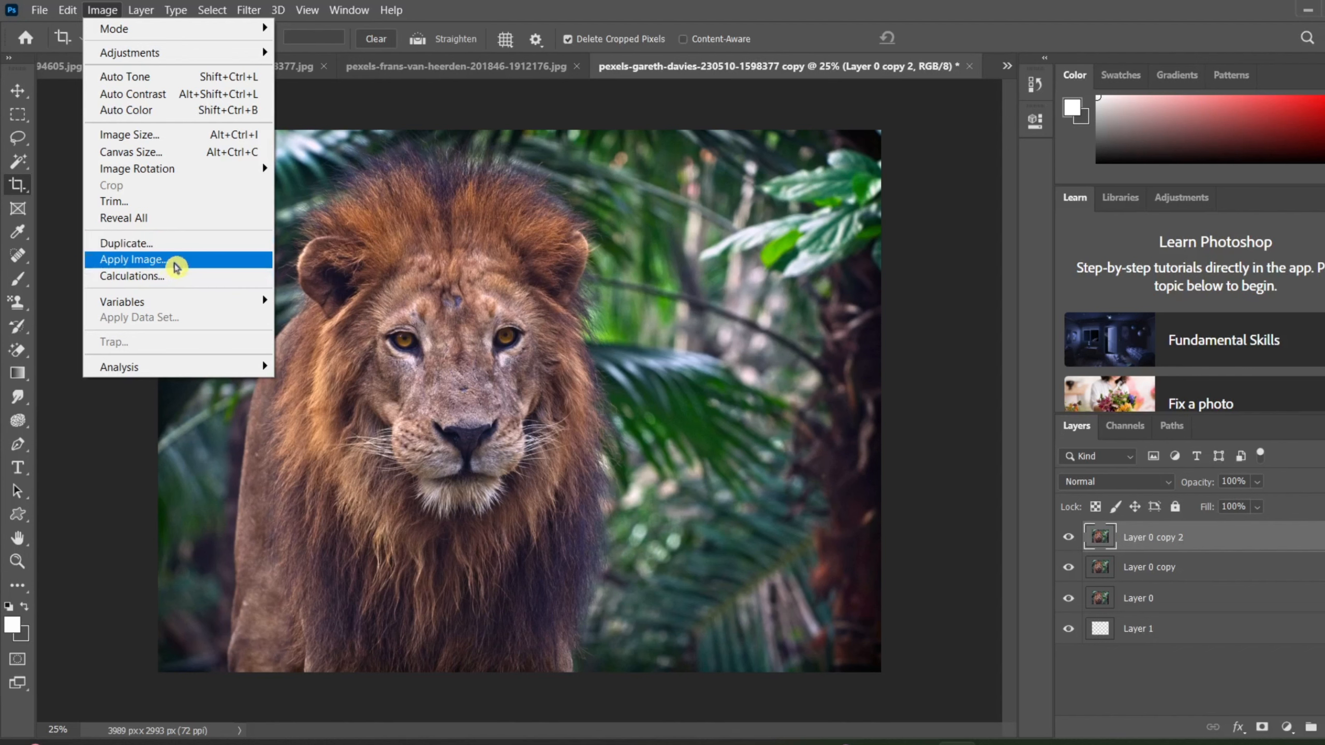
{"action": "left_click", "coordinate": [174, 259]}
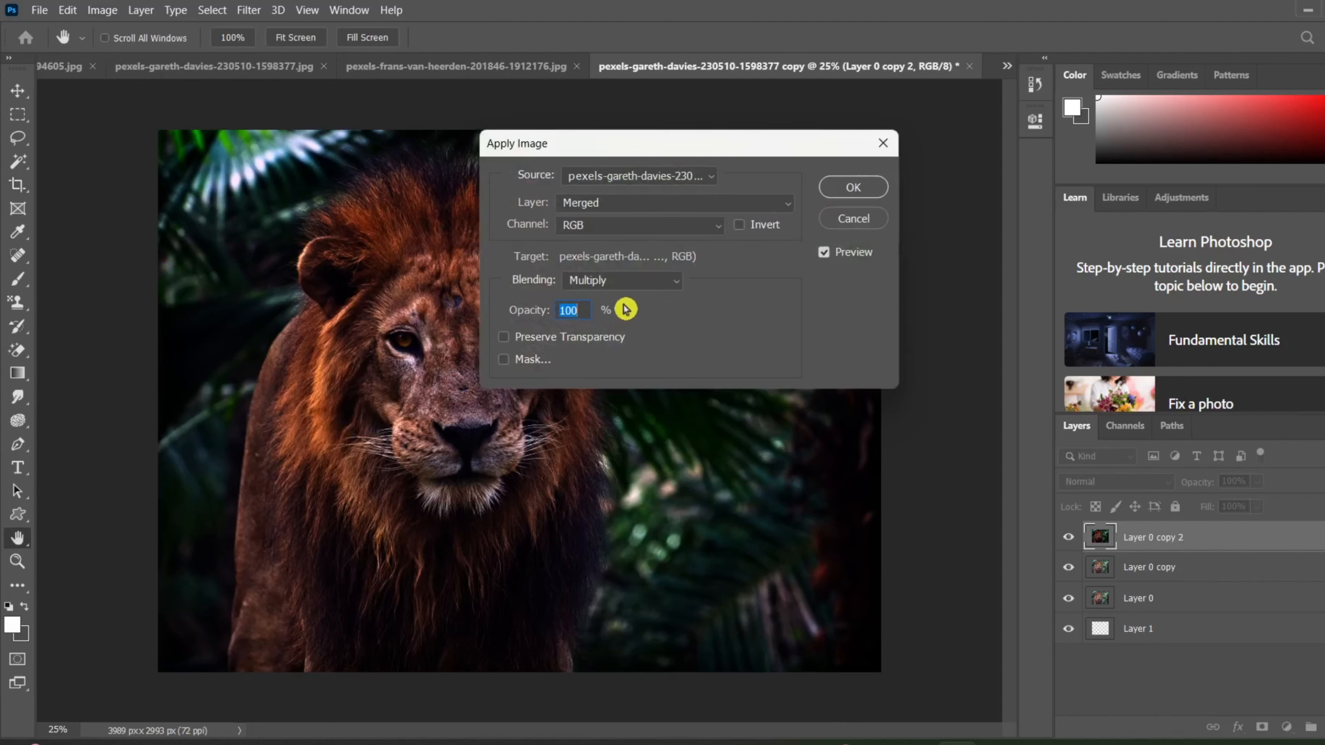
{"action": "left_click", "coordinate": [674, 201]}
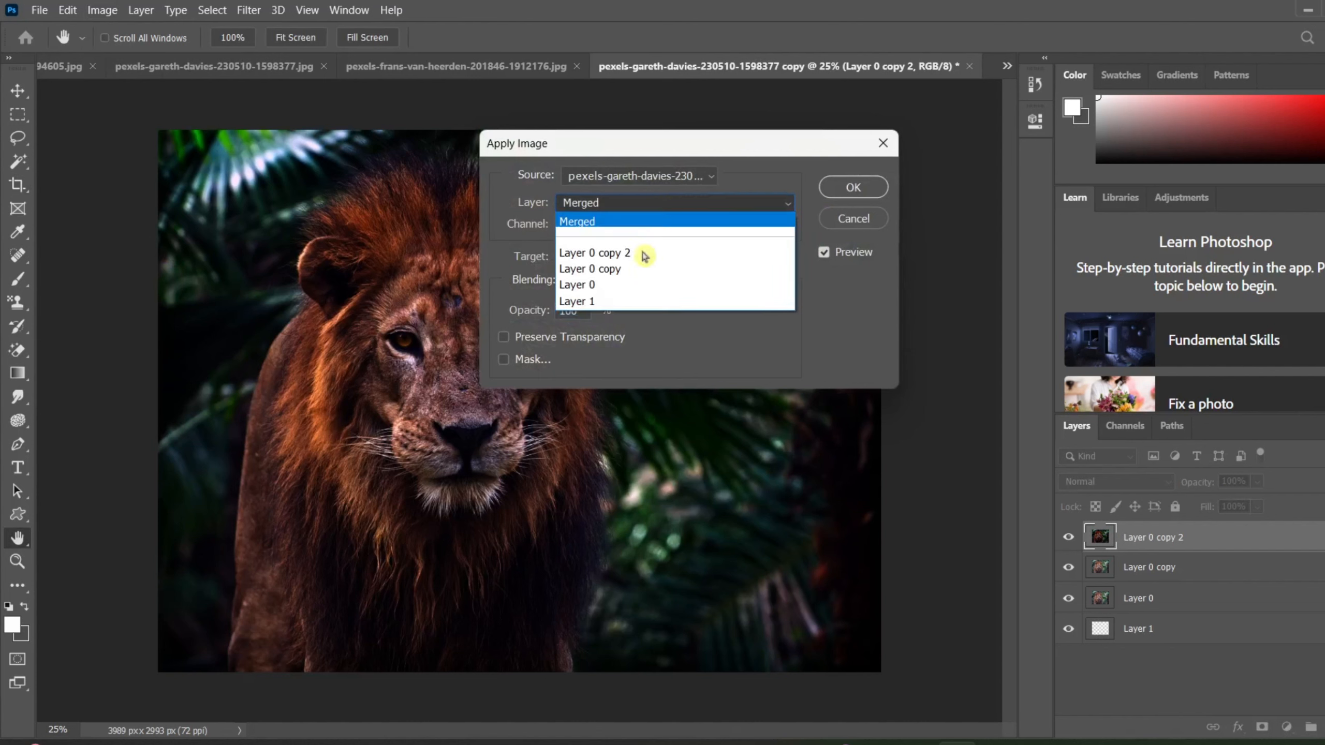
{"action": "left_click", "coordinate": [839, 346]}
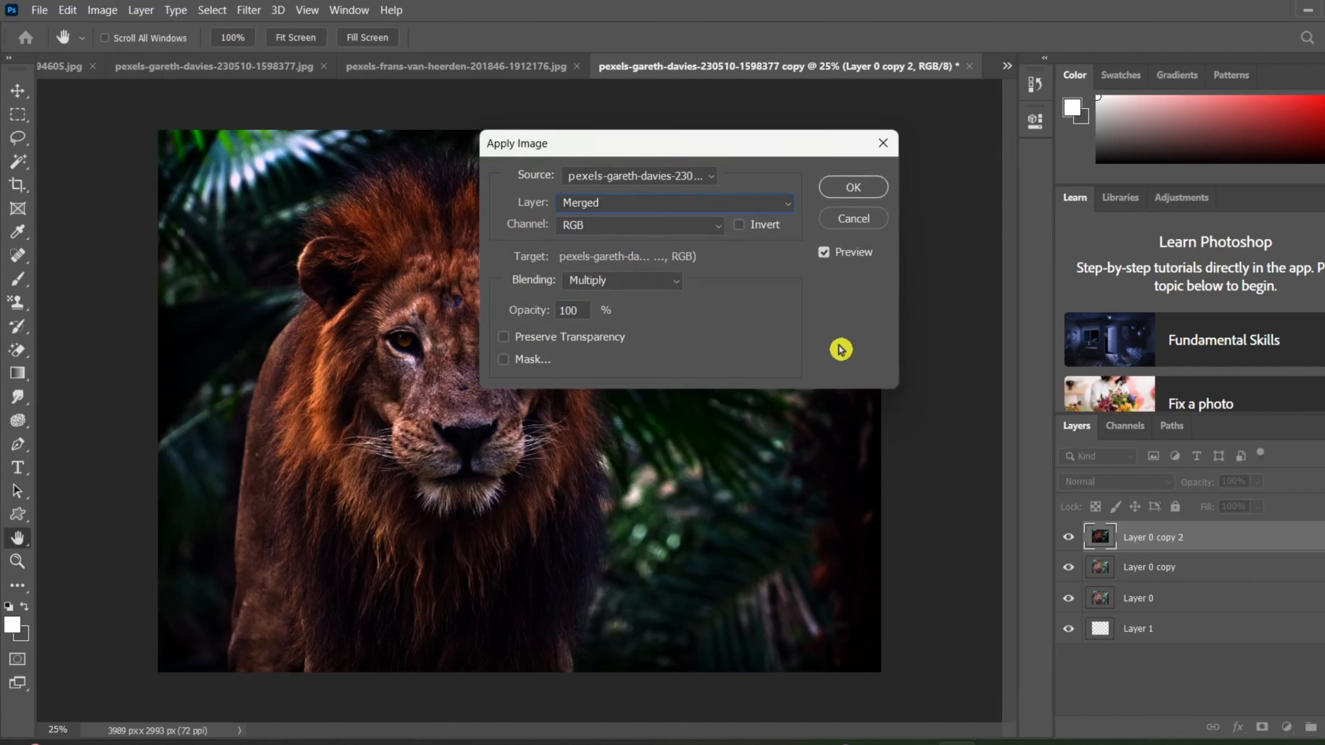
Preview the Transparency, Red and Green source channels in Apply Image, and settle on the Blue channel.
{"action": "left_click", "coordinate": [707, 225]}
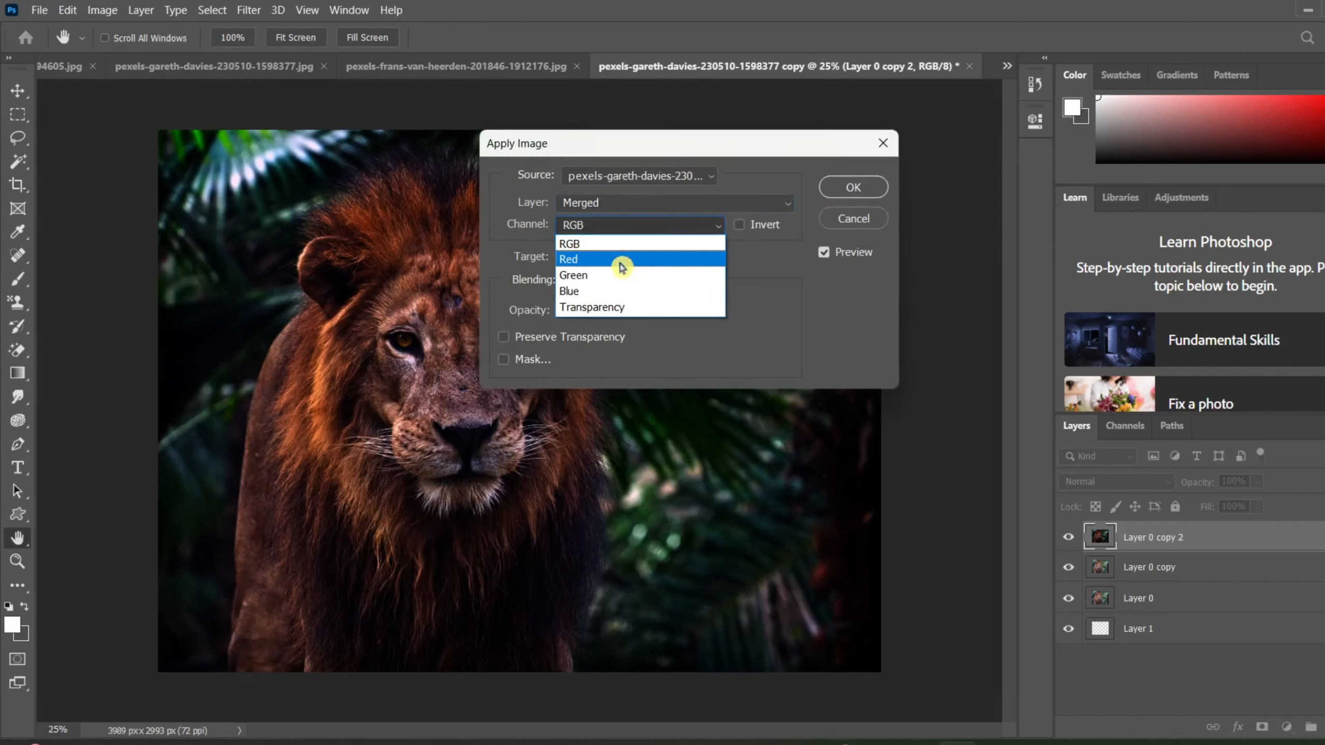
{"action": "left_click", "coordinate": [631, 308]}
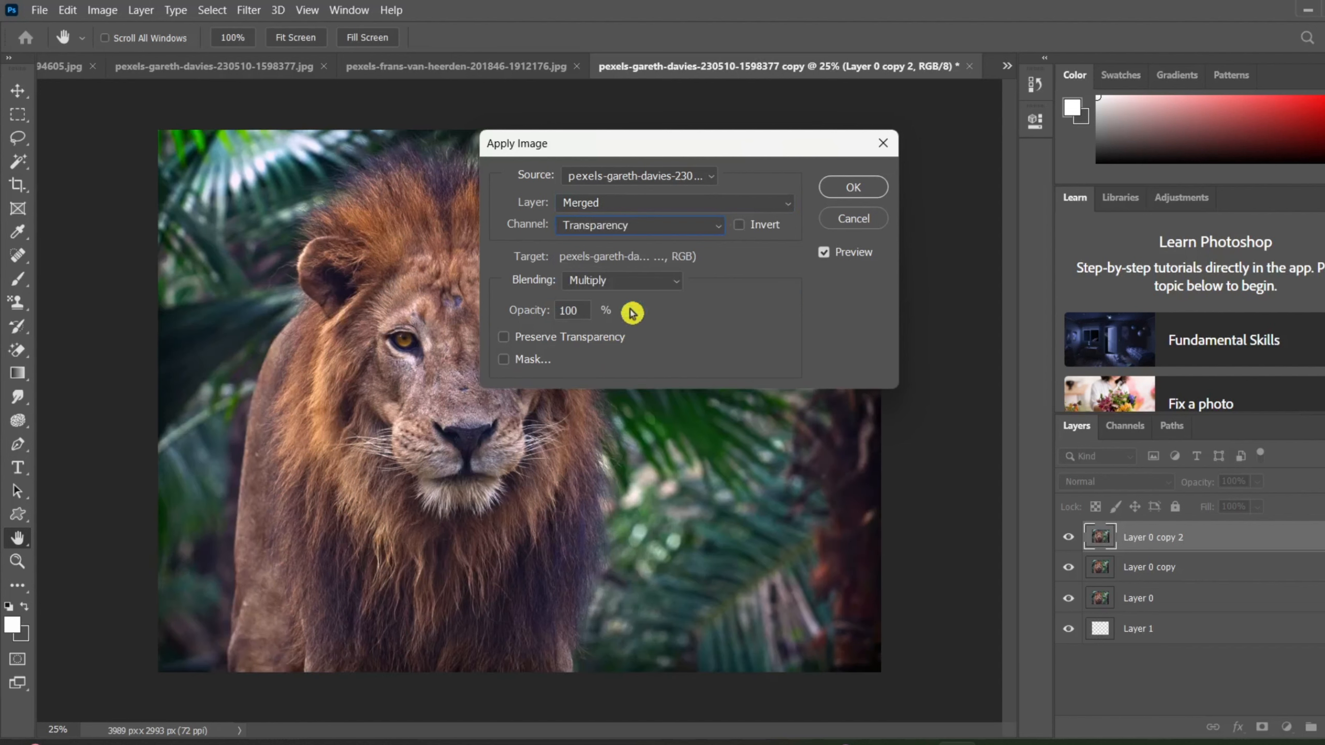
{"action": "left_click", "coordinate": [606, 223]}
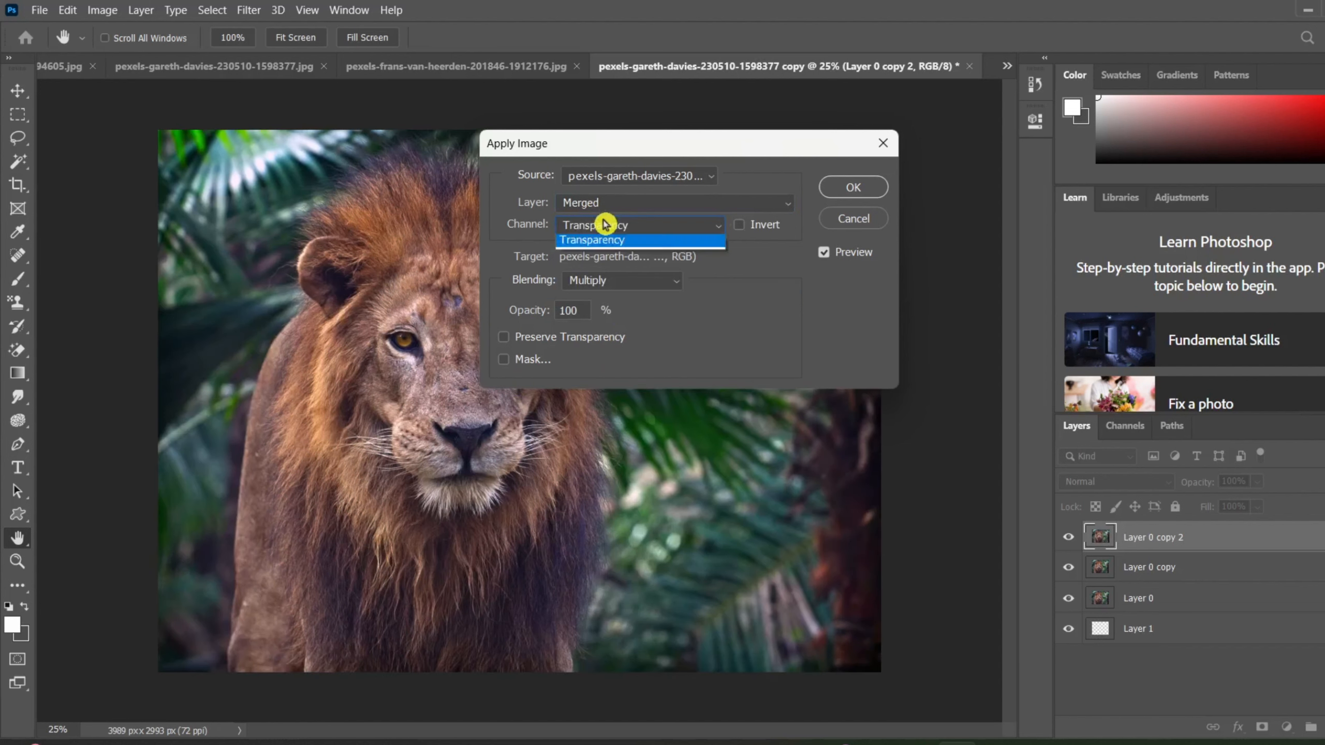
{"action": "left_click", "coordinate": [583, 259]}
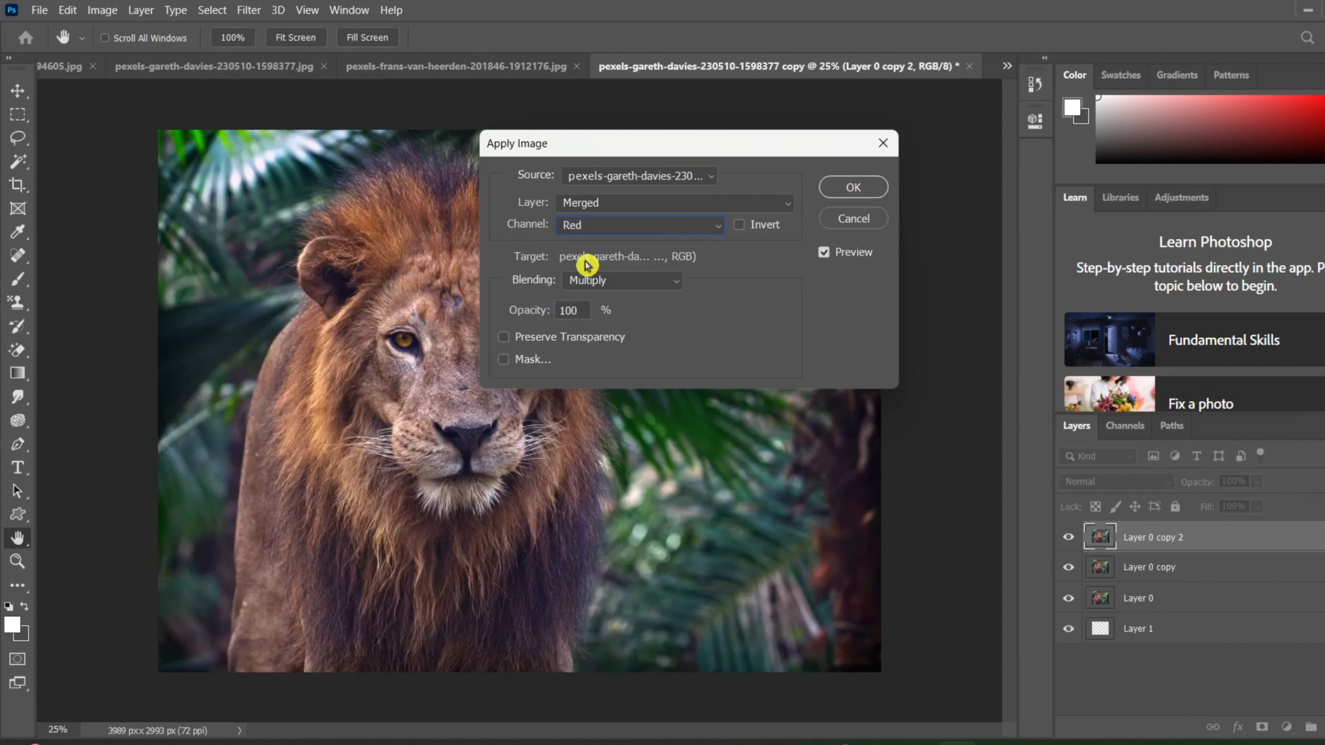
{"action": "left_click", "coordinate": [627, 230]}
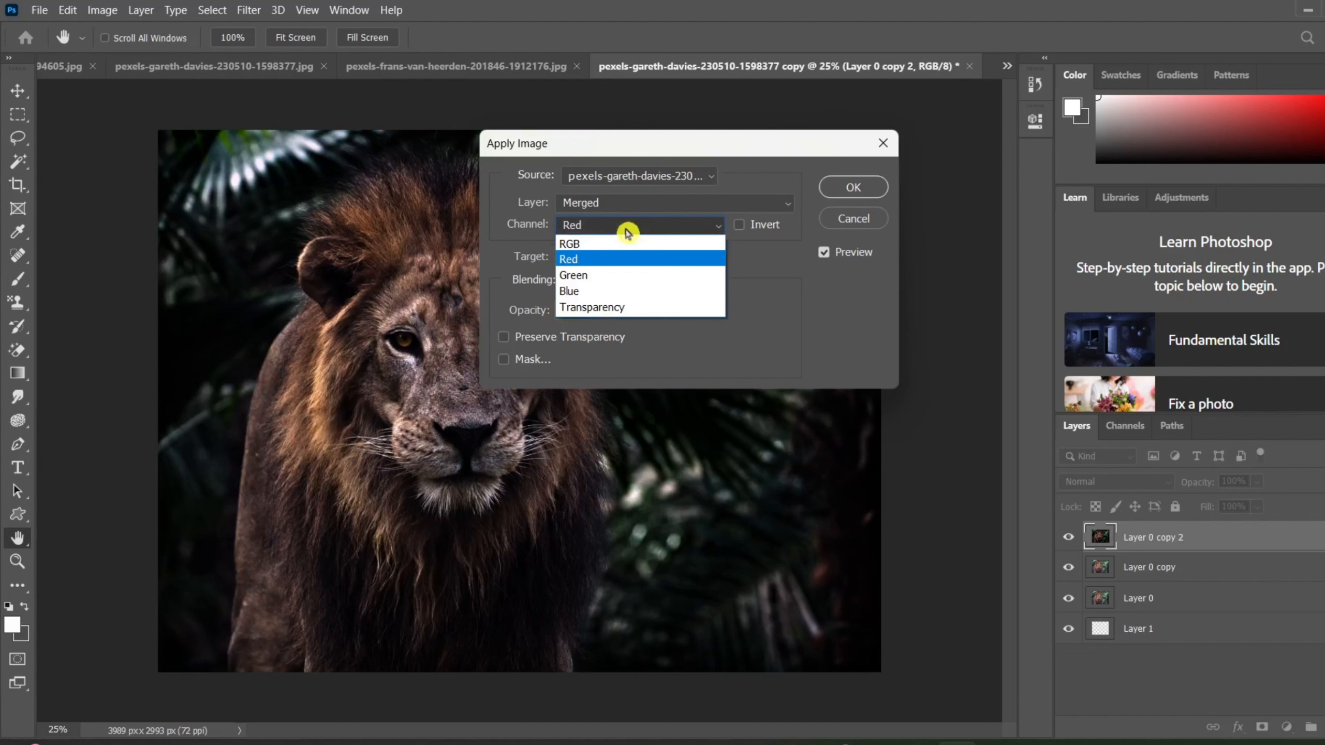
{"action": "left_click", "coordinate": [606, 284]}
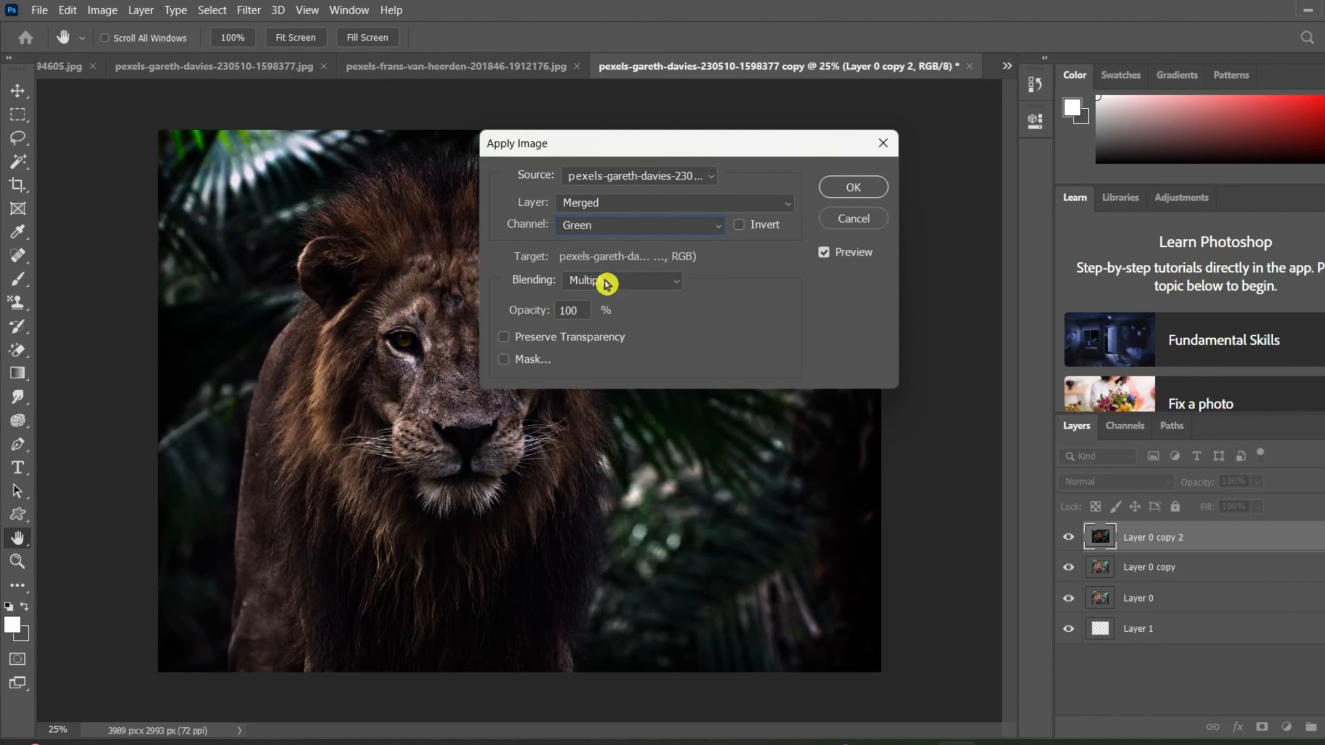
{"action": "left_click", "coordinate": [620, 230]}
{"action": "left_click", "coordinate": [616, 288]}
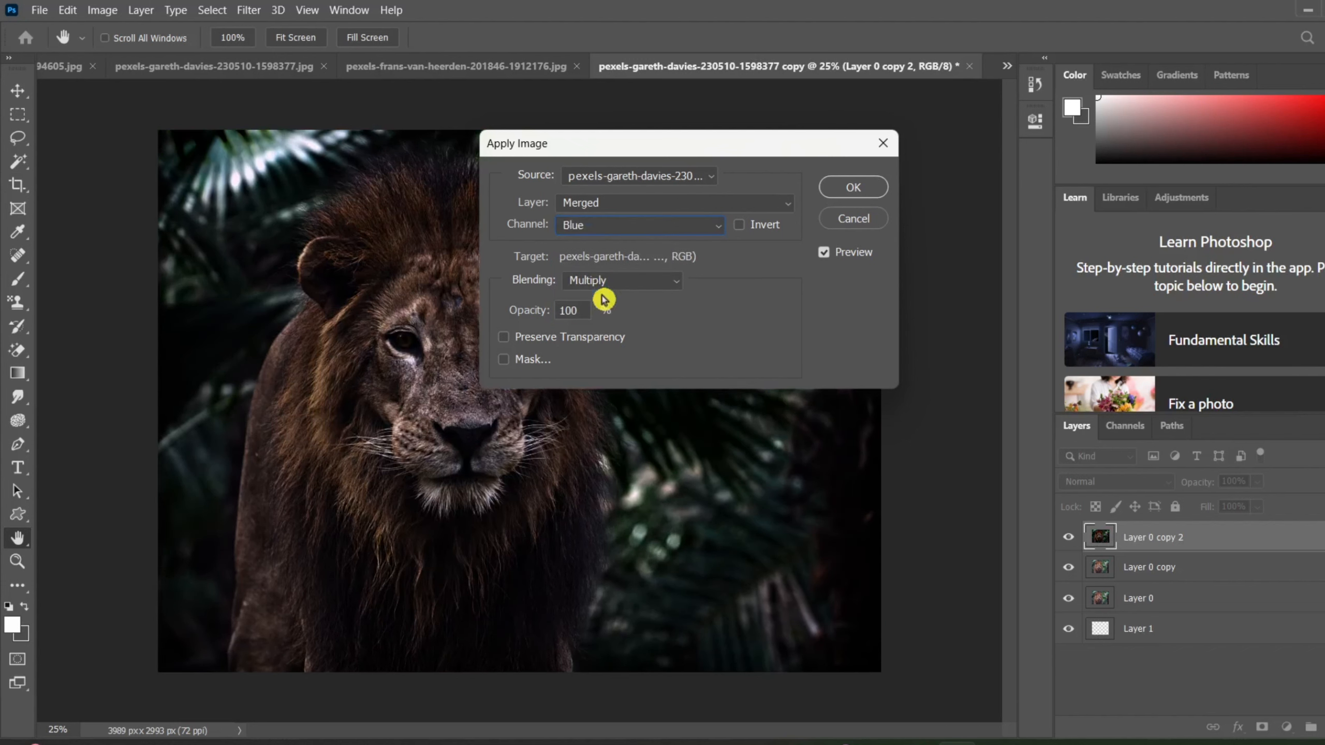
Move the Apply Image dialog clear of the photo, set the blending to Screen, and apply it to the top layer.
{"action": "left_click", "coordinate": [655, 281]}
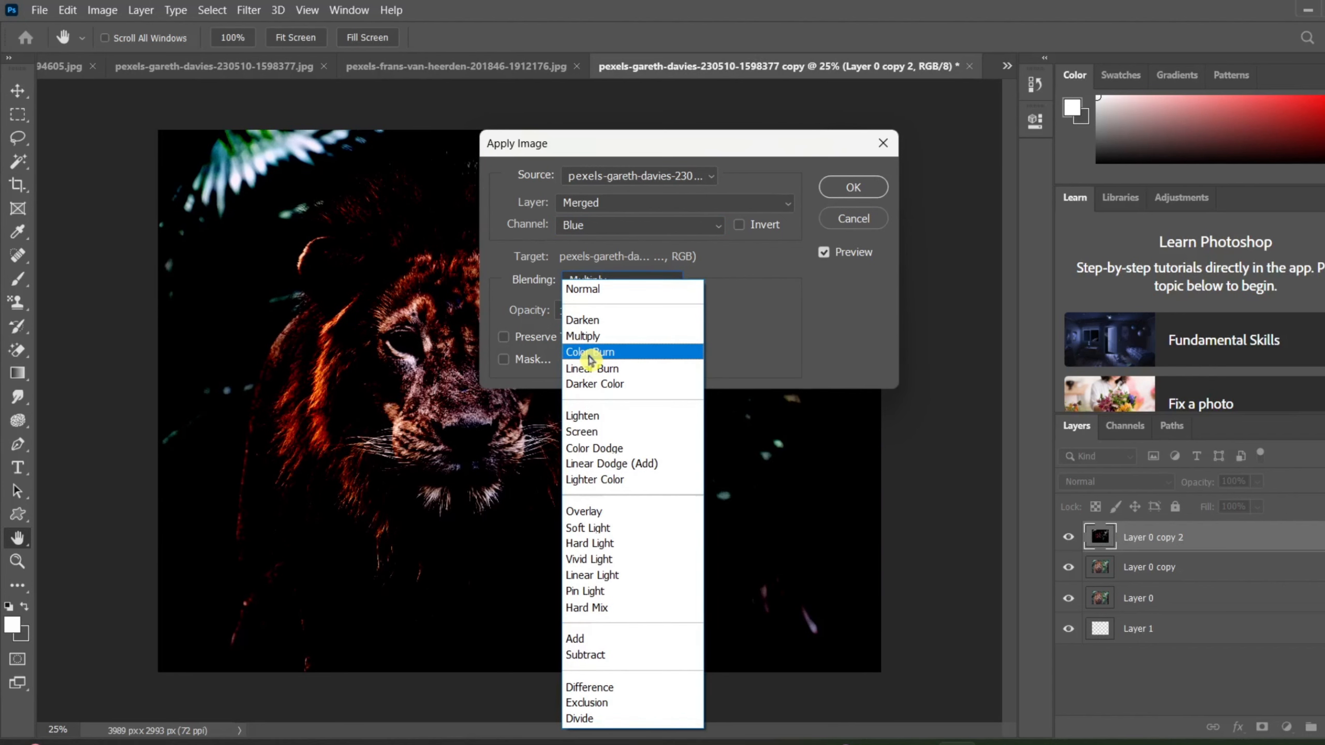
{"action": "left_click", "coordinate": [683, 139]}
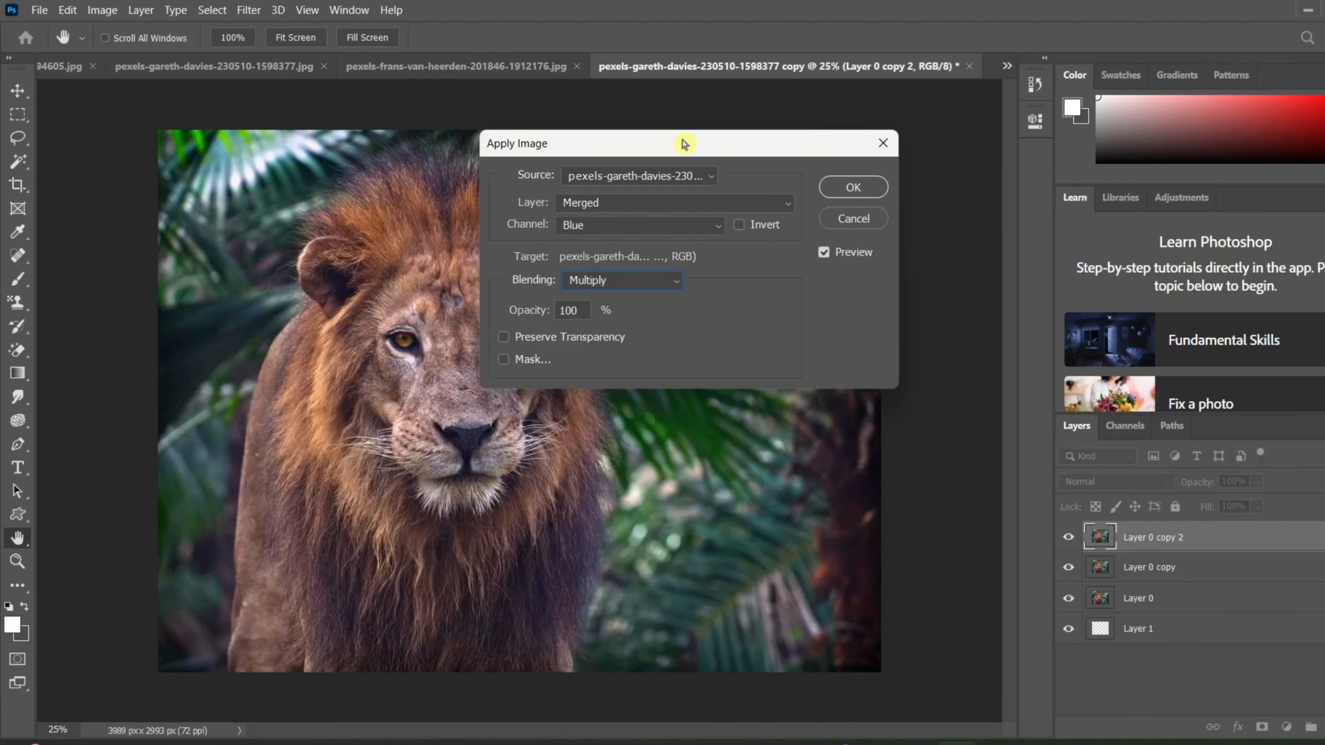
{"action": "left_click_drag", "start_coordinate": [777, 151], "coordinate": [1092, 149]}
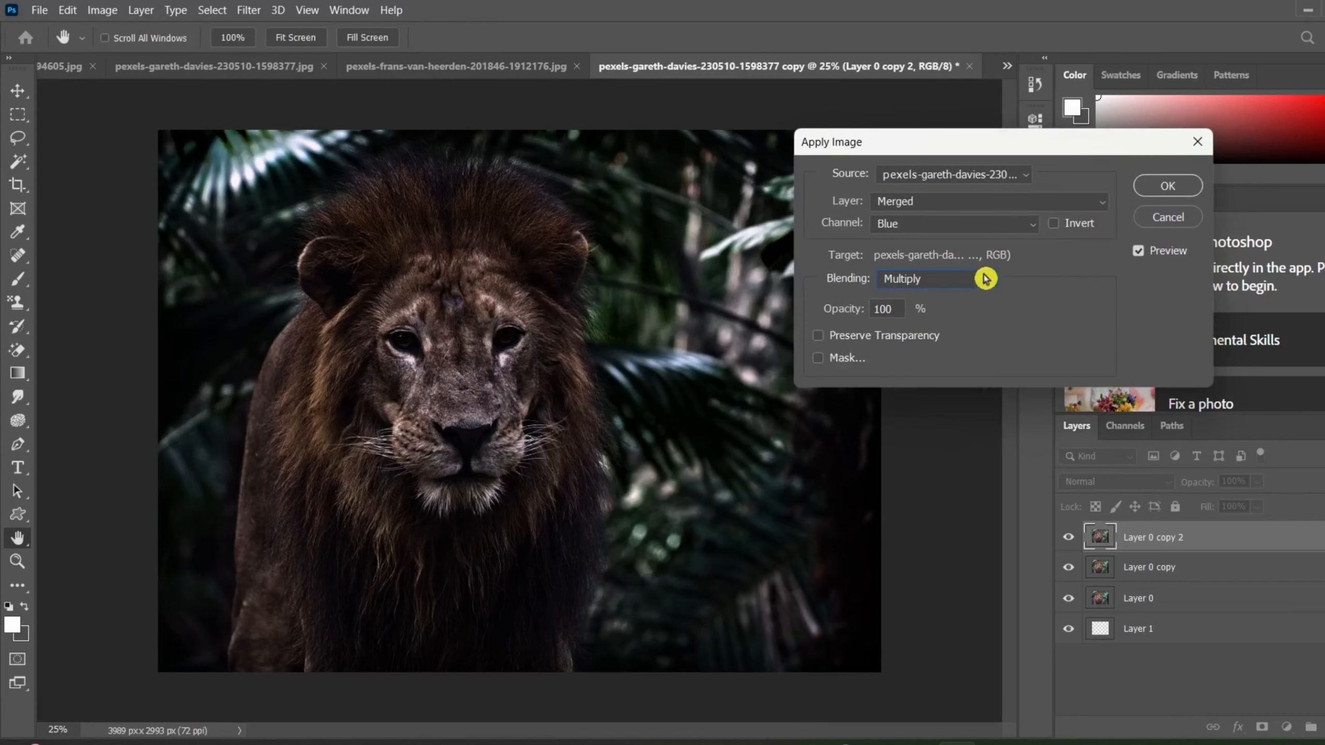
{"action": "left_click", "coordinate": [982, 278]}
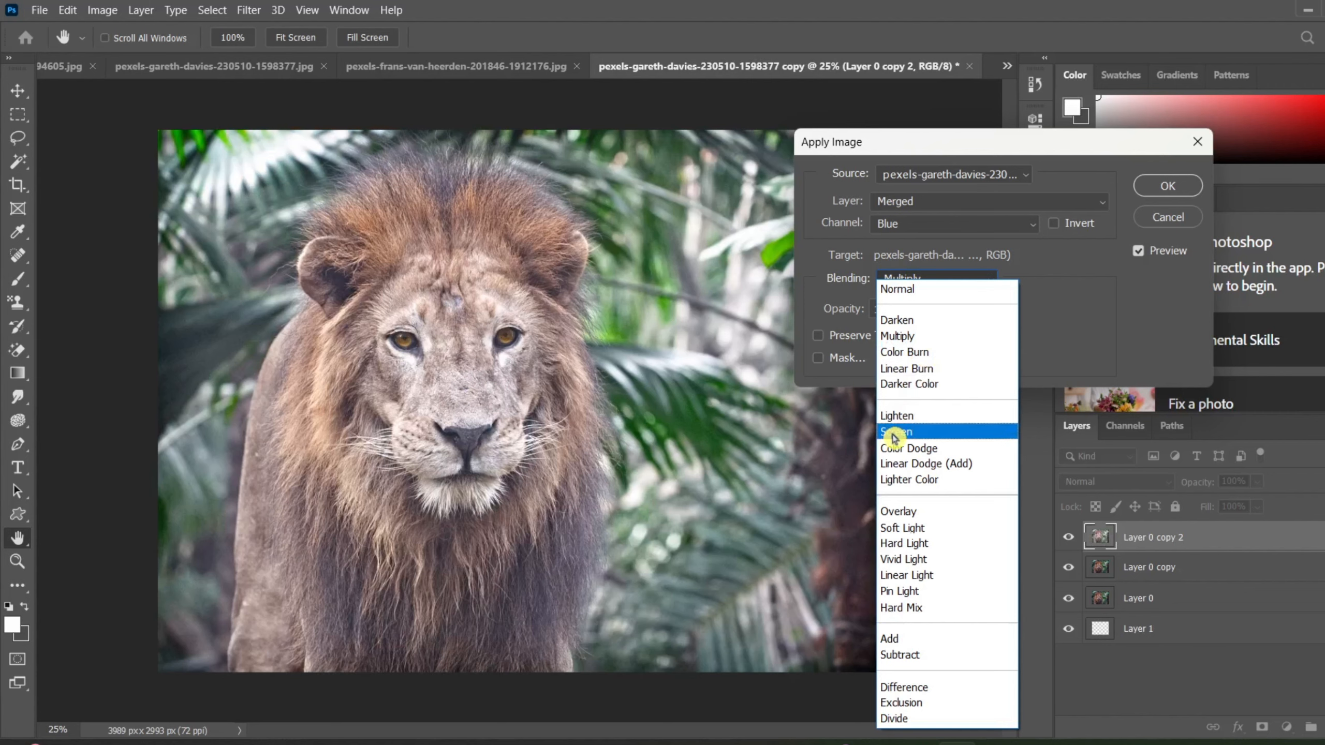
{"action": "left_click", "coordinate": [893, 437]}
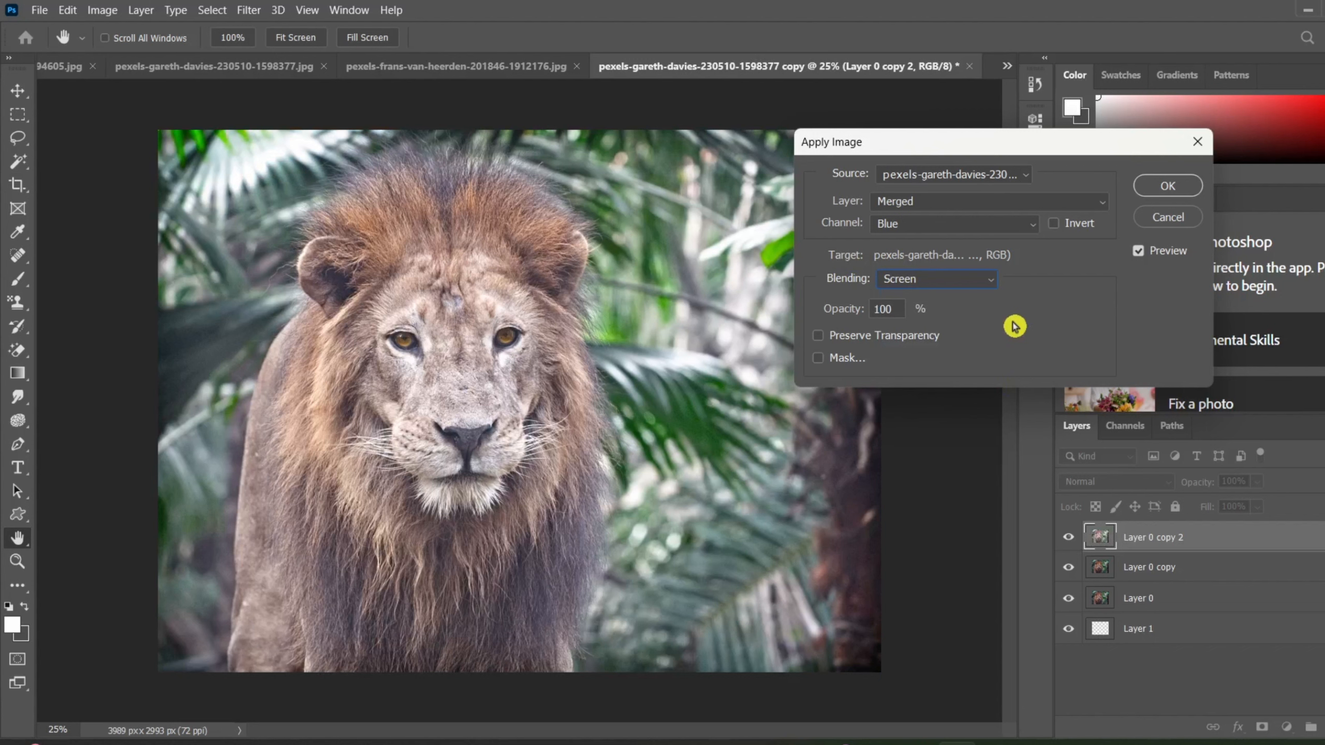
{"action": "left_click", "coordinate": [1175, 189]}
Delete Layer 0 copy 2 and Layer 0 copy, and close the crop preview.
{"action": "key", "text": "c"}
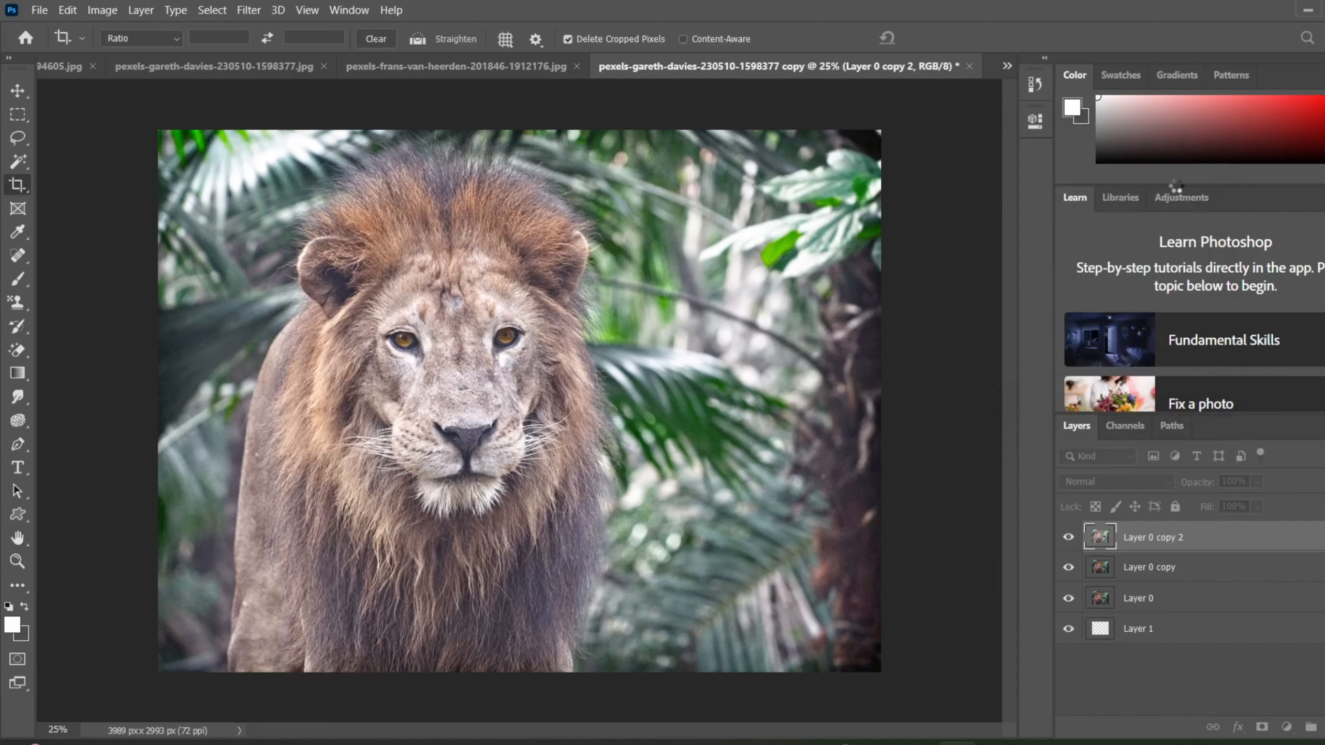
{"action": "key", "text": "ctrl+e"}
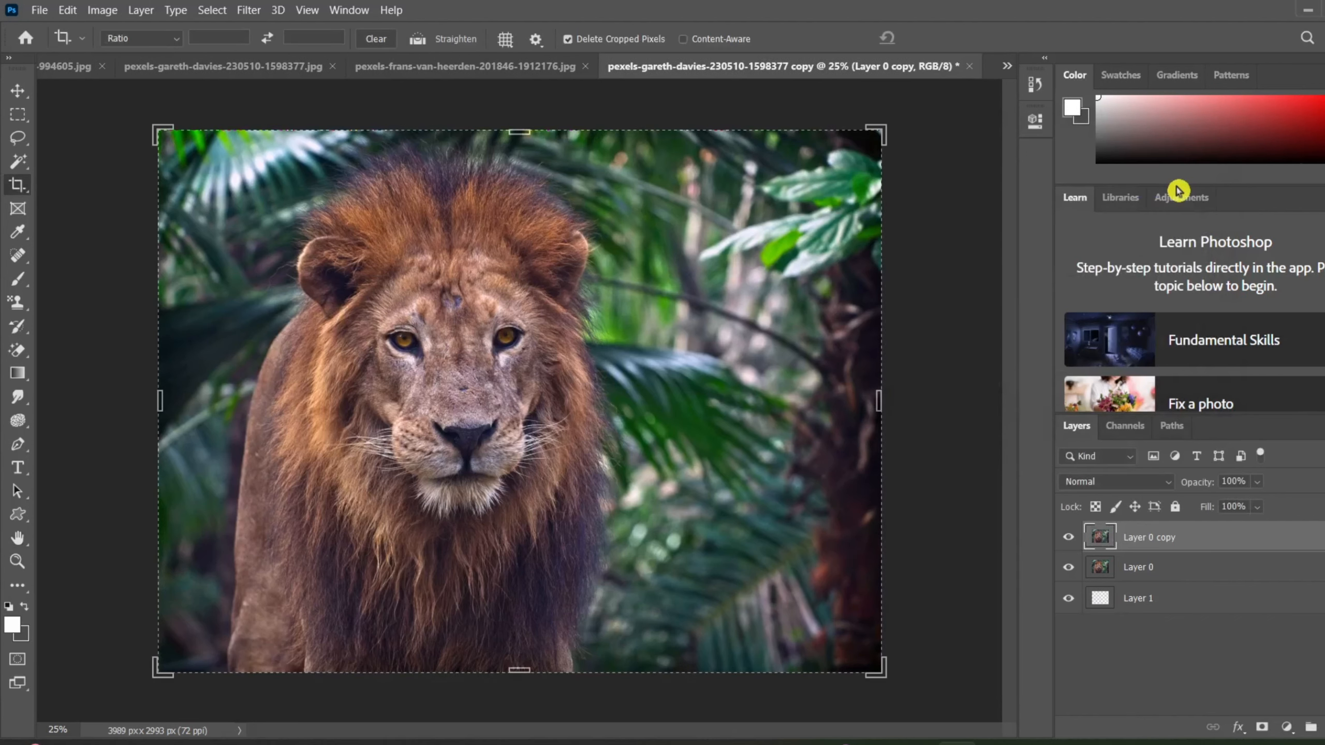
{"action": "key", "text": "ctrl+e"}
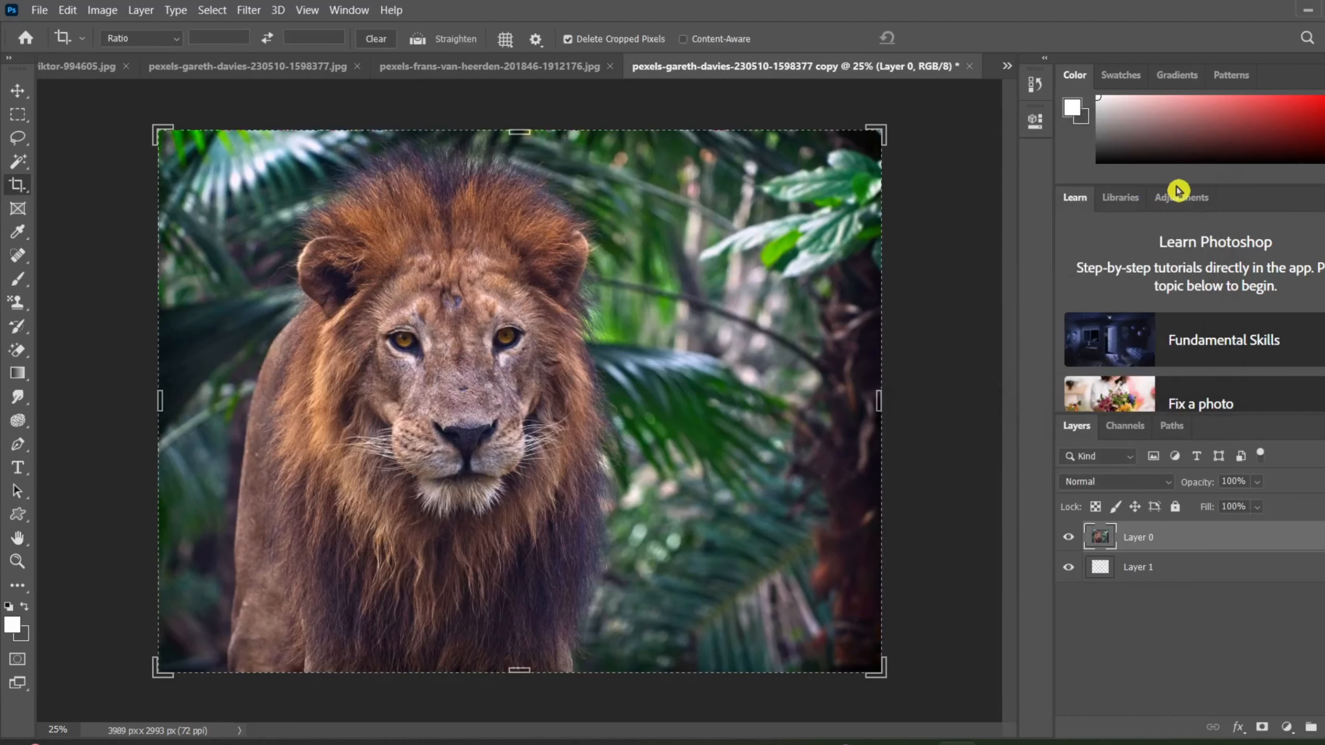
{"action": "left_click", "coordinate": [931, 236]}
{"action": "left_click", "coordinate": [948, 36]}
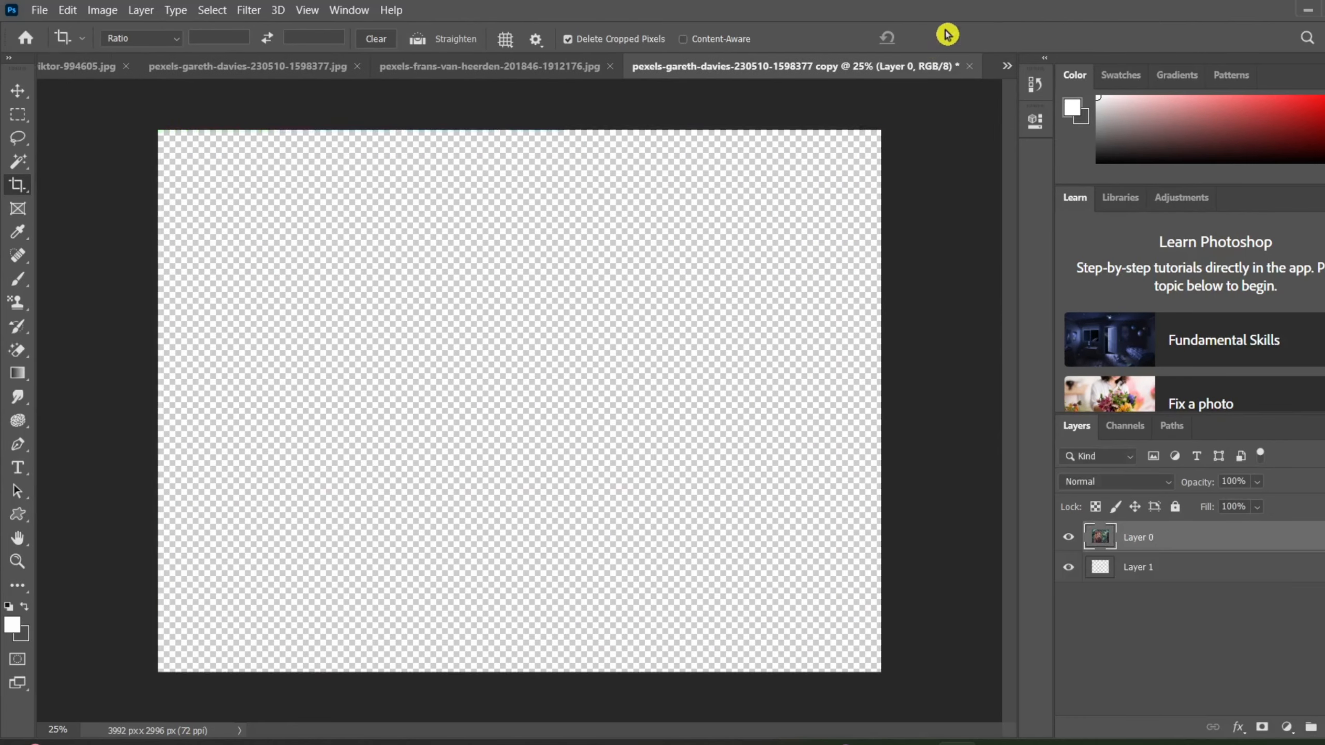
Measure with the Ruler Tool down both sides of the lion photo and from the palm leaves to the lion's face.
{"action": "left_click", "coordinate": [117, 16]}
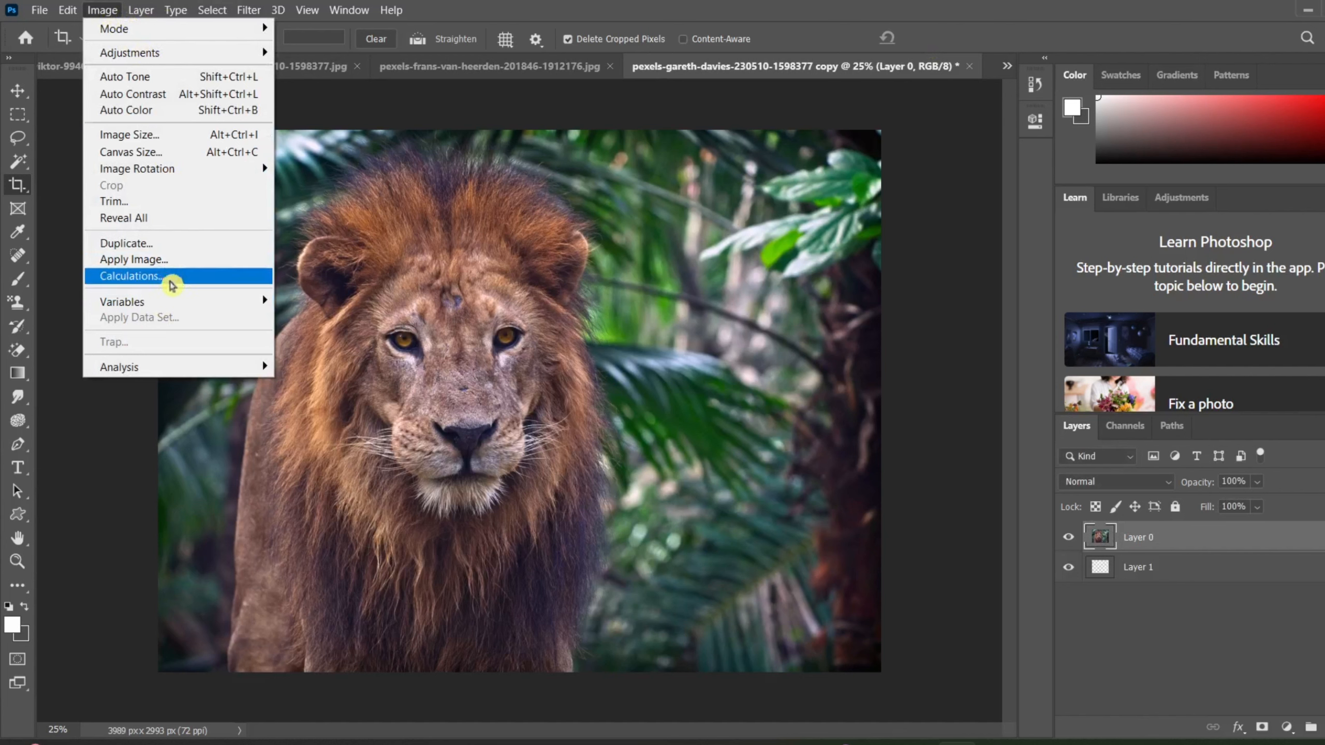
{"action": "mouse_move", "coordinate": [172, 306]}
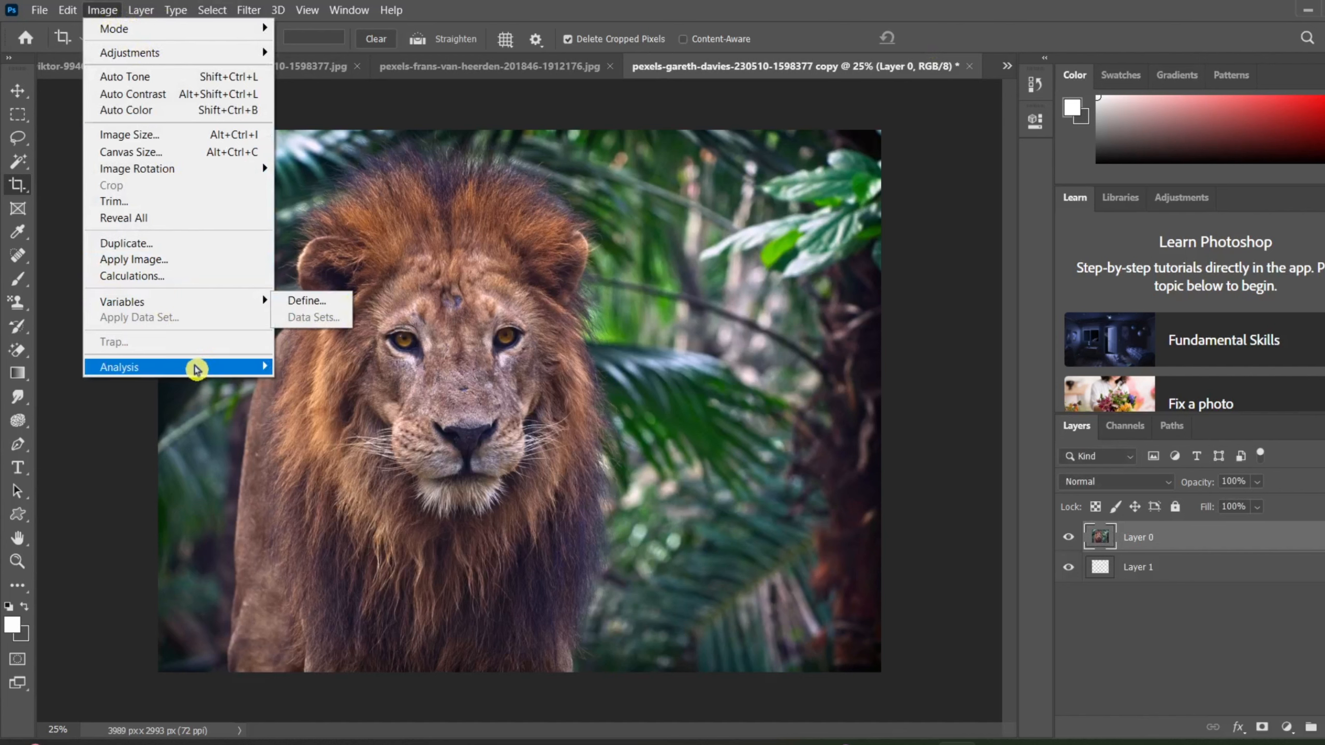
{"action": "mouse_move", "coordinate": [192, 368]}
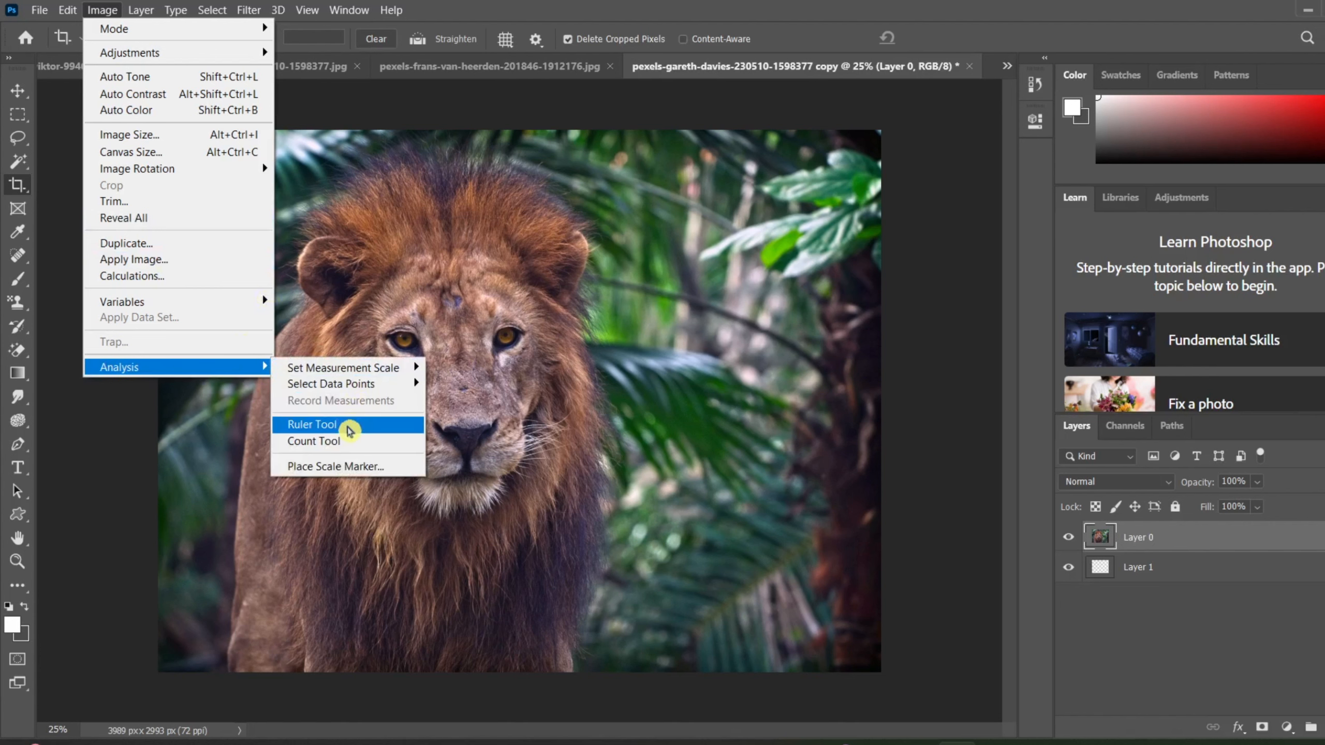
{"action": "left_click", "coordinate": [349, 426]}
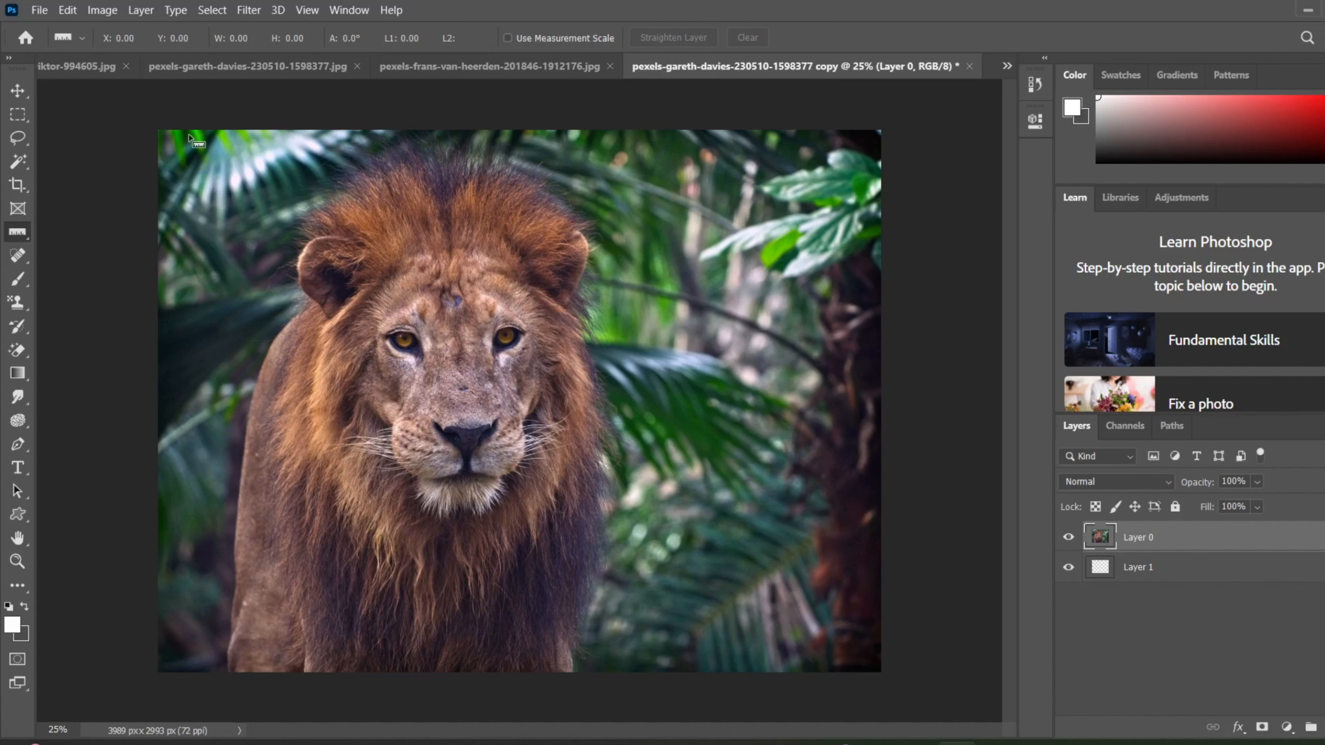
{"action": "left_click_drag", "start_coordinate": [188, 127], "coordinate": [171, 701]}
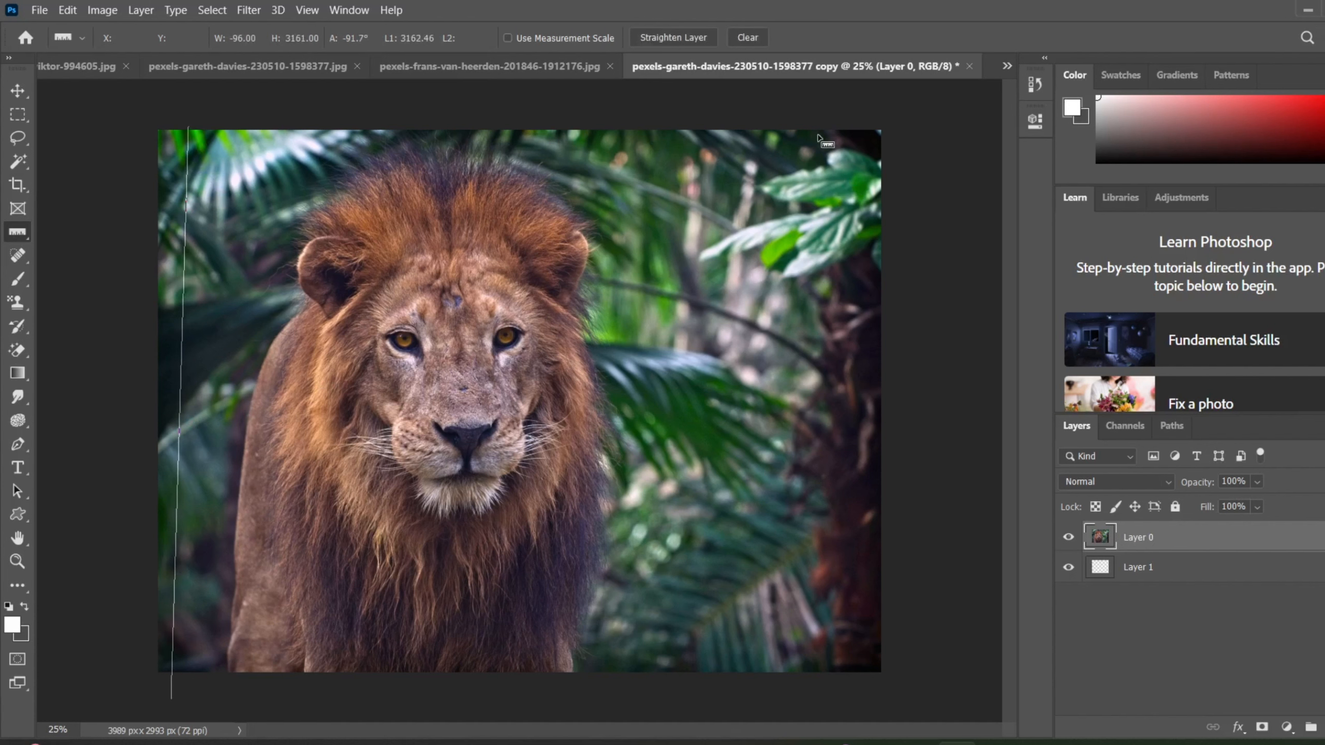
{"action": "left_click_drag", "start_coordinate": [827, 121], "coordinate": [943, 679]}
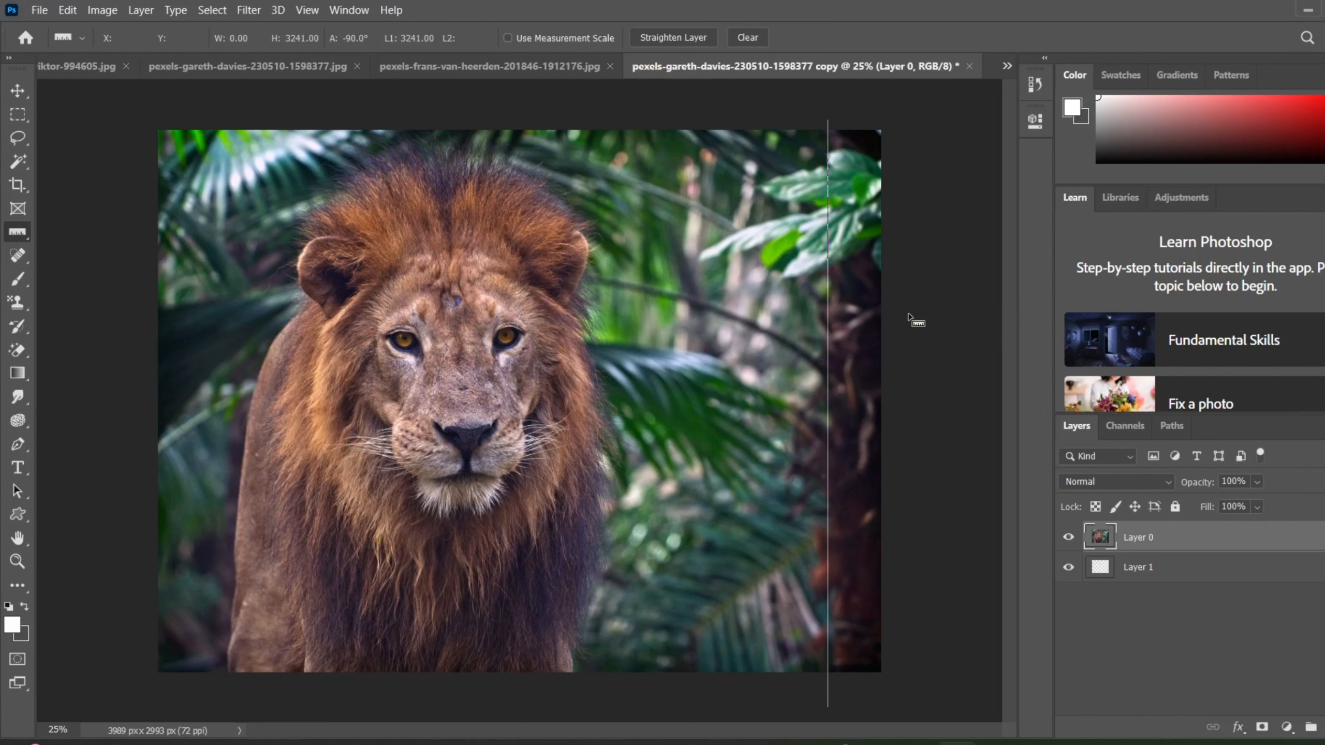
{"action": "left_click_drag", "start_coordinate": [765, 355], "coordinate": [489, 374]}
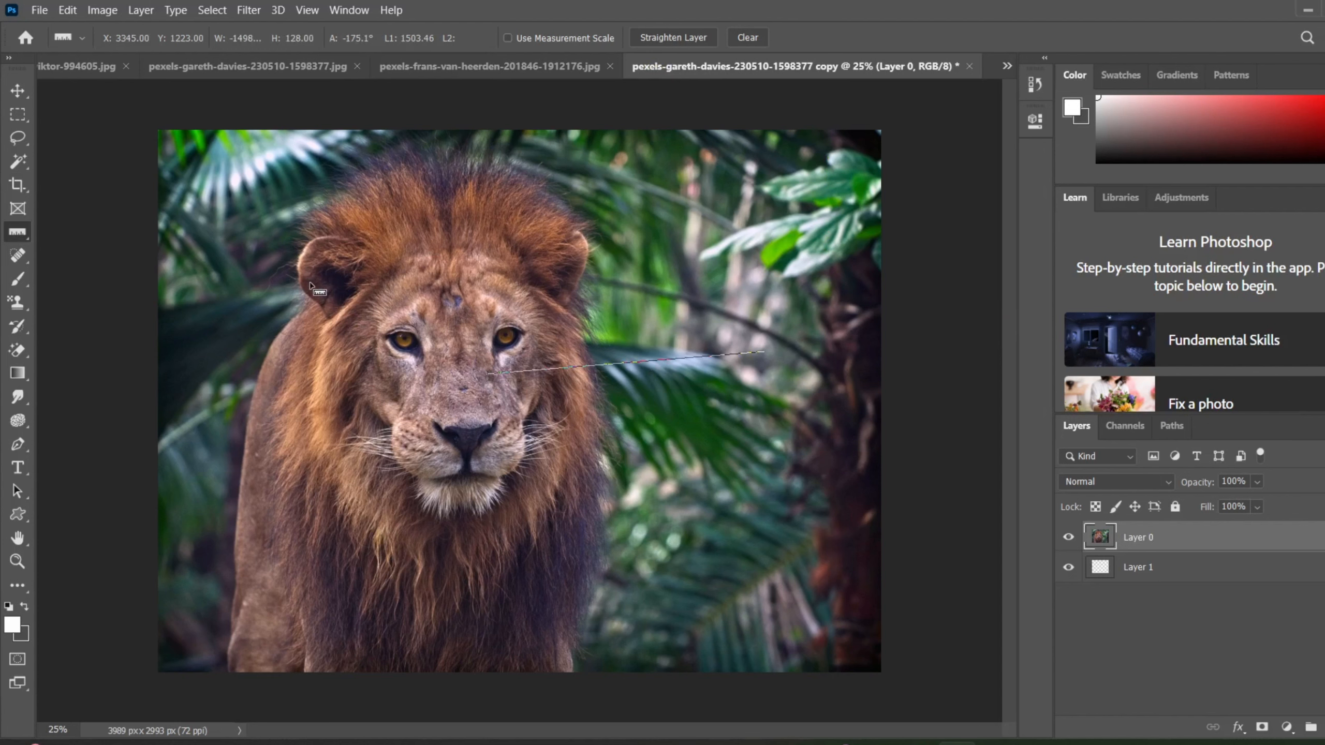
Activate the Type tool in place of the Ruler Tool.
{"action": "left_click", "coordinate": [99, 10]}
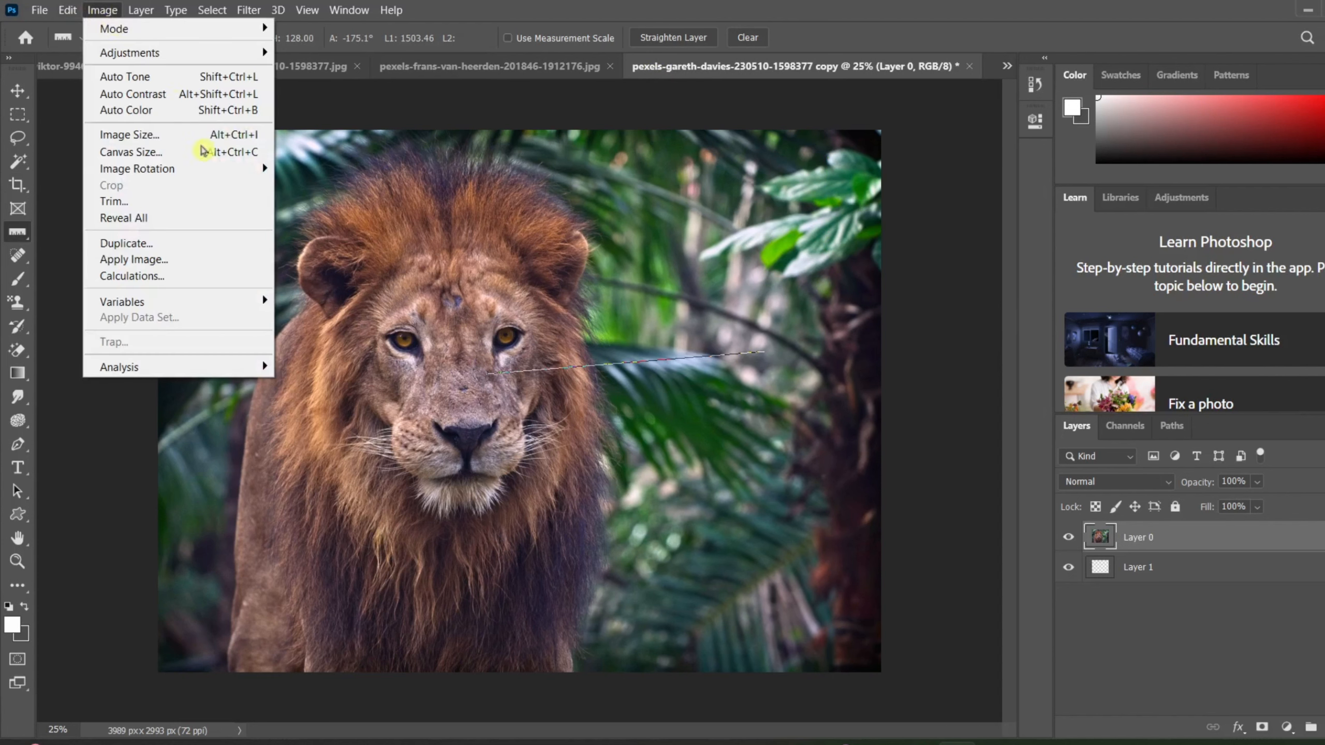
{"action": "left_click", "coordinate": [528, 276]}
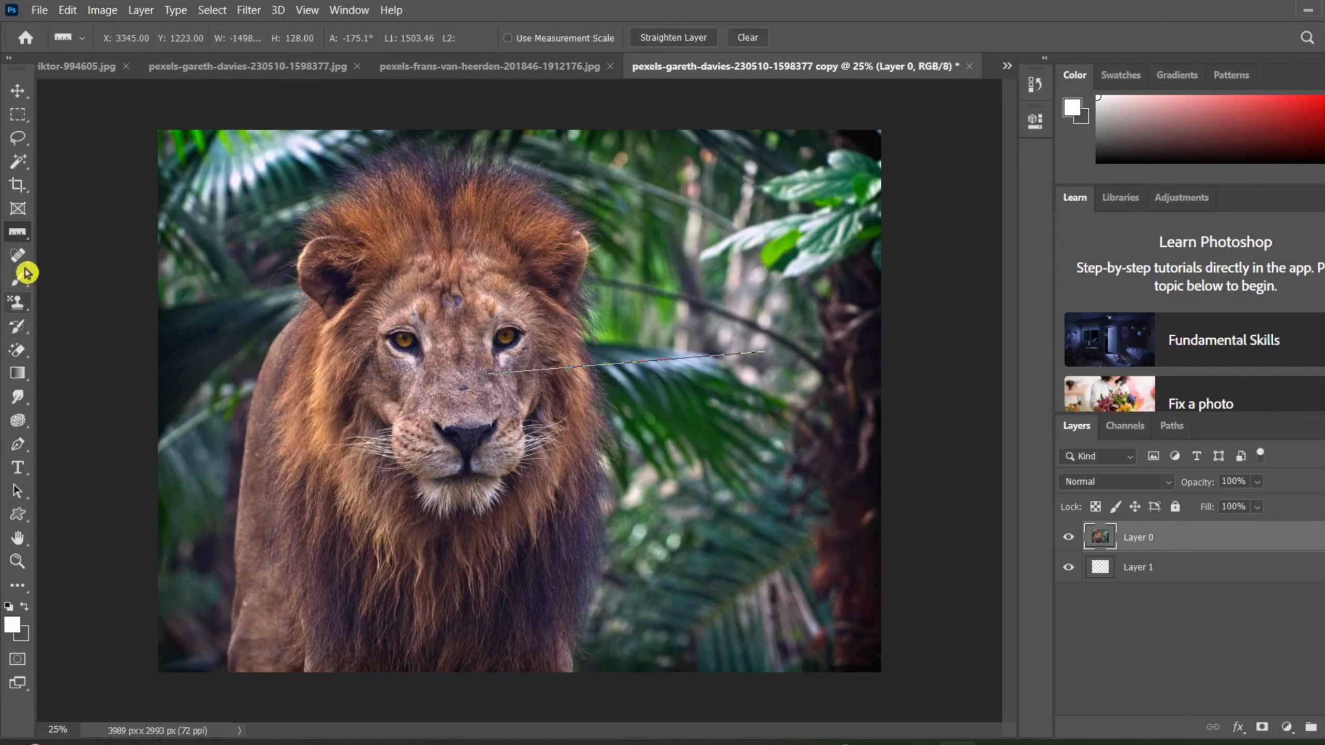
{"action": "left_click", "coordinate": [19, 469]}
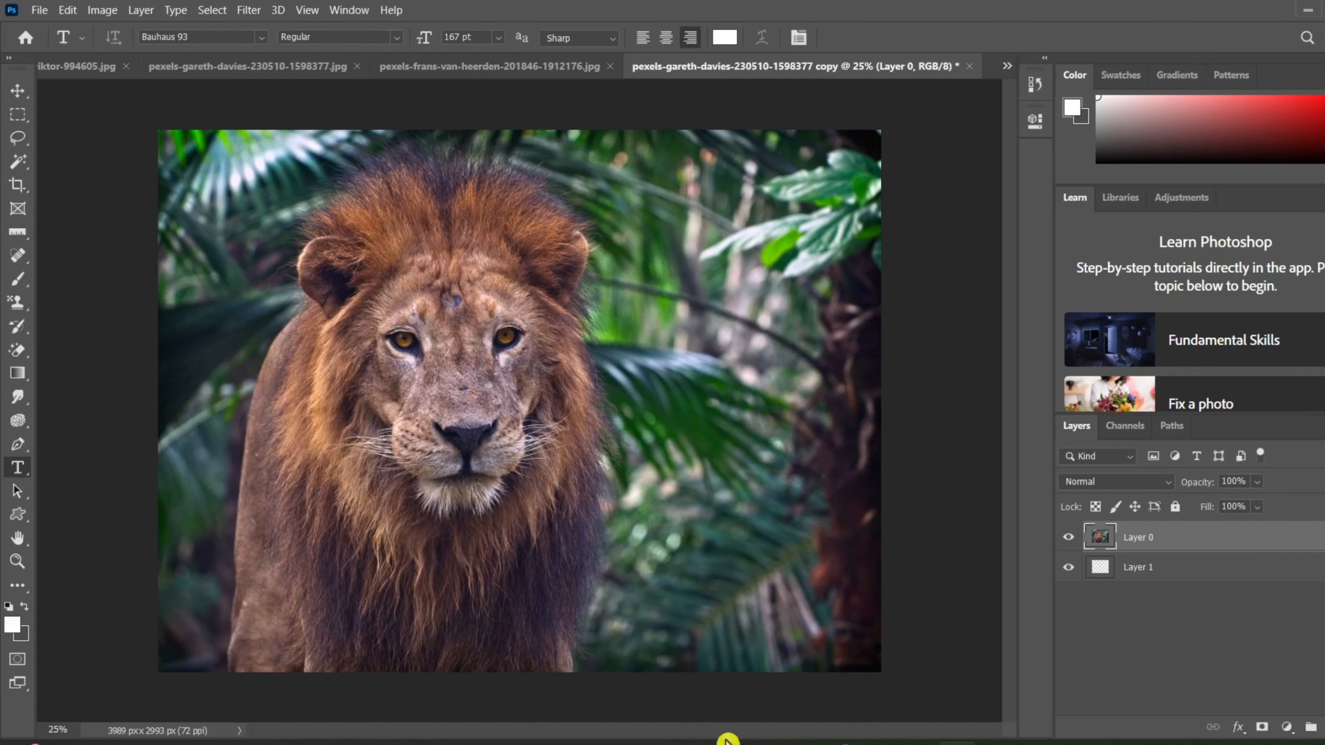
Switch to the Edge browser, search the web for istock video in a new tab, and open iStock's stock video footage page.
{"action": "left_click", "coordinate": [728, 719]}
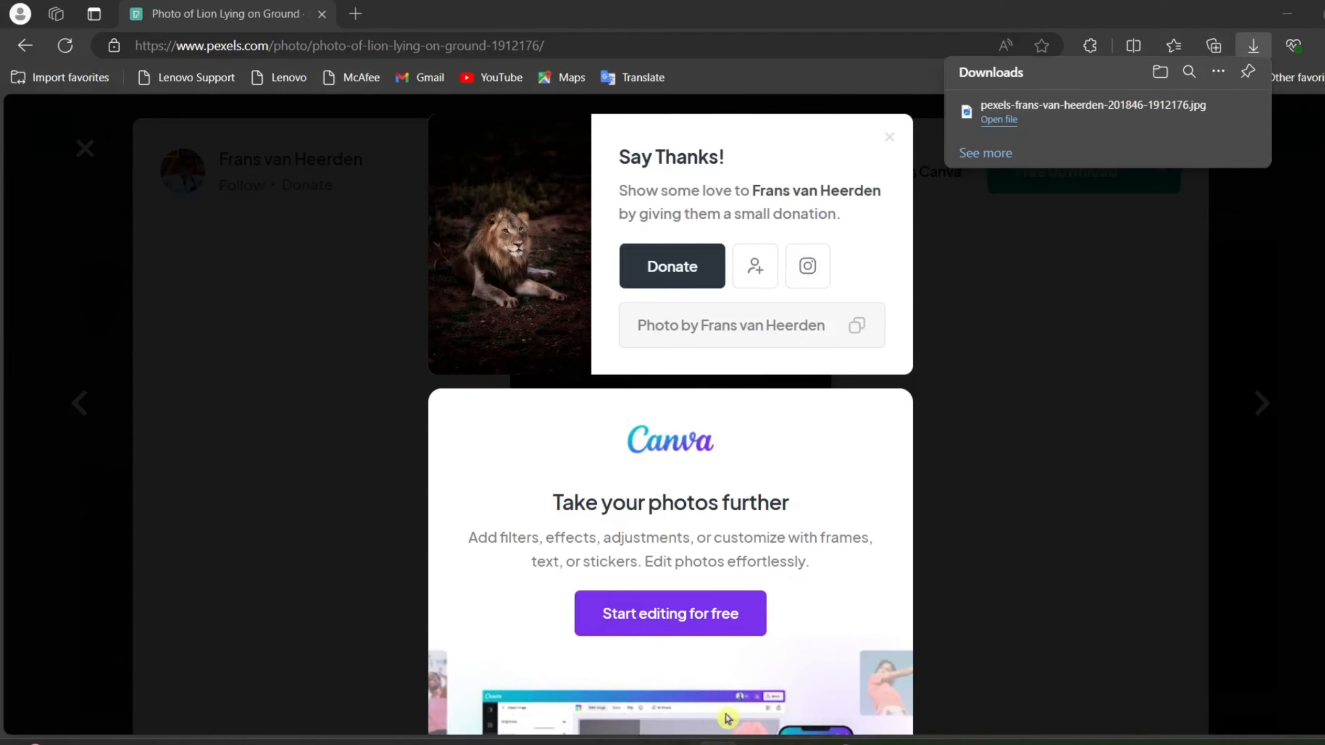
{"action": "left_click", "coordinate": [354, 16]}
{"action": "type", "text": "ist"}
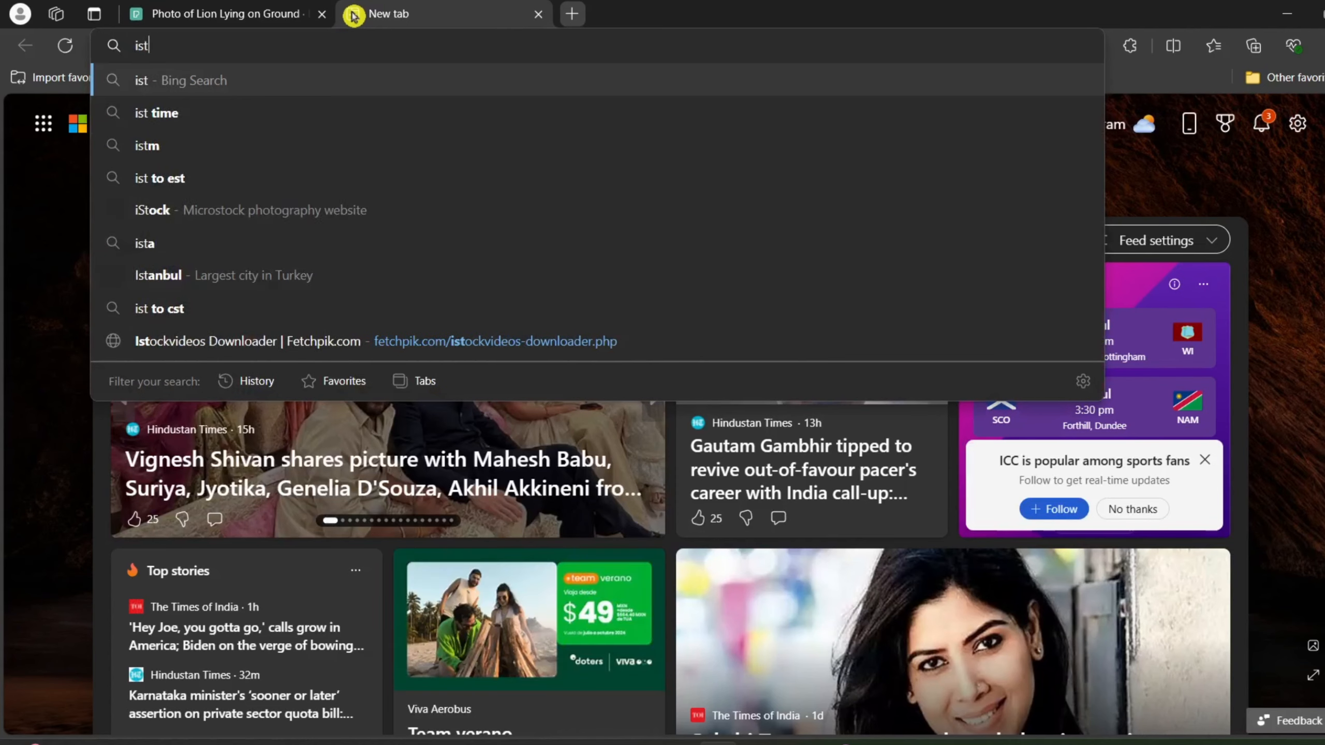
{"action": "type", "text": "ock"}
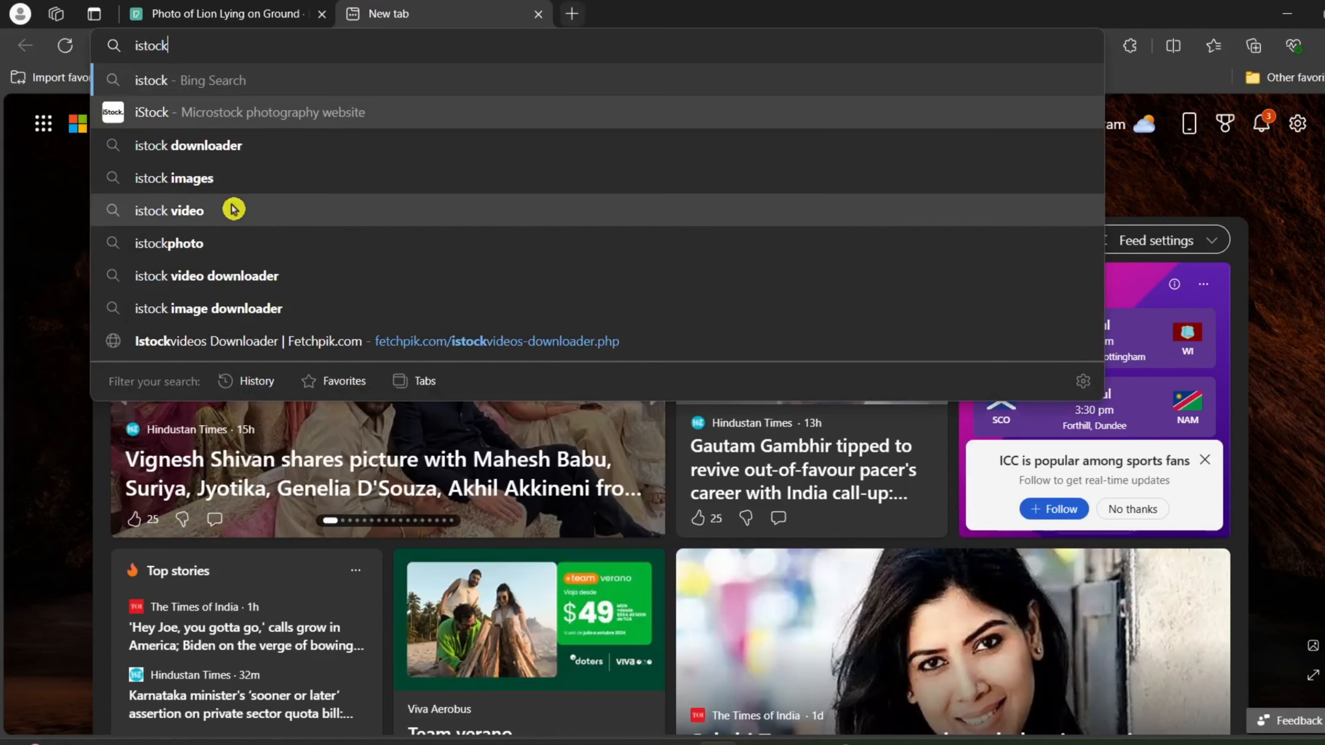
{"action": "left_click", "coordinate": [233, 209]}
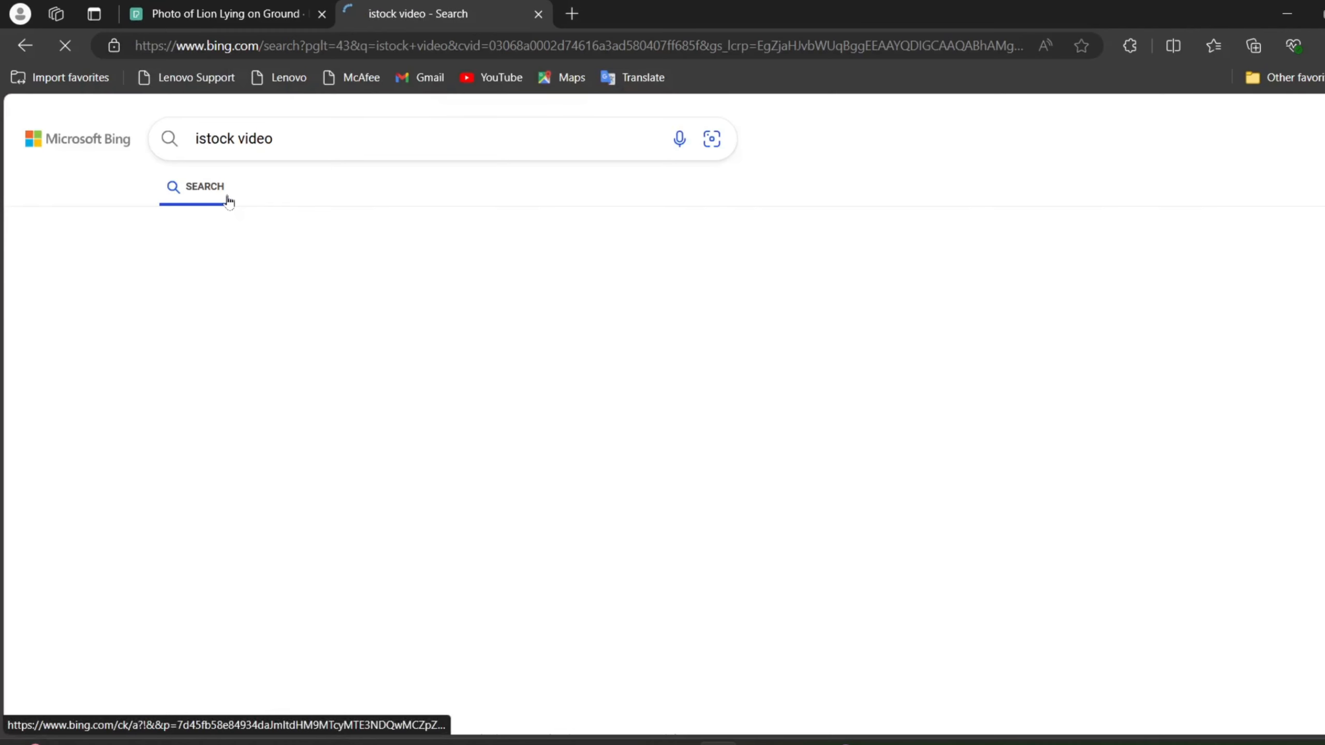
{"action": "scroll", "coordinate": [275, 402], "scroll_direction": "down", "scroll_amount": 2}
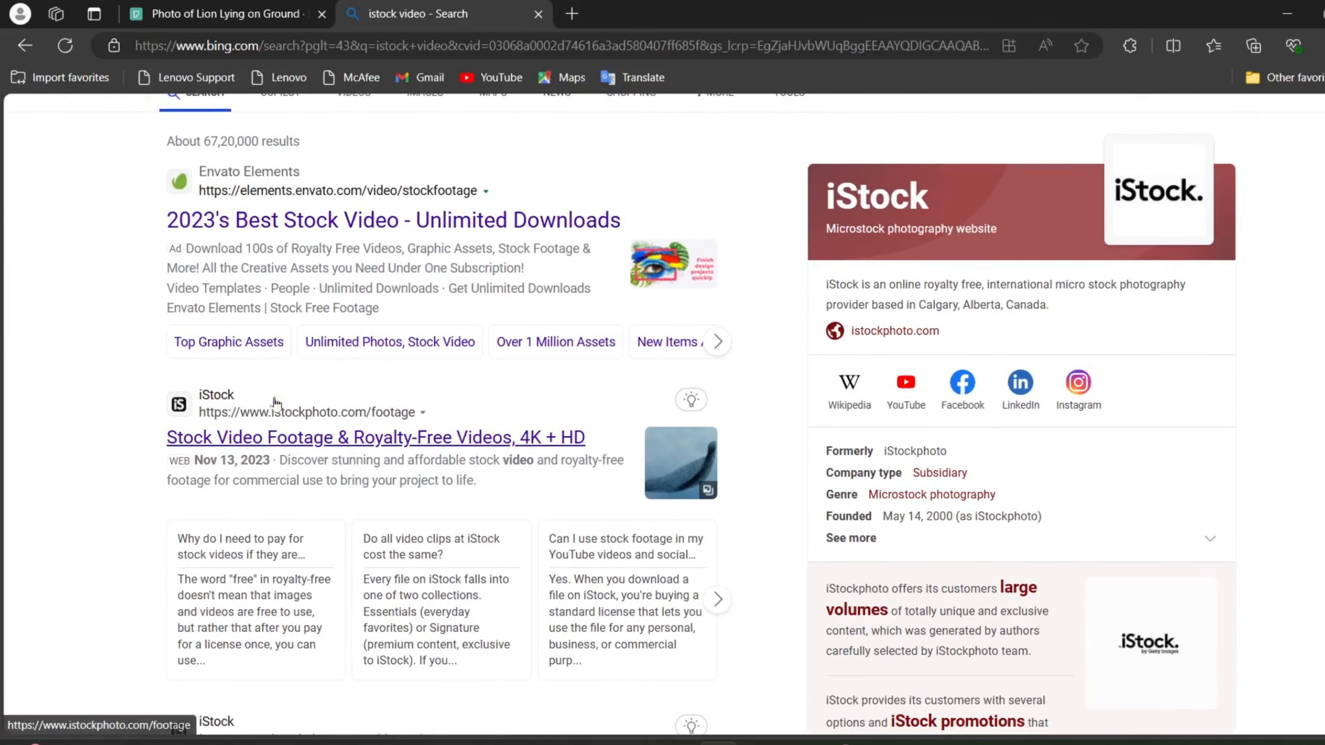
{"action": "left_click", "coordinate": [251, 442]}
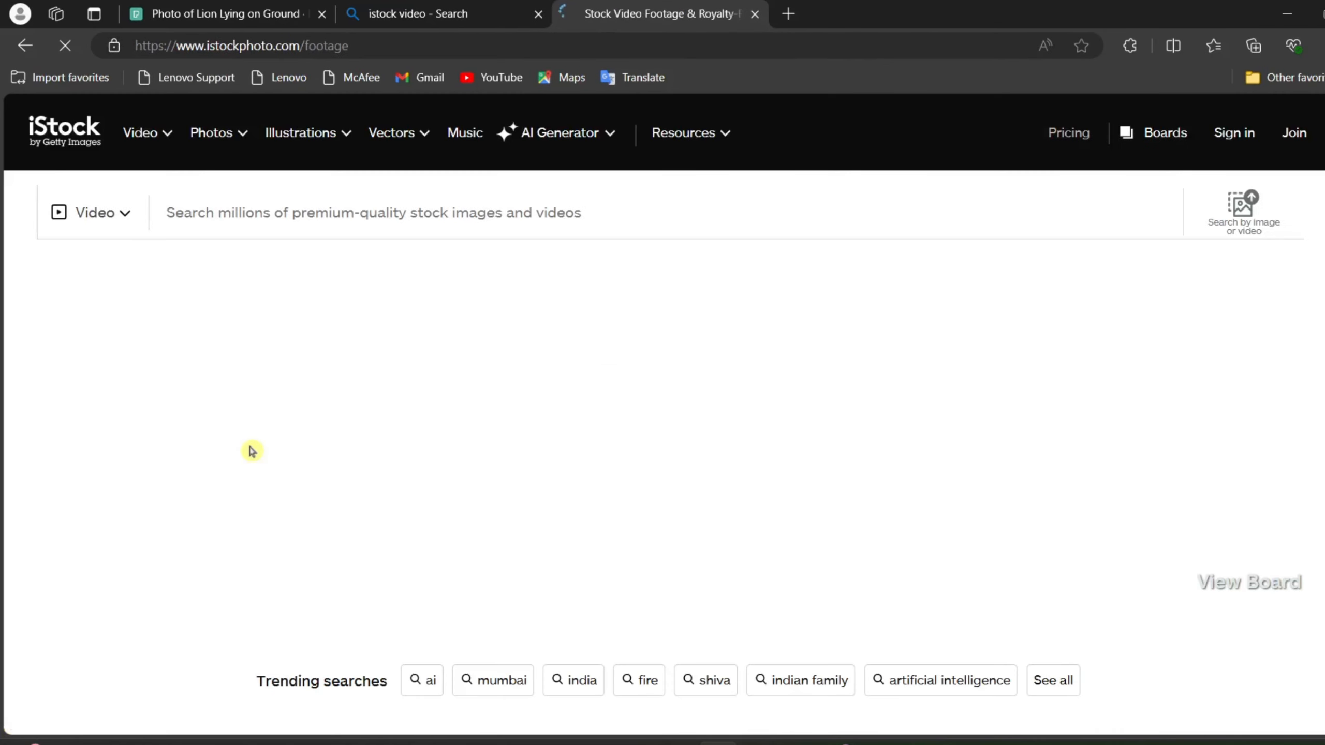
Browse the iStock footage, view the Shibuya pedestrian crossing clip, return to the listing, and open the colourful smoke clip.
{"action": "scroll", "coordinate": [252, 450], "scroll_direction": "down", "scroll_amount": 10}
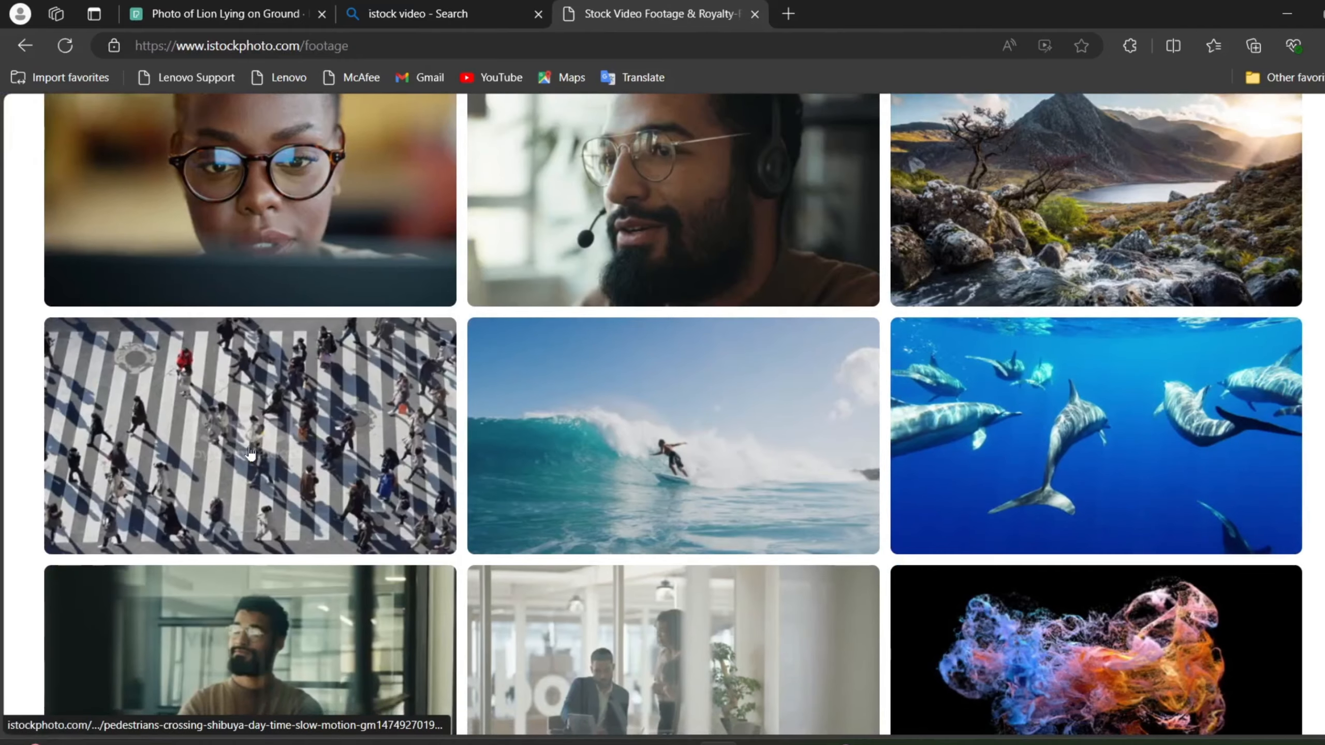
{"action": "left_click", "coordinate": [251, 451]}
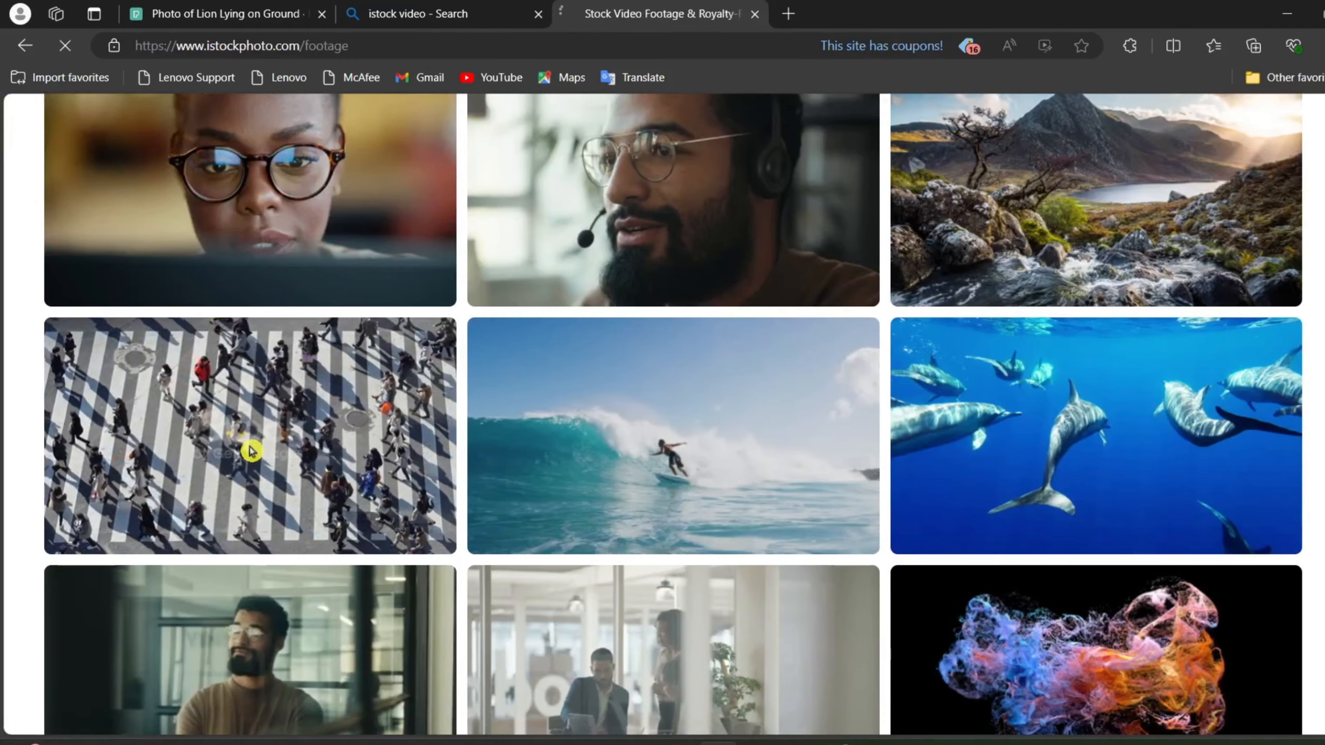
{"action": "scroll", "coordinate": [251, 451], "scroll_direction": "down", "scroll_amount": 1}
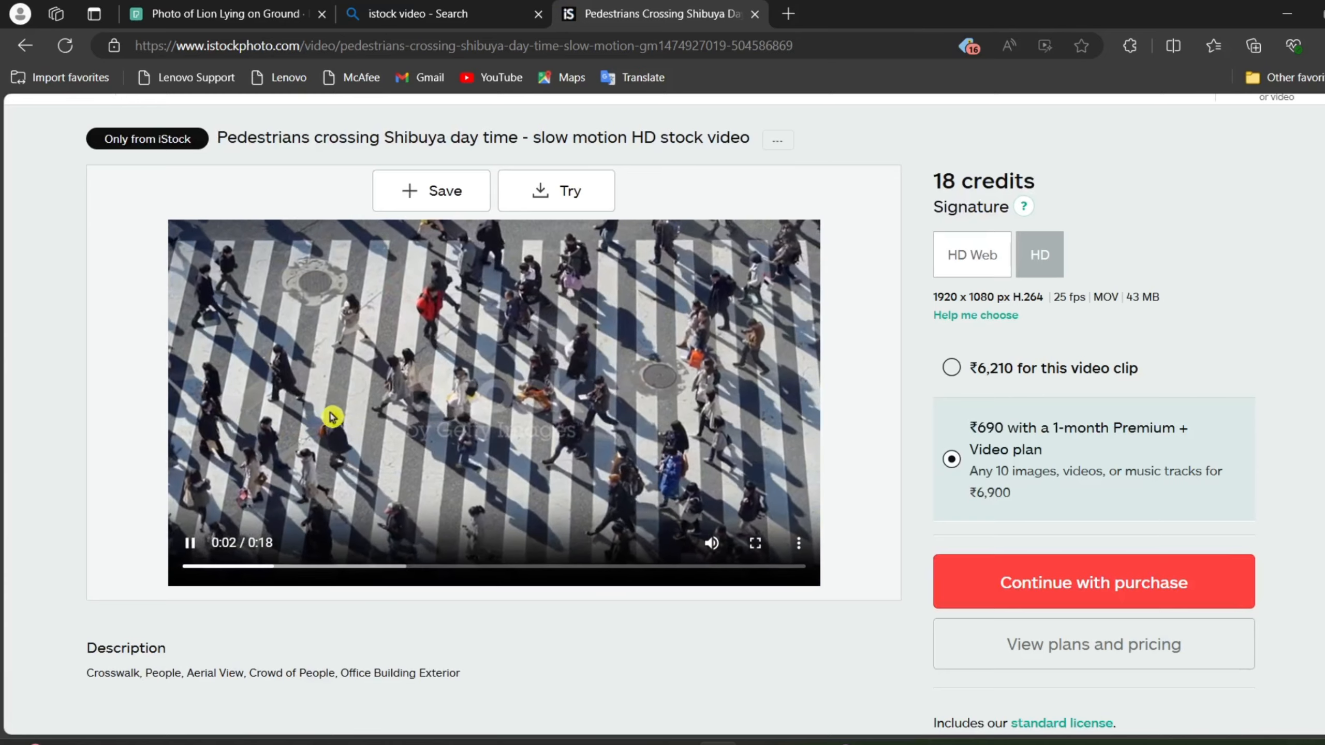
{"action": "left_click", "coordinate": [24, 46]}
{"action": "scroll", "coordinate": [606, 360], "scroll_direction": "down", "scroll_amount": 3}
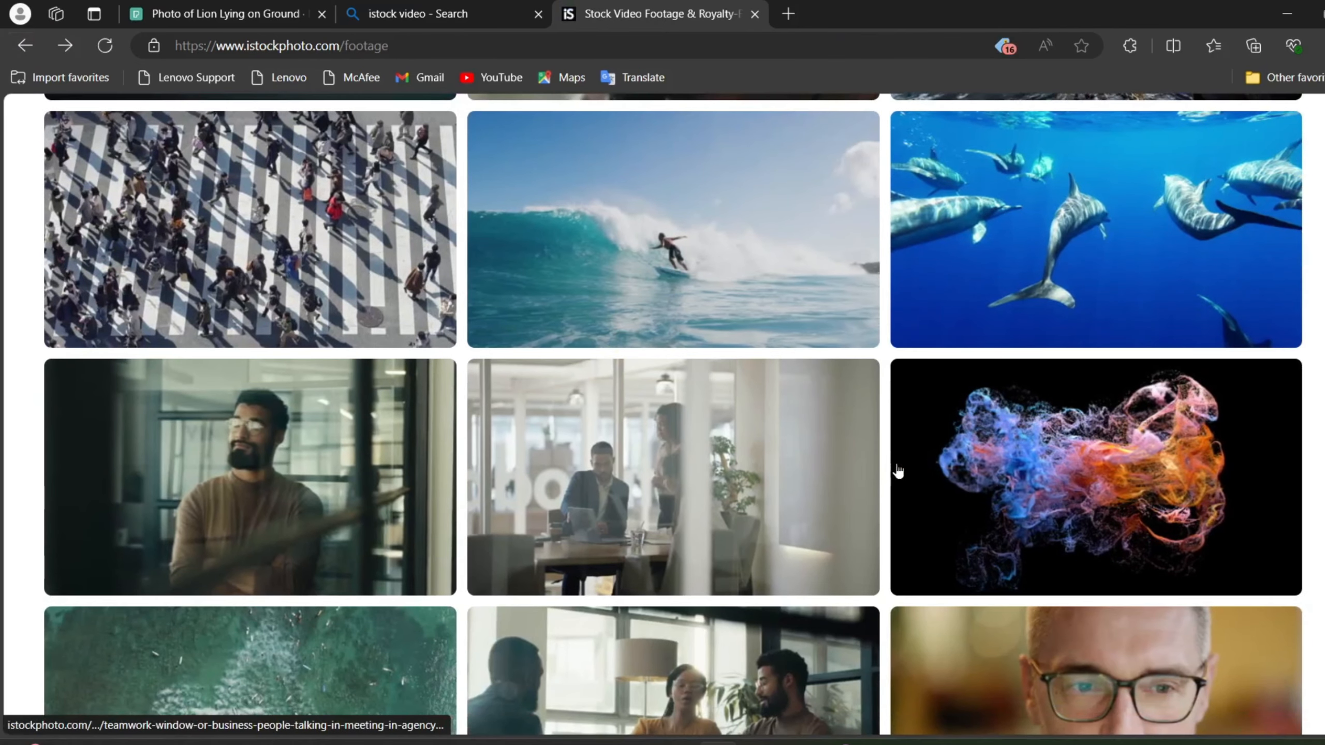
{"action": "left_click", "coordinate": [1009, 453]}
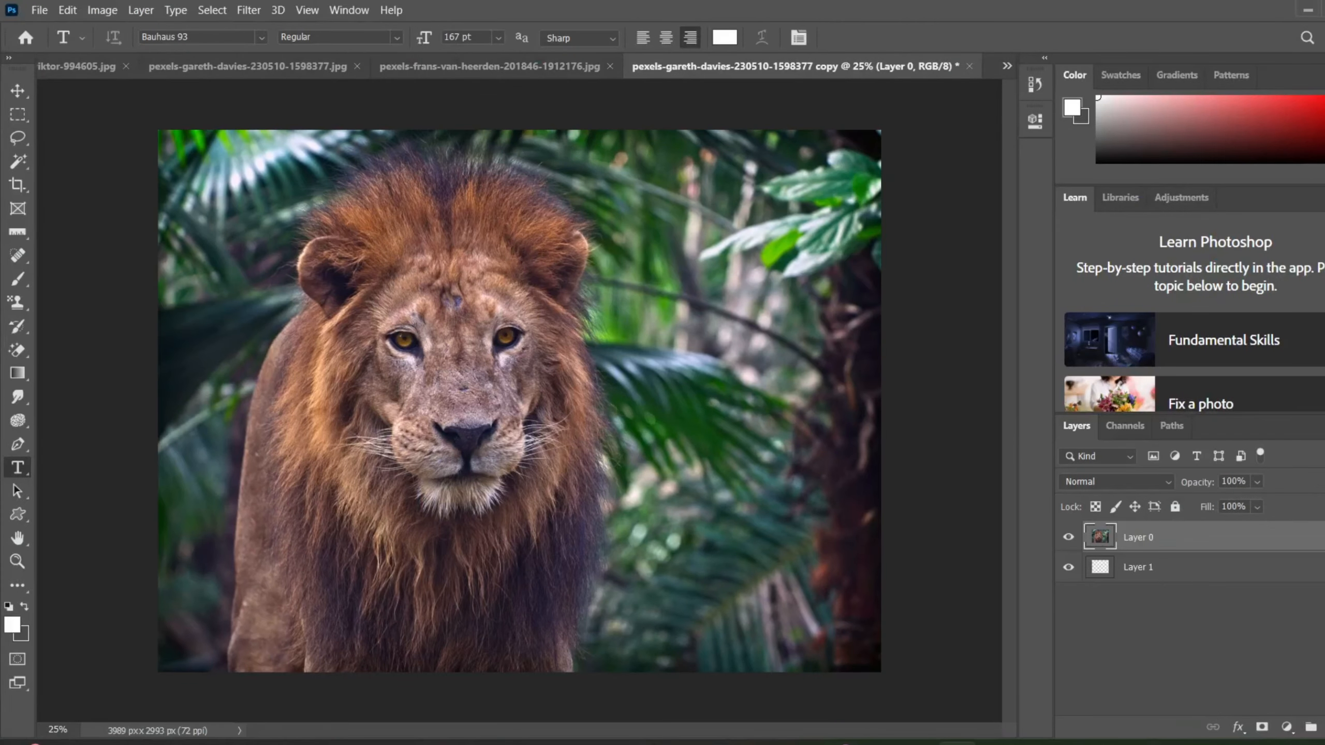
In Photoshop, add the text "lion" in white Bauhaus 93, enlarge it to about 607 pt, and move it over the lion's face.
{"action": "left_click", "coordinate": [306, 414]}
{"action": "key", "text": "BackSpace"}
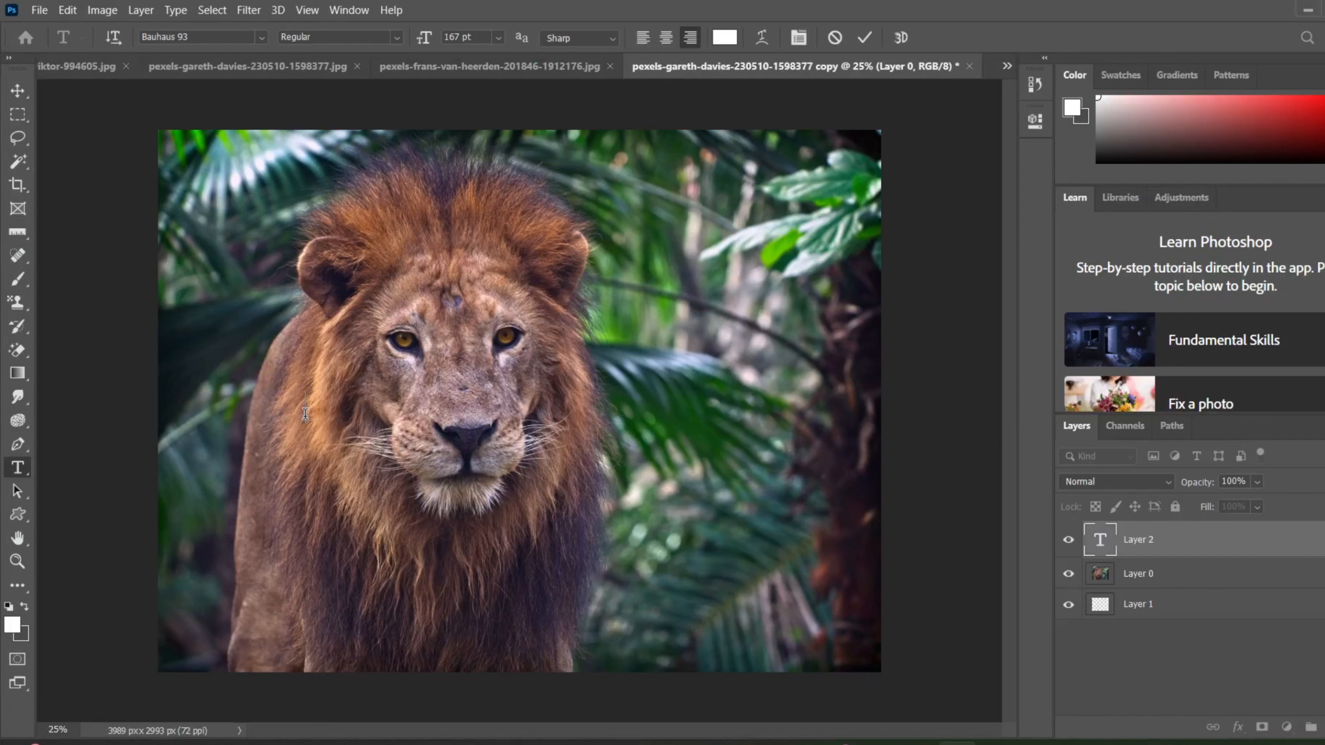
{"action": "type", "text": "lion"}
{"action": "key", "text": "ctrl+a"}
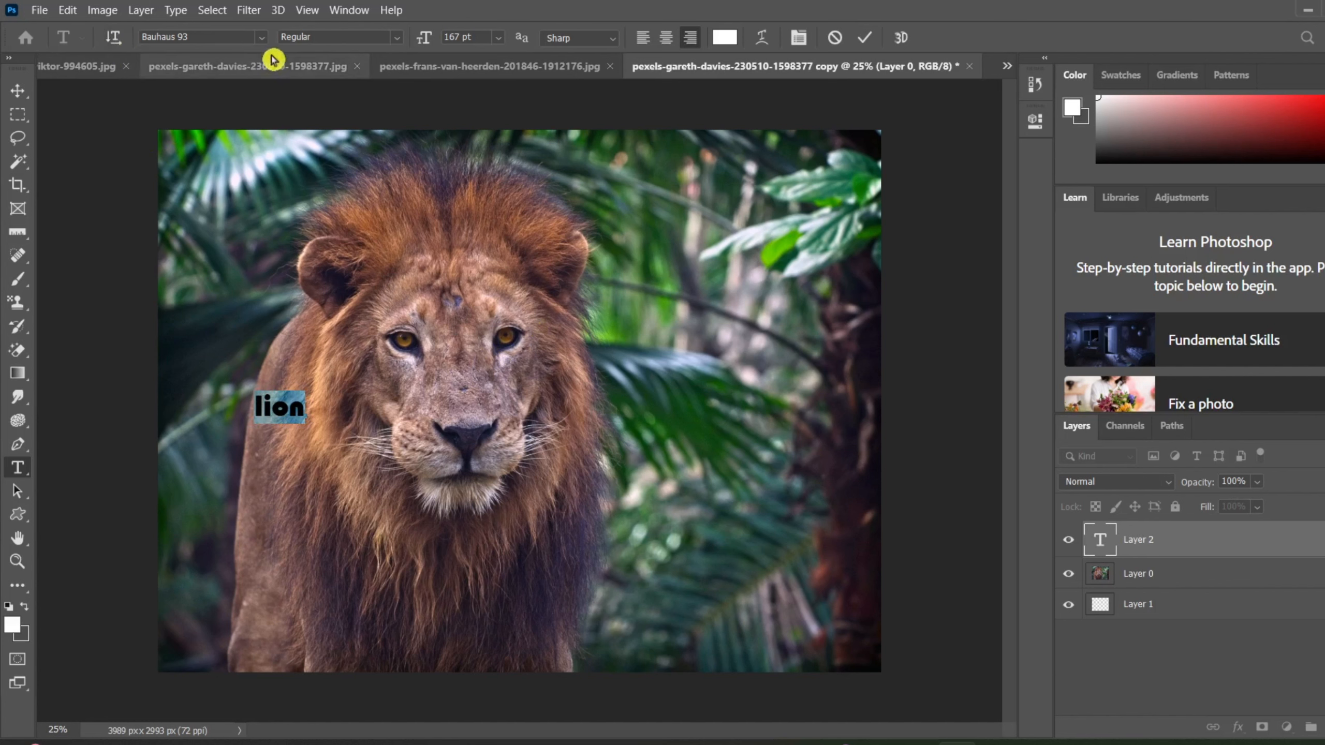
{"action": "left_click_drag", "start_coordinate": [421, 38], "coordinate": [585, 51]}
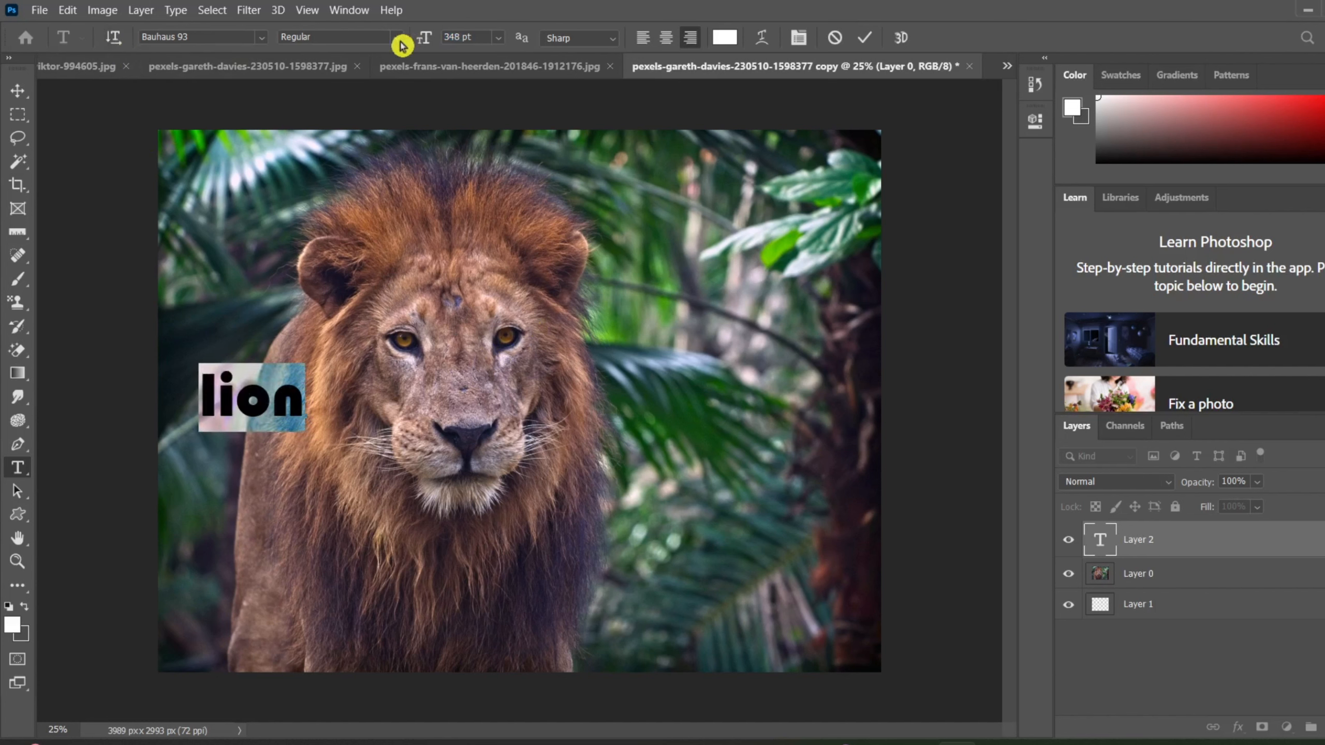
{"action": "left_click_drag", "start_coordinate": [422, 46], "coordinate": [657, 74]}
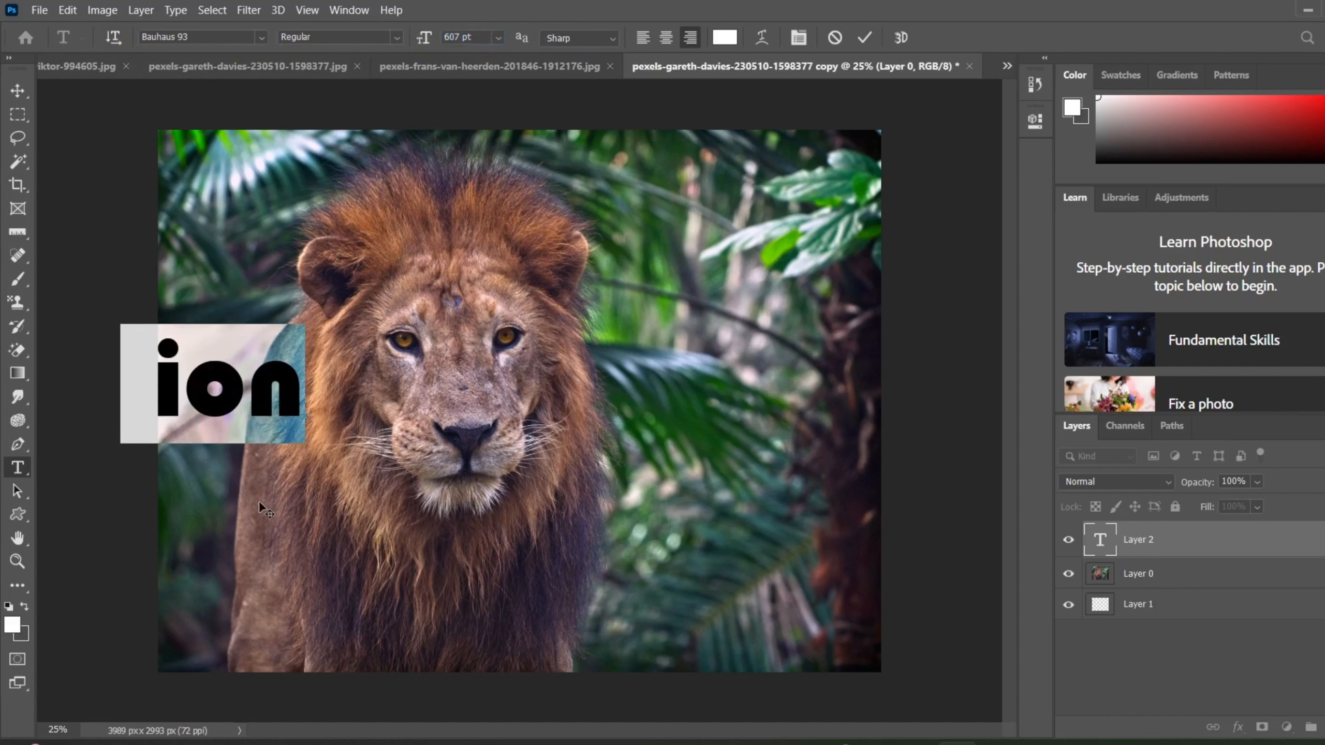
{"action": "left_click_drag", "start_coordinate": [258, 500], "coordinate": [515, 540]}
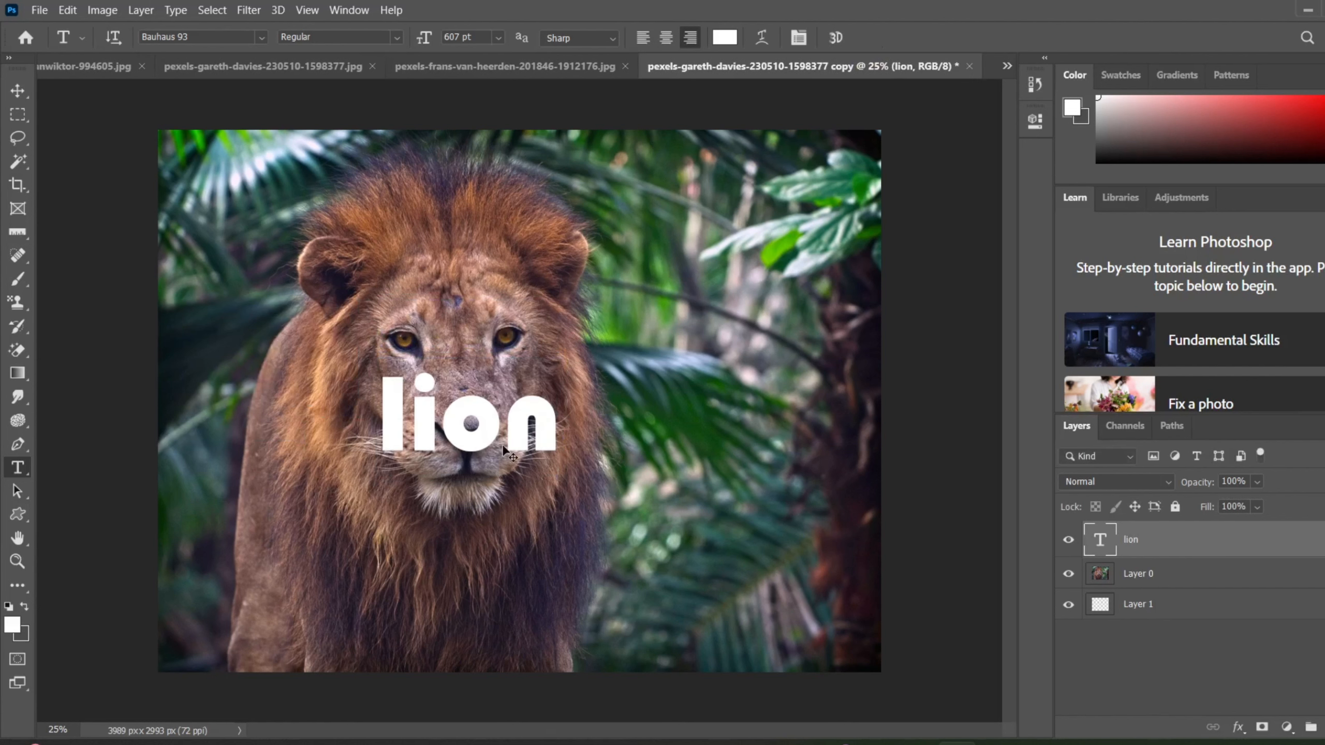
Free-transform the lion text: rotate it about -30.5°, scale it to about 178%, and centre it over the lion's muzzle.
{"action": "key", "text": "ctrl+t"}
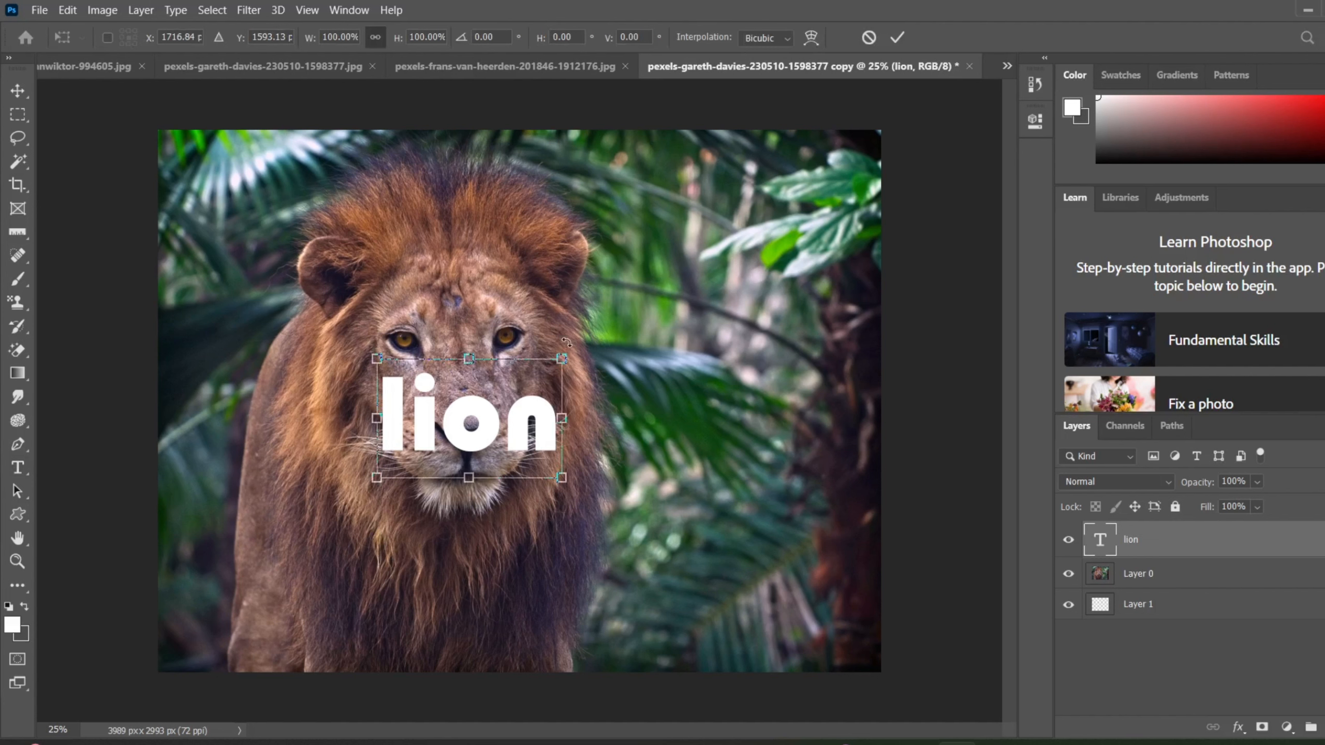
{"action": "left_click_drag", "start_coordinate": [567, 341], "coordinate": [505, 330]}
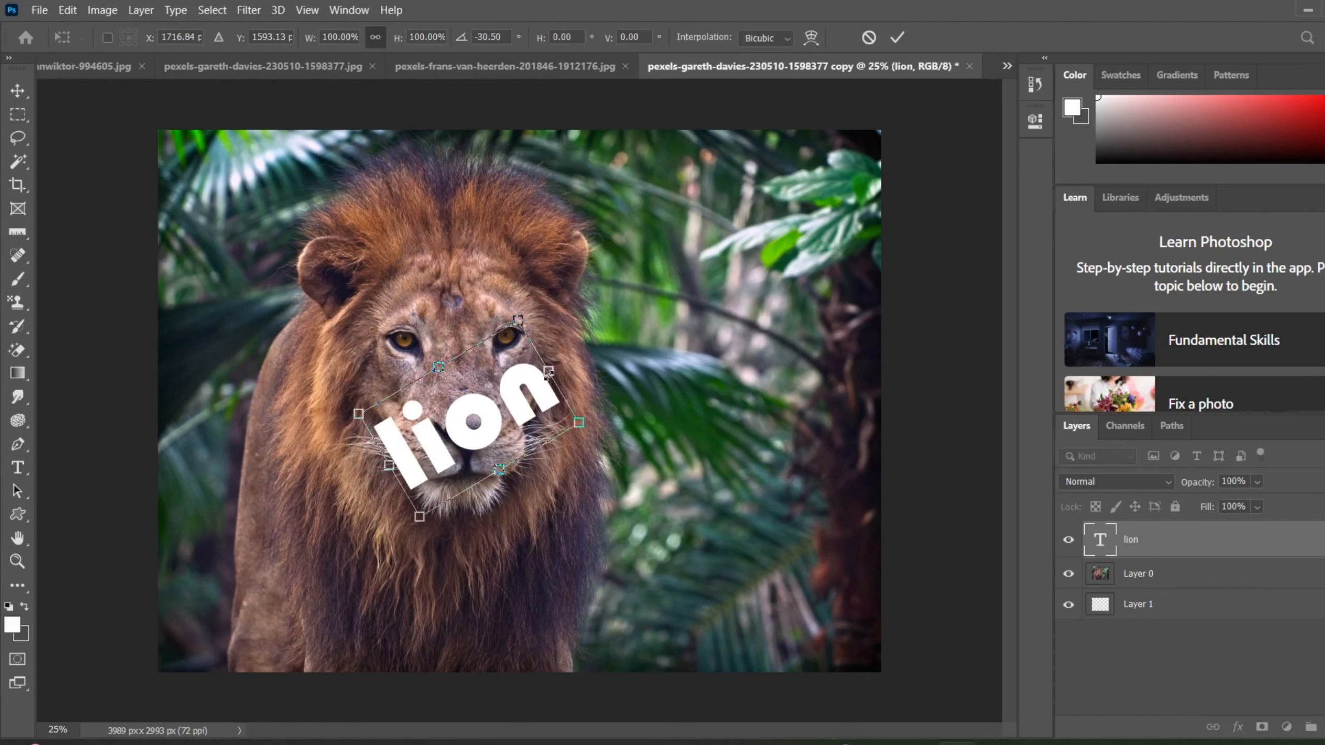
{"action": "left_click_drag", "start_coordinate": [552, 371], "coordinate": [677, 270]}
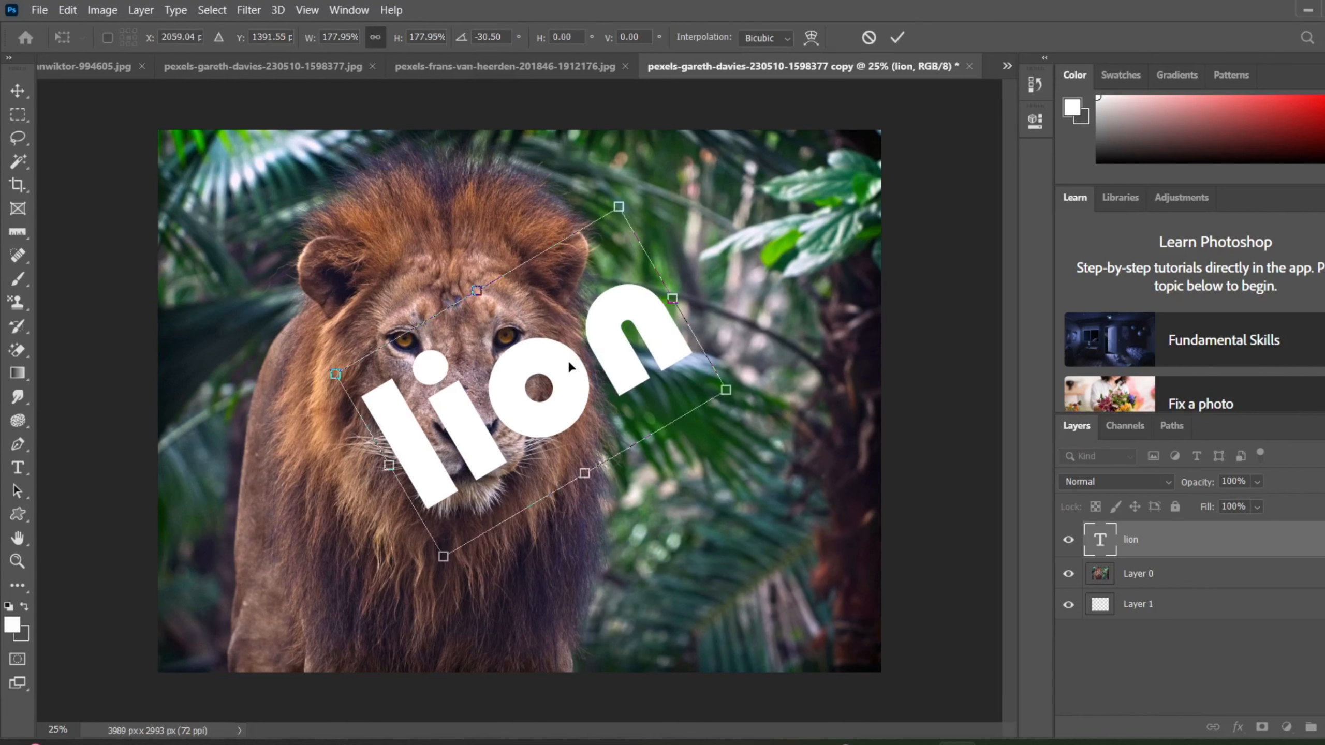
{"action": "left_click_drag", "start_coordinate": [532, 399], "coordinate": [516, 408]}
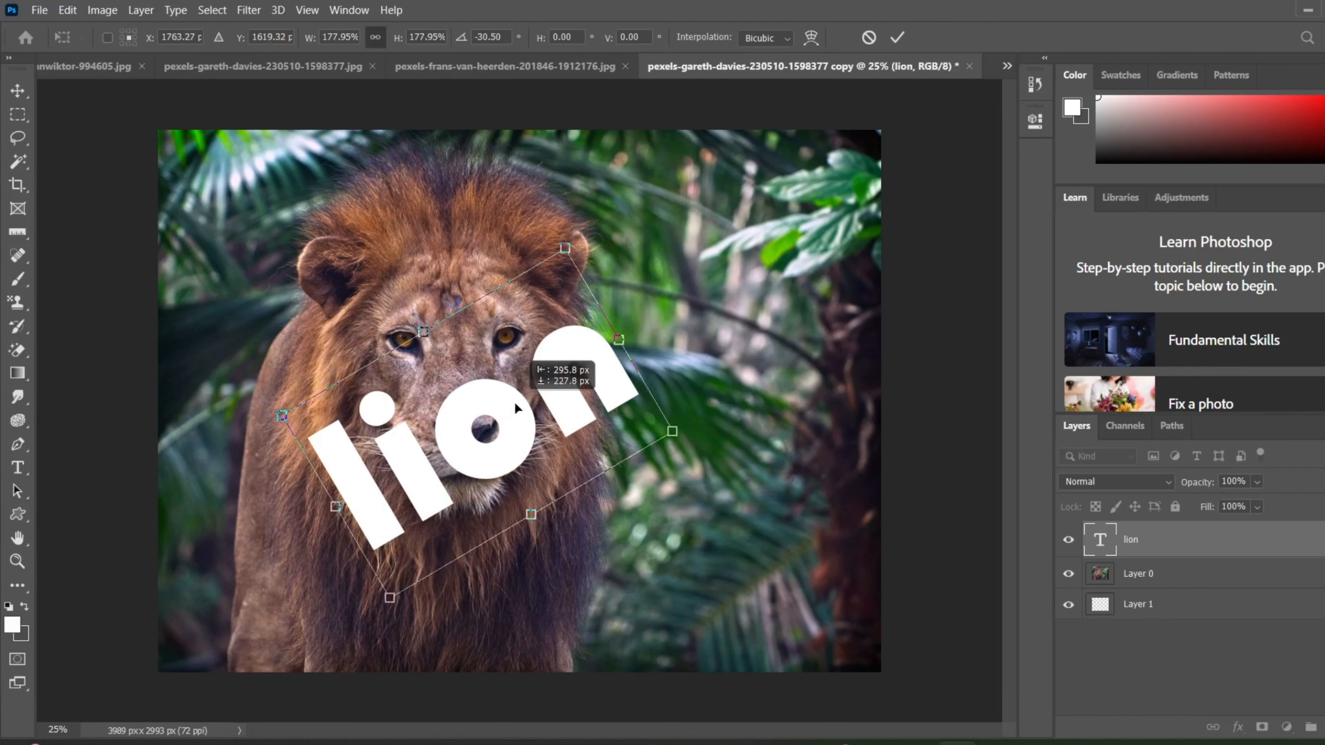
{"action": "left_click", "coordinate": [895, 37]}
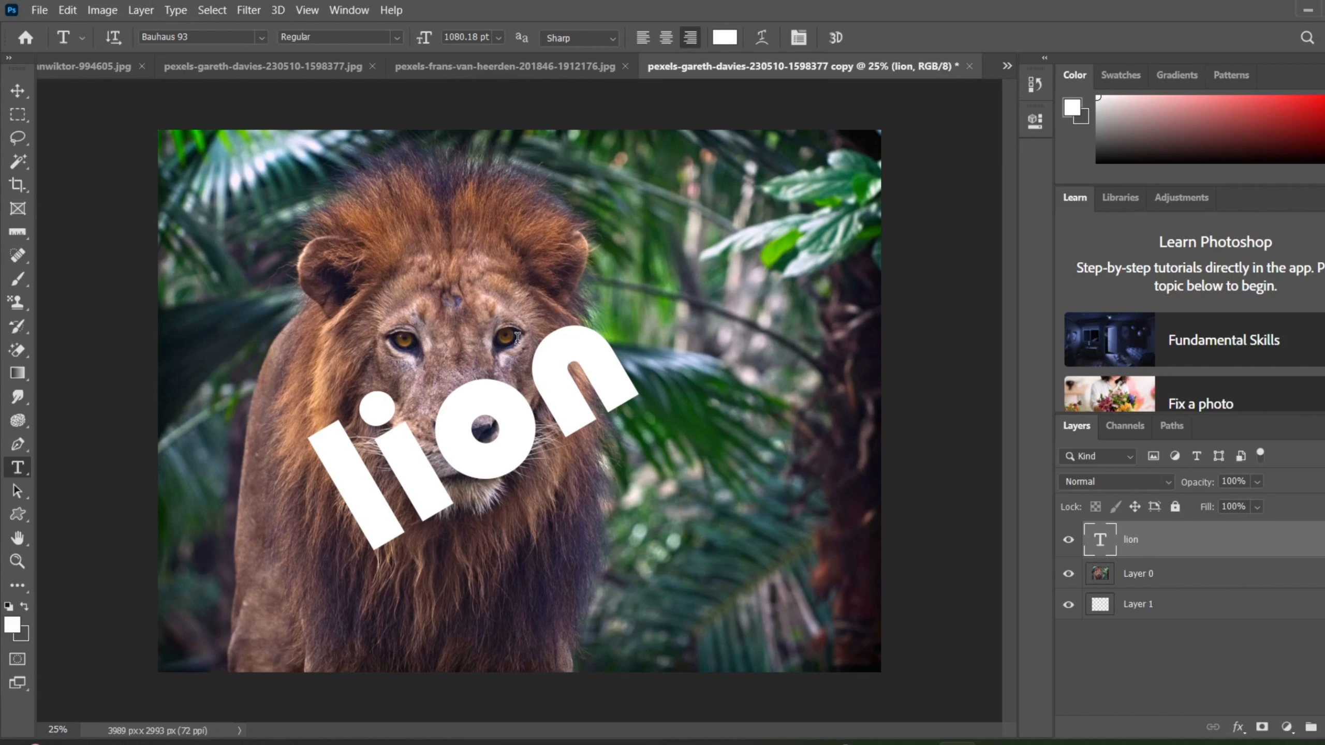
Apply the Reveal All command to the lion image.
{"action": "left_click", "coordinate": [98, 10]}
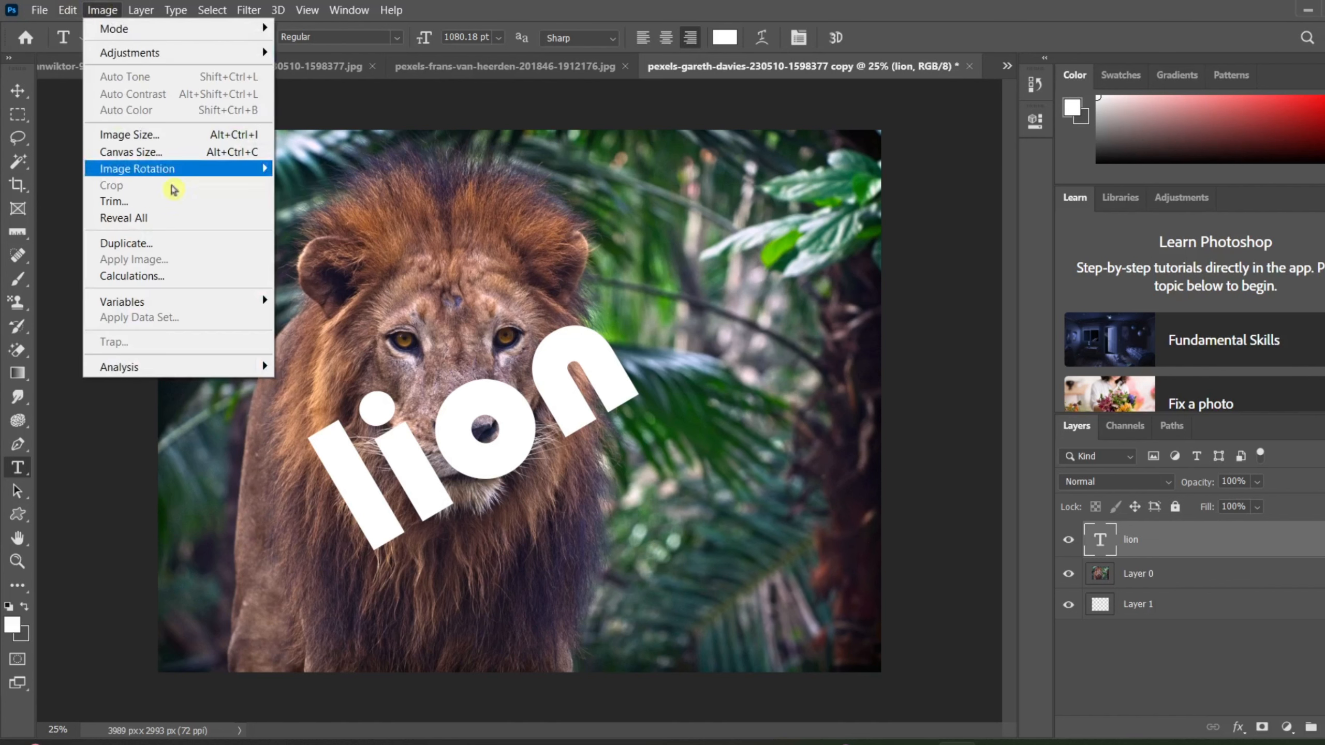
{"action": "left_click", "coordinate": [184, 221]}
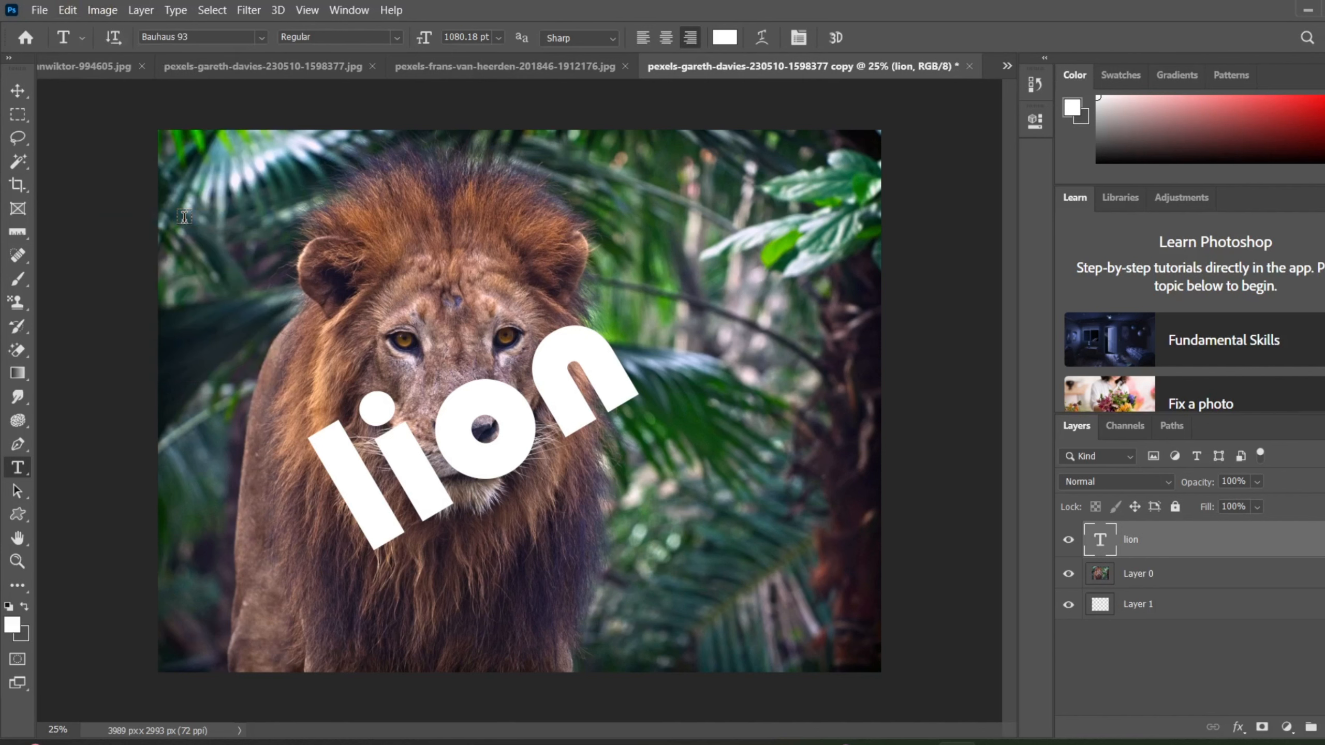
{"action": "left_click", "coordinate": [98, 10]}
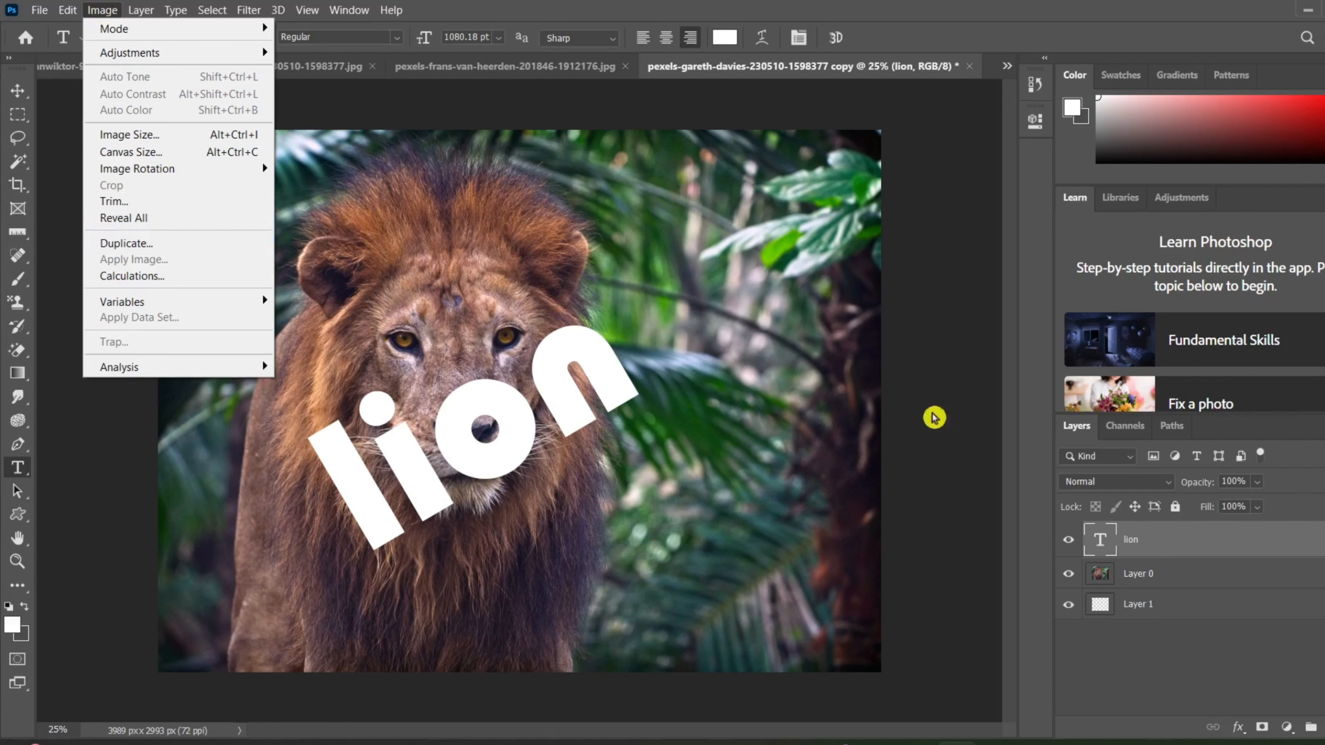
Set the lion text layer's blend mode to Overlay and its opacity to 33%.
{"action": "left_click", "coordinate": [1134, 483]}
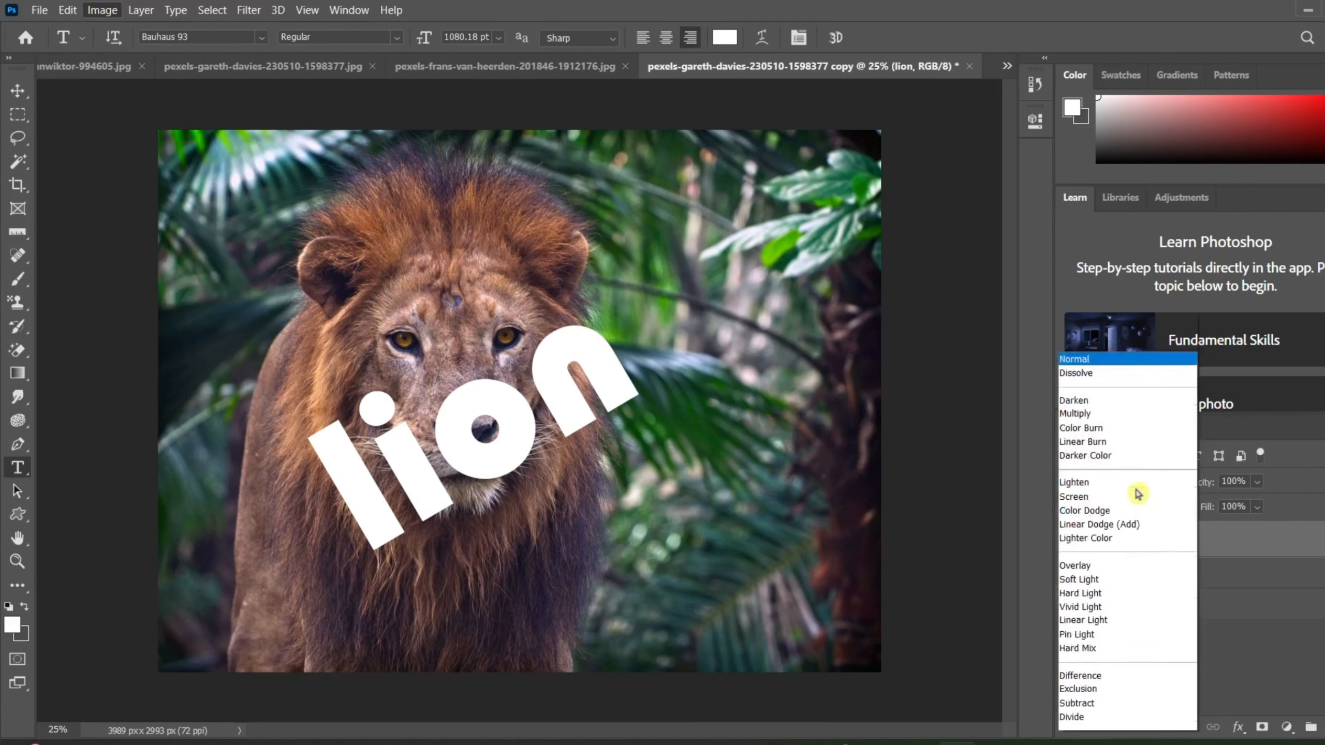
{"action": "left_click", "coordinate": [976, 503]}
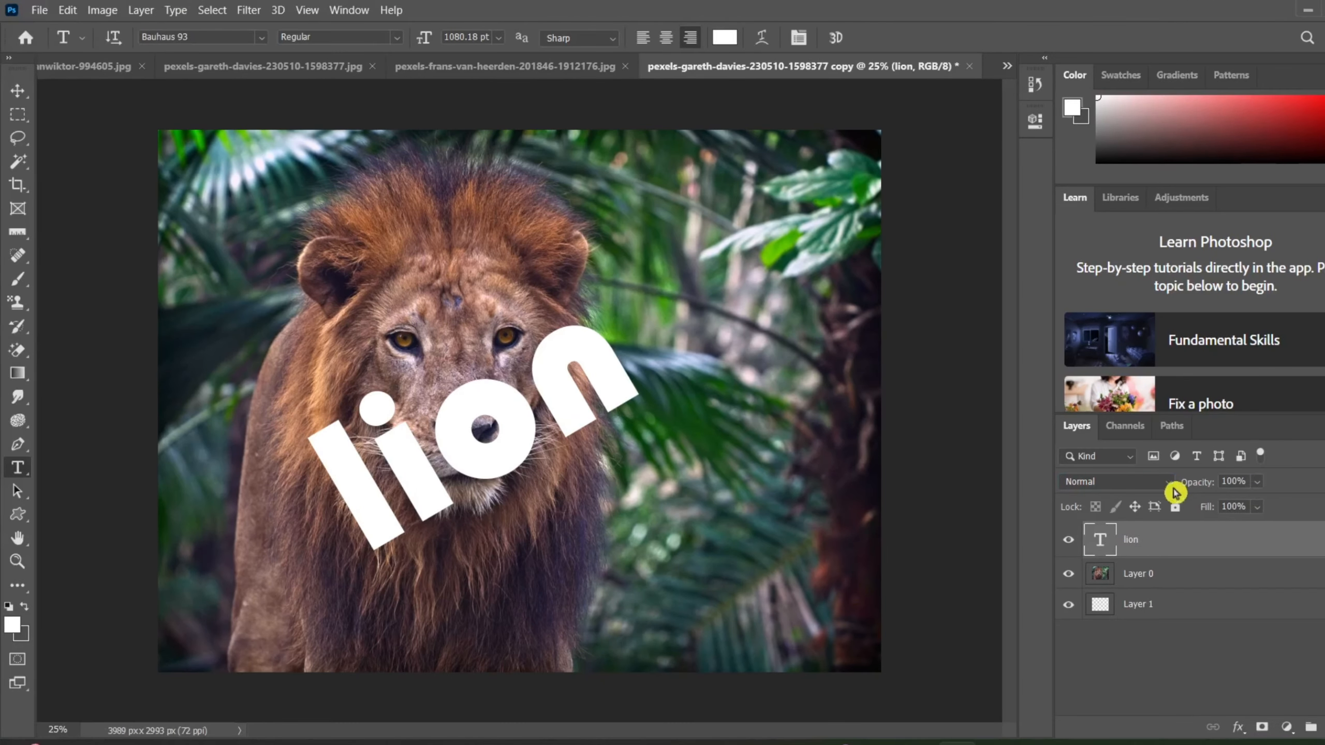
{"action": "left_click", "coordinate": [1038, 487]}
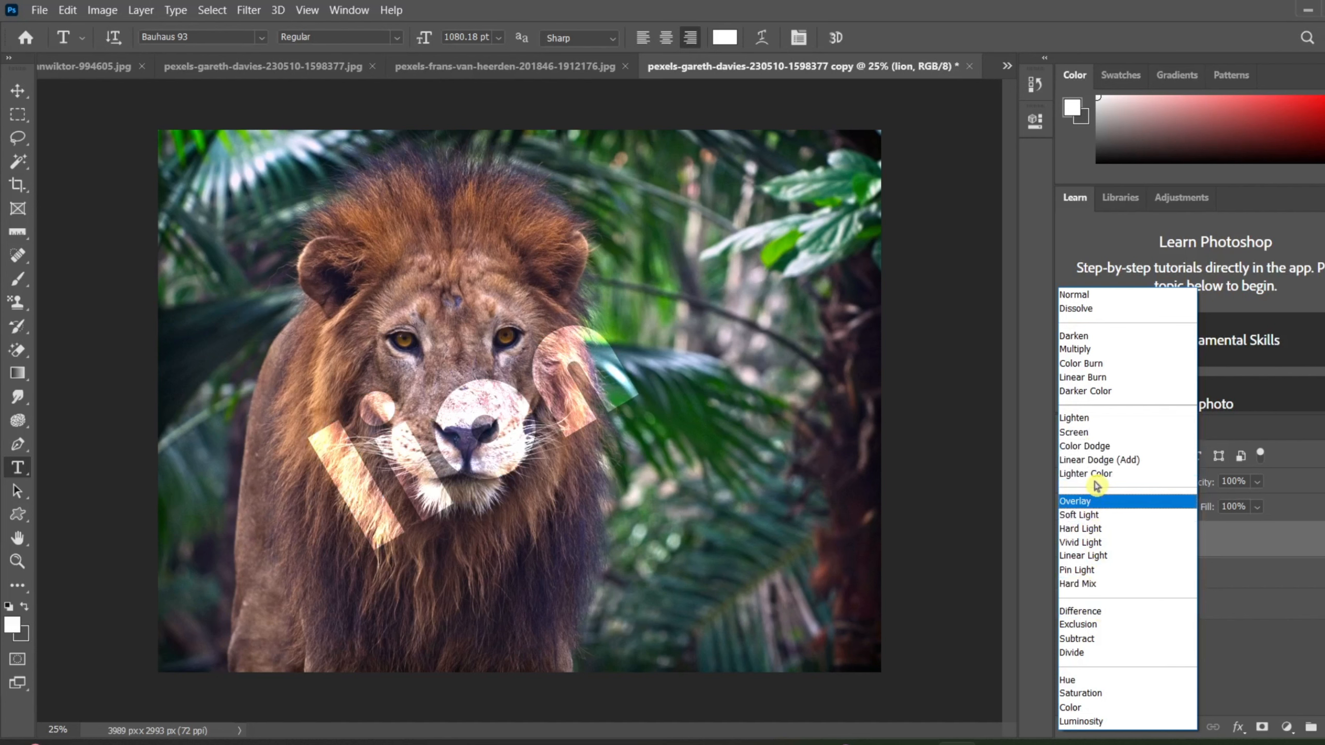
{"action": "left_click", "coordinate": [1095, 501]}
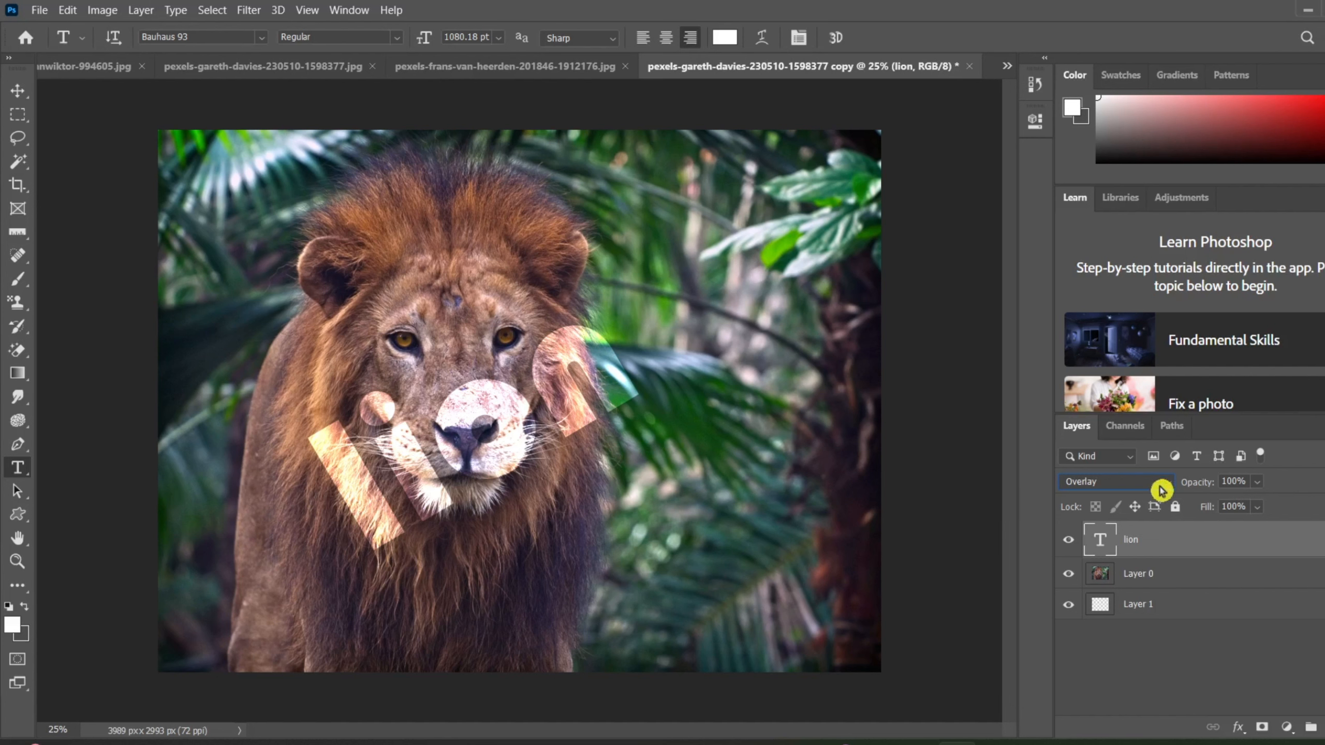
{"action": "left_click_drag", "start_coordinate": [1211, 488], "coordinate": [1176, 504]}
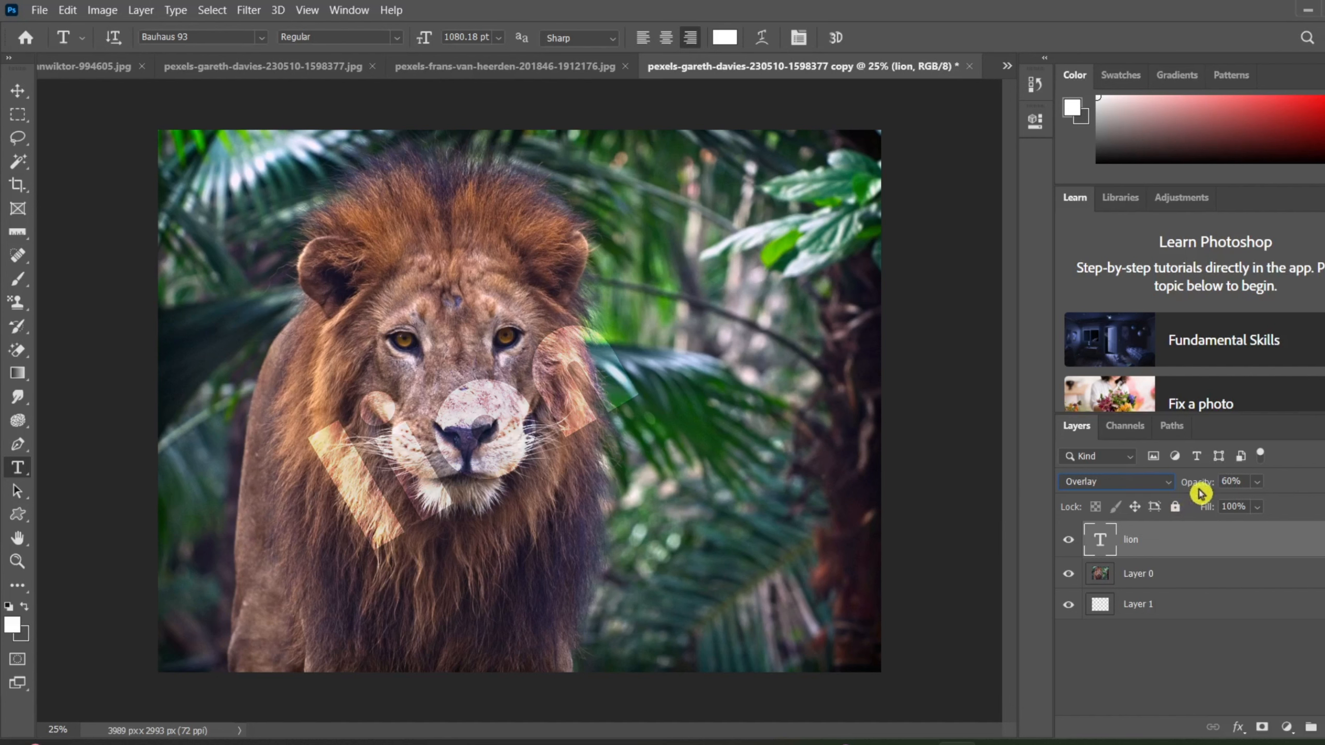
{"action": "left_click_drag", "start_coordinate": [1204, 491], "coordinate": [1180, 493]}
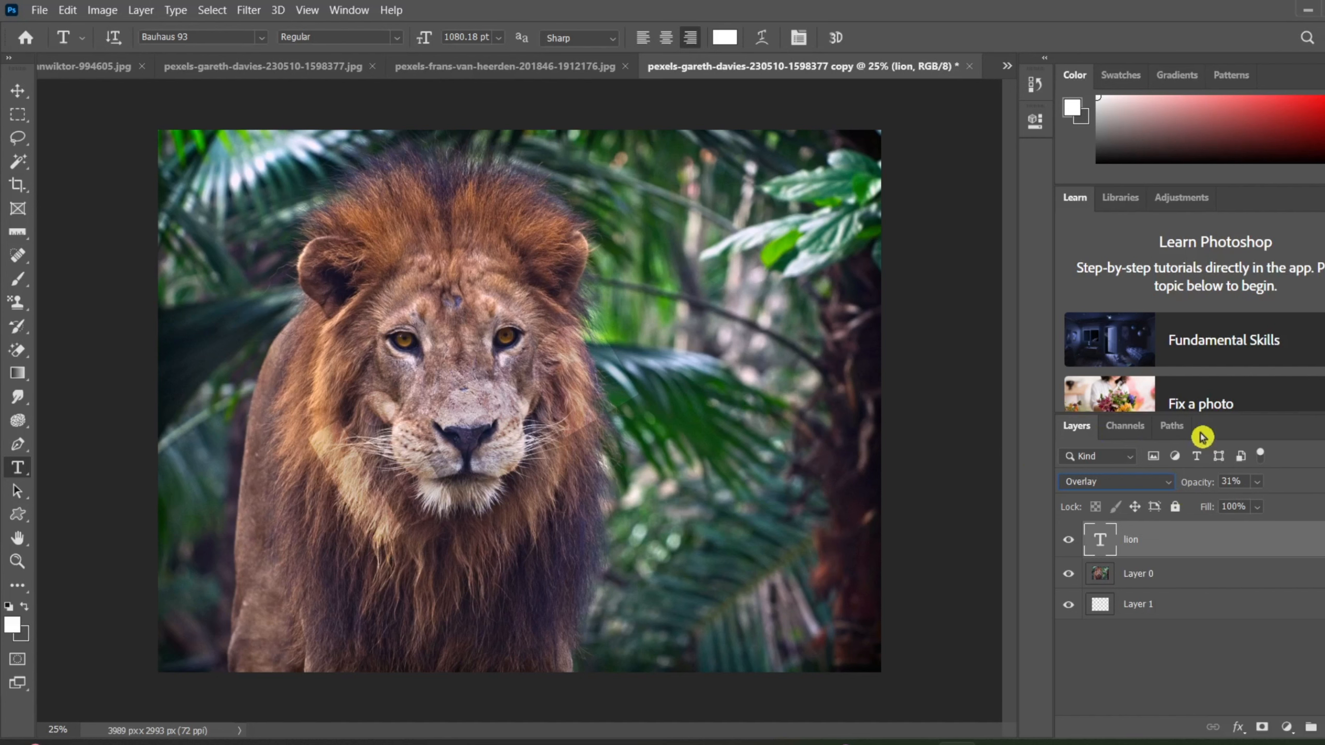
{"action": "mouse_move", "coordinate": [1189, 483]}
{"action": "left_mouse_down"}
{"action": "mouse_move", "coordinate": [1219, 483]}
{"action": "mouse_move", "coordinate": [1182, 487]}
{"action": "left_mouse_up"}
{"action": "left_click", "coordinate": [106, 14]}
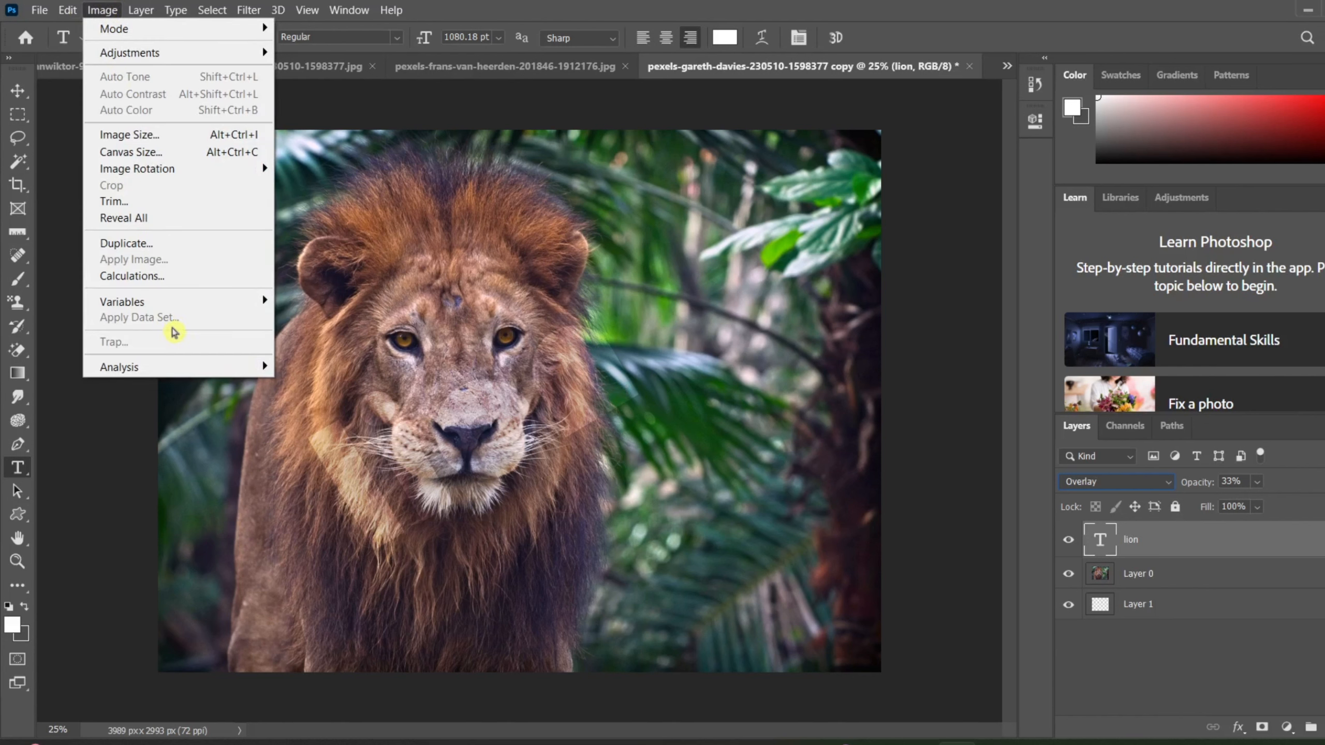
{"action": "mouse_move", "coordinate": [130, 52]}
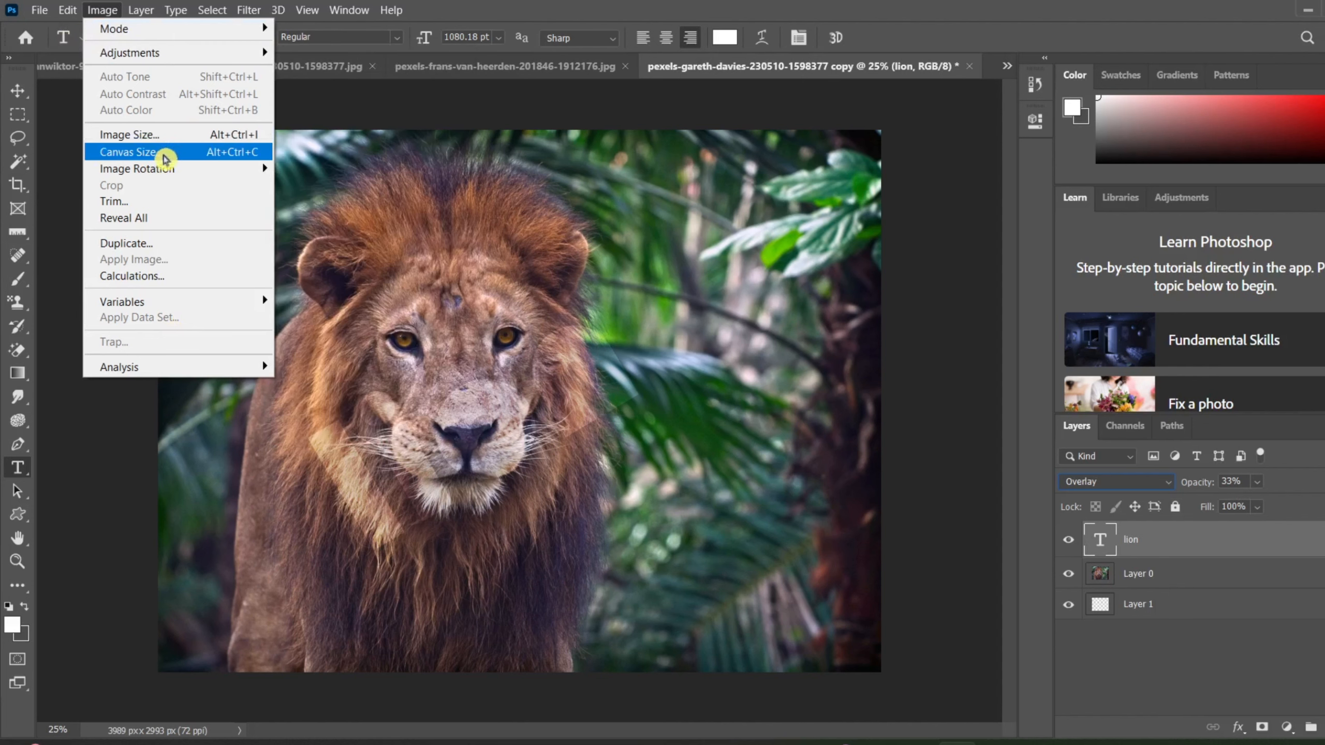
{"action": "mouse_move", "coordinate": [163, 168]}
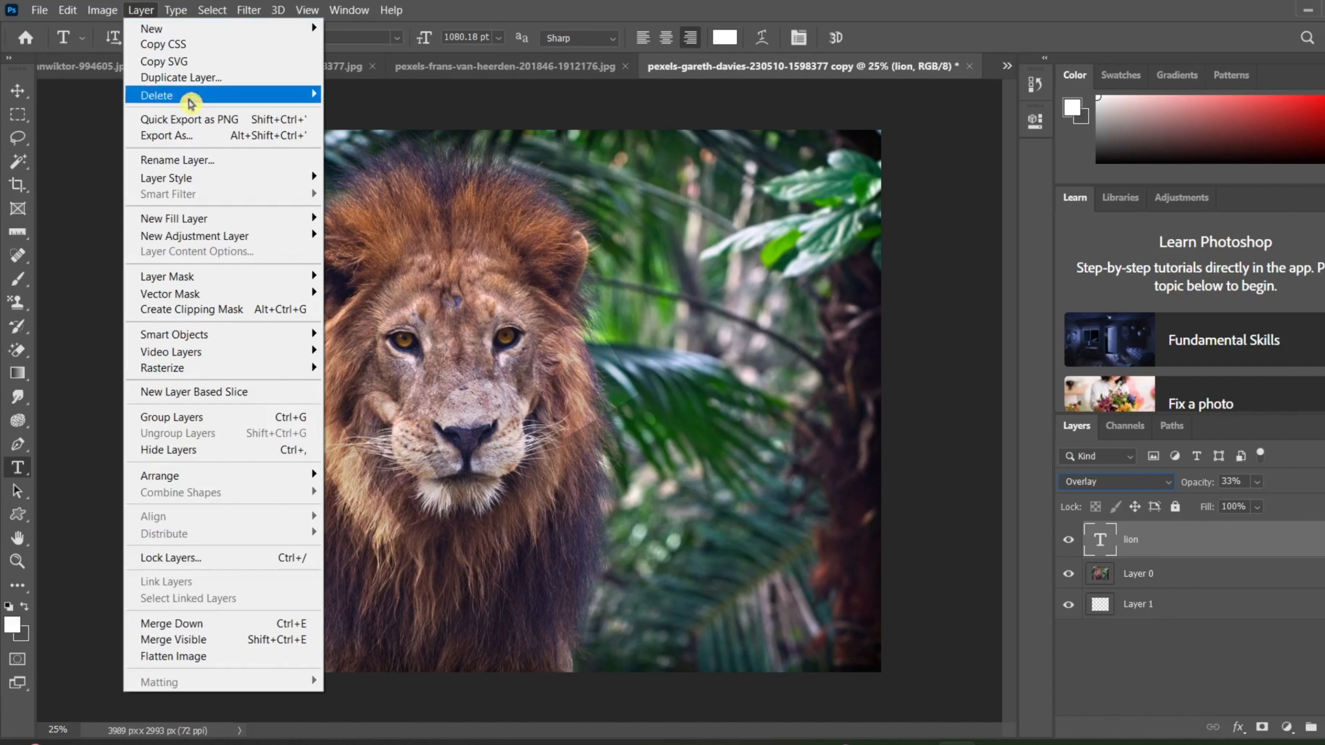
{"action": "mouse_move", "coordinate": [233, 370]}
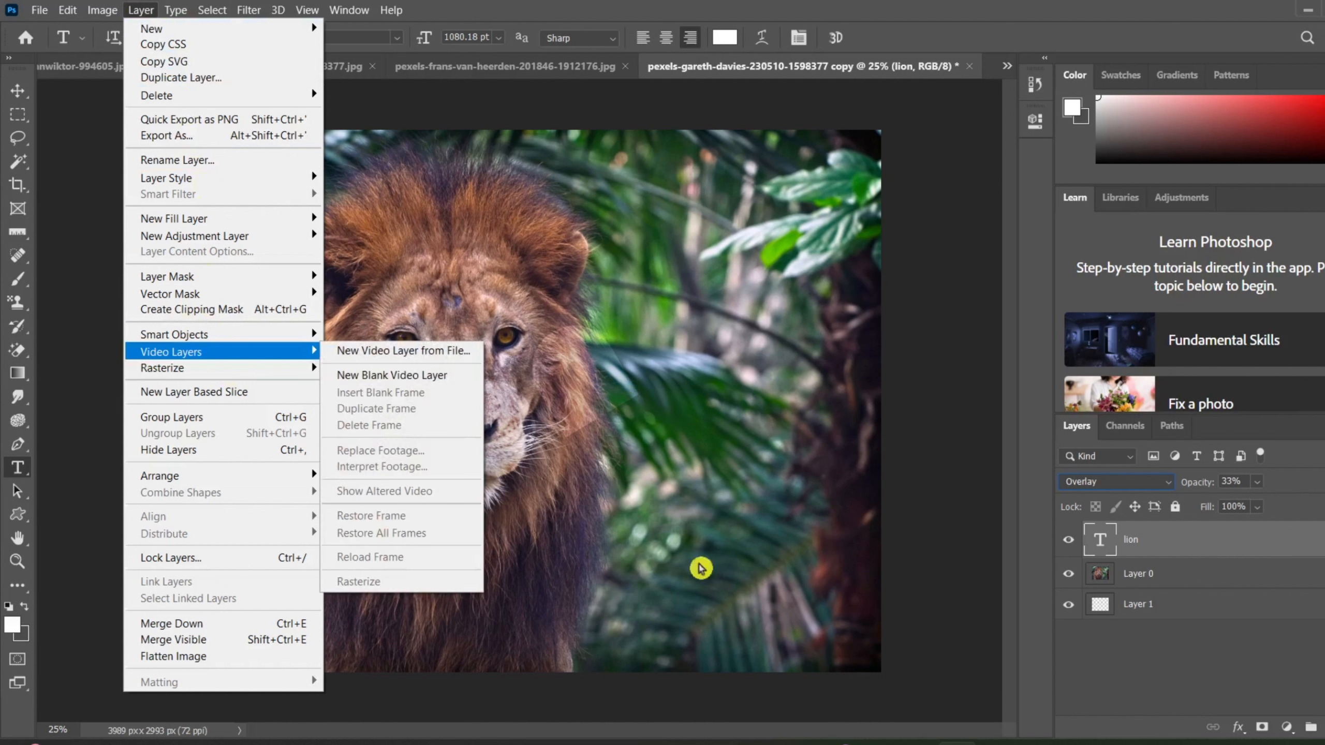
{"action": "left_click", "coordinate": [638, 365]}
{"action": "left_click", "coordinate": [635, 358]}
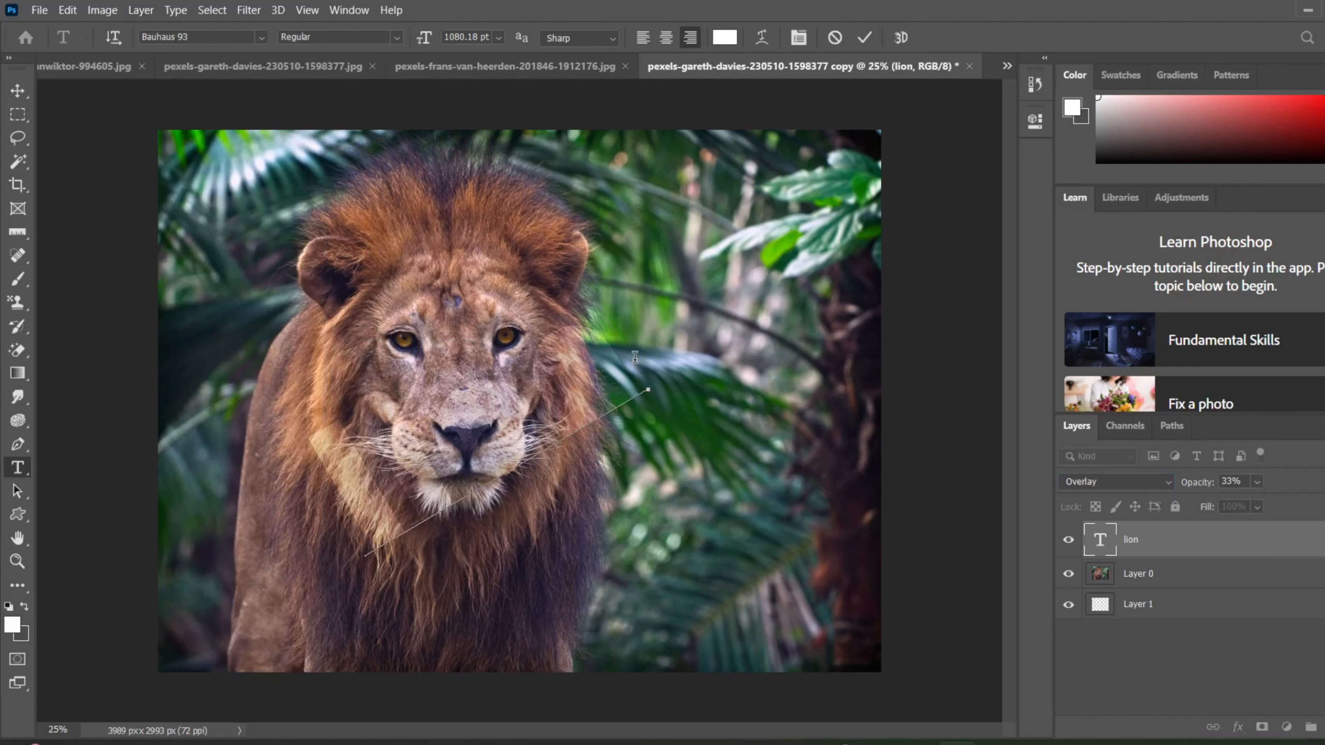
{"action": "left_click", "coordinate": [864, 38]}
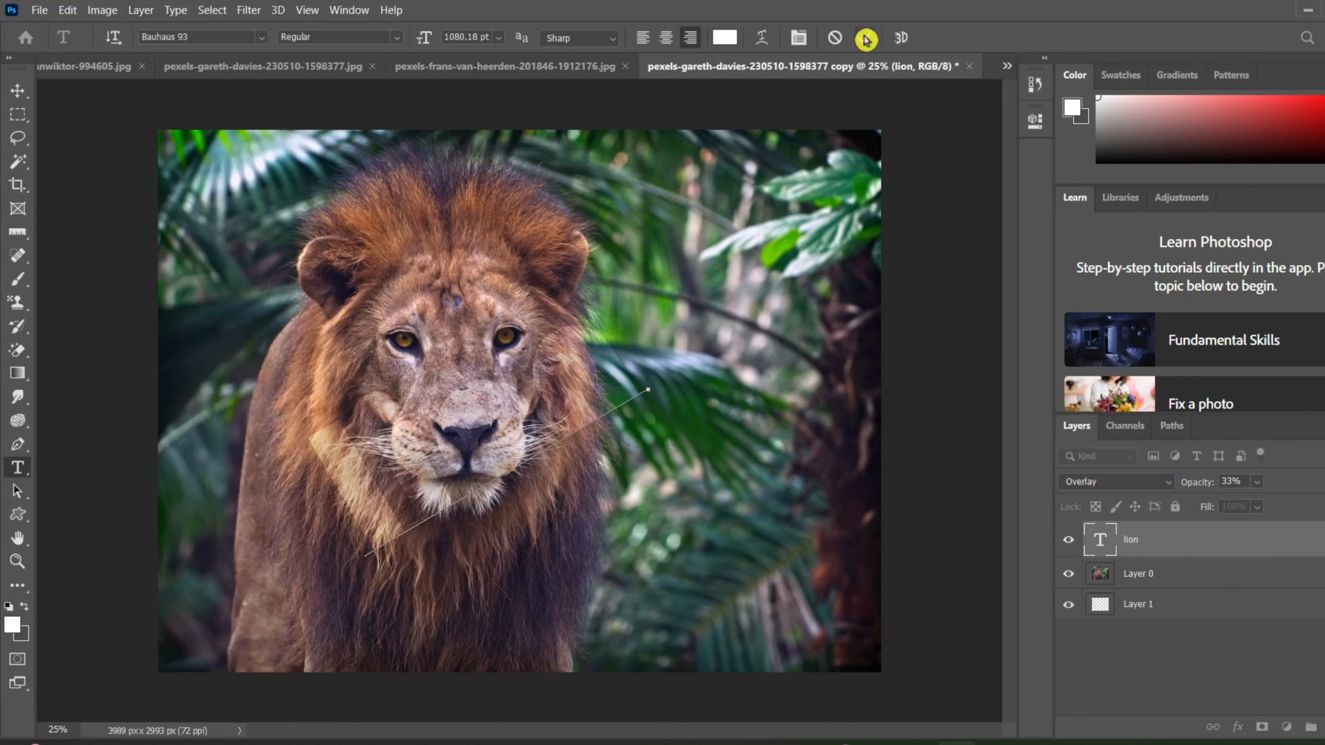